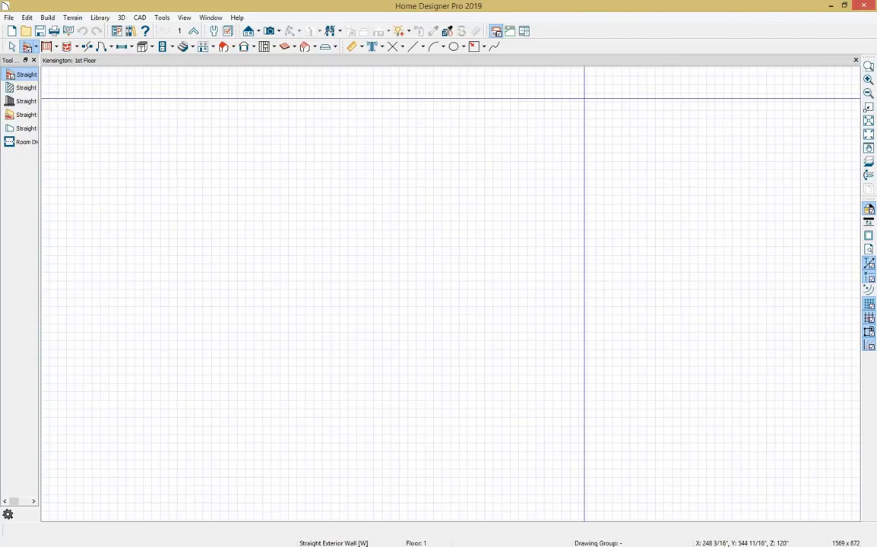
# - Draw a closed L-shaped outline of straight interior walls, 36' by 19'-2" overall, with a 3'-4" jog along the lower side
pyautogui.click(23, 88)
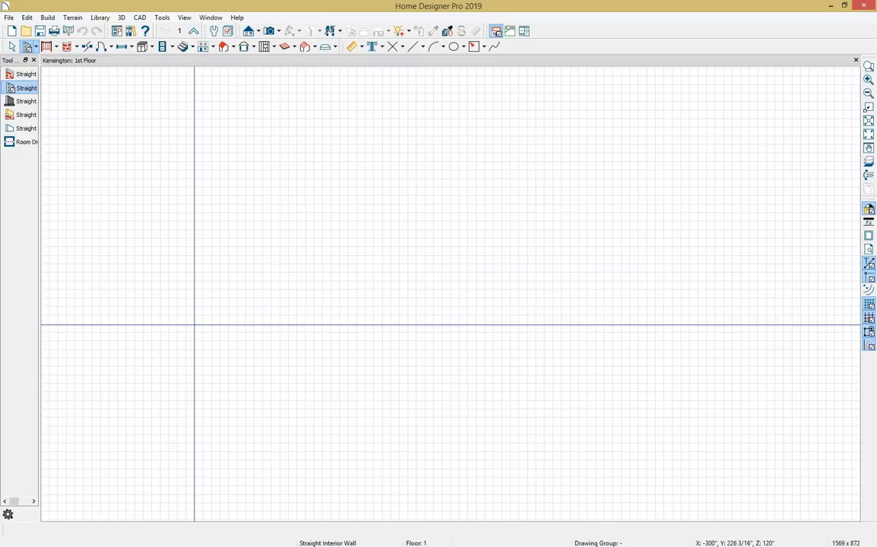
pyautogui.moveTo(194, 325)
pyautogui.mouseDown()
pyautogui.moveTo(207, 227)
pyautogui.moveTo(197, 161)
pyautogui.moveTo(520, 165)
pyautogui.moveTo(517, 295)
pyautogui.moveTo(358, 295)
pyautogui.moveTo(363, 323)
pyautogui.moveTo(198, 332)
pyautogui.mouseUp()
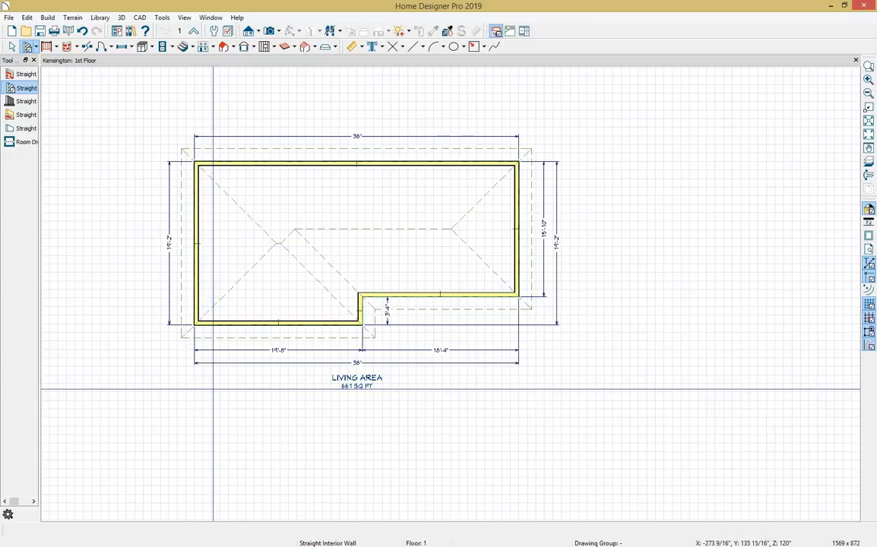
# - Create a Doll House View of the current floor and orbit it to look down into the room from above
pyautogui.click(280, 32)
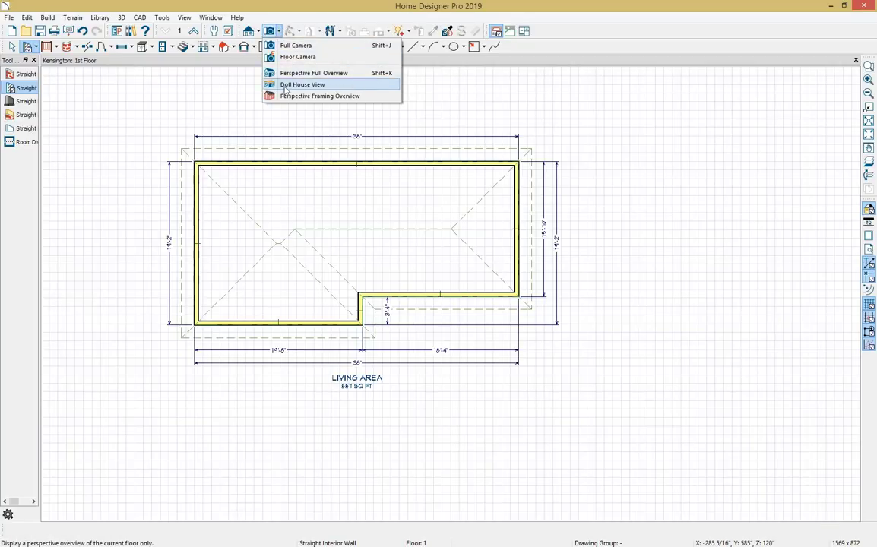
pyautogui.click(338, 86)
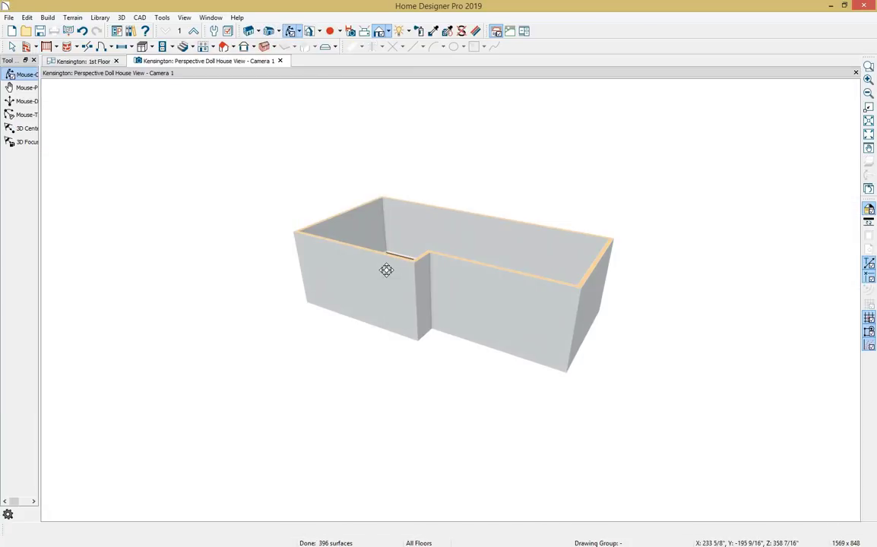
pyautogui.moveTo(387, 270); pyautogui.dragTo(452, 363)
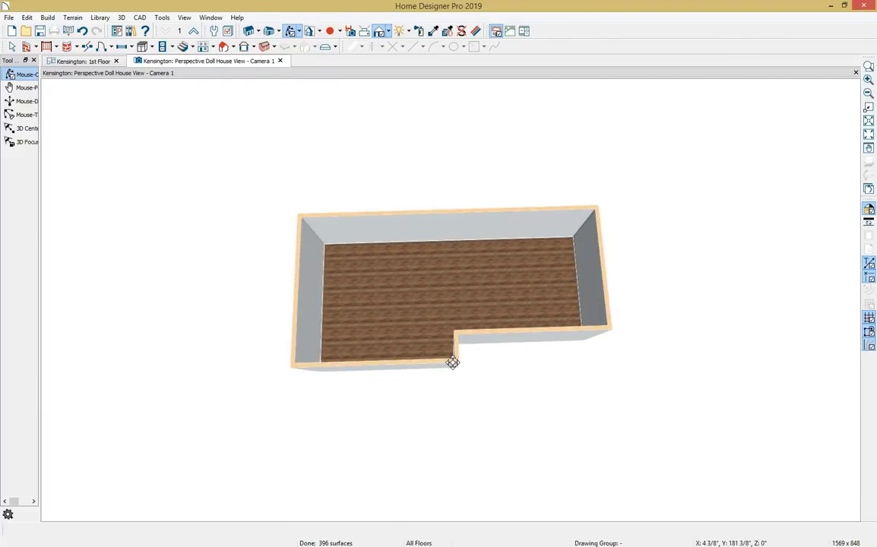
pyautogui.scroll(5, 446, 344)
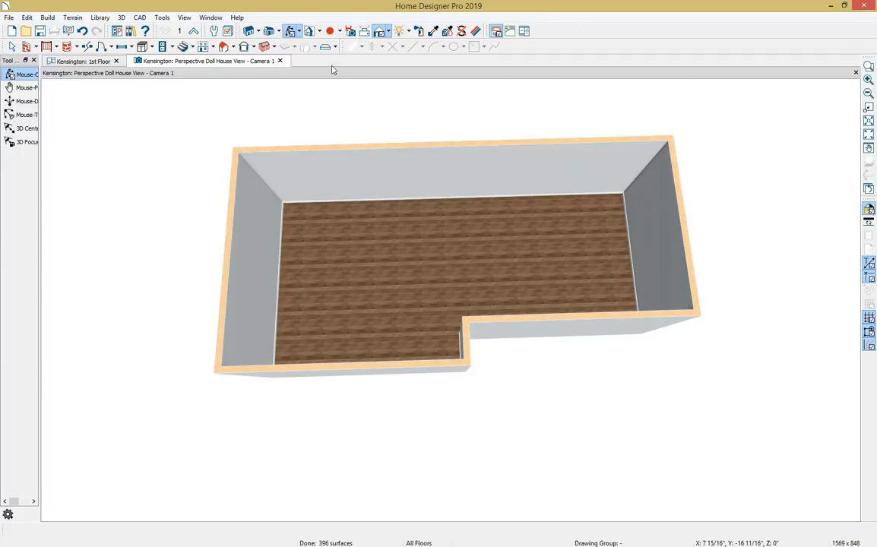
pyautogui.click(299, 33)
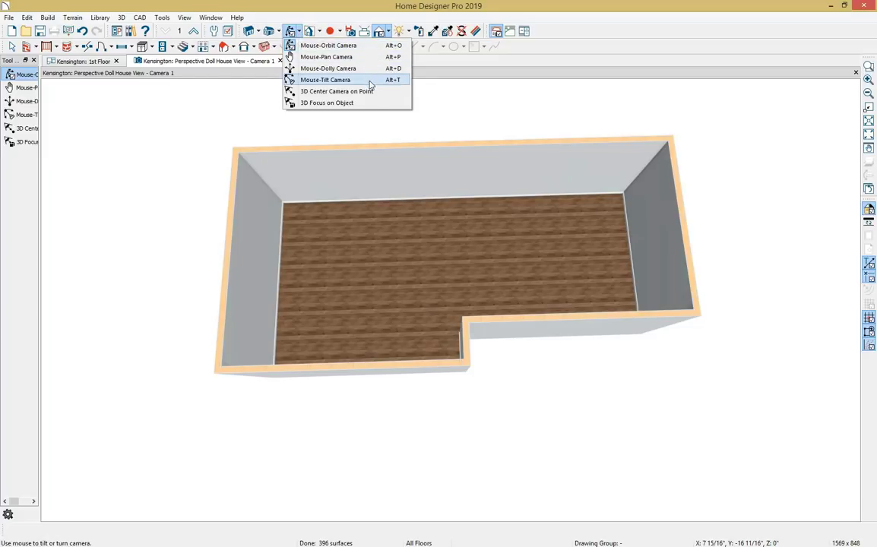
pyautogui.click(433, 304)
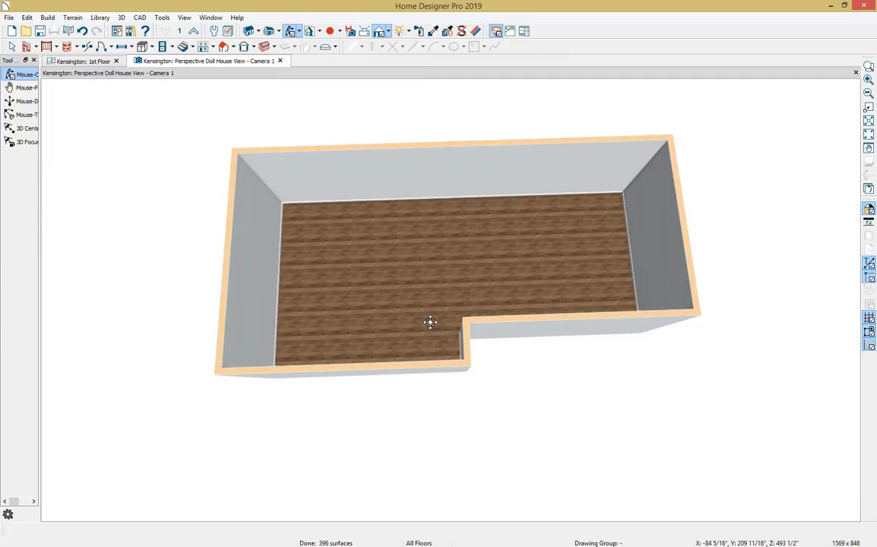
pyautogui.moveTo(428, 321)
pyautogui.mouseDown()
pyautogui.moveTo(388, 283)
pyautogui.moveTo(417, 264)
pyautogui.moveTo(427, 307)
pyautogui.mouseUp()
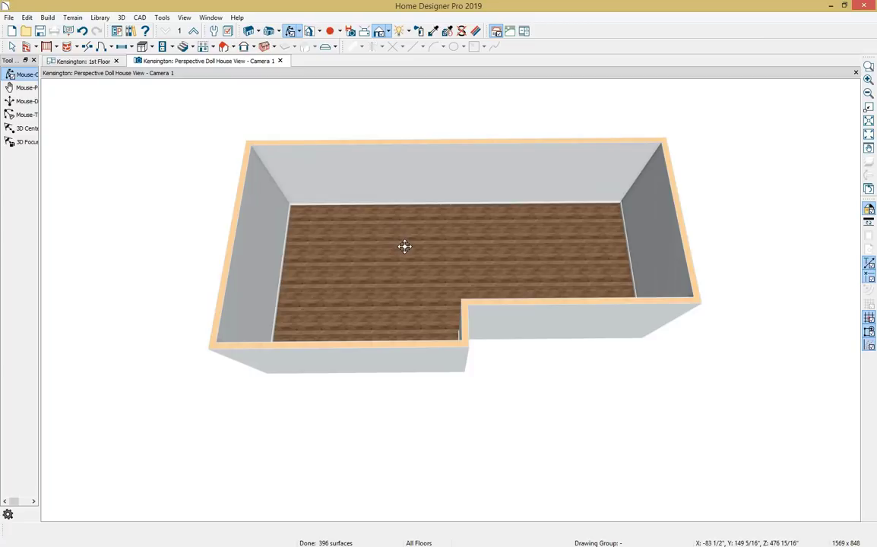
pyautogui.moveTo(404, 244); pyautogui.dragTo(418, 275, button='middle')
pyautogui.scroll(1, 434, 282)
pyautogui.scroll(-1, 435, 282)
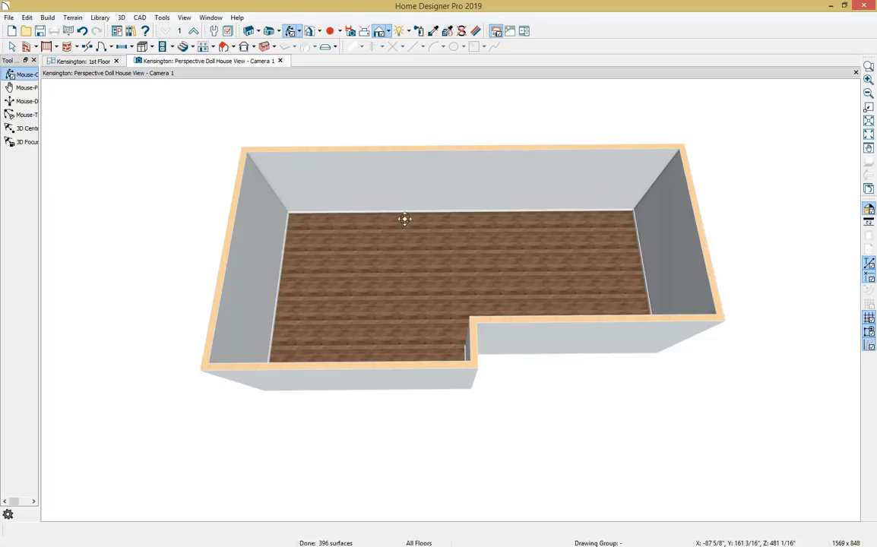
# - Arrange the 1st Floor plan and the Doll House View side by side, with the plan enlarged
pyautogui.click(213, 18)
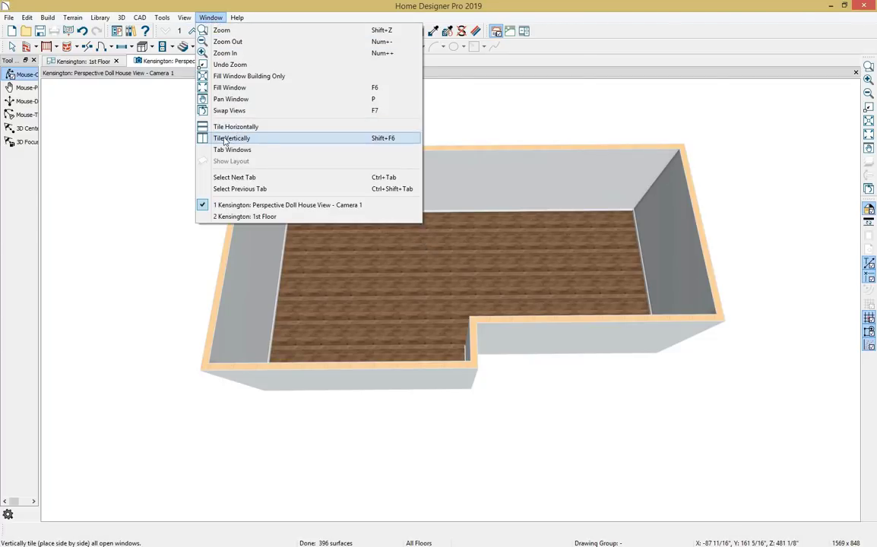
pyautogui.click(125, 141)
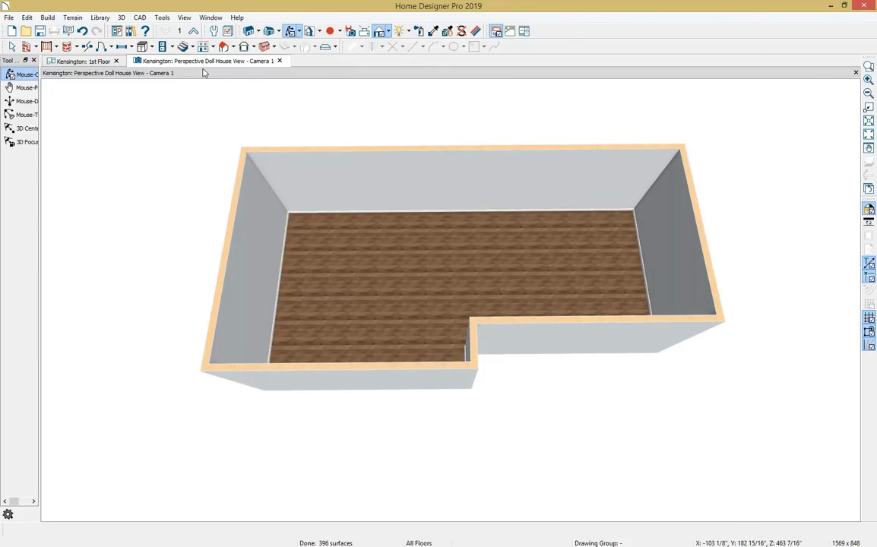
pyautogui.moveTo(182, 62); pyautogui.dragTo(597, 111)
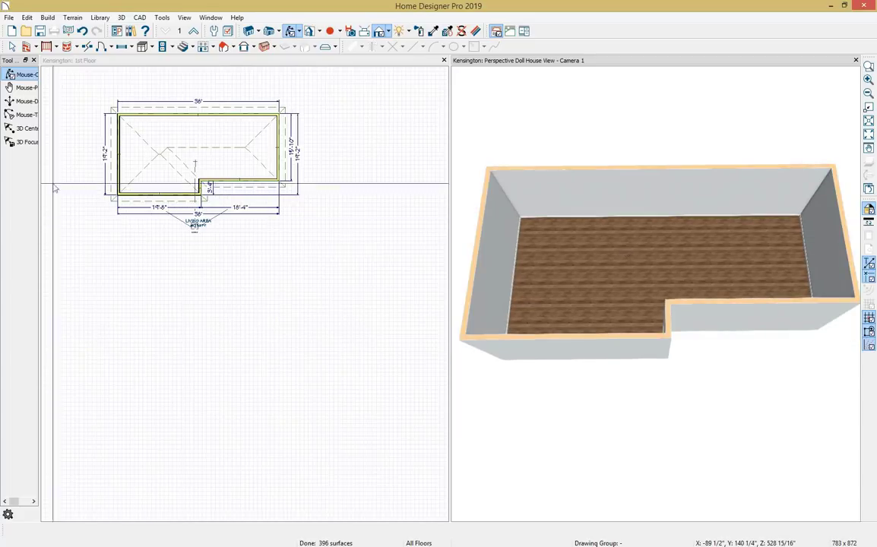
pyautogui.scroll(5, 183, 181)
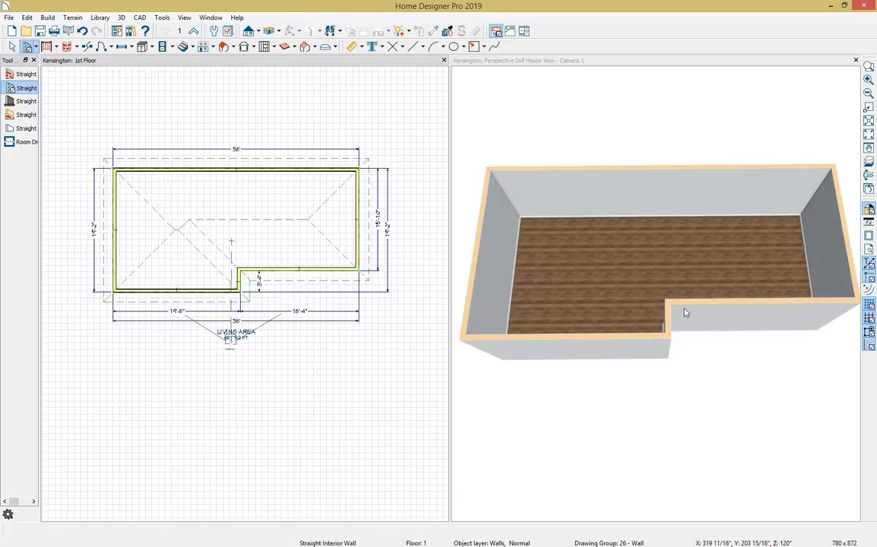
pyautogui.scroll(2, 235, 251)
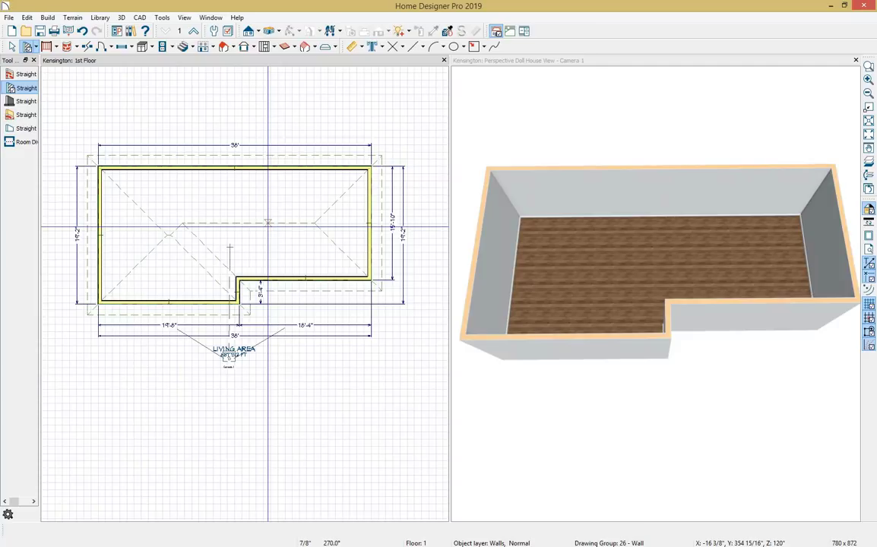
# - Open the layer display options for the floor plan and turn off display of the "Dimensions, Automatic" layer
pyautogui.click(163, 18)
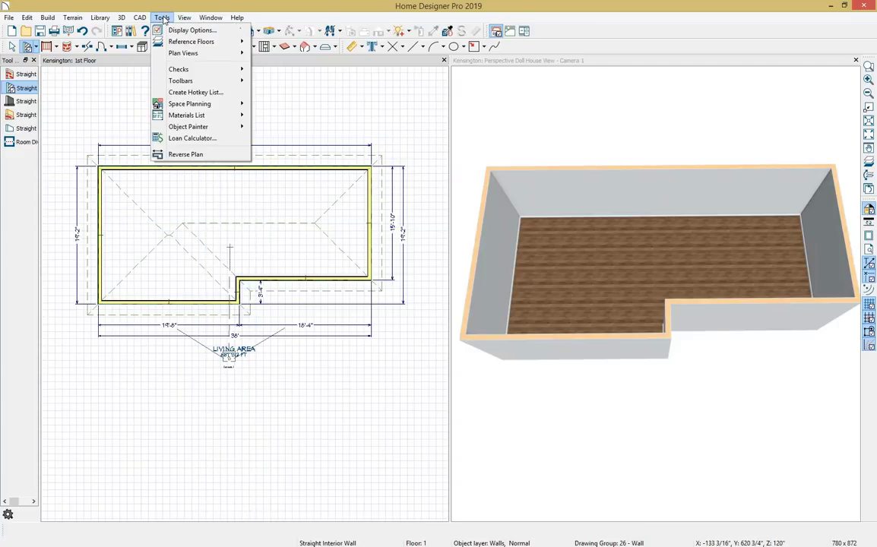
pyautogui.click(204, 31)
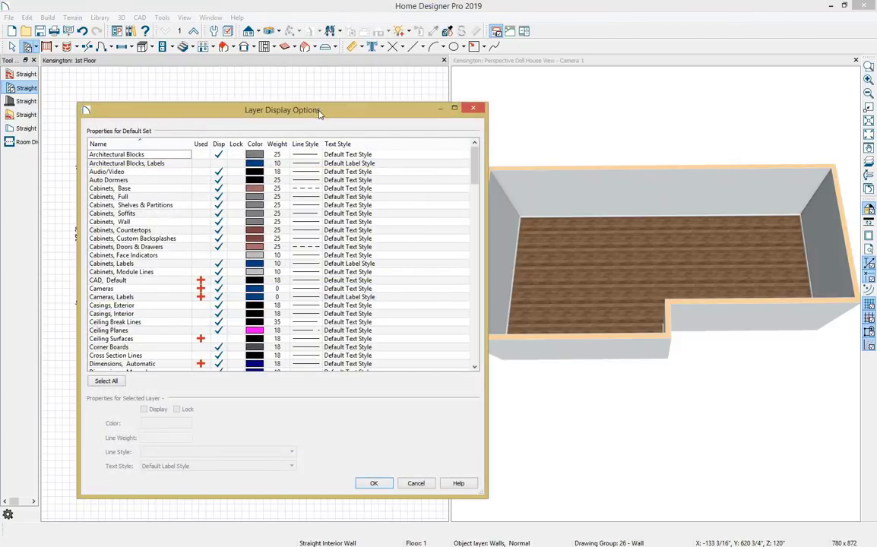
pyautogui.moveTo(347, 124); pyautogui.dragTo(454, 69)
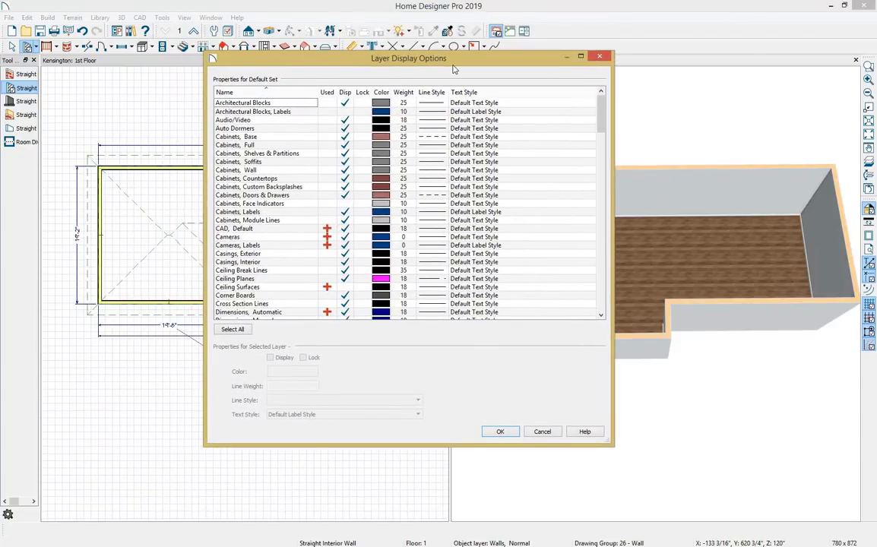
pyautogui.click(256, 101)
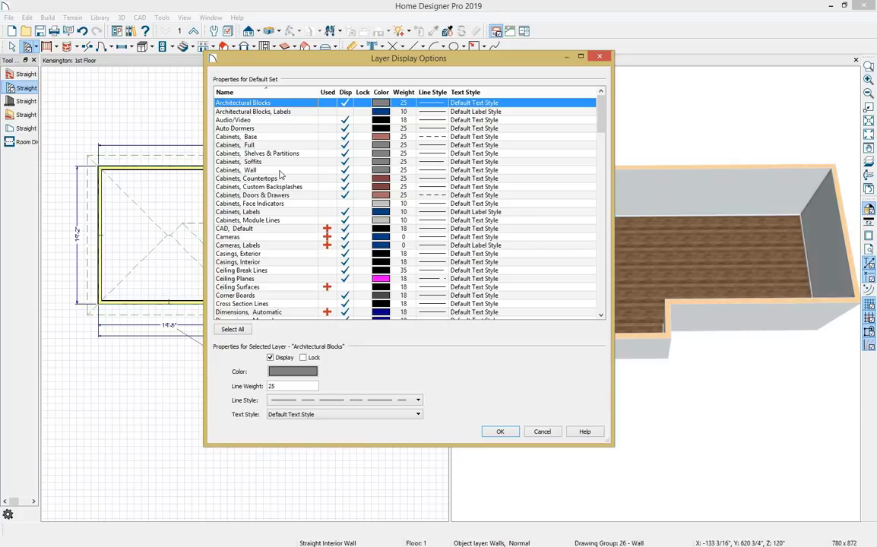
pyautogui.press('d')
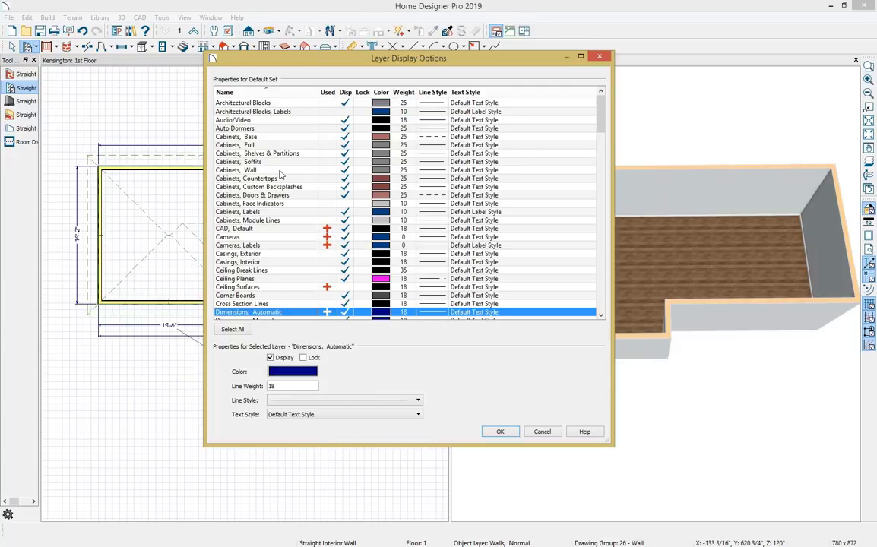
pyautogui.scroll(-2, 282, 176)
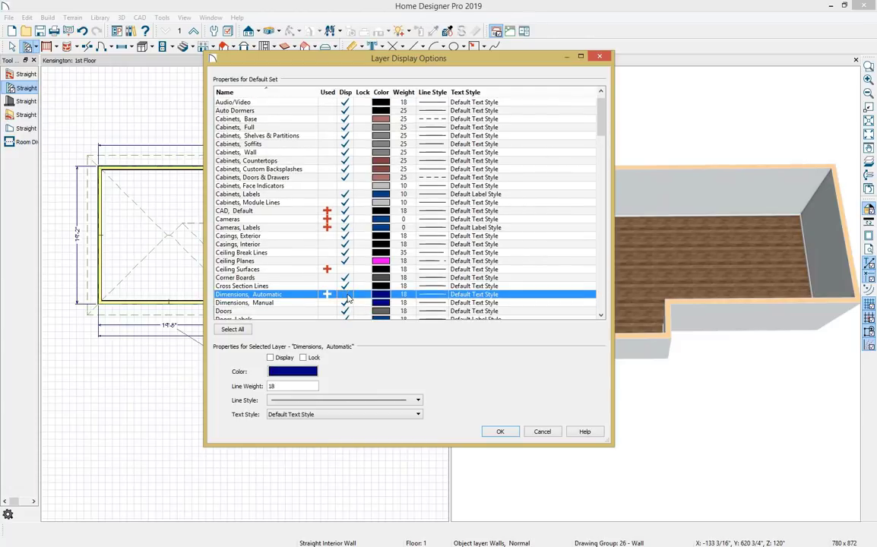
# - Turn off display of the Roof Planes layer
pyautogui.press('r')
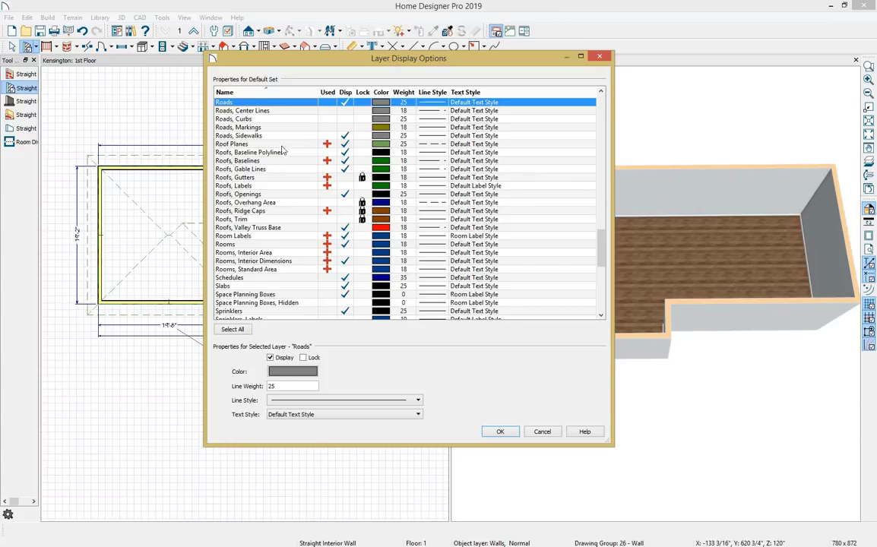
pyautogui.scroll(-1, 283, 150)
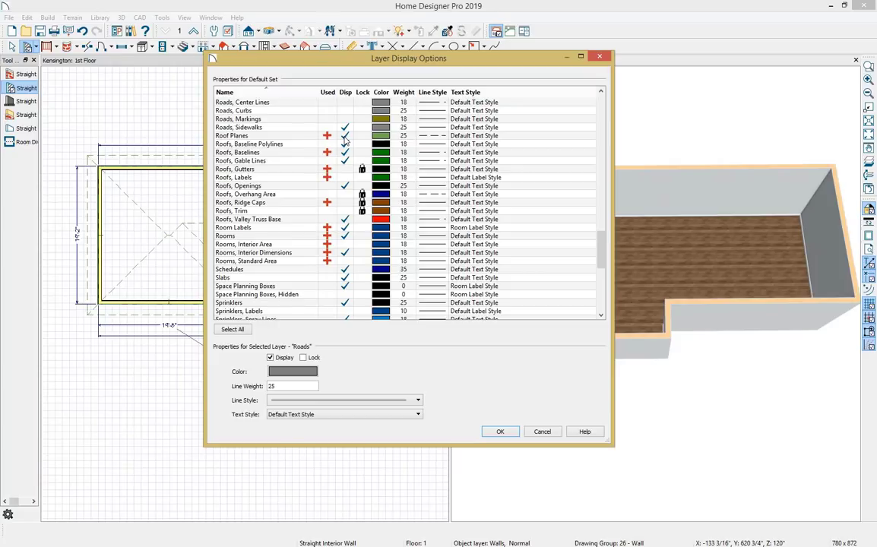
pyautogui.click(343, 136)
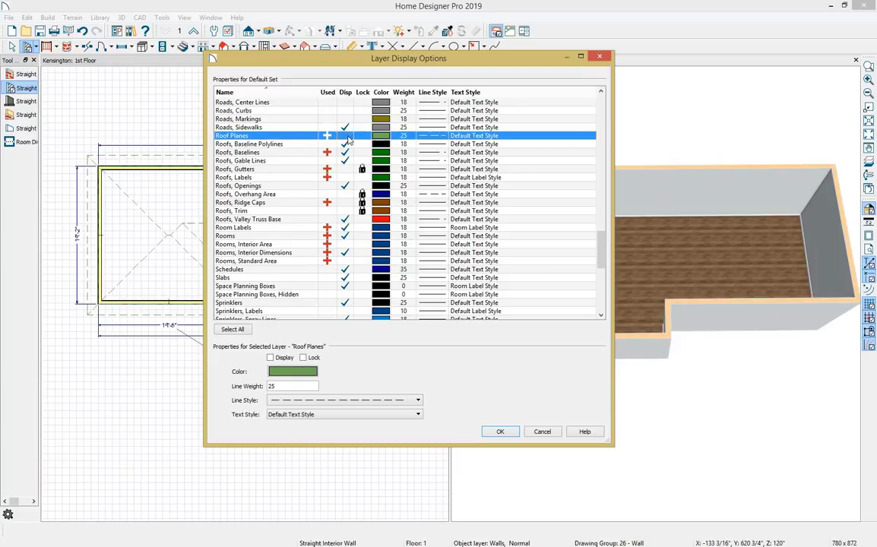
# - Turn off display of the "Cameras" and "Cameras, Labels" layers and apply the layer changes to the plan
pyautogui.press('Home')
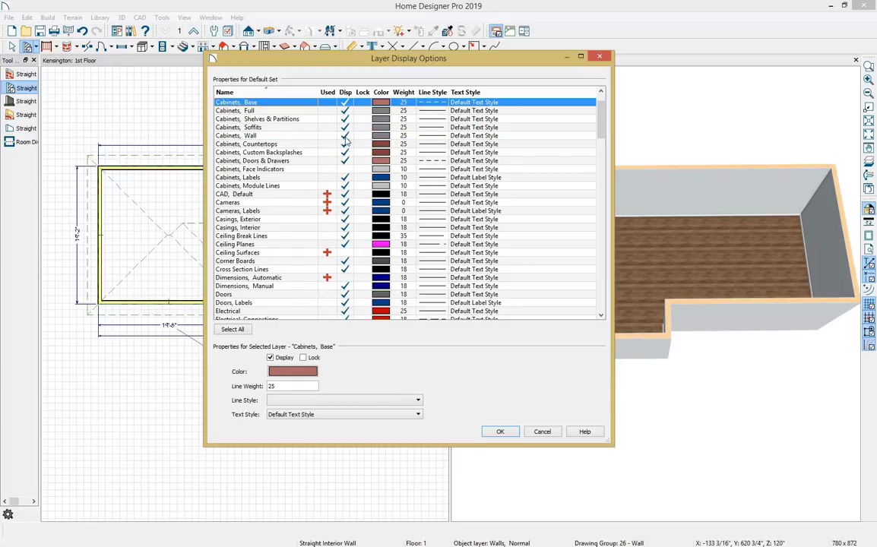
pyautogui.click(344, 203)
pyautogui.click(345, 213)
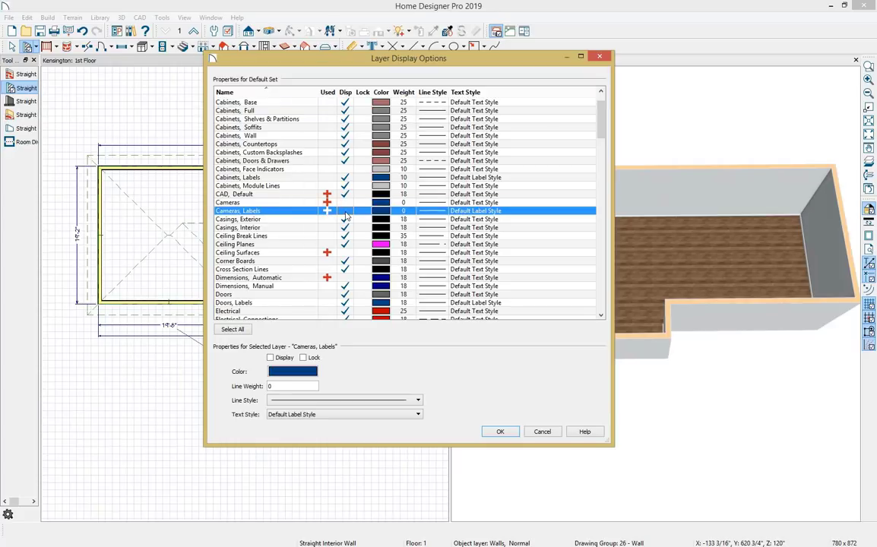
pyautogui.click(500, 431)
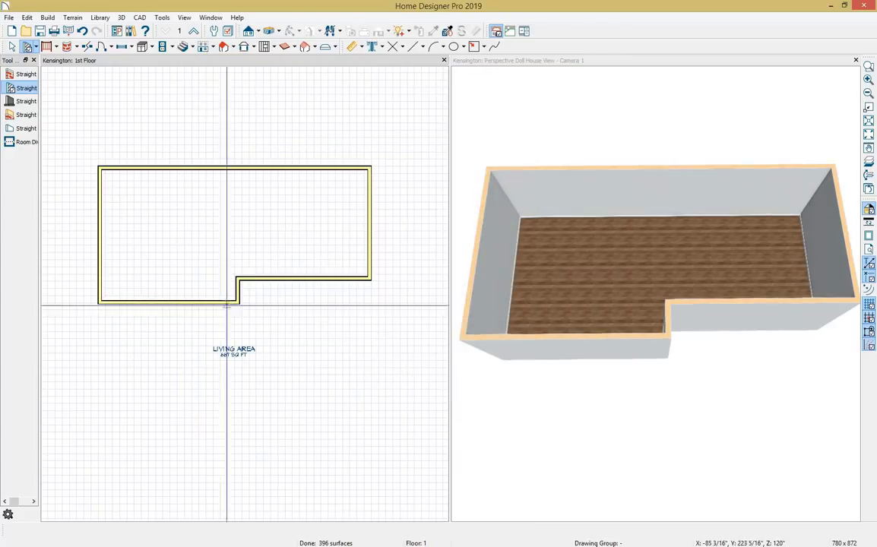
pyautogui.scroll(2, 179, 304)
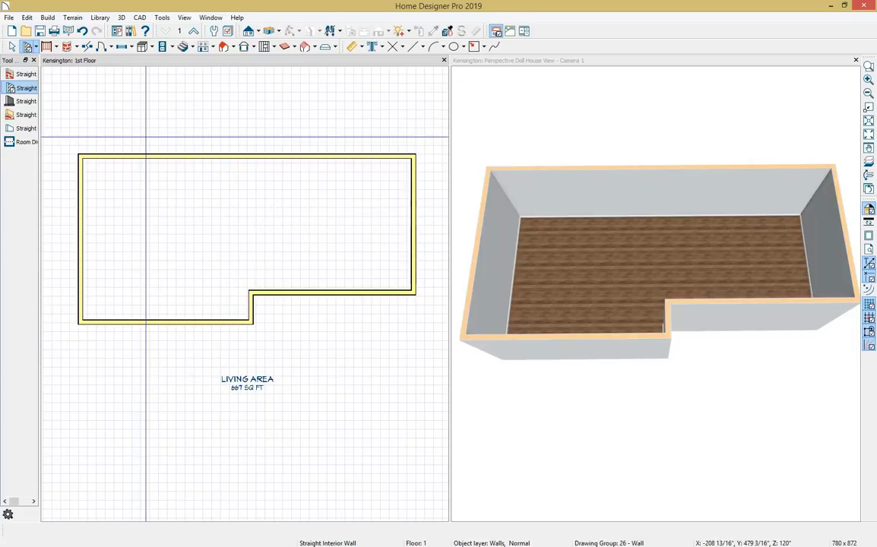
# - Open the Dimension Defaults for editing from the plan's default settings
pyautogui.click(27, 17)
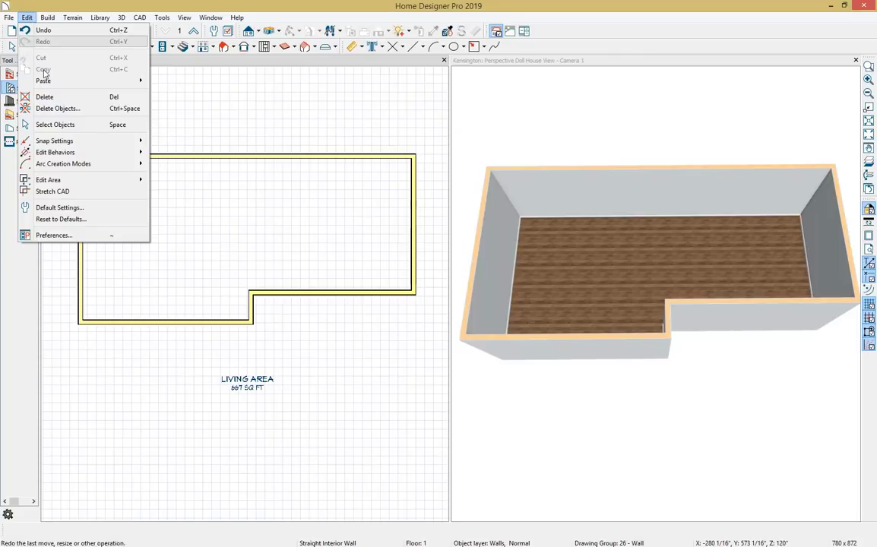
pyautogui.click(76, 208)
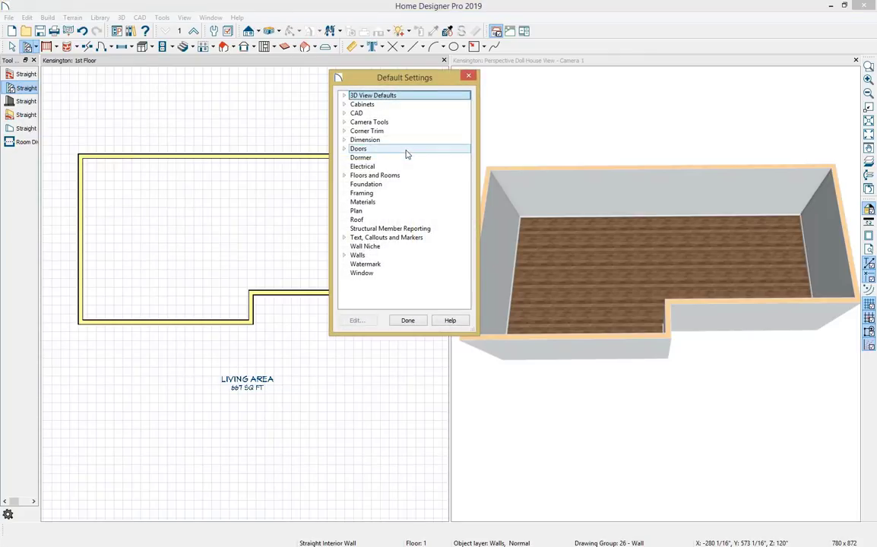
pyautogui.click(344, 140)
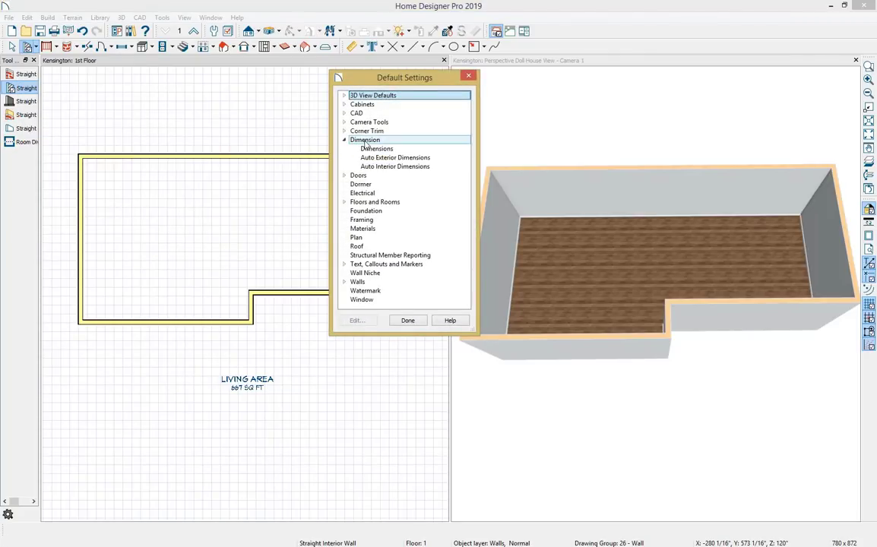
pyautogui.click(375, 150)
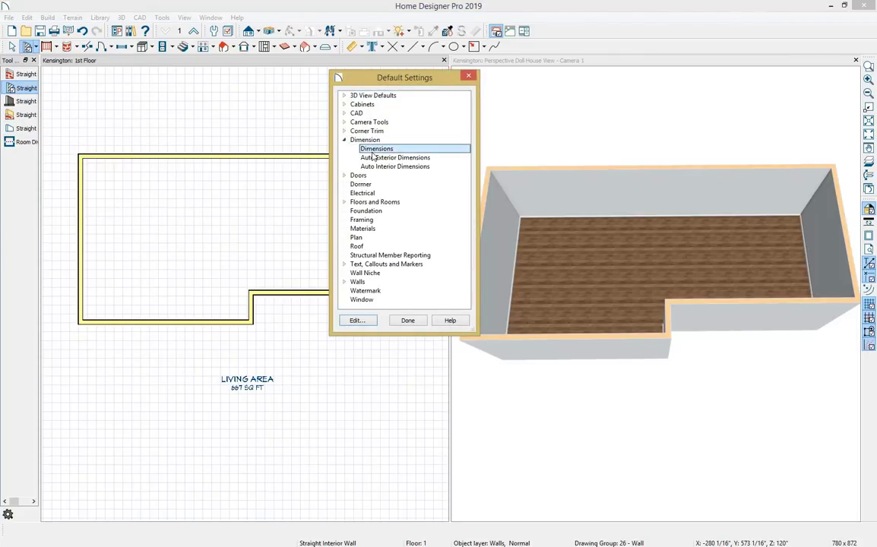
pyautogui.click(357, 321)
pyautogui.moveTo(608, 162); pyautogui.dragTo(435, 64)
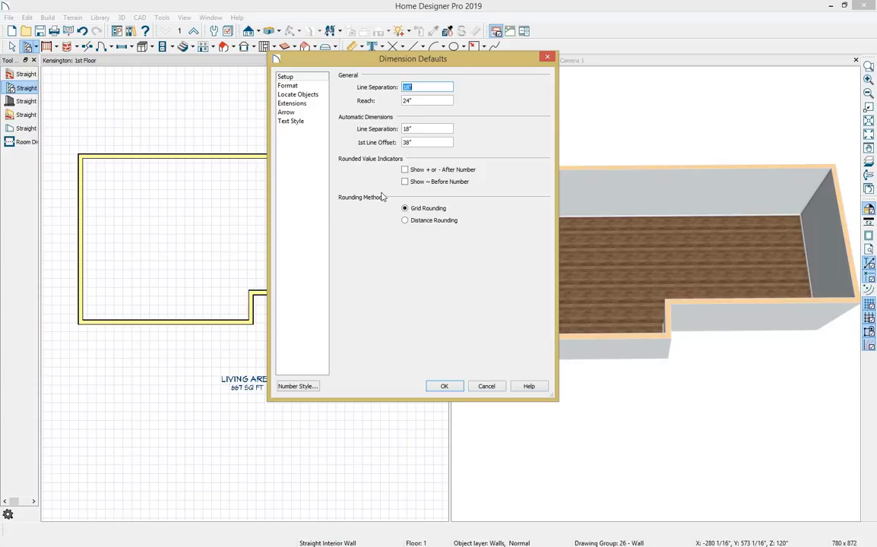
# - Set the default dimension units to inches (") and make dimensions locate walls by their Surfaces
pyautogui.click(288, 86)
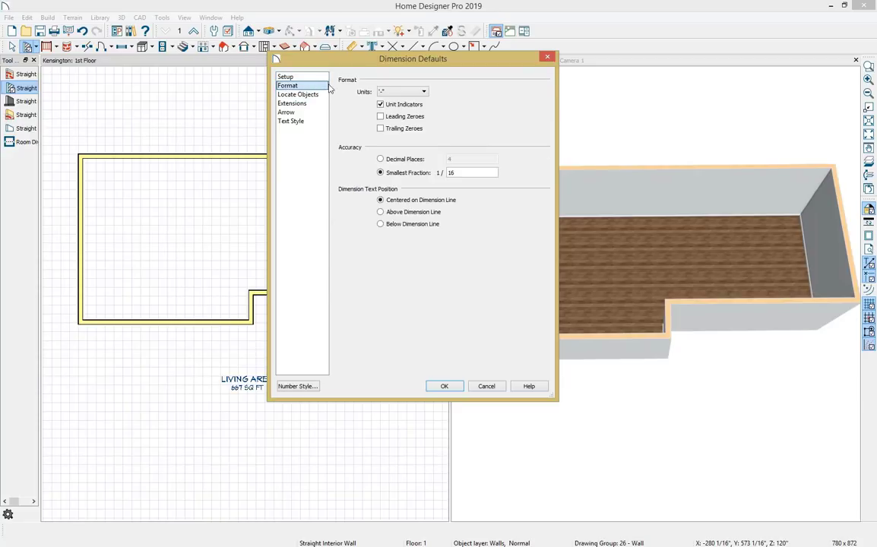
pyautogui.click(417, 93)
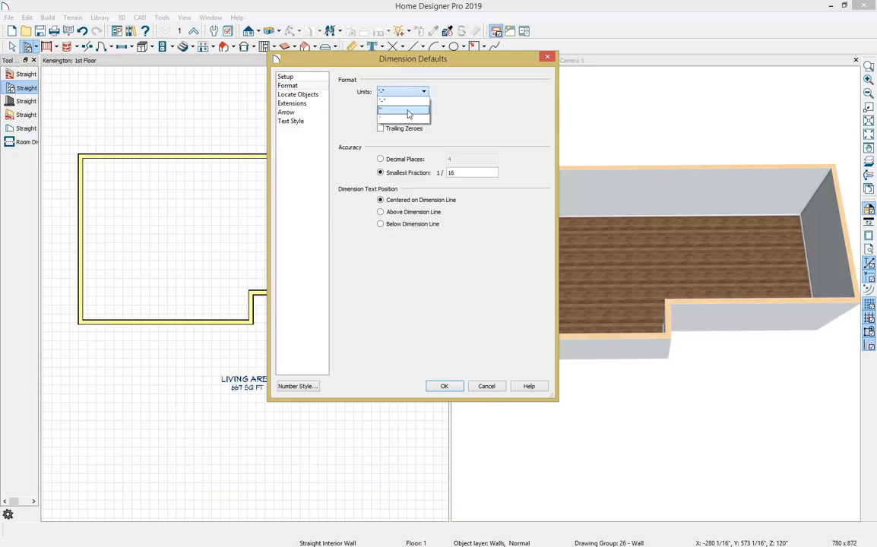
pyautogui.click(411, 113)
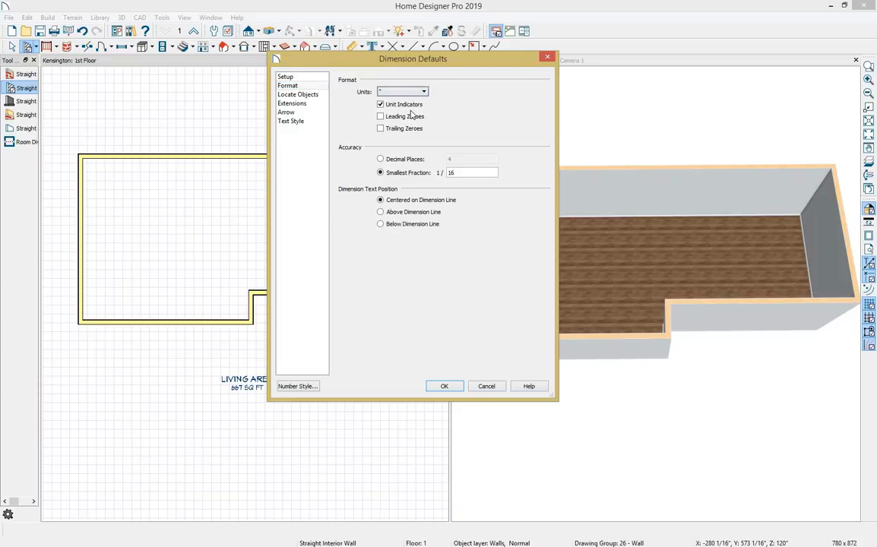
pyautogui.click(314, 98)
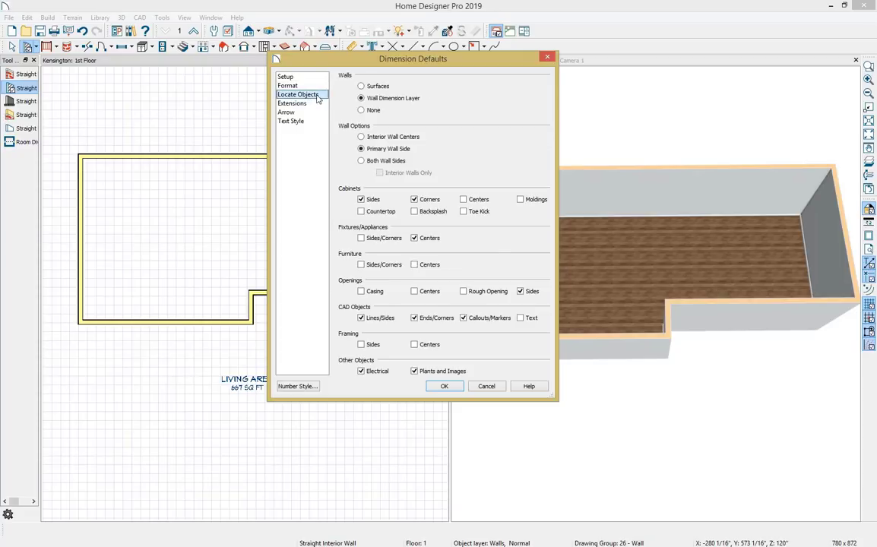
pyautogui.click(360, 88)
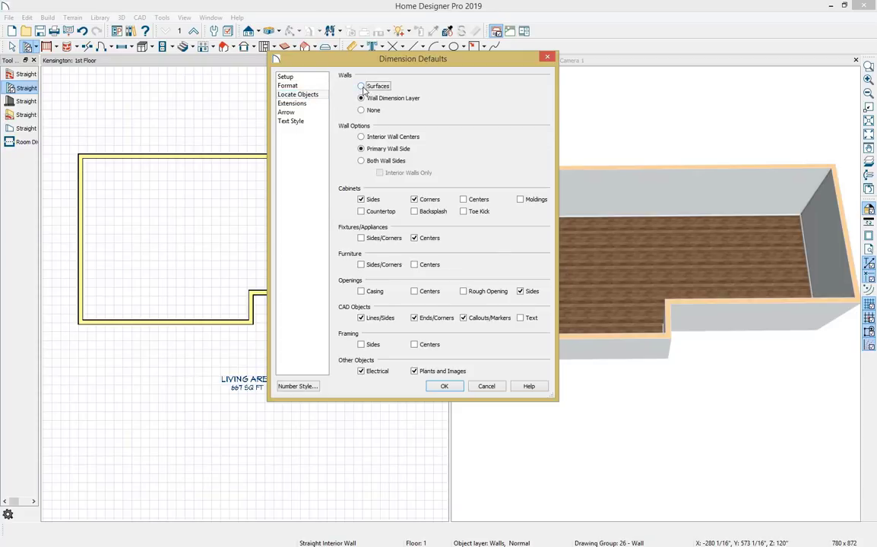
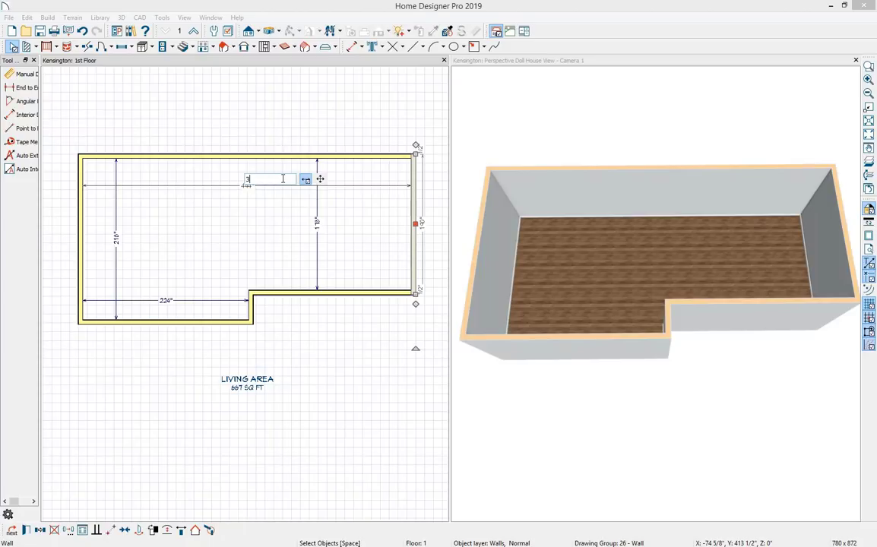
# - Set the room's overall interior width to 348" and the interior depth at its shallower right end to 180"
pyautogui.write('48')
pyautogui.press('Return')
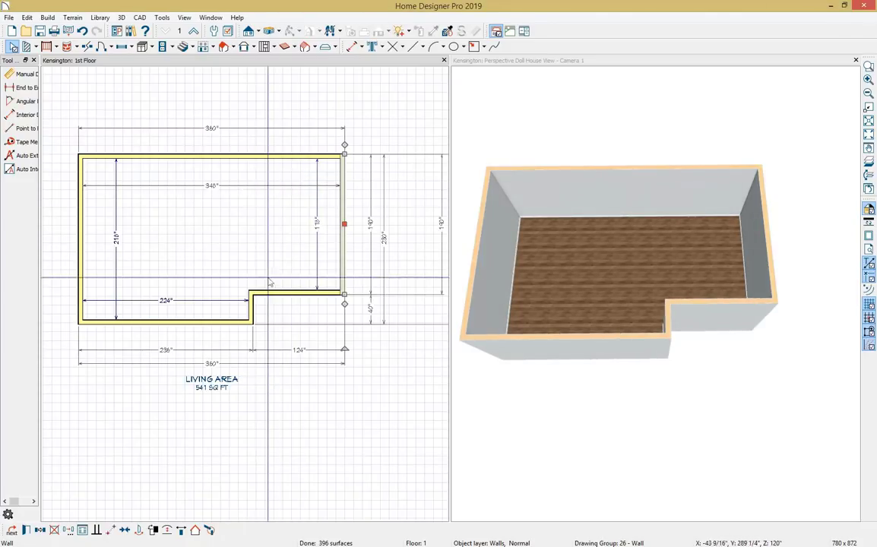
pyautogui.click(302, 295)
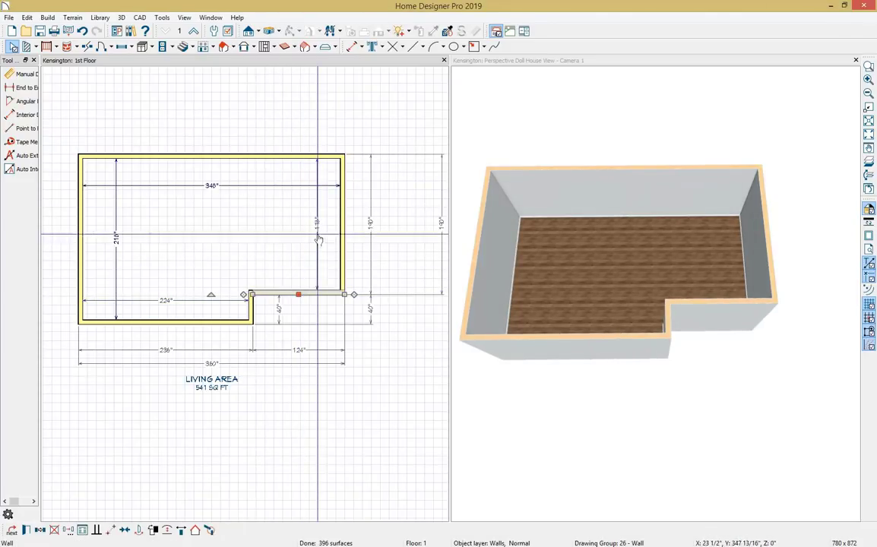
pyautogui.click(318, 226)
pyautogui.write('180')
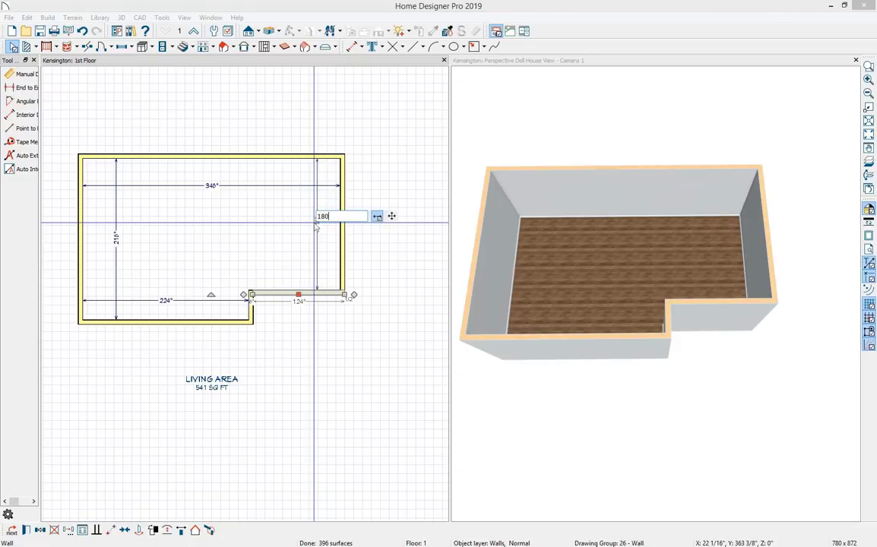
pyautogui.press('Return')
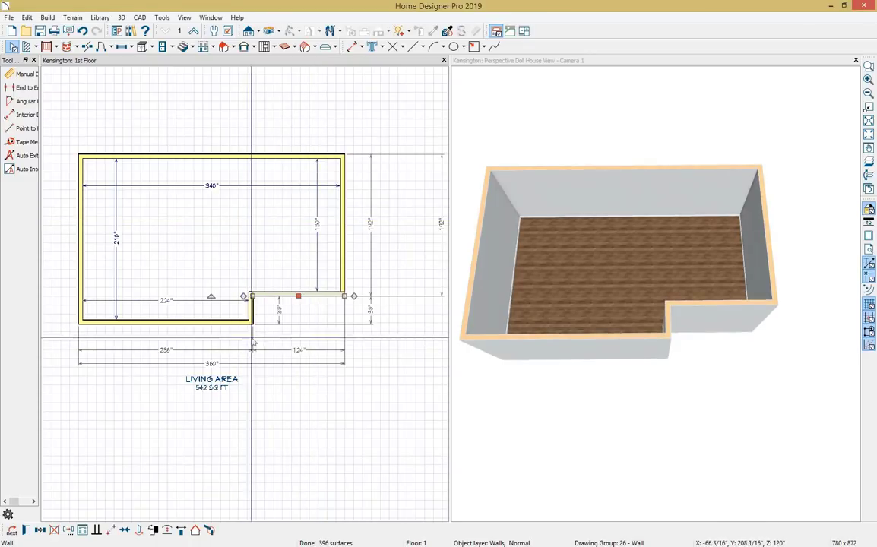
# - Set the lower-left bay's interior width to 156" and the room's full interior depth to 216"
pyautogui.click(254, 312)
pyautogui.click(167, 301)
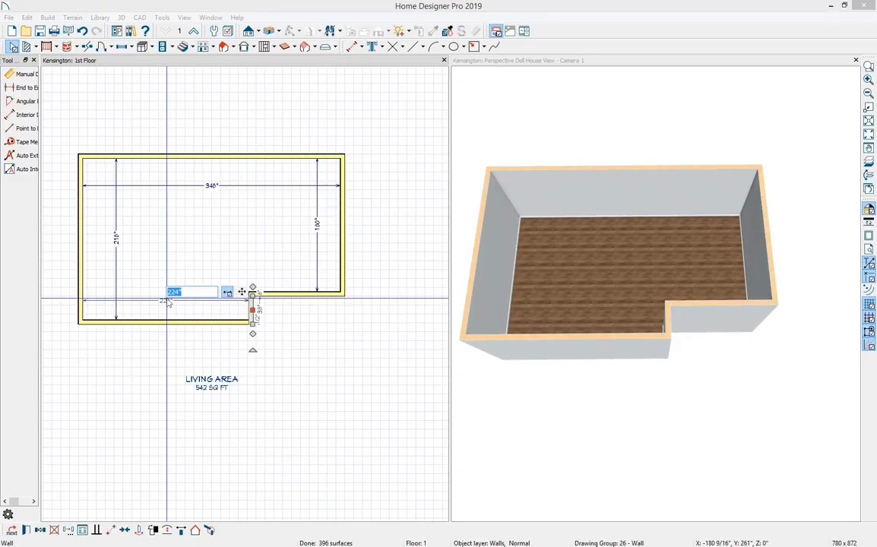
pyautogui.write('156')
pyautogui.press('Return')
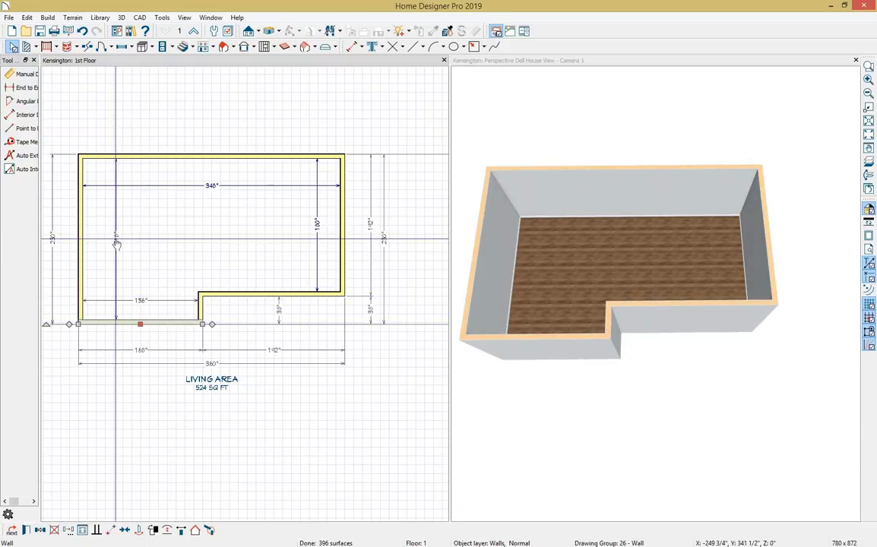
pyautogui.click(117, 238)
pyautogui.write('216')
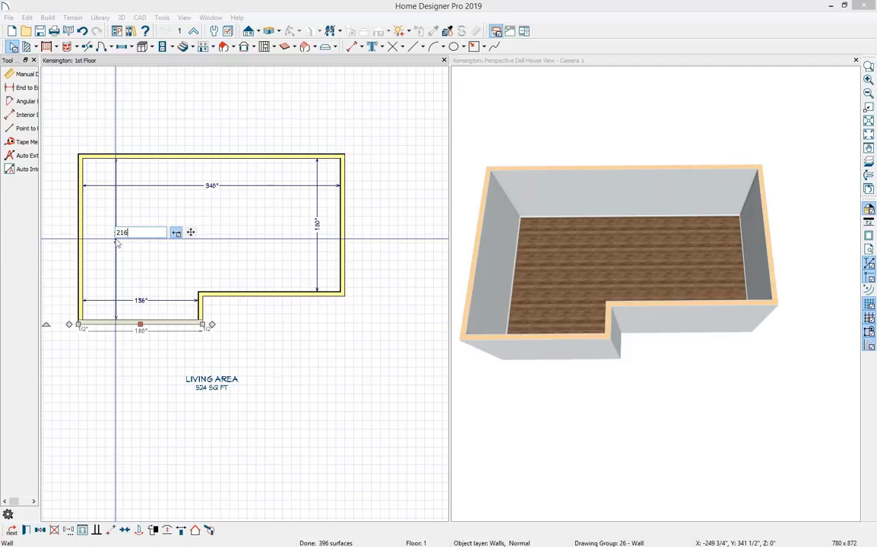
pyautogui.press('Return')
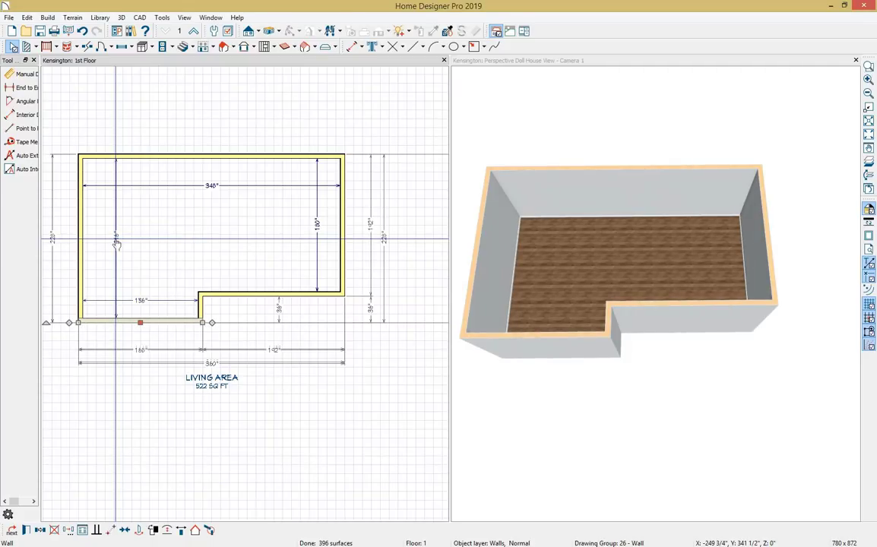
# - Examine at close range where the interior depth dimension's arrow meets the layers of the lower right wall
pyautogui.click(209, 297)
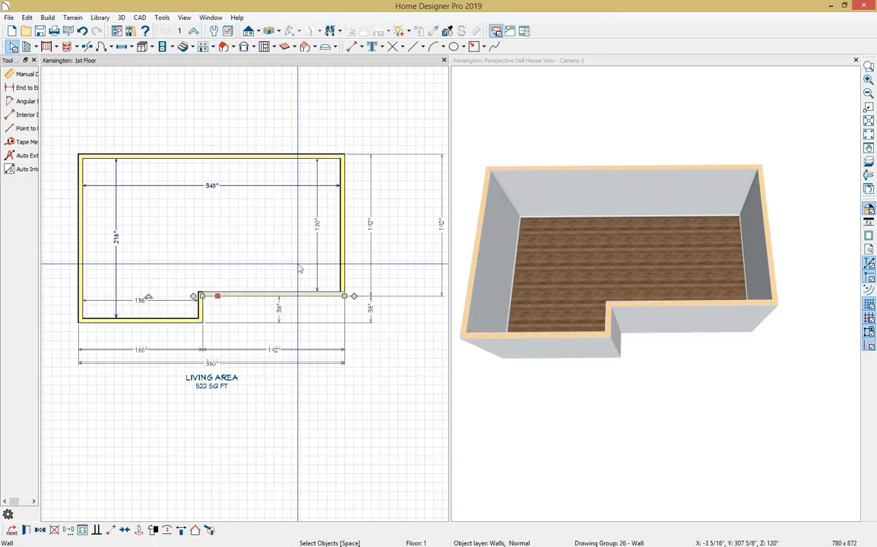
pyautogui.scroll(8, 320, 299)
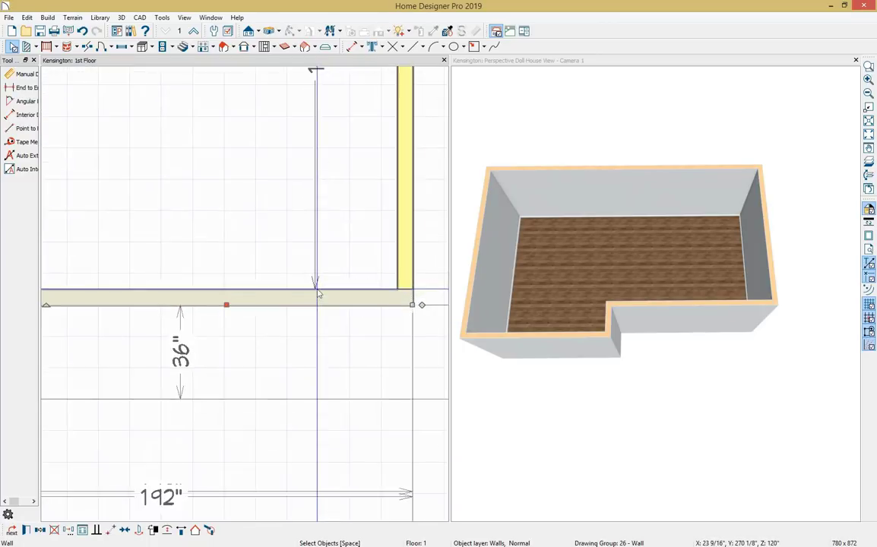
pyautogui.scroll(2, 319, 293)
pyautogui.click(342, 253)
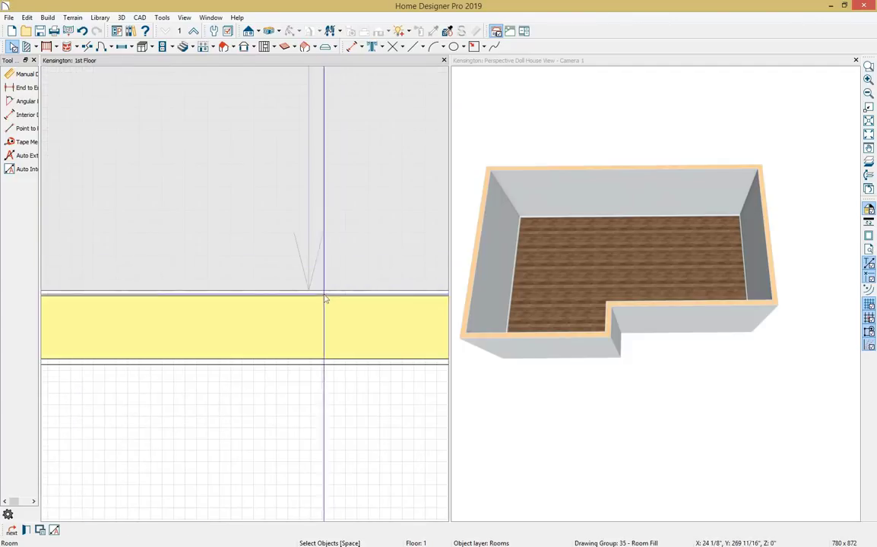
pyautogui.click(320, 406)
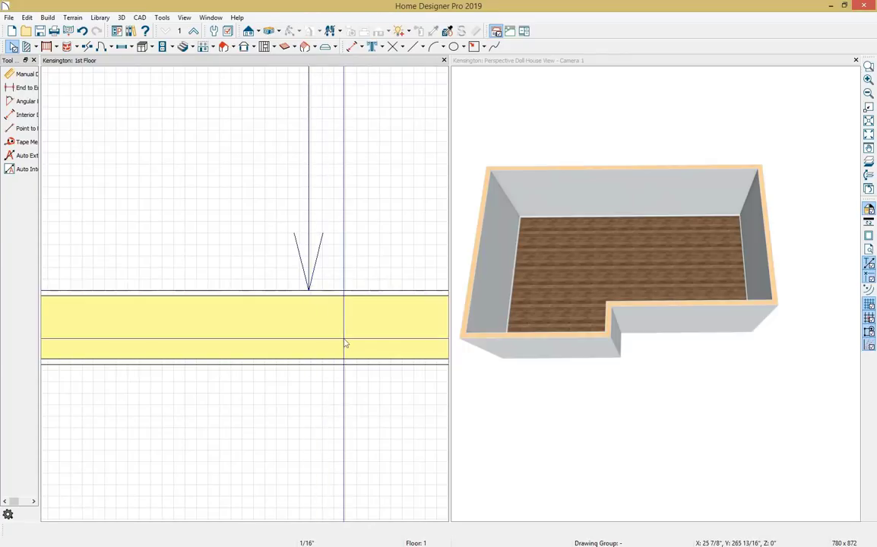
pyautogui.scroll(-2, 345, 344)
pyautogui.scroll(-5, 345, 343)
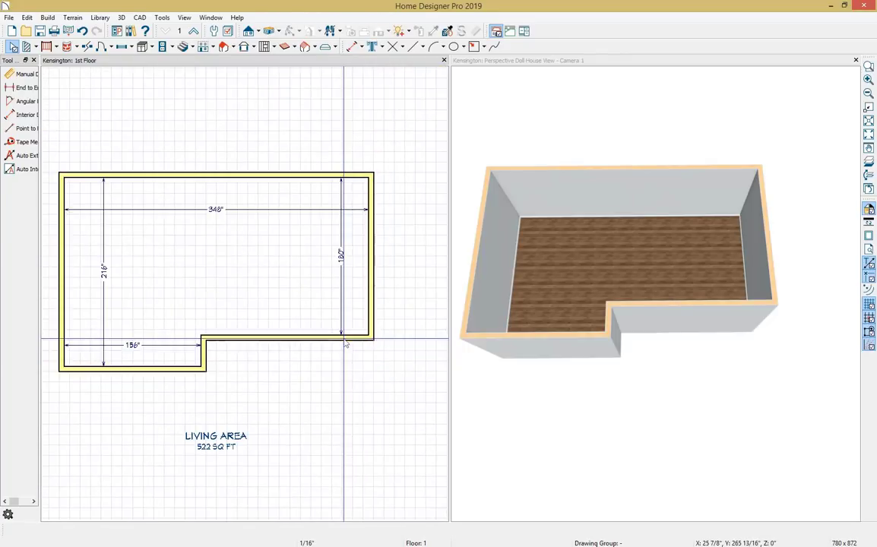
pyautogui.moveTo(287, 333); pyautogui.dragTo(323, 333, button='middle')
pyautogui.scroll(-2, 325, 337)
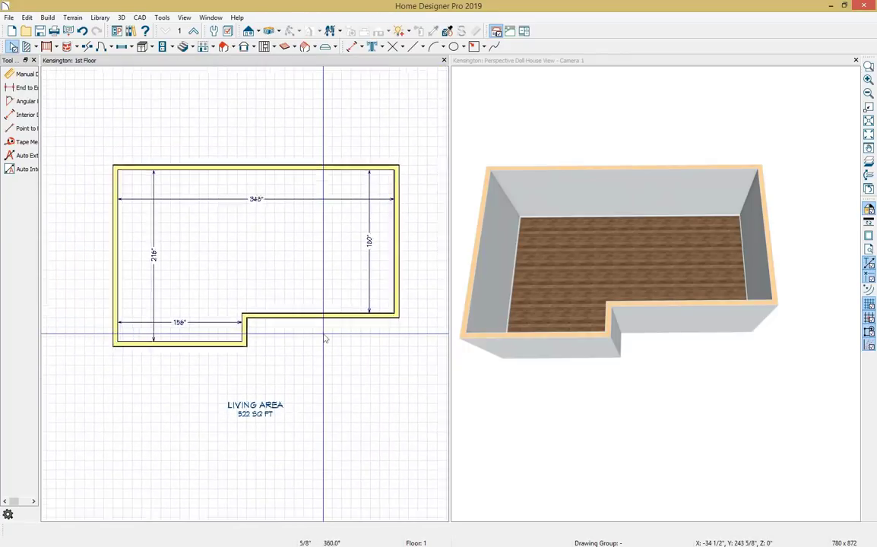
# - Delete all four manual interior dimension lines from the floor plan
pyautogui.click(288, 211)
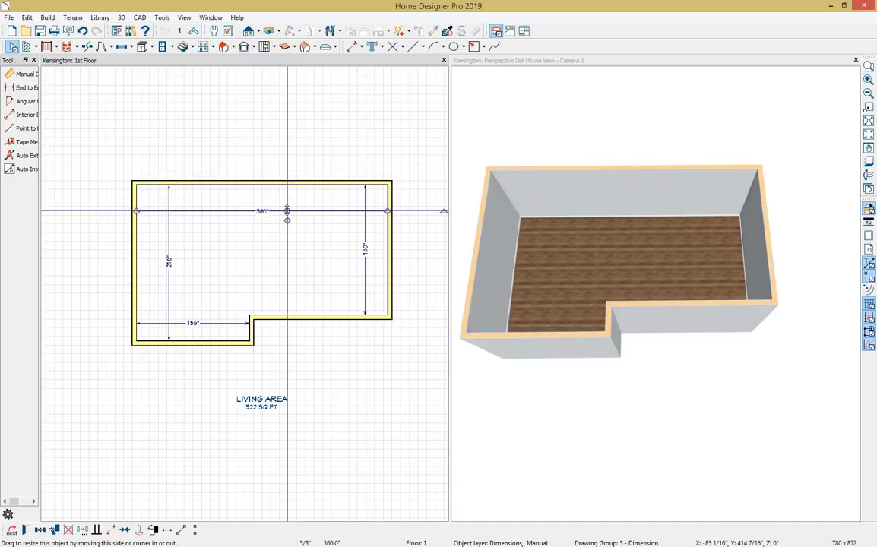
pyautogui.press('Delete')
pyautogui.click(364, 238)
pyautogui.press('Delete')
pyautogui.click(201, 322)
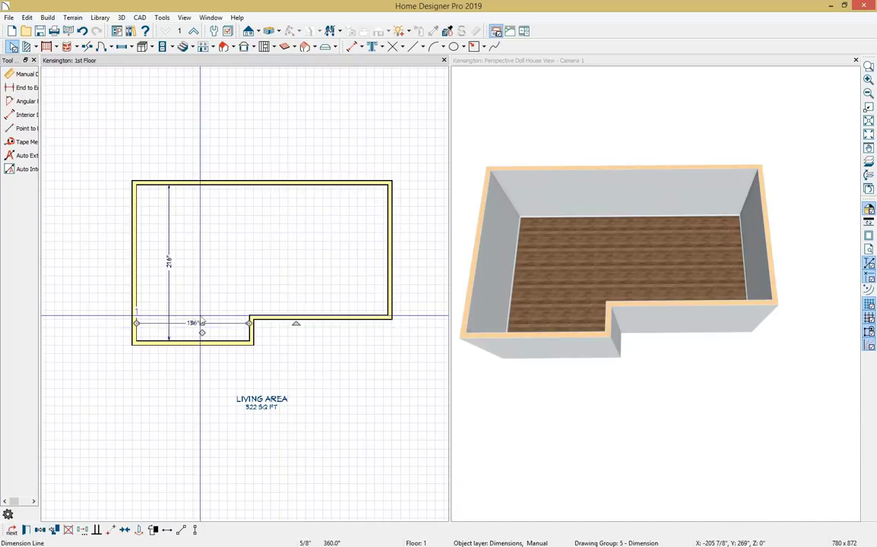
pyautogui.press('Delete')
pyautogui.click(172, 279)
pyautogui.press('Delete')
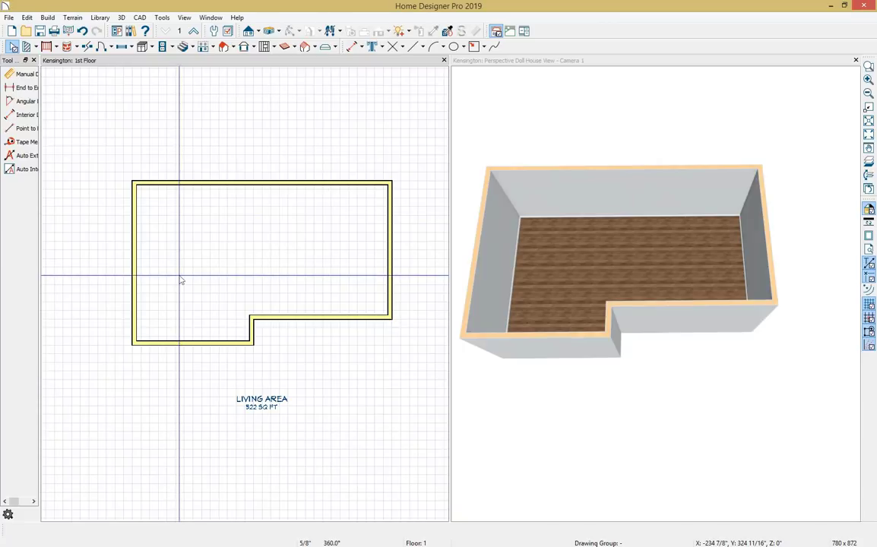
# - Draw two short interior walls near the lower-left corner: about 24" long from the left wall and about 30" long from the bottom wall
pyautogui.press('space')
pyautogui.scroll(5, 180, 281)
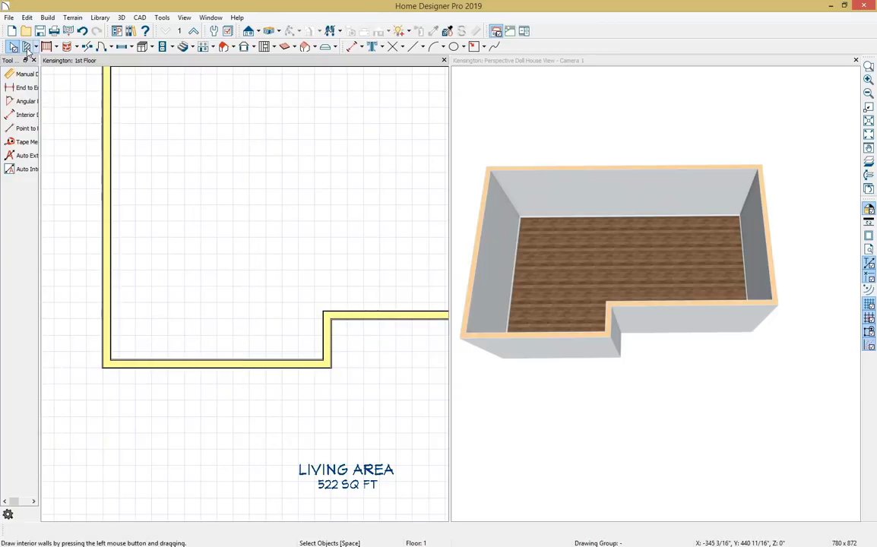
pyautogui.click(27, 47)
pyautogui.scroll(1, 132, 217)
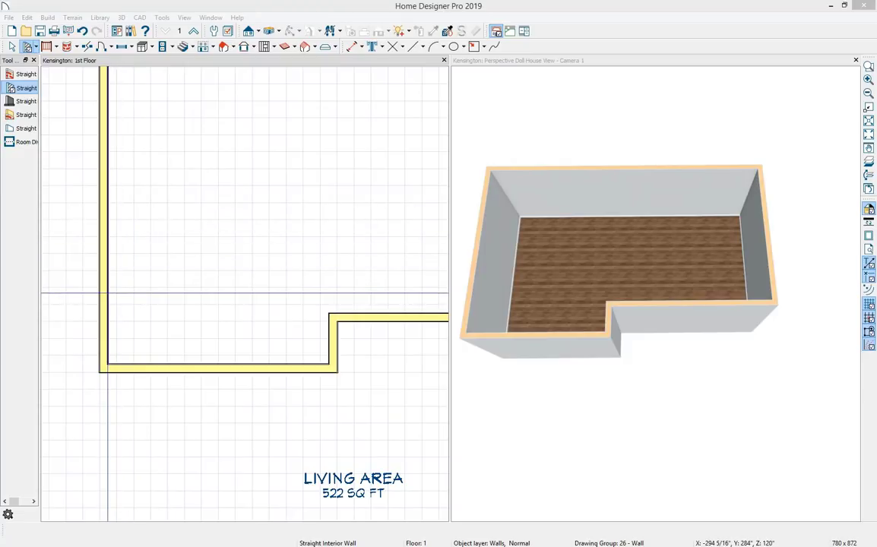
pyautogui.moveTo(109, 291); pyautogui.dragTo(142, 295)
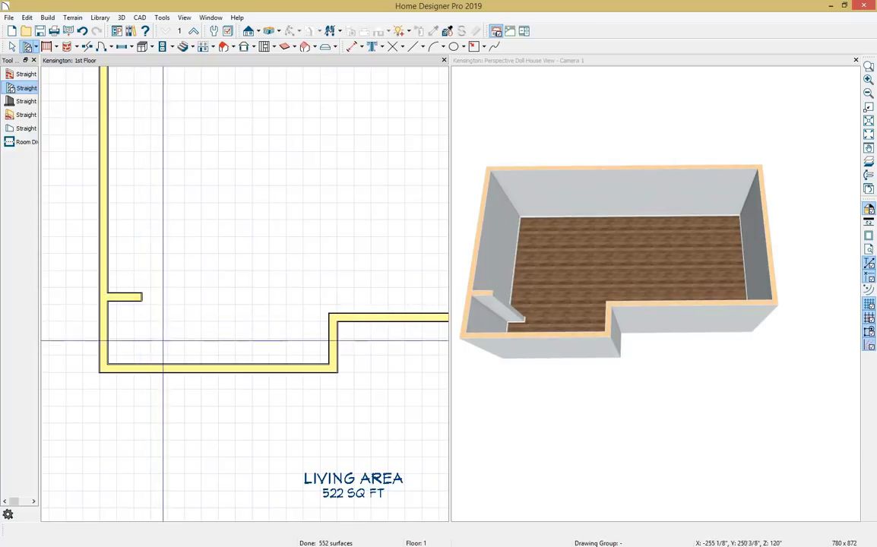
pyautogui.moveTo(167, 366); pyautogui.dragTo(170, 326)
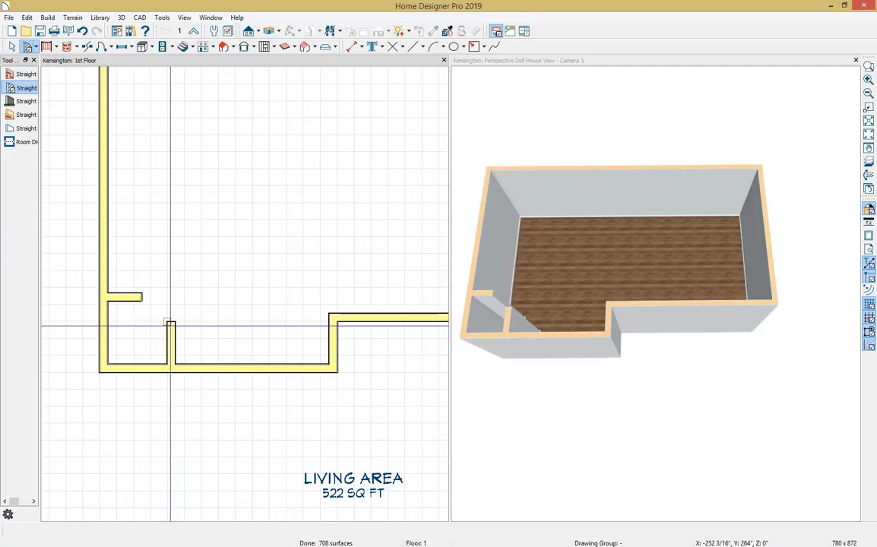
pyautogui.press('space')
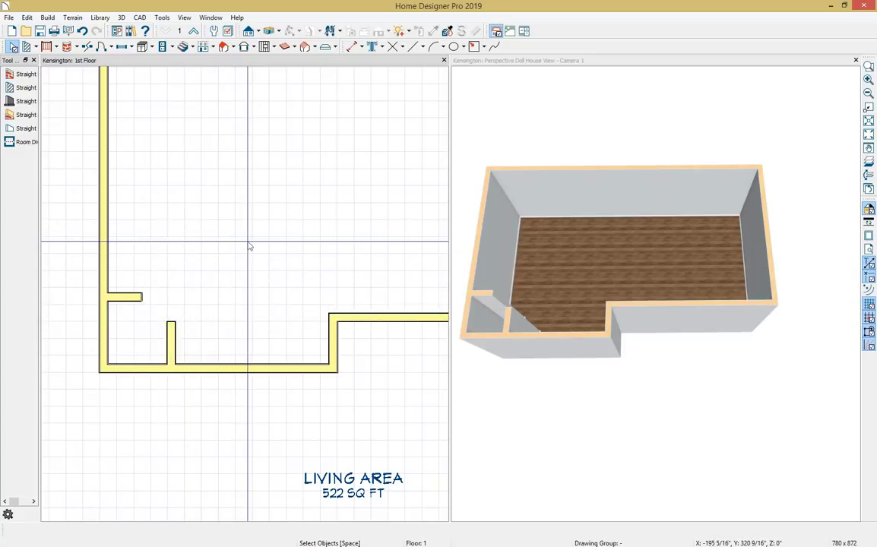
# - Position the short horizontal interior wall 60" from the outer face of the bottom exterior wall
pyautogui.click(12, 47)
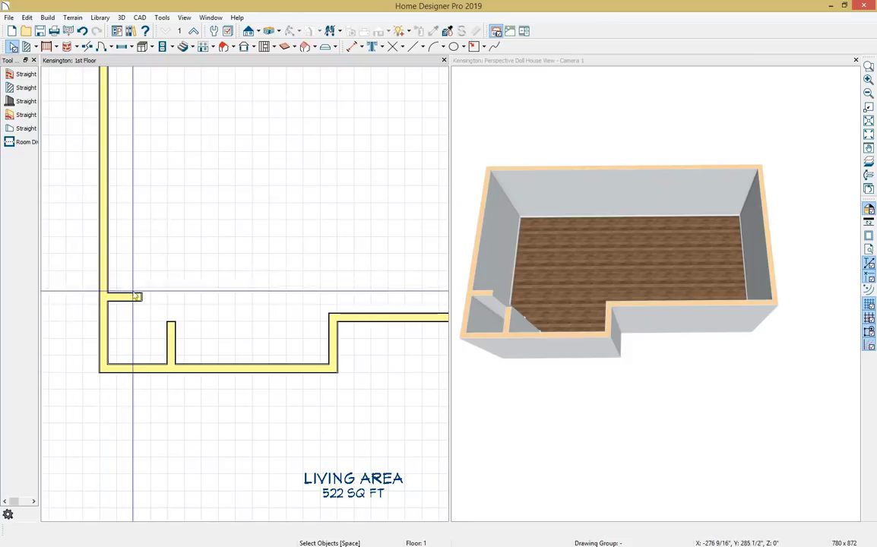
pyautogui.click(98, 297)
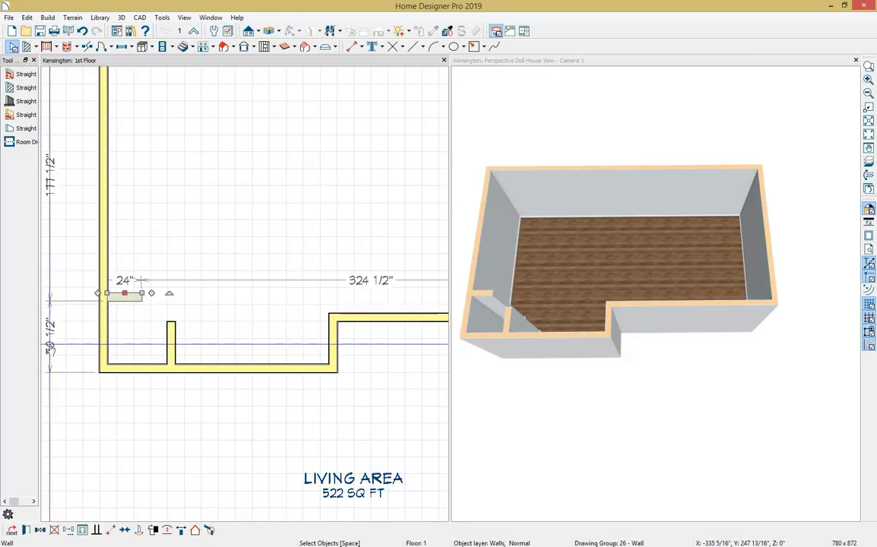
pyautogui.click(51, 347)
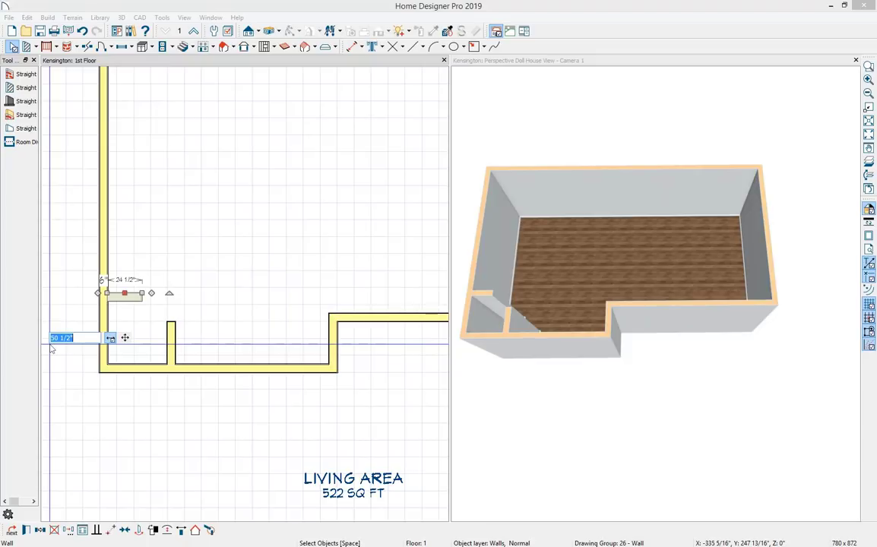
pyautogui.write('60')
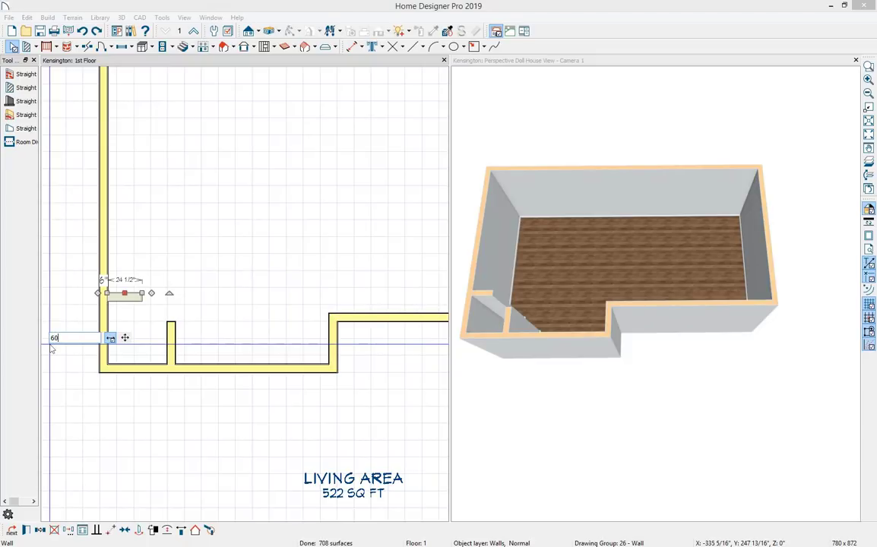
pyautogui.press('Return')
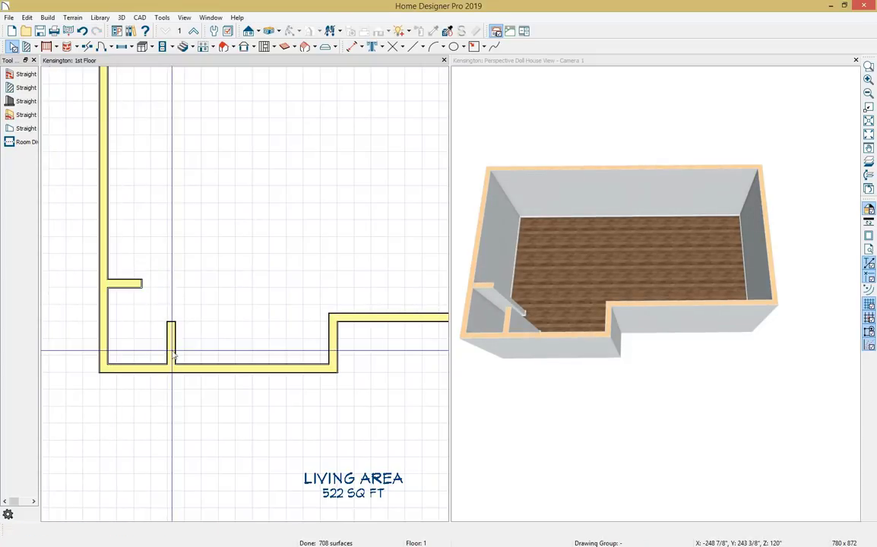
# - Position the short vertical interior wall 53" from the outer face of the left exterior wall
pyautogui.click(173, 354)
pyautogui.click(131, 417)
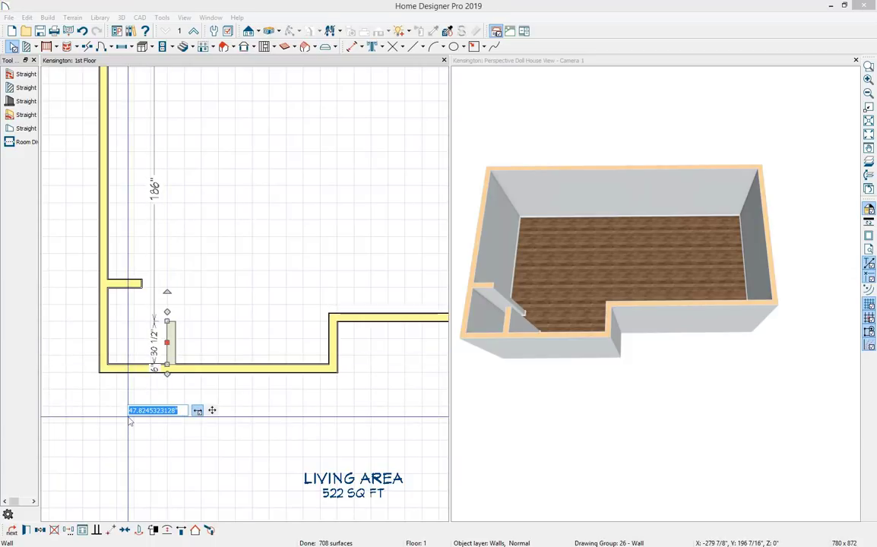
pyautogui.write('53')
pyautogui.press('Return')
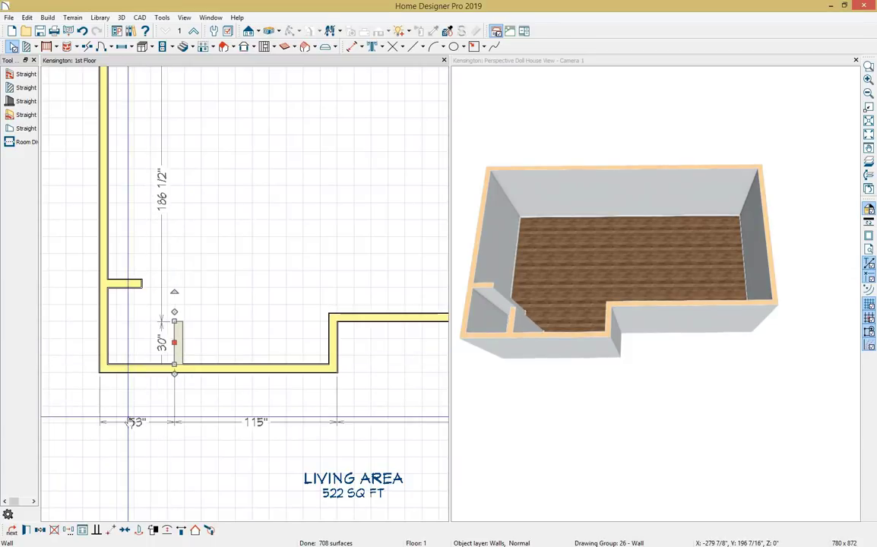
# - Draw a diagonal interior wall about 41" long joining the free ends of the two short interior walls
pyautogui.click(28, 46)
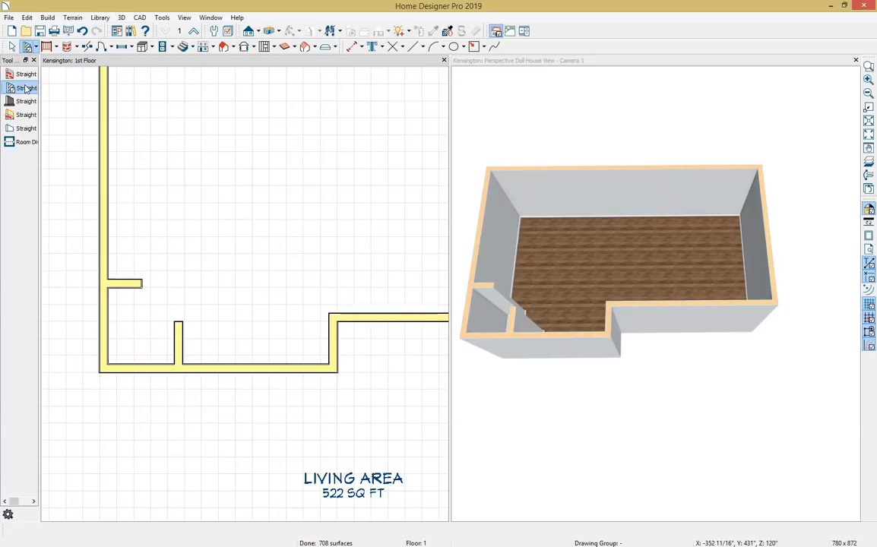
pyautogui.moveTo(141, 283); pyautogui.dragTo(181, 323)
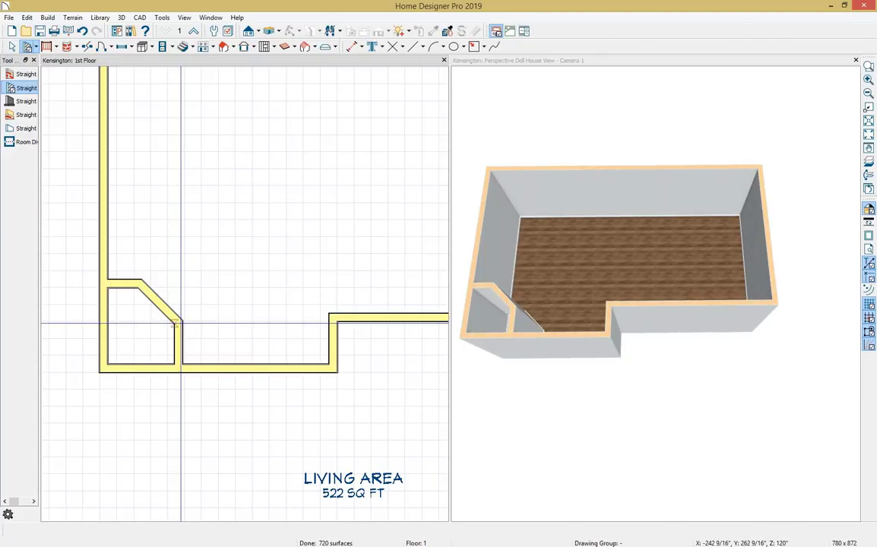
pyautogui.press('space')
# - Check the diagonal interior wall's angle in its wall specification and accept the settings
pyautogui.click(159, 302)
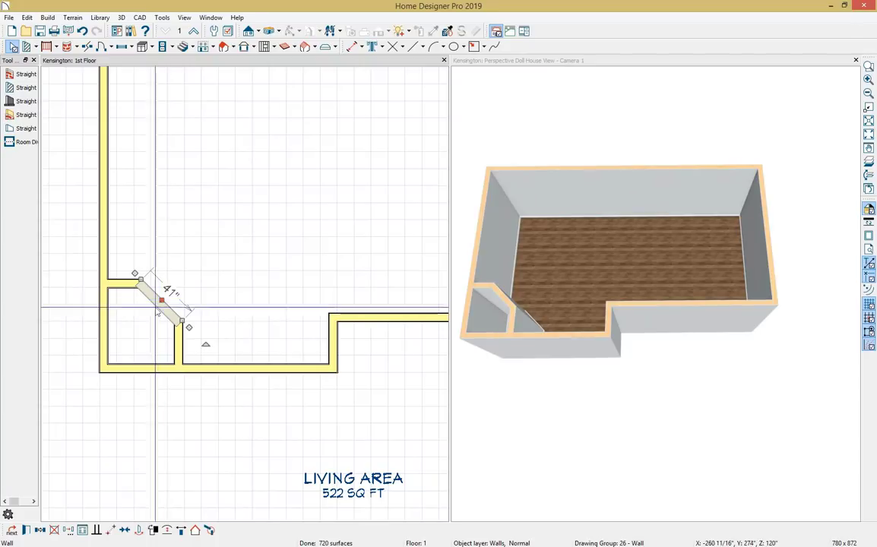
pyautogui.click(26, 530)
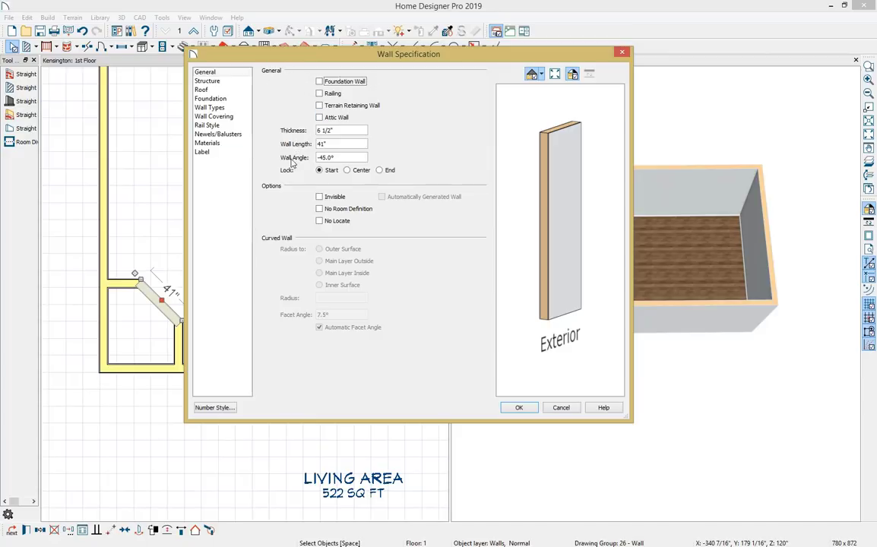
pyautogui.moveTo(341, 157); pyautogui.dragTo(316, 158)
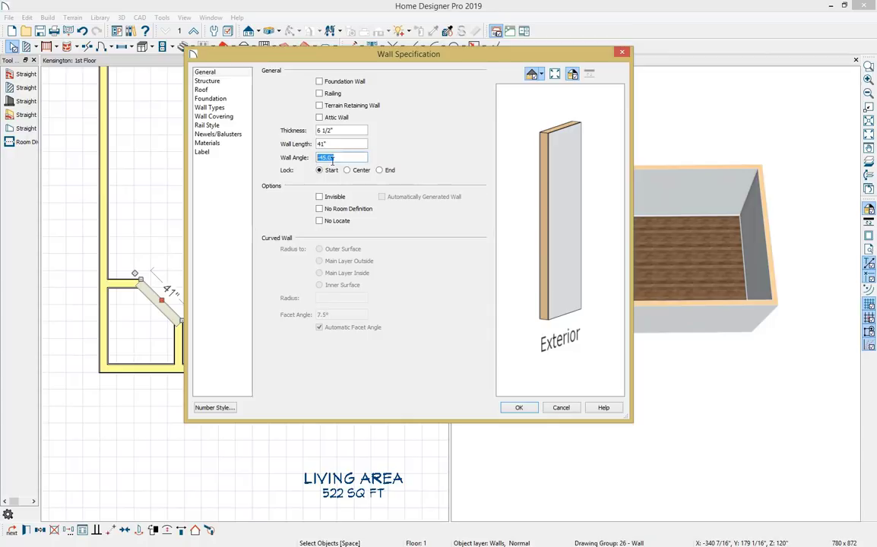
pyautogui.click(519, 408)
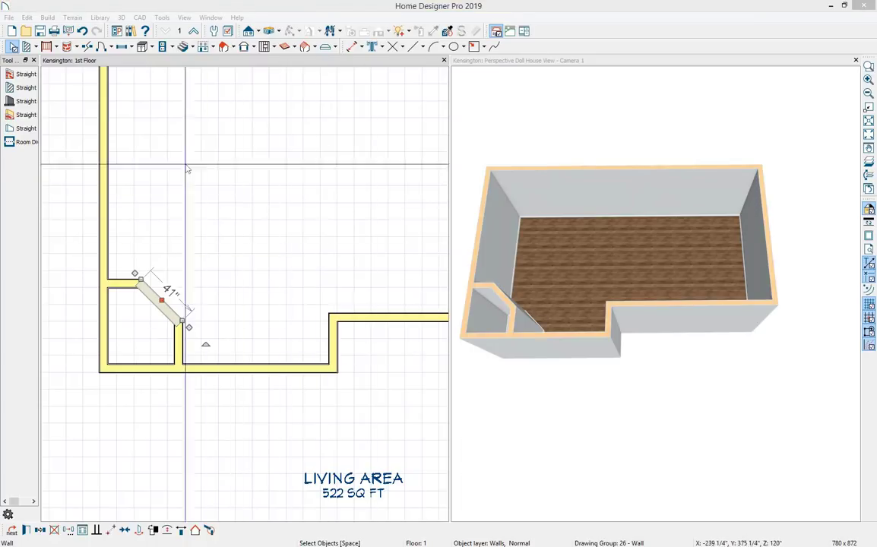
# - Review the interior door defaults, including the available door styles, in the plan's default settings
pyautogui.click(27, 18)
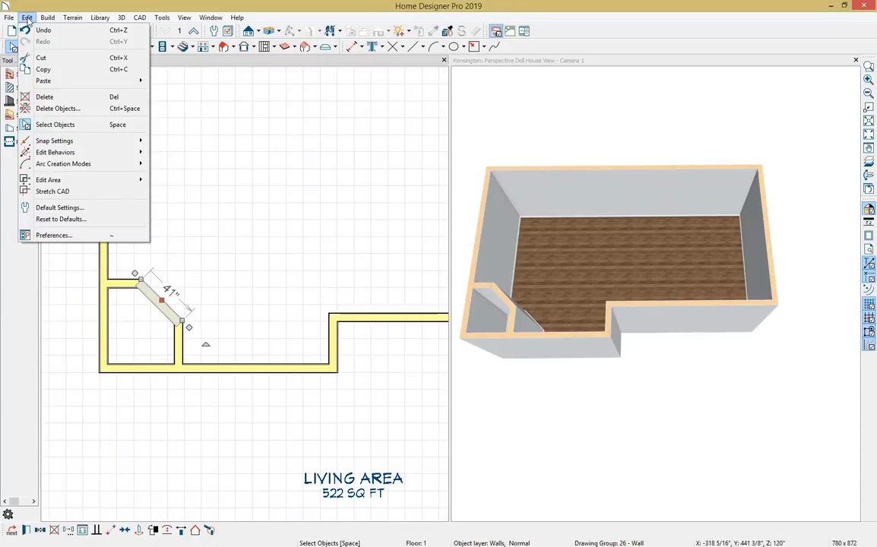
pyautogui.click(56, 207)
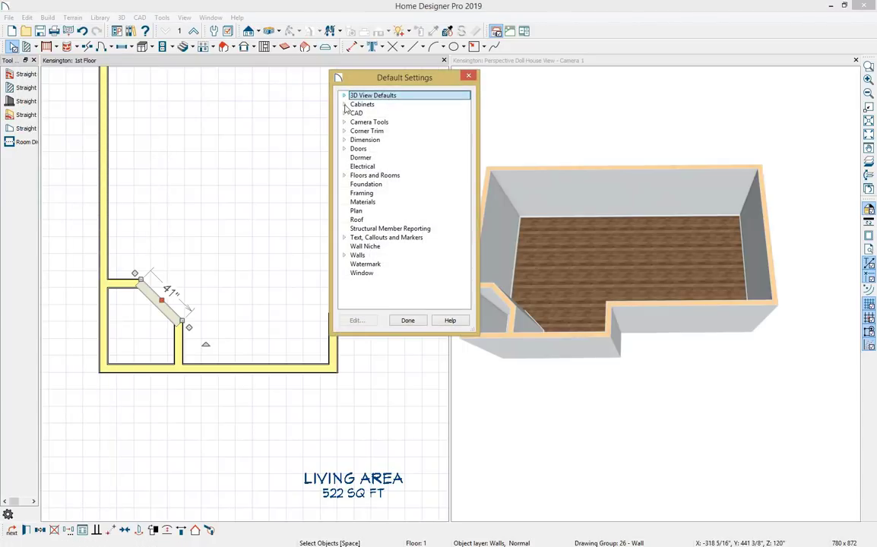
pyautogui.click(364, 150)
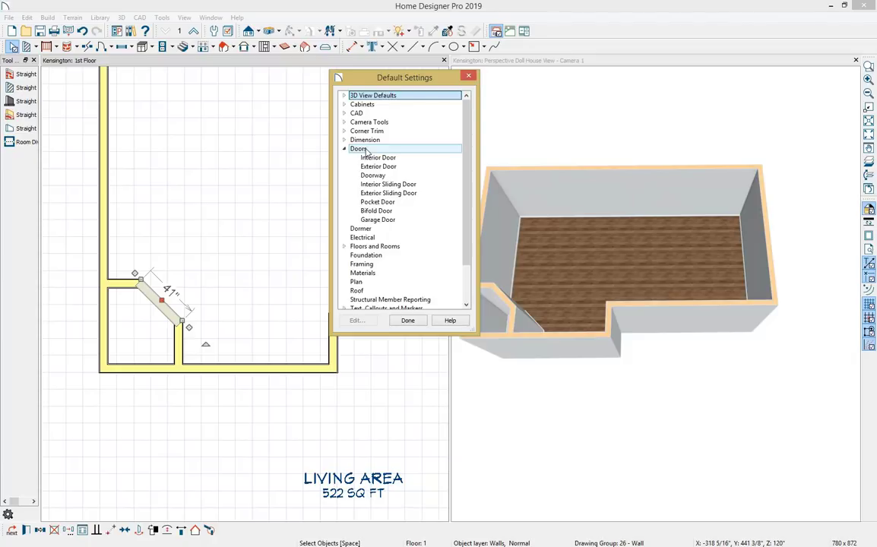
pyautogui.click(408, 158)
pyautogui.click(354, 321)
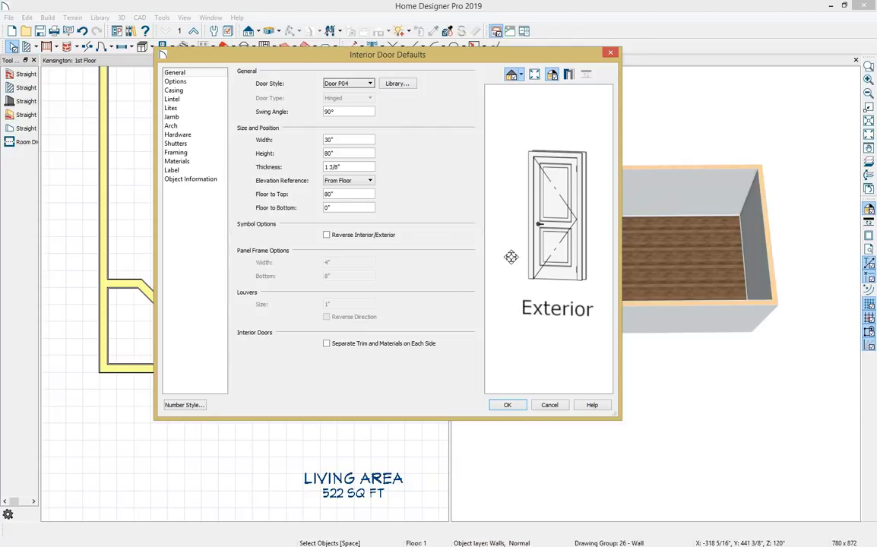
pyautogui.moveTo(513, 274); pyautogui.dragTo(572, 270)
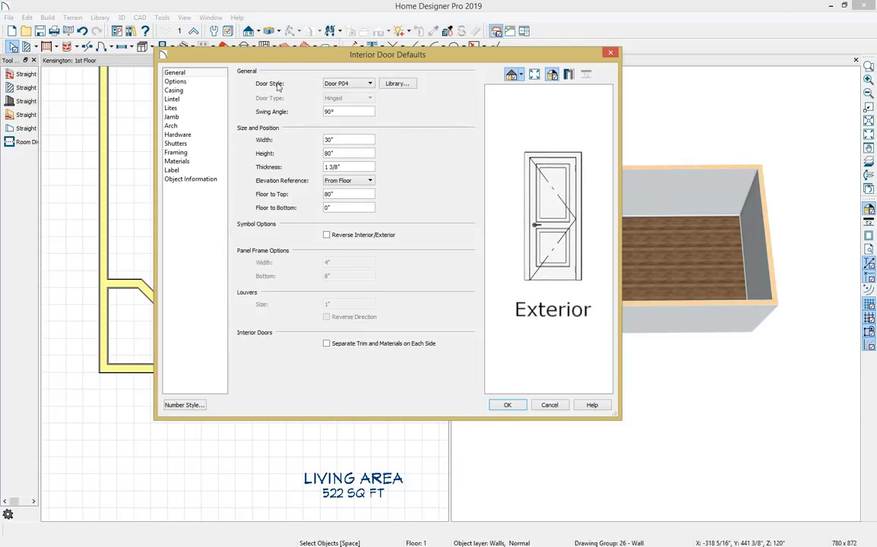
pyautogui.click(370, 84)
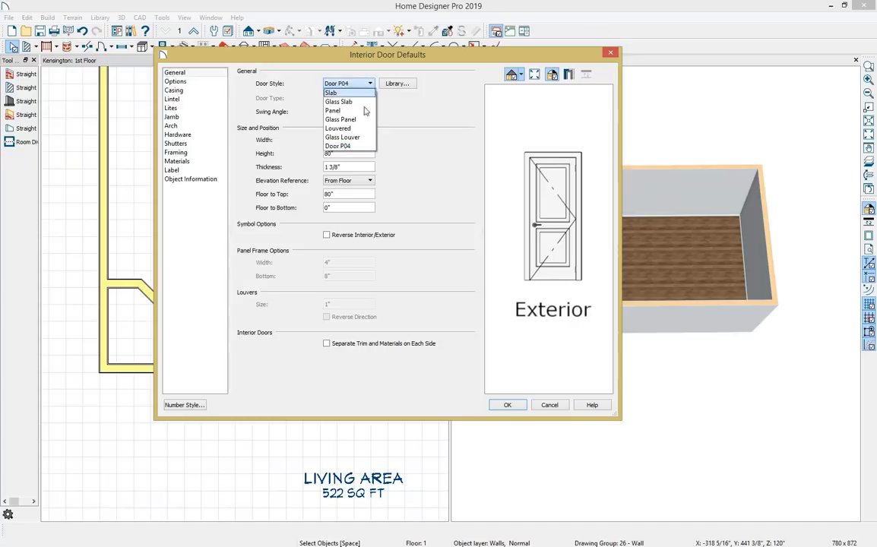
pyautogui.click(360, 86)
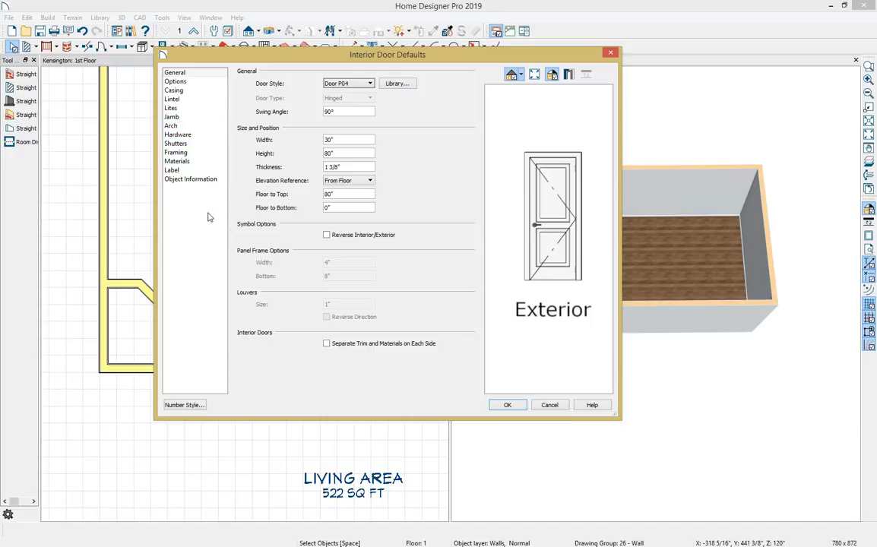
pyautogui.click(507, 406)
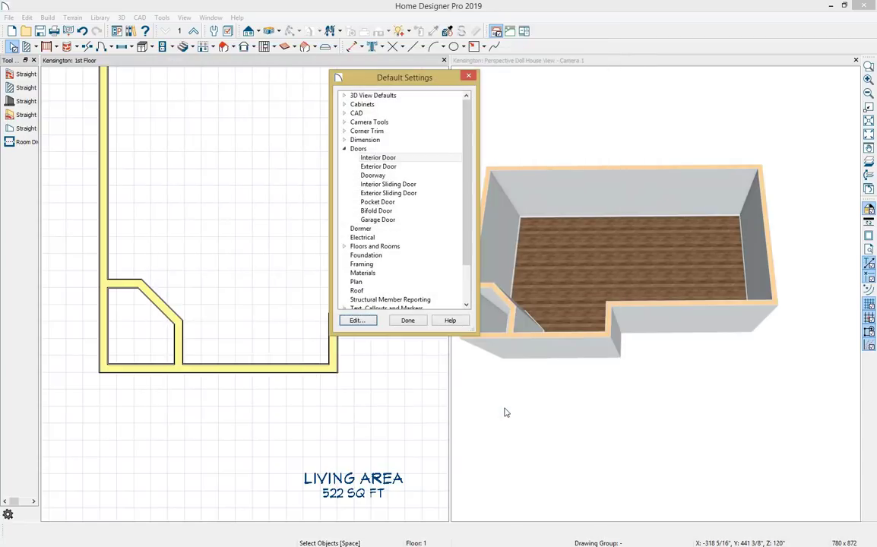
pyautogui.click(409, 321)
# - Place a 36" hinged exterior door toward the right end of the floor plan's top exterior wall
pyautogui.scroll(-3, 418, 327)
pyautogui.moveTo(385, 235); pyautogui.dragTo(262, 272, button='middle')
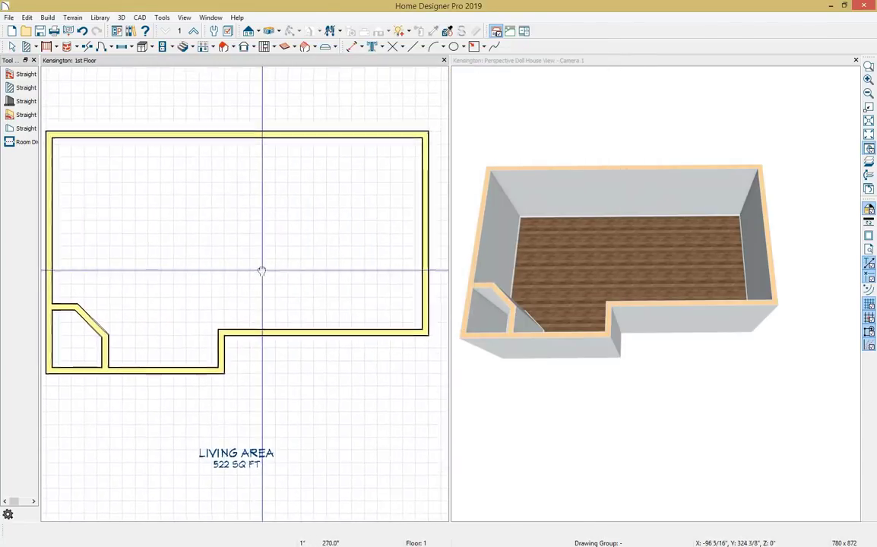
pyautogui.click(102, 46)
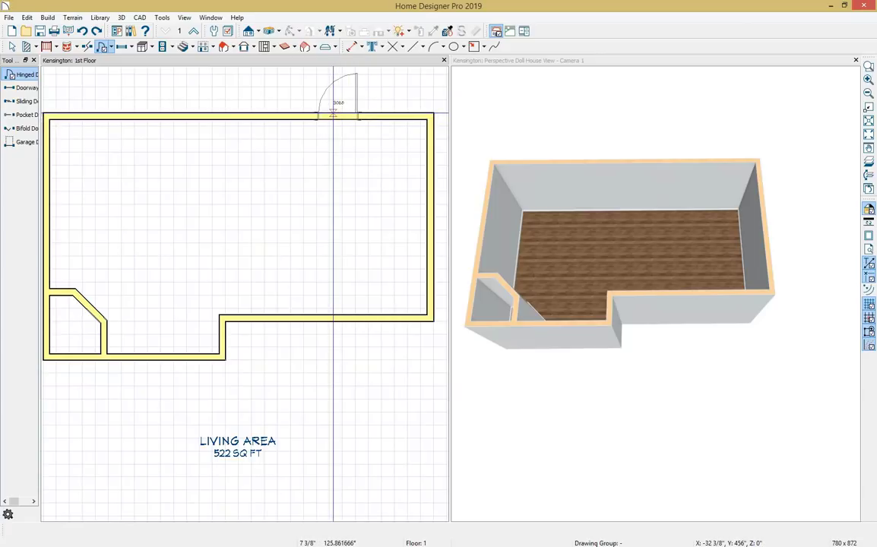
pyautogui.click(327, 118)
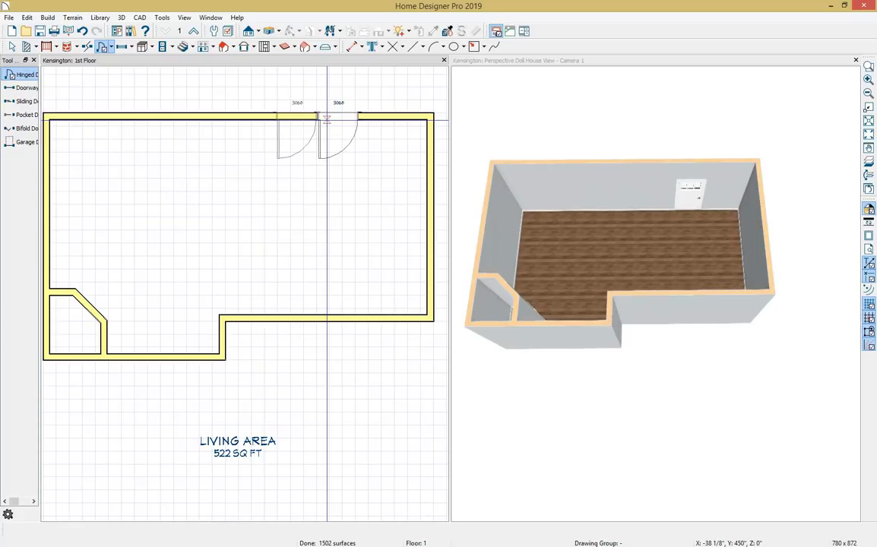
# - Widen the new exterior door in the Doll House View to a double door about 53" wide
pyautogui.scroll(2, 695, 205)
pyautogui.scroll(4, 696, 201)
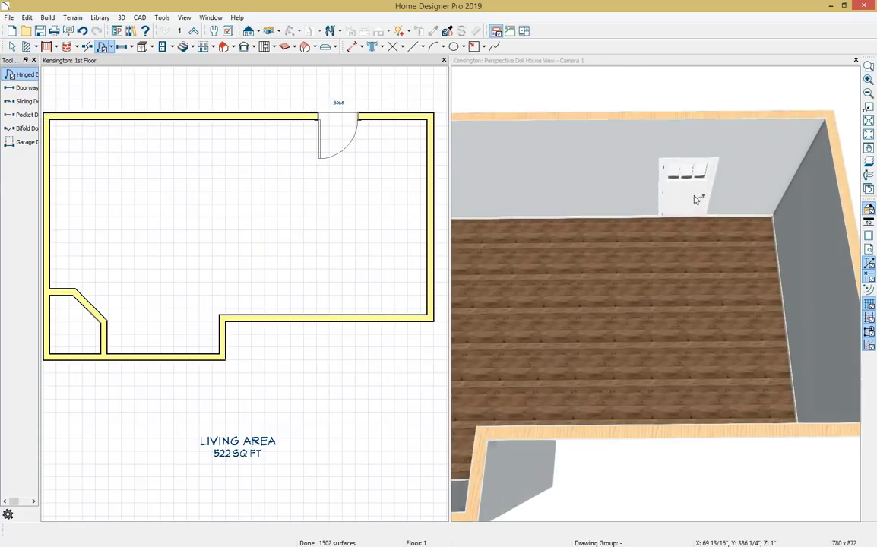
pyautogui.click(681, 194)
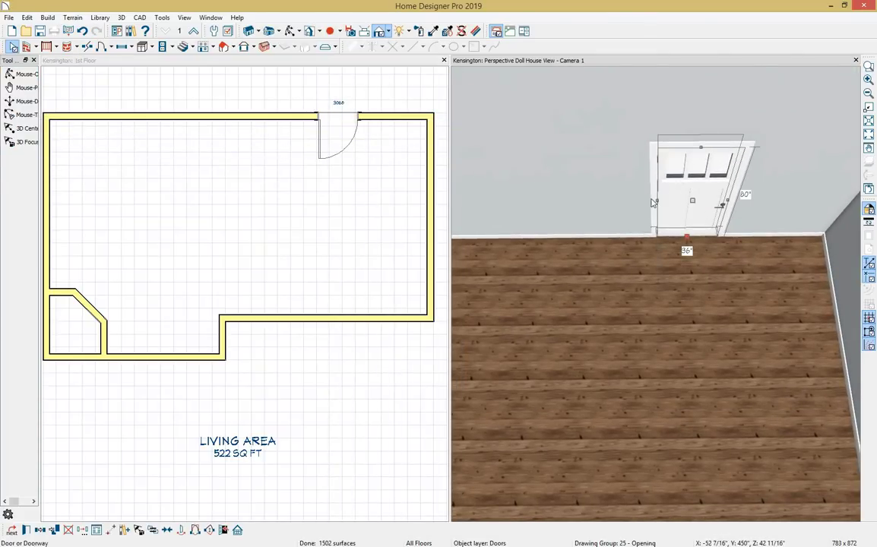
pyautogui.moveTo(657, 201); pyautogui.dragTo(608, 204)
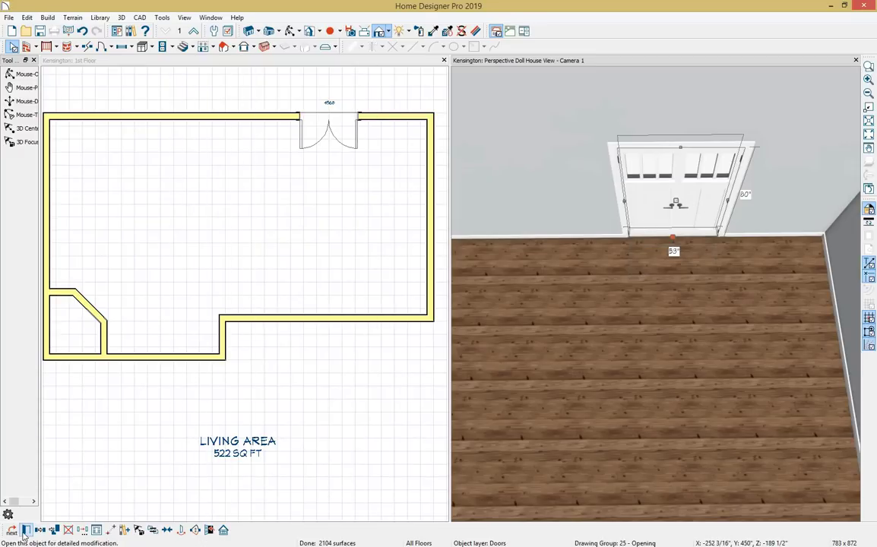
# - Set the exterior double door's style to Glass Panel and its width to 72"
pyautogui.doubleClick(688, 185)
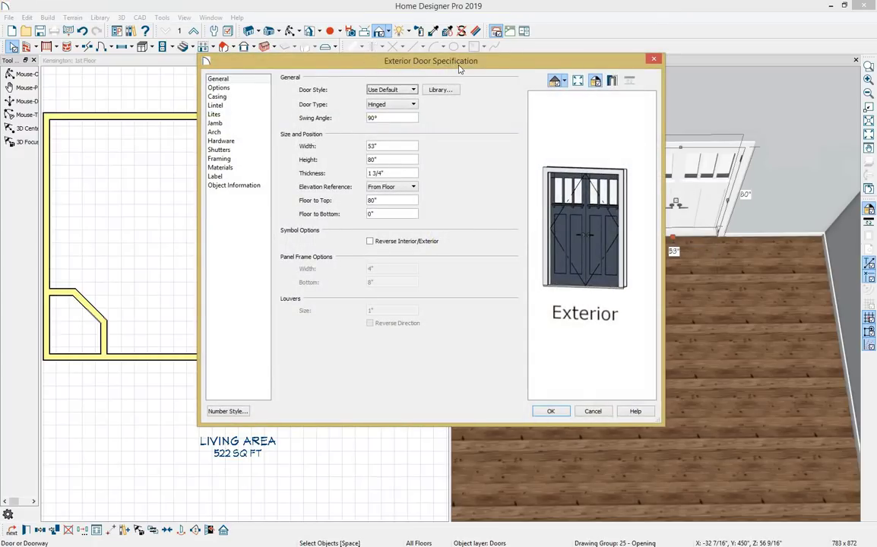
pyautogui.click(412, 90)
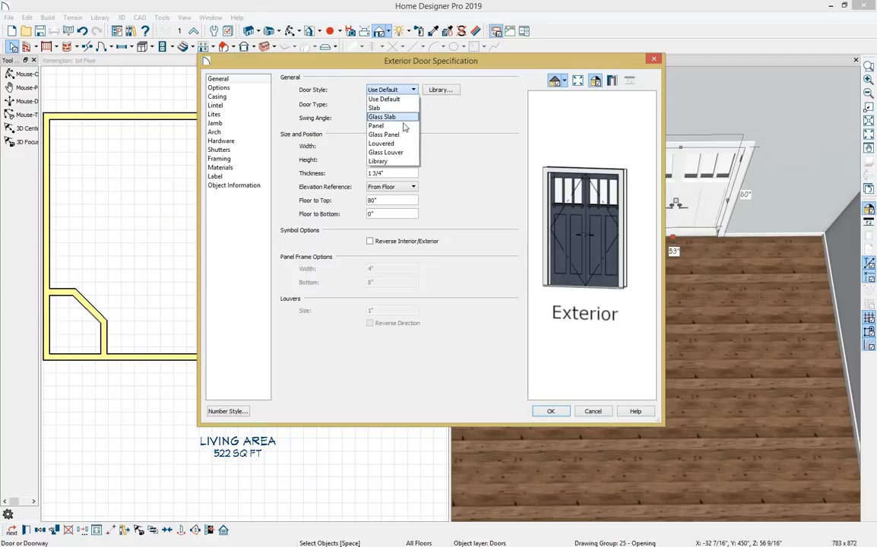
pyautogui.click(402, 136)
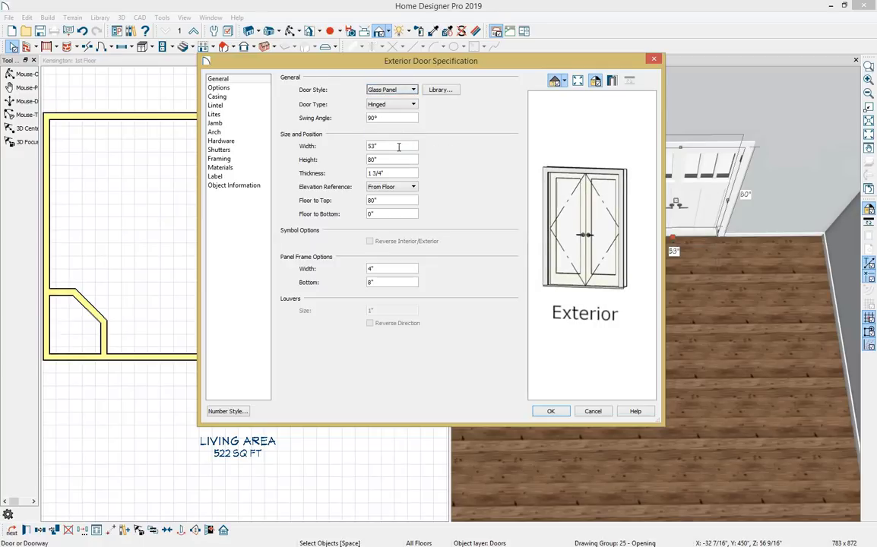
pyautogui.moveTo(398, 146); pyautogui.dragTo(344, 148)
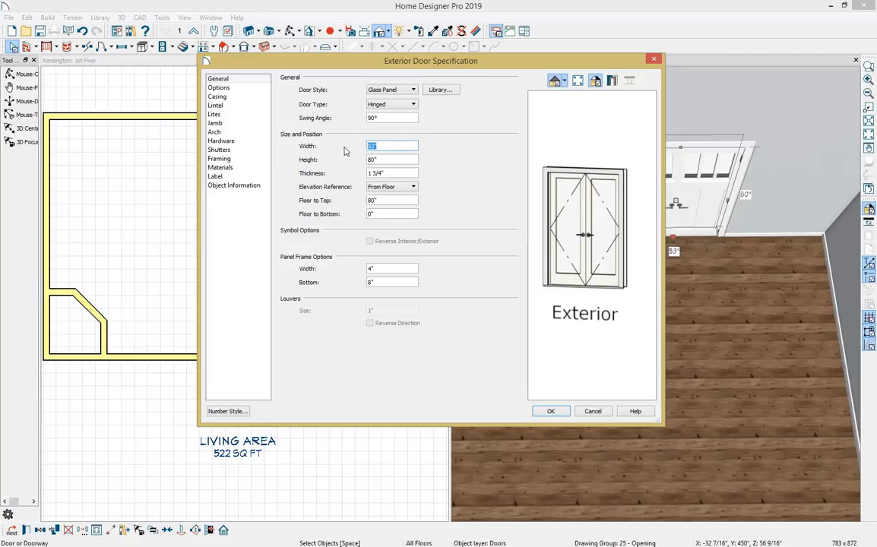
pyautogui.write('72')
pyautogui.press('Tab')
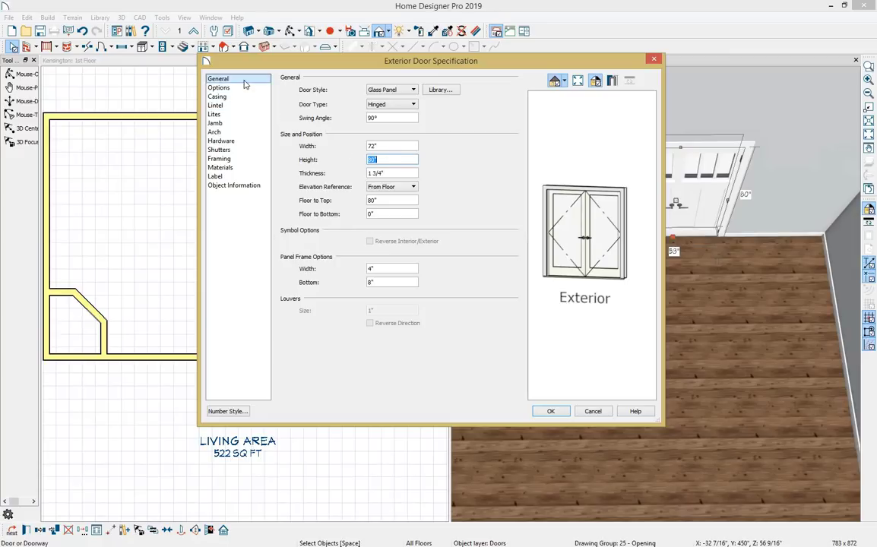
# - Give the glass double door 3 lites across and 5 lites vertical, and apply the specification
pyautogui.click(215, 115)
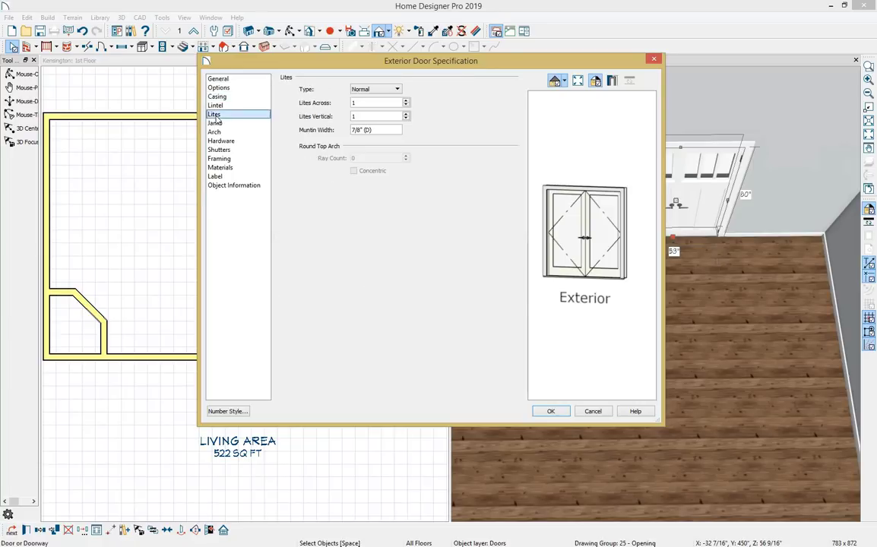
pyautogui.click(407, 101)
pyautogui.click(407, 101)
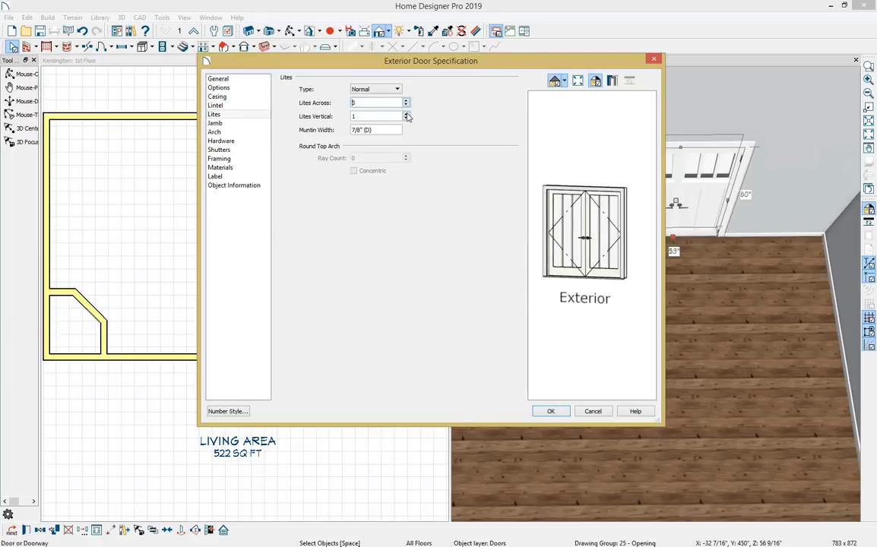
pyautogui.click(406, 114)
pyautogui.click(407, 114)
pyautogui.click(407, 114)
pyautogui.click(407, 114)
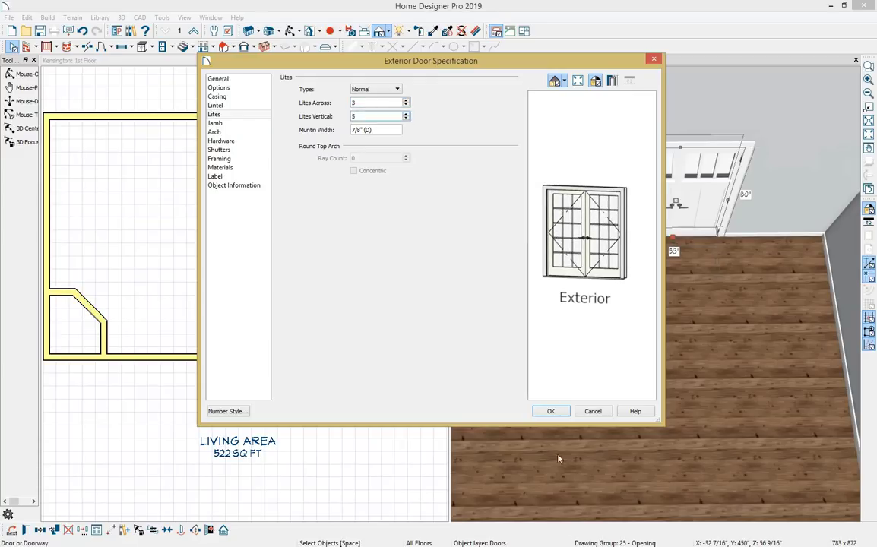
pyautogui.click(548, 414)
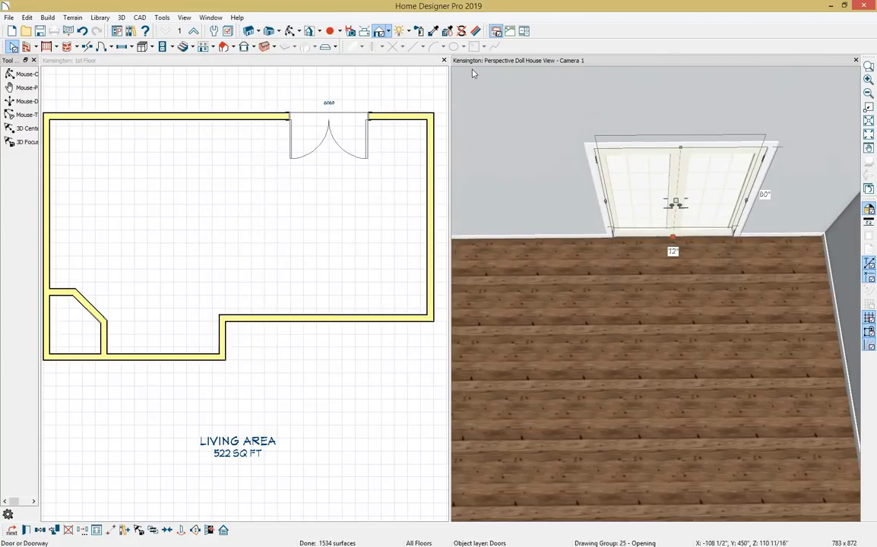
# - Position the glass double door 60" from the outer face of the right exterior wall in the floor plan
pyautogui.click(395, 84)
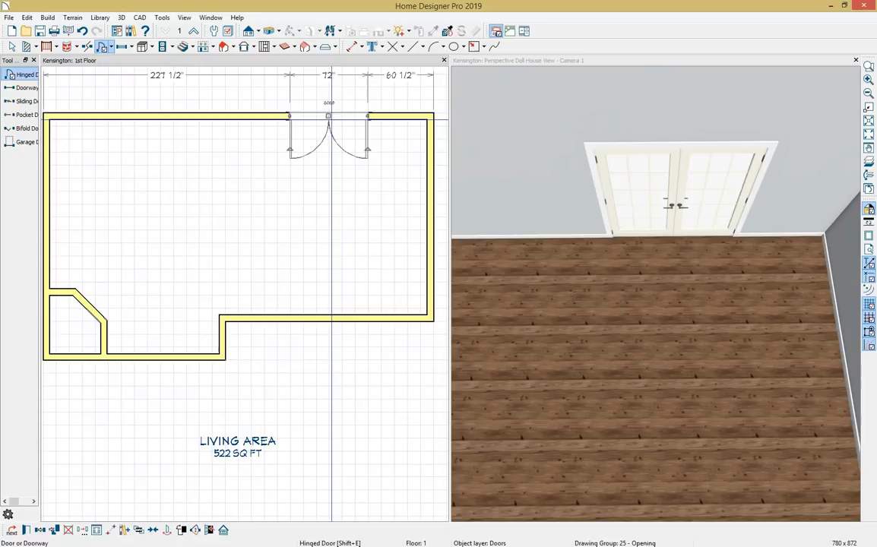
pyautogui.click(402, 76)
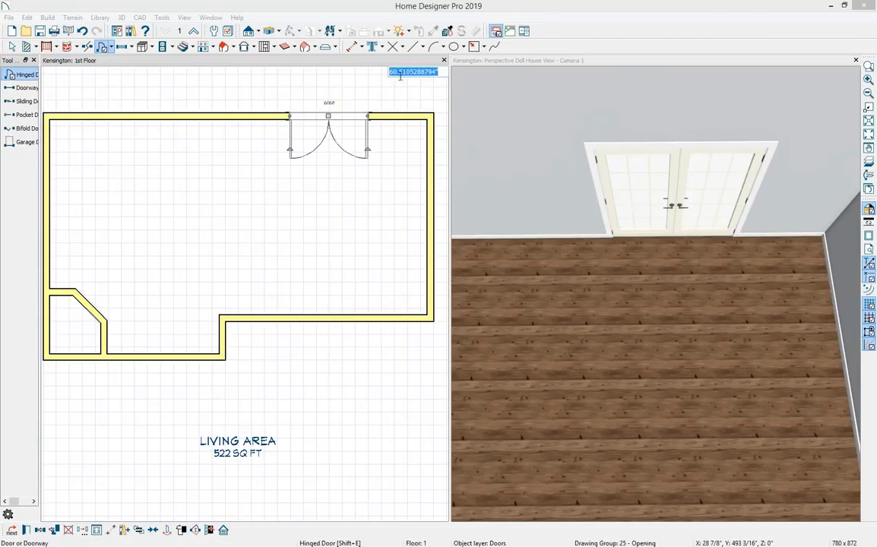
pyautogui.write('60')
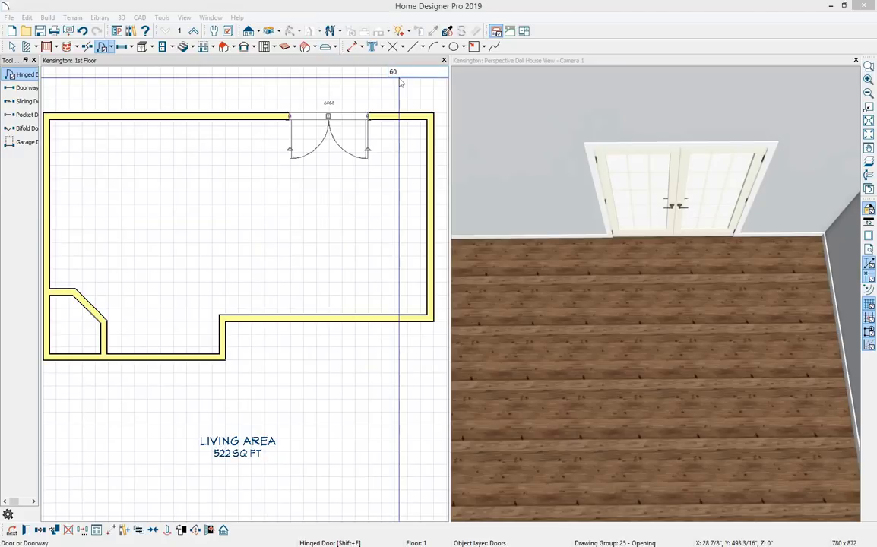
pyautogui.press('Return')
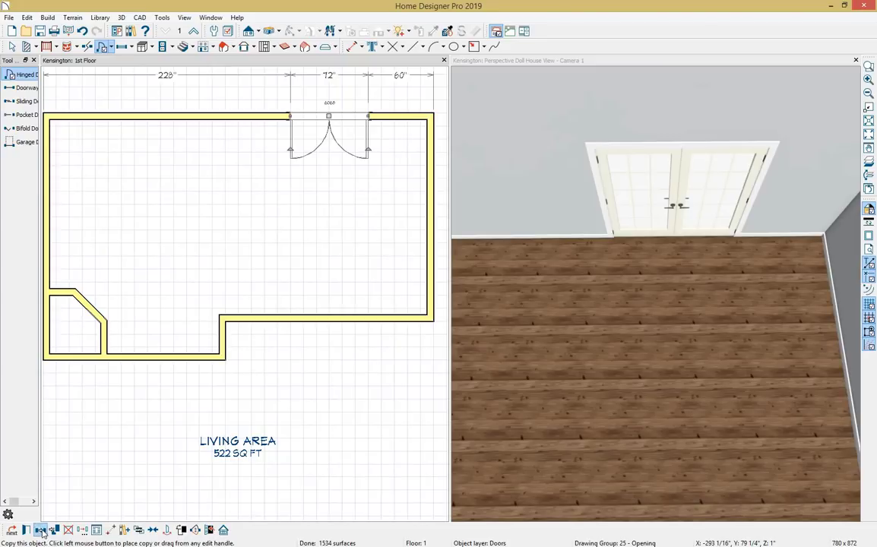
# - Copy the glass double door onto the lower-right horizontal exterior wall, directly opposite the original
pyautogui.press('Escape')
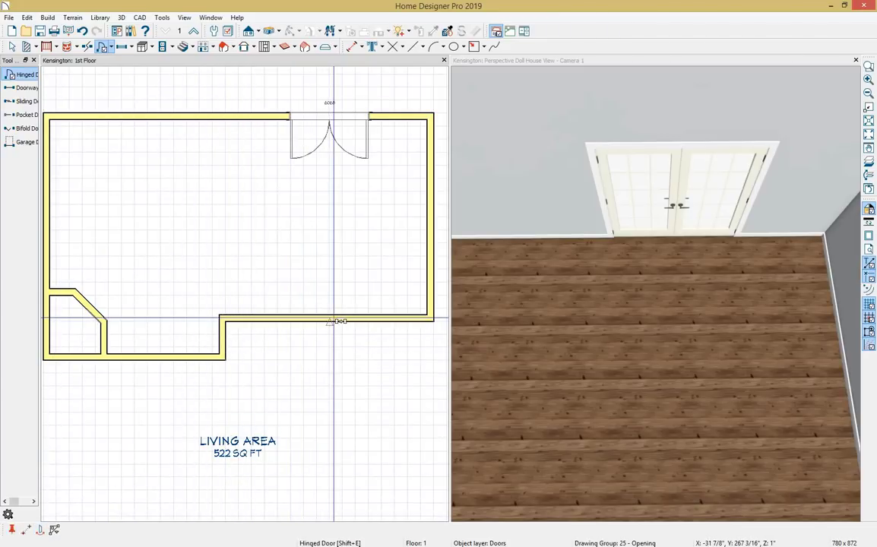
pyautogui.click(333, 320)
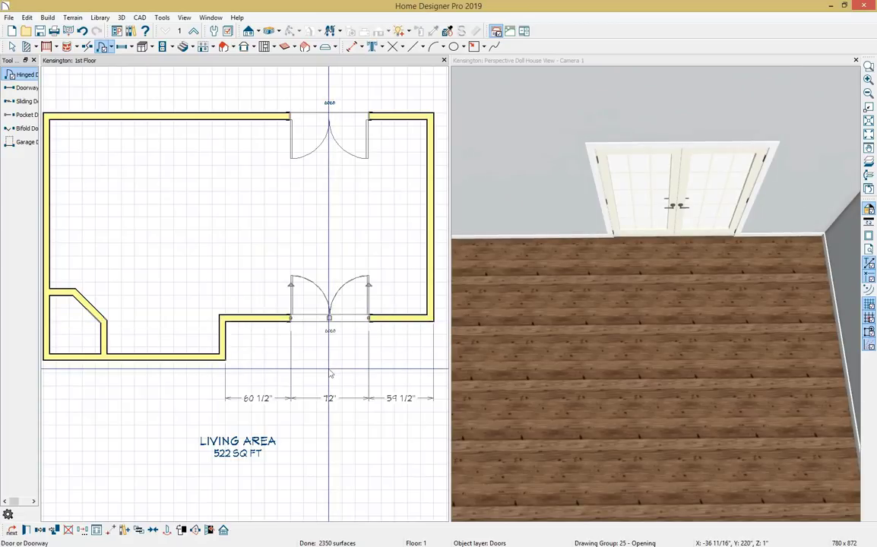
# - Position the copied glass double door 60" from the outer face of the right exterior wall in the floor plan
pyautogui.click(405, 401)
pyautogui.write('6')
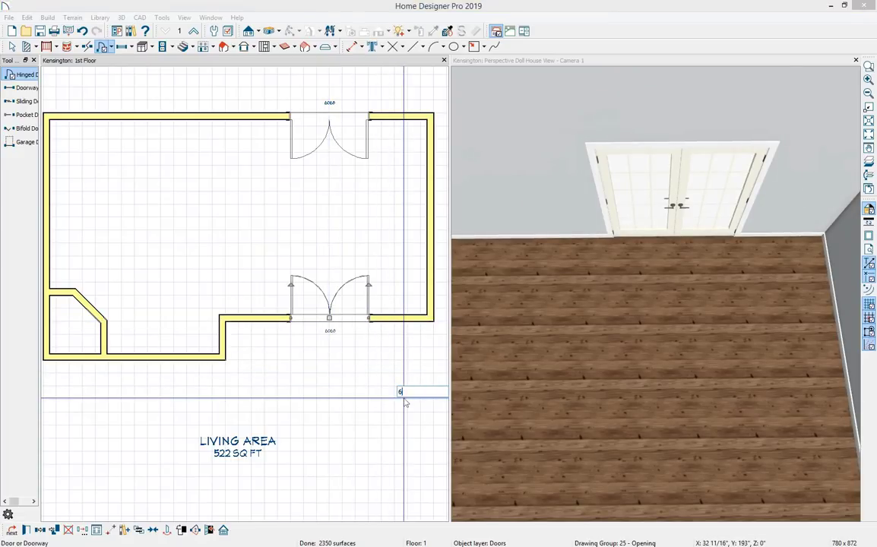
pyautogui.write('0')
pyautogui.press('Return')
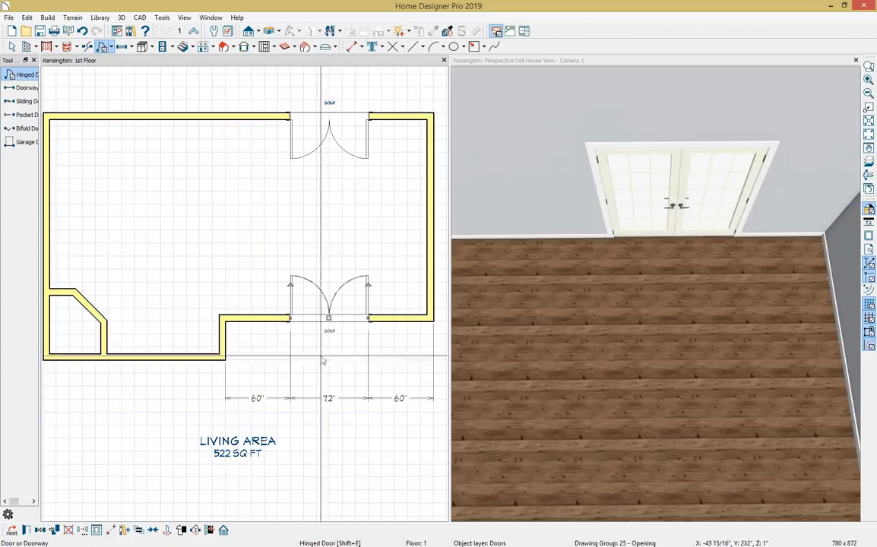
# - Place a hinged door centred on the angled interior wall of the lower-left corner closet
pyautogui.scroll(-3, 288, 262)
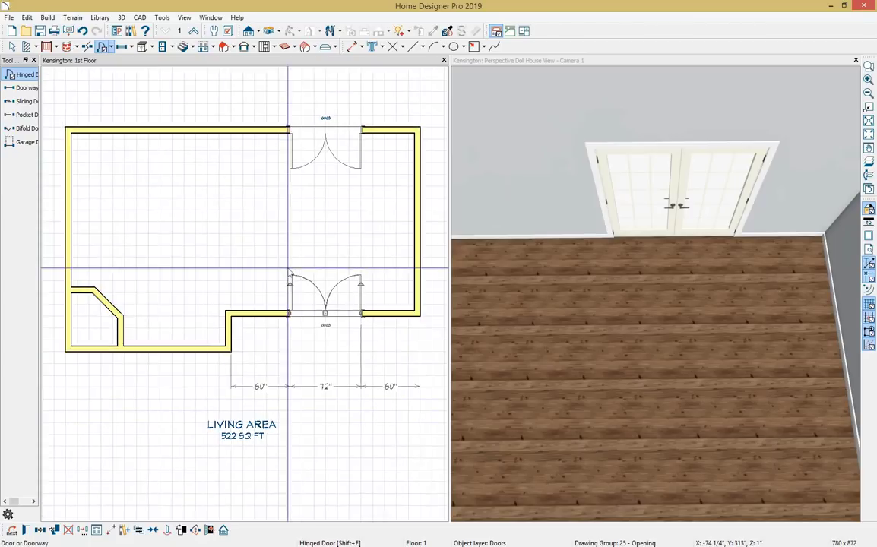
pyautogui.click(652, 388)
pyautogui.scroll(-3, 651, 388)
pyautogui.moveTo(687, 291); pyautogui.dragTo(673, 241)
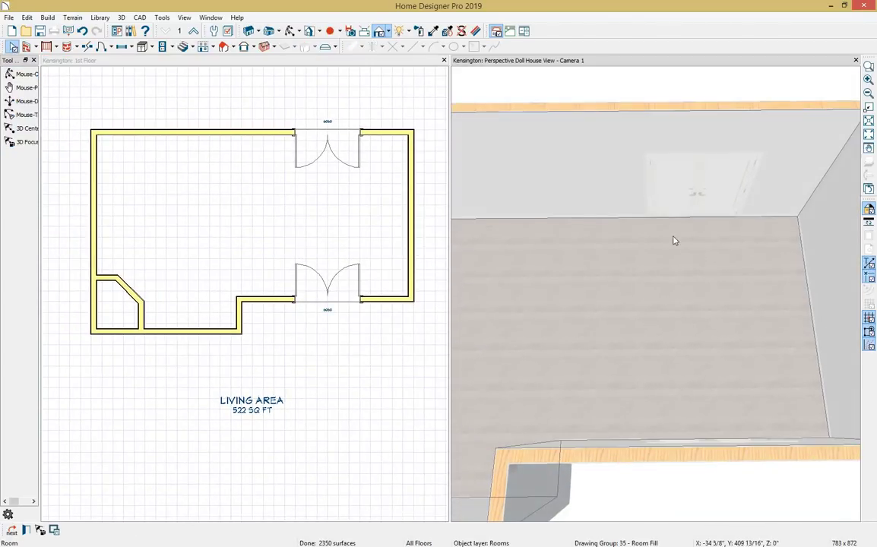
pyautogui.moveTo(751, 402); pyautogui.dragTo(677, 123)
pyautogui.scroll(3, 677, 124)
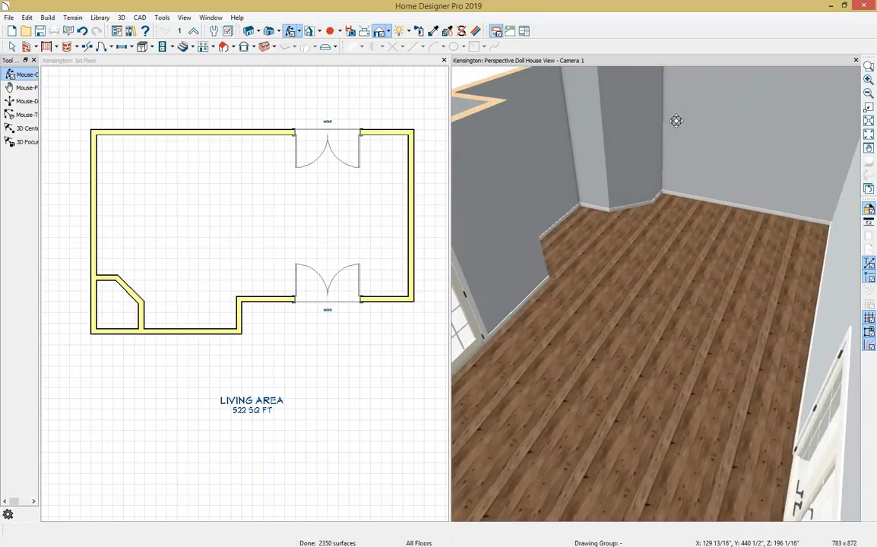
pyautogui.scroll(-2, 714, 298)
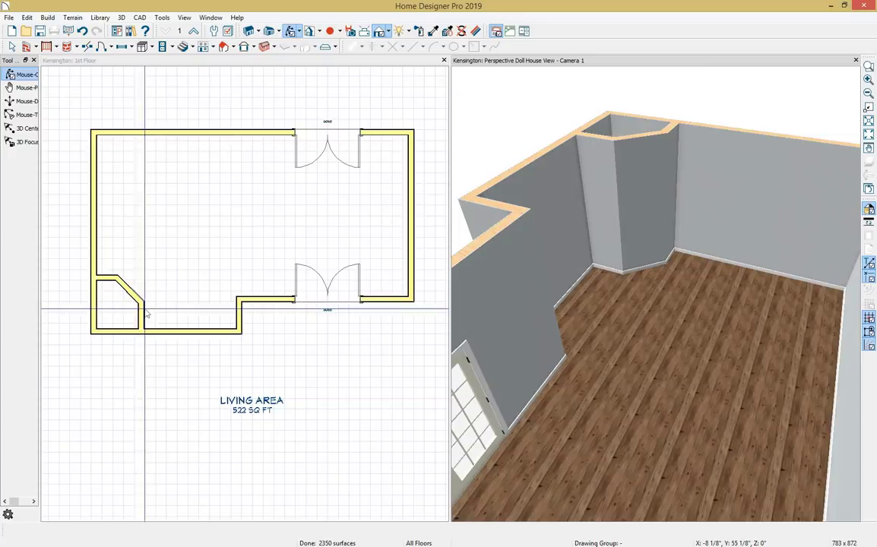
pyautogui.scroll(3, 147, 315)
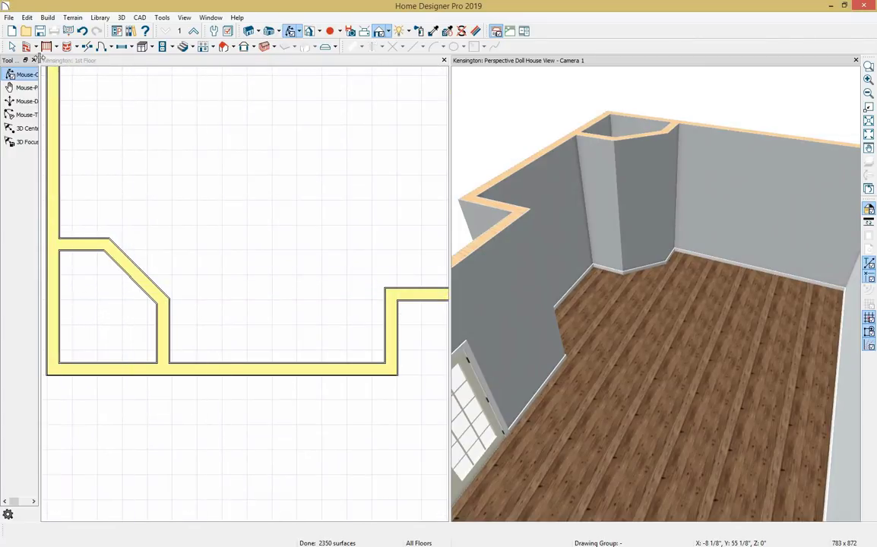
pyautogui.click(103, 47)
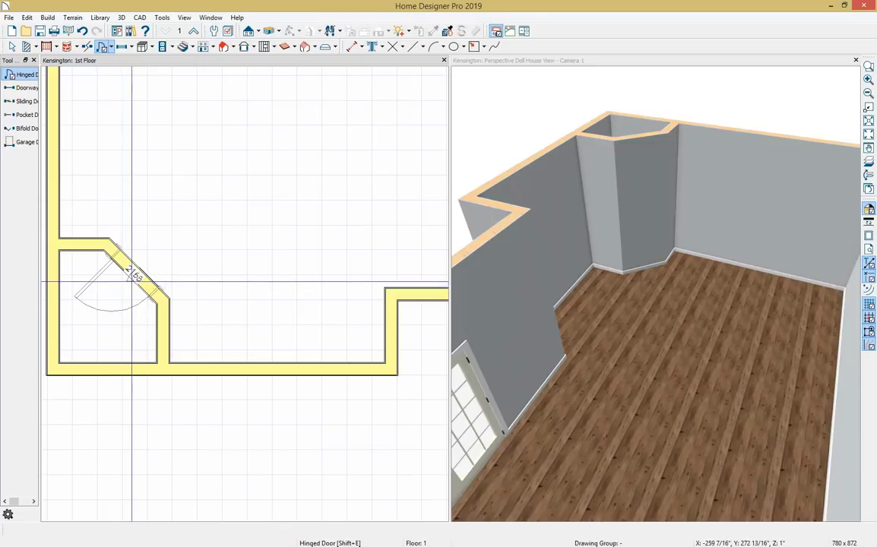
pyautogui.click(135, 279)
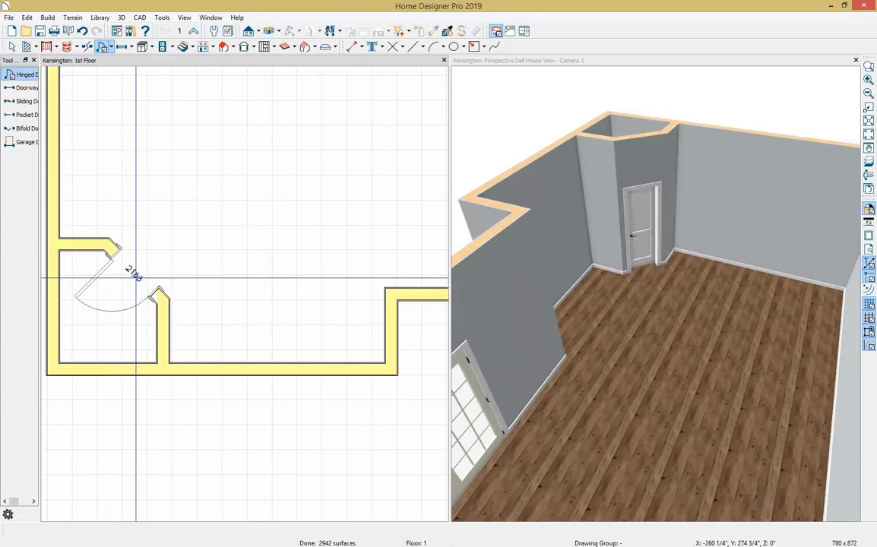
pyautogui.press('space')
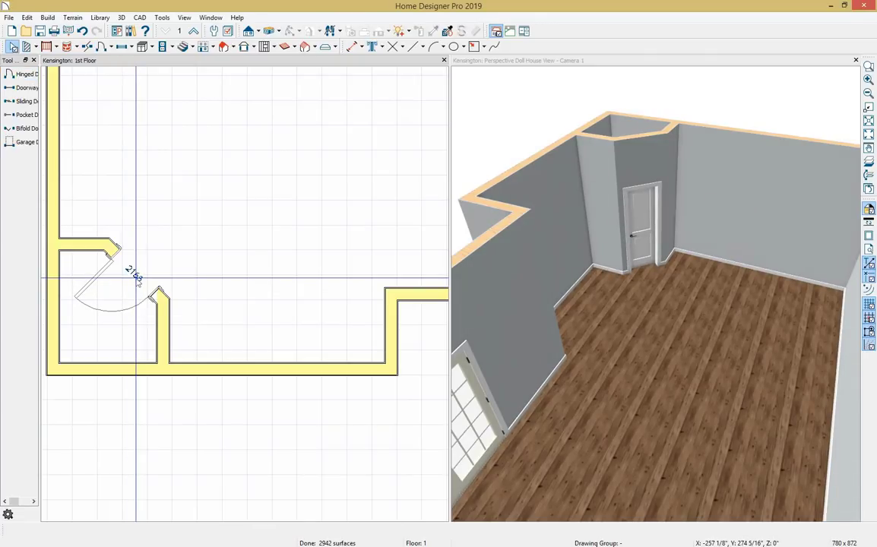
# - Give the closet door the library style Door L02 from the Leaded Glass Doors and apply the specification
pyautogui.click(136, 278)
pyautogui.doubleClick(136, 278)
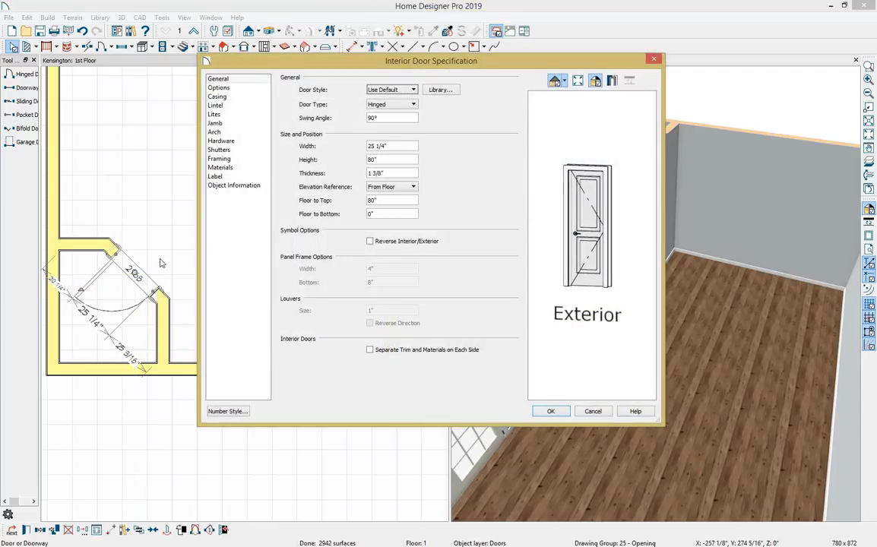
pyautogui.click(453, 92)
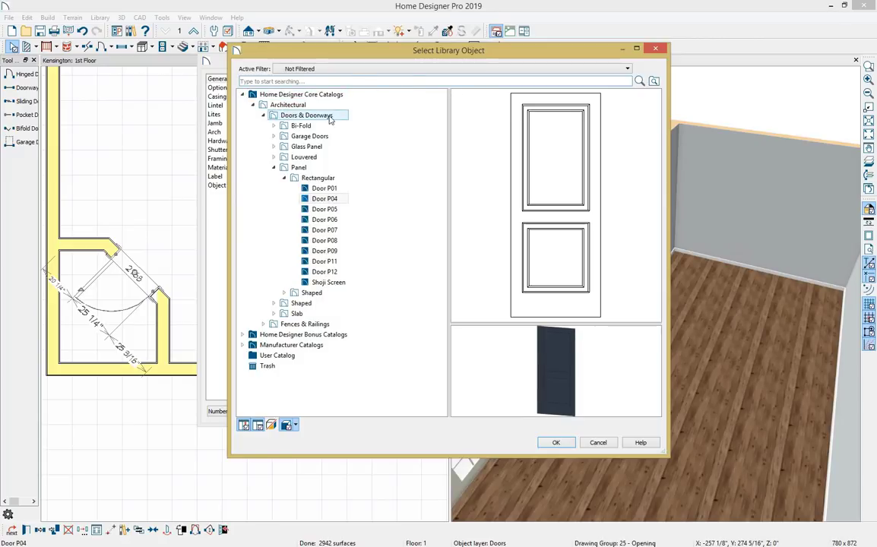
pyautogui.click(339, 199)
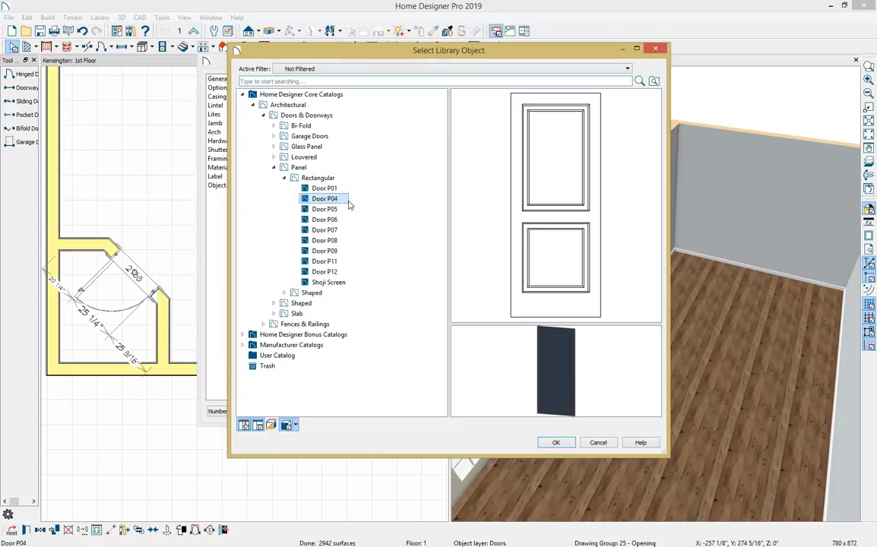
pyautogui.click(272, 168)
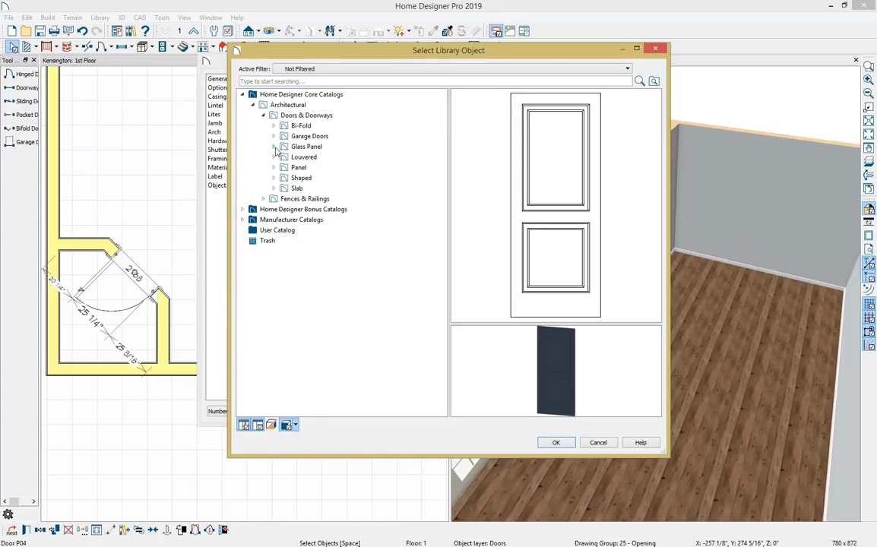
pyautogui.click(275, 148)
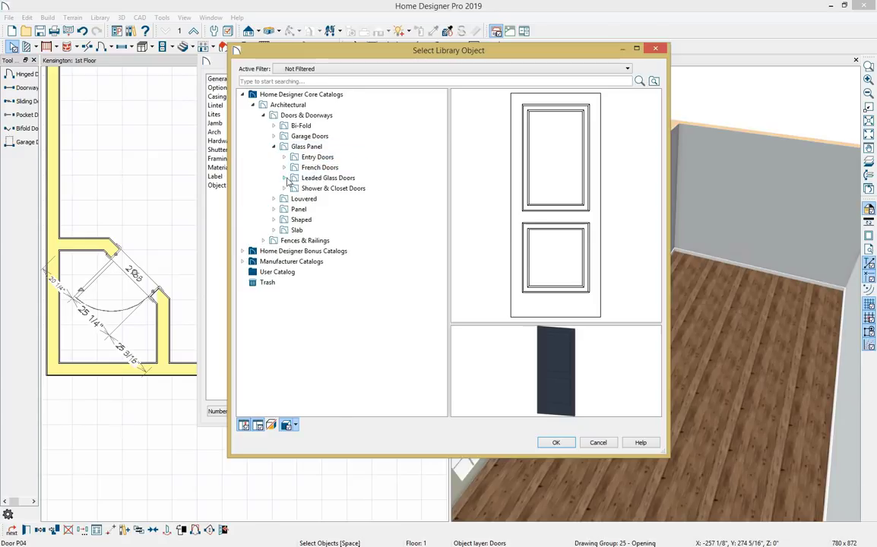
pyautogui.click(285, 178)
pyautogui.click(322, 199)
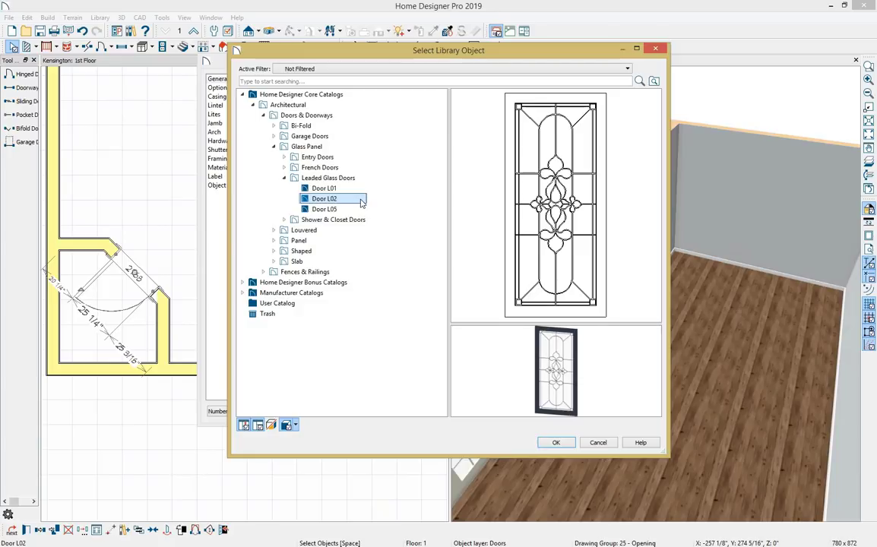
pyautogui.click(567, 445)
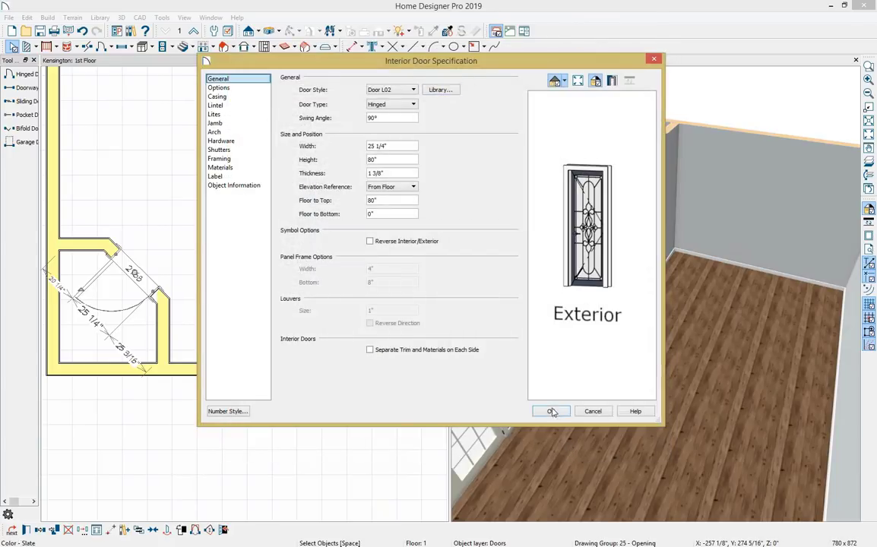
pyautogui.click(552, 412)
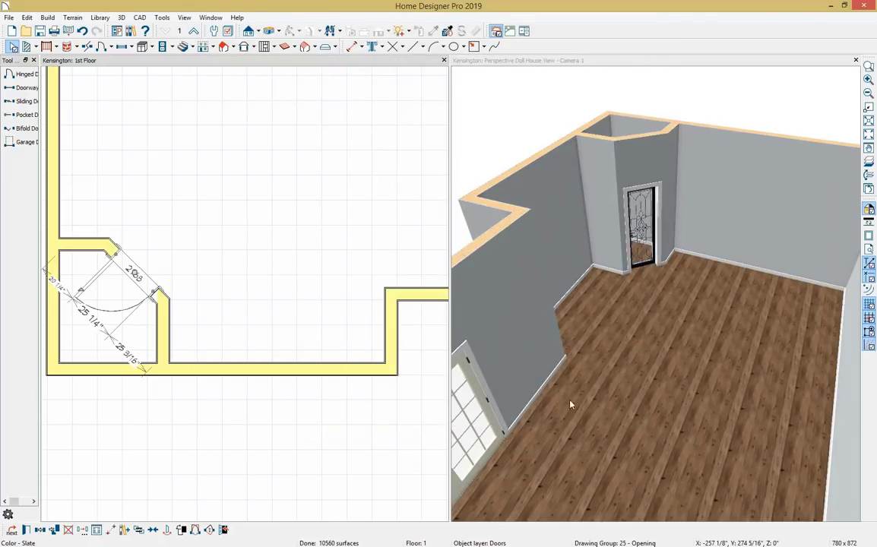
# - Switch the closet door's hinges to the opposite jamb and make it swing outward into the main room
pyautogui.scroll(5, 655, 261)
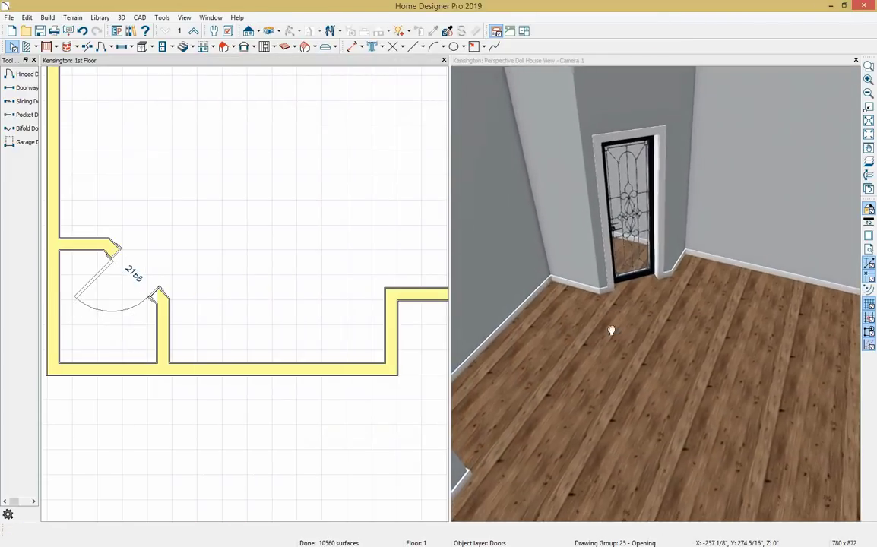
pyautogui.click(572, 368)
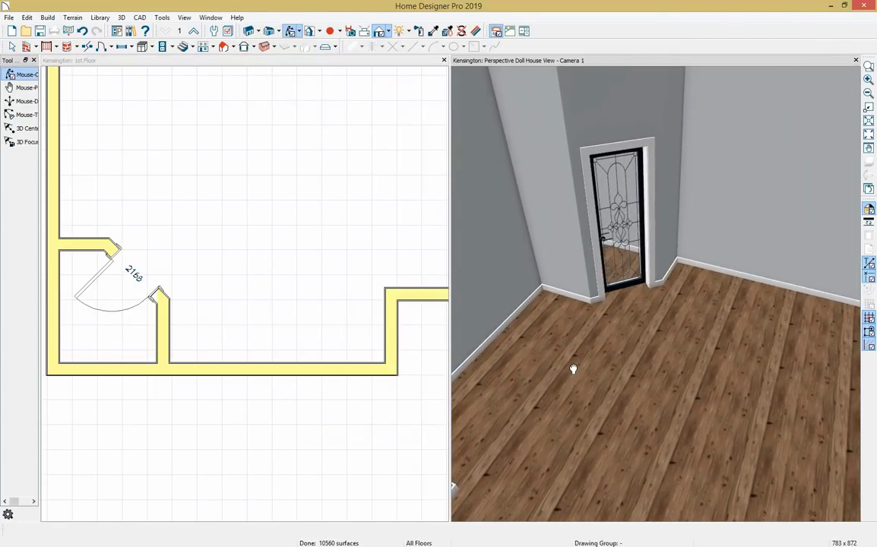
pyautogui.click(137, 278)
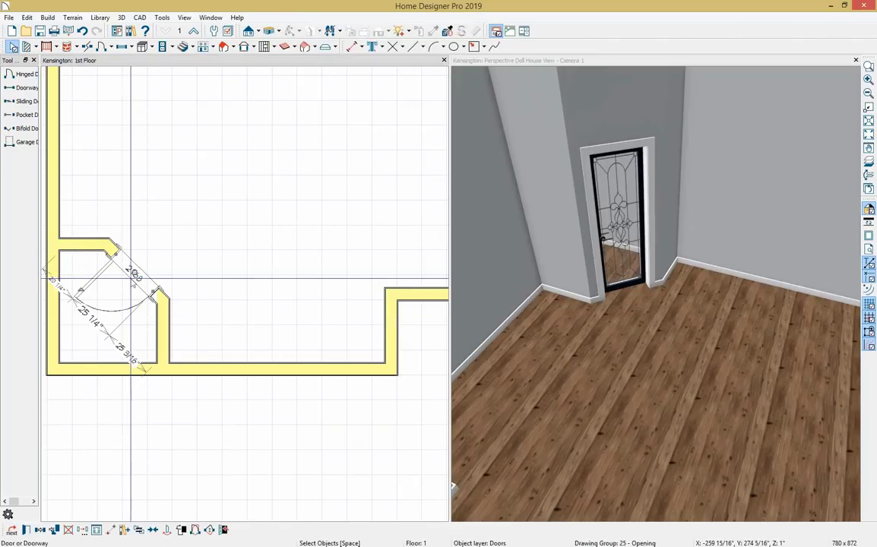
pyautogui.click(196, 530)
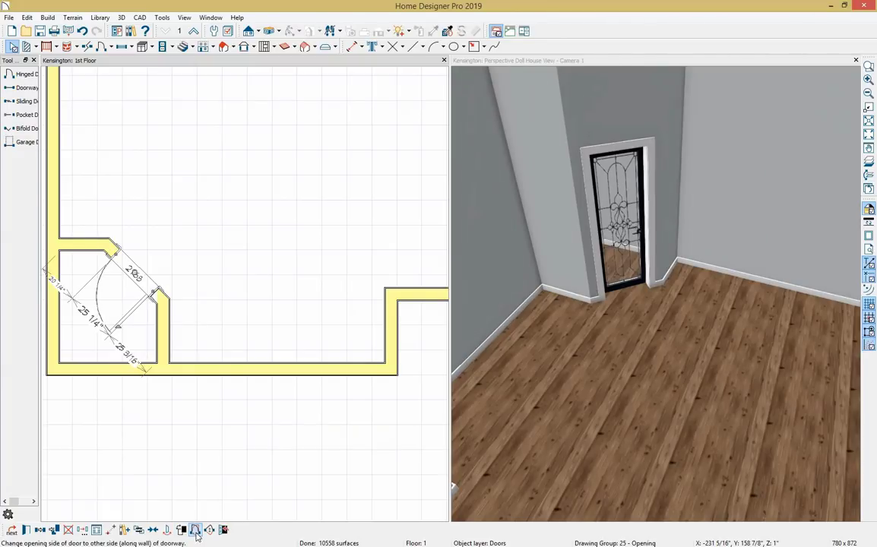
pyautogui.click(209, 530)
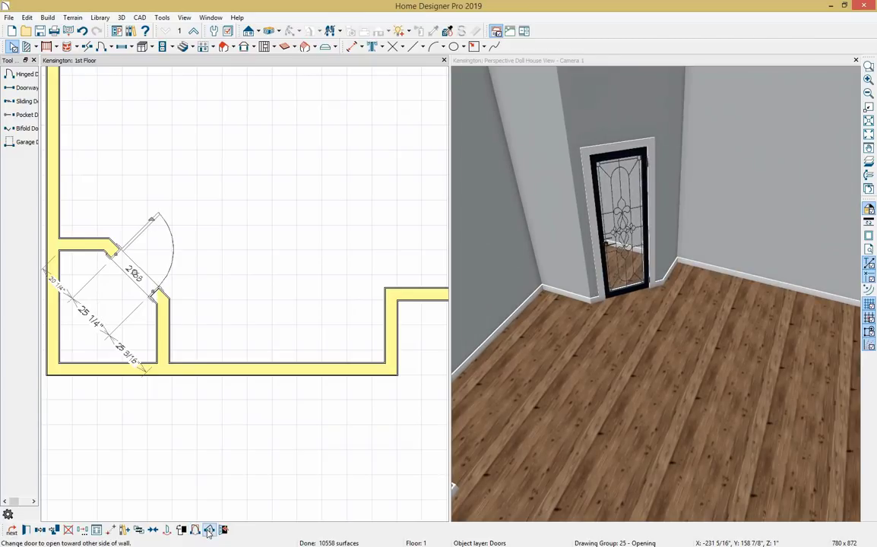
pyautogui.click(222, 464)
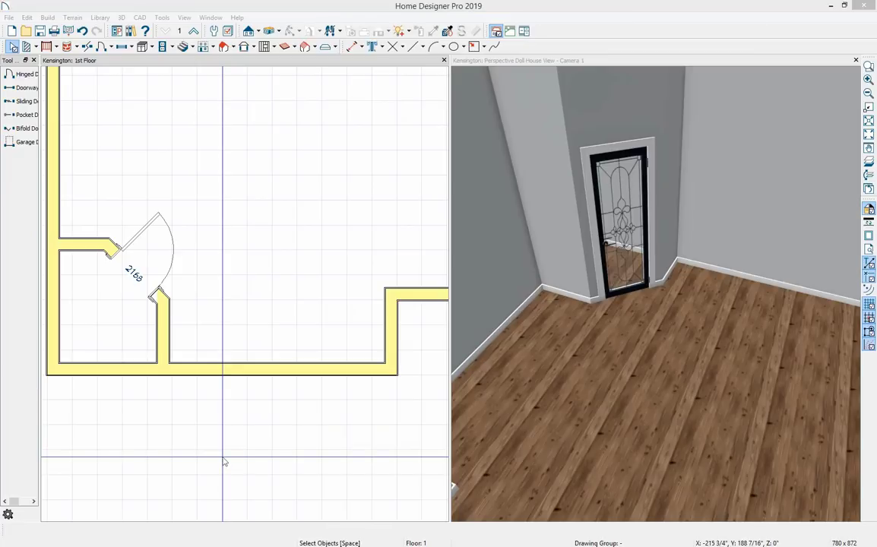
# - Place a window in the upper horizontal exterior wall, about 72" from the left exterior wall's outer face
pyautogui.moveTo(278, 143); pyautogui.dragTo(238, 352, button='middle')
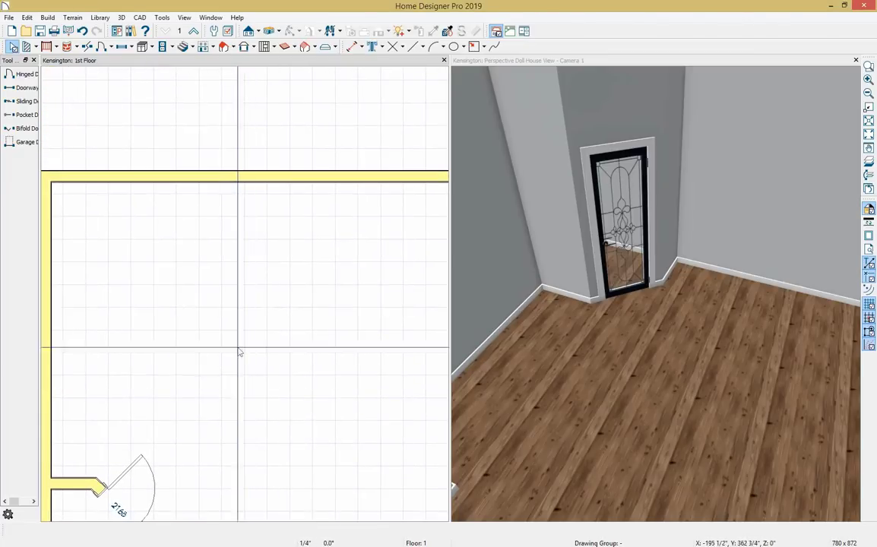
pyautogui.moveTo(648, 307); pyautogui.dragTo(750, 284)
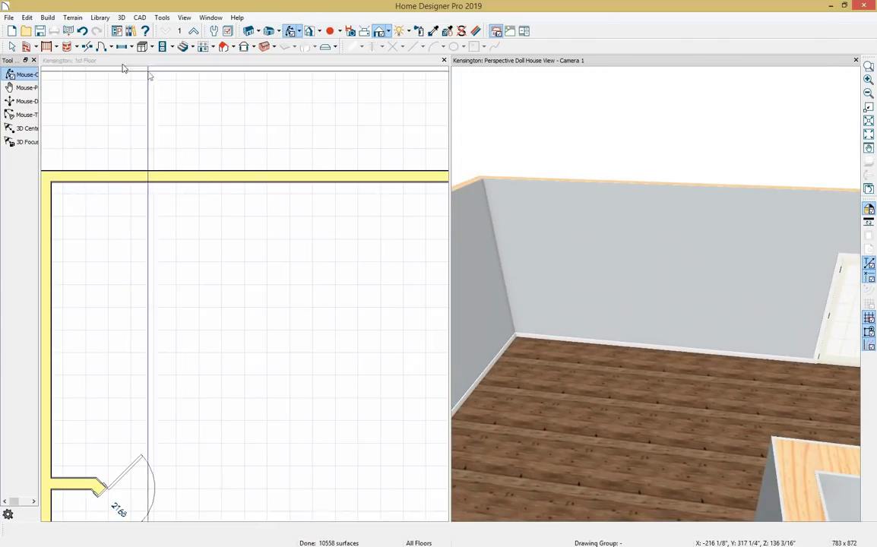
pyautogui.click(102, 92)
pyautogui.click(120, 48)
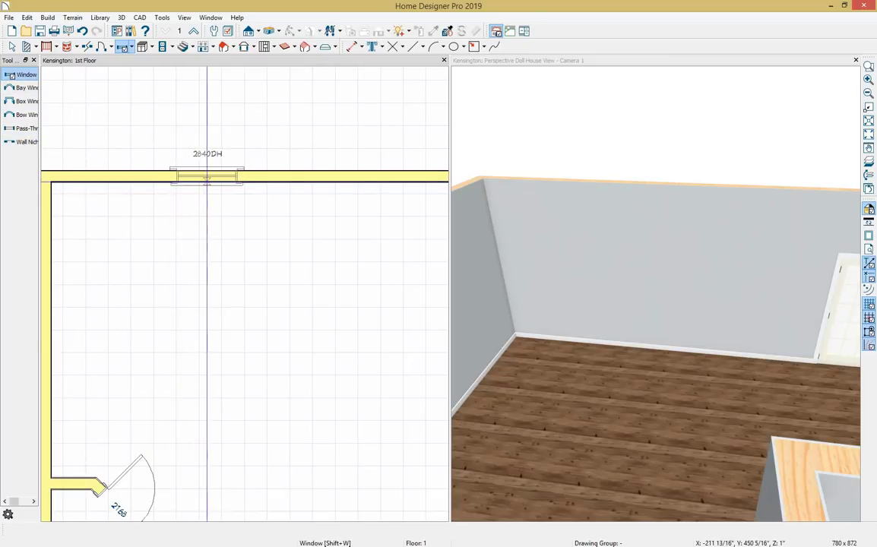
pyautogui.click(208, 177)
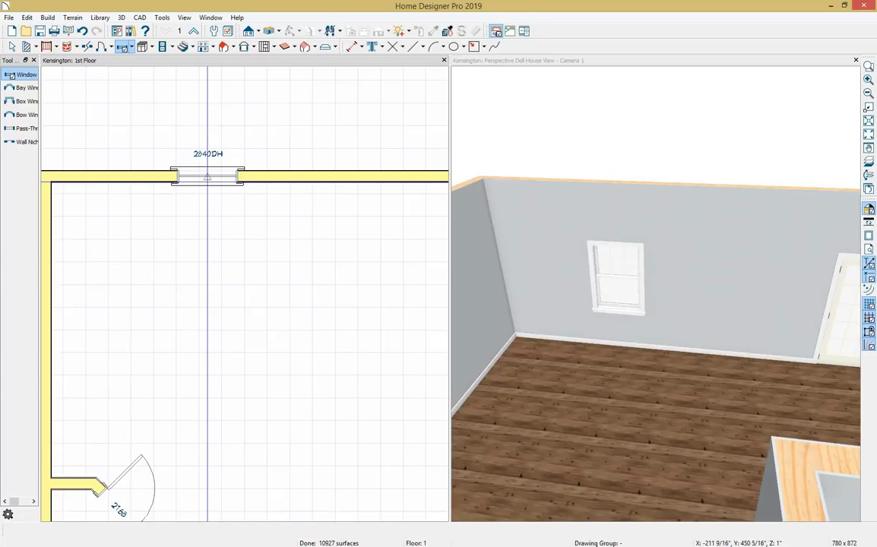
pyautogui.press('Escape')
# - Open the new window's specification and set its window type to Fixed Glass
pyautogui.click(212, 181)
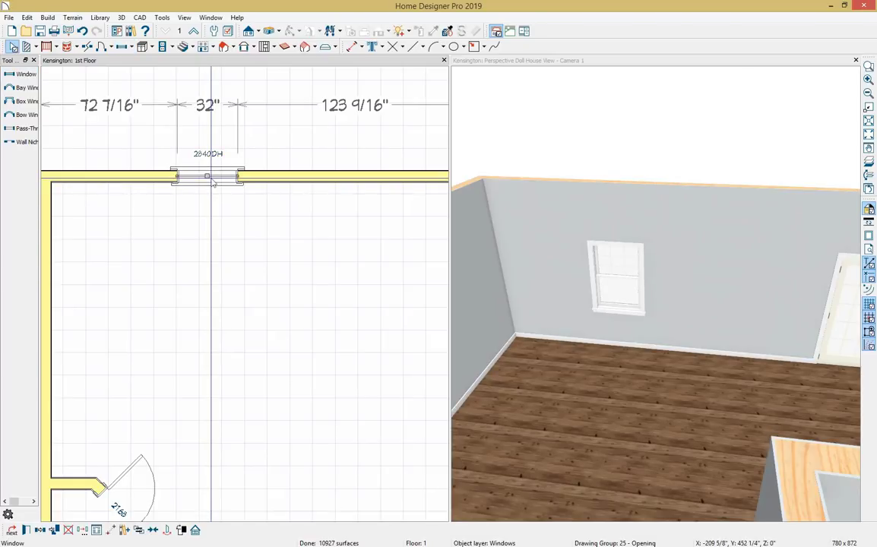
pyautogui.doubleClick(213, 182)
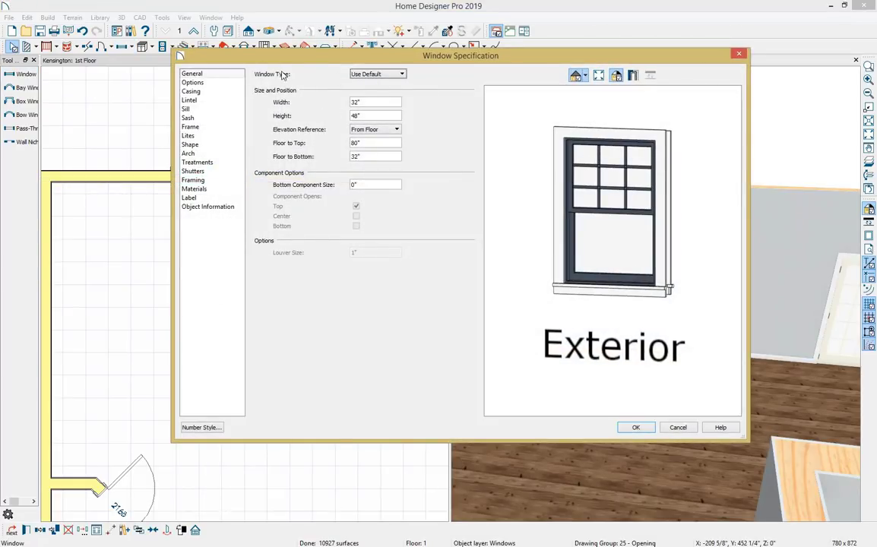
pyautogui.click(399, 76)
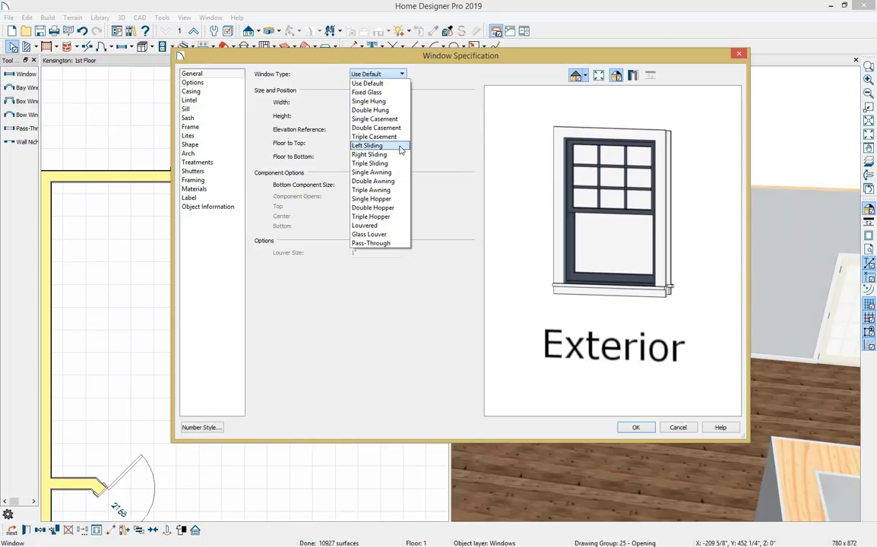
pyautogui.click(378, 93)
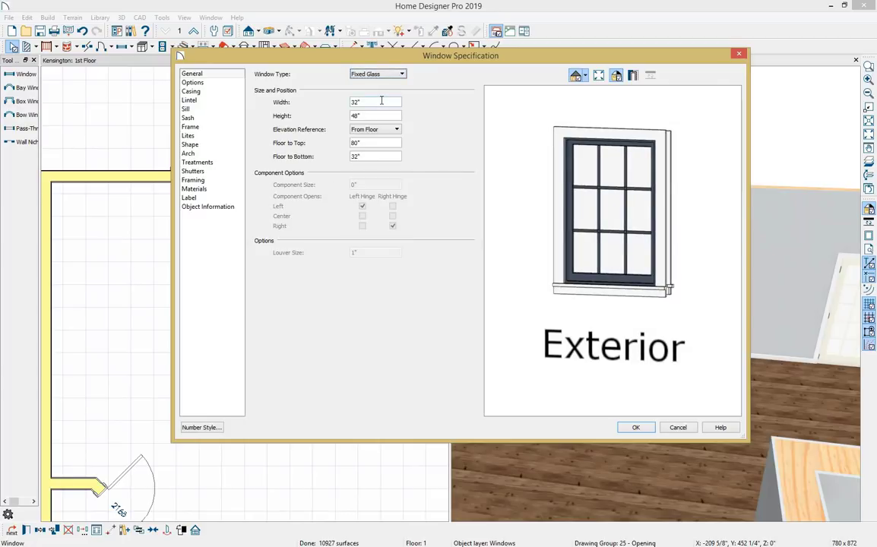
# - Set the fixed glass window's width to 30" and its height to 40"
pyautogui.press('Tab')
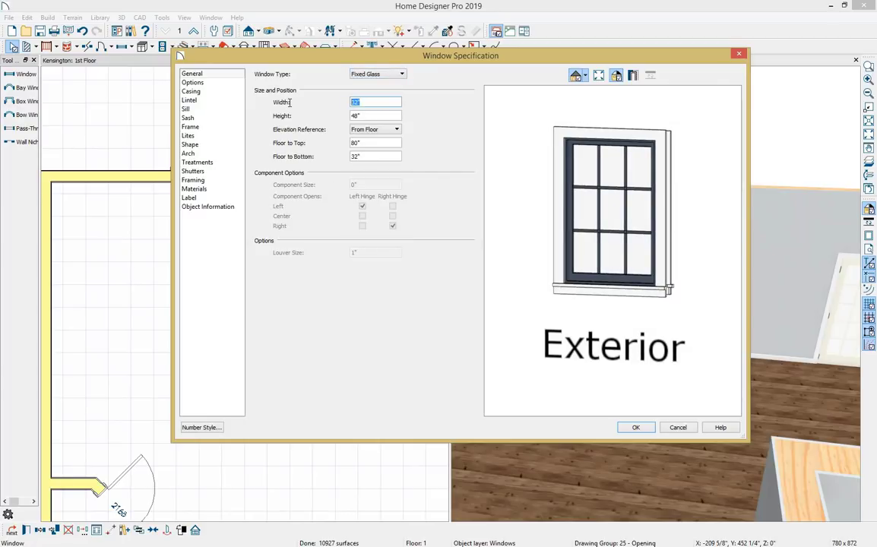
pyautogui.press('Tab')
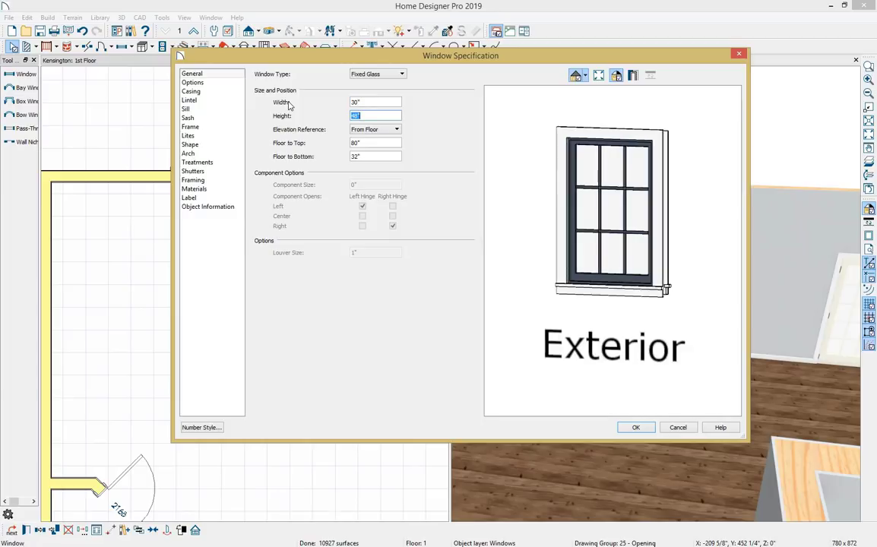
pyautogui.write('40')
pyautogui.press('Tab')
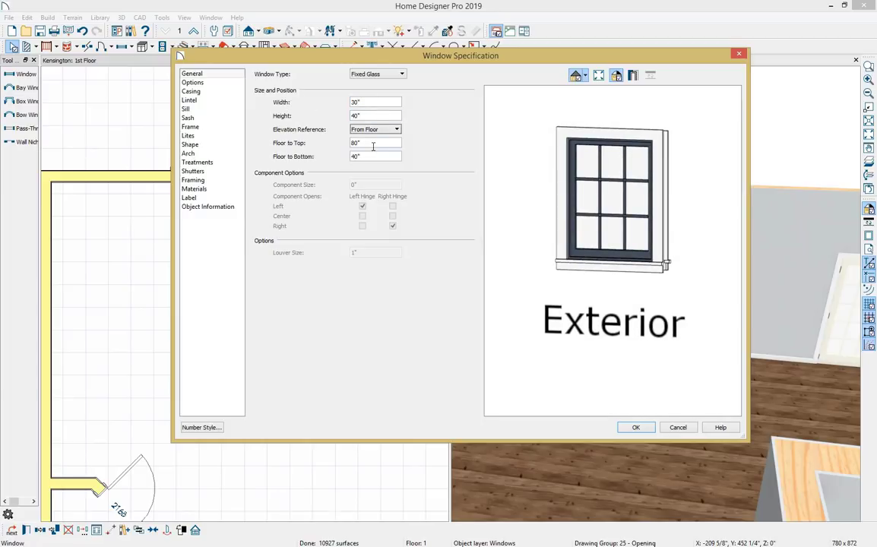
# - Set the fixed glass window's Floor to Top height to 90"
pyautogui.press('Tab')
pyautogui.write('90')
pyautogui.press('Tab')
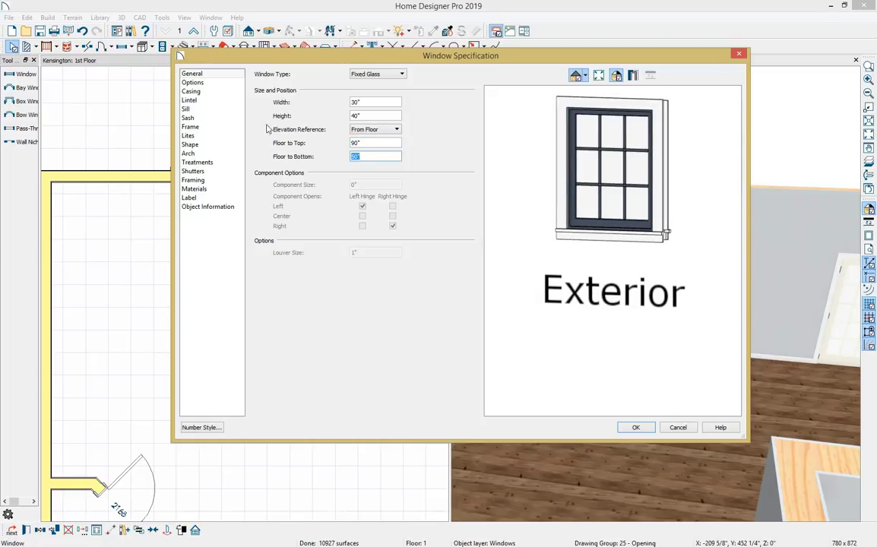
# - Reduce the fixed glass window's lites to 1 across and 1 vertical, and apply the specification
pyautogui.click(187, 134)
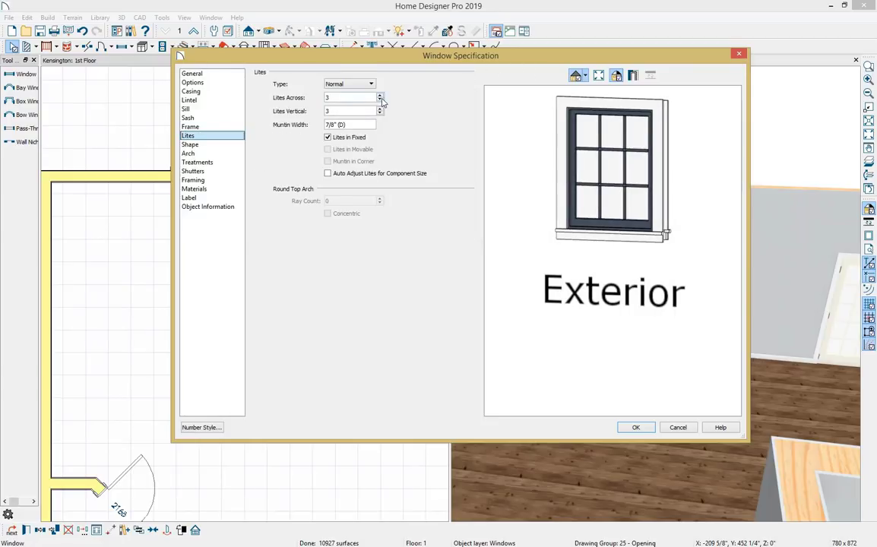
pyautogui.click(379, 100)
pyautogui.click(379, 99)
pyautogui.click(380, 114)
pyautogui.click(380, 113)
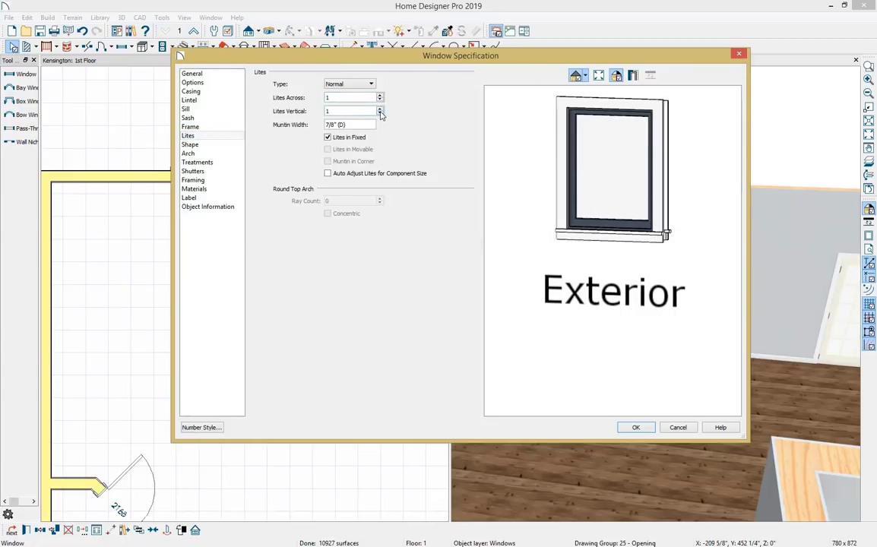
pyautogui.click(637, 428)
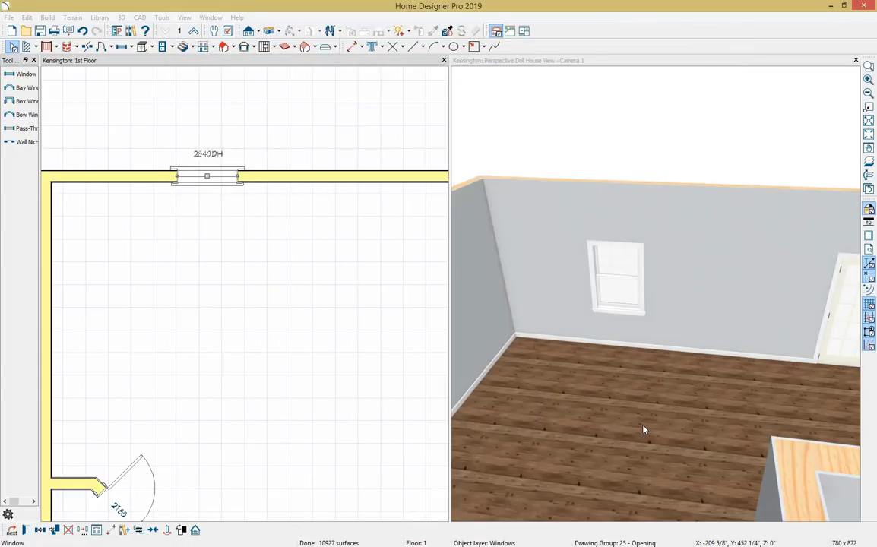
# - Place a second window in the upper exterior wall just left of the fixed glass window and open its specification
pyautogui.click(122, 46)
pyautogui.click(147, 176)
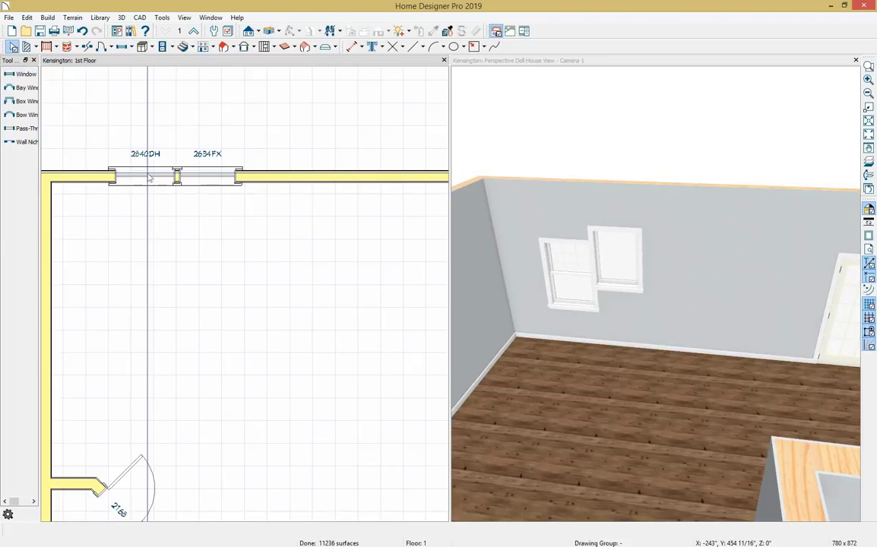
pyautogui.press('space')
pyautogui.doubleClick(144, 176)
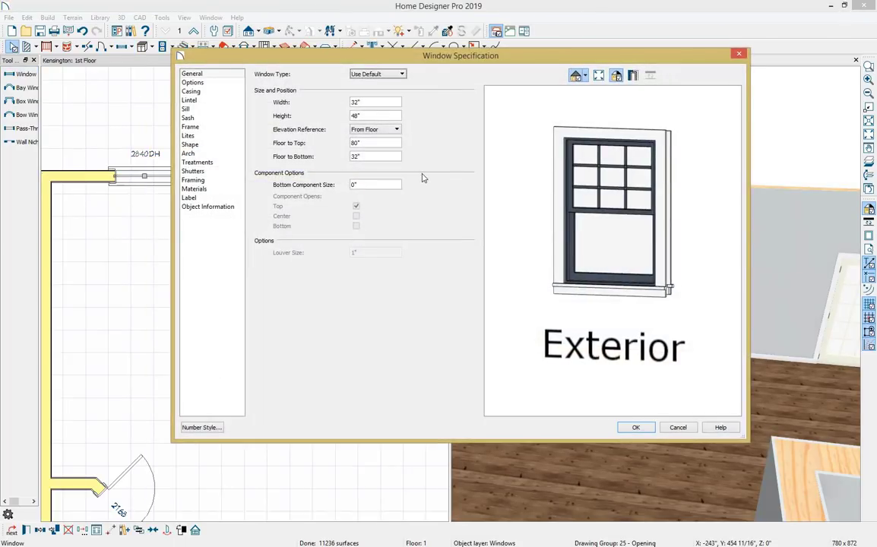
# - Give the second window a width of 21", a height of 40" and a Floor to Top of 90", and apply
pyautogui.doubleClick(355, 102)
pyautogui.write('21')
pyautogui.press('Tab')
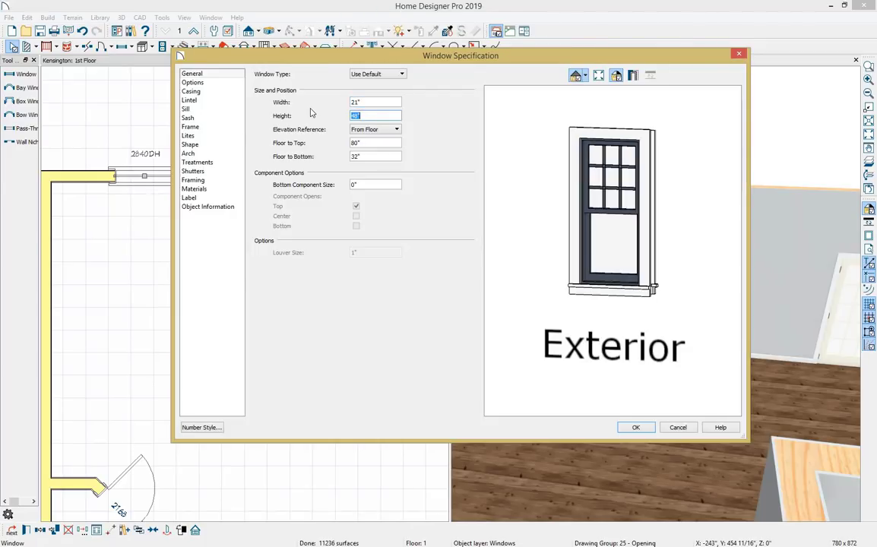
pyautogui.write('4')
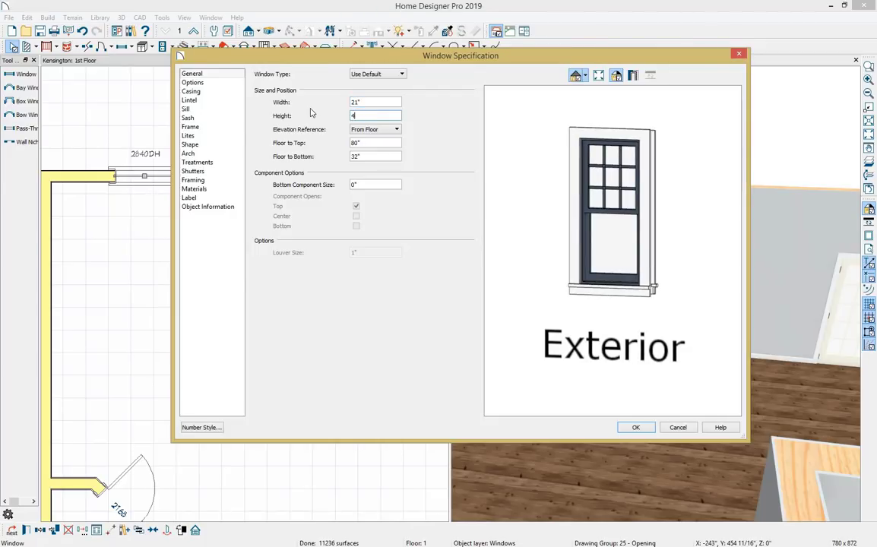
pyautogui.write('0')
pyautogui.press('Tab')
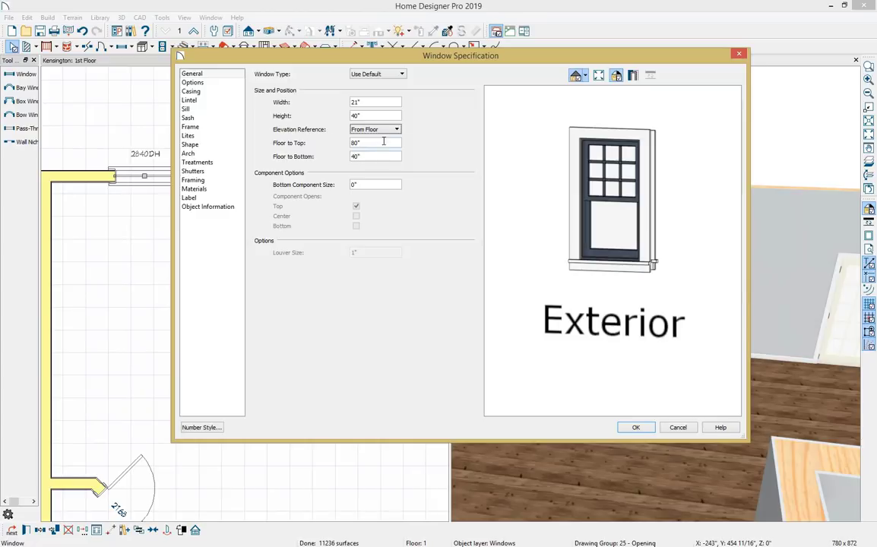
pyautogui.press('Tab')
pyautogui.write('90')
pyautogui.press('Tab')
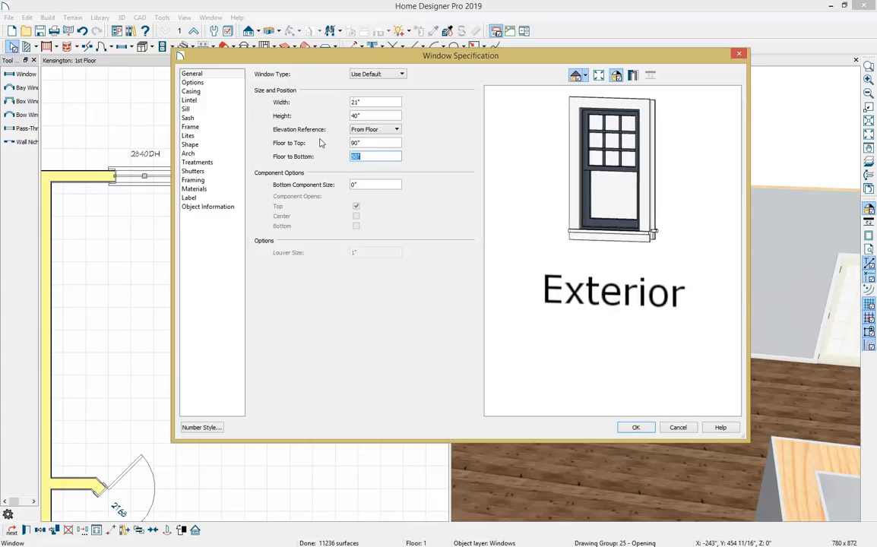
pyautogui.click(636, 427)
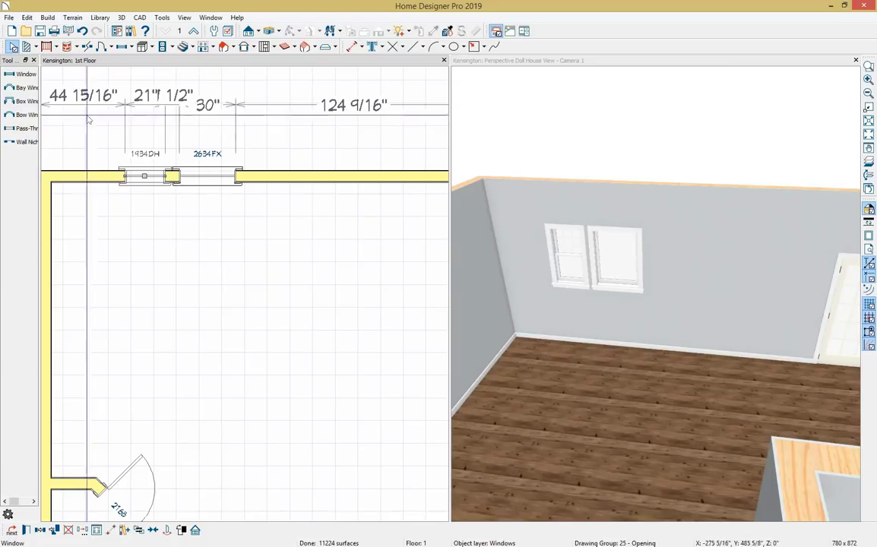
# - Move the 21" window along the wall toward the fixed glass window so their casings join with a 2" gap between the units
pyautogui.moveTo(143, 177); pyautogui.dragTo(175, 177)
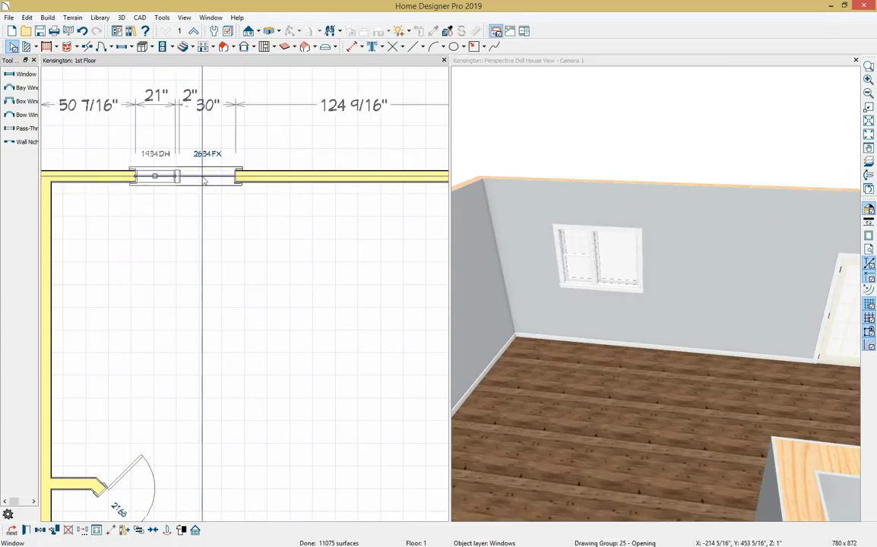
pyautogui.click(608, 252)
pyautogui.scroll(5, 607, 252)
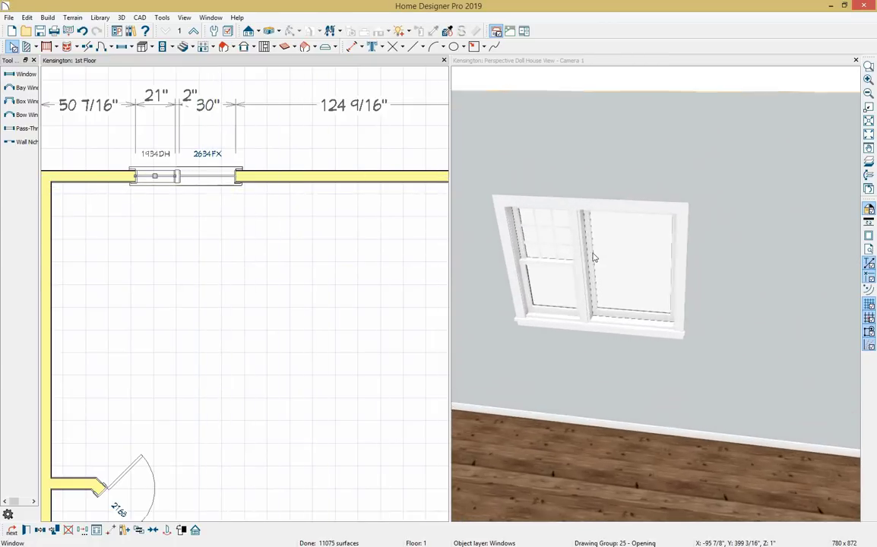
# - Create a mirrored copy of the 21" double-hung window on the other side of the fixed glass window
pyautogui.click(149, 177)
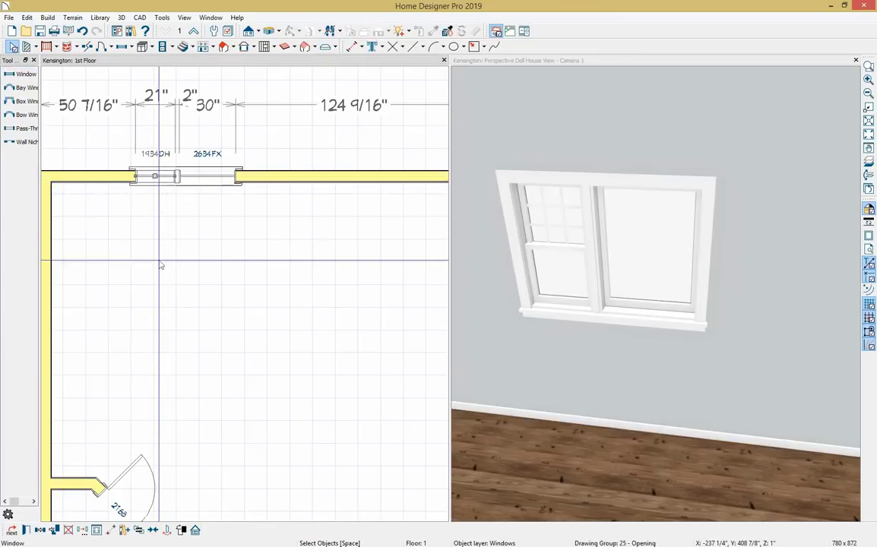
pyautogui.click(42, 530)
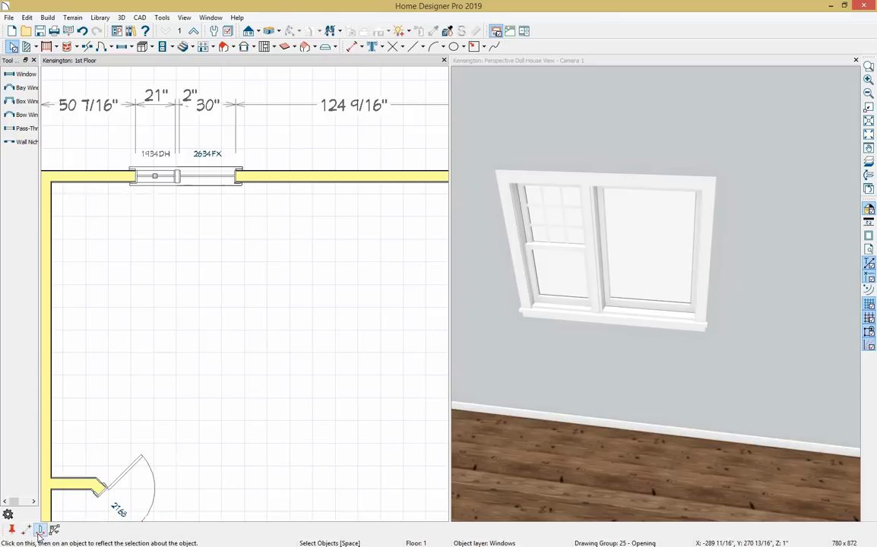
pyautogui.click(40, 530)
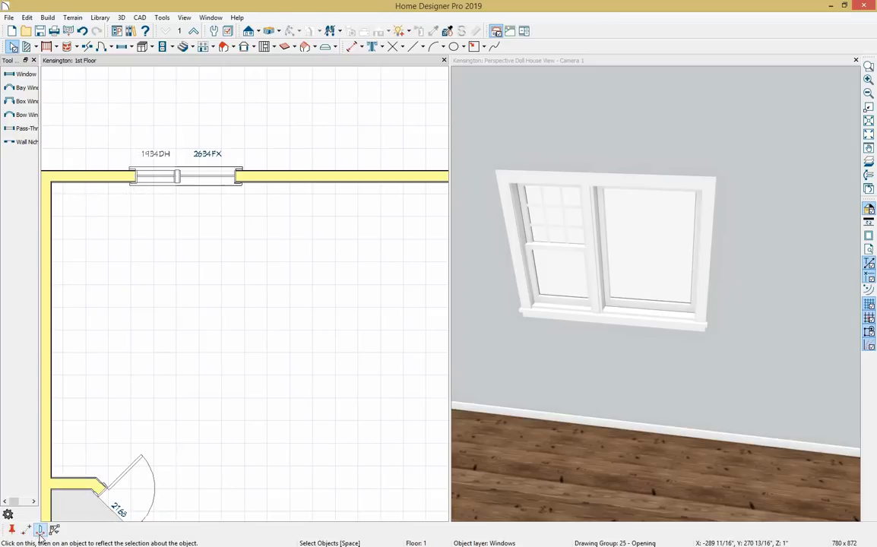
pyautogui.click(208, 179)
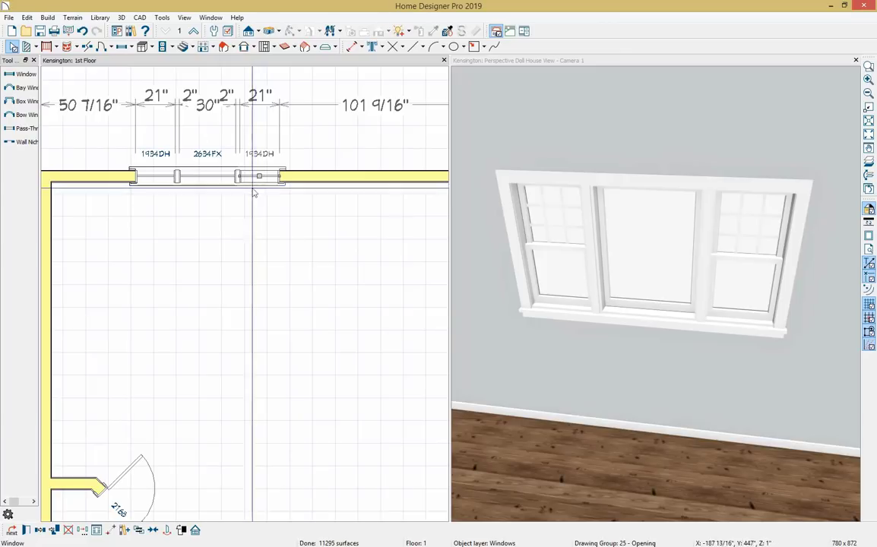
# - Select all three joined windows together and position them 62 11/16" from the left exterior wall
pyautogui.press('space')
pyautogui.keyDown('shift'); pyautogui.click(157, 183); pyautogui.keyUp('shift')
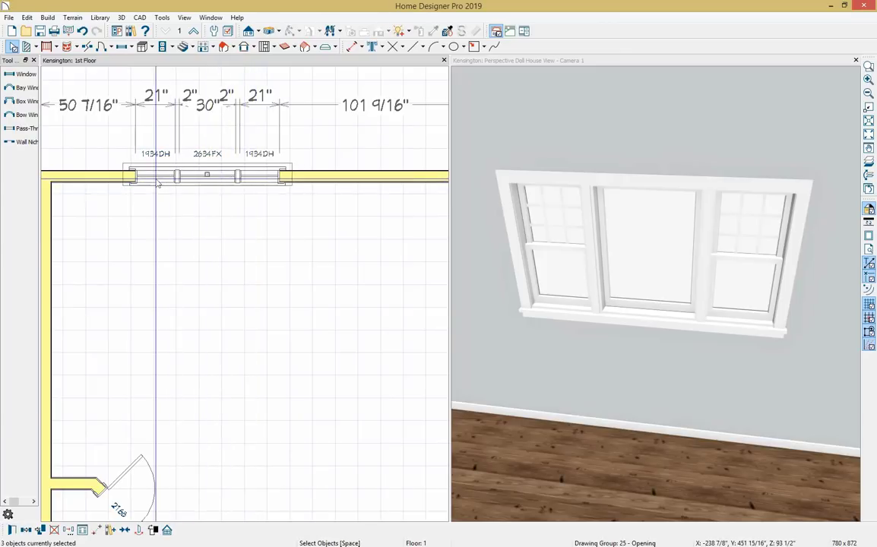
pyautogui.scroll(-3, 157, 183)
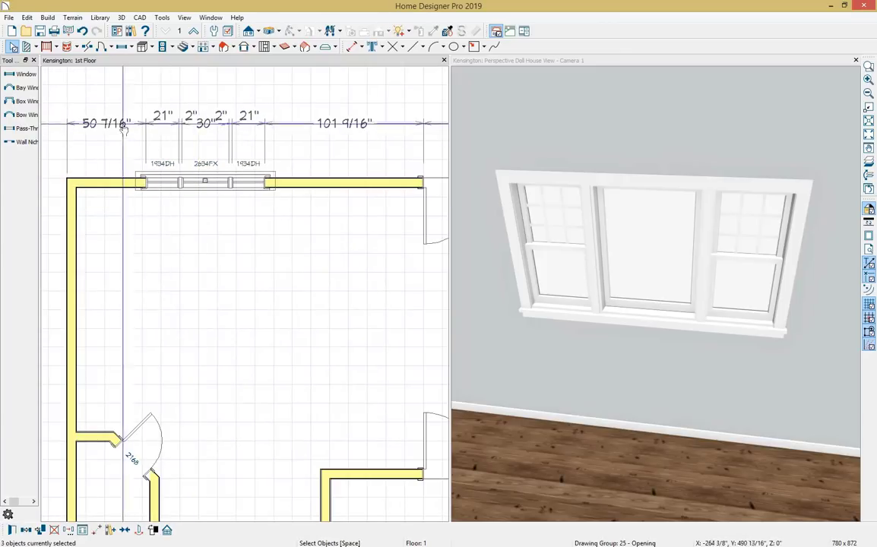
pyautogui.click(108, 124)
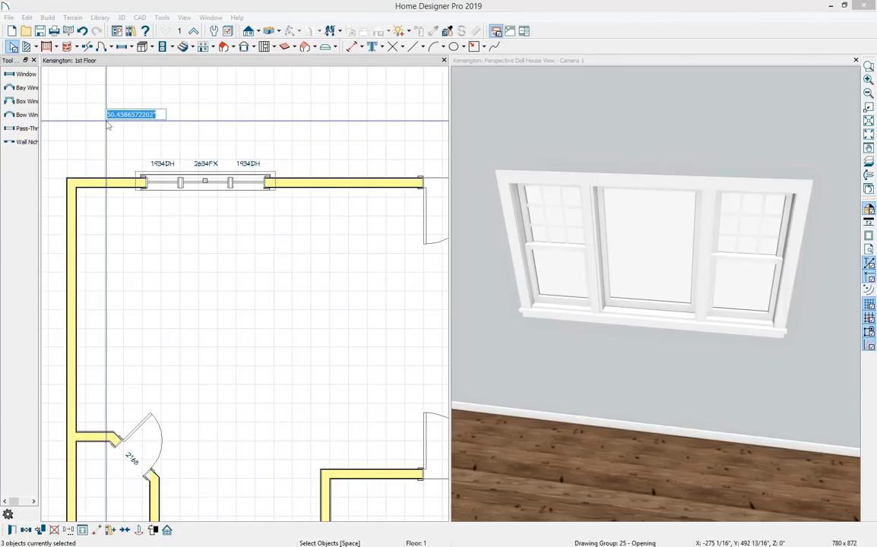
pyautogui.write('62 11/16')
pyautogui.press('Return')
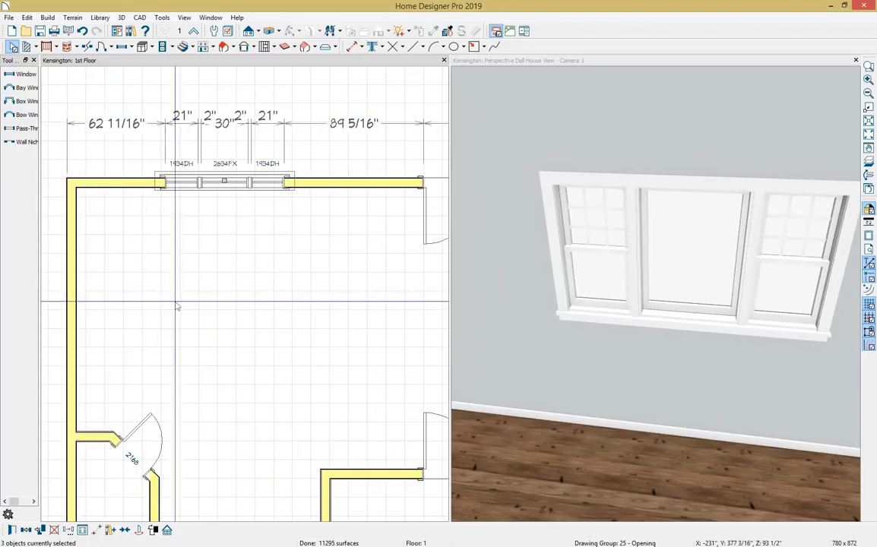
pyautogui.press('Escape')
# - Place a window in the right exterior wall and set its distance from the upper corner to 32"
pyautogui.scroll(-4, 210, 266)
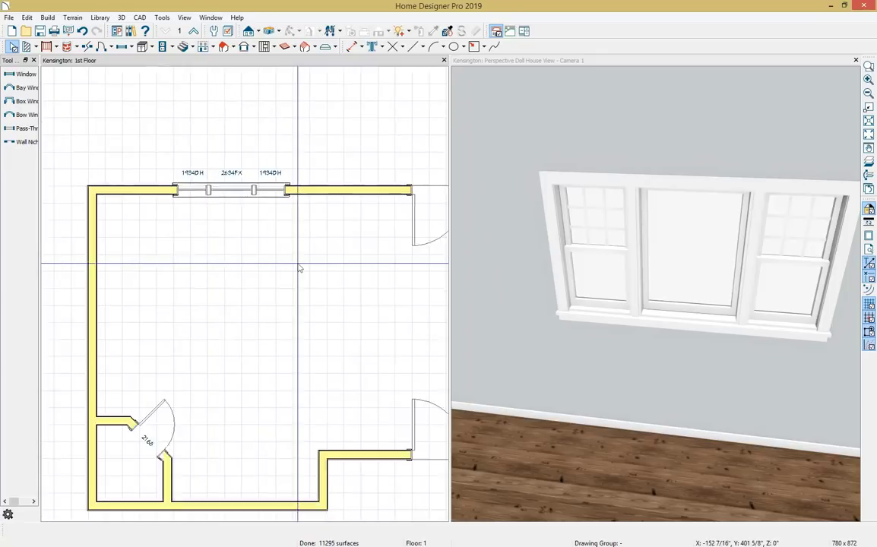
pyautogui.scroll(2, 360, 281)
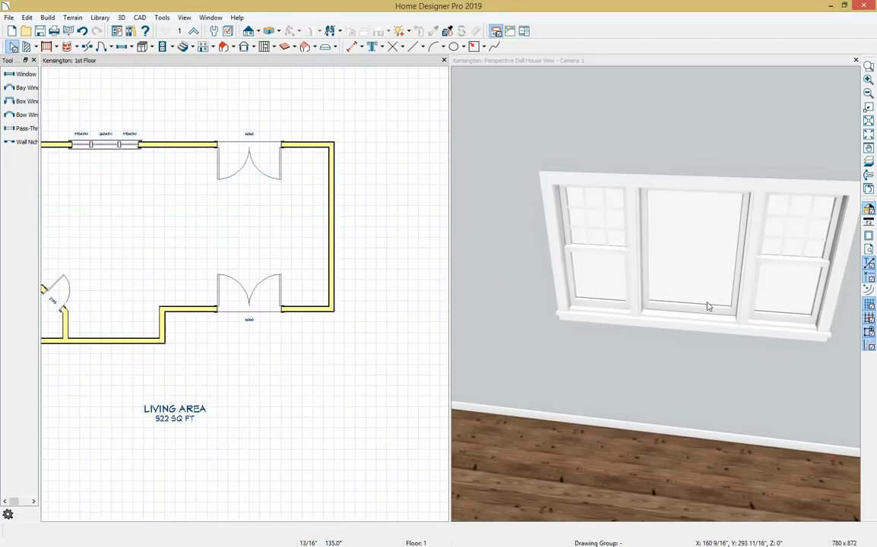
pyautogui.scroll(-6, 708, 307)
pyautogui.moveTo(765, 323); pyautogui.dragTo(298, 221)
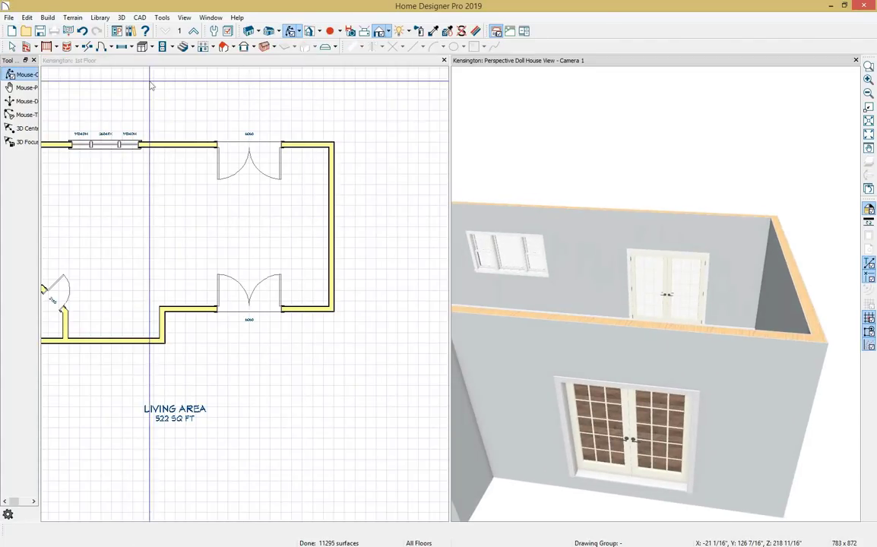
pyautogui.click(123, 46)
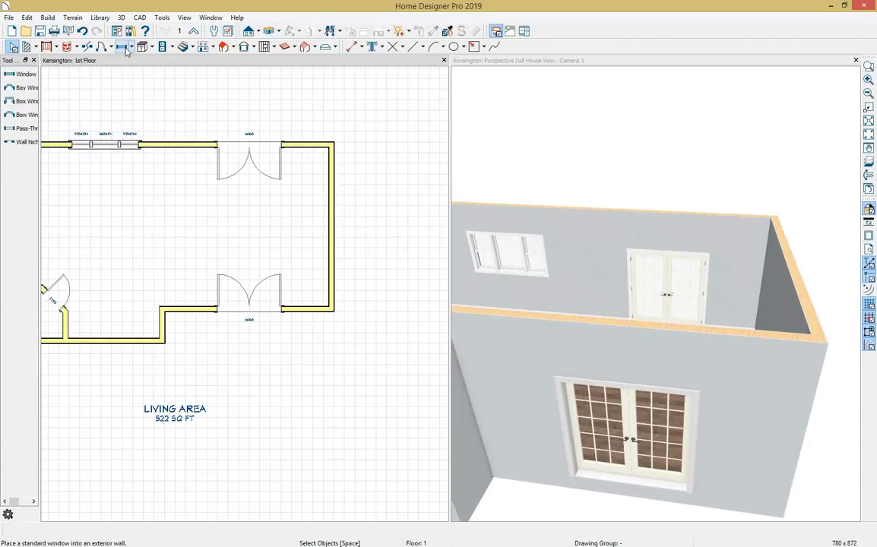
pyautogui.click(331, 183)
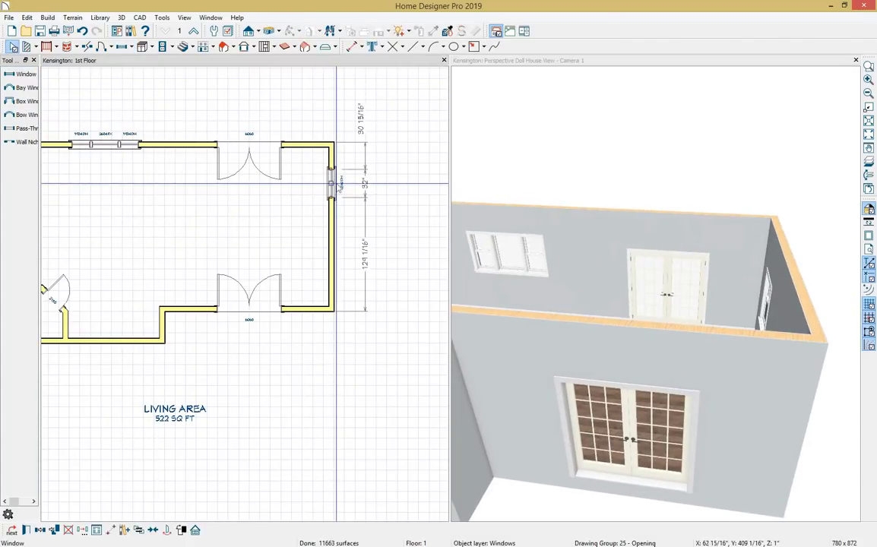
pyautogui.click(362, 131)
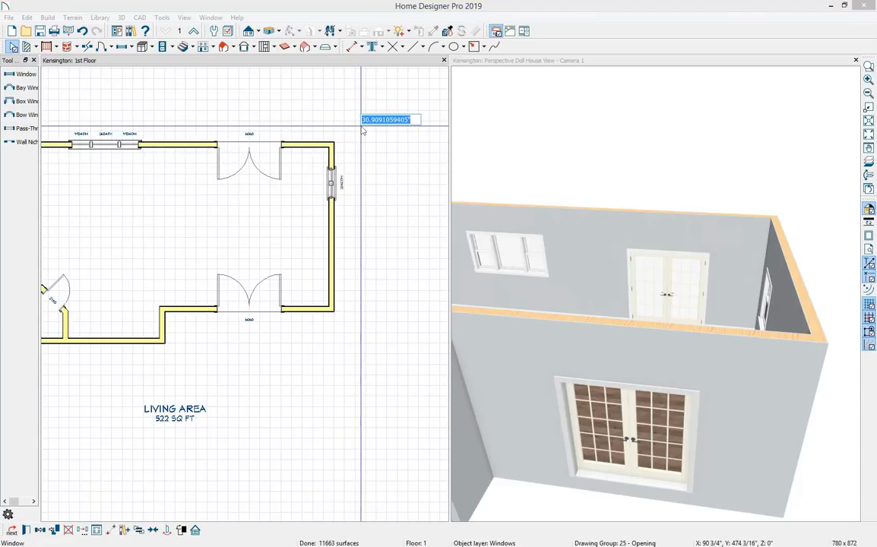
pyautogui.write('32')
pyautogui.press('Return')
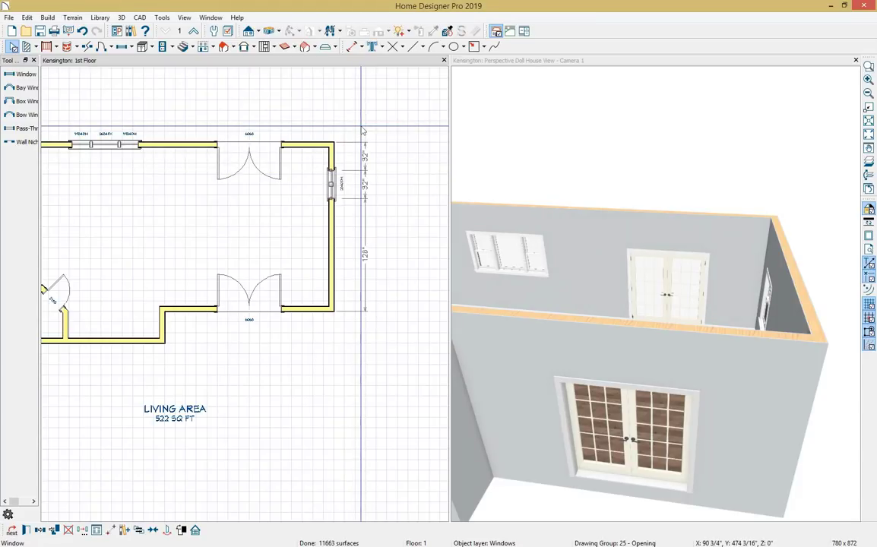
# - Create a mirrored copy of the right wall's window about the room, near the wall's lower end
pyautogui.click(40, 530)
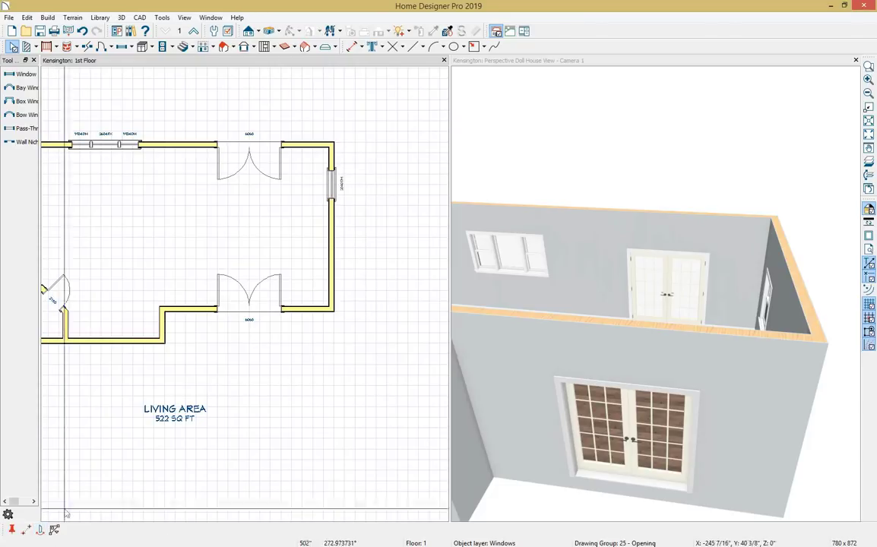
pyautogui.click(267, 229)
pyautogui.scroll(-4, 267, 229)
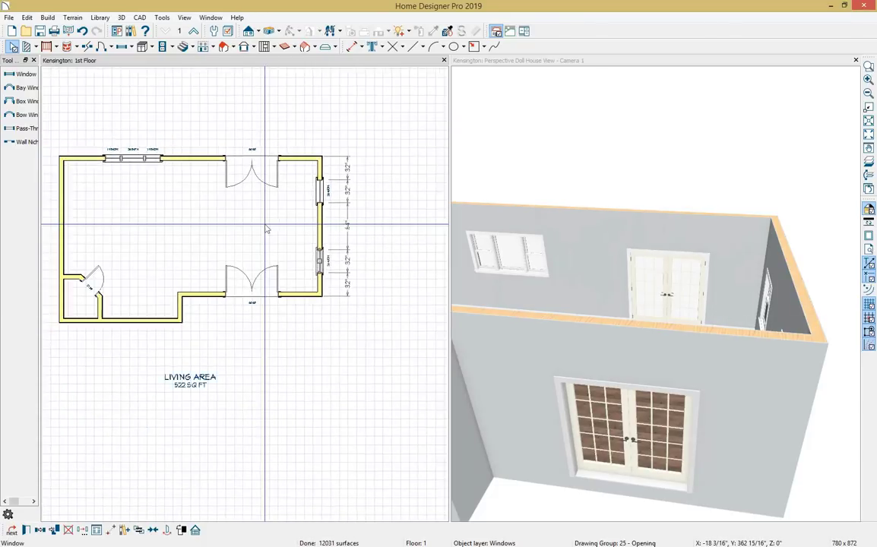
pyautogui.scroll(1, 276, 225)
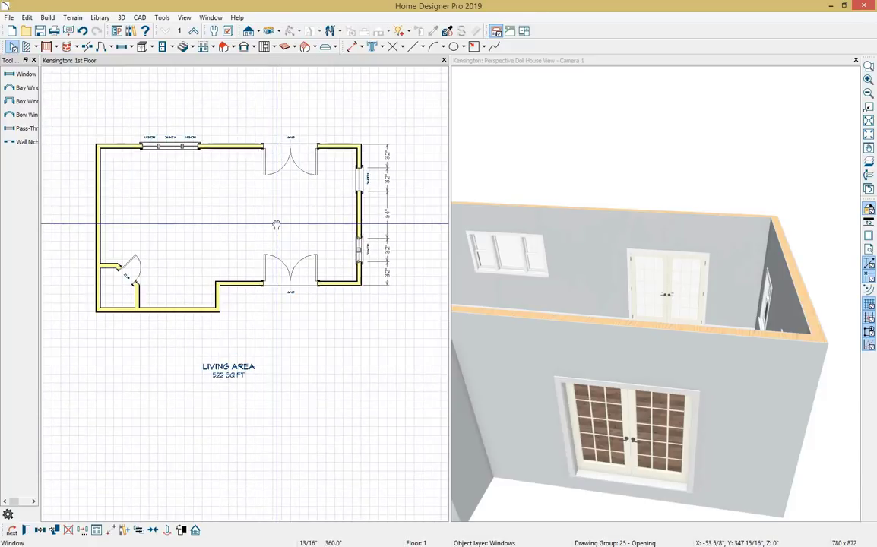
pyautogui.press('space')
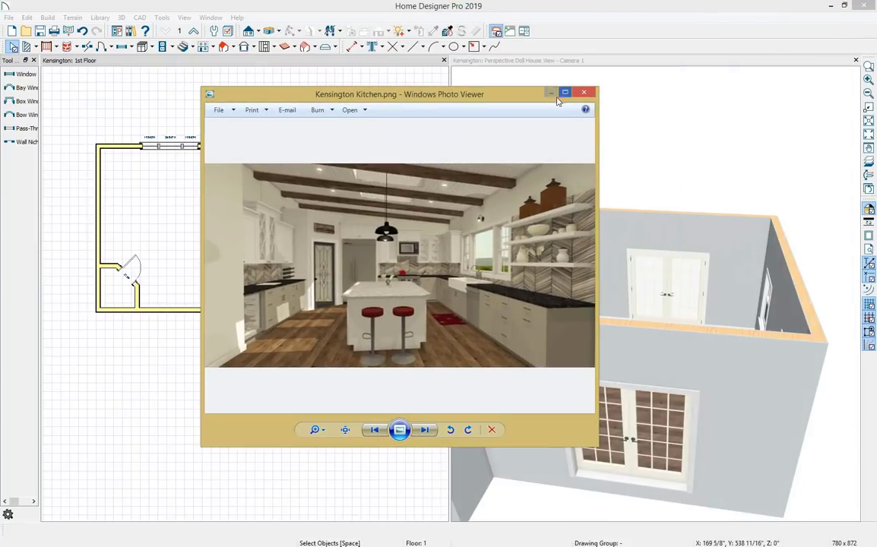
# - Examine the reference rendering Kensington Kitchen.png at full size, and return to the floor plan
pyautogui.click(567, 93)
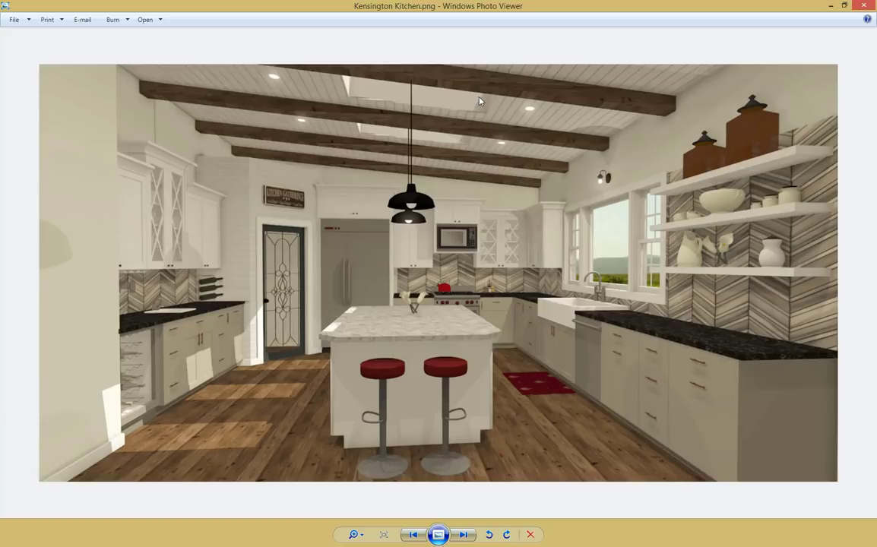
pyautogui.click(832, 5)
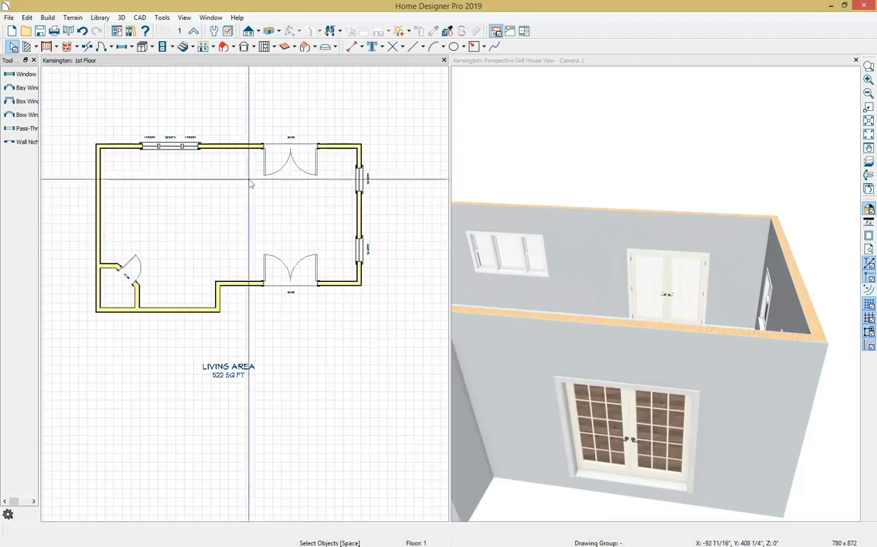
# - Set up the plan's roof with Auto Rebuild Roofs, review its options and structure settings, and turn on display of the Roof Planes layer
pyautogui.click(49, 18)
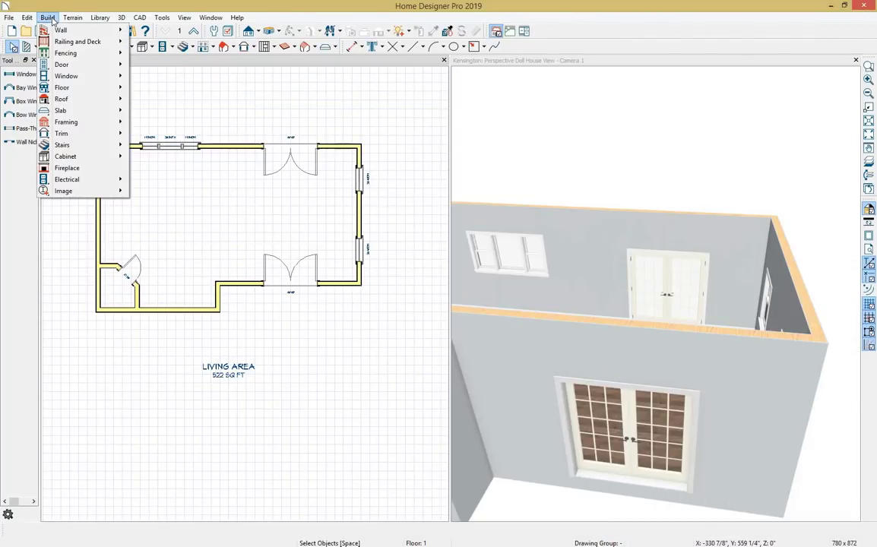
pyautogui.moveTo(65, 98)
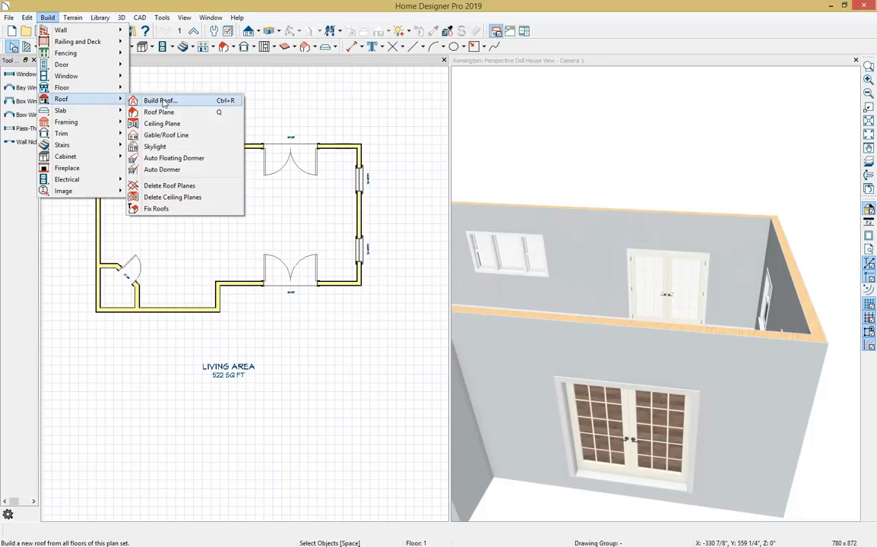
pyautogui.click(219, 104)
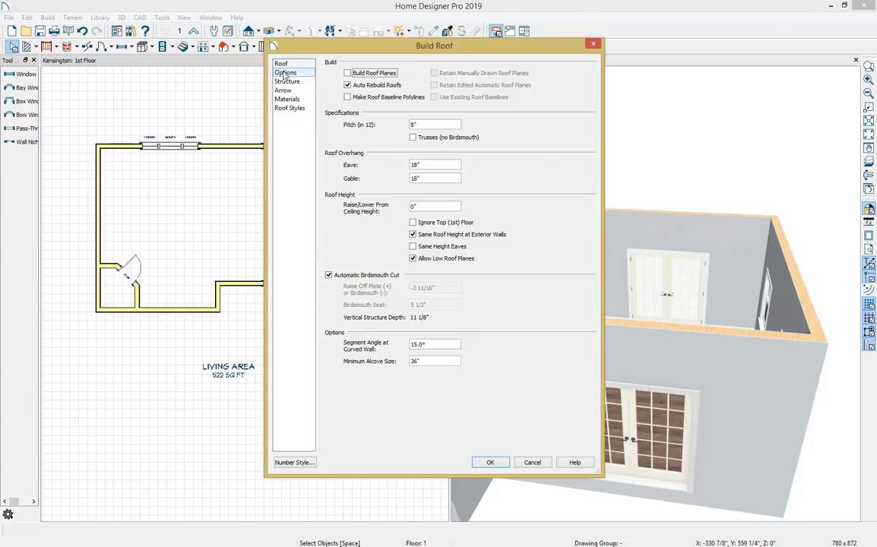
pyautogui.click(285, 73)
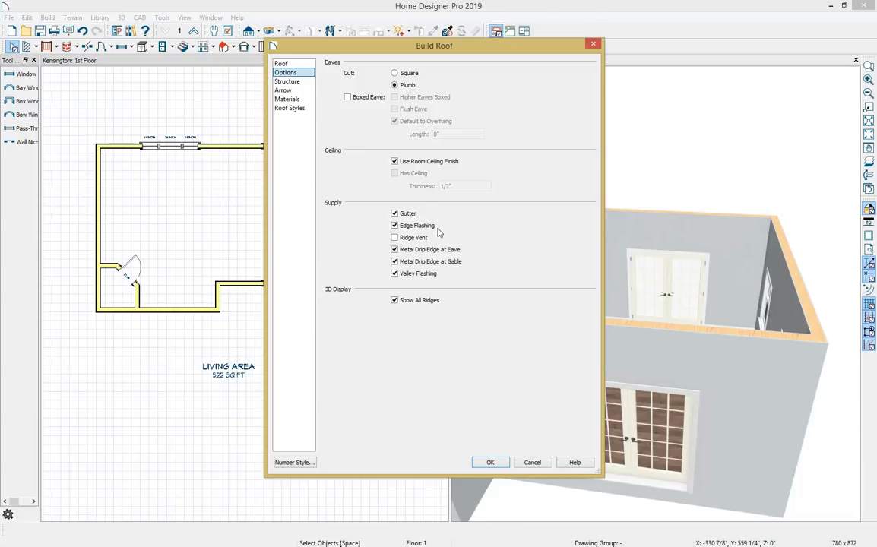
pyautogui.click(288, 82)
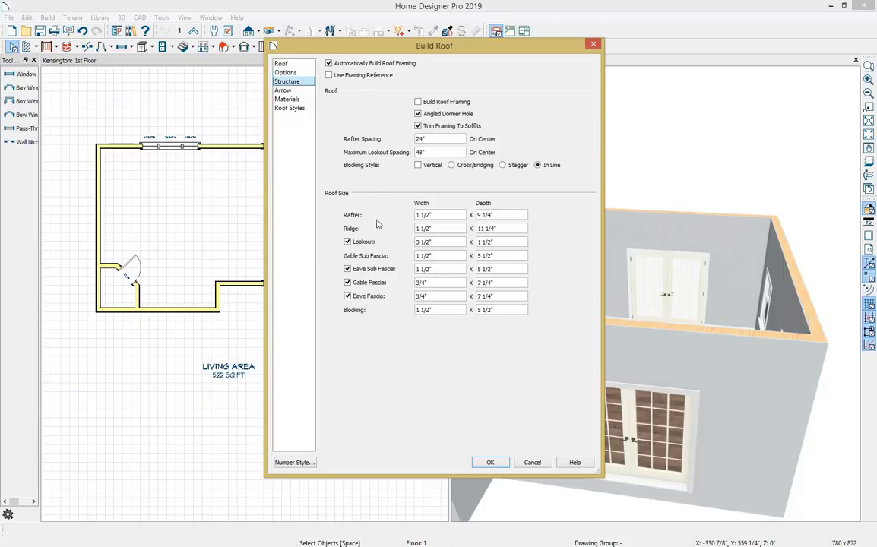
pyautogui.click(301, 111)
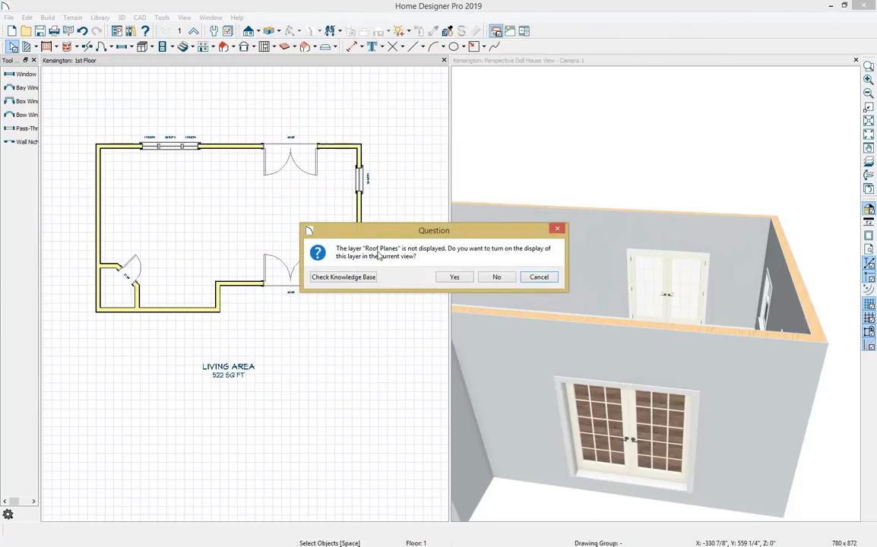
pyautogui.click(456, 279)
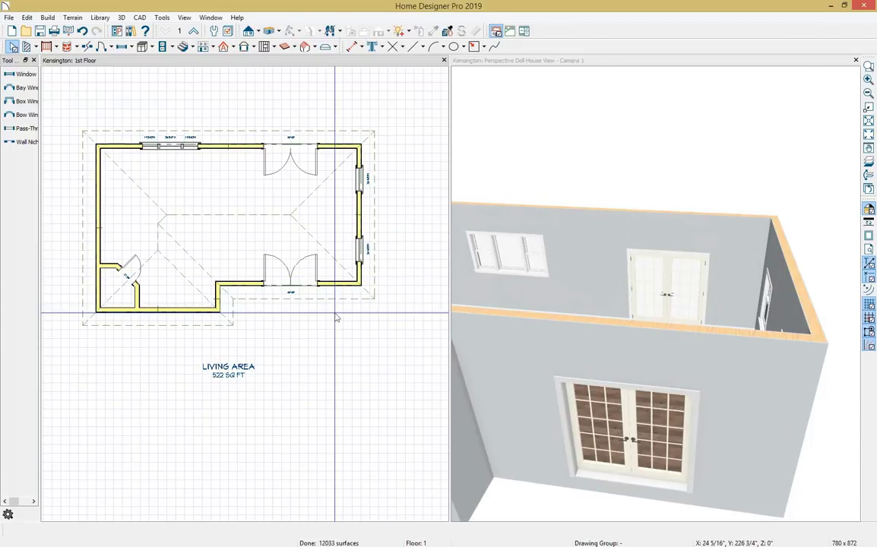
# - Replace the Doll House View with a Perspective Full Overview and place it beside the floor plan
pyautogui.scroll(-4, 521, 330)
pyautogui.moveTo(525, 325); pyautogui.dragTo(691, 262)
pyautogui.click(685, 255)
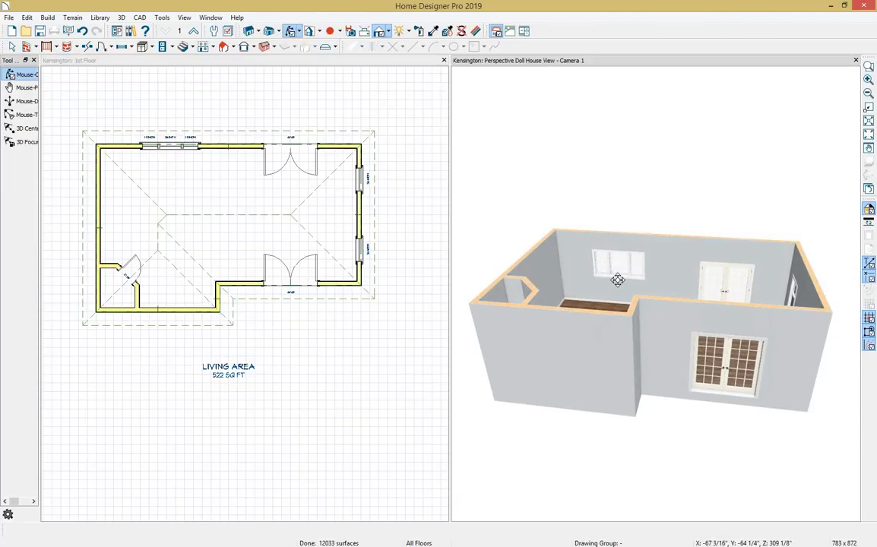
pyautogui.click(856, 60)
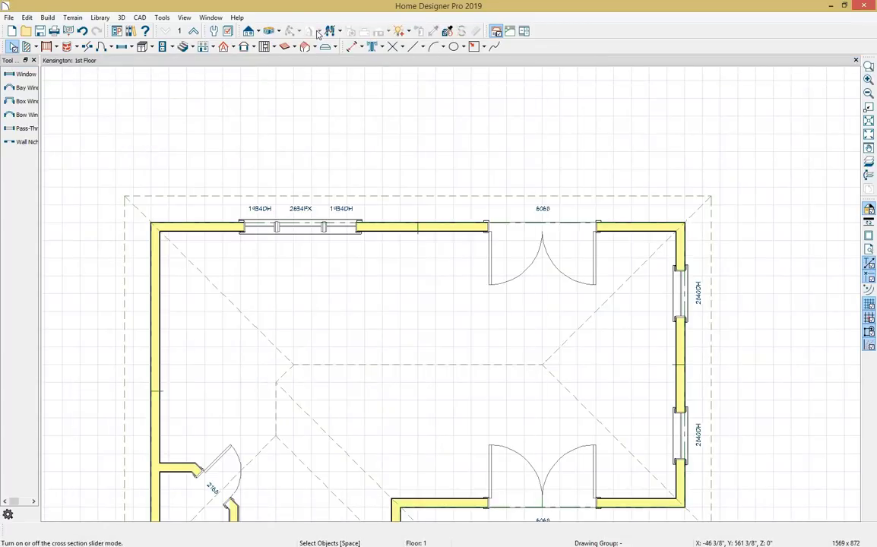
pyautogui.click(270, 32)
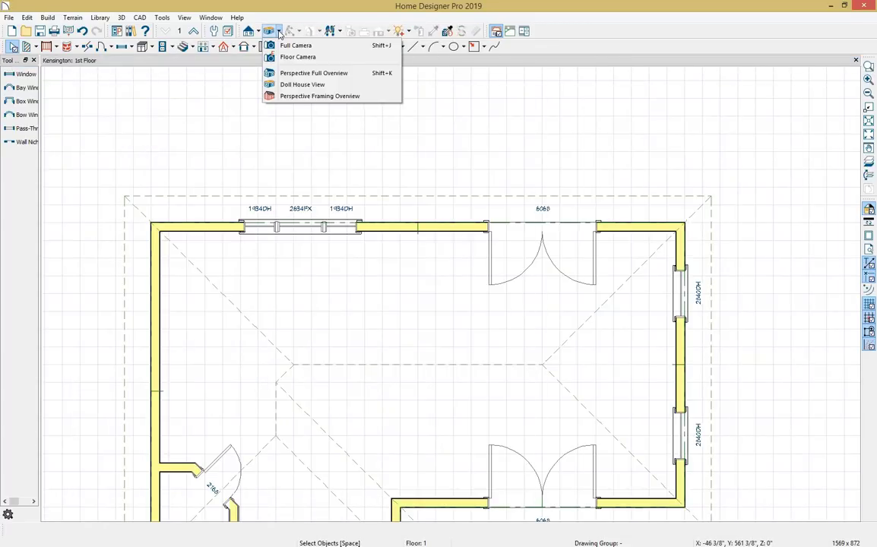
pyautogui.click(290, 74)
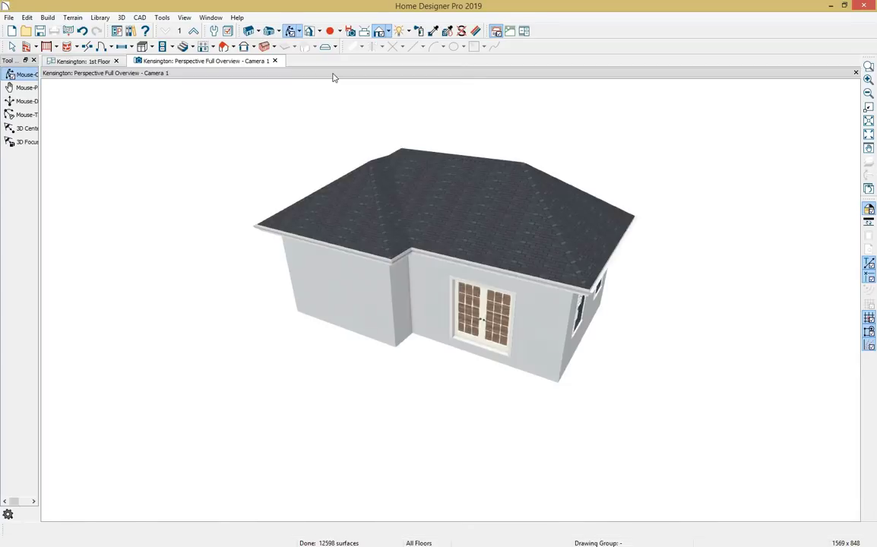
pyautogui.moveTo(205, 59)
pyautogui.mouseDown()
pyautogui.moveTo(548, 115)
pyautogui.moveTo(629, 86)
pyautogui.moveTo(636, 103)
pyautogui.mouseUp()
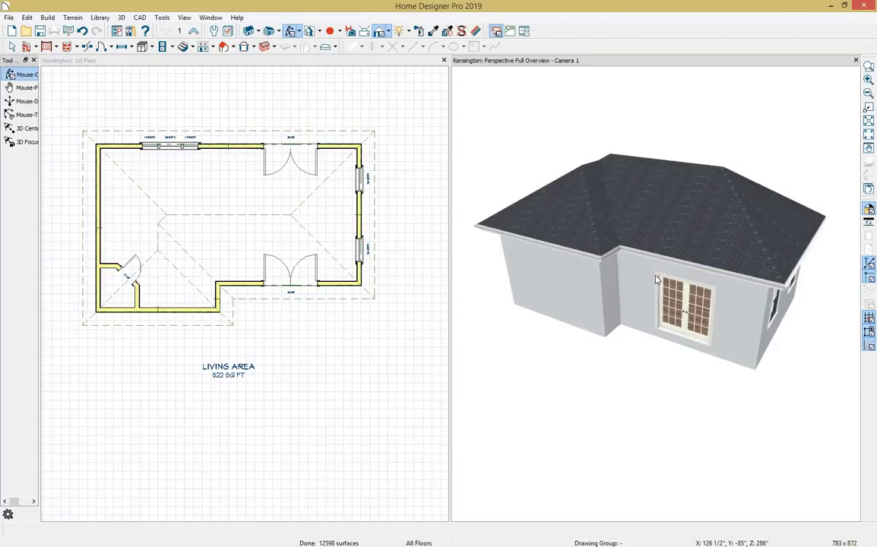
# - Change the right exterior wall of the floor plan from a hip wall to a gable wall
pyautogui.scroll(2, 319, 365)
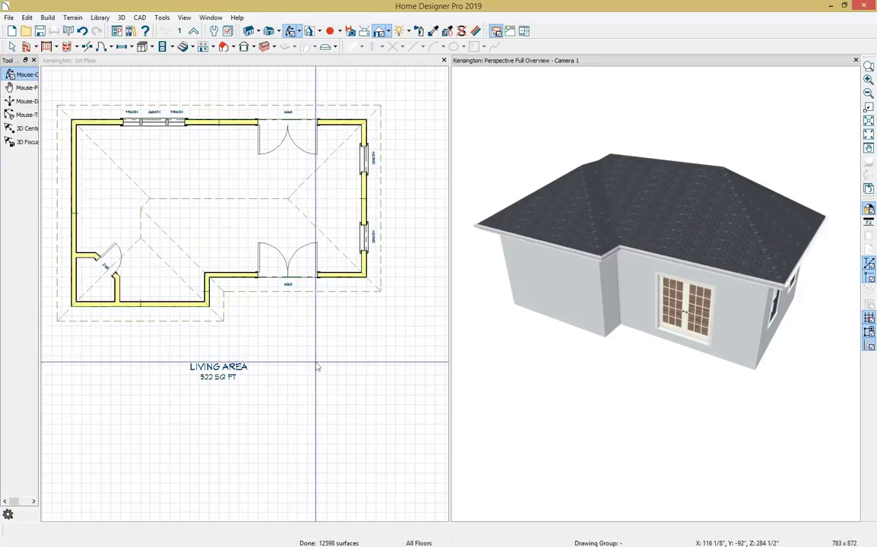
pyautogui.click(345, 381)
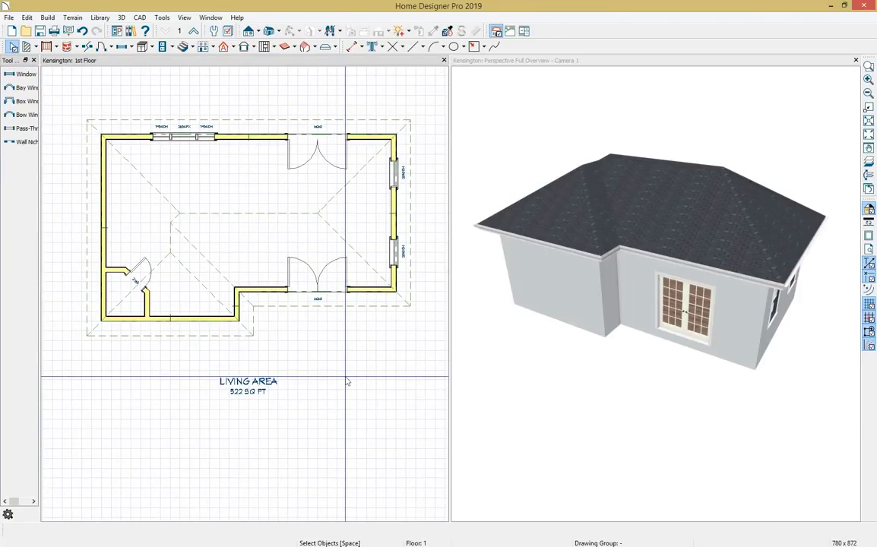
pyautogui.click(395, 231)
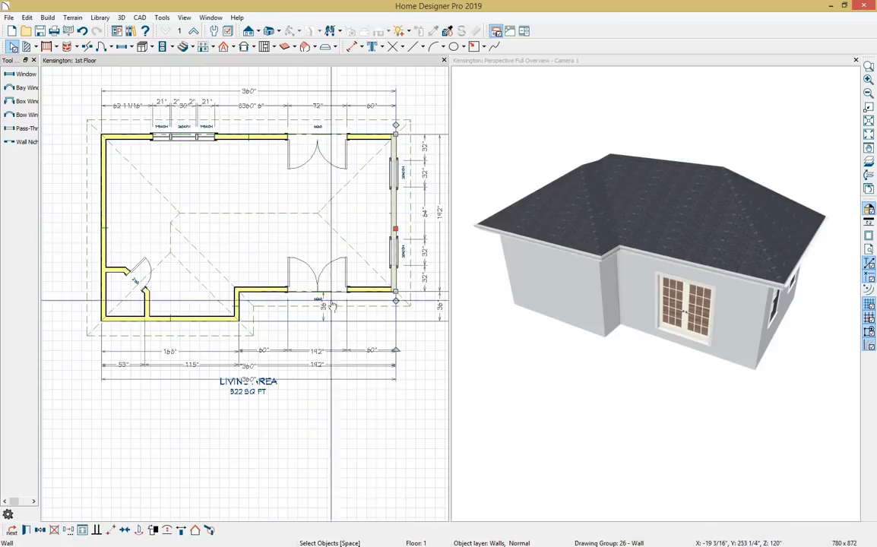
pyautogui.click(196, 531)
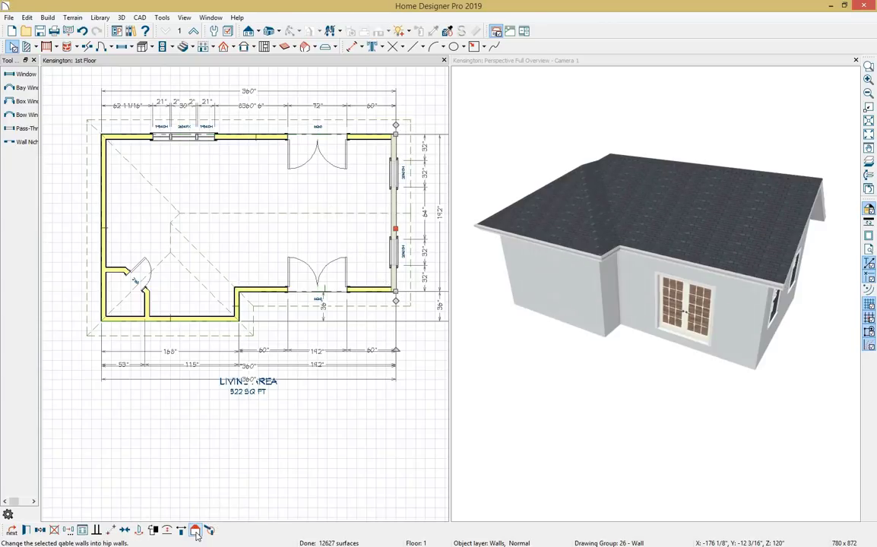
# - Change the left exterior wall and the short jog wall together to gable walls, and inspect the right-side attic wall in 3D
pyautogui.click(238, 302)
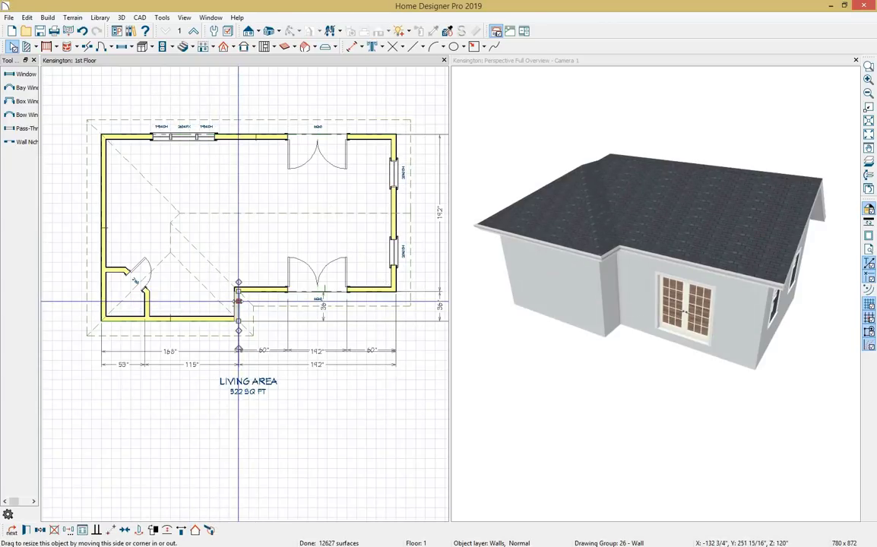
pyautogui.click(105, 253)
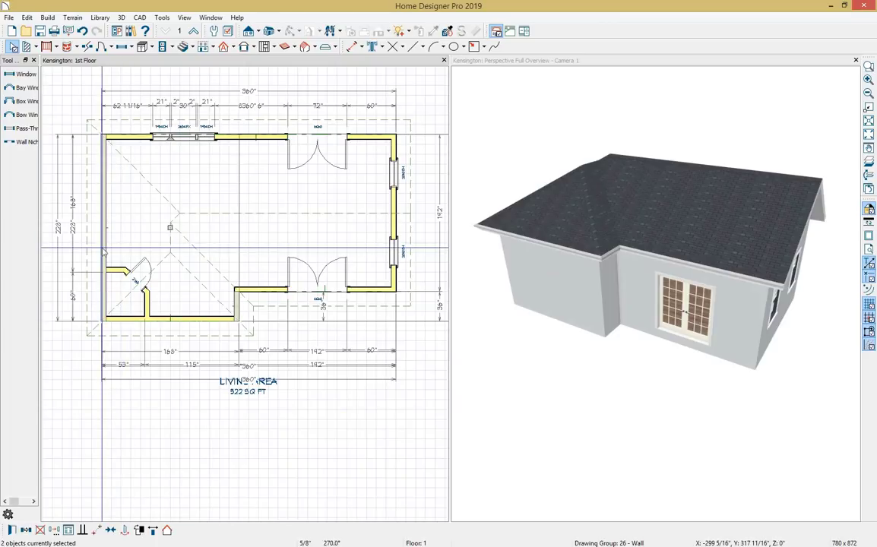
pyautogui.click(167, 531)
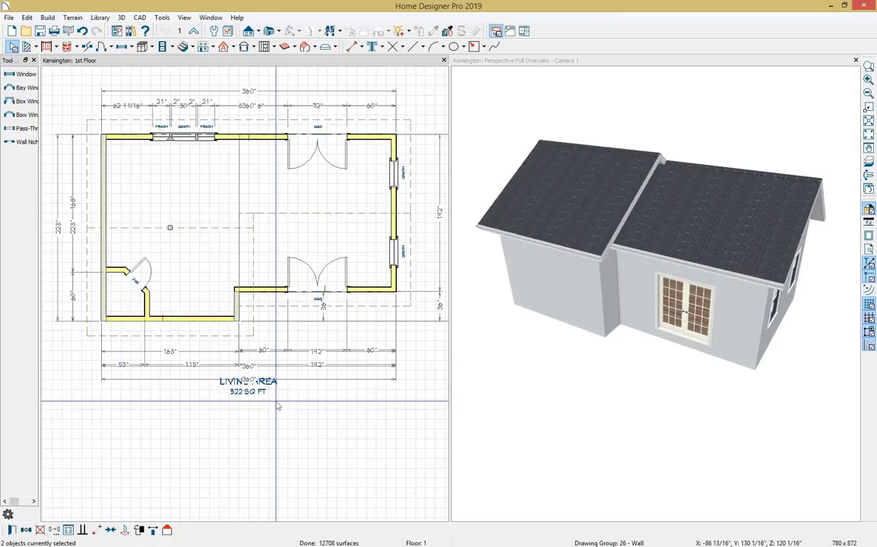
pyautogui.click(626, 377)
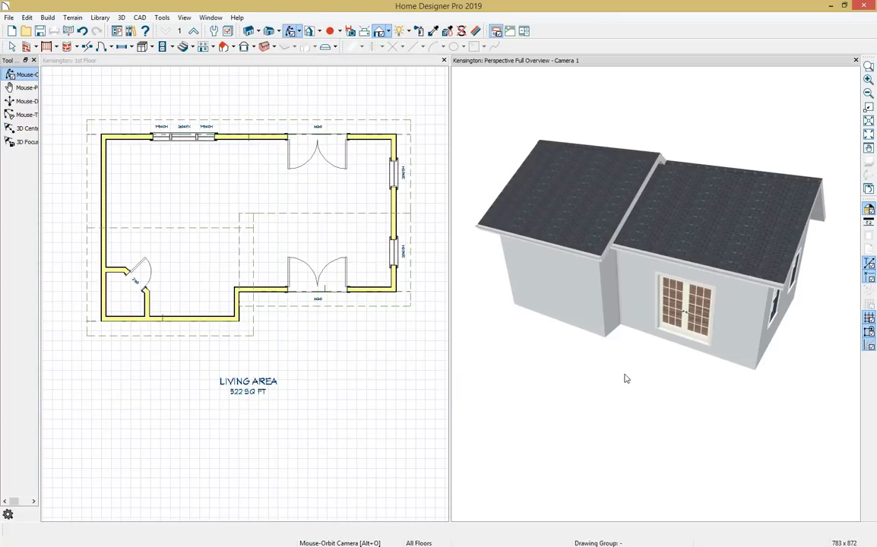
pyautogui.moveTo(629, 378); pyautogui.dragTo(539, 349)
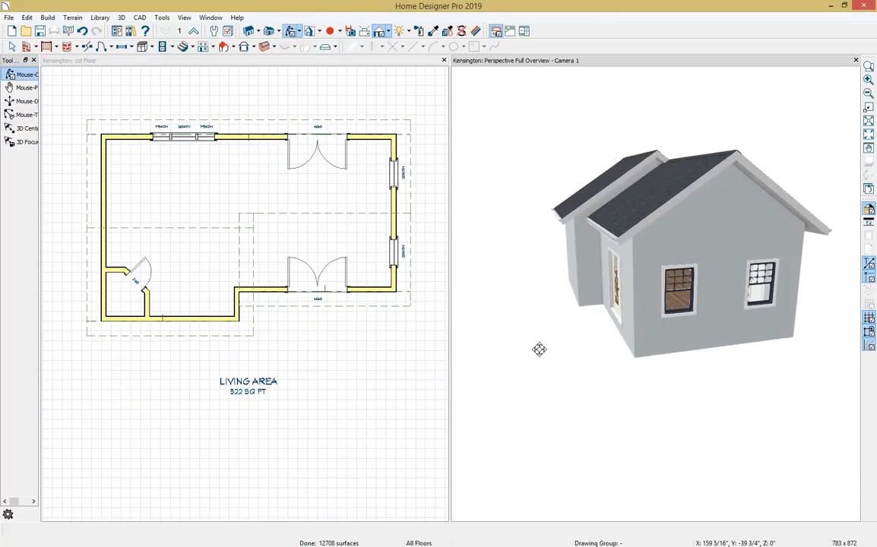
pyautogui.press('space')
pyautogui.click(726, 202)
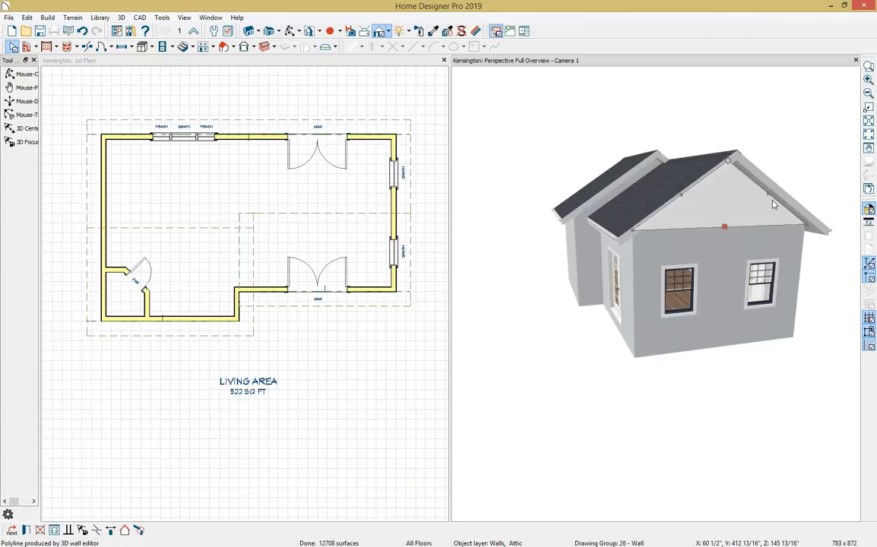
pyautogui.press('Escape')
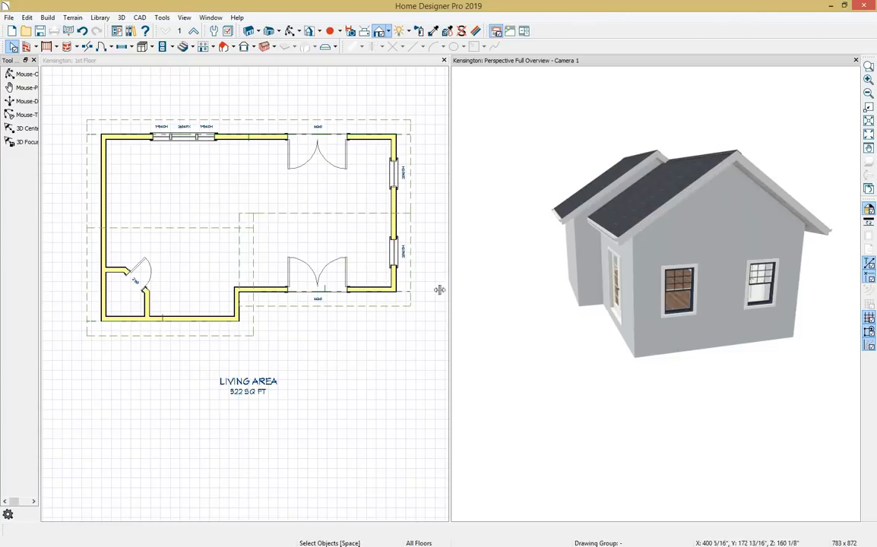
# - Set the roof option of both lower exterior walls to High Shed/Gable Wall and view the shed roof in 3D
pyautogui.click(375, 291)
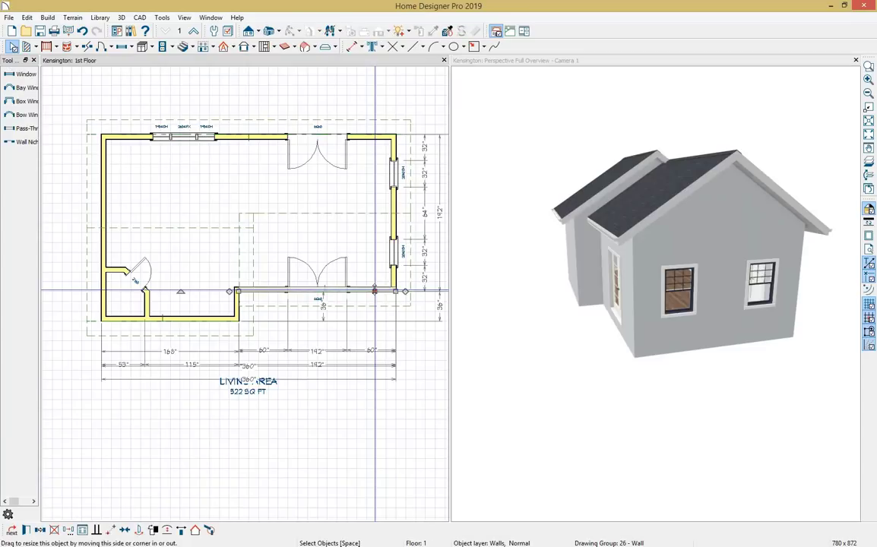
pyautogui.keyDown('shift'); pyautogui.click(231, 319); pyautogui.keyUp('shift')
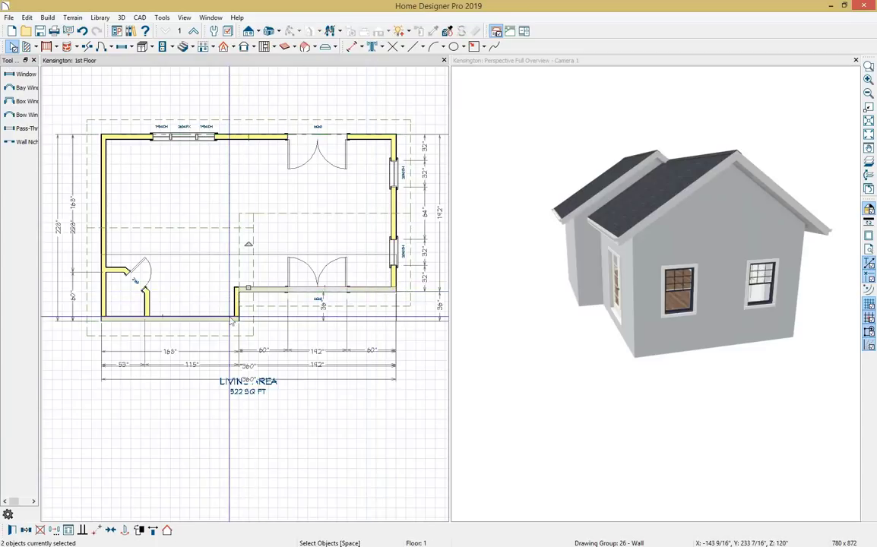
pyautogui.click(12, 530)
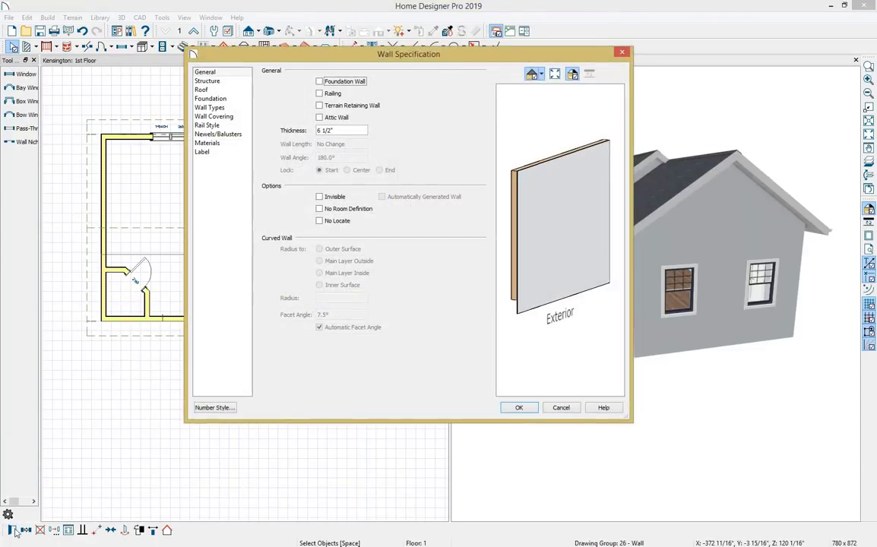
pyautogui.click(202, 90)
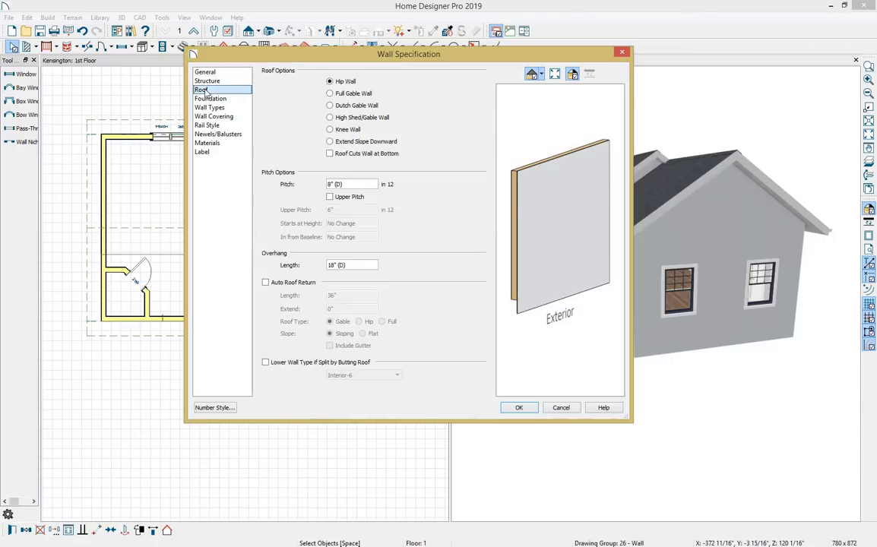
pyautogui.click(387, 120)
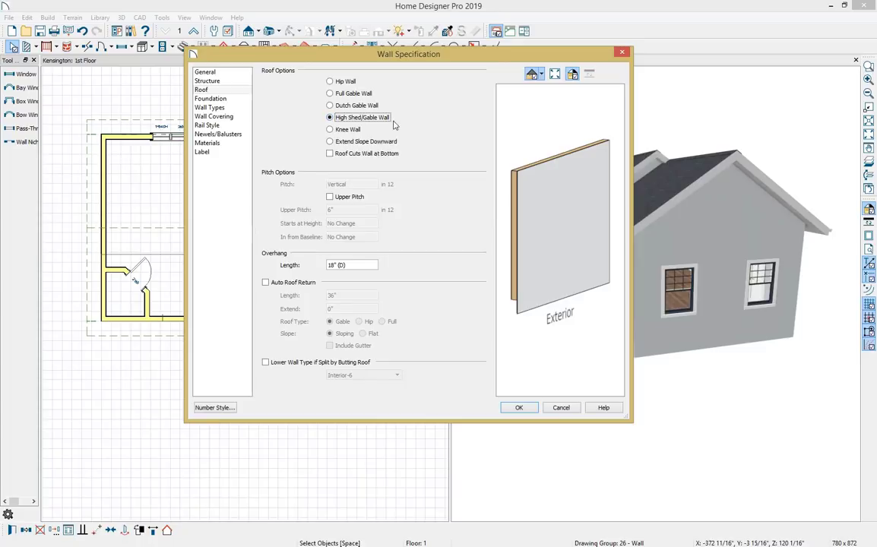
pyautogui.click(516, 408)
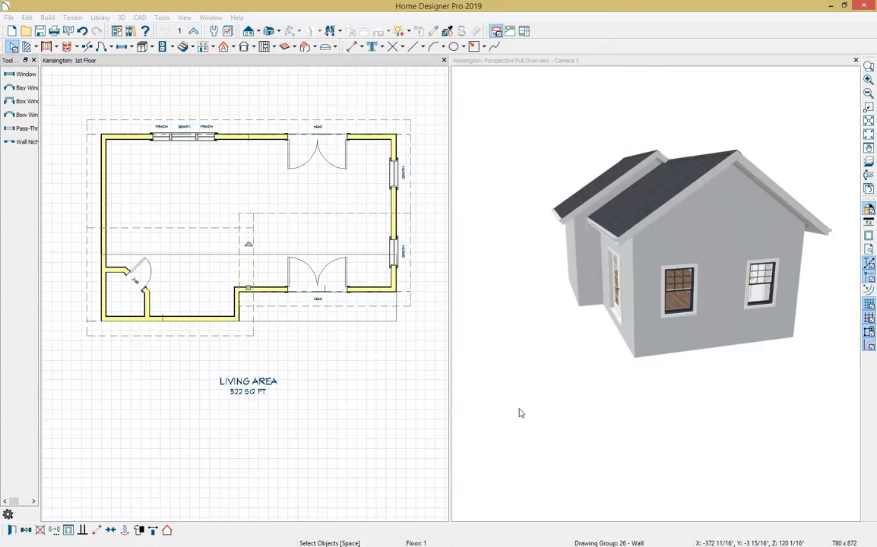
pyautogui.moveTo(520, 413); pyautogui.dragTo(608, 244)
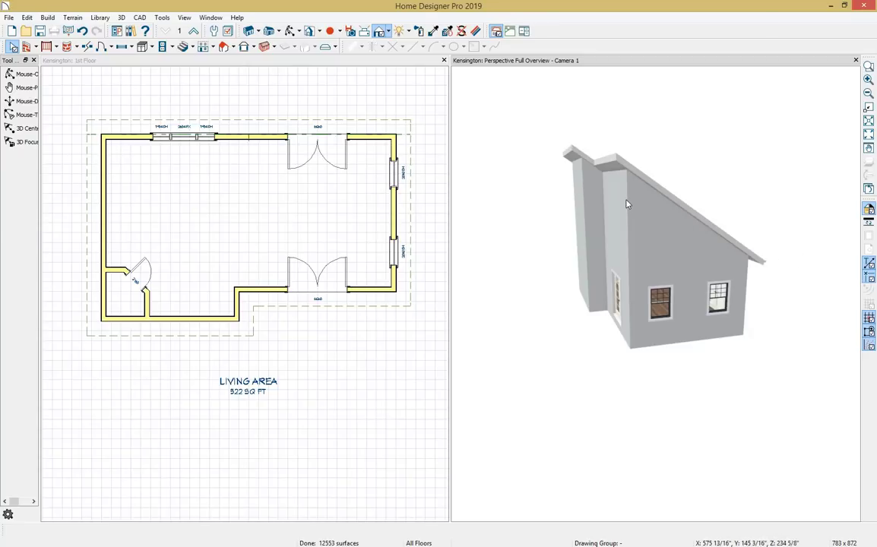
# - Set the roof pitch of the upper exterior wall to 1 in 12
pyautogui.click(360, 140)
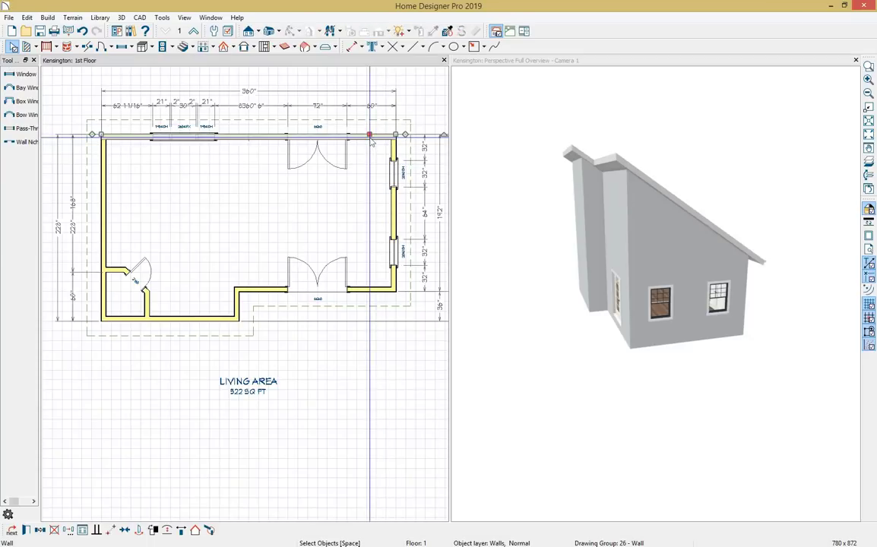
pyautogui.click(25, 530)
pyautogui.click(201, 90)
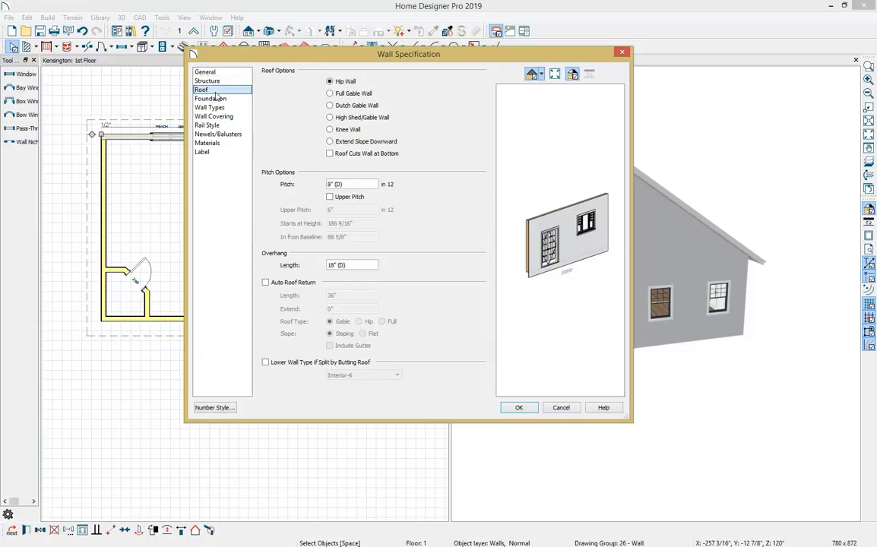
pyautogui.doubleClick(364, 184)
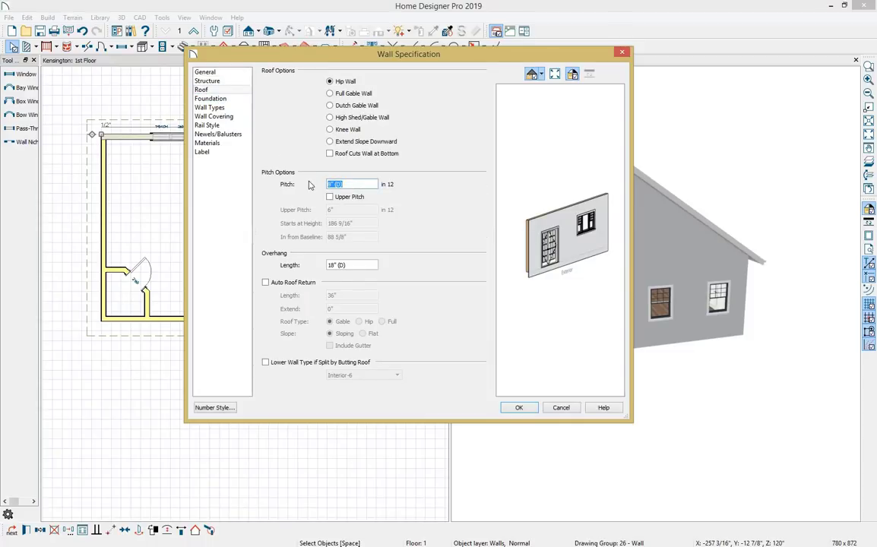
pyautogui.write('1')
pyautogui.press('Return')
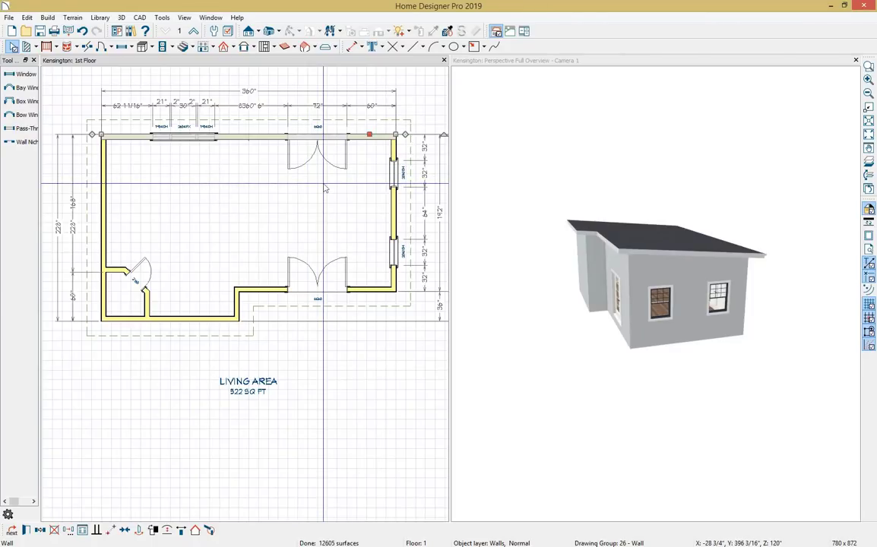
# - Create a backclipped cross section through the room looking toward the left exterior wall, and dock its view beside the floor plan
pyautogui.click(260, 32)
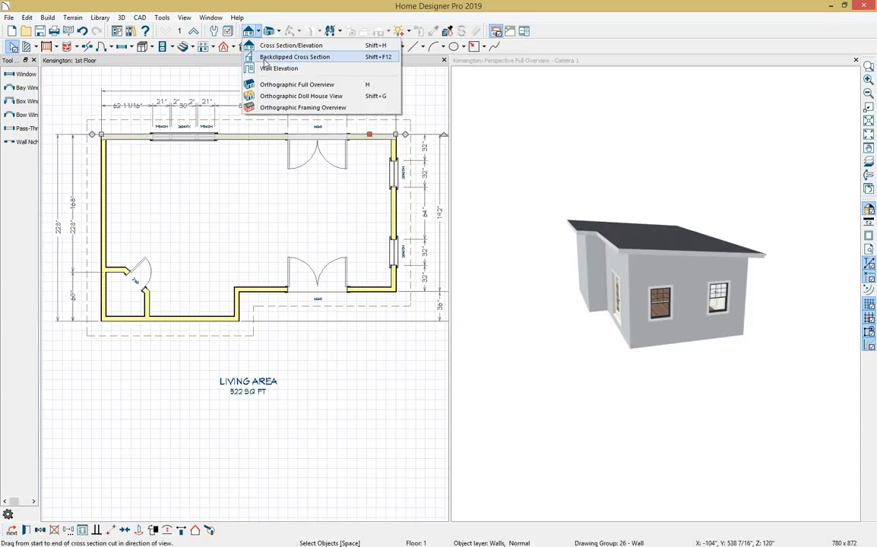
pyautogui.click(278, 57)
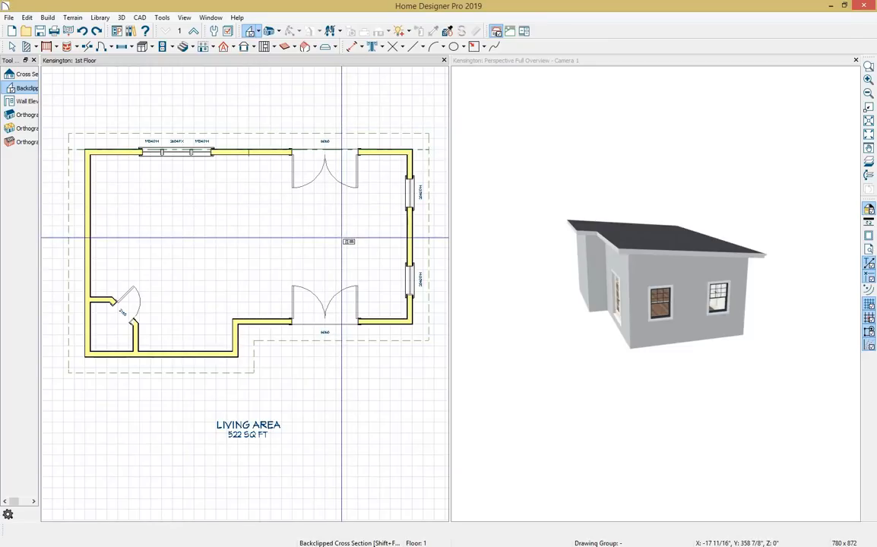
pyautogui.moveTo(341, 238); pyautogui.dragTo(325, 238)
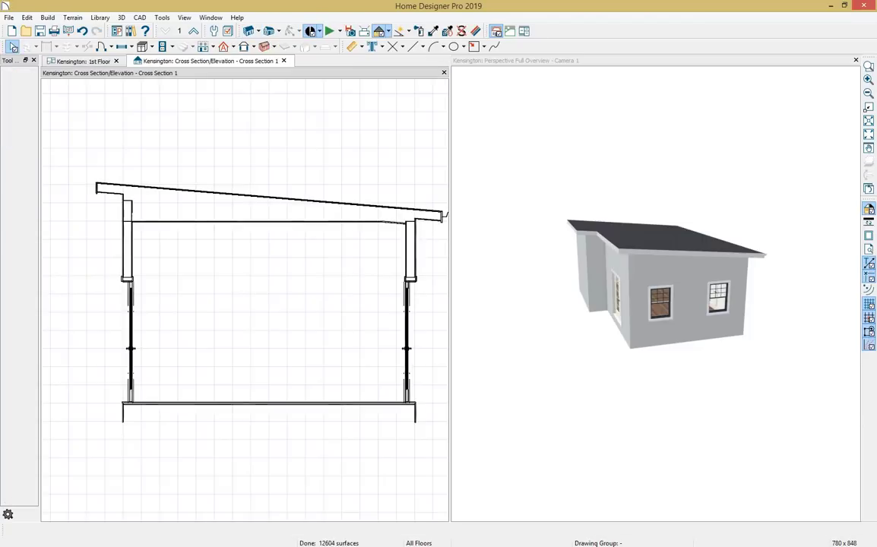
pyautogui.moveTo(203, 60); pyautogui.dragTo(689, 141)
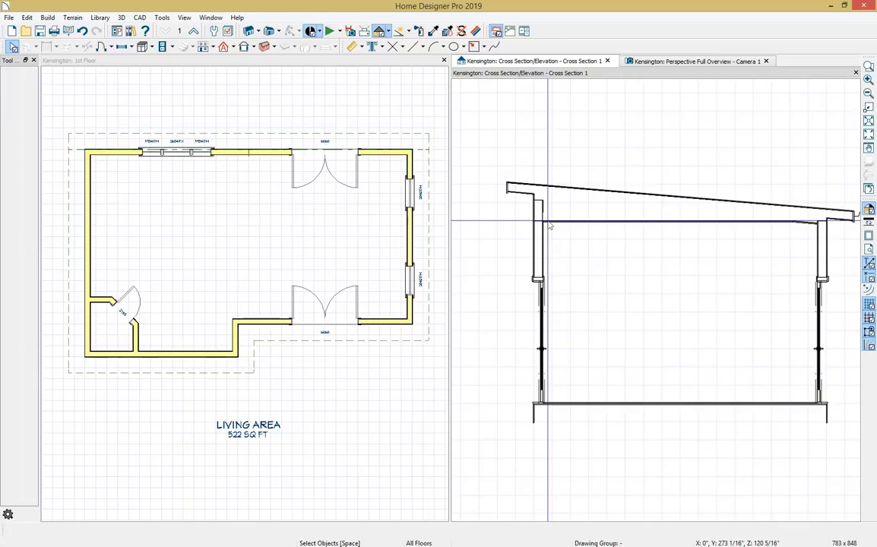
# - Set the room type of the large main room to Kitchen
pyautogui.click(309, 249)
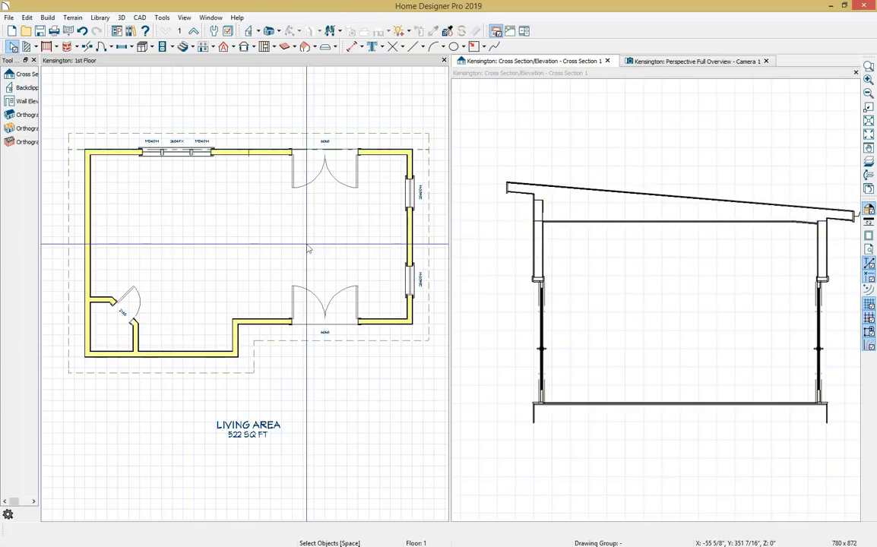
pyautogui.click(309, 249)
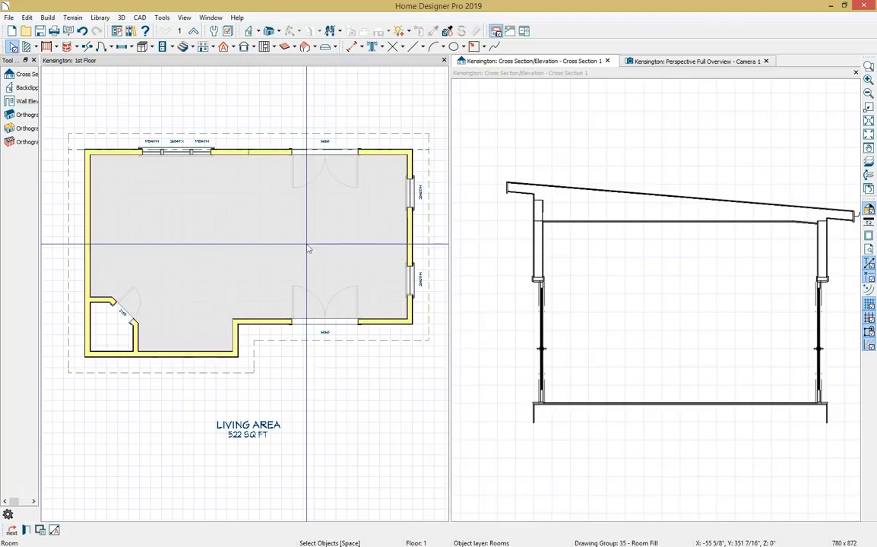
pyautogui.doubleClick(308, 249)
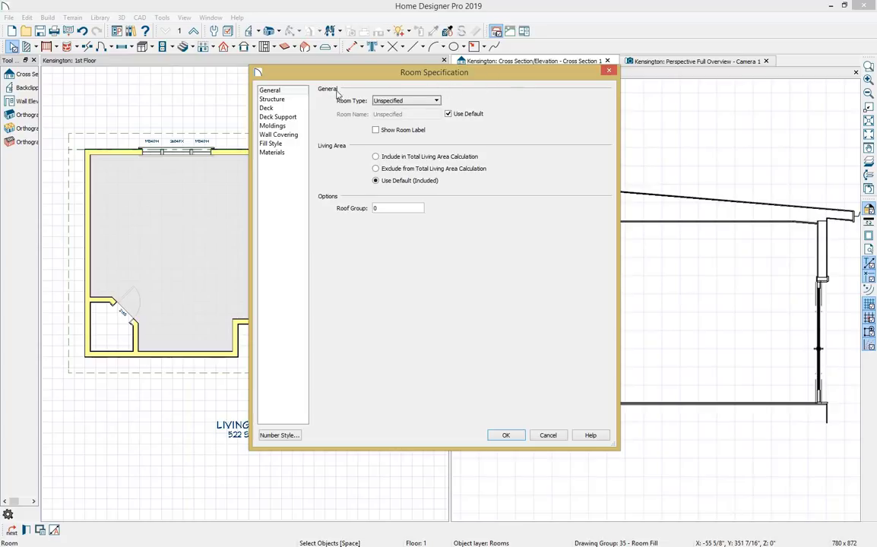
pyautogui.click(410, 102)
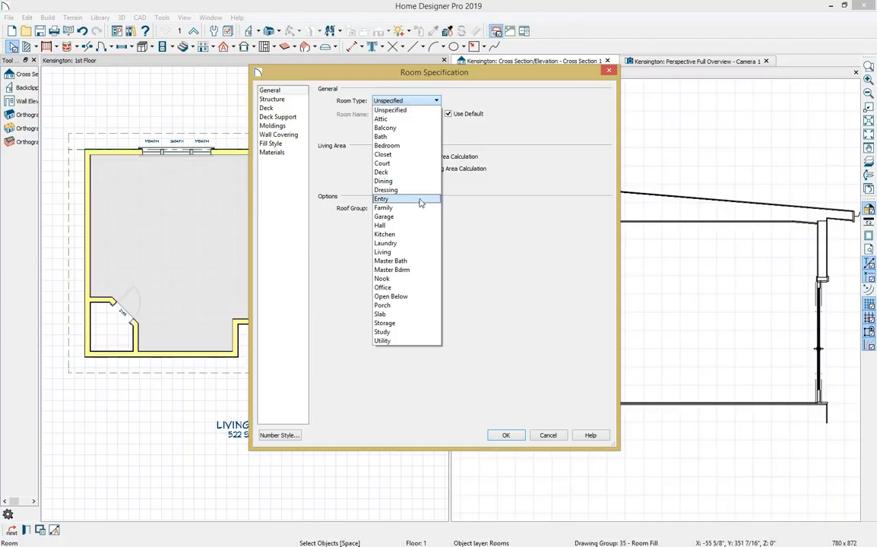
pyautogui.click(388, 234)
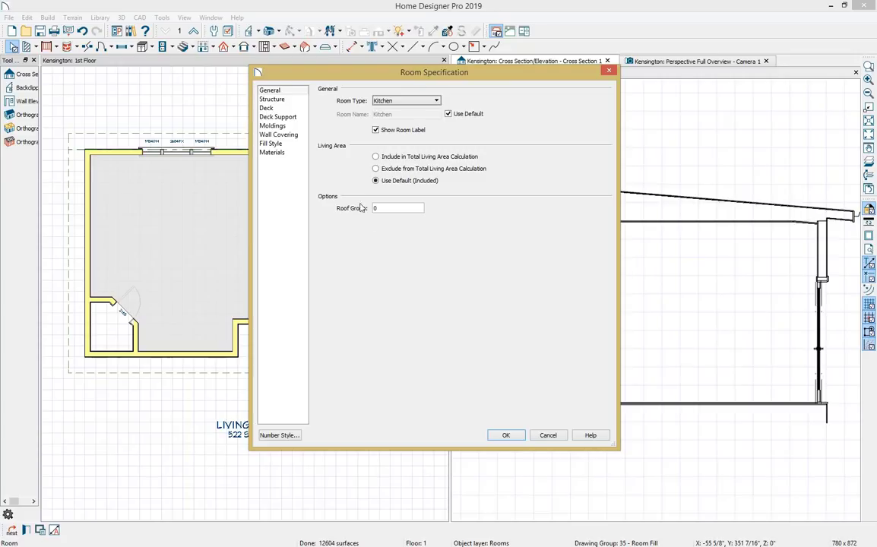
# - Review the kitchen's floor structure layers and the structure types offered for the second layer, and leave the definition without saving
pyautogui.click(290, 102)
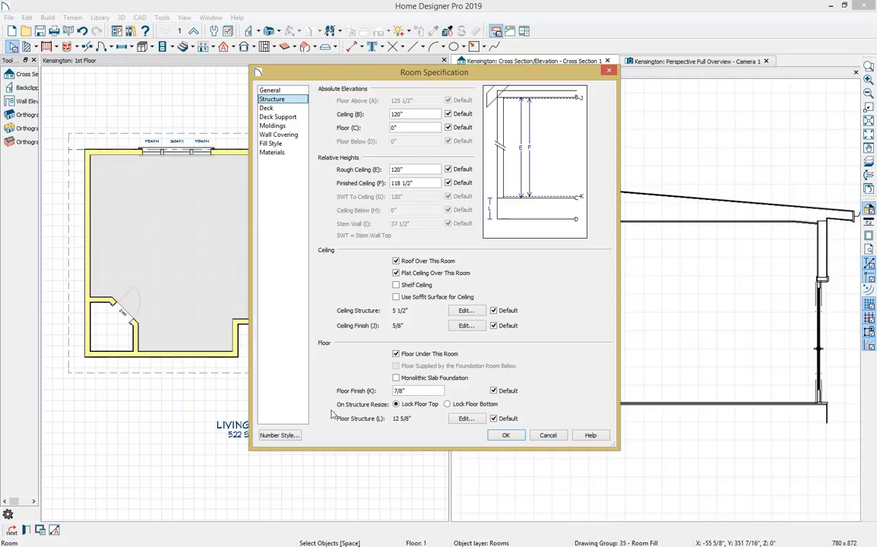
pyautogui.click(466, 419)
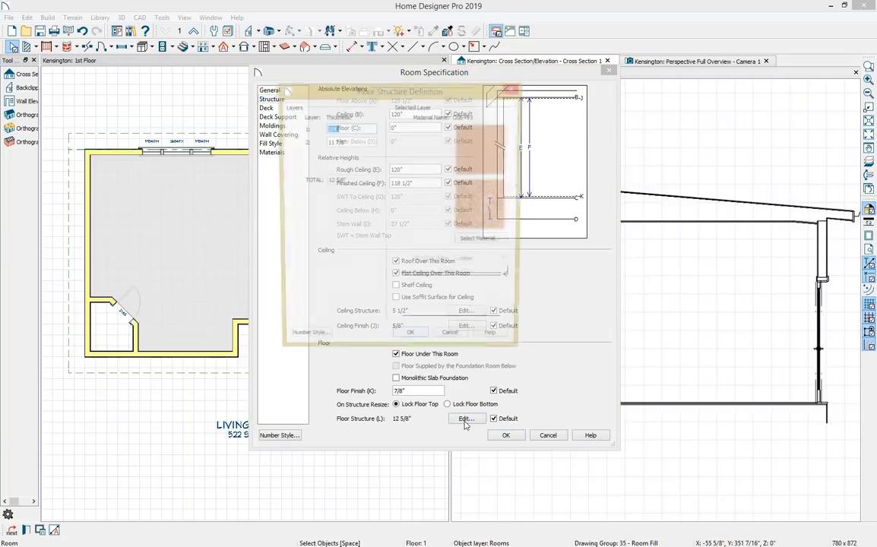
pyautogui.click(345, 141)
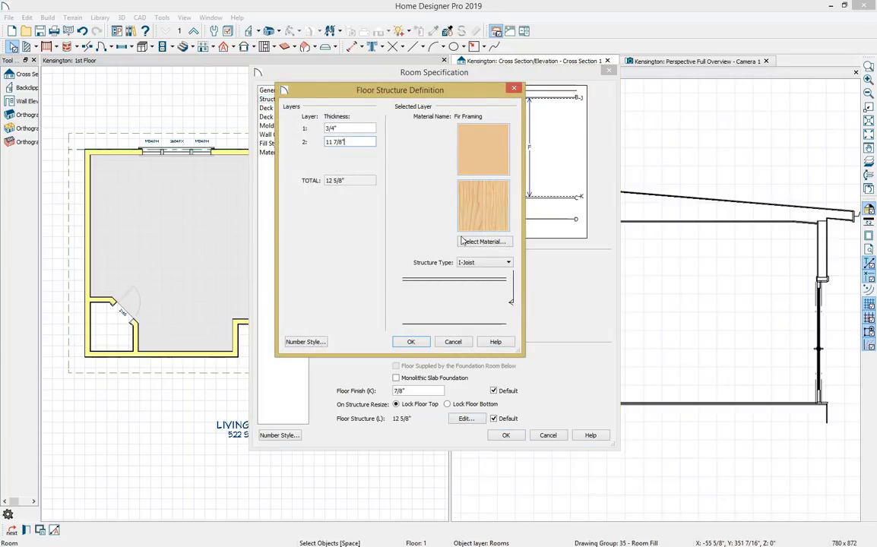
pyautogui.click(508, 262)
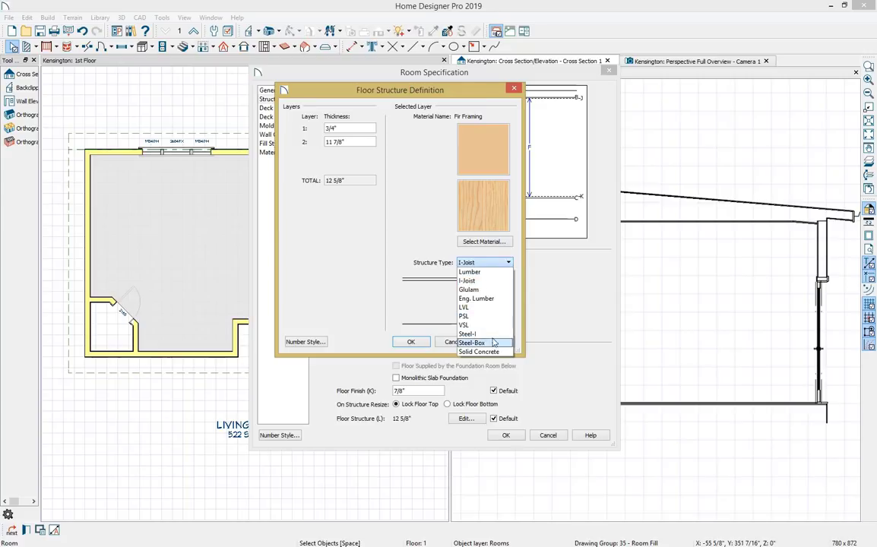
pyautogui.click(493, 280)
pyautogui.click(515, 90)
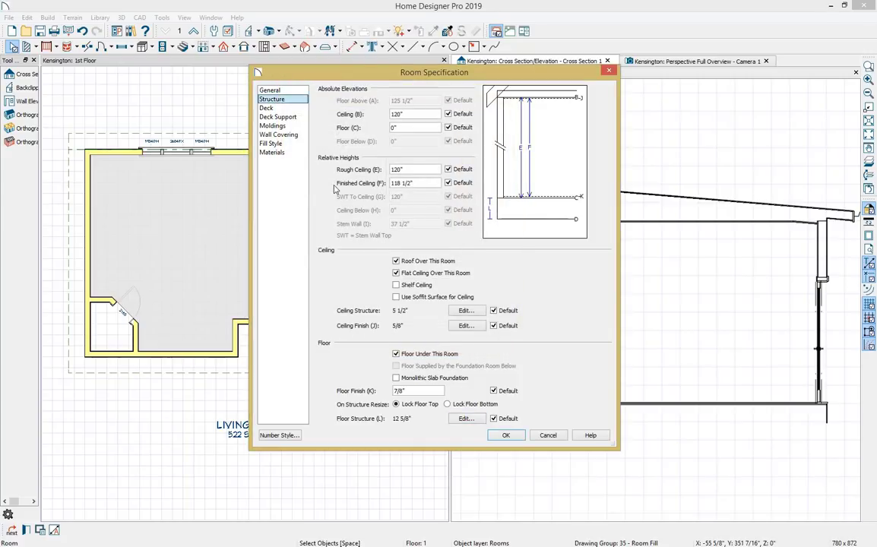
# - Turn off the flat ceiling over the kitchen and close the cross-section view
pyautogui.click(431, 274)
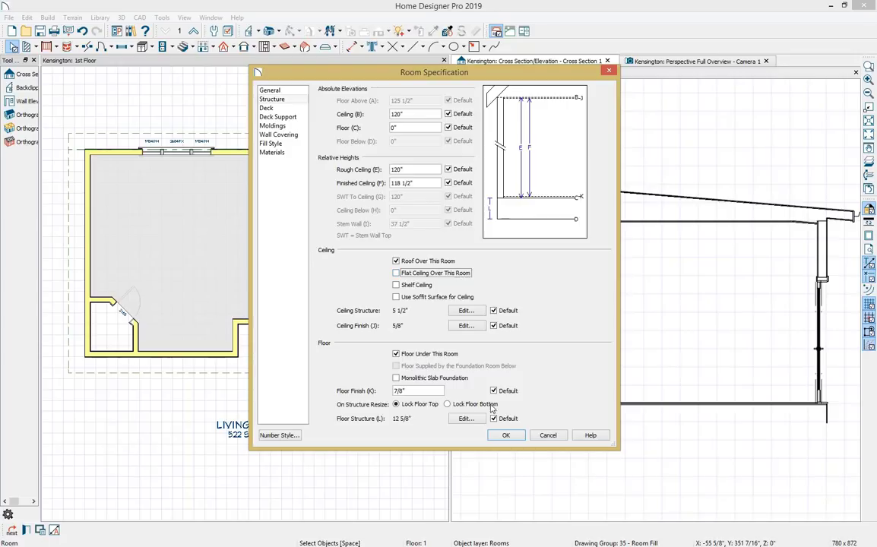
pyautogui.click(506, 436)
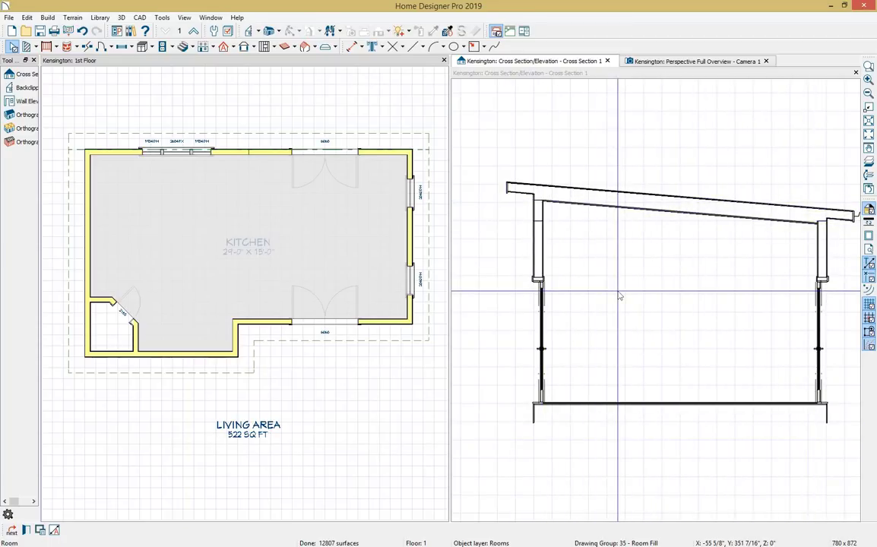
pyautogui.click(607, 61)
# - Look around the kitchen interior in 3D toward the corner closet door and the upper wall's window group
pyautogui.click(646, 299)
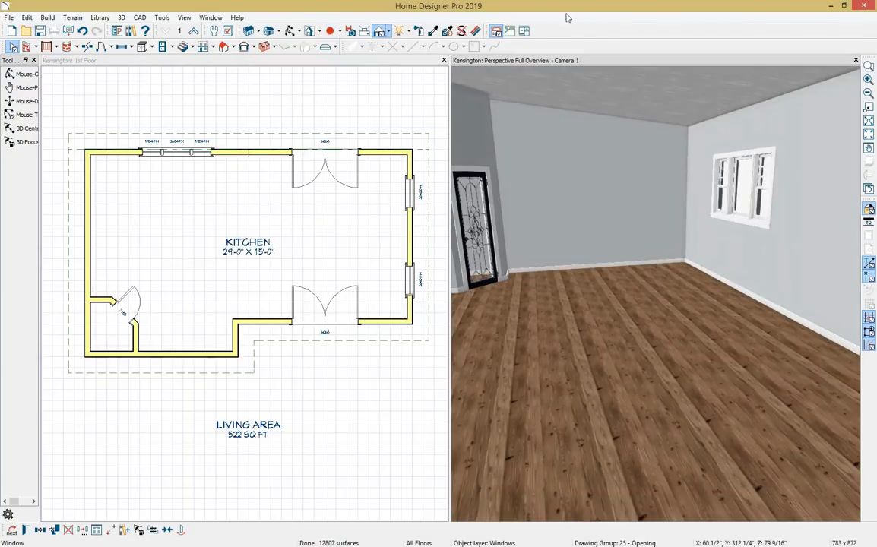
pyautogui.press('space')
pyautogui.moveTo(643, 341); pyautogui.dragTo(664, 362)
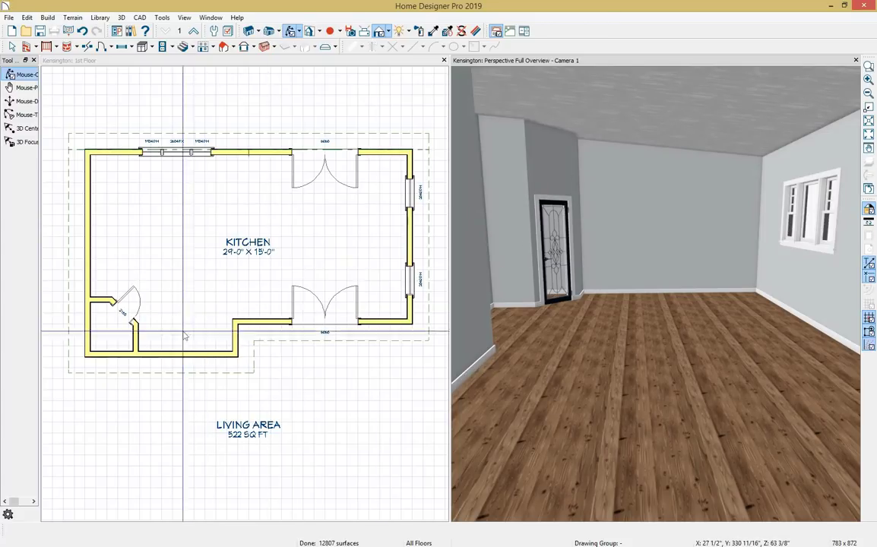
# - Give the small corner room a shelf ceiling with a finished ceiling height of 108 inches
pyautogui.click(108, 334)
pyautogui.doubleClick(108, 335)
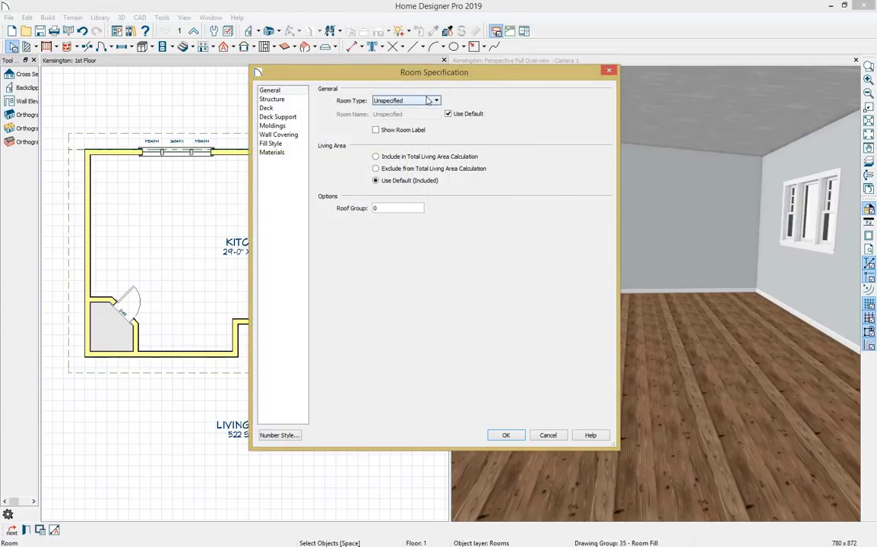
pyautogui.click(272, 99)
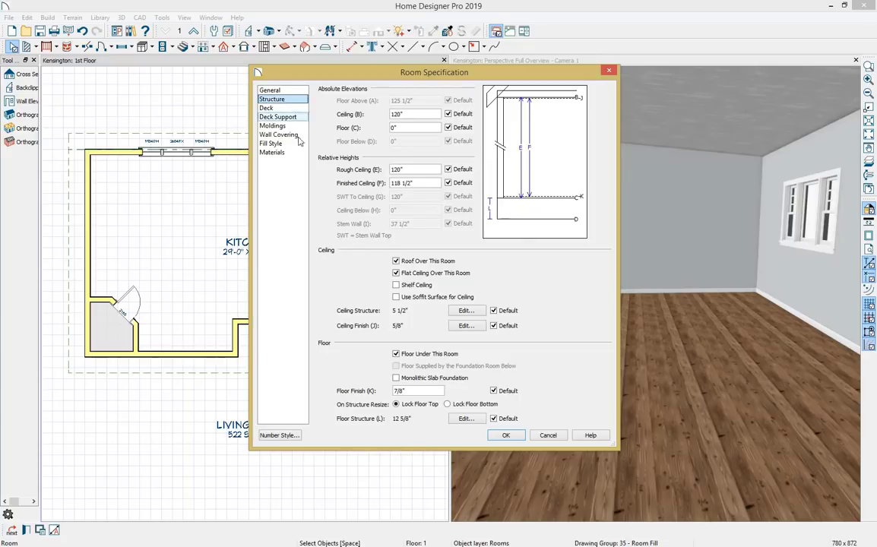
pyautogui.click(416, 287)
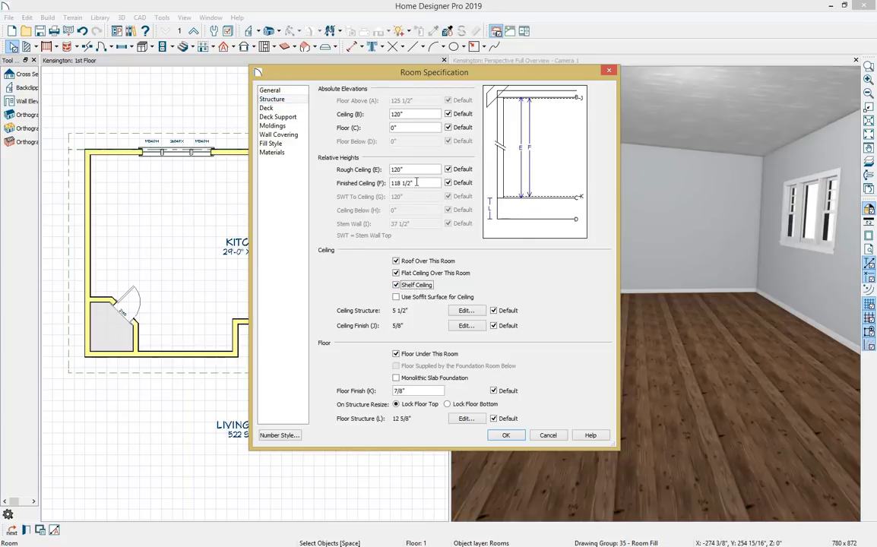
pyautogui.moveTo(430, 187); pyautogui.dragTo(351, 183)
pyautogui.write('108')
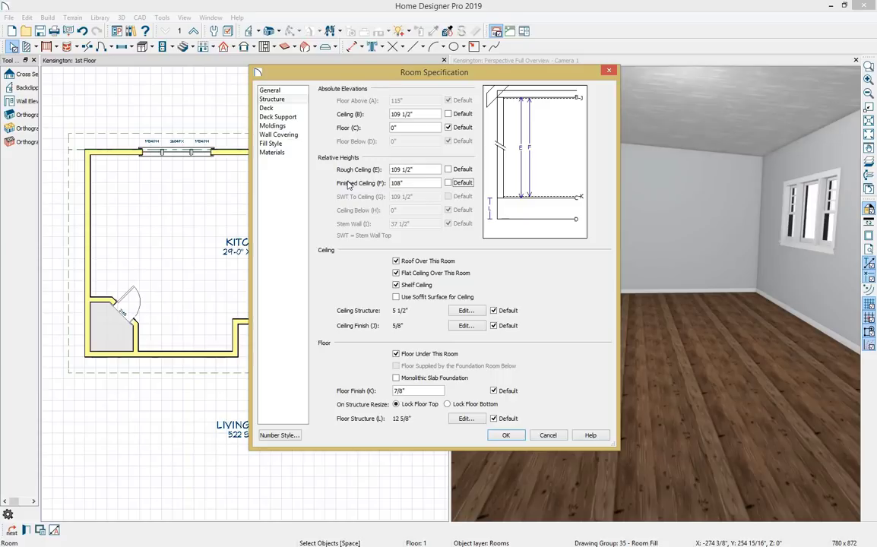
pyautogui.click(517, 439)
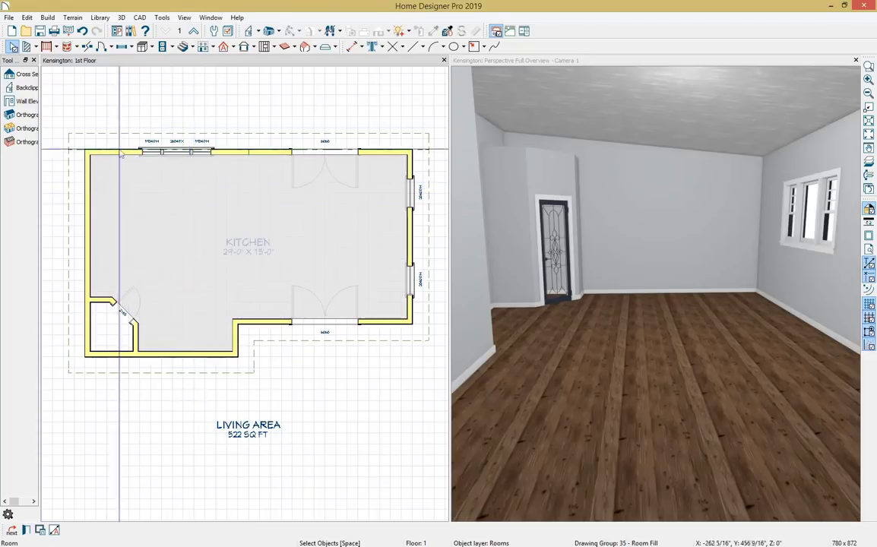
# - Place a soffit against the kitchen's upper exterior wall, to the left of the window group
pyautogui.click(142, 49)
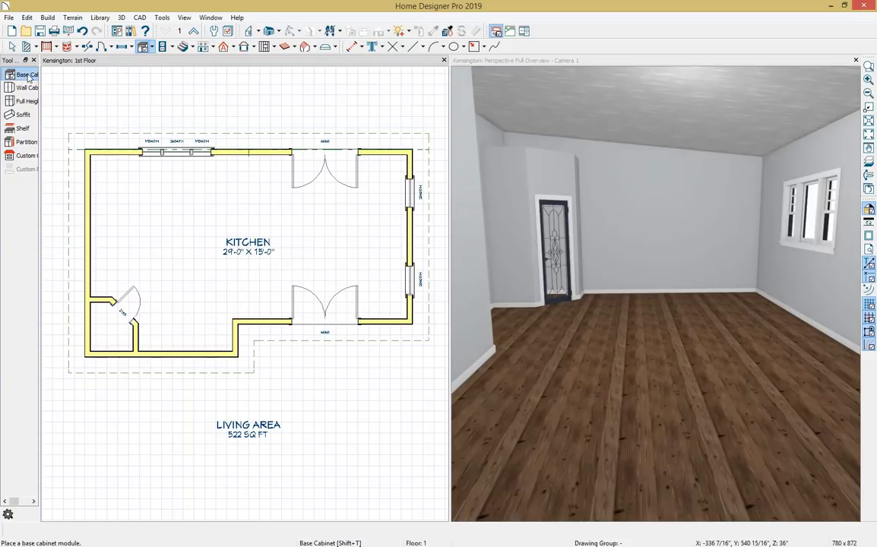
pyautogui.click(25, 115)
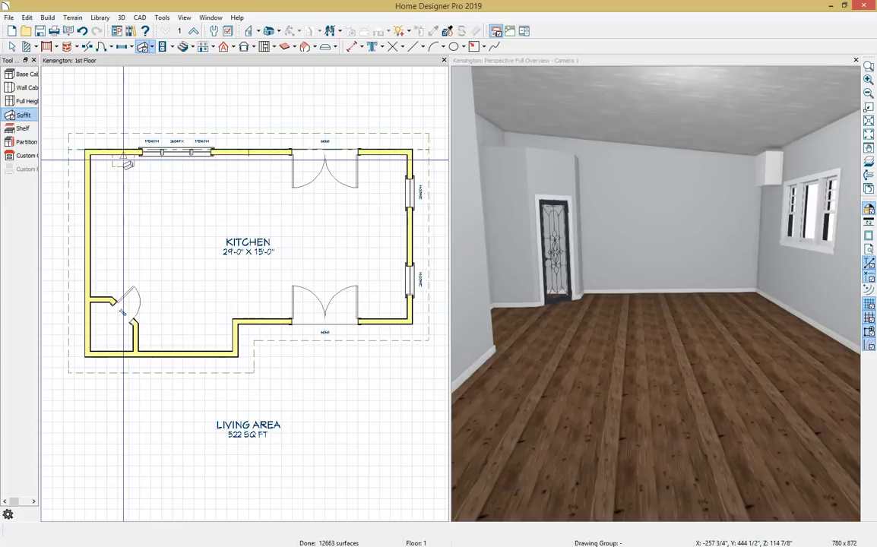
pyautogui.click(127, 167)
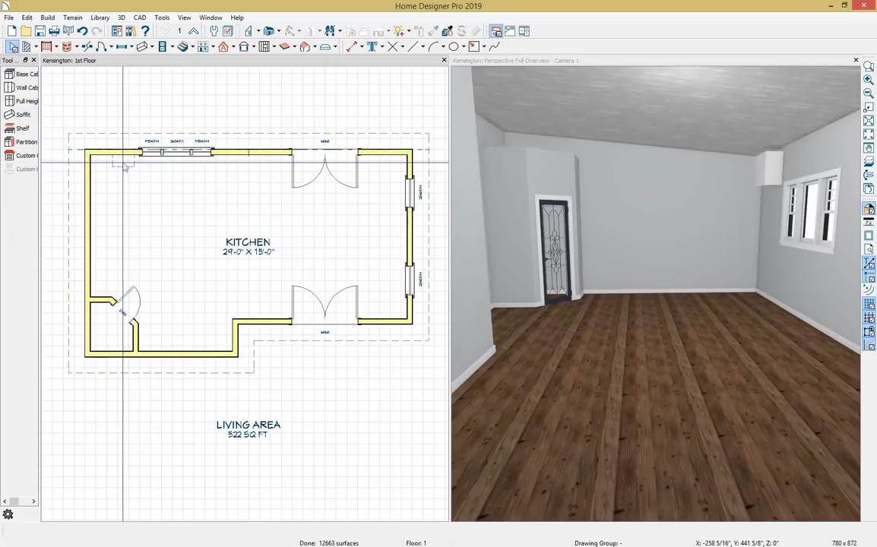
# - Set the soffit to 6 inches wide and 6 inches high, and make it a sloped soffit placed under the roof
pyautogui.click(123, 163)
pyautogui.doubleClick(124, 163)
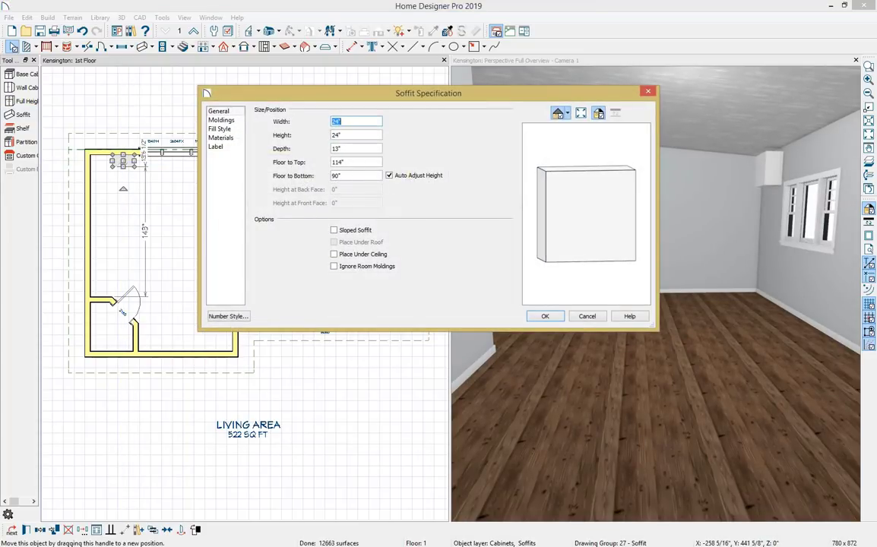
pyautogui.press('Tab')
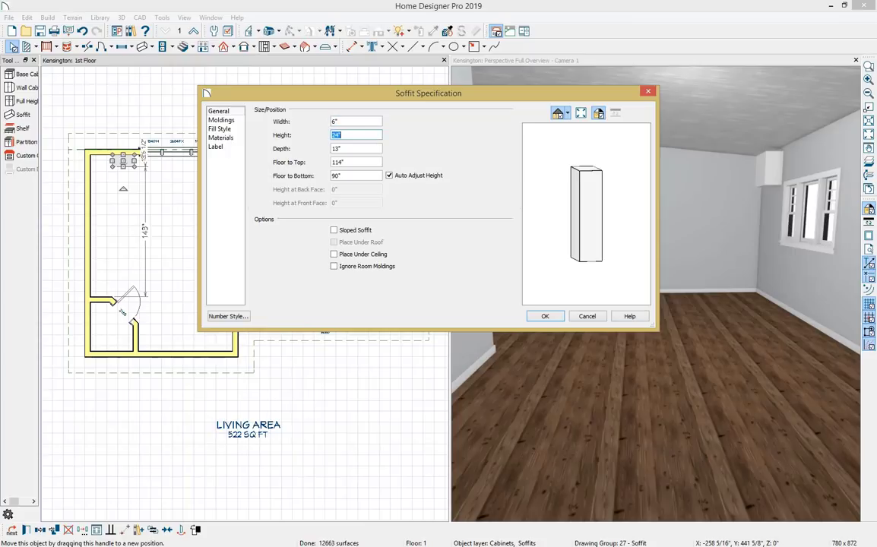
pyautogui.write('6')
pyautogui.press('Tab')
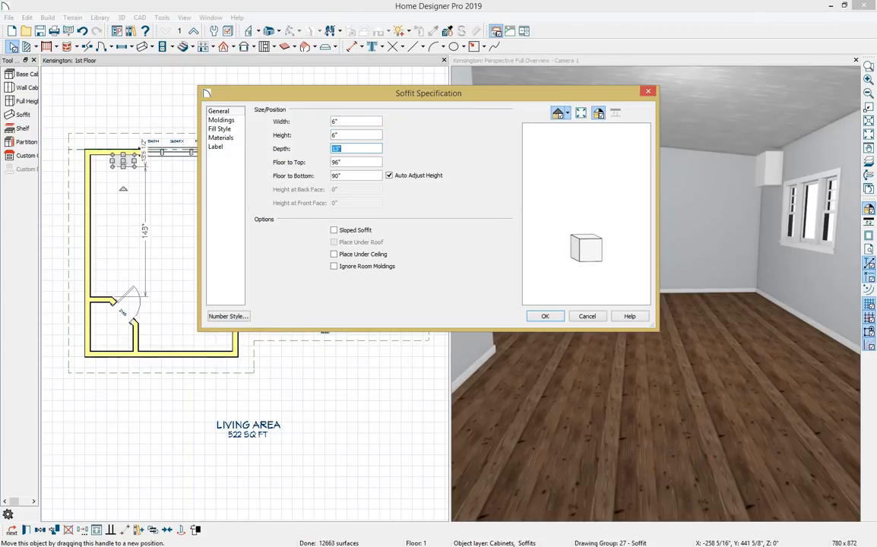
pyautogui.click(347, 231)
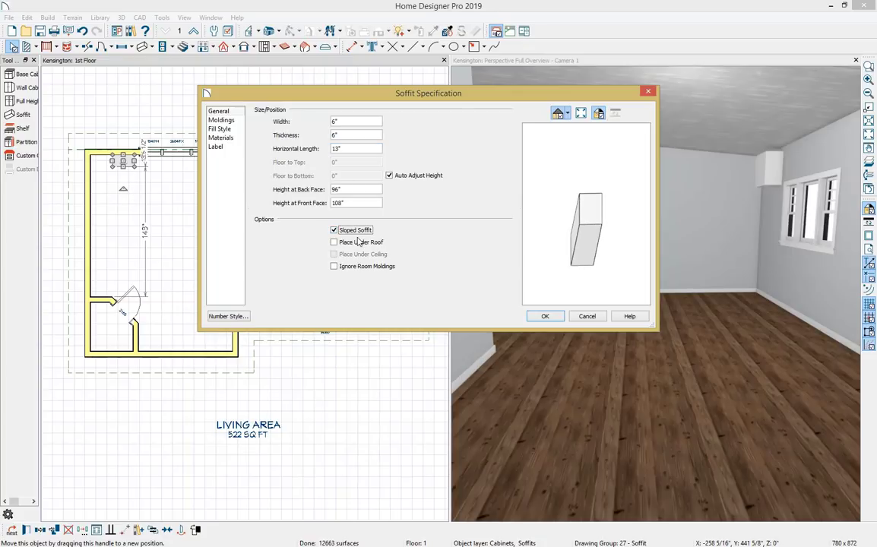
pyautogui.click(349, 243)
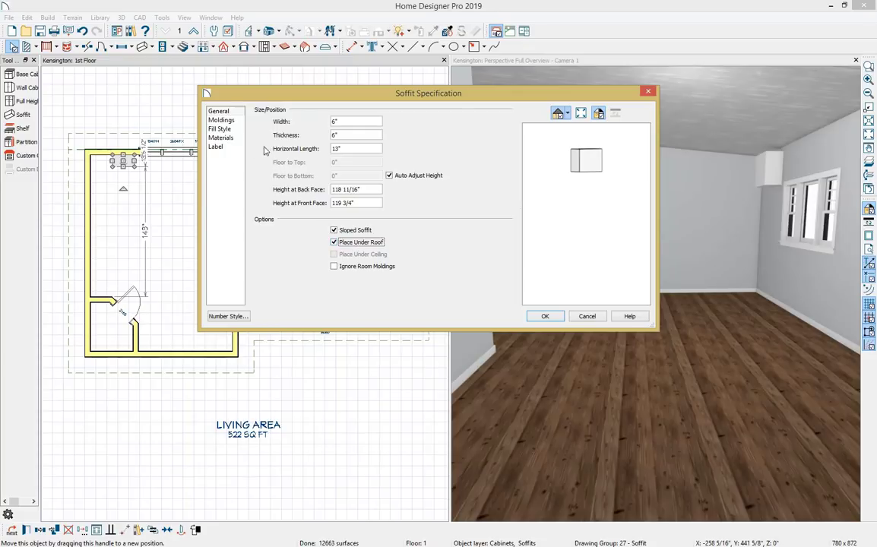
# - Assign the Red Oak - Rustic material to the soffit and apply its specification
pyautogui.click(222, 137)
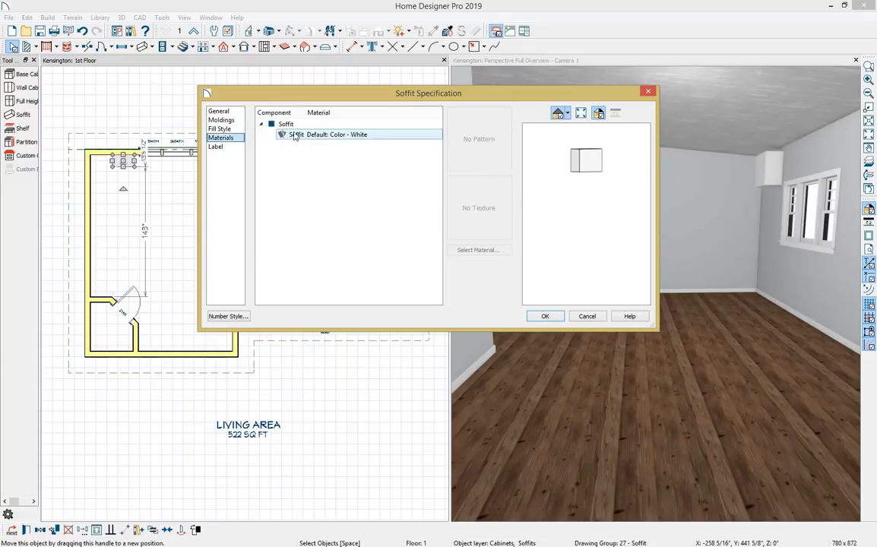
pyautogui.click(377, 137)
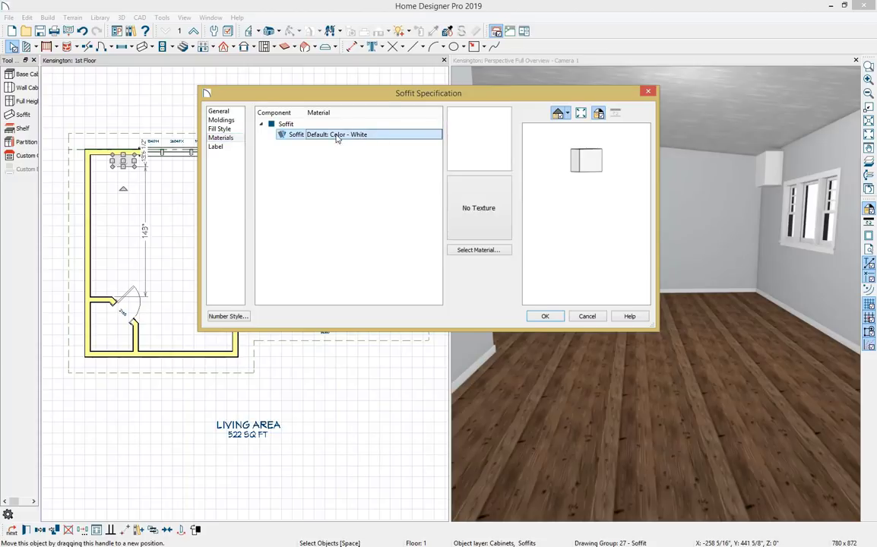
pyautogui.click(478, 251)
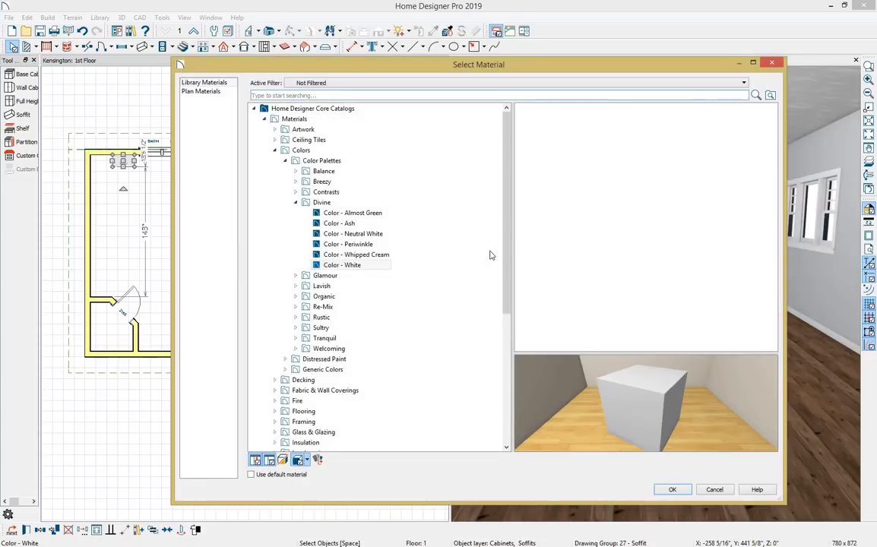
pyautogui.click(258, 97)
pyautogui.write('red oak')
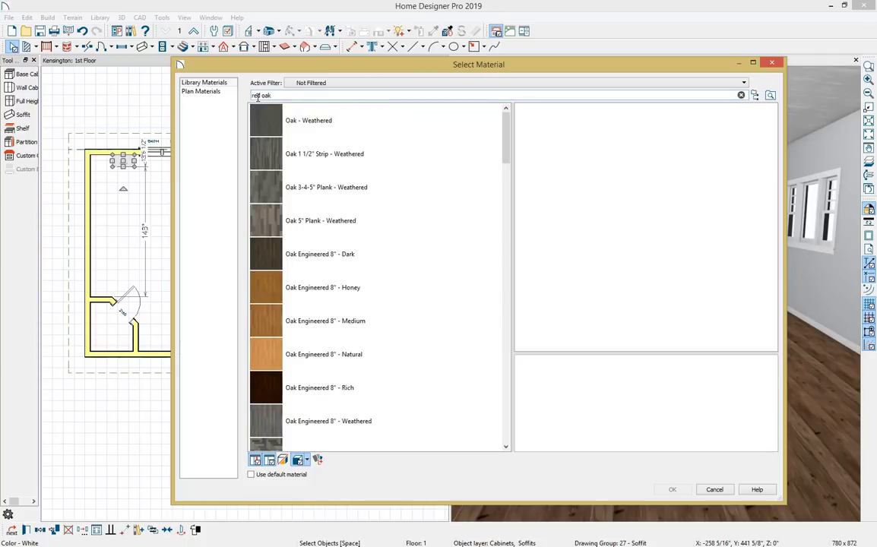
pyautogui.scroll(-2, 401, 244)
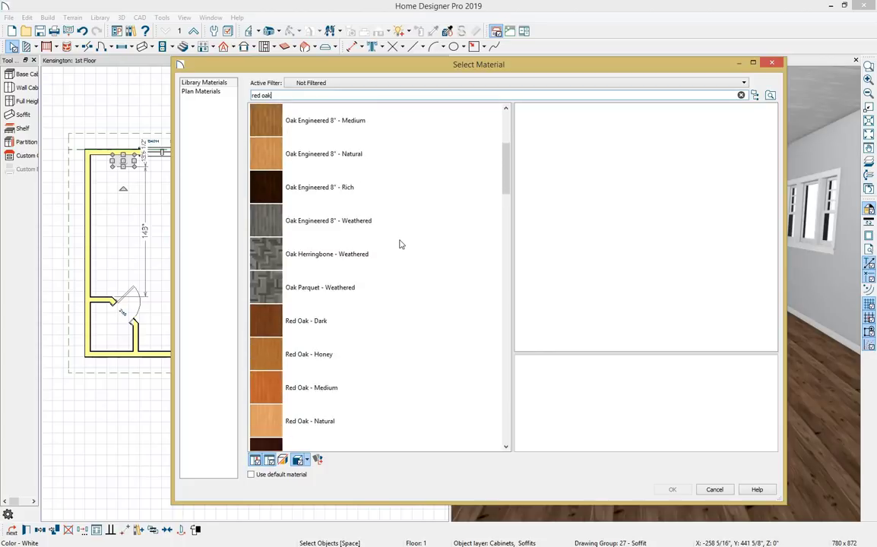
pyautogui.scroll(-2, 401, 244)
pyautogui.click(260, 288)
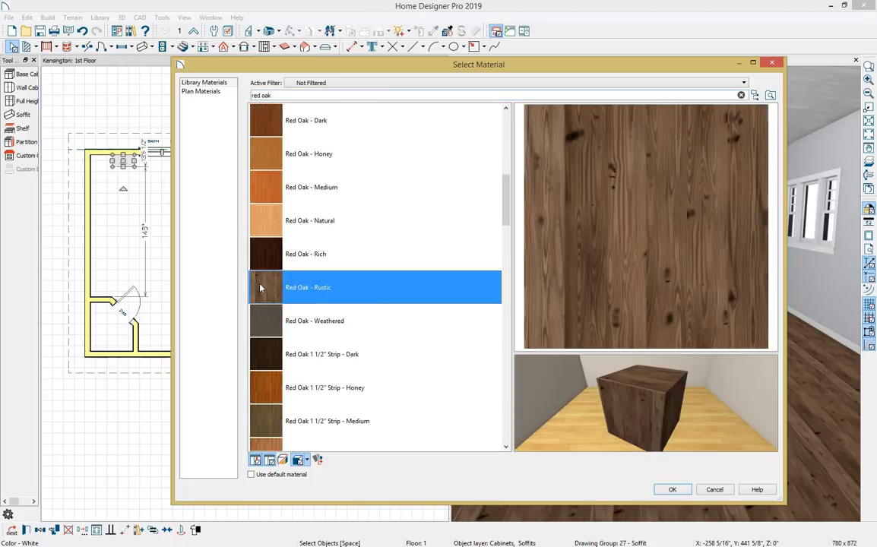
pyautogui.click(672, 490)
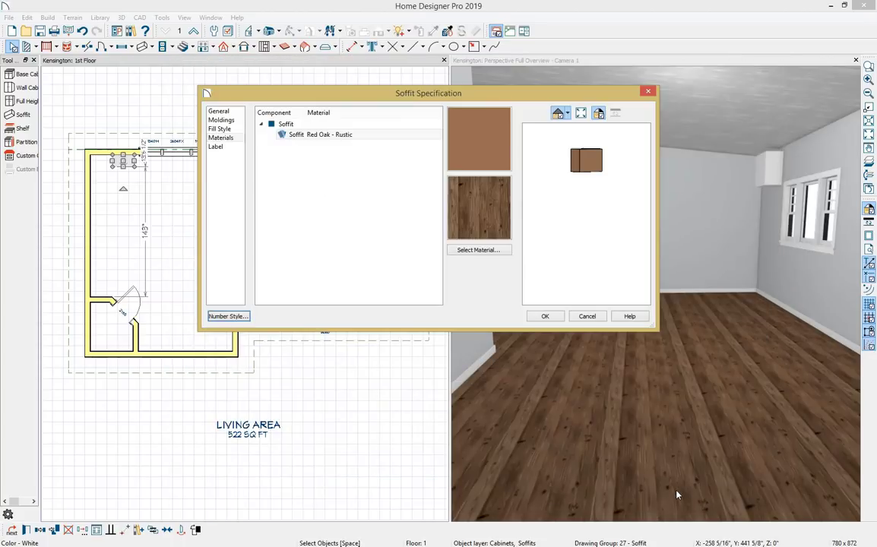
pyautogui.click(547, 316)
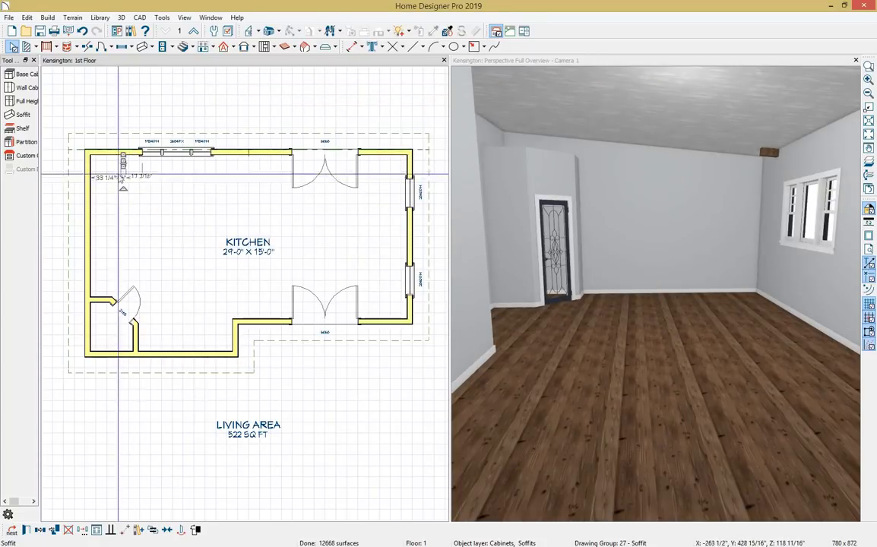
# - Position the soffit beam 48 inches from the kitchen's left exterior wall and stretch it across to the lower exterior wall
pyautogui.click(106, 181)
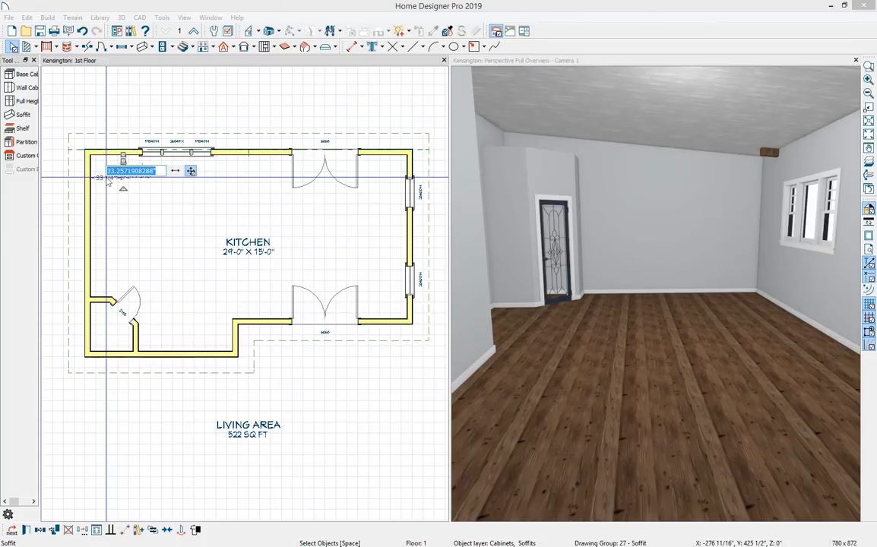
pyautogui.write('48')
pyautogui.press('Return')
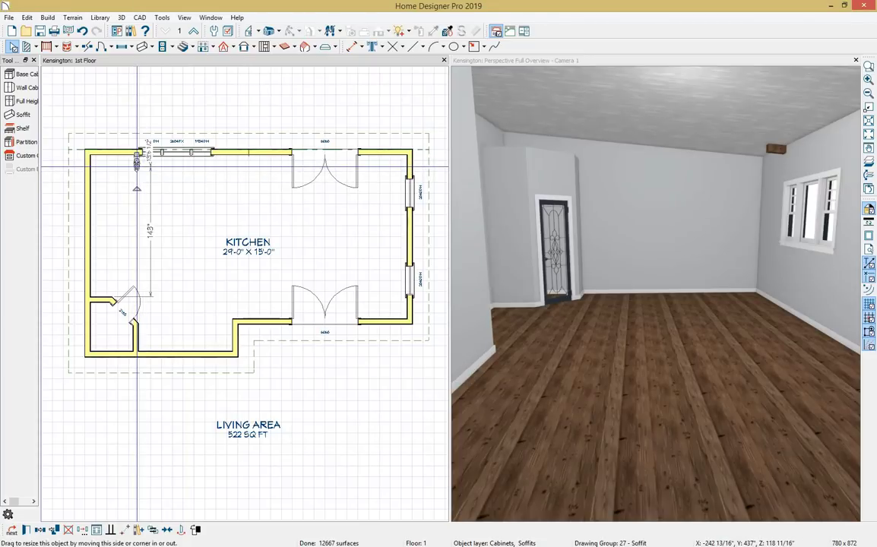
pyautogui.moveTo(135, 168); pyautogui.dragTo(138, 351)
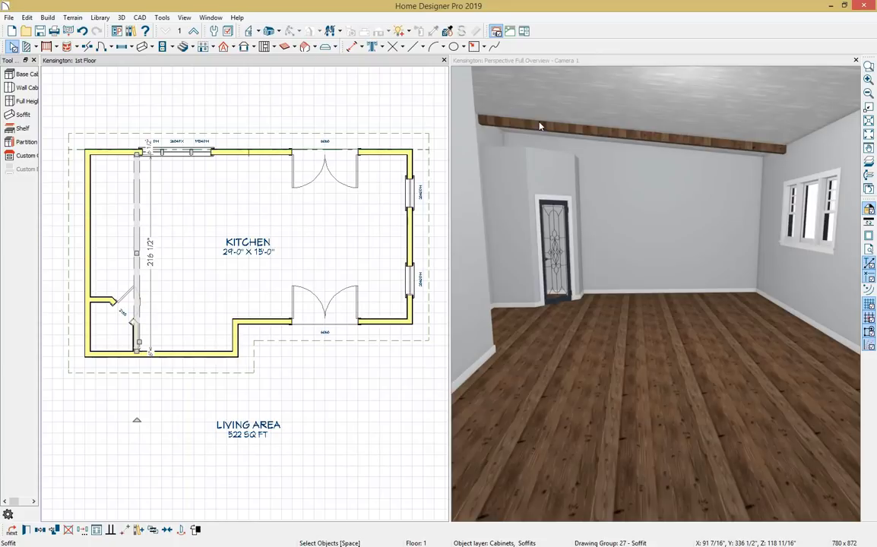
# - Search the library for "red oak" and locate Red Oak - Rustic within its catalog folder
pyautogui.click(130, 32)
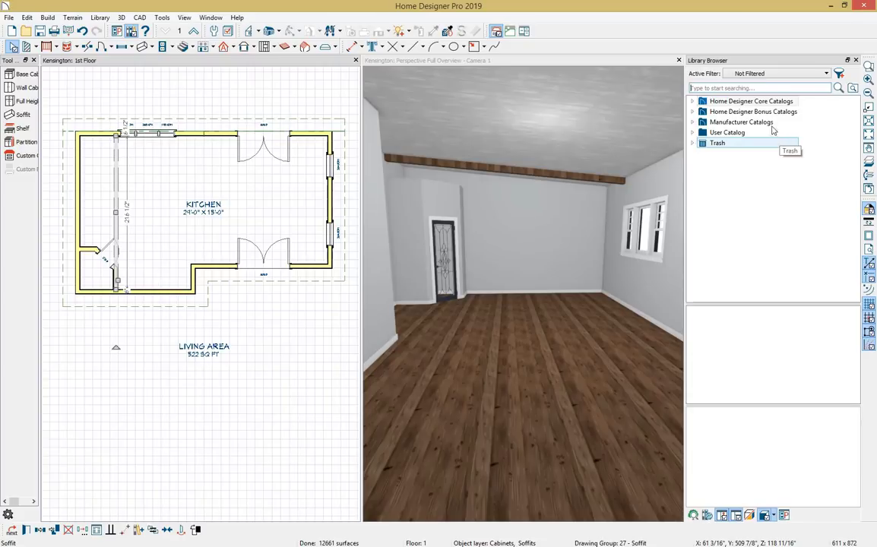
pyautogui.write('re')
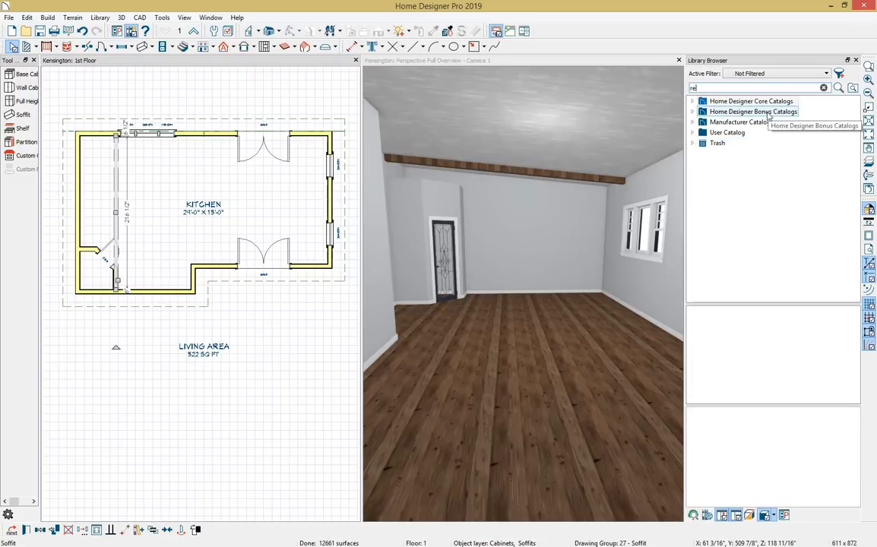
pyautogui.write('d oak')
pyautogui.press('Return')
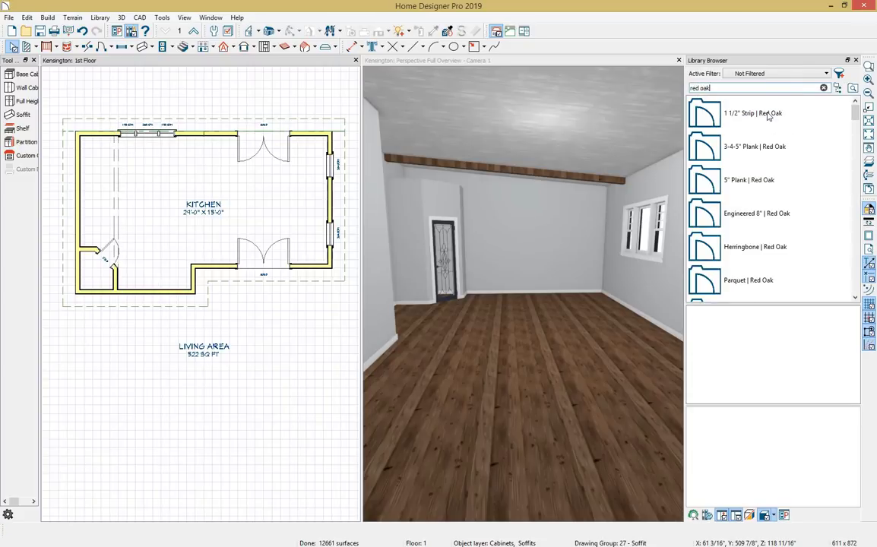
pyautogui.scroll(-5, 770, 180)
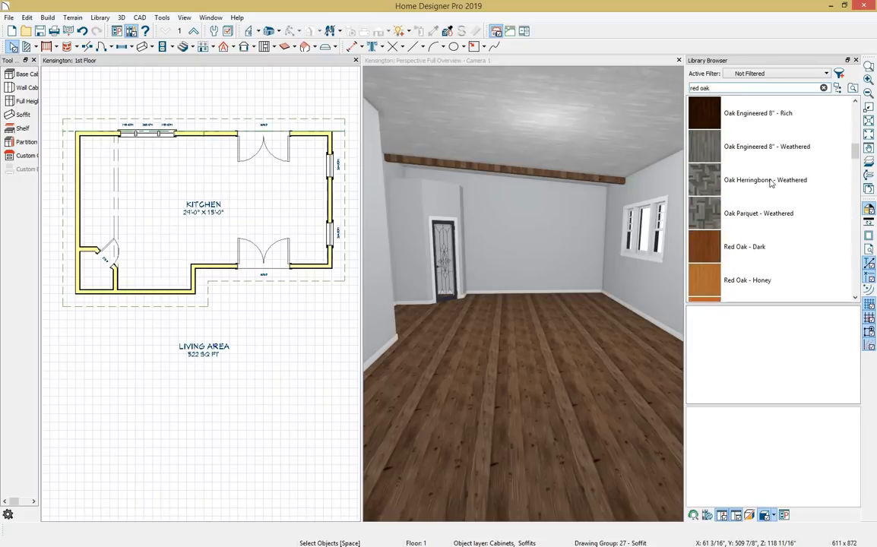
pyautogui.scroll(-4, 770, 180)
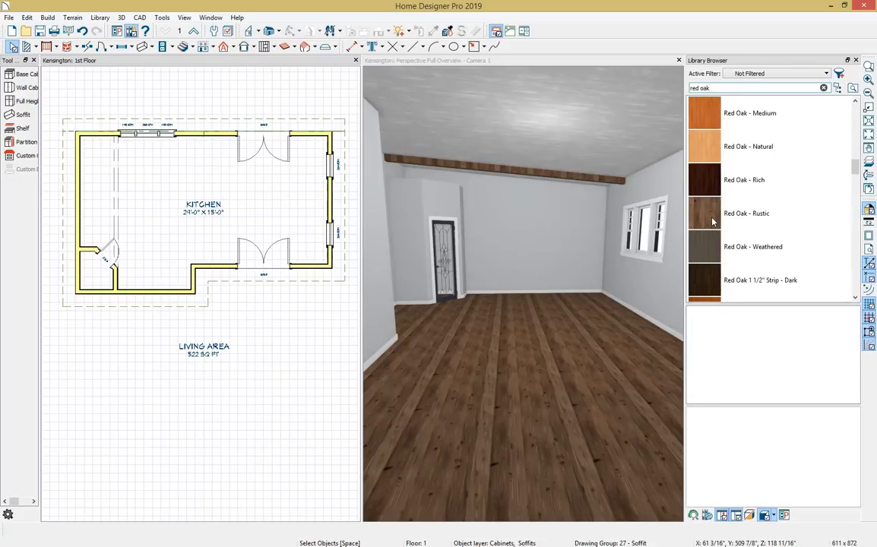
pyautogui.click(713, 221)
pyautogui.click(744, 225)
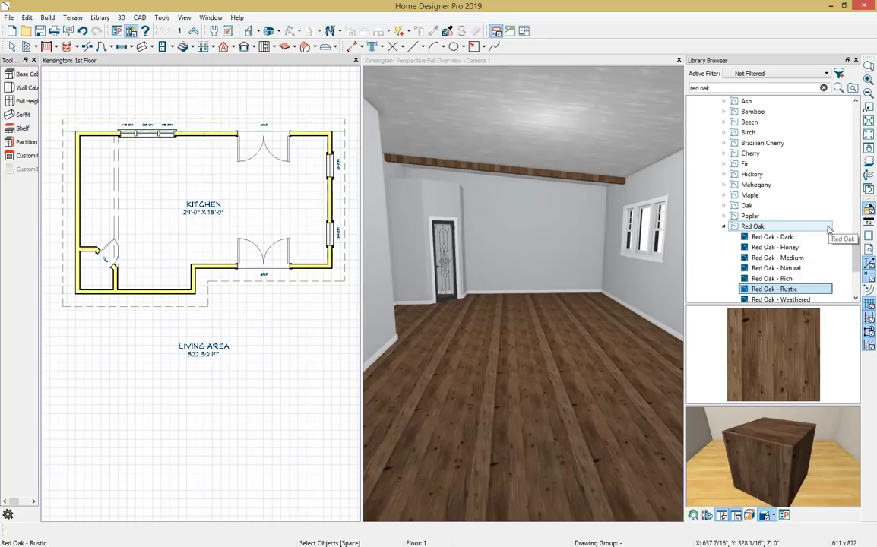
# - Copy Red Oak - Rustic from the core catalog into the user catalog's Kensington Kitchen folder
pyautogui.scroll(2, 829, 228)
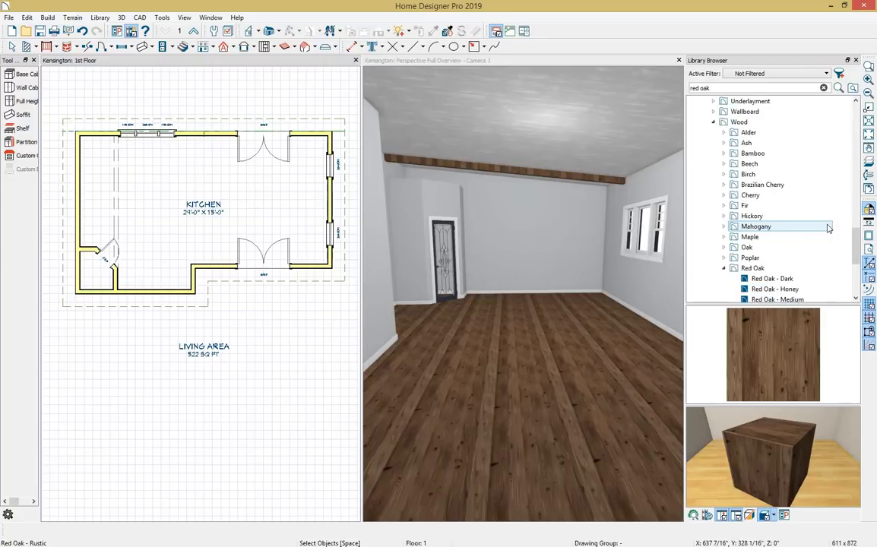
pyautogui.scroll(-3, 828, 228)
pyautogui.scroll(-1, 828, 228)
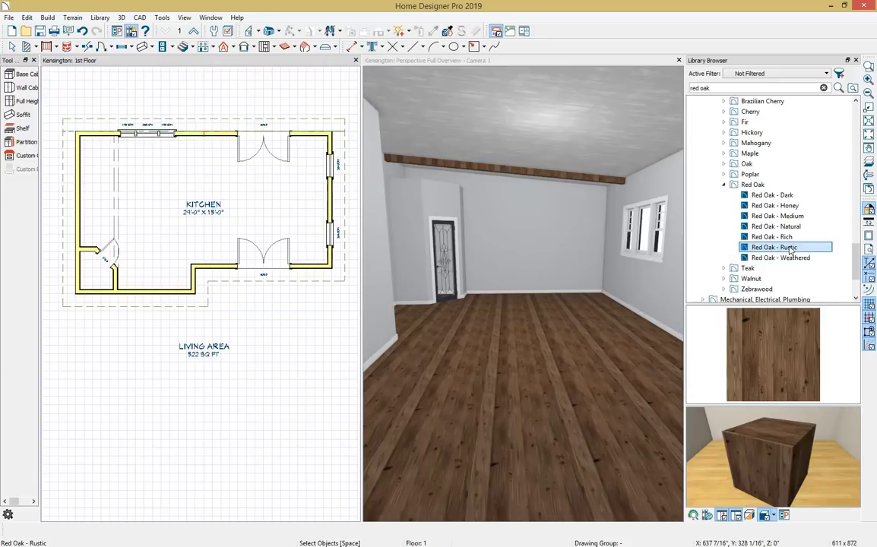
pyautogui.rightClick(791, 248)
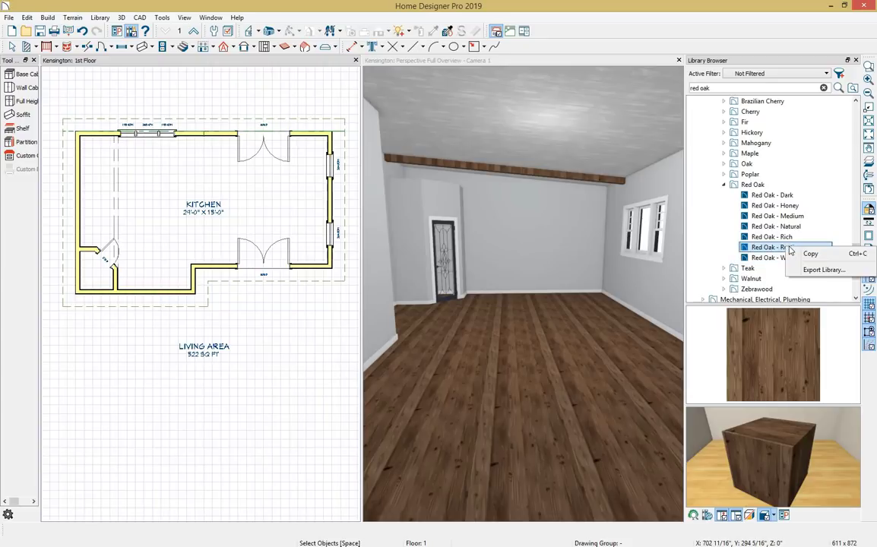
pyautogui.click(830, 255)
pyautogui.scroll(-3, 745, 259)
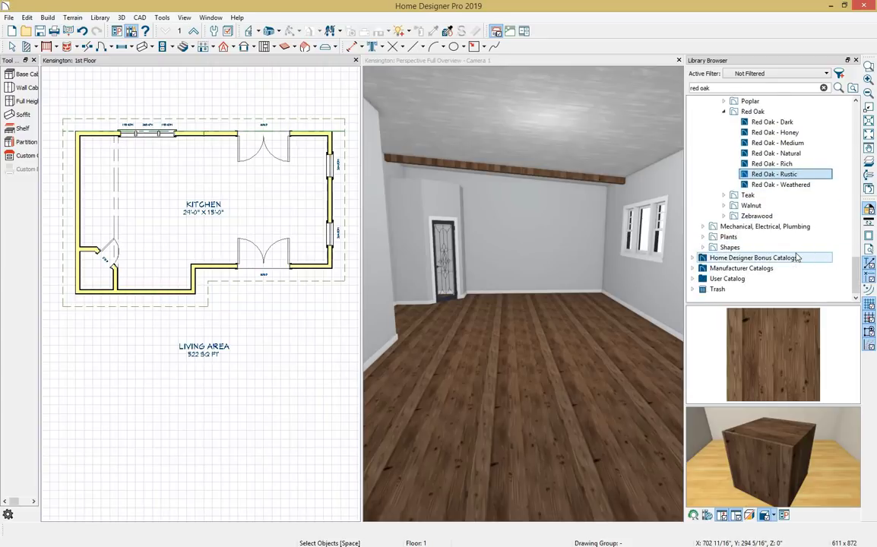
pyautogui.click(726, 279)
pyautogui.click(703, 279)
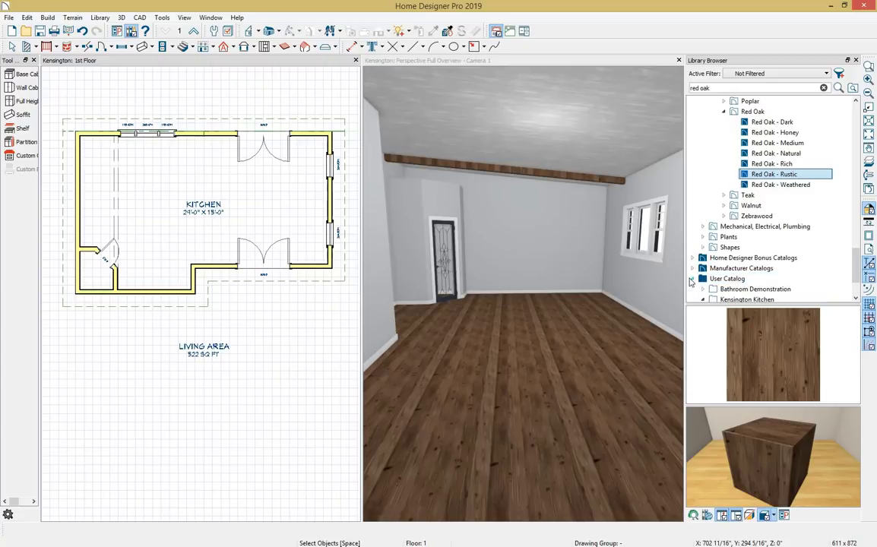
pyautogui.click(703, 299)
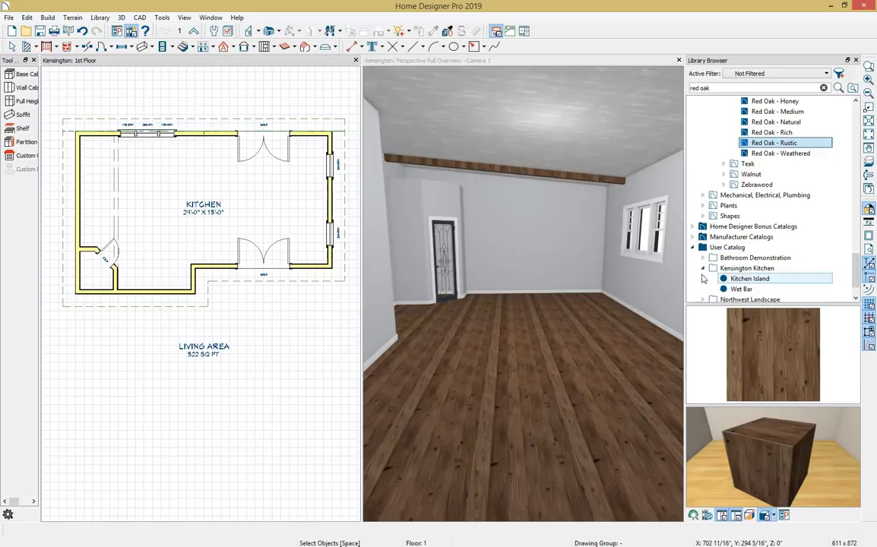
pyautogui.rightClick(743, 274)
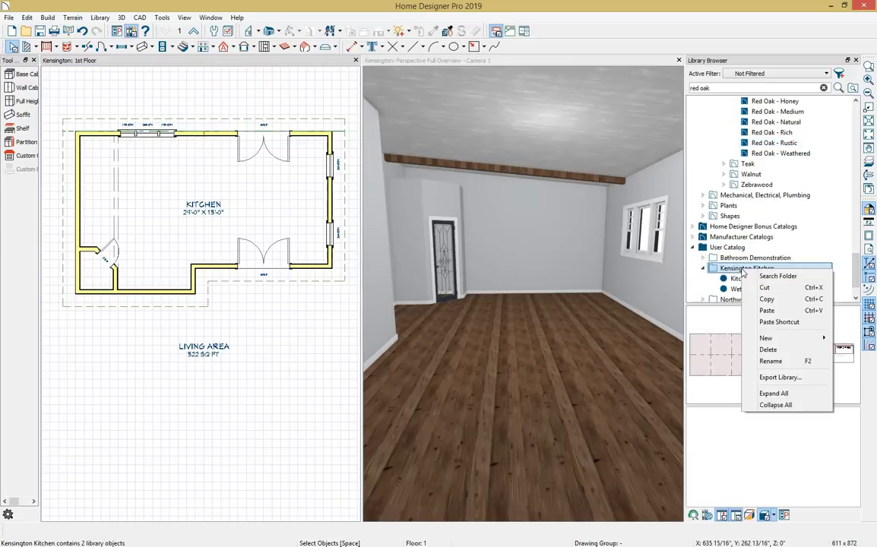
pyautogui.click(767, 310)
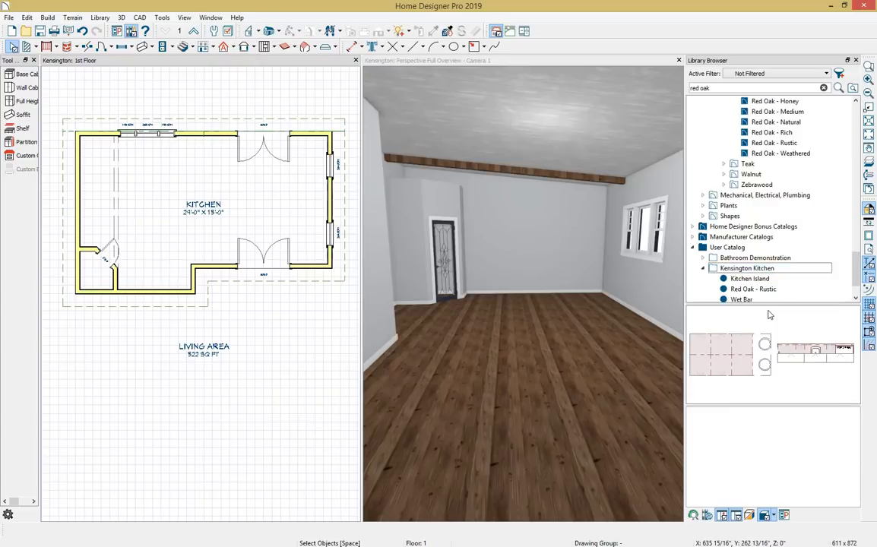
# - Open the user catalog's copy of Red Oak - Rustic for editing and name it Red Oak - Rustic 90
pyautogui.scroll(-2, 810, 268)
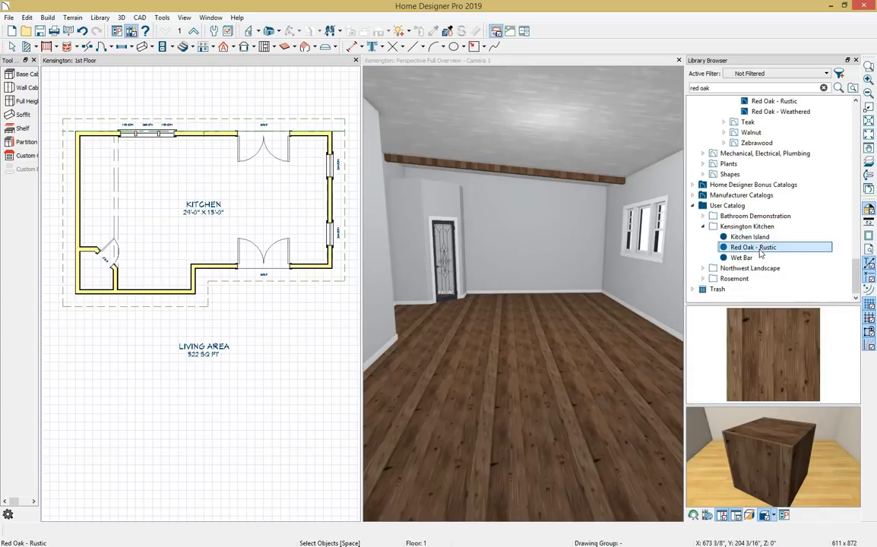
pyautogui.rightClick(761, 251)
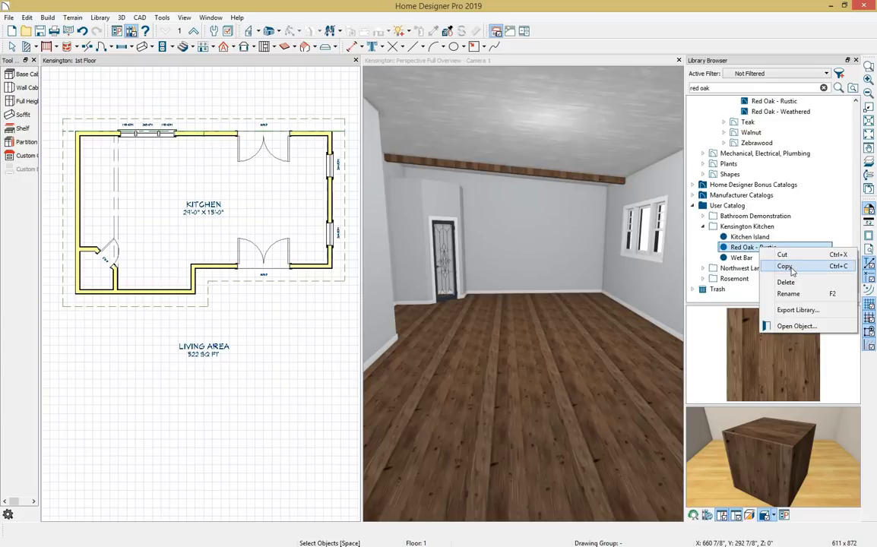
pyautogui.click(790, 325)
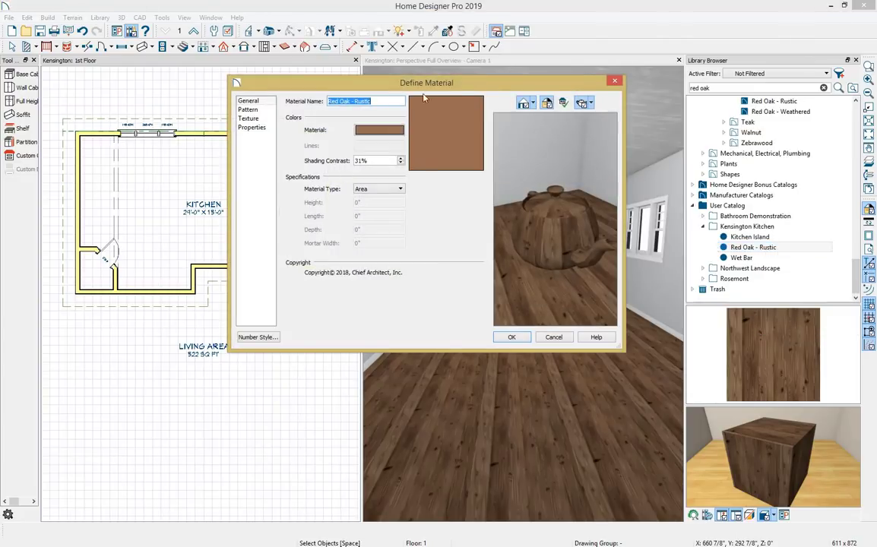
pyautogui.click(385, 101)
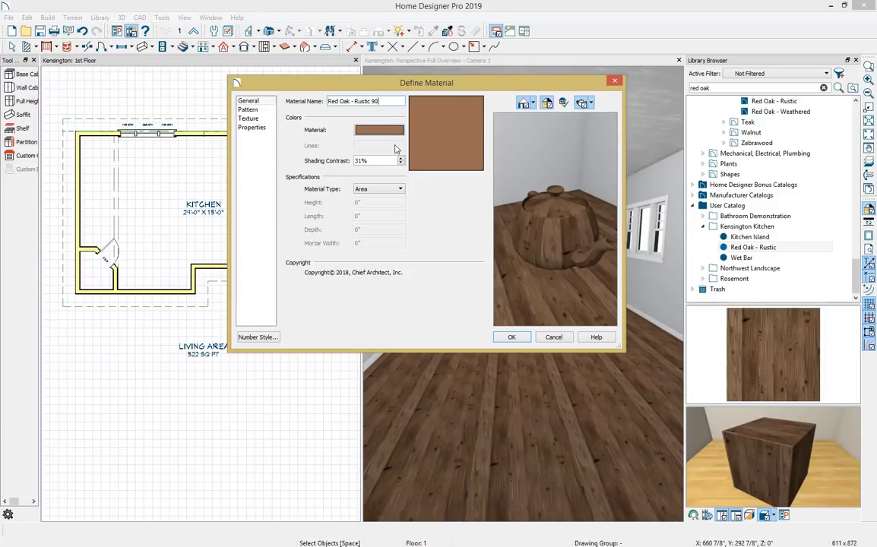
# - Set the texture angle of the Red Oak - Rustic 90 material to 90 degrees and save the material
pyautogui.click(251, 120)
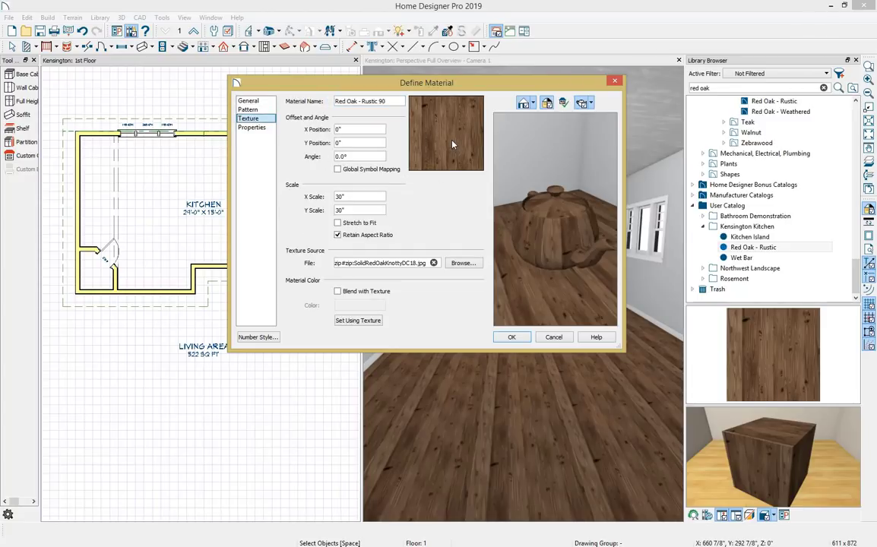
pyautogui.click(340, 157)
pyautogui.write('9')
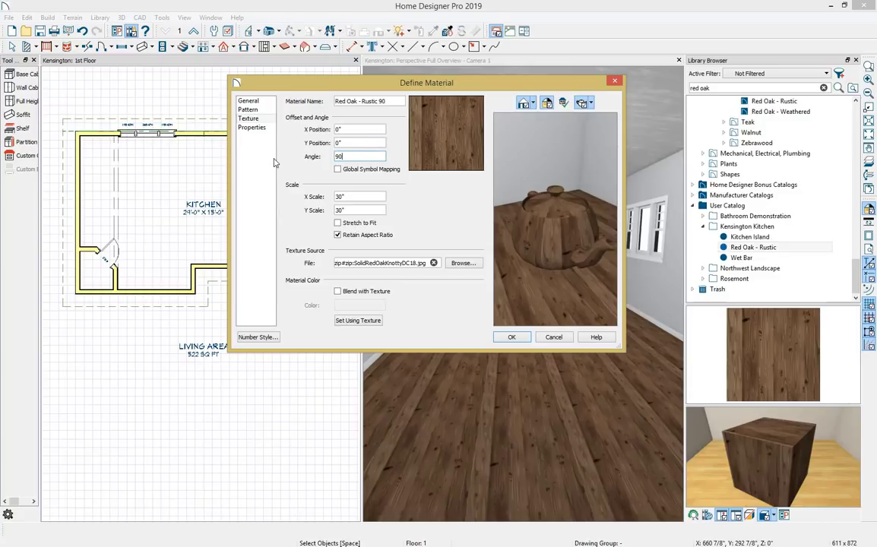
pyautogui.write('0')
pyautogui.press('Tab')
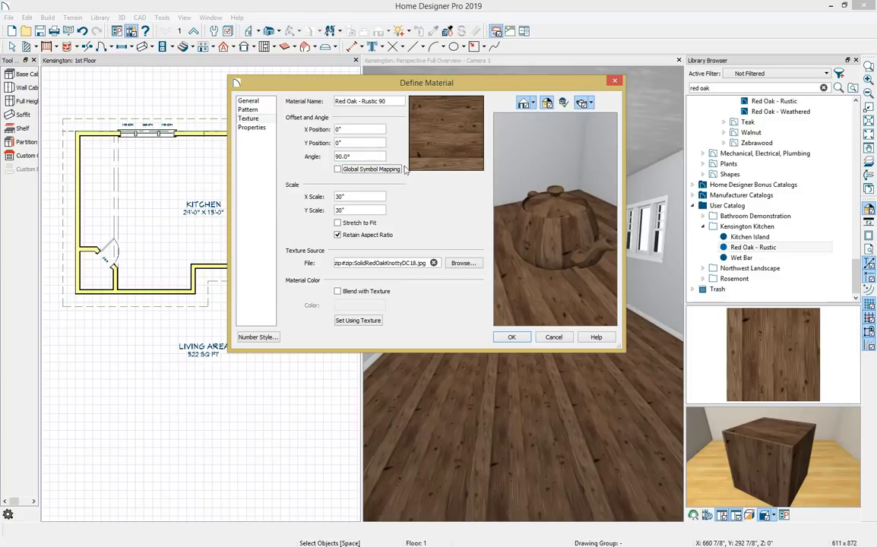
pyautogui.click(511, 338)
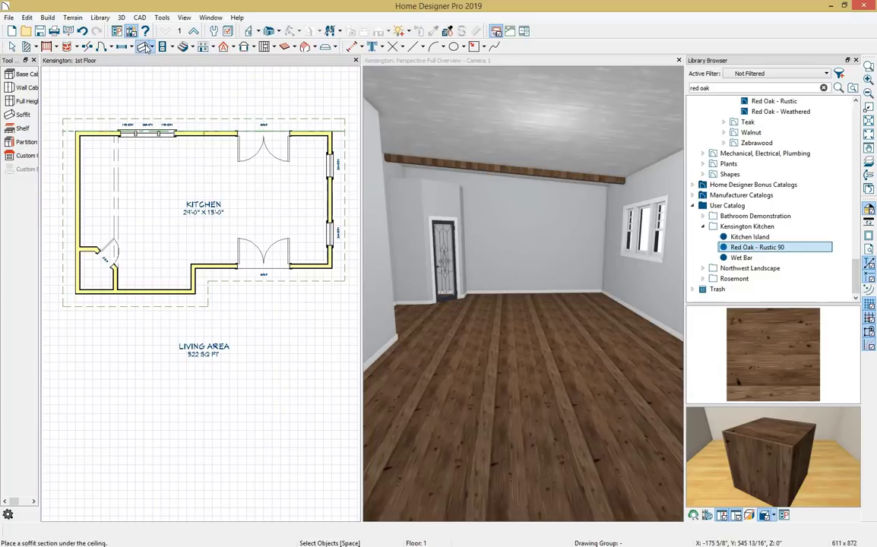
# - Place a base cabinet on the kitchen floor in the 3D camera view, near the middle of the room
pyautogui.click(123, 48)
pyautogui.click(25, 74)
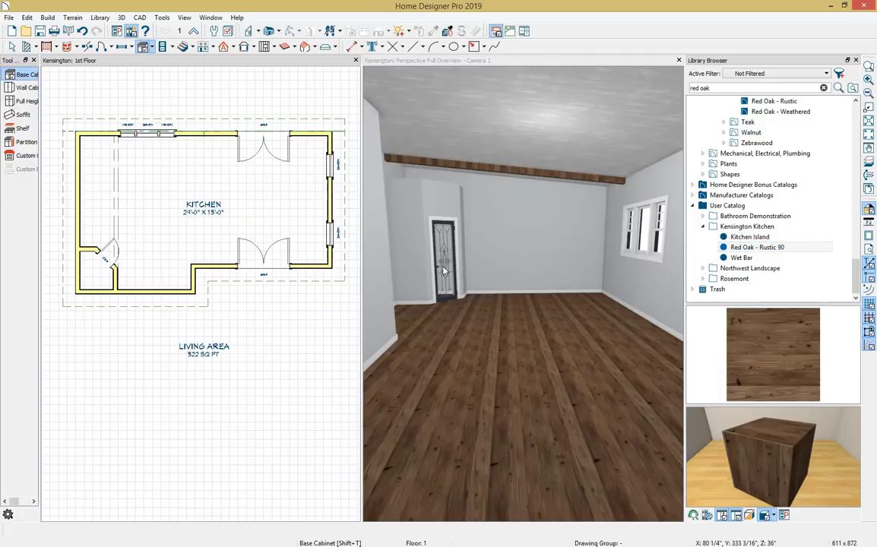
pyautogui.click(516, 363)
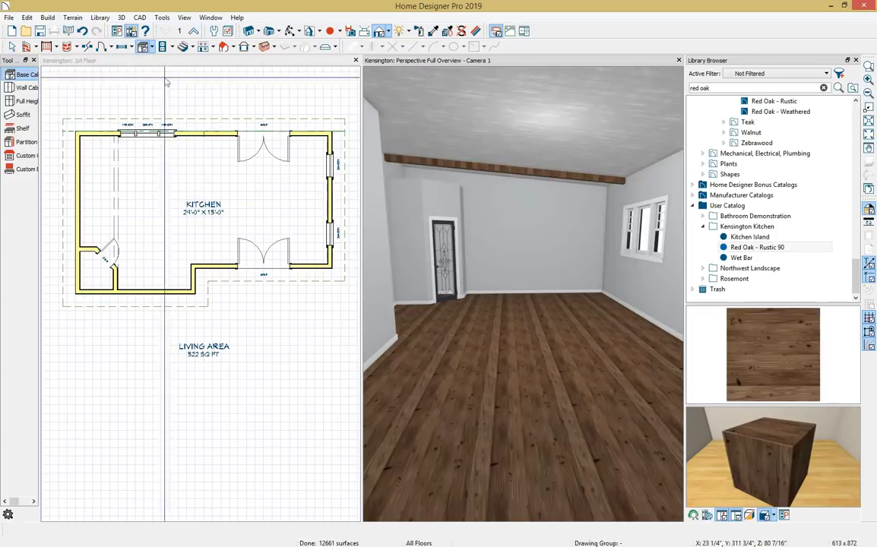
pyautogui.click(515, 373)
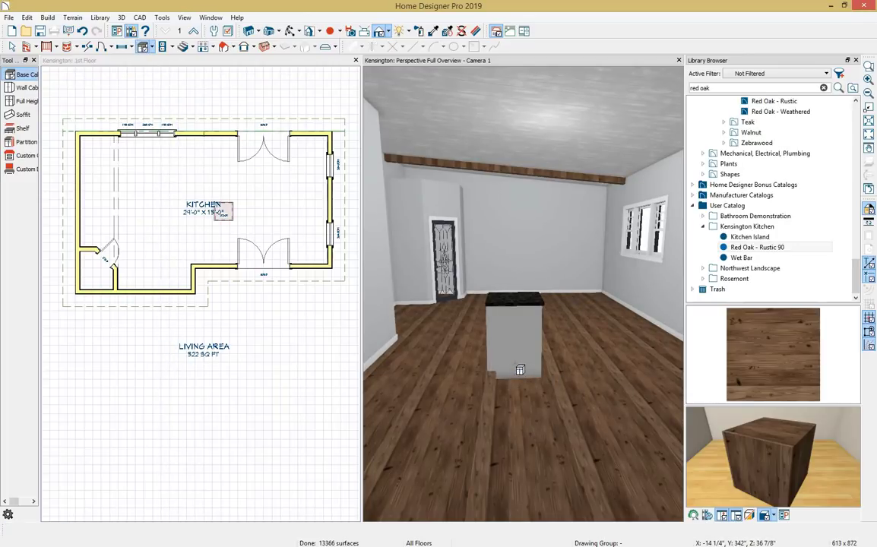
# - Rotate the base cabinet 90 degrees counterclockwise in the plan so its door front faces the camera
pyautogui.scroll(4, 228, 213)
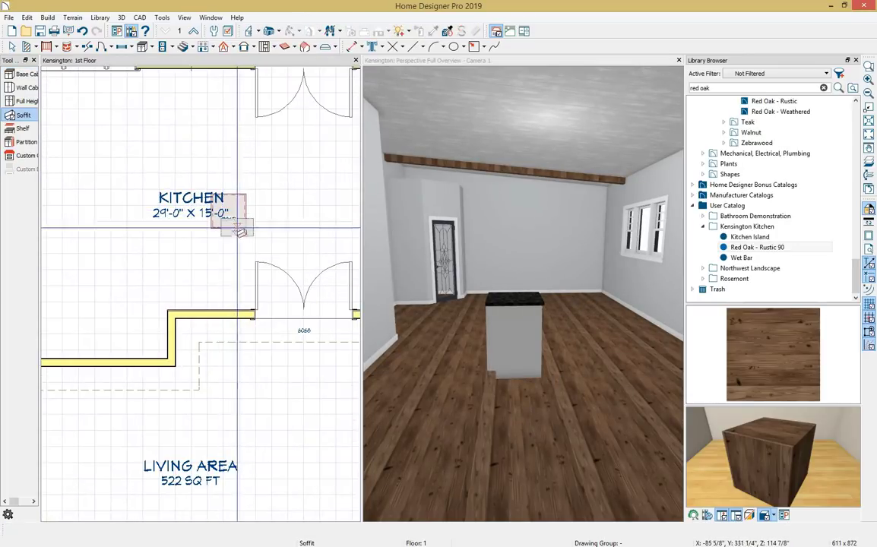
pyautogui.click(236, 216)
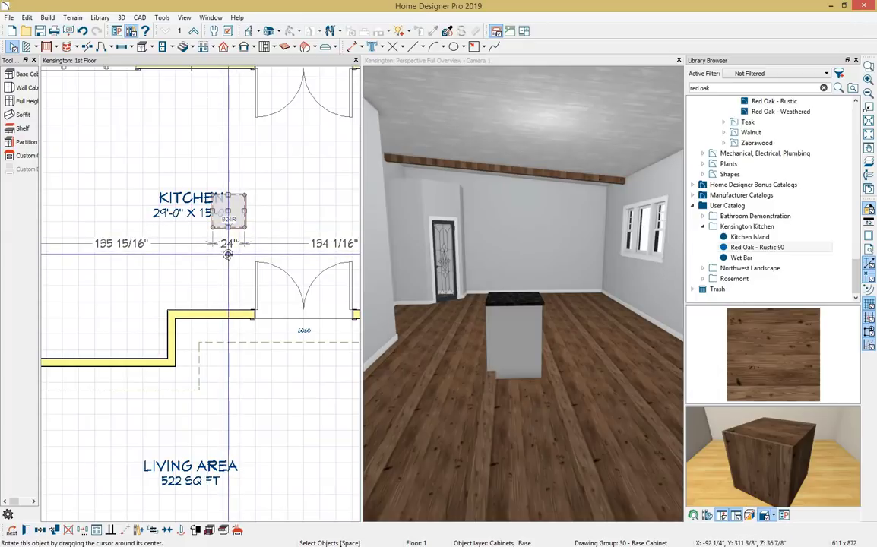
pyautogui.moveTo(228, 254); pyautogui.dragTo(270, 212)
pyautogui.scroll(3, 453, 318)
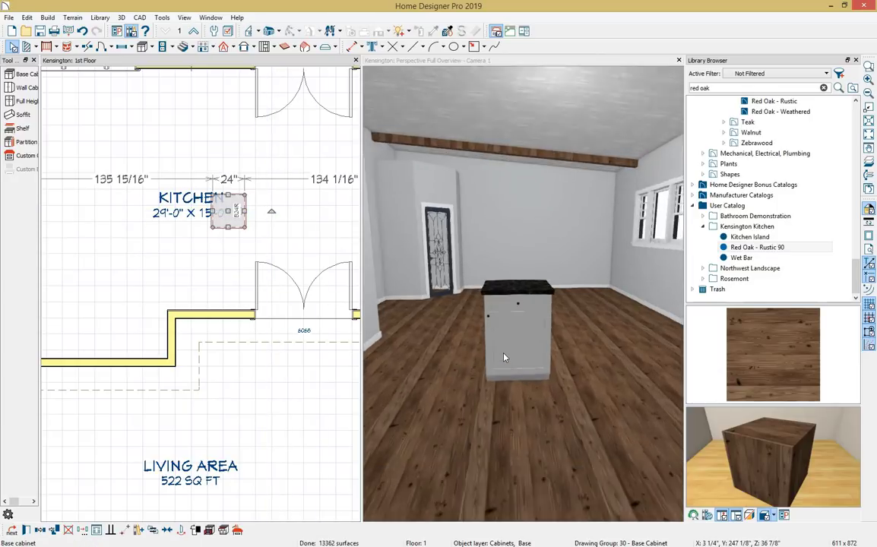
pyautogui.scroll(3, 492, 299)
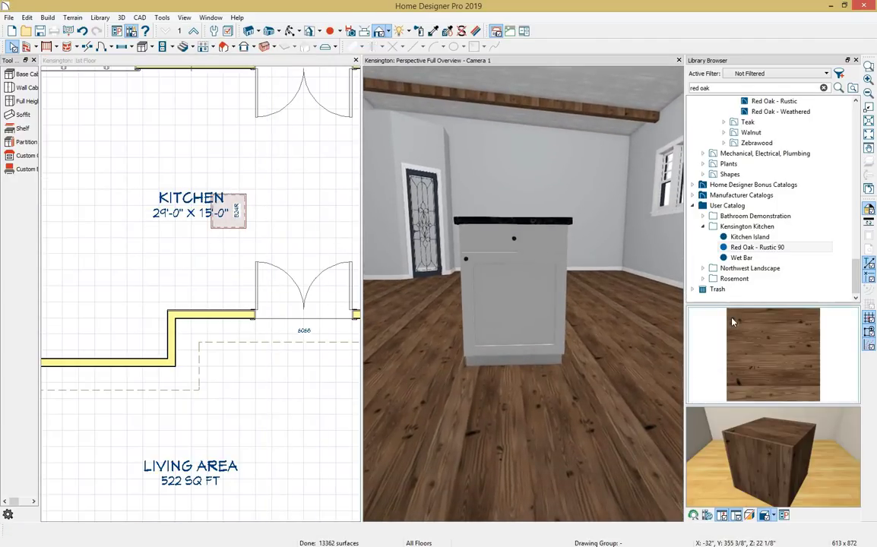
# - Paint the base cabinet's door panel with Red Oak - Rustic 90, and extend the material to all the cabinet's white parts
pyautogui.click(772, 248)
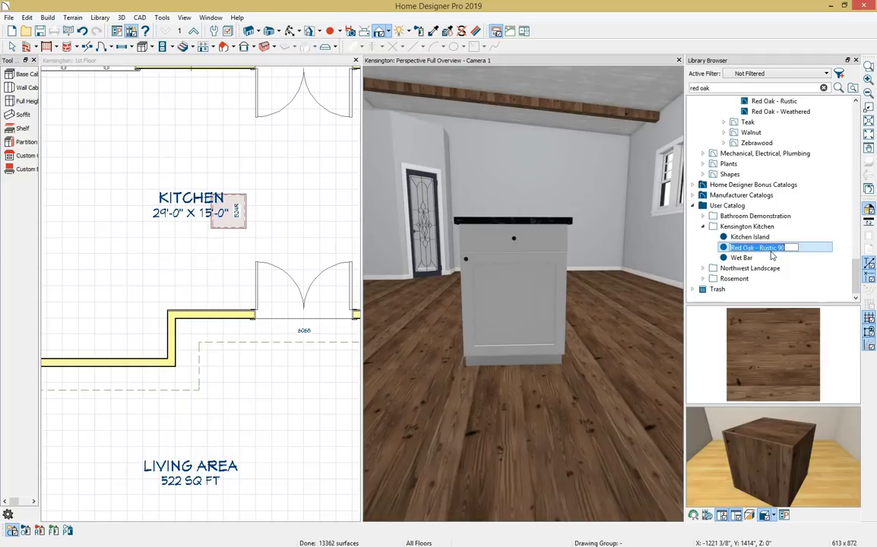
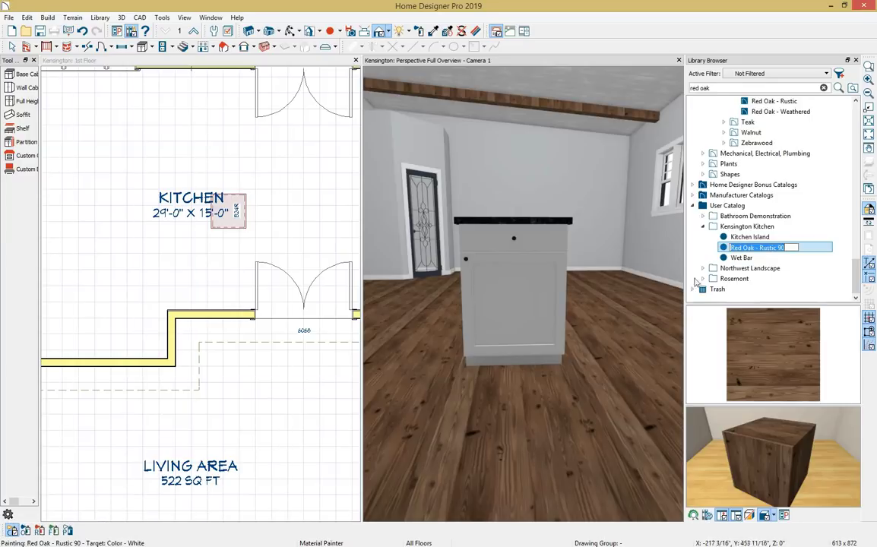
pyautogui.click(530, 303)
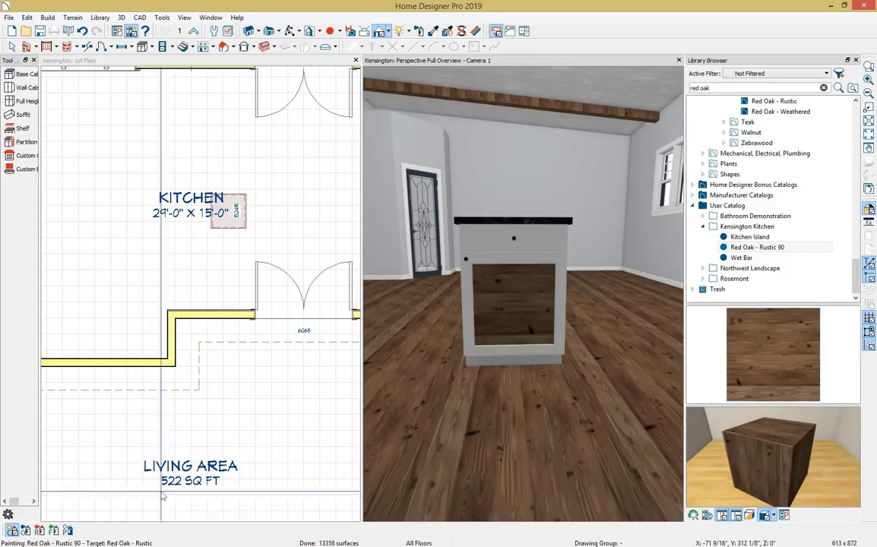
pyautogui.click(25, 531)
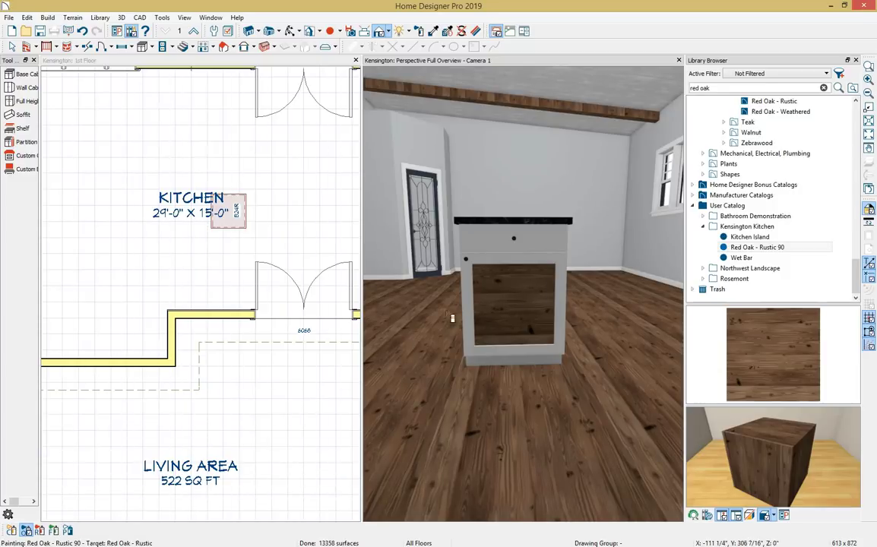
pyautogui.click(556, 248)
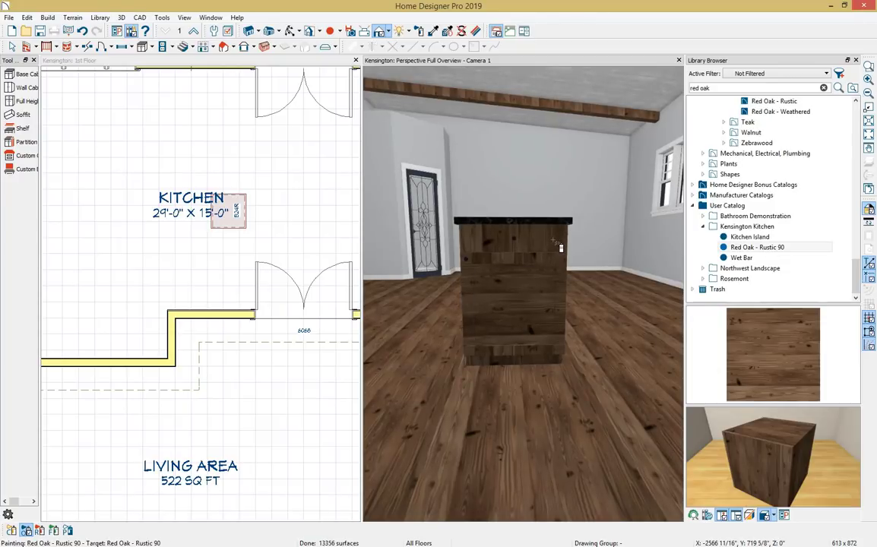
# - Delete the painted base cabinet from the kitchen
pyautogui.press('space')
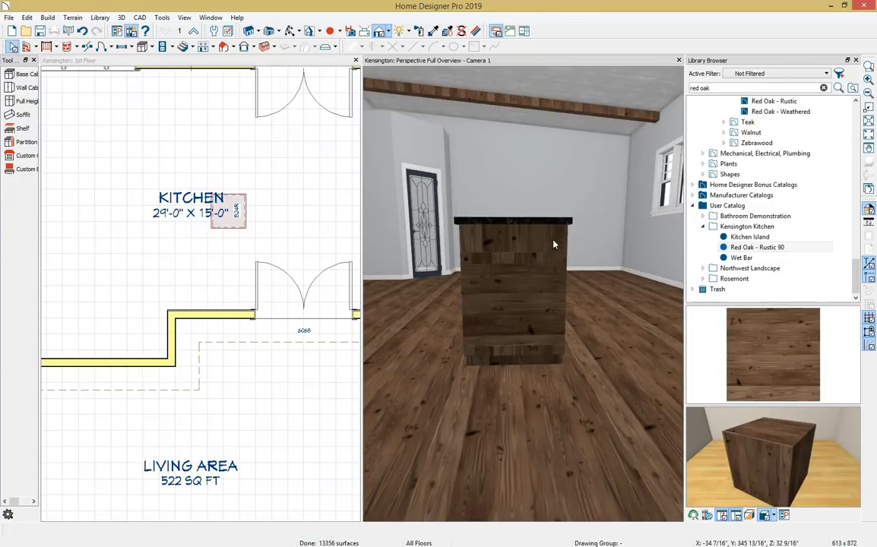
pyautogui.click(555, 243)
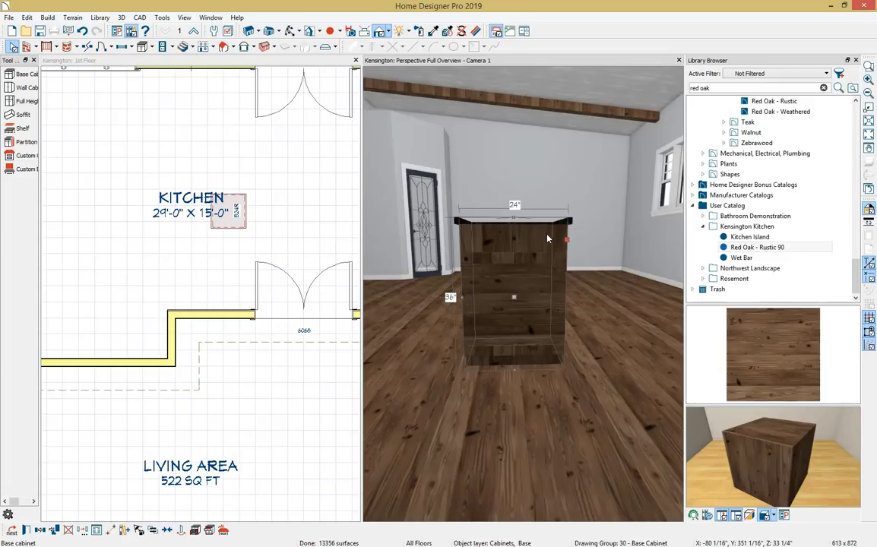
pyautogui.press('Delete')
# - Apply the Red Oak - Rustic 90 material to the ceiling beam and close the library browser
pyautogui.click(791, 248)
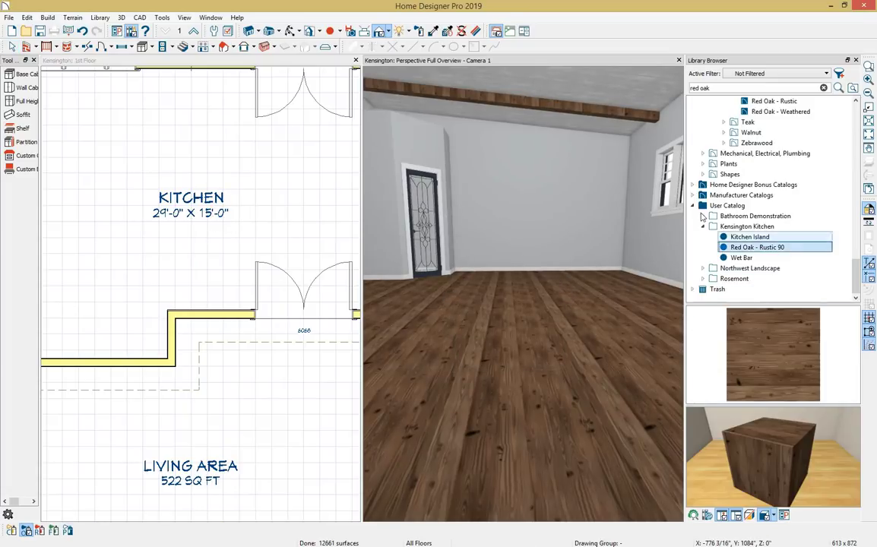
pyautogui.click(573, 112)
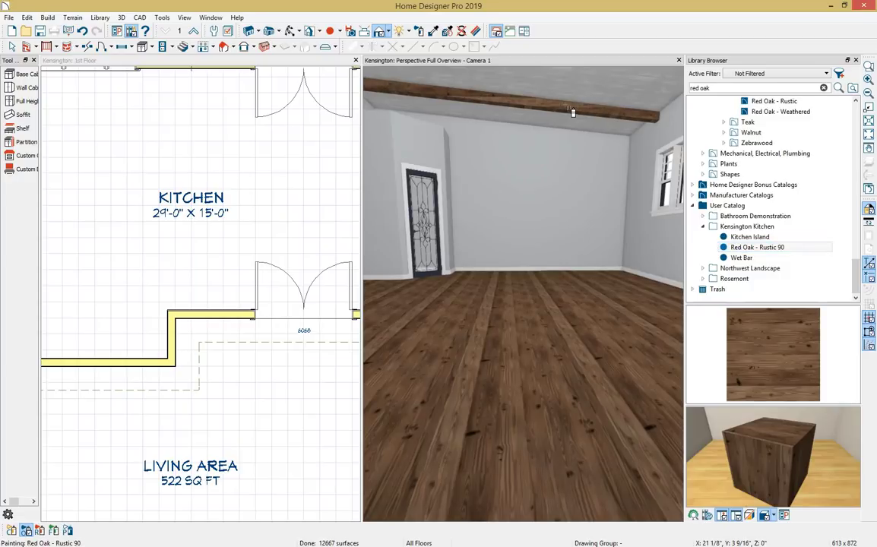
pyautogui.click(855, 61)
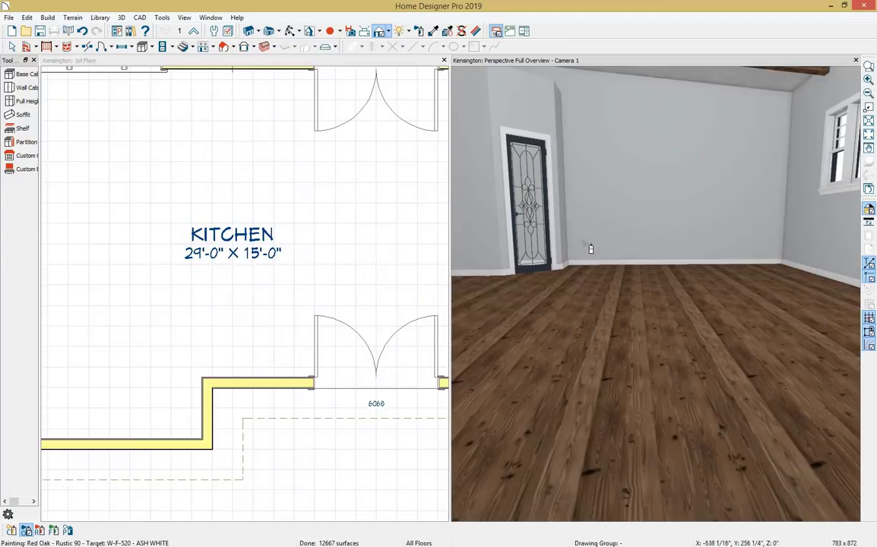
# - Select the ceiling beam soffit in the floor plan and open the Transform/Replicate Object settings for it
pyautogui.moveTo(591, 244); pyautogui.dragTo(580, 423)
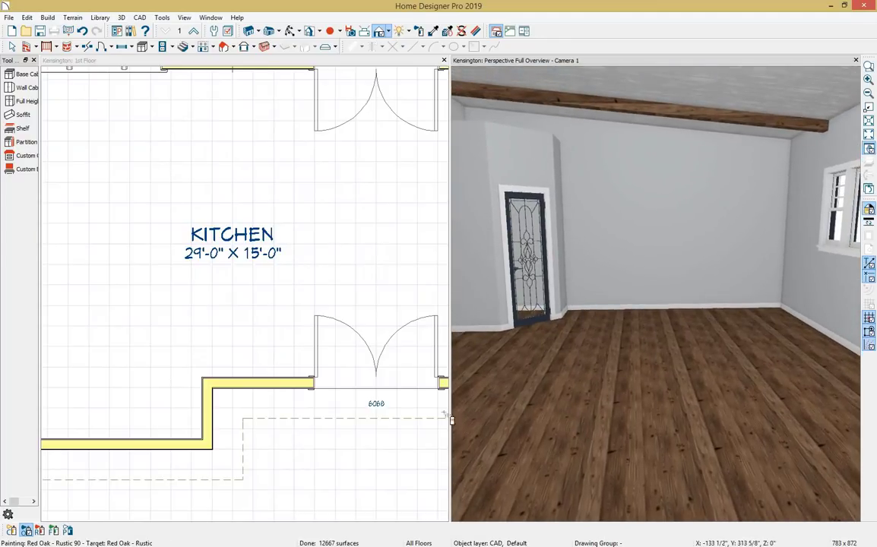
pyautogui.scroll(-3, 234, 242)
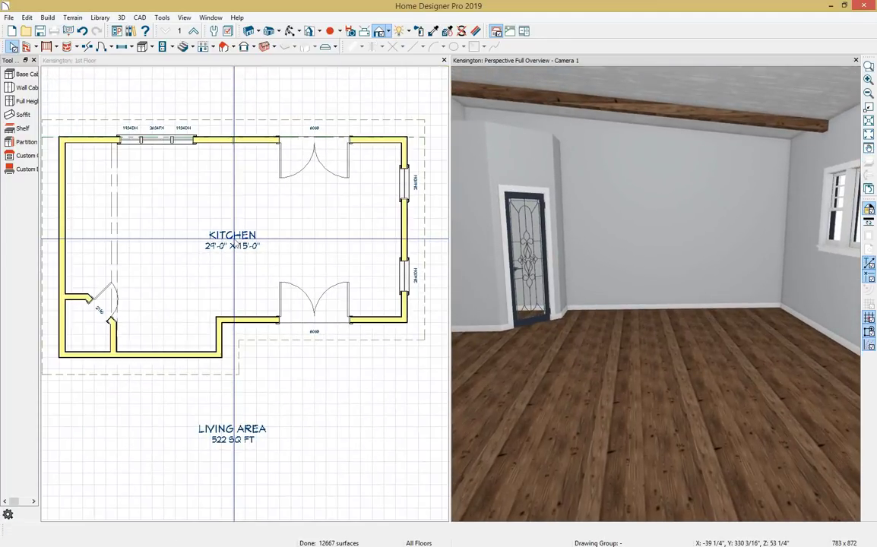
pyautogui.click(115, 241)
pyautogui.press('space')
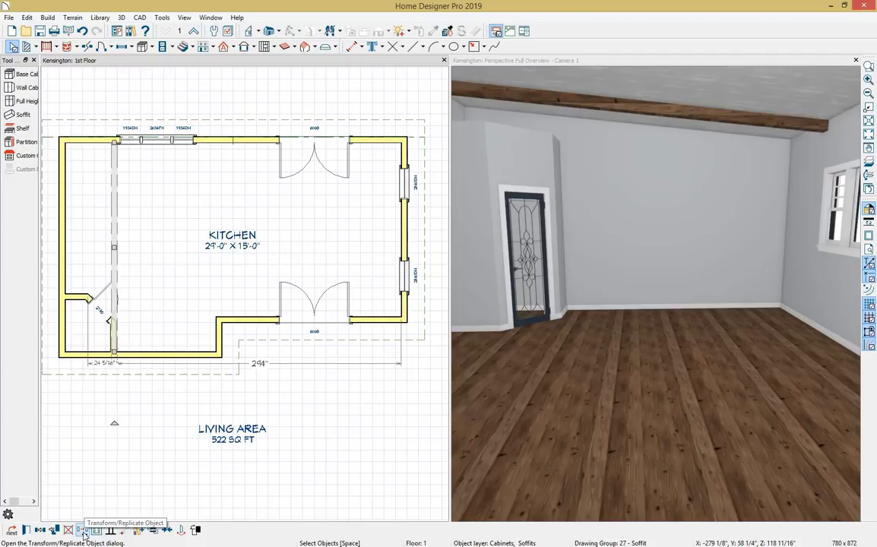
pyautogui.click(82, 531)
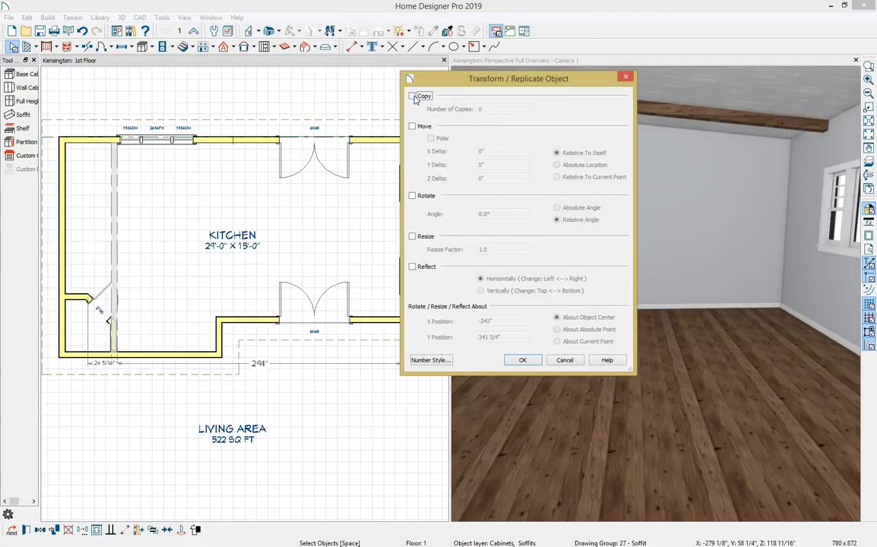
# - Replicate the ceiling beam soffit six times across the kitchen with an equal horizontal offset between copies
pyautogui.click(413, 97)
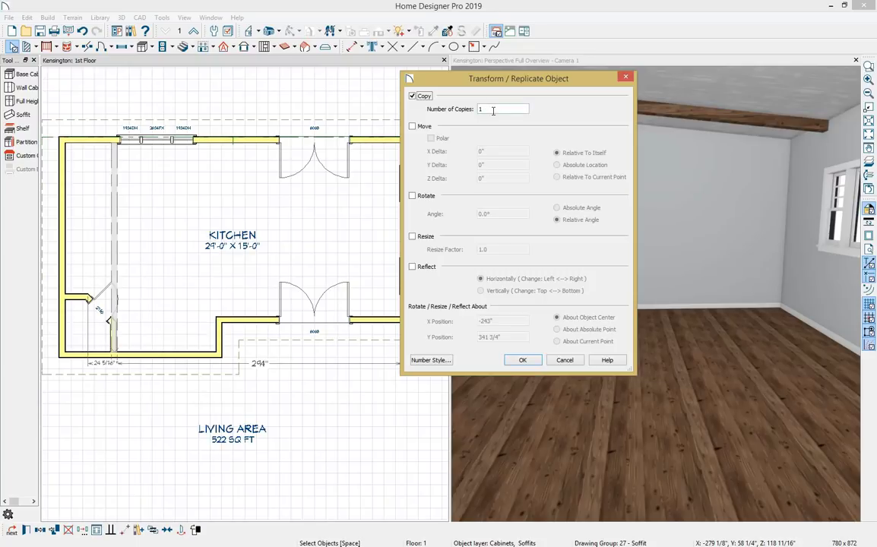
pyautogui.doubleClick(493, 111)
pyautogui.click(413, 126)
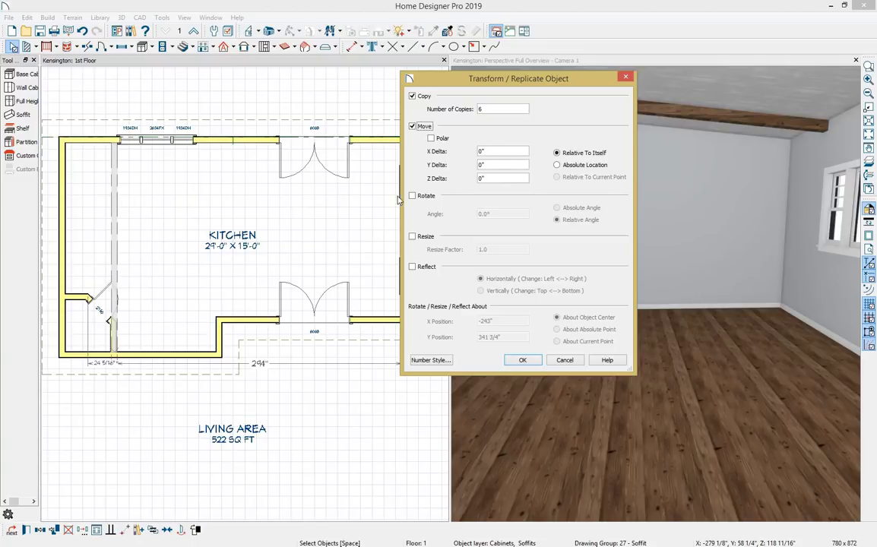
pyautogui.moveTo(500, 149); pyautogui.dragTo(415, 152)
pyautogui.click(523, 361)
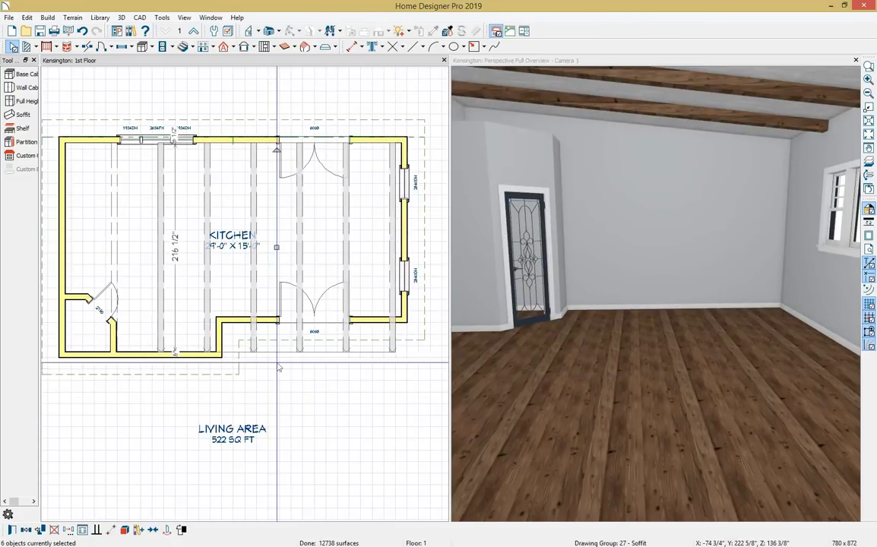
# - Shorten the copied beams that extend past the kitchen's lower exterior wall so they end at that wall
pyautogui.scroll(1, 278, 367)
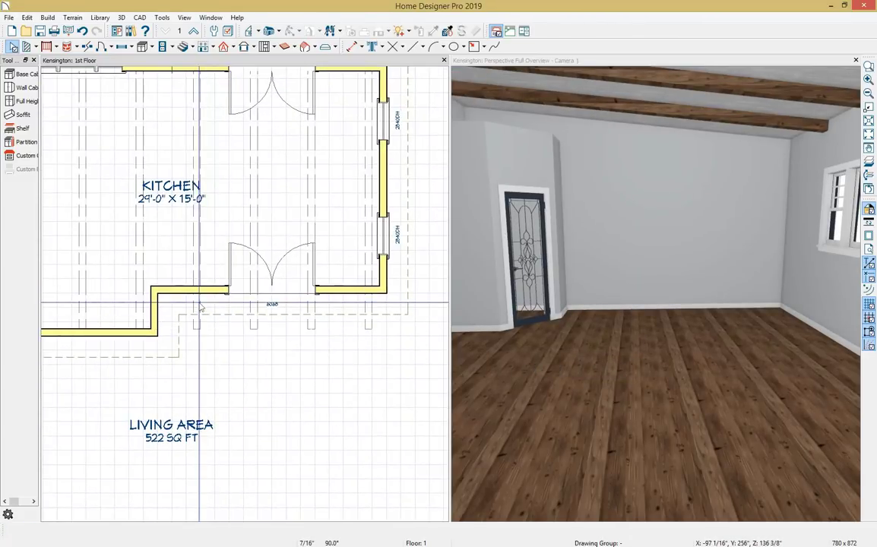
pyautogui.click(196, 328)
pyautogui.moveTo(196, 328); pyautogui.dragTo(287, 304)
pyautogui.scroll(-3, 287, 304)
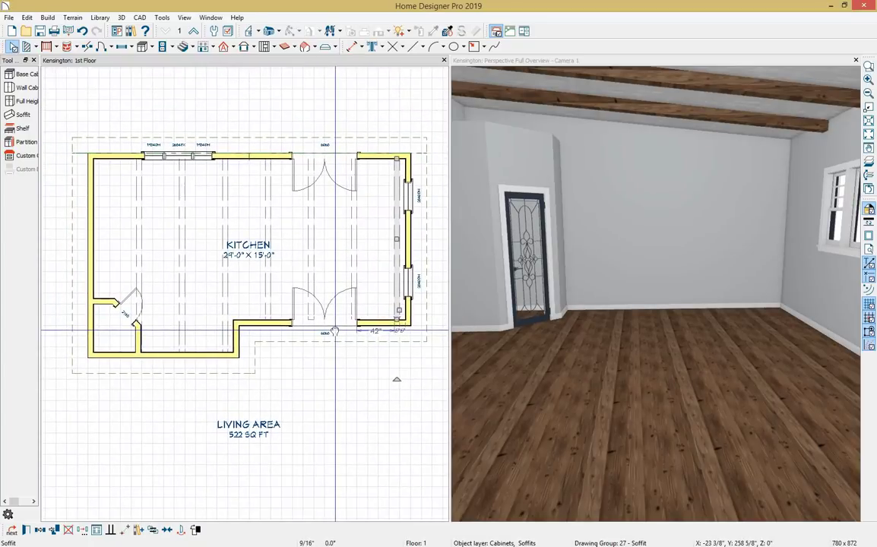
pyautogui.scroll(-3, 619, 322)
pyautogui.click(603, 328)
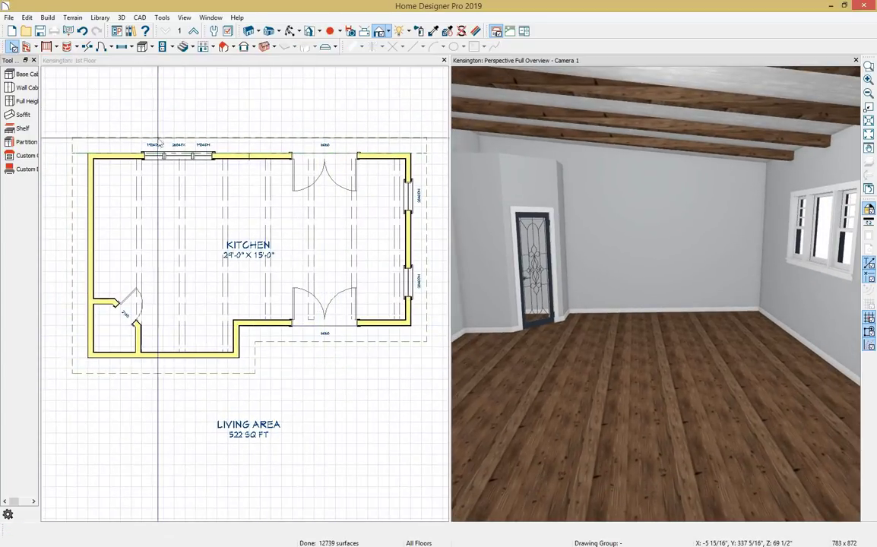
pyautogui.click(92, 79)
# - Place a skylight in the kitchen roof between the first two beams nearest the pantry side
pyautogui.click(47, 17)
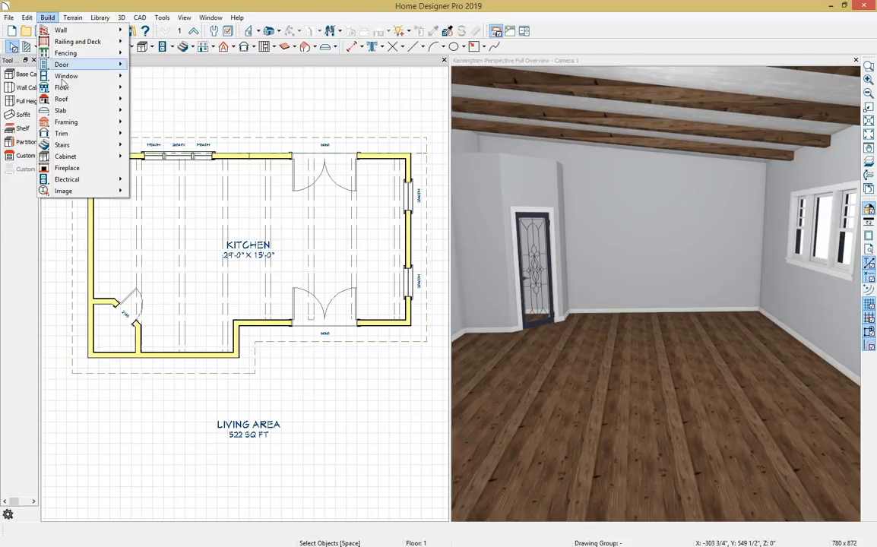
pyautogui.moveTo(86, 104)
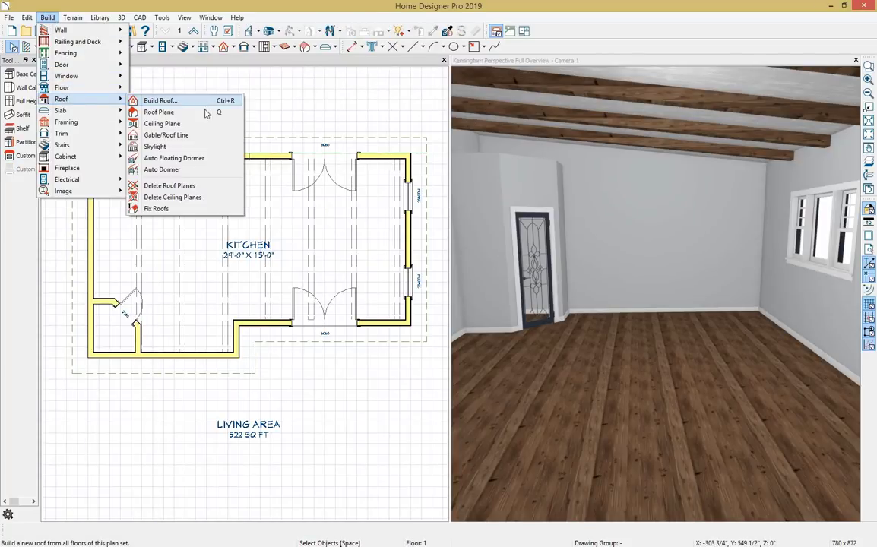
pyautogui.click(186, 148)
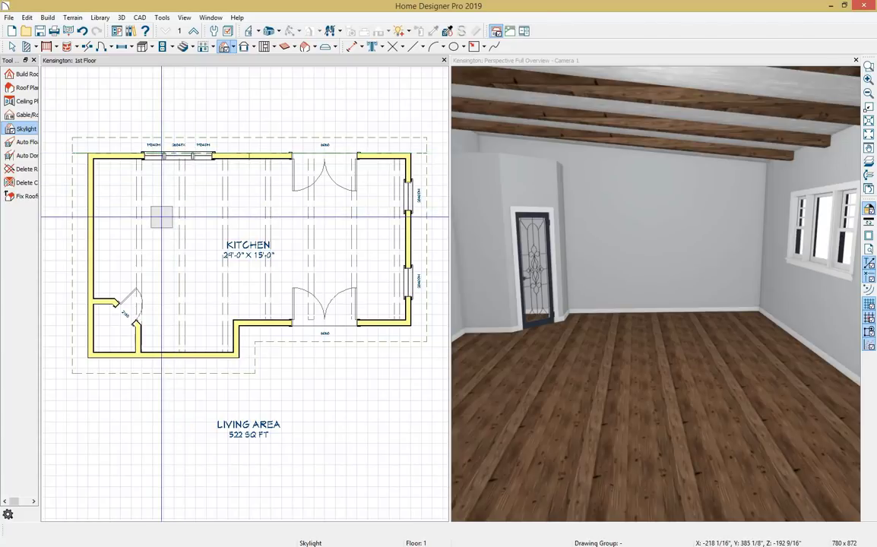
pyautogui.click(159, 215)
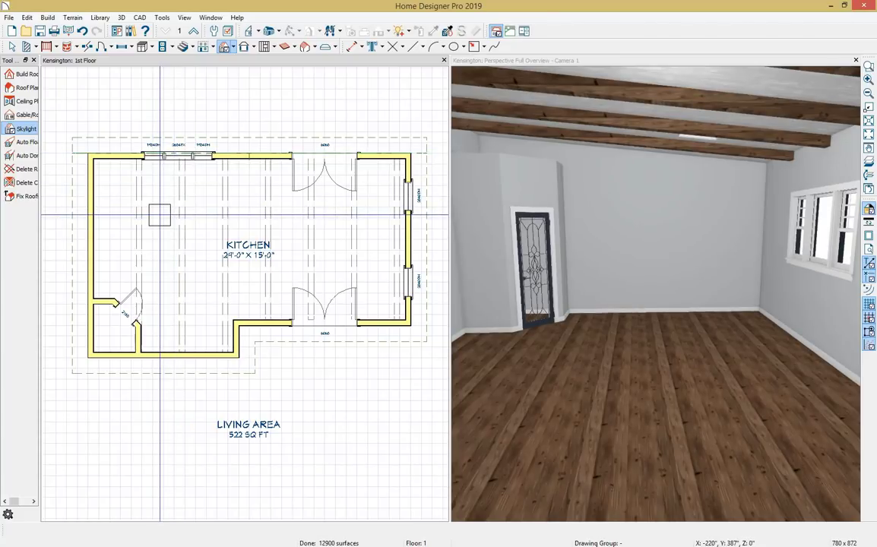
# - Set the skylight's upper edge 60" from the triple-window wall and set its length to 60"
pyautogui.scroll(2, 160, 215)
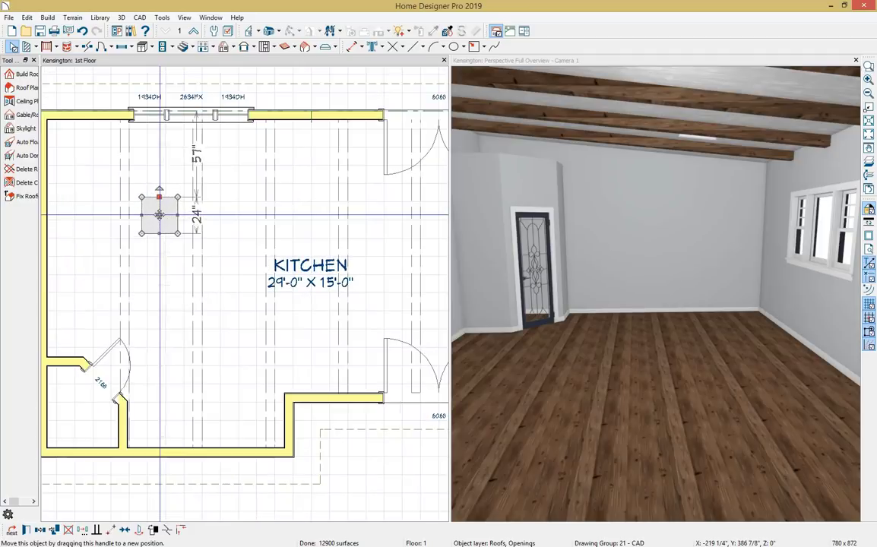
pyautogui.click(195, 156)
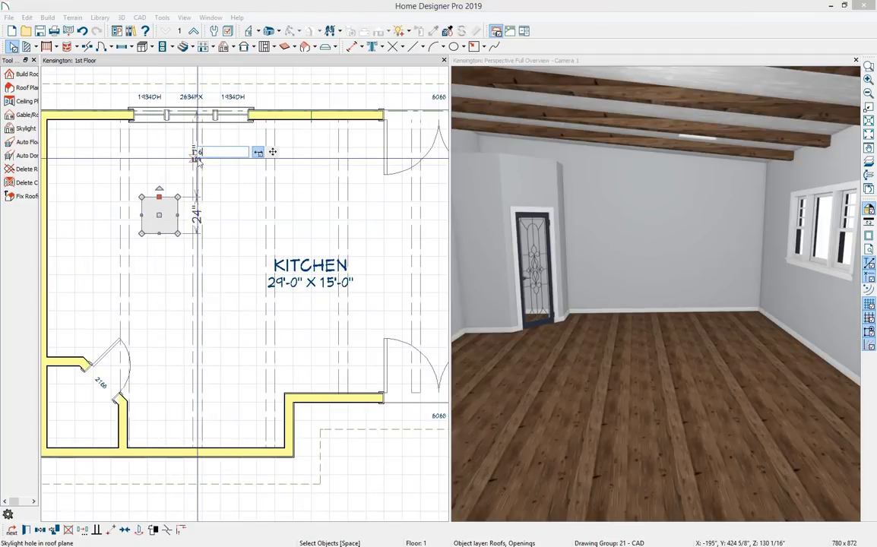
pyautogui.write('60')
pyautogui.press('Return')
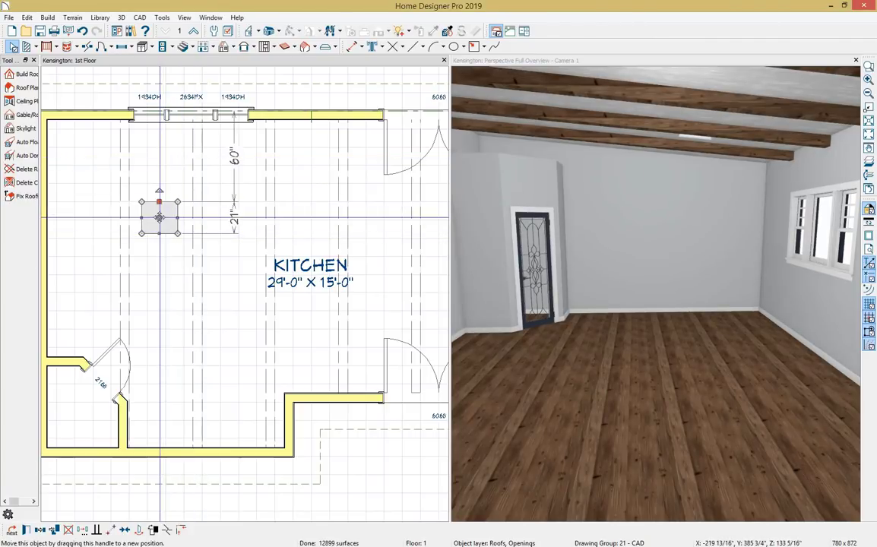
pyautogui.scroll(1, 161, 213)
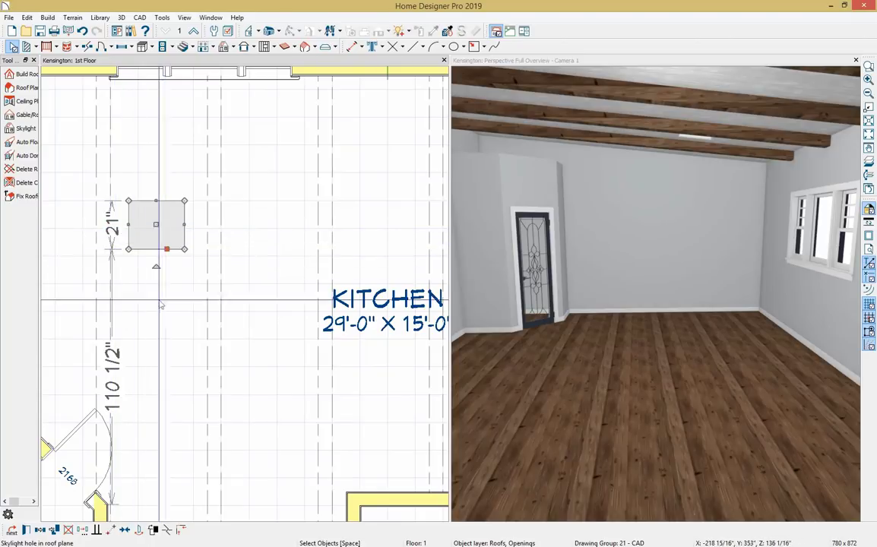
pyautogui.click(112, 224)
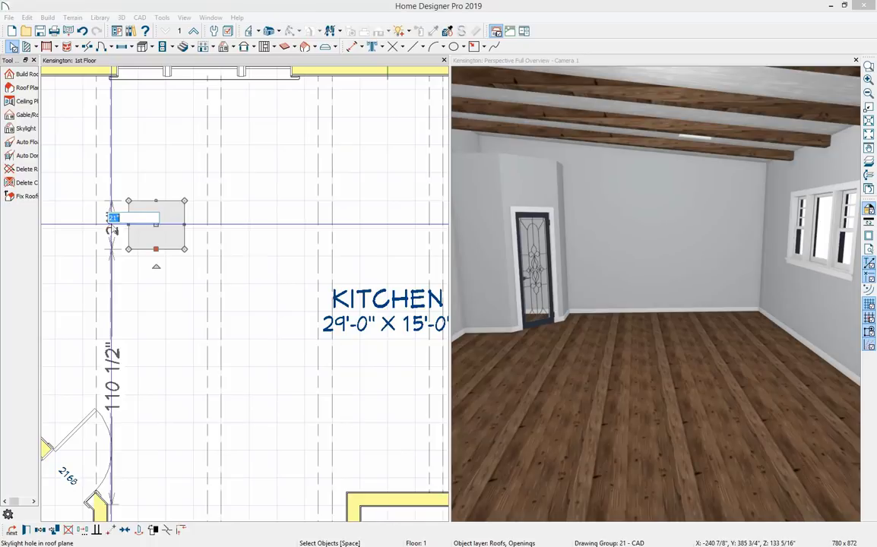
pyautogui.write('60')
pyautogui.press('Return')
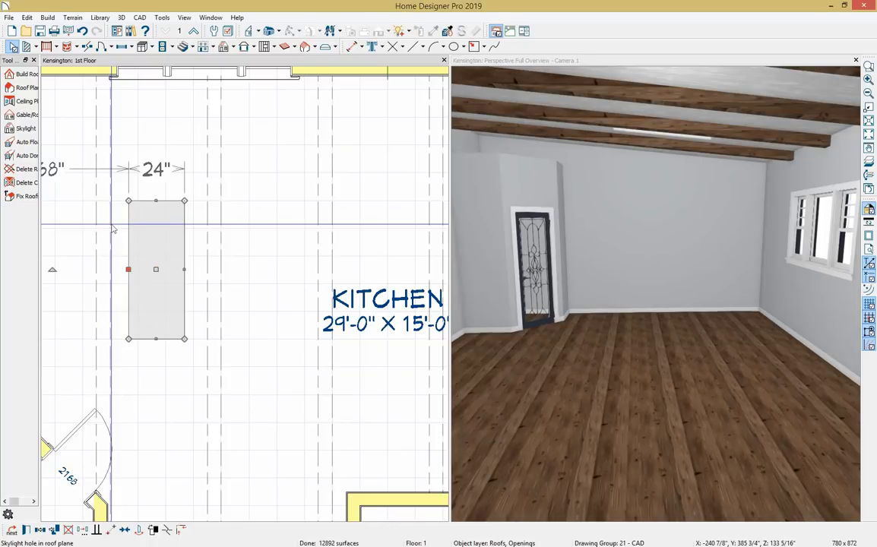
# - Replicate the skylight with two copies offset horizontally so each sits between a pair of ceiling beams
pyautogui.scroll(-5, 172, 286)
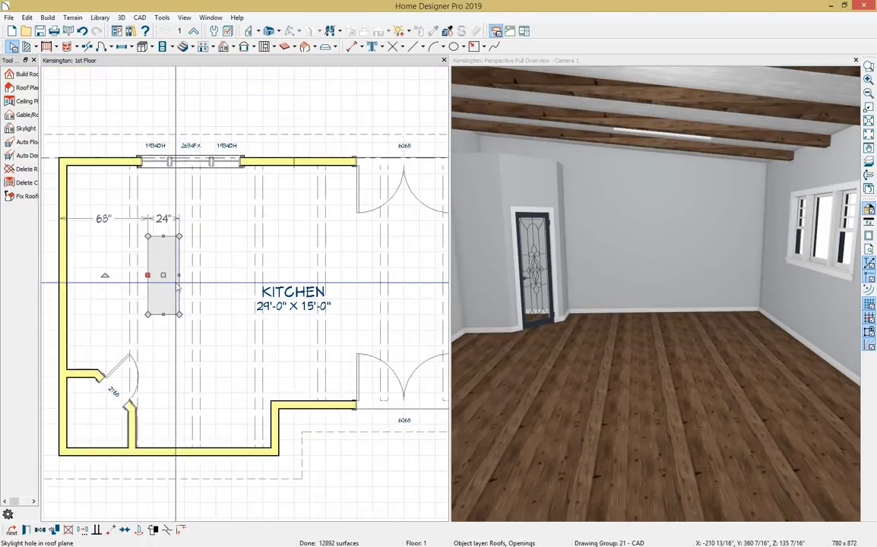
pyautogui.press('Escape')
pyautogui.click(163, 262)
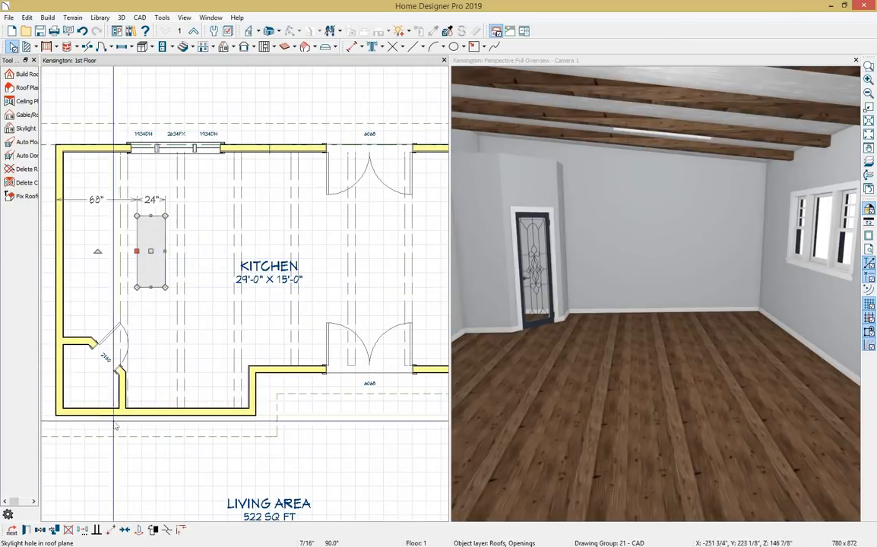
pyautogui.click(82, 530)
pyautogui.click(425, 97)
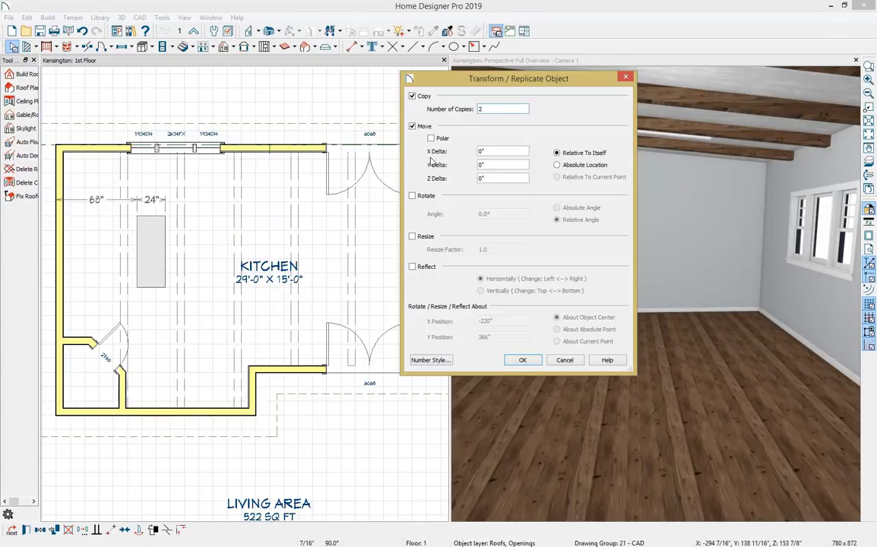
pyautogui.click(494, 151)
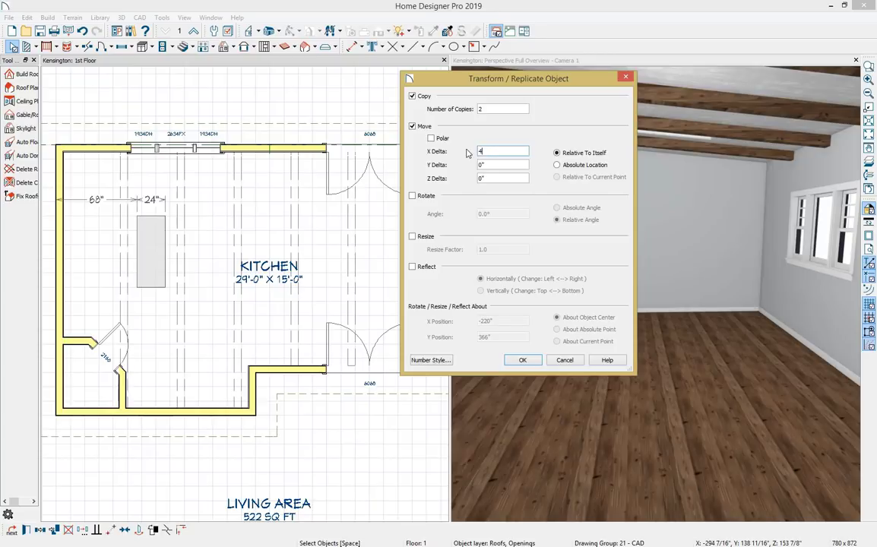
pyautogui.press('Return')
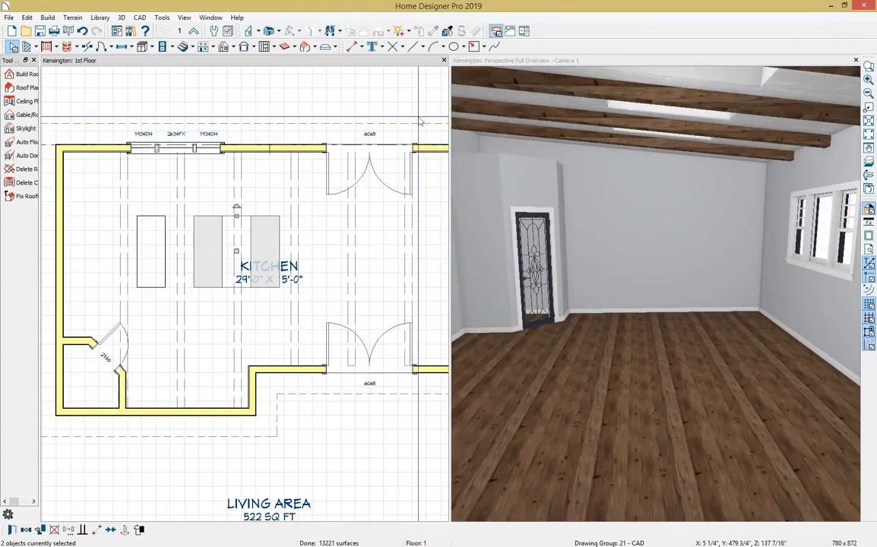
pyautogui.click(585, 263)
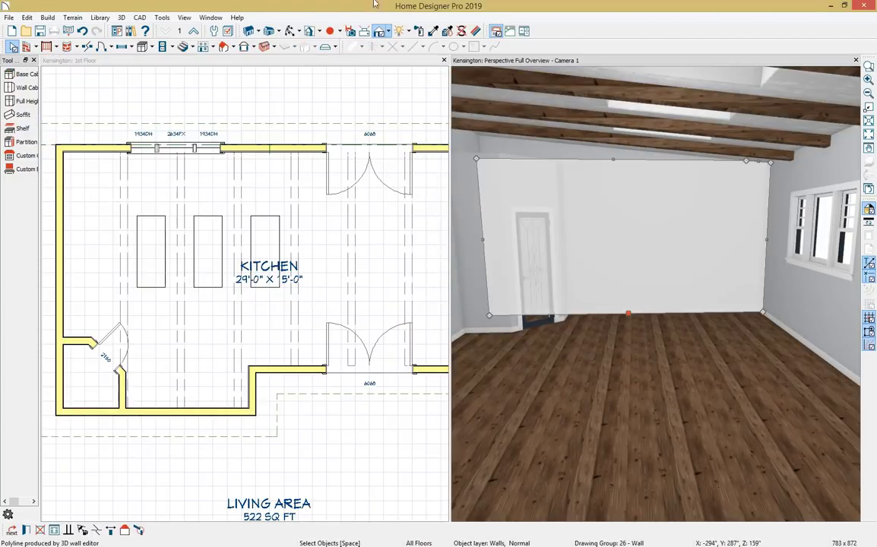
pyautogui.click(290, 31)
pyautogui.moveTo(715, 313); pyautogui.dragTo(620, 284)
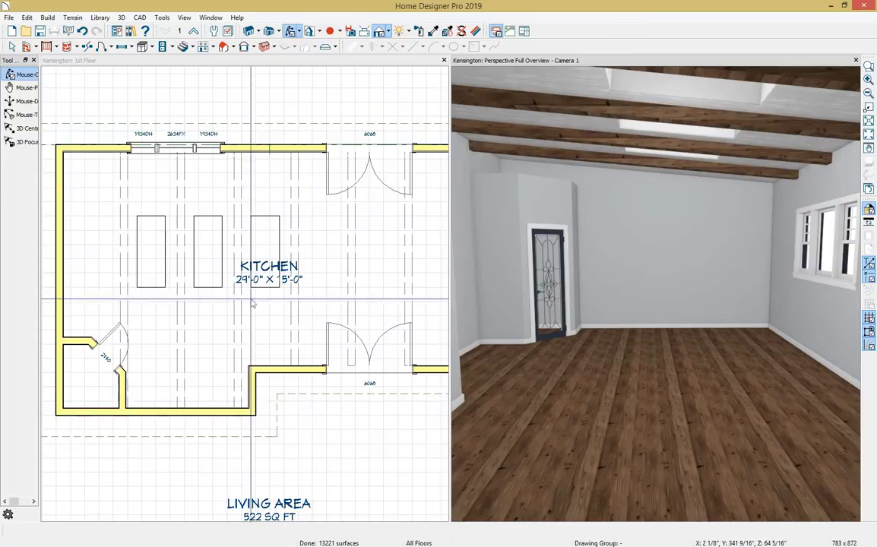
# - Turn off display of the Roof Planes, Roofs Openings and Cabinets Soffits layers in the floor plan
pyautogui.scroll(-5, 228, 273)
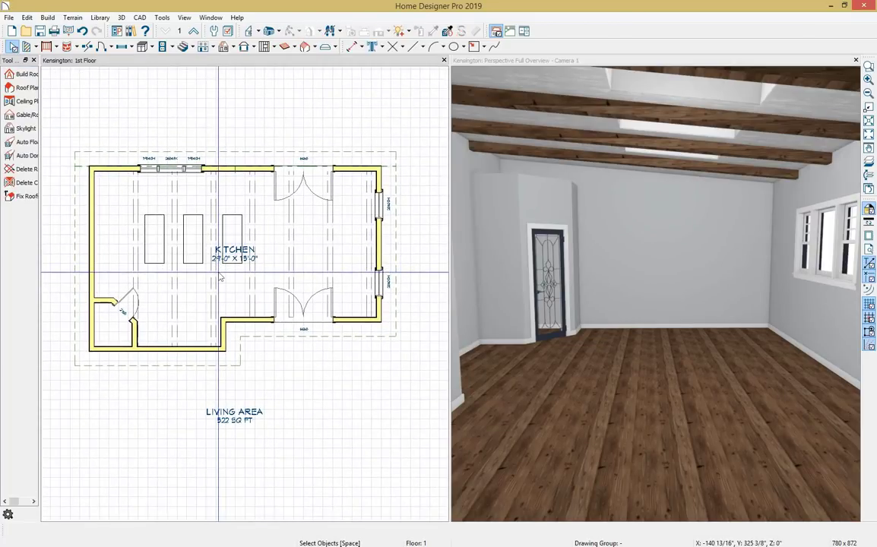
pyautogui.click(185, 18)
pyautogui.click(182, 30)
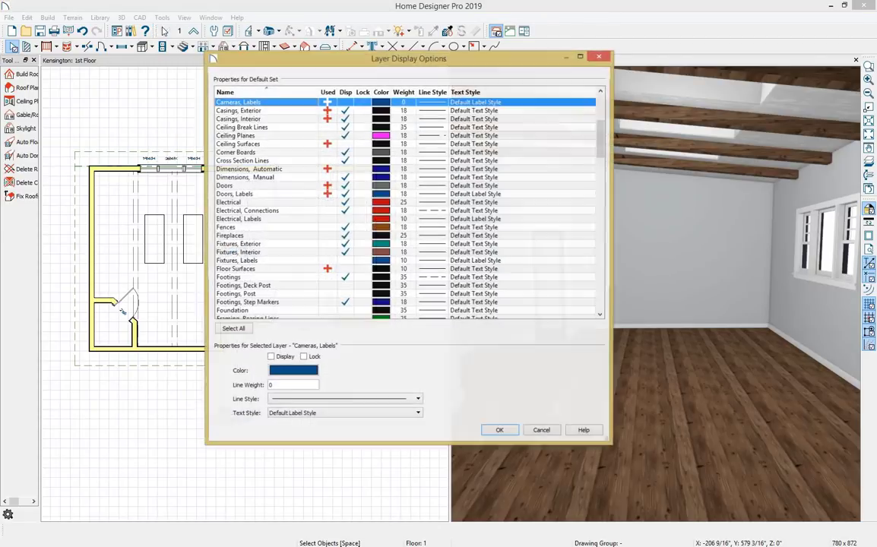
pyautogui.press('r')
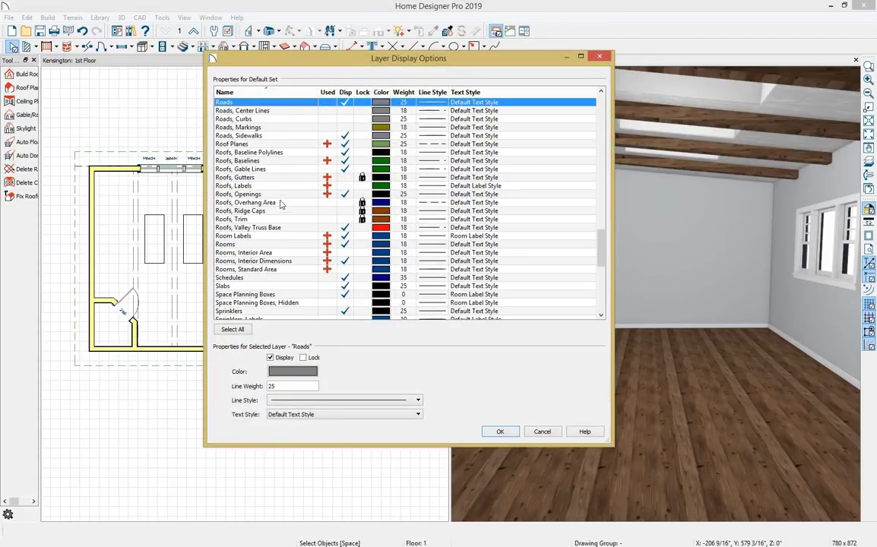
pyautogui.click(345, 144)
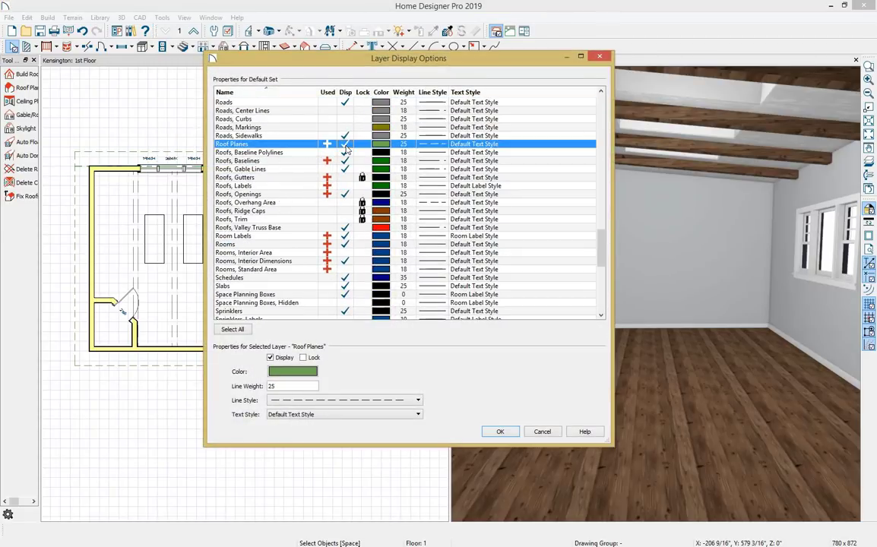
pyautogui.click(345, 145)
pyautogui.click(345, 195)
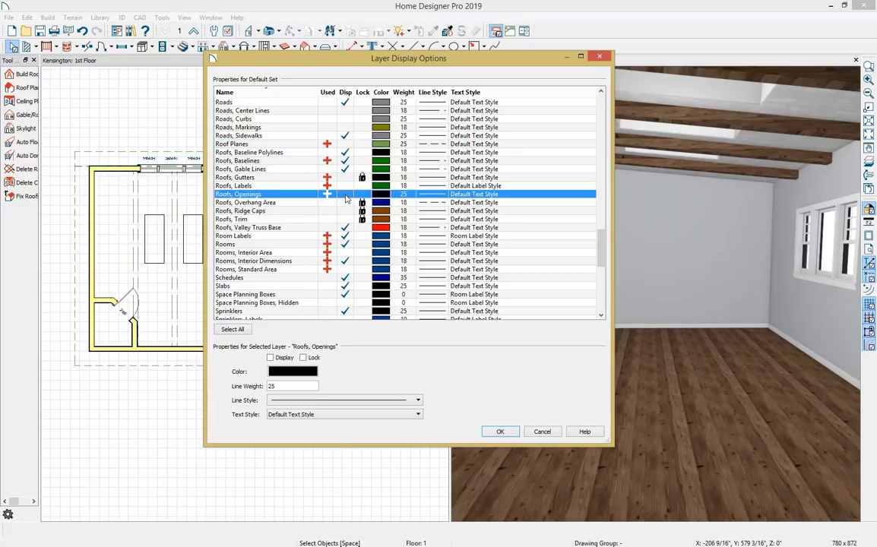
pyautogui.press('c')
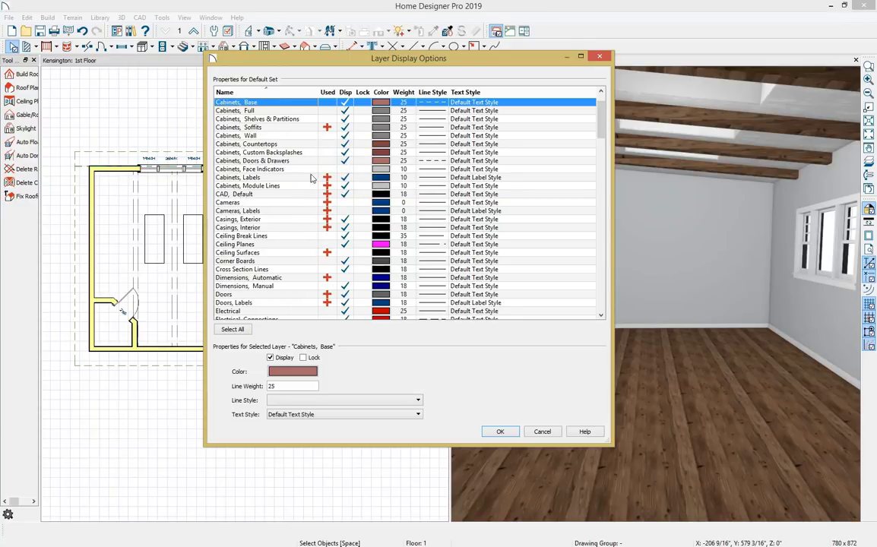
pyautogui.click(344, 128)
# - Turn off display of the Windows Labels, Doors Labels and Room Labels layers and apply the layer settings
pyautogui.press('w')
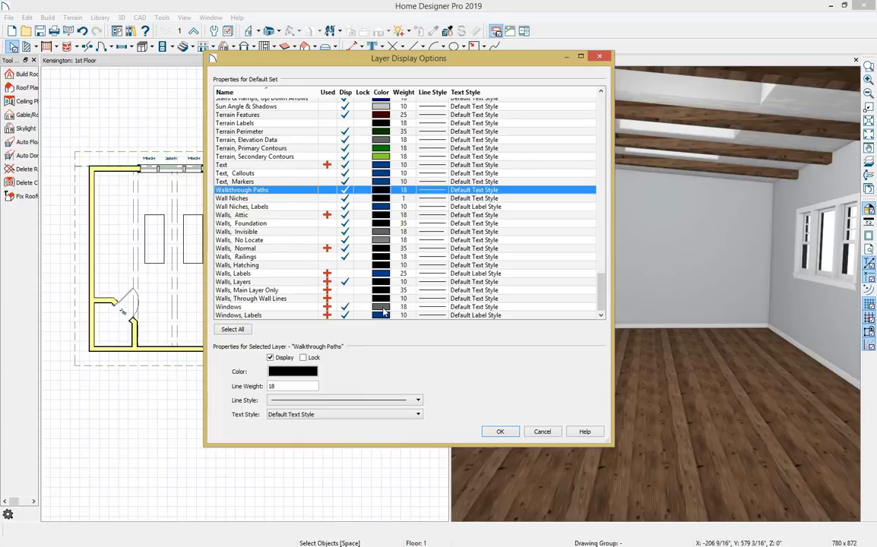
pyautogui.click(344, 315)
pyautogui.press('d')
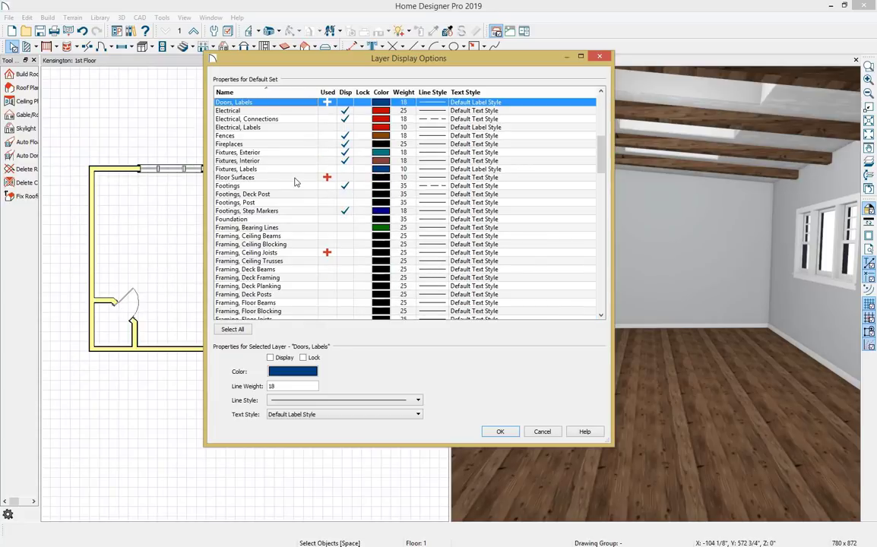
pyautogui.press('r')
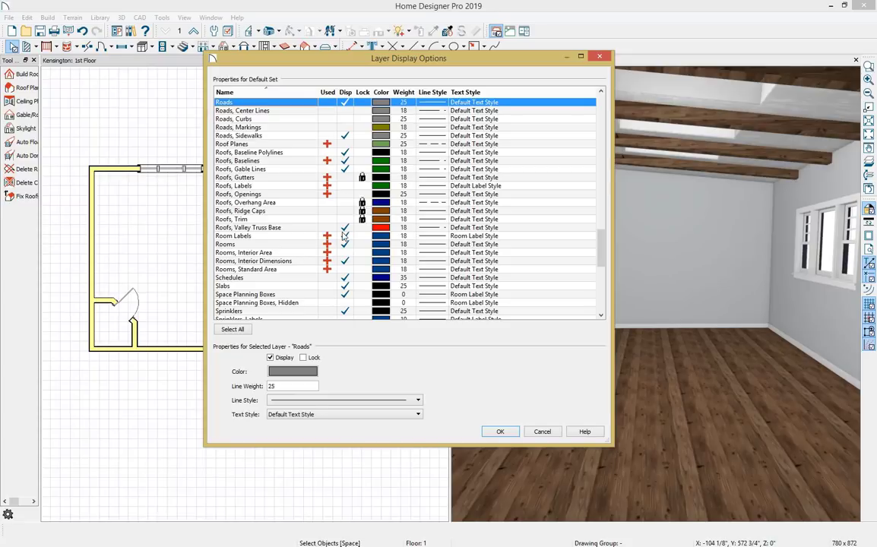
pyautogui.click(345, 235)
pyautogui.click(512, 440)
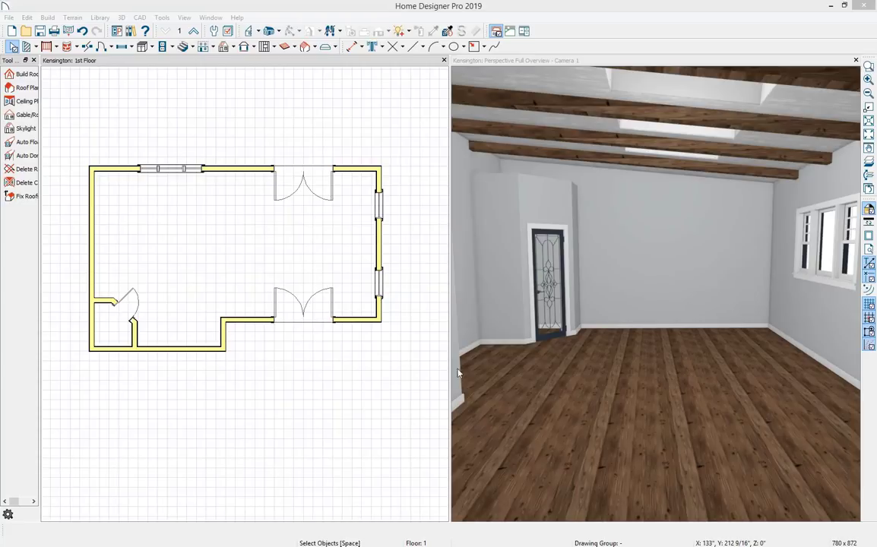
# - Open the default settings for base cabinets and set the backsplash height to 0"
pyautogui.click(27, 18)
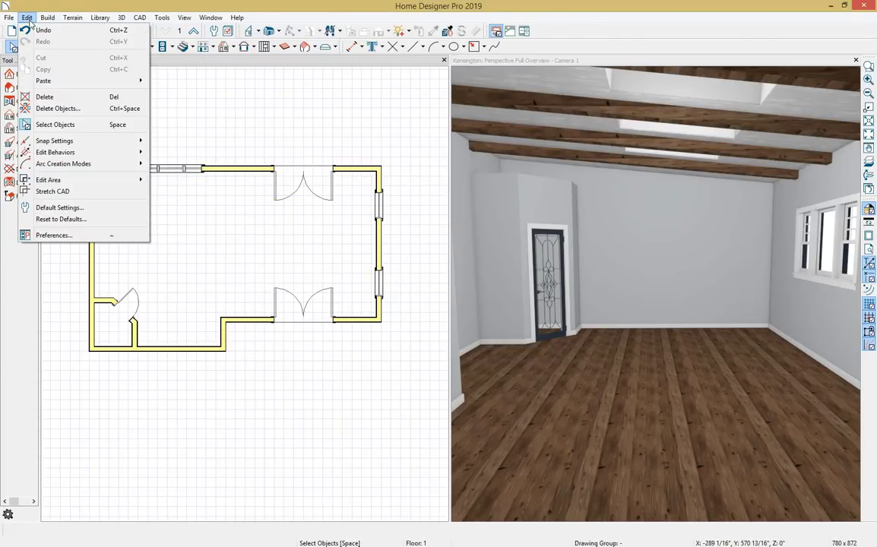
pyautogui.click(52, 213)
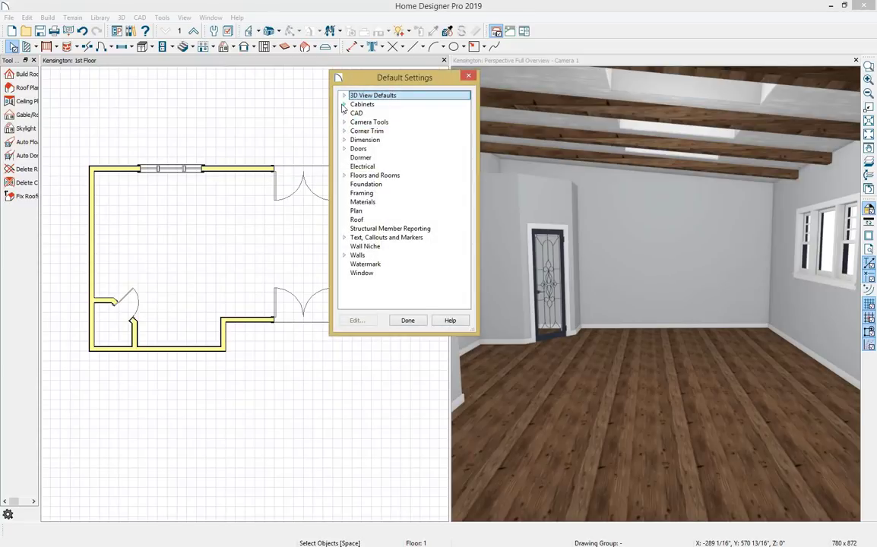
pyautogui.click(343, 104)
pyautogui.click(378, 122)
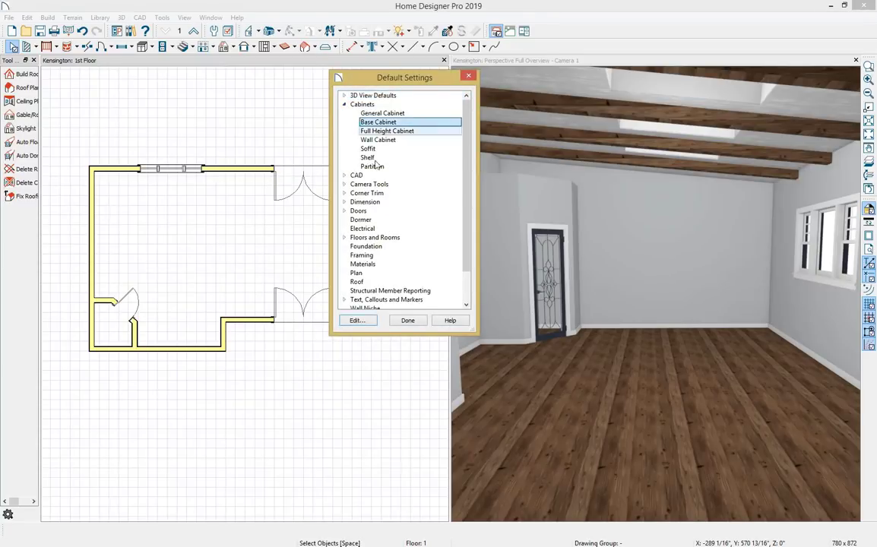
pyautogui.click(362, 321)
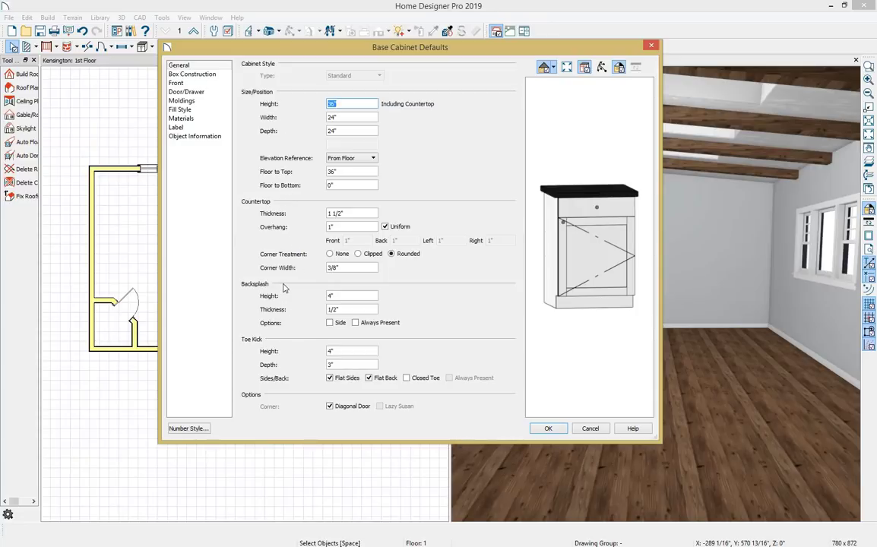
pyautogui.doubleClick(354, 298)
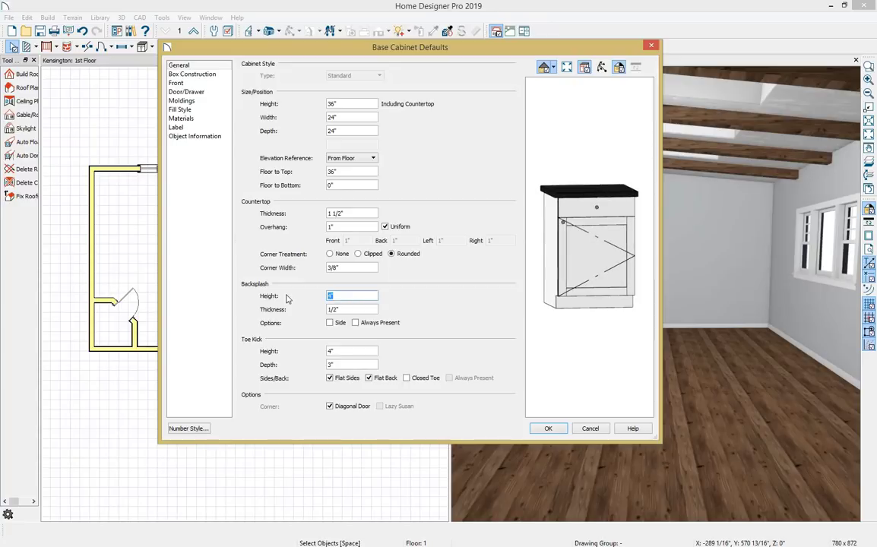
pyautogui.press('Tab')
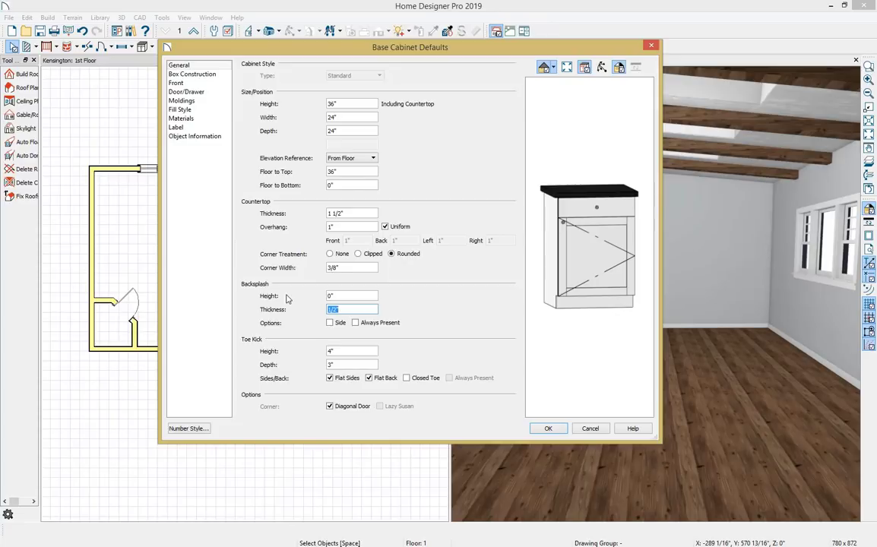
# - Examine the base cabinet's box construction and the settings of its front's drawer and door items
pyautogui.click(199, 76)
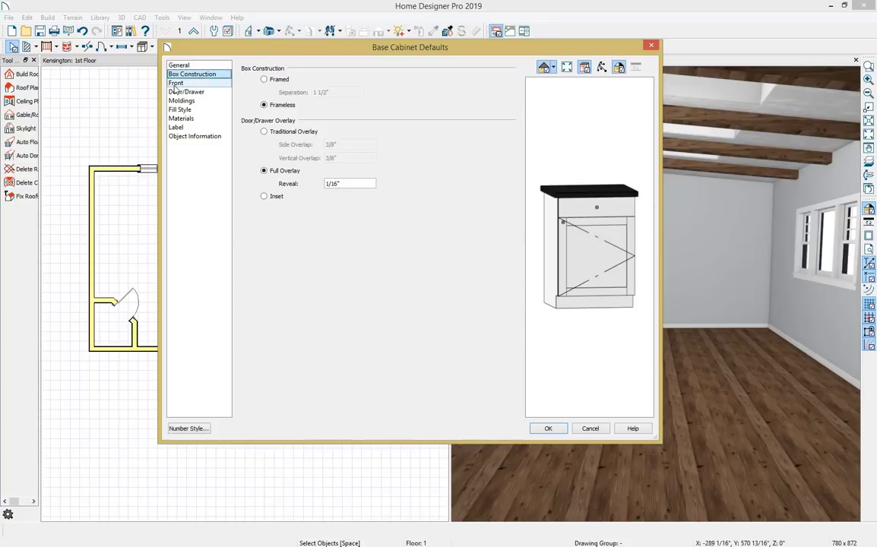
pyautogui.click(203, 84)
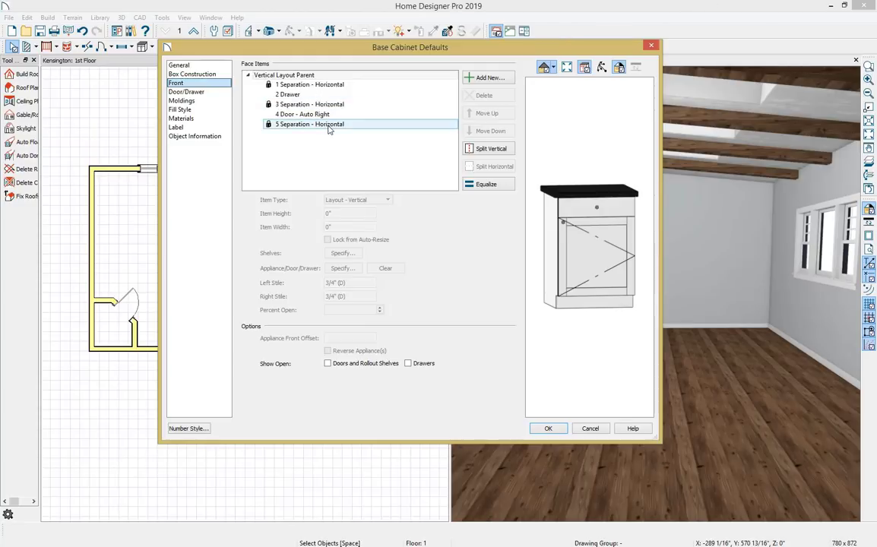
pyautogui.click(603, 216)
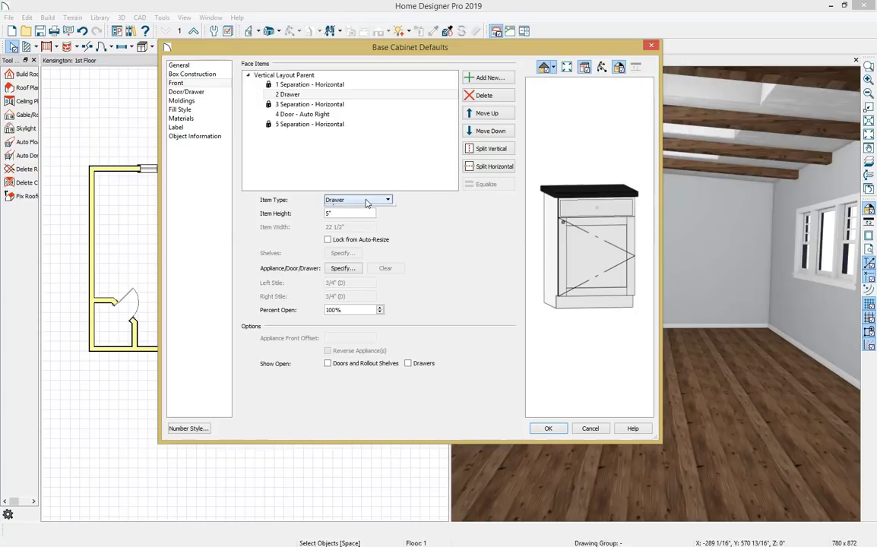
pyautogui.click(366, 202)
pyautogui.click(336, 190)
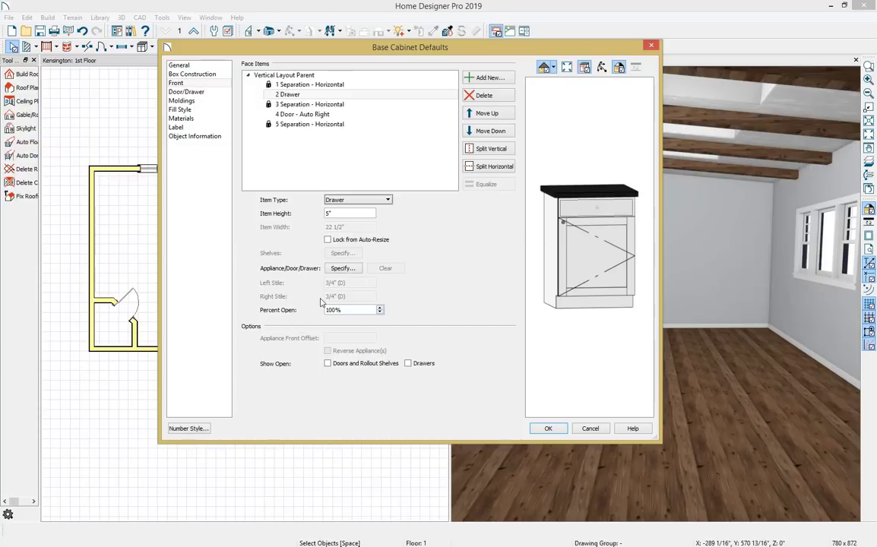
pyautogui.click(572, 260)
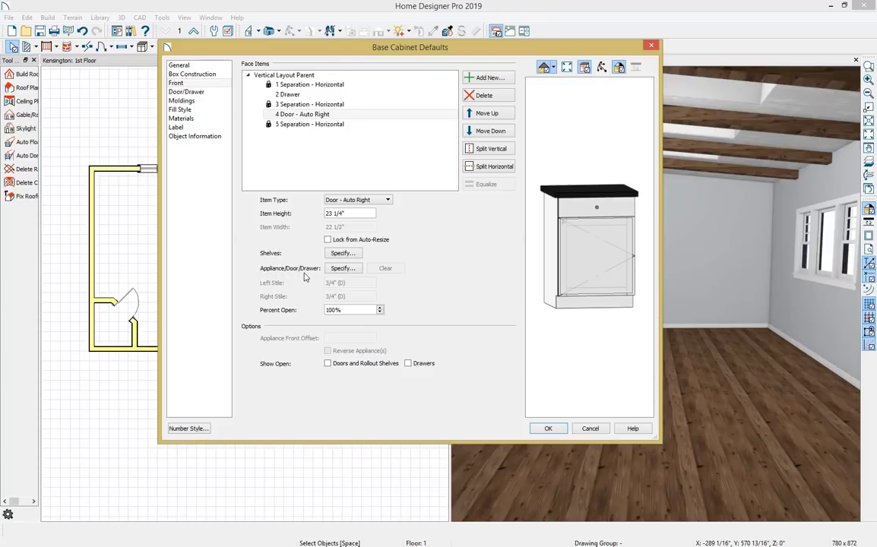
# - For the base cabinet's door handle, browse the core library's cabinet hardware to the Bar Pulls collection
pyautogui.click(190, 92)
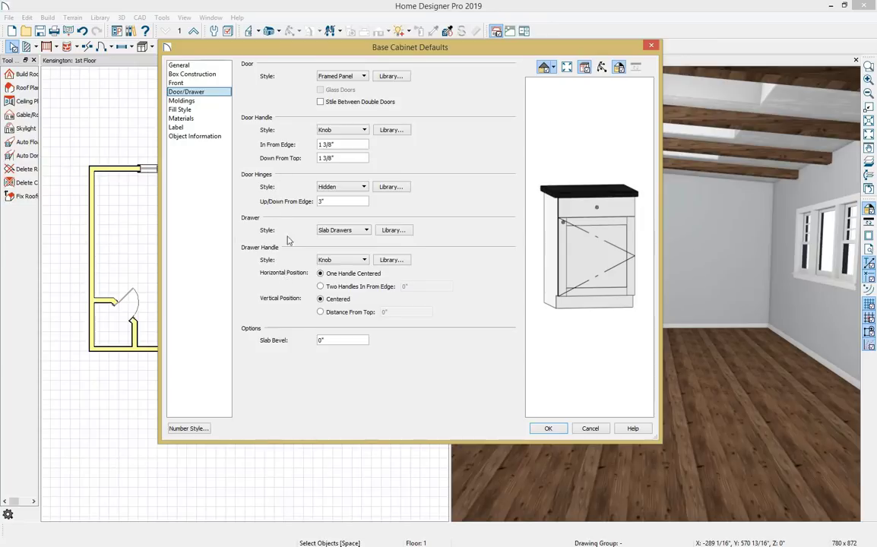
pyautogui.click(337, 131)
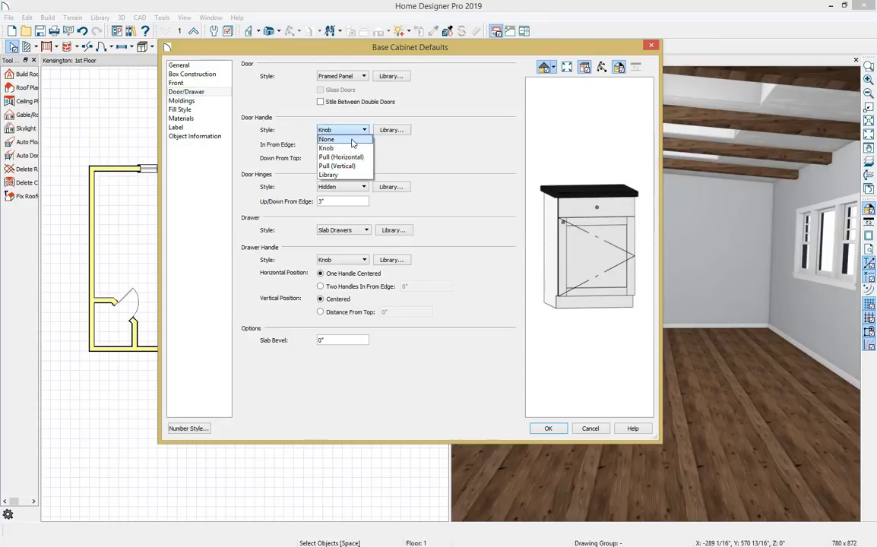
pyautogui.click(356, 133)
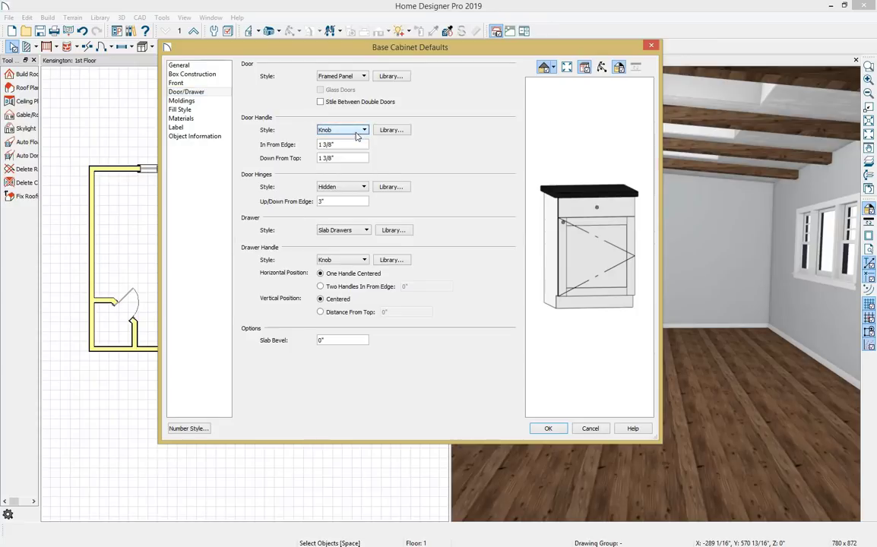
pyautogui.click(406, 132)
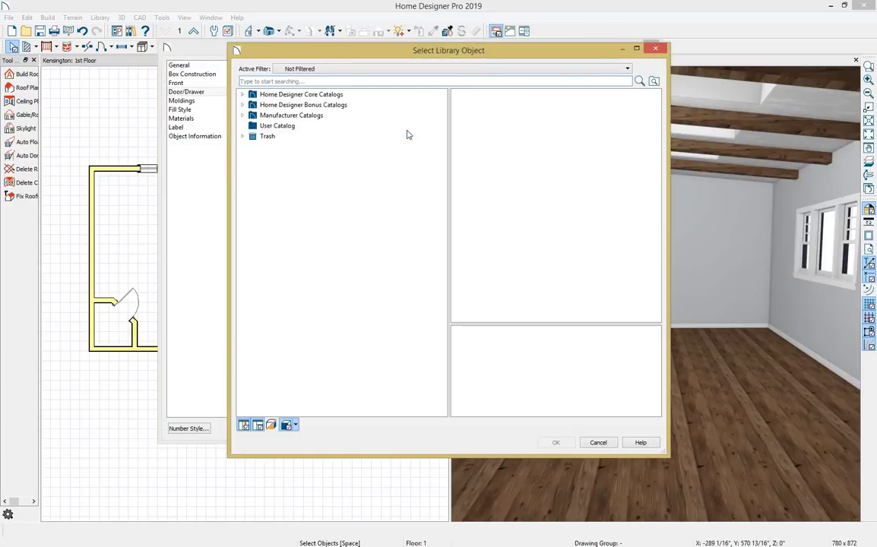
pyautogui.click(247, 94)
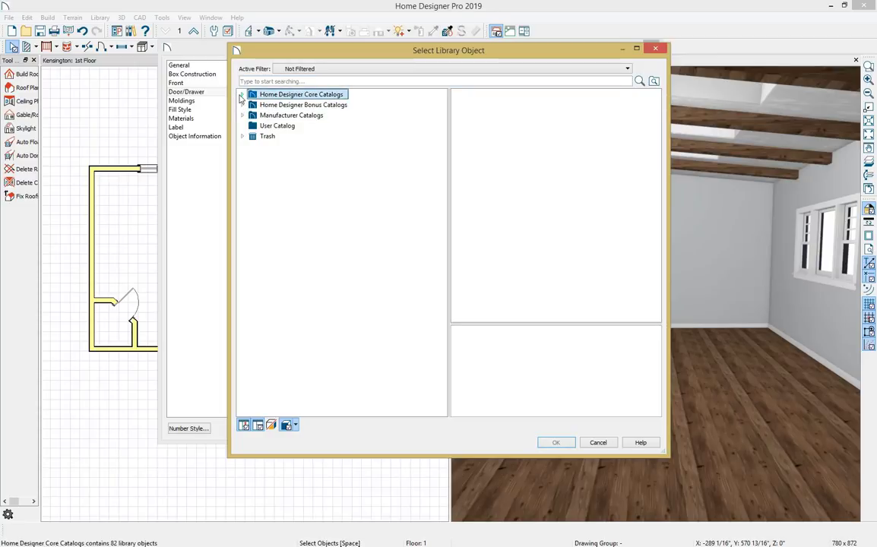
pyautogui.click(241, 95)
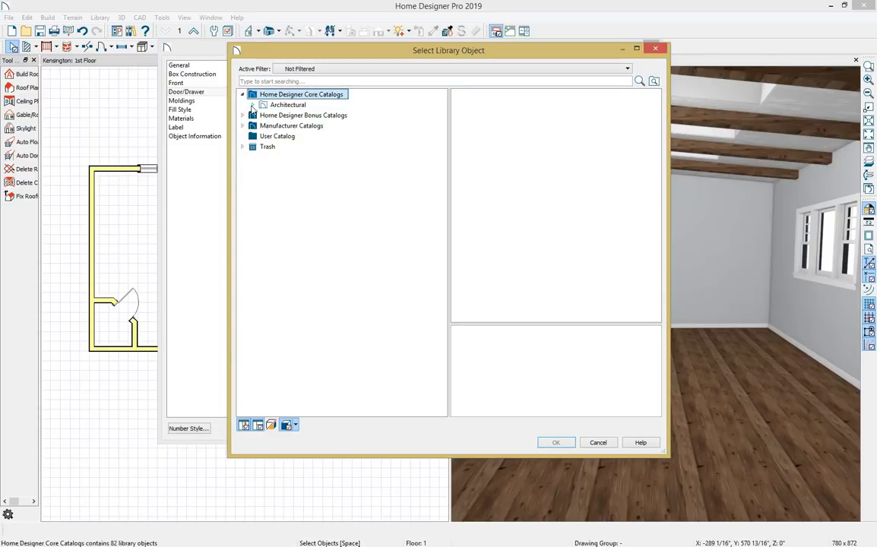
pyautogui.click(252, 106)
pyautogui.click(263, 115)
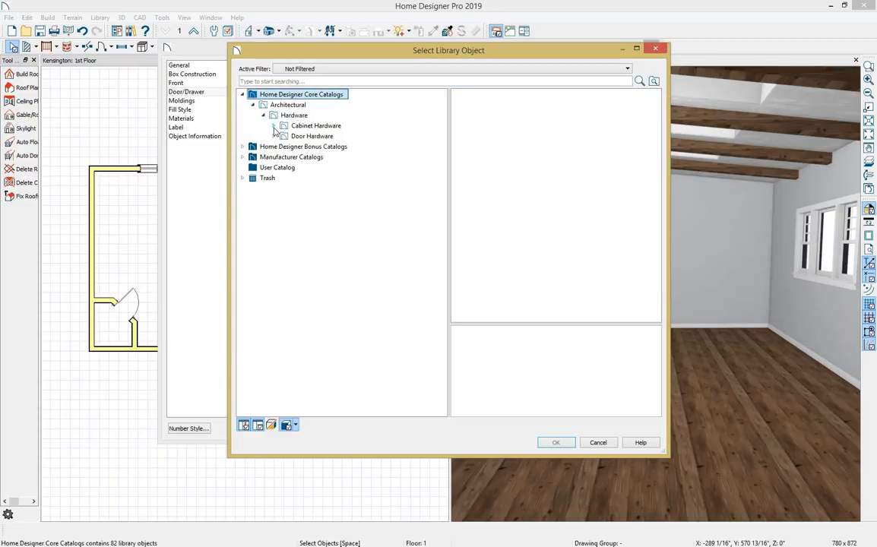
pyautogui.click(274, 126)
pyautogui.click(283, 158)
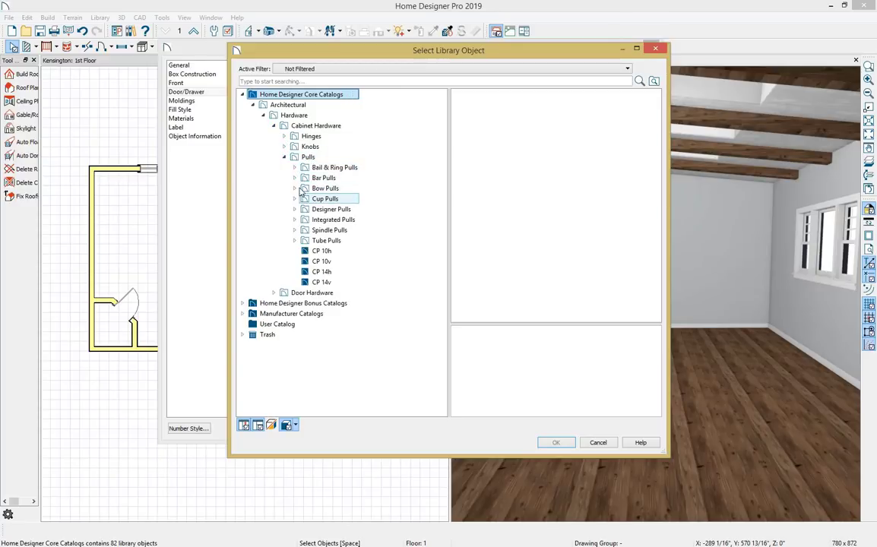
pyautogui.click(306, 178)
pyautogui.click(295, 178)
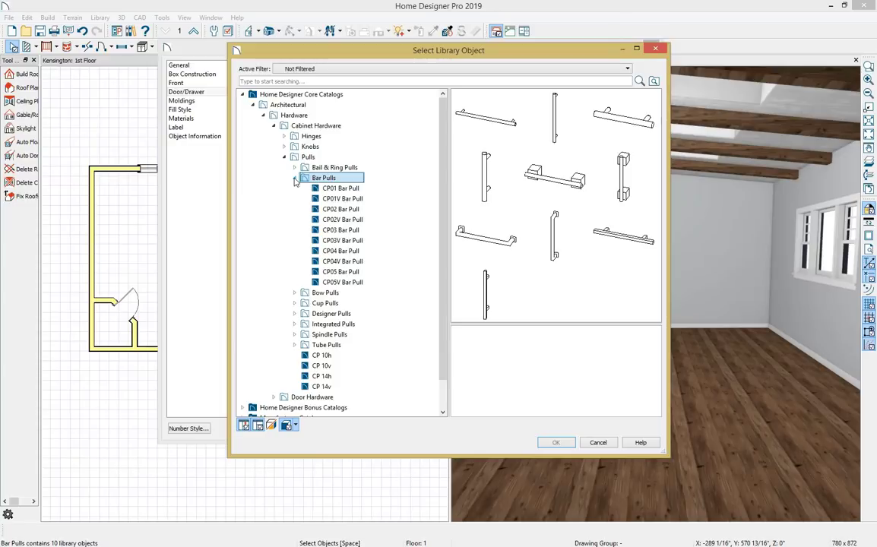
# - Assign the CP05V Bar Pull as the door handle and place it 6" down from the top
pyautogui.click(341, 273)
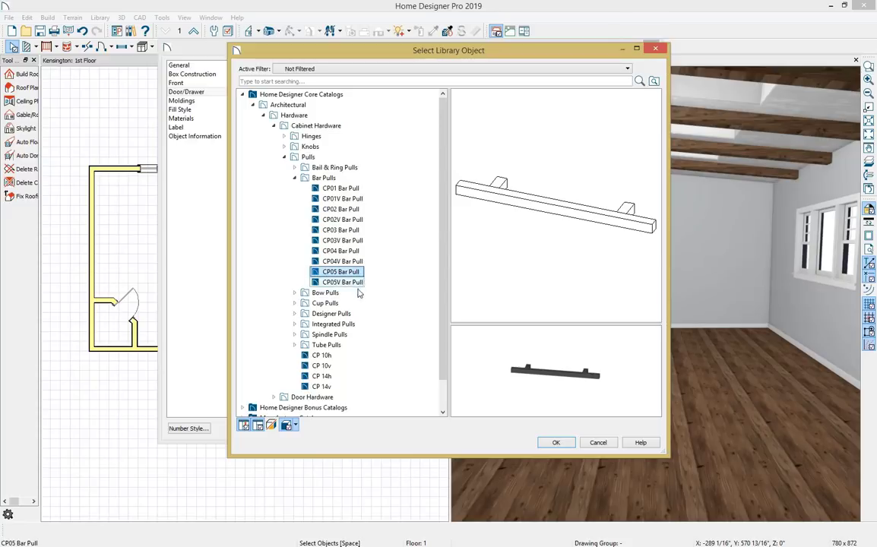
pyautogui.click(344, 282)
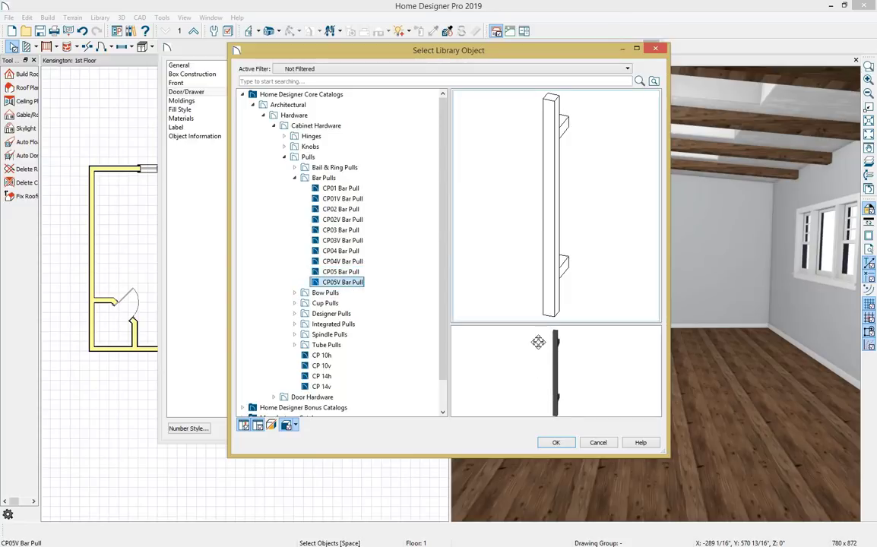
pyautogui.click(556, 442)
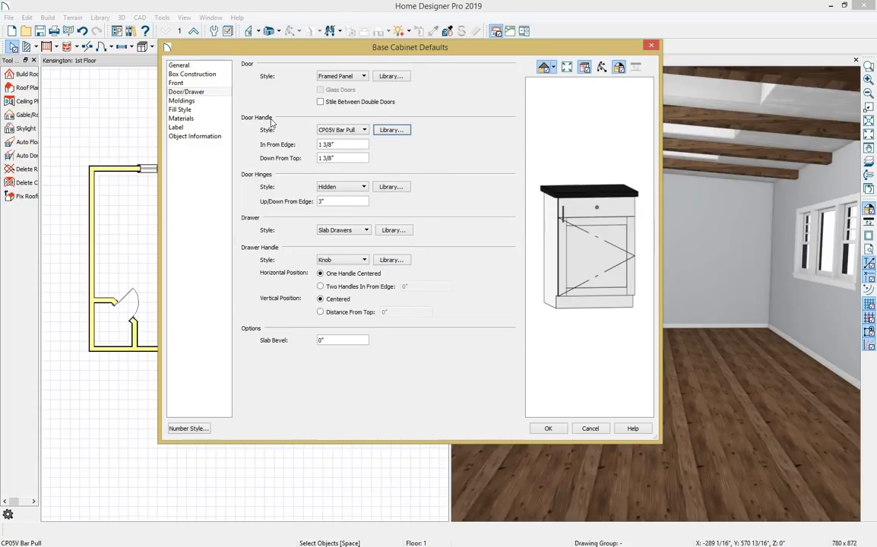
pyautogui.moveTo(354, 160); pyautogui.dragTo(289, 161)
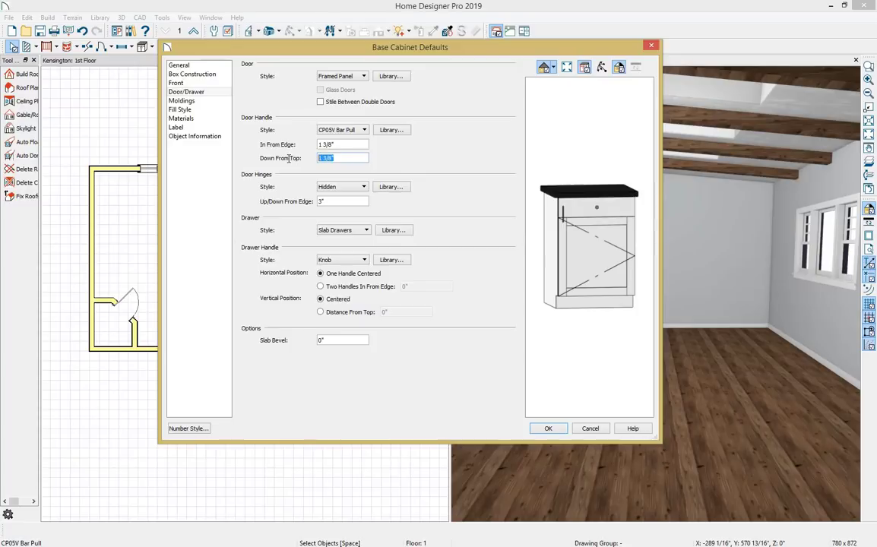
pyautogui.write('6')
pyautogui.press('Tab')
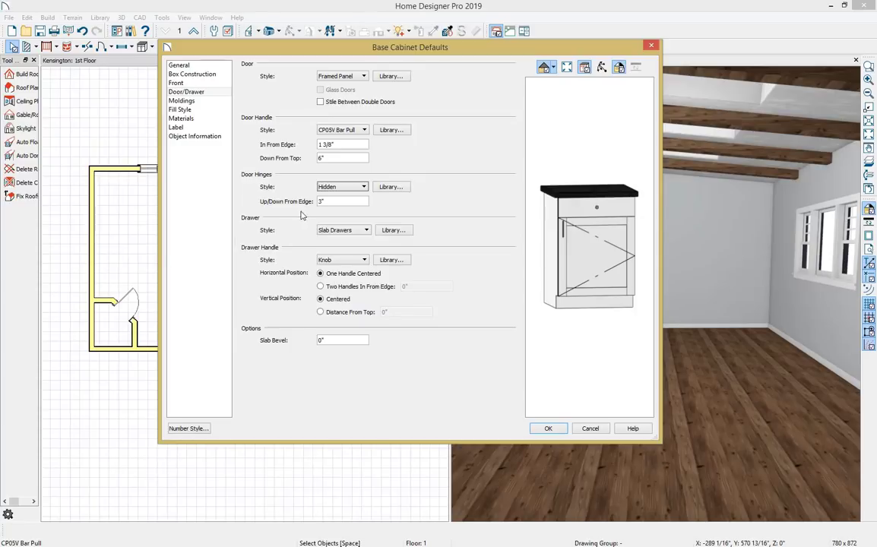
# - Assign the CP05 Bar Pull from the core library's cabinet hardware as the drawer handle
pyautogui.click(389, 260)
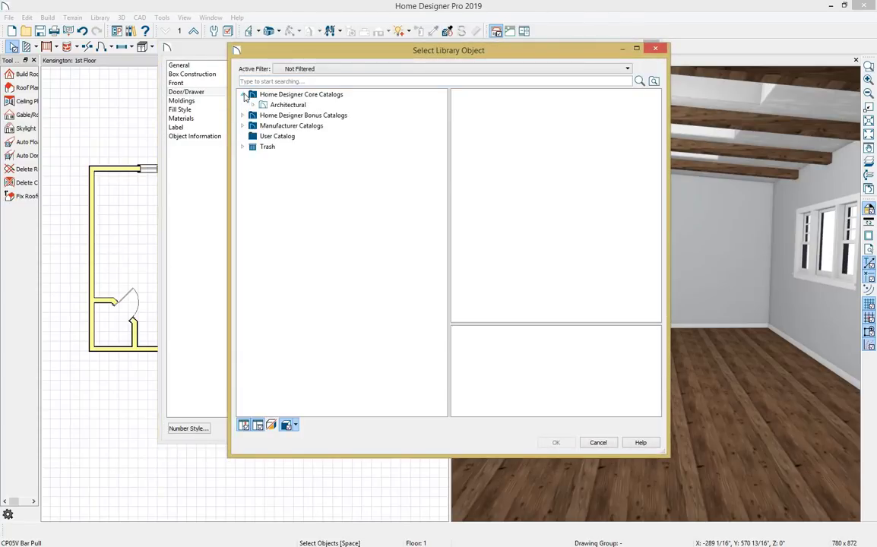
pyautogui.click(262, 115)
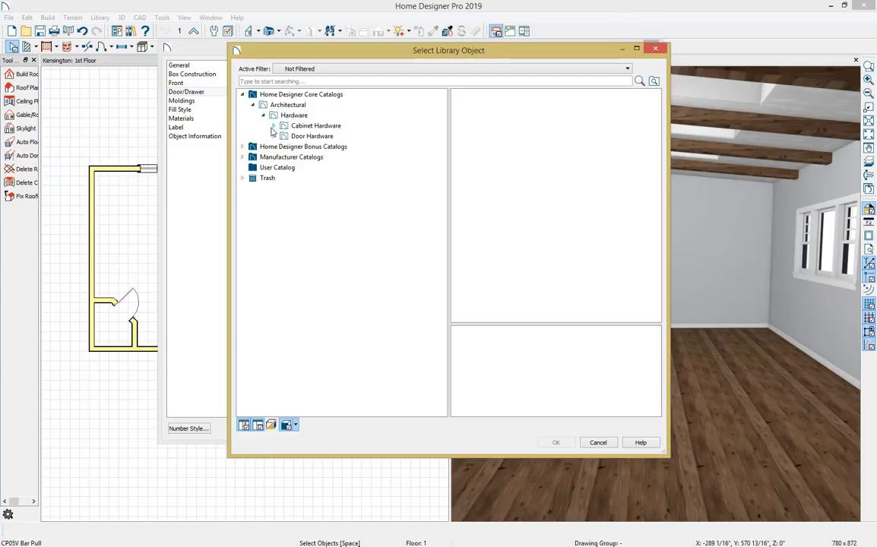
pyautogui.click(274, 125)
pyautogui.click(284, 157)
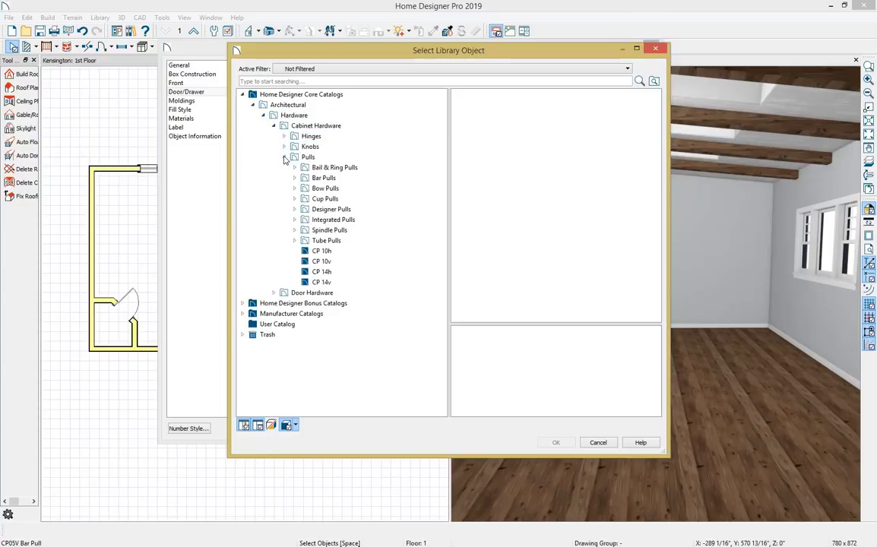
pyautogui.click(293, 179)
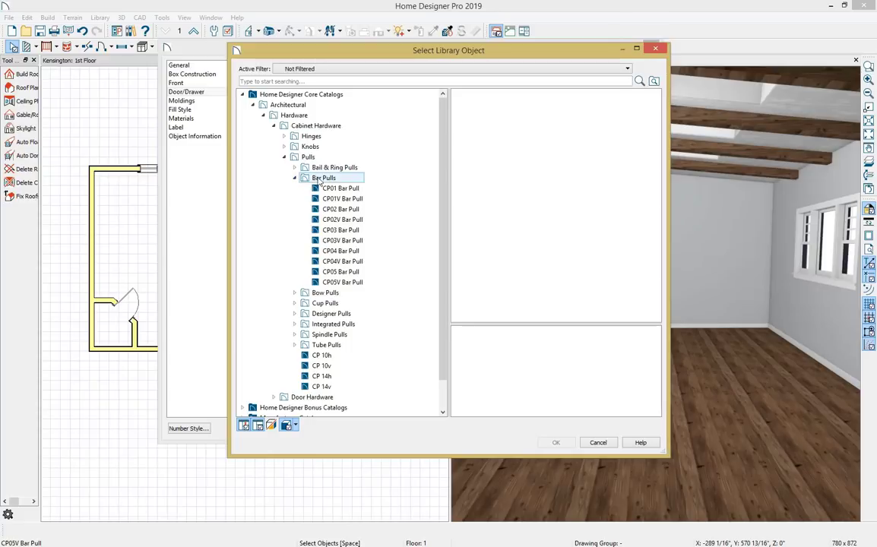
pyautogui.click(340, 272)
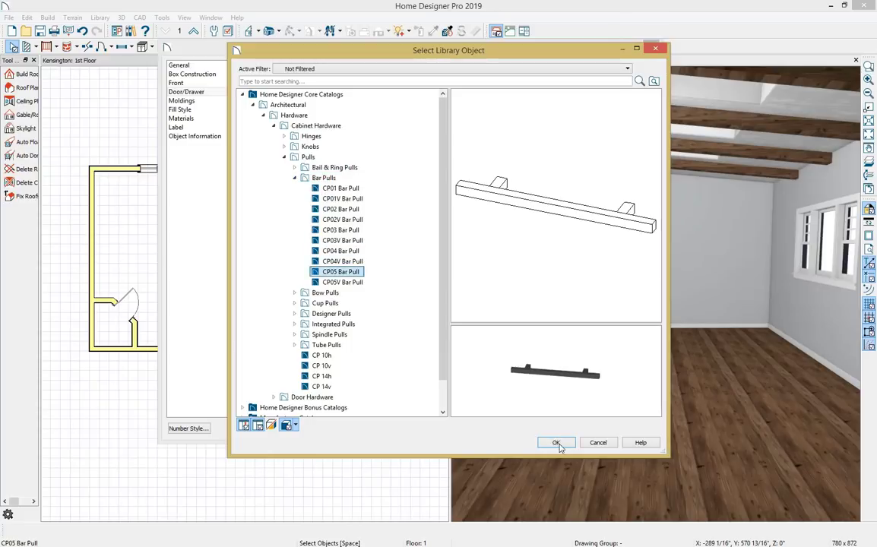
pyautogui.click(556, 442)
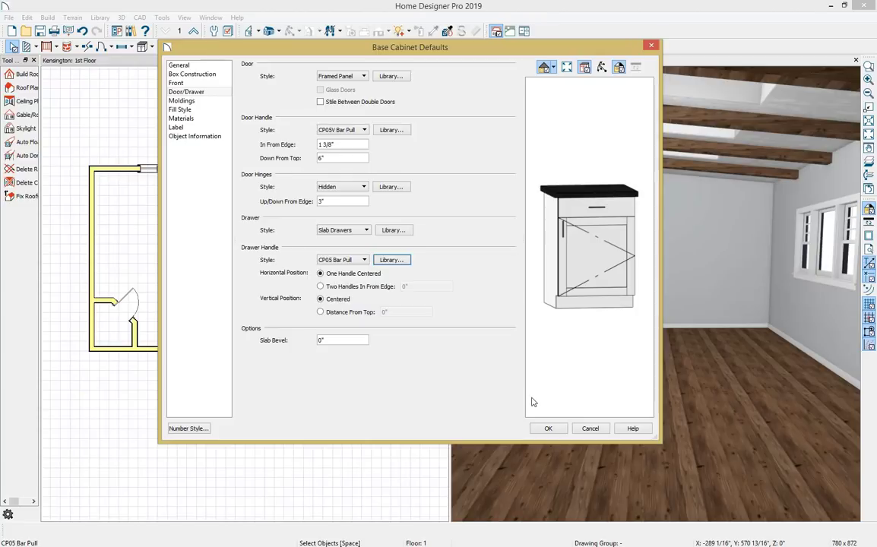
# - Assign the core library's Copper Brushed metal to the base cabinet's hardware and to the pulls of both bar handles
pyautogui.click(187, 102)
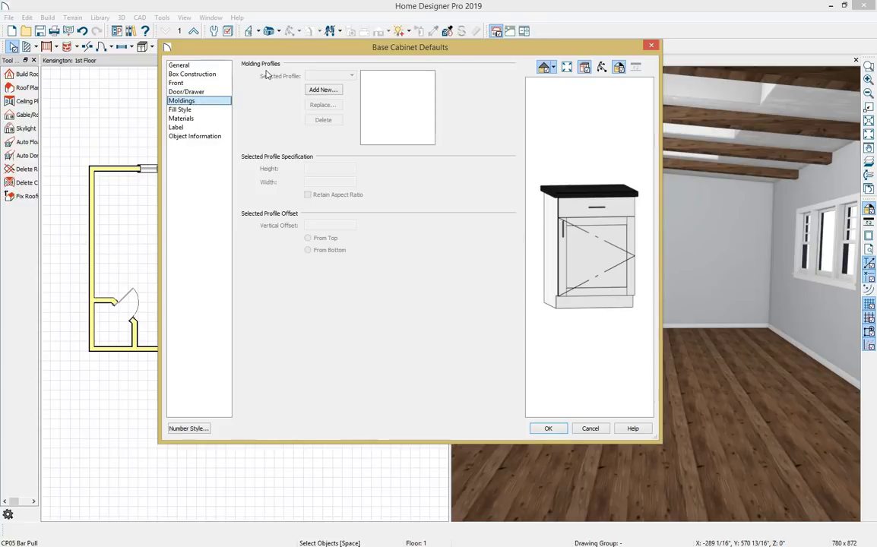
pyautogui.click(181, 118)
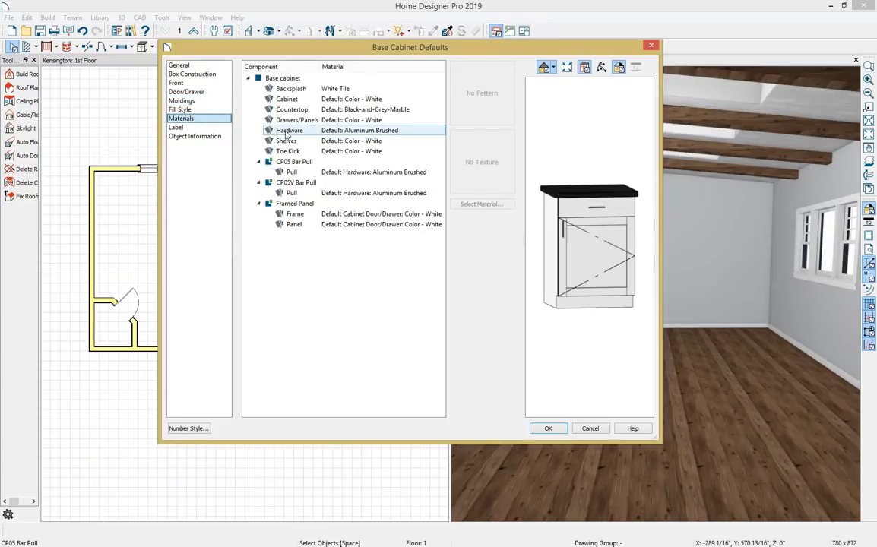
pyautogui.click(403, 132)
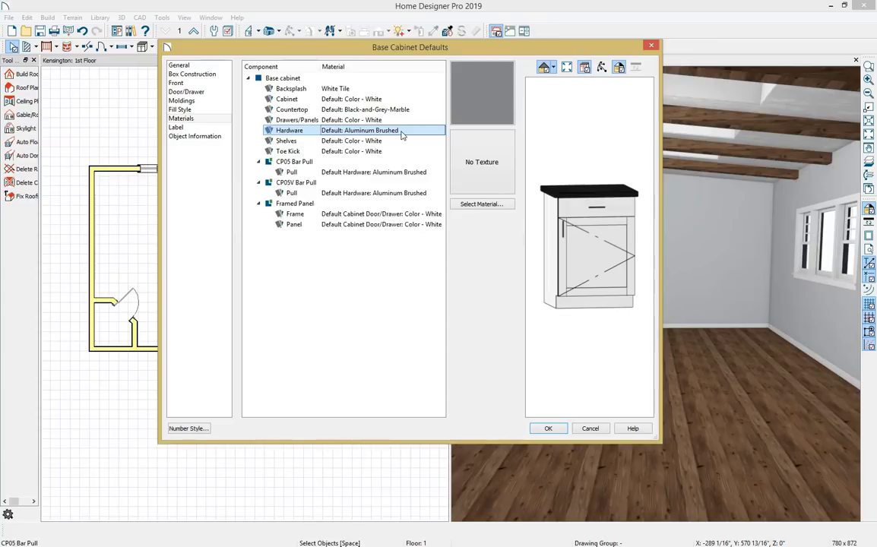
pyautogui.keyDown('ctrl'); pyautogui.click(357, 172); pyautogui.keyUp('ctrl')
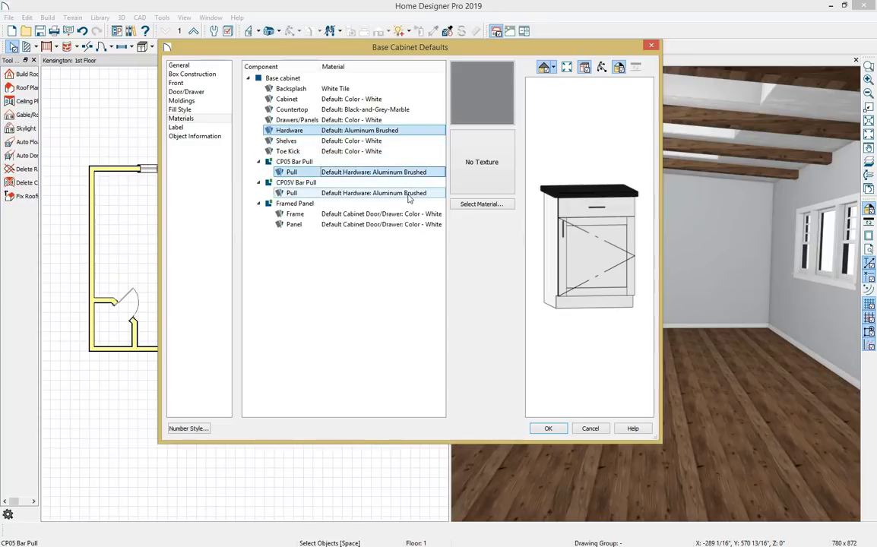
pyautogui.keyDown('ctrl'); pyautogui.click(408, 194); pyautogui.keyUp('ctrl')
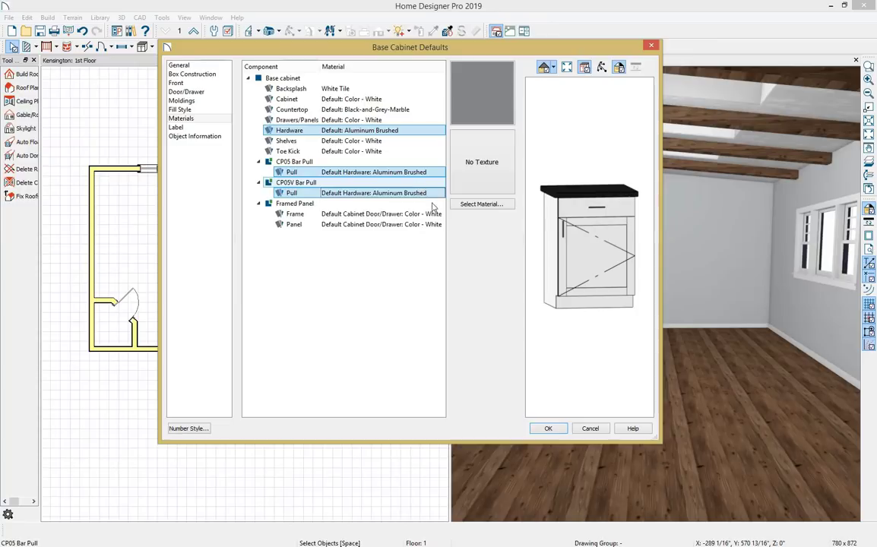
pyautogui.click(493, 205)
pyautogui.click(253, 109)
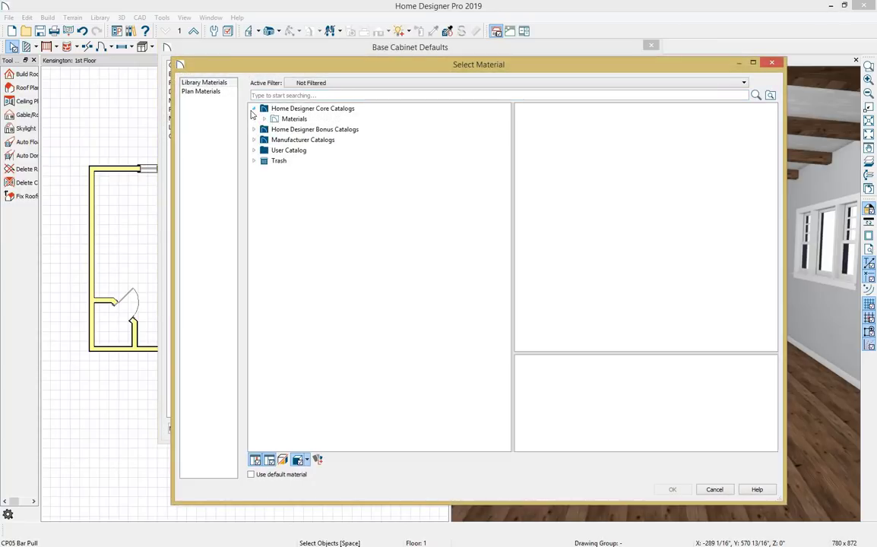
pyautogui.click(264, 120)
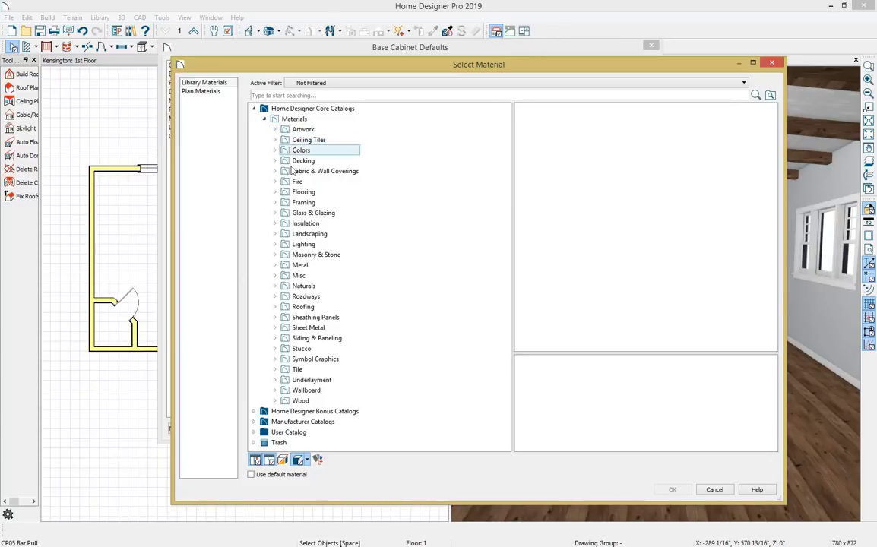
pyautogui.click(274, 265)
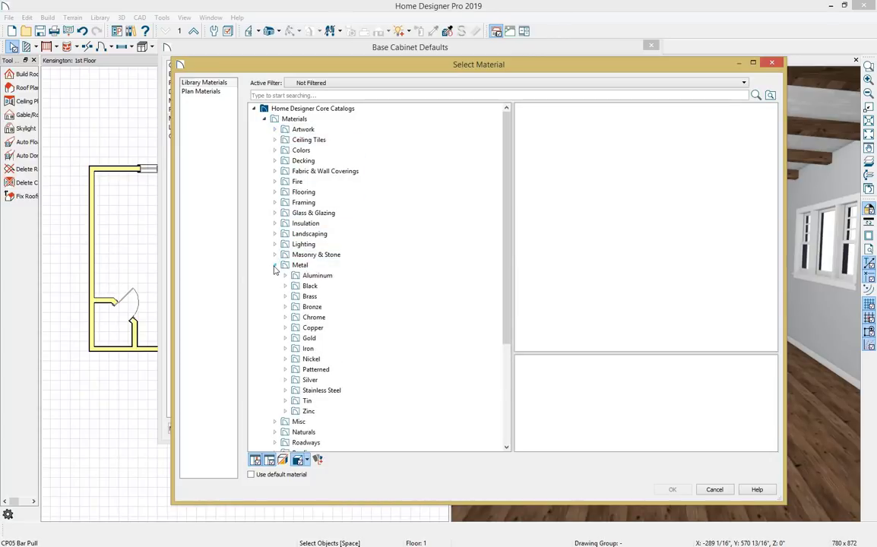
pyautogui.click(311, 328)
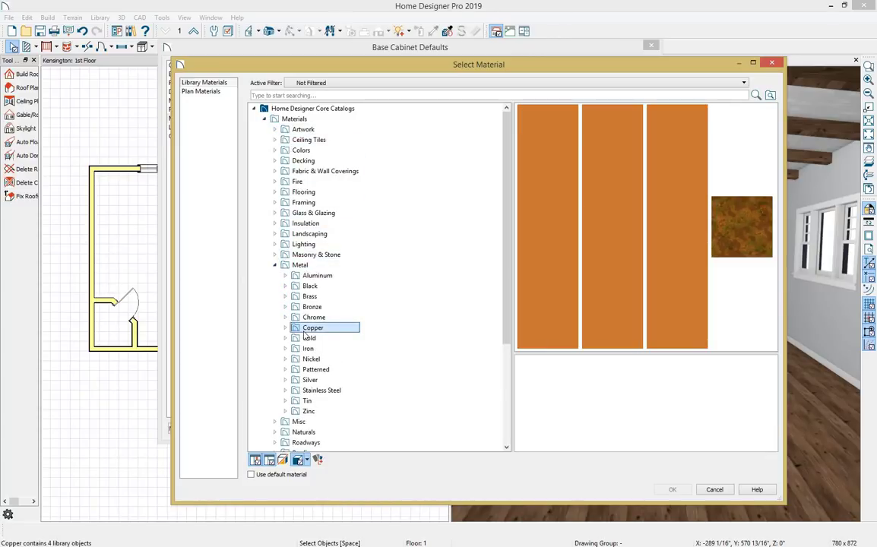
pyautogui.click(285, 328)
pyautogui.click(348, 339)
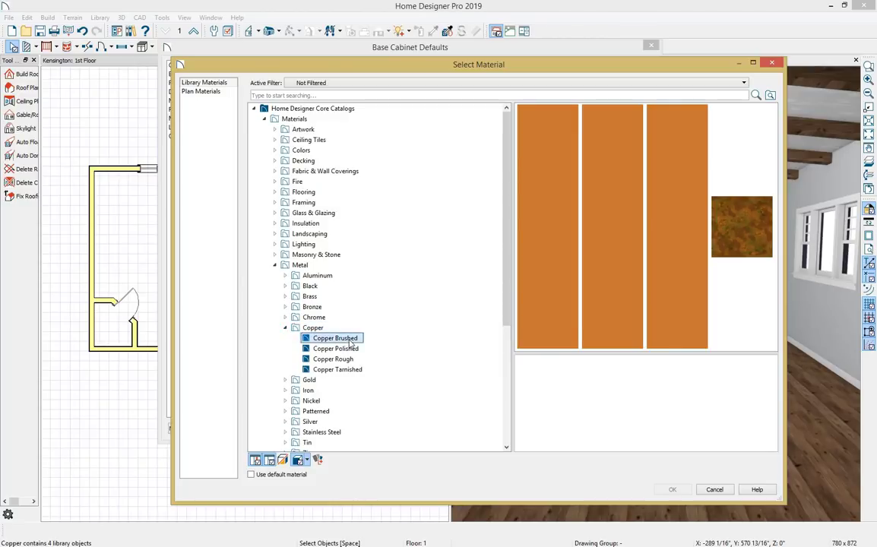
pyautogui.click(672, 489)
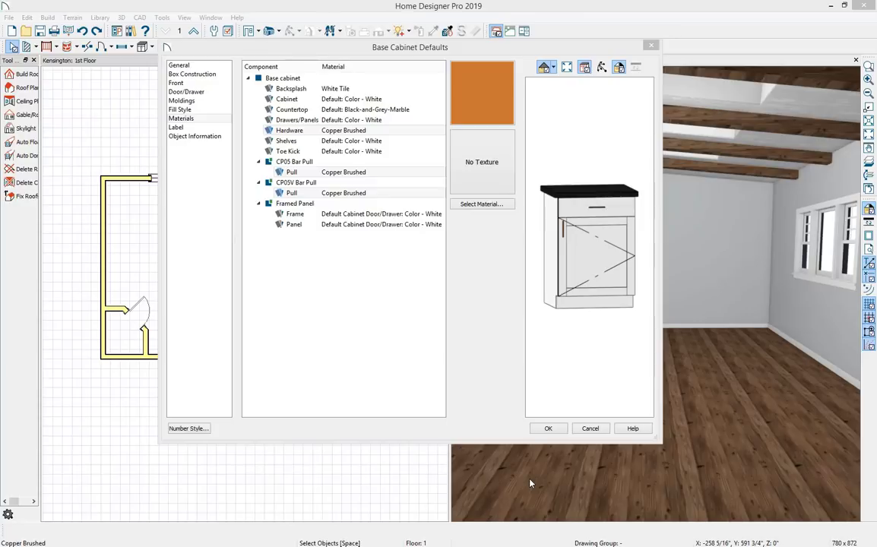
# - Apply the 790C-3 - DOLPHIN FIN material to the cabinet, drawers/panels, shelves, toe kick, door frame and door panel, and accept the base cabinet defaults
pyautogui.click(376, 171)
pyautogui.click(351, 100)
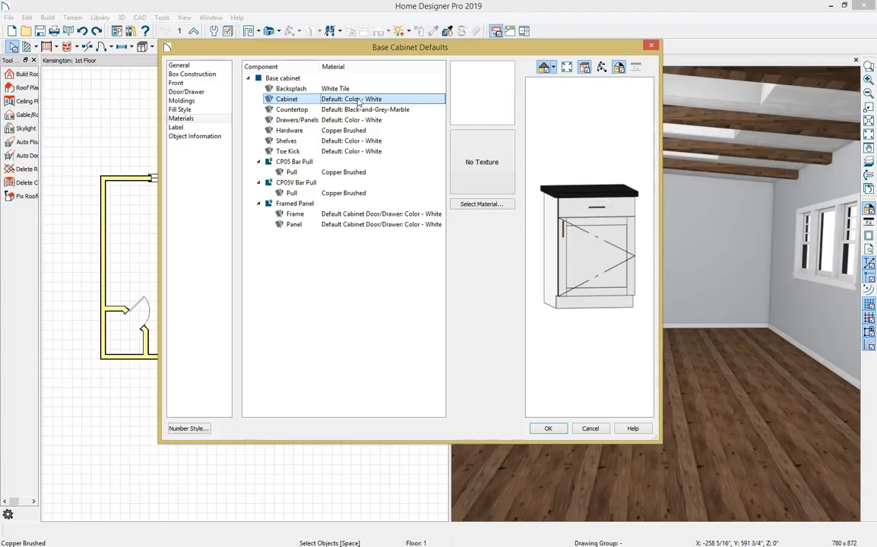
pyautogui.keyDown('ctrl'); pyautogui.click(325, 119); pyautogui.keyUp('ctrl')
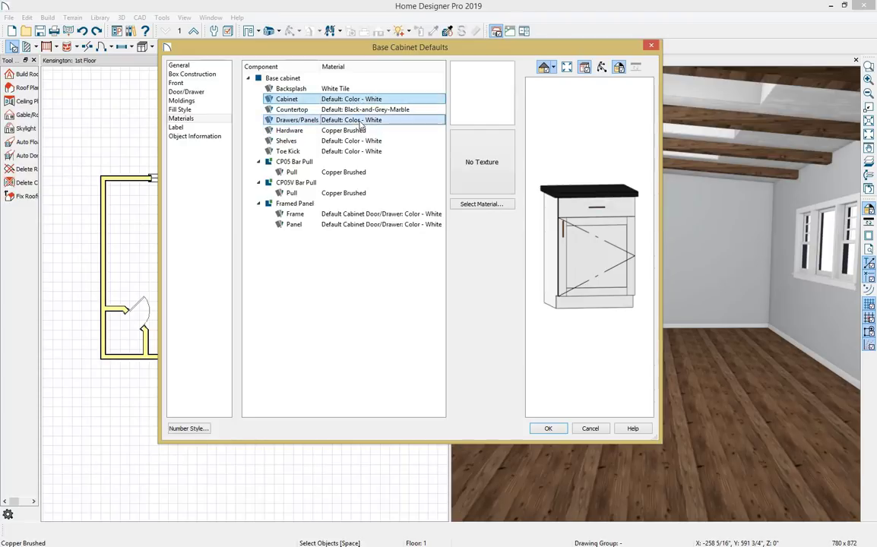
pyautogui.keyDown('ctrl'); pyautogui.click(323, 141); pyautogui.keyUp('ctrl')
pyautogui.keyDown('ctrl'); pyautogui.click(323, 151); pyautogui.keyUp('ctrl')
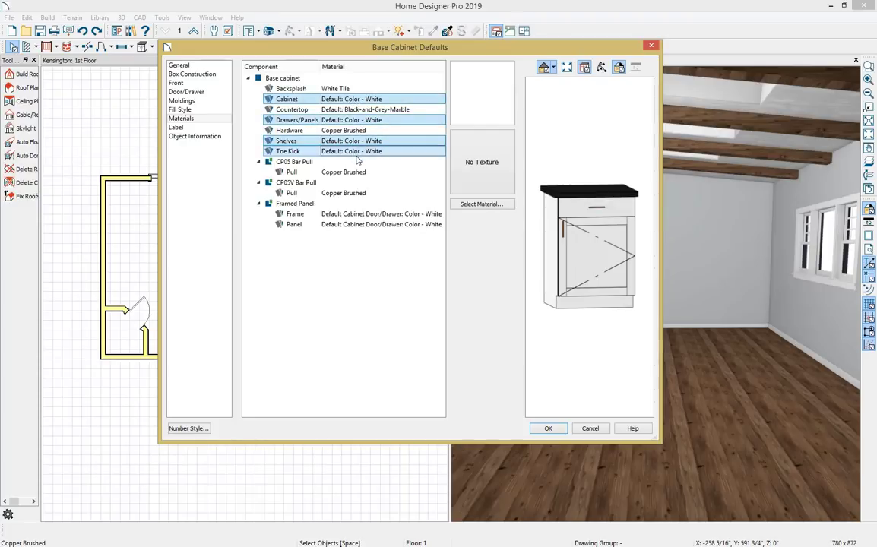
pyautogui.keyDown('ctrl'); pyautogui.click(360, 216); pyautogui.keyUp('ctrl')
pyautogui.keyDown('ctrl'); pyautogui.click(347, 225); pyautogui.keyUp('ctrl')
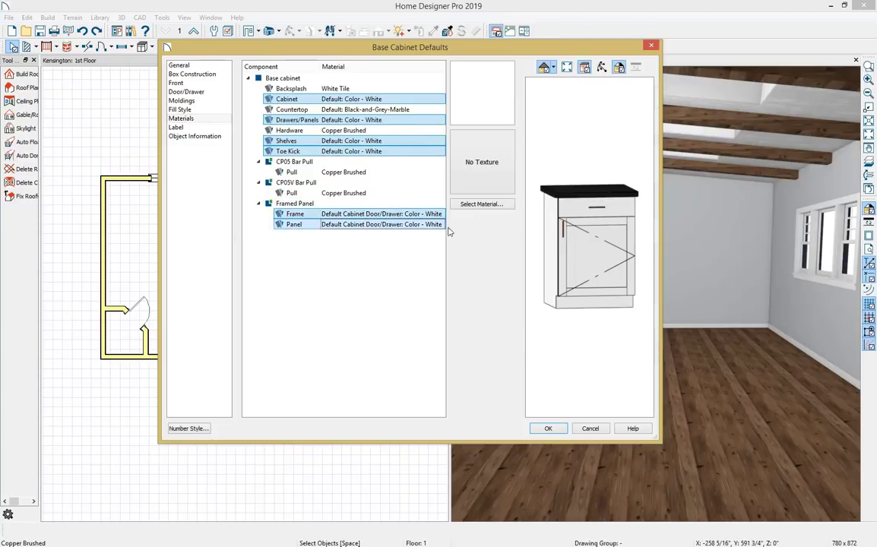
pyautogui.click(490, 203)
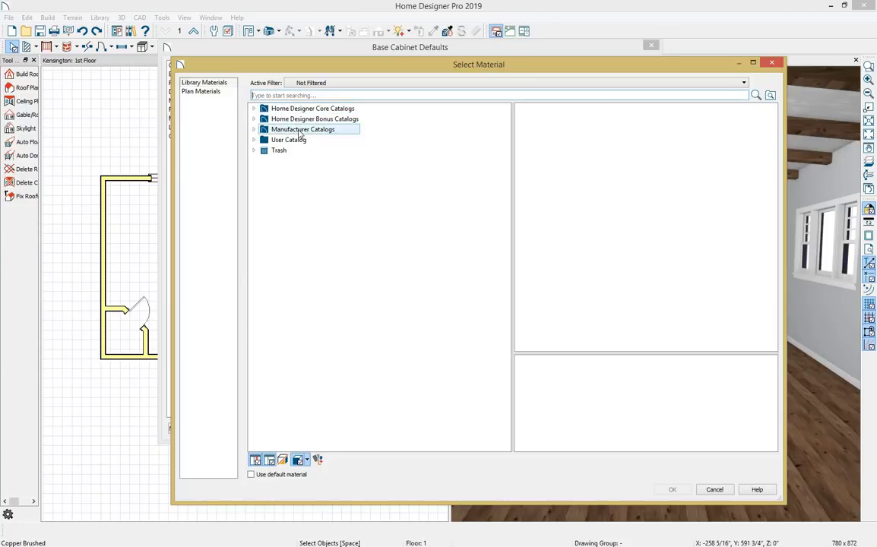
pyautogui.click(255, 131)
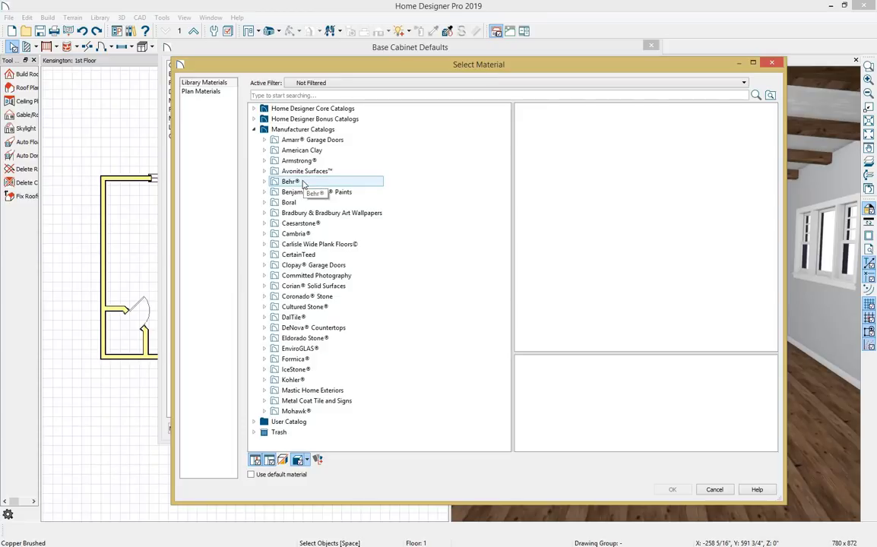
pyautogui.press('d')
pyautogui.click(318, 96)
pyautogui.write('dolphin fin')
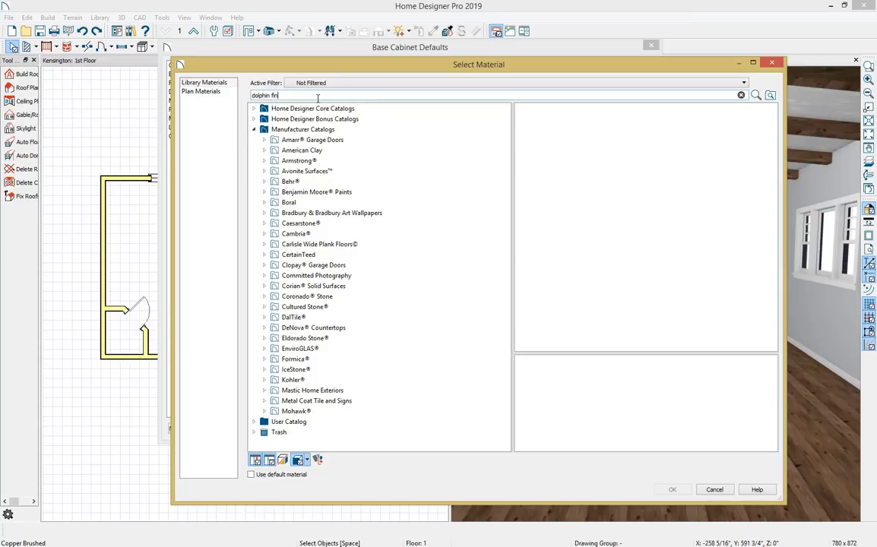
pyautogui.press('Return')
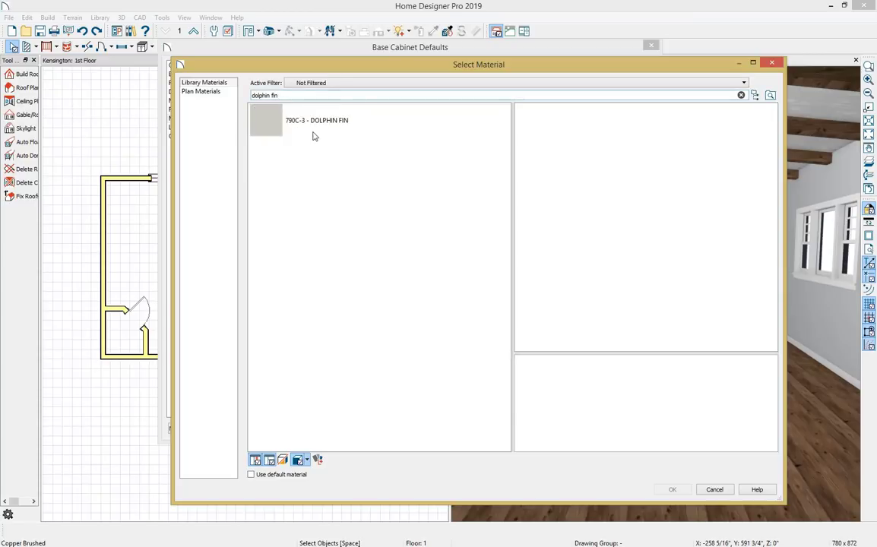
pyautogui.click(314, 128)
pyautogui.click(674, 491)
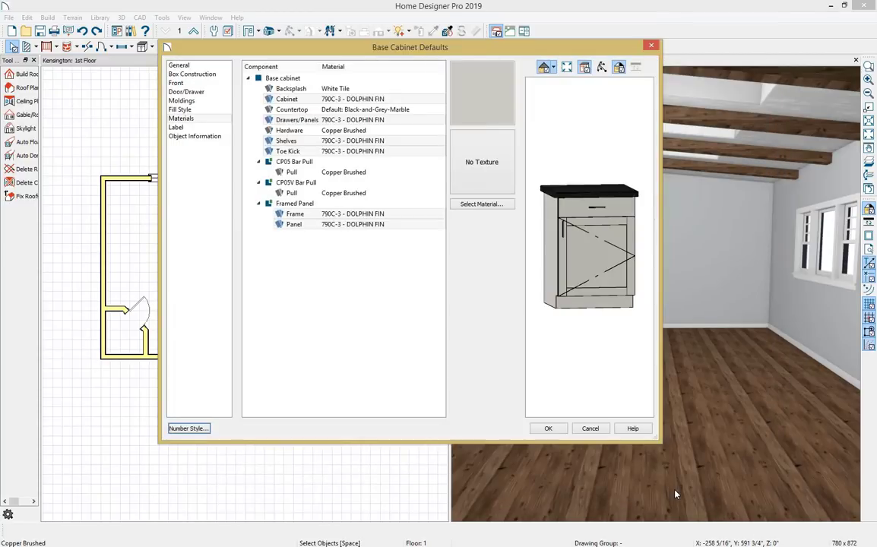
pyautogui.click(550, 429)
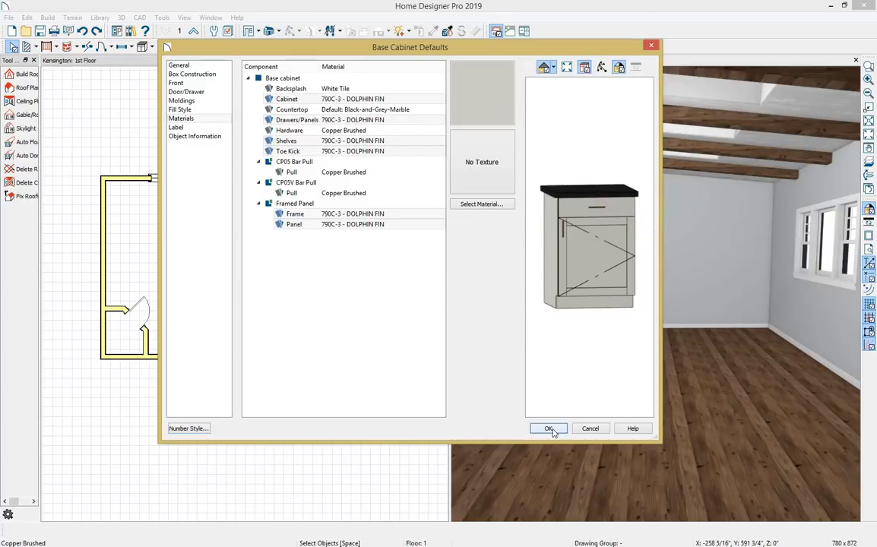
pyautogui.click(416, 321)
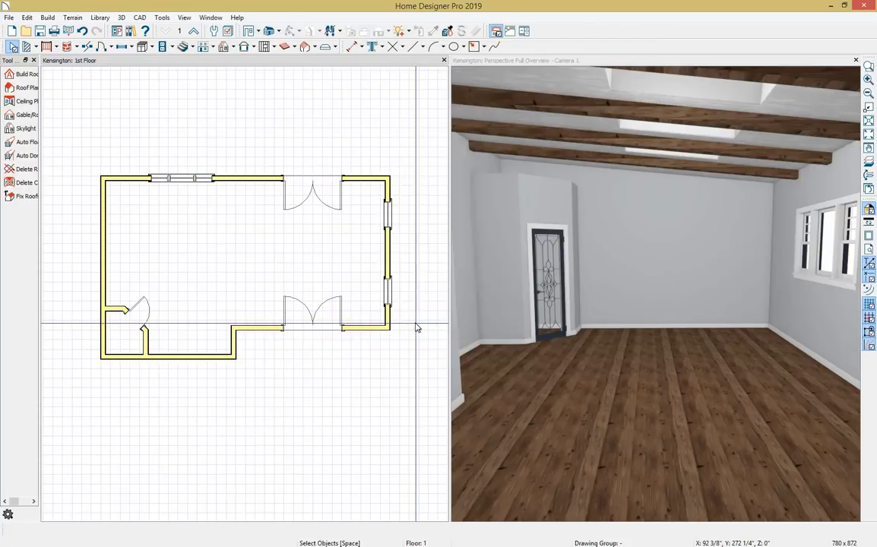
# - Place one base cabinet on the triple-window wall near the room's corner and another on the adjoining wall so they meet in the corner
pyautogui.scroll(2, 178, 262)
pyautogui.scroll(1, 179, 262)
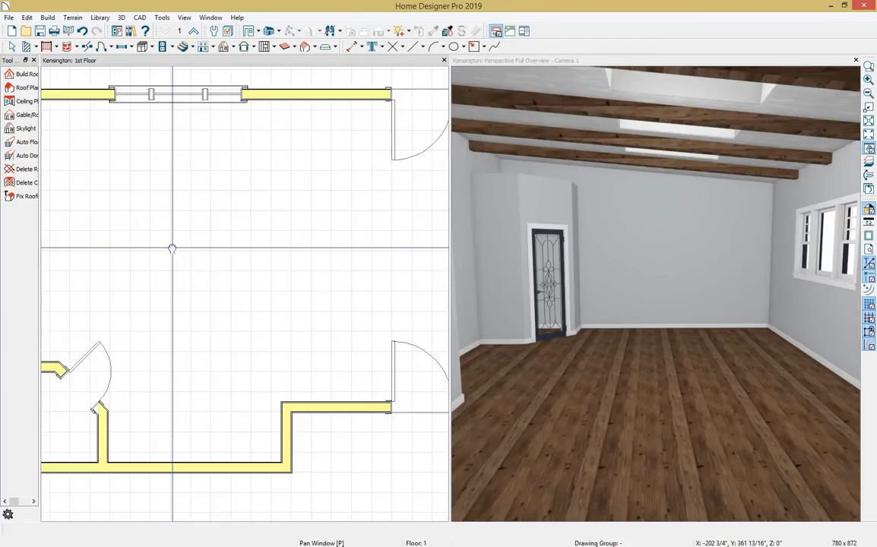
pyautogui.moveTo(173, 248); pyautogui.dragTo(231, 332, button='middle')
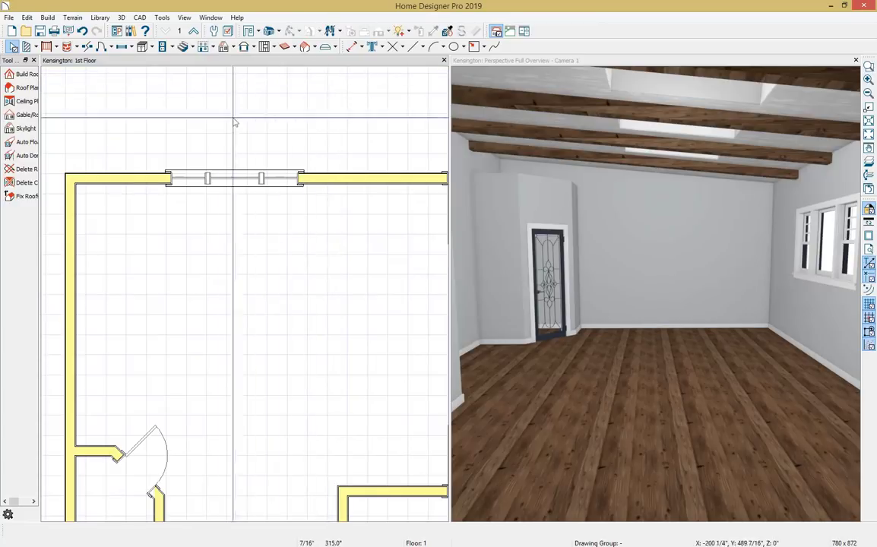
pyautogui.click(142, 47)
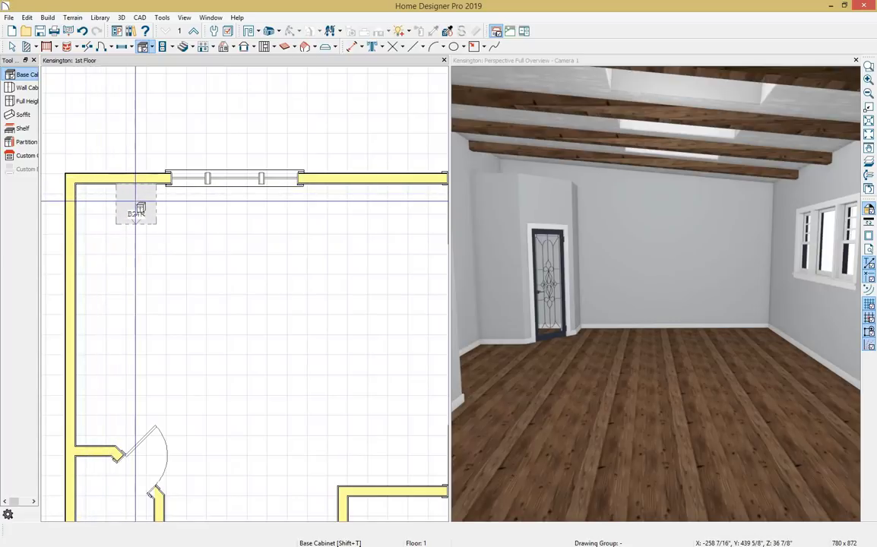
pyautogui.click(140, 208)
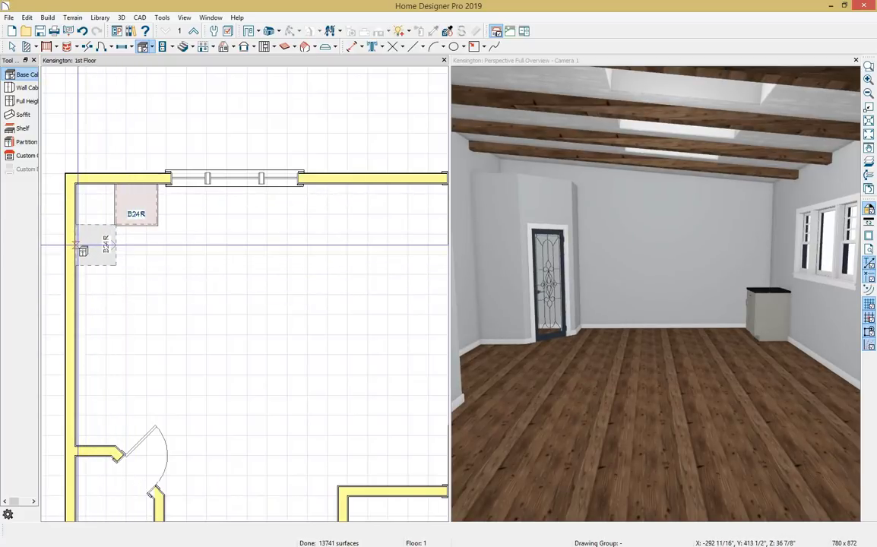
pyautogui.click(79, 246)
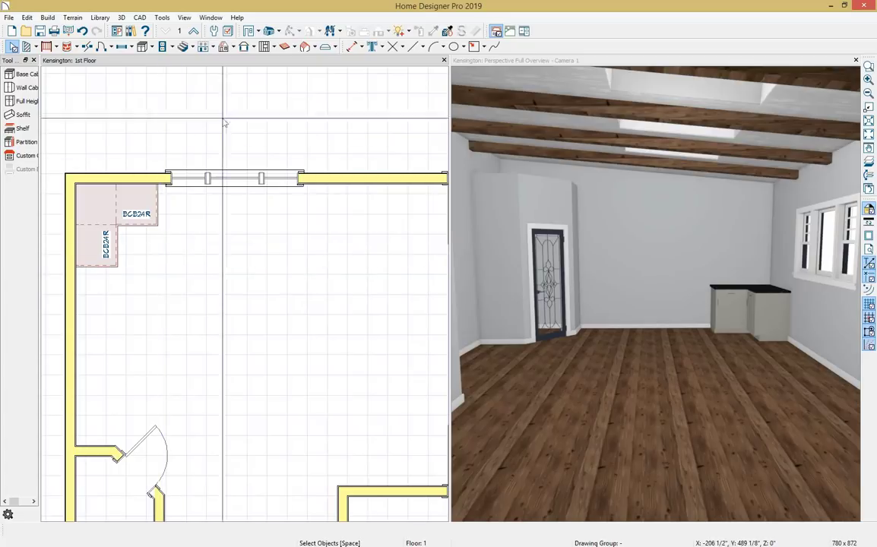
# - Create a wall elevation view of the wall with the triple window and the new base cabinet
pyautogui.click(258, 32)
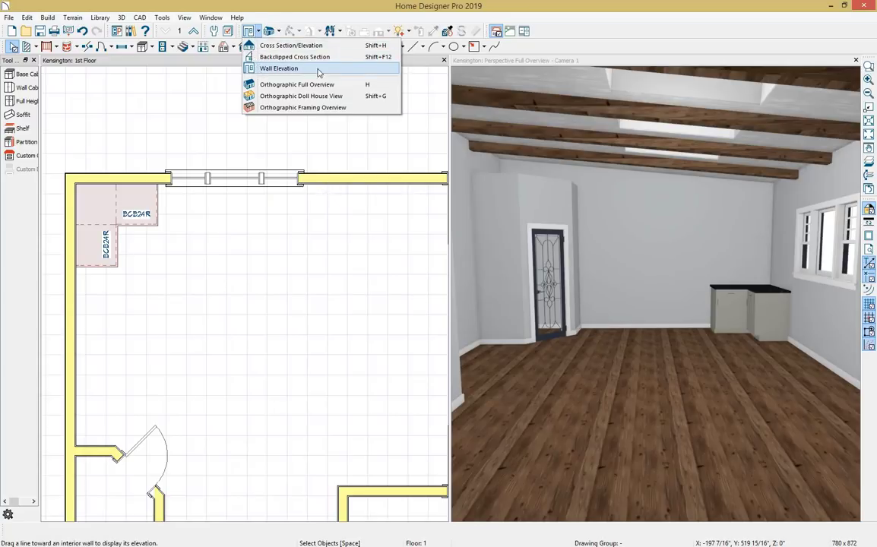
pyautogui.click(291, 69)
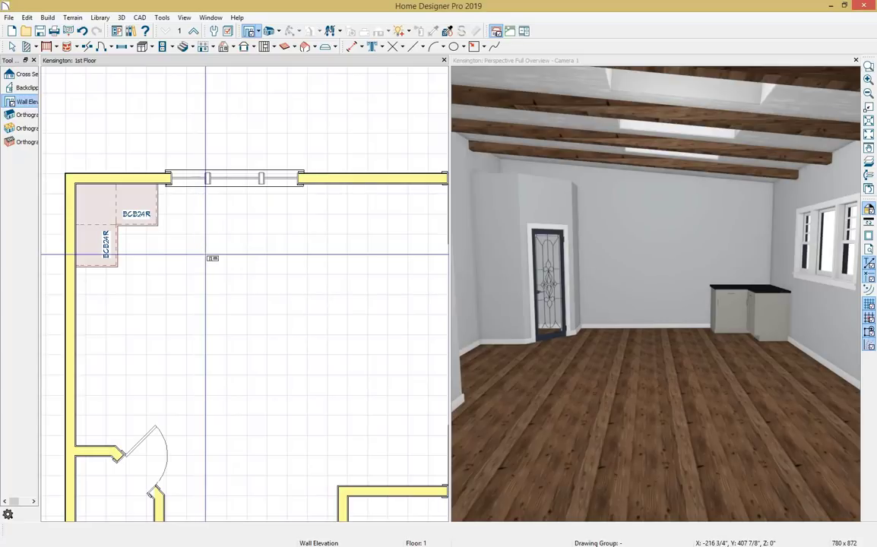
pyautogui.moveTo(205, 254); pyautogui.dragTo(209, 180)
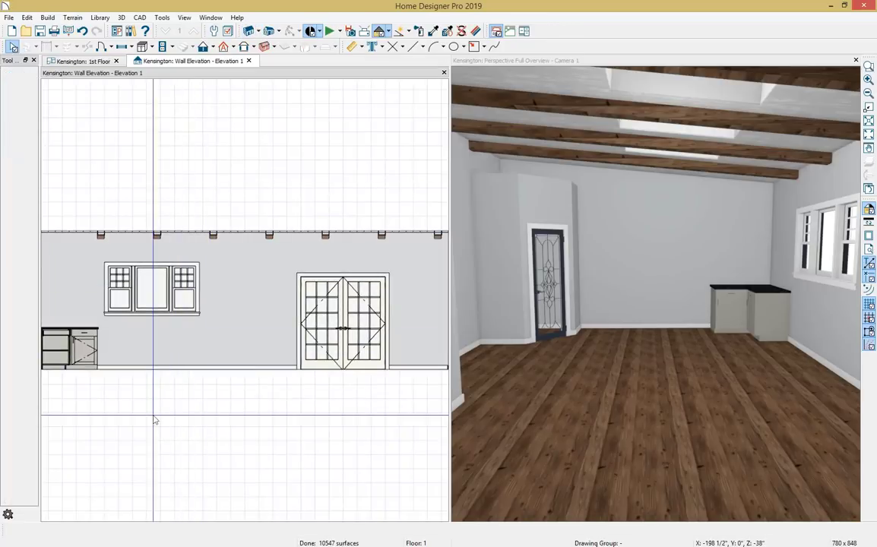
pyautogui.scroll(1, 154, 421)
pyautogui.moveTo(152, 415); pyautogui.dragTo(234, 385, button='middle')
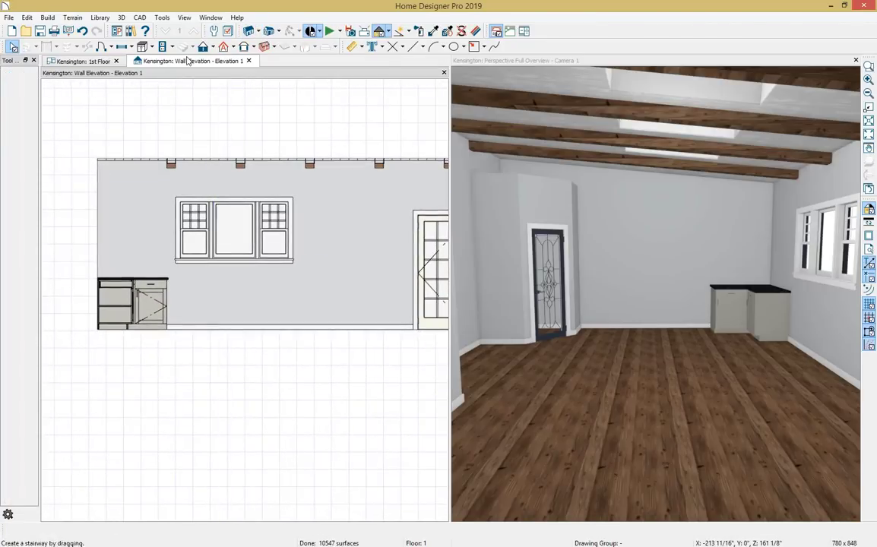
# - Move the wall elevation view into the perspective camera's pane so it sits beside the floor plan
pyautogui.moveTo(188, 61); pyautogui.dragTo(671, 185)
pyautogui.scroll(2, 654, 441)
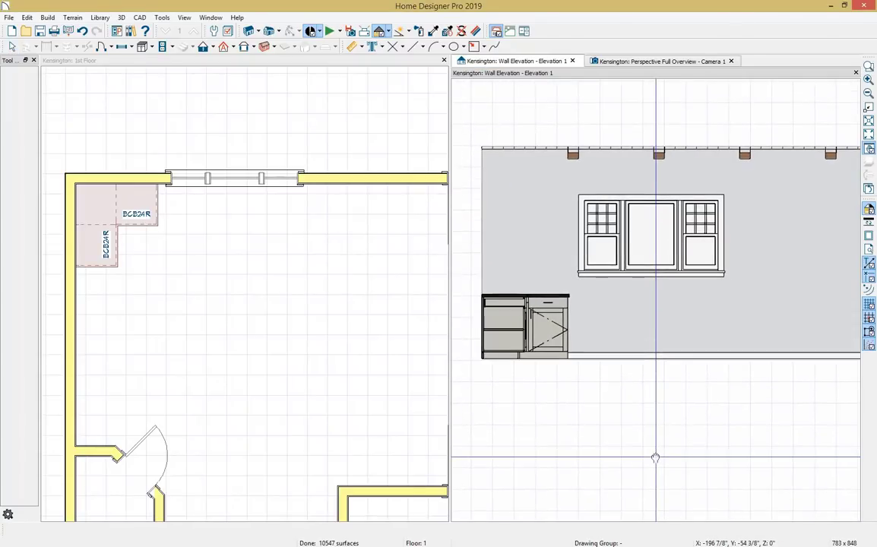
pyautogui.scroll(-1, 289, 356)
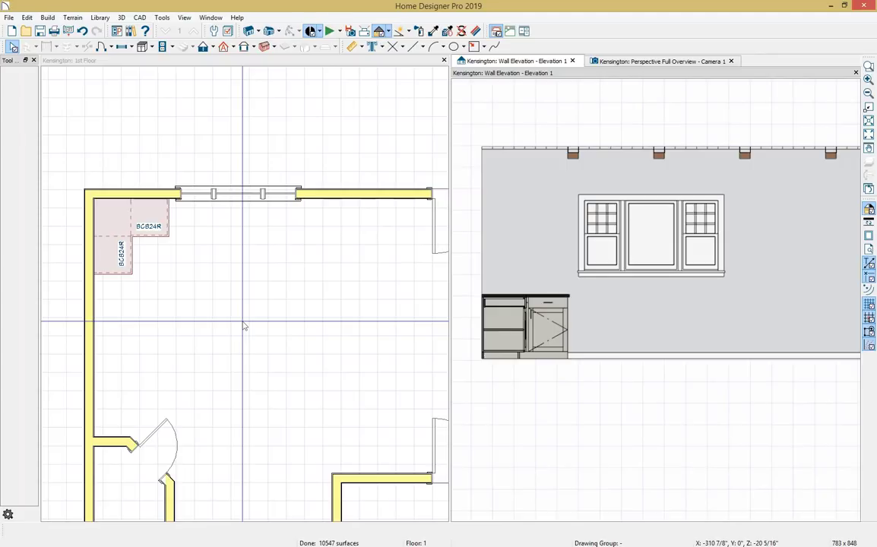
# - Change the door of the corner base cabinet on the triple-window wall to Door - Auto Left
pyautogui.click(553, 342)
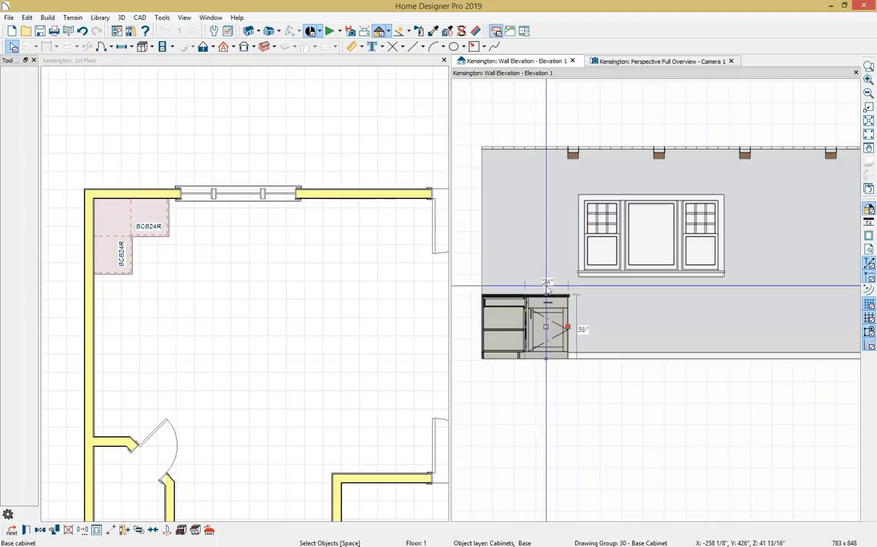
pyautogui.doubleClick(554, 341)
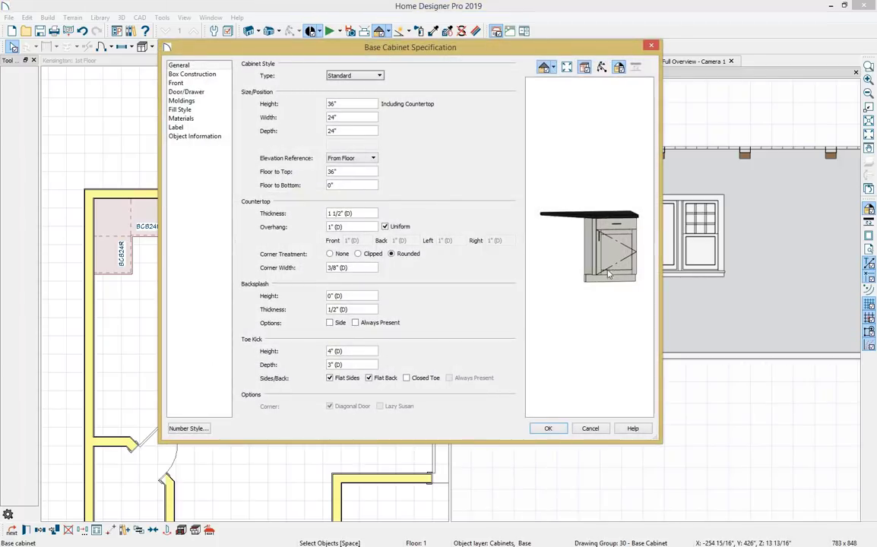
pyautogui.click(610, 262)
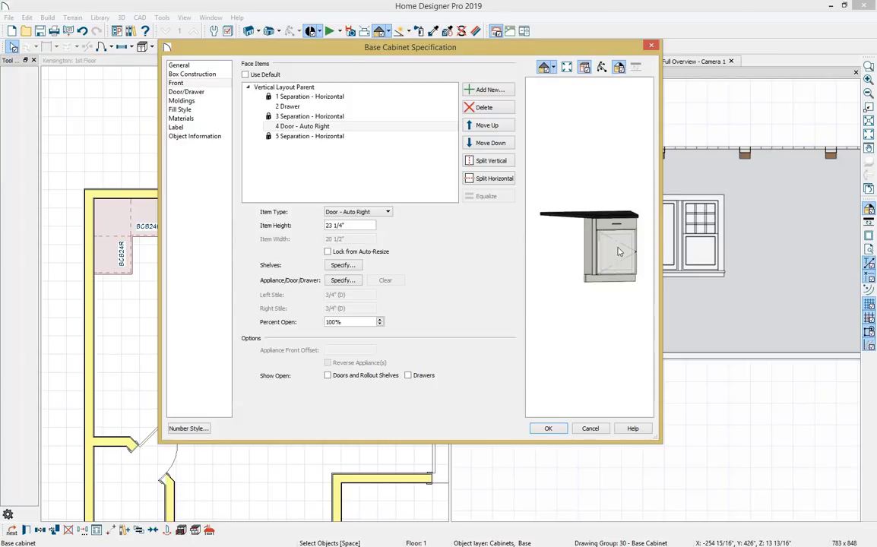
pyautogui.scroll(3, 614, 249)
pyautogui.moveTo(615, 249); pyautogui.dragTo(583, 248, button='middle')
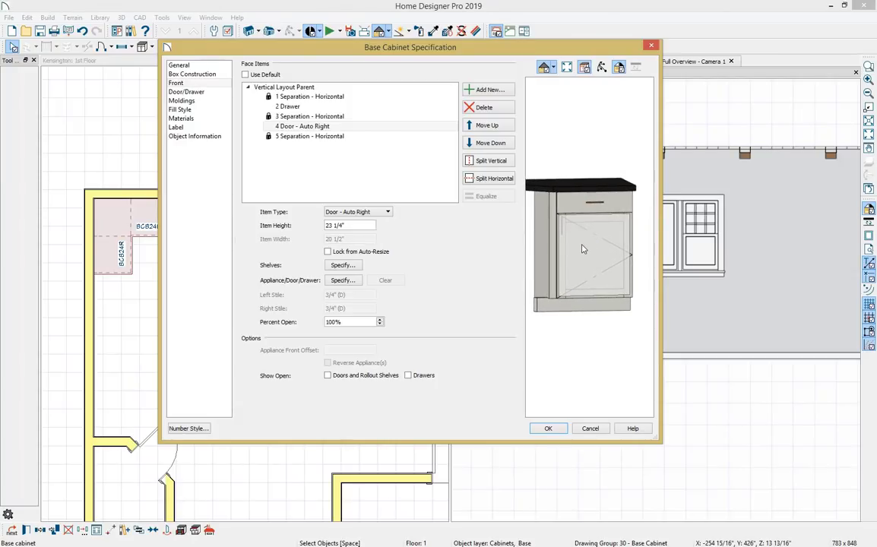
pyautogui.click(362, 213)
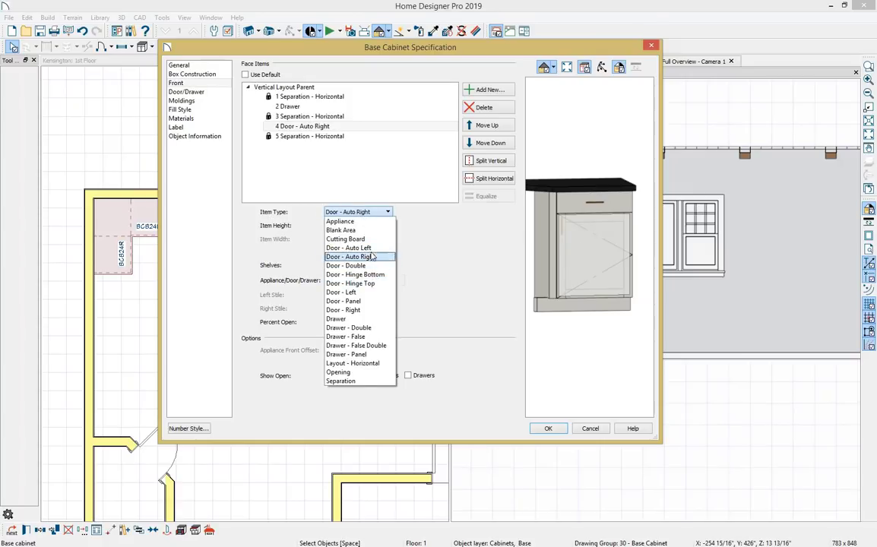
pyautogui.click(369, 249)
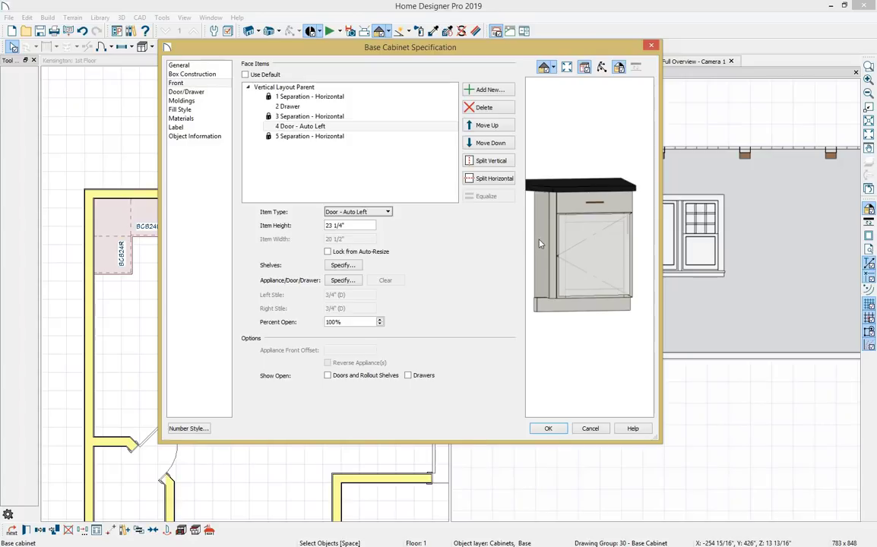
pyautogui.click(548, 428)
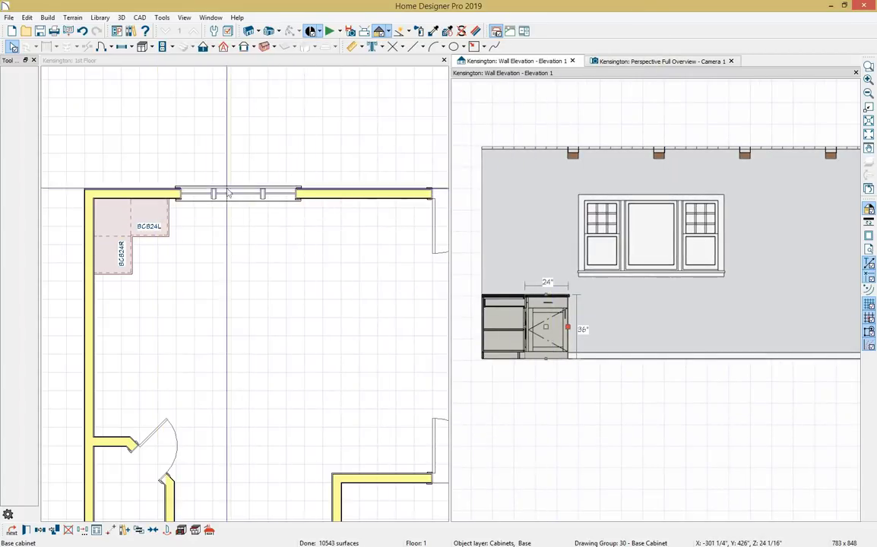
# - Place a base cabinet directly beside the corner cabinet on the triple-window wall in the wall elevation
pyautogui.click(142, 46)
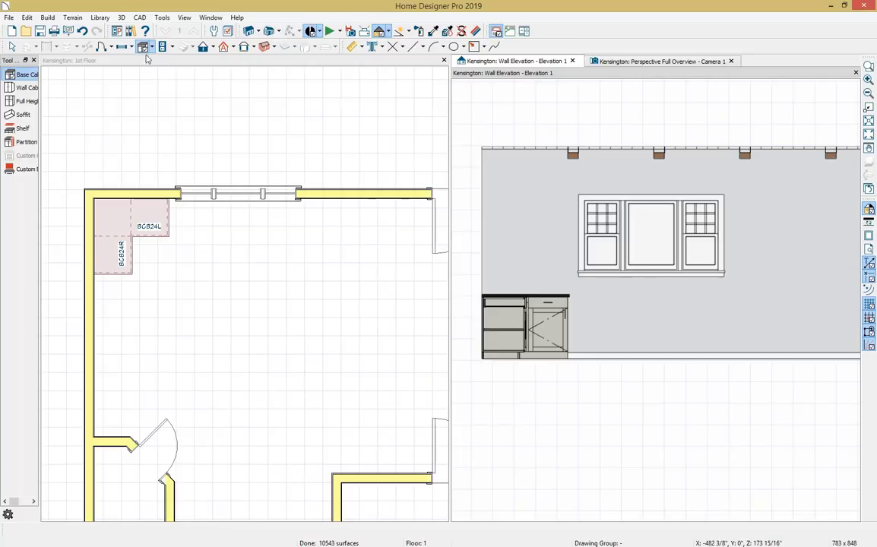
pyautogui.click(597, 337)
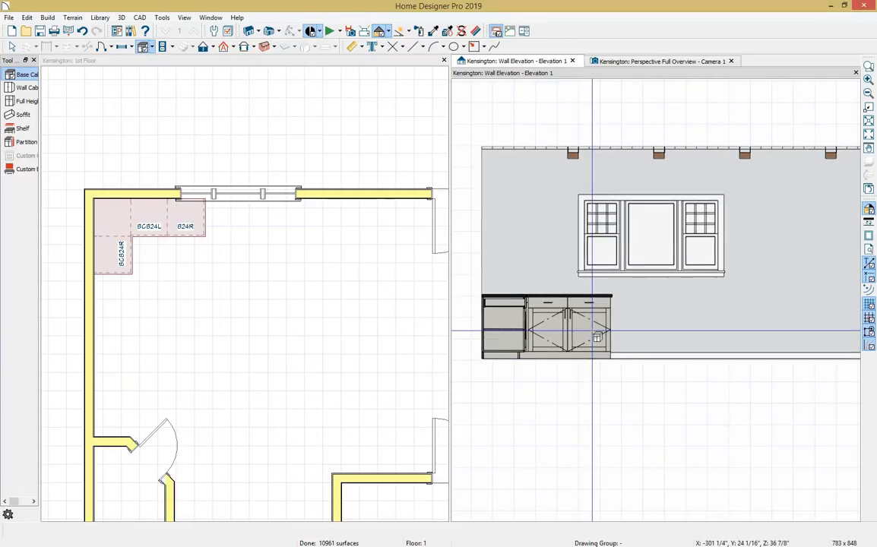
pyautogui.press('space')
# - Change the newly placed cabinet's door to a Drawer and split it horizontally to form a three-drawer cabinet
pyautogui.doubleClick(595, 335)
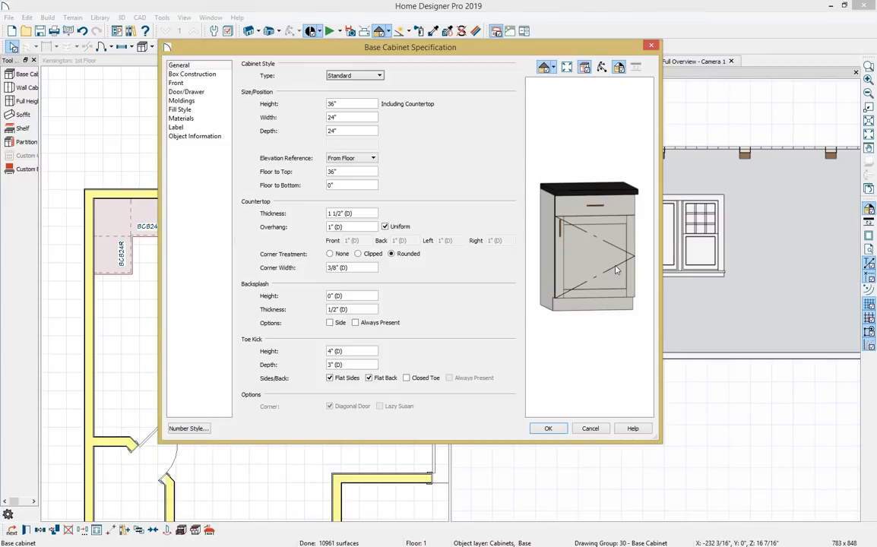
pyautogui.click(583, 262)
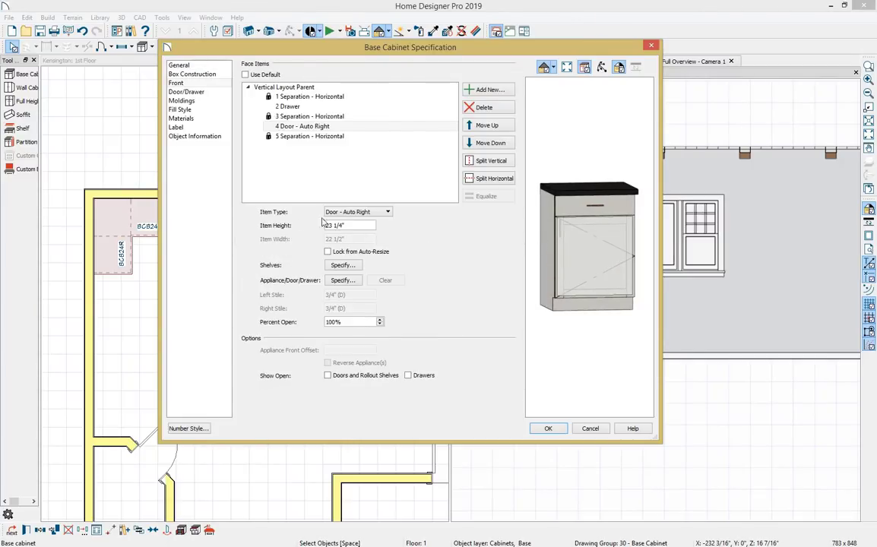
pyautogui.click(388, 212)
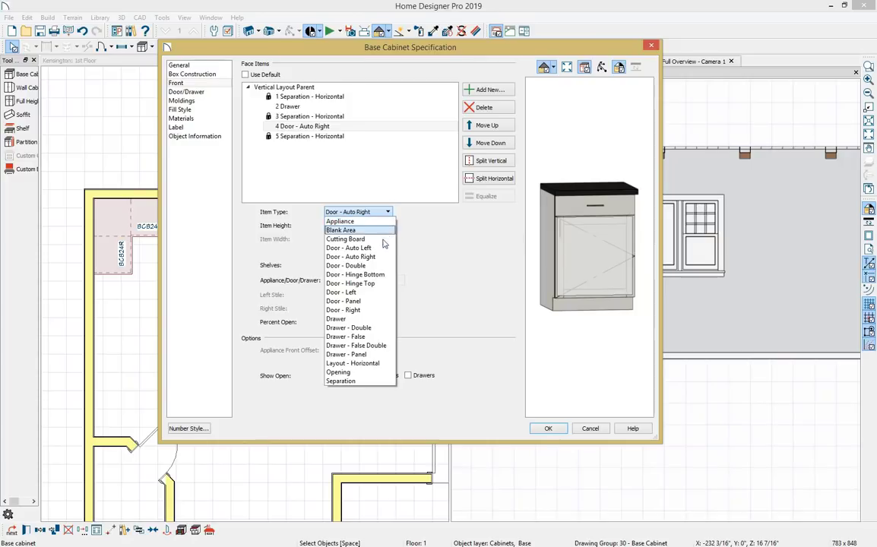
pyautogui.click(357, 319)
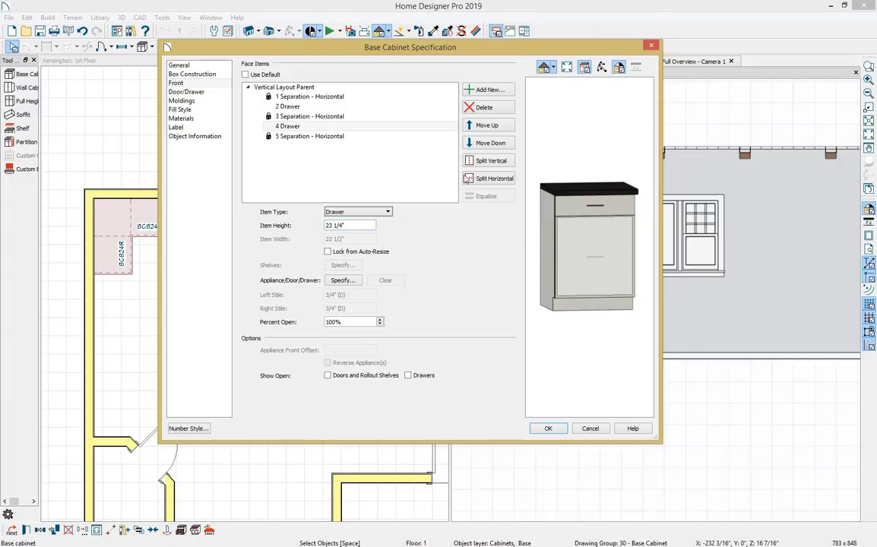
pyautogui.click(505, 180)
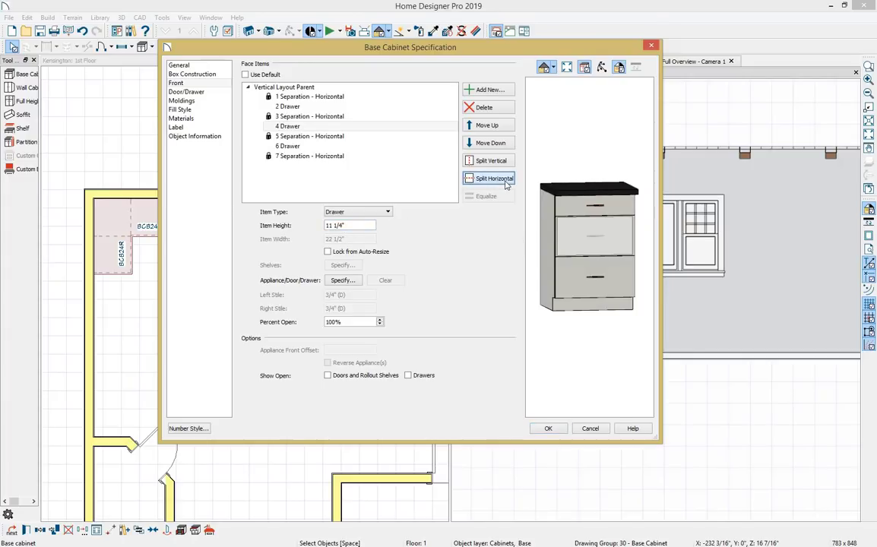
pyautogui.click(622, 275)
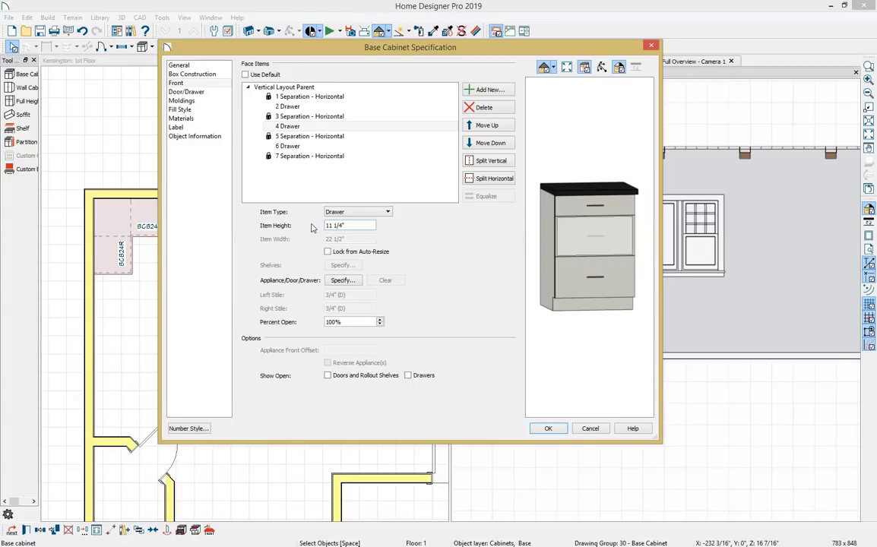
pyautogui.click(548, 429)
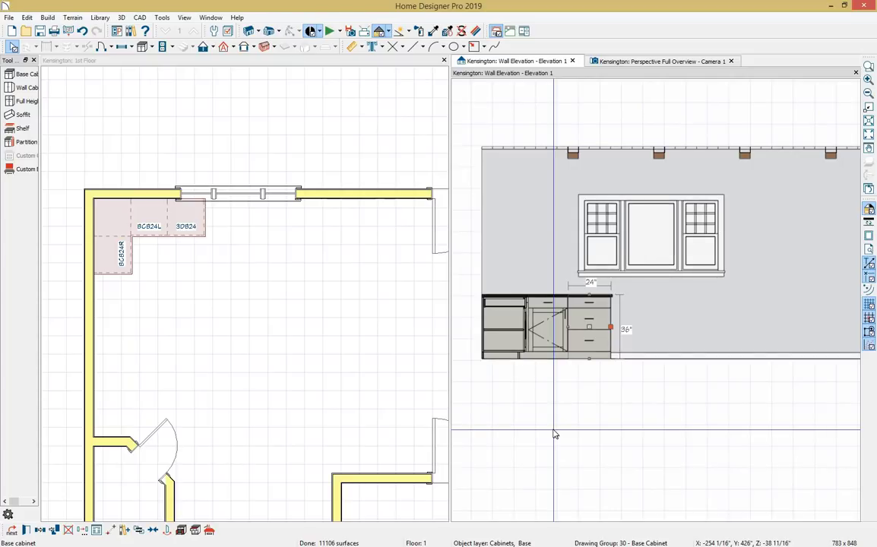
# - Place another base cabinet in the elevation, on the open side of the three-drawer cabinet
pyautogui.click(142, 46)
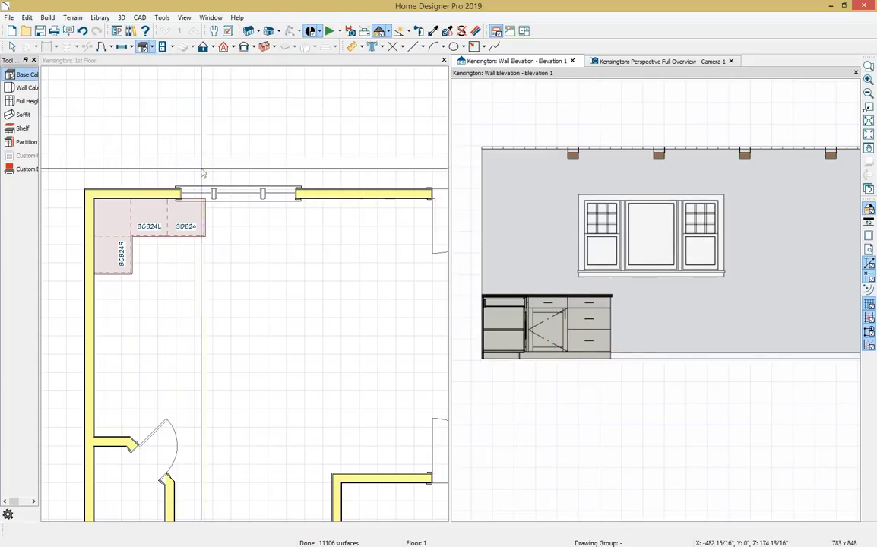
pyautogui.click(623, 336)
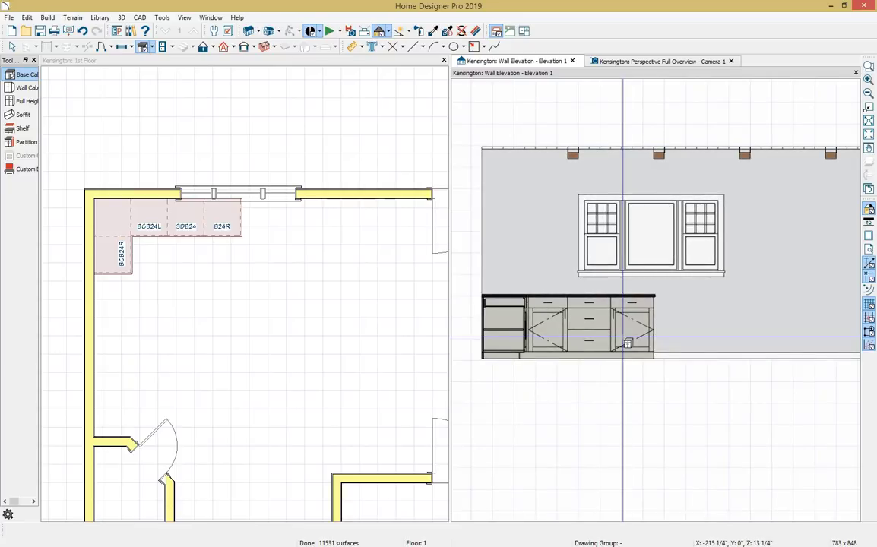
pyautogui.press('space')
# - Set the new cabinet's height to 26 1/2" and its width to 49"
pyautogui.click(626, 341)
pyautogui.doubleClick(626, 341)
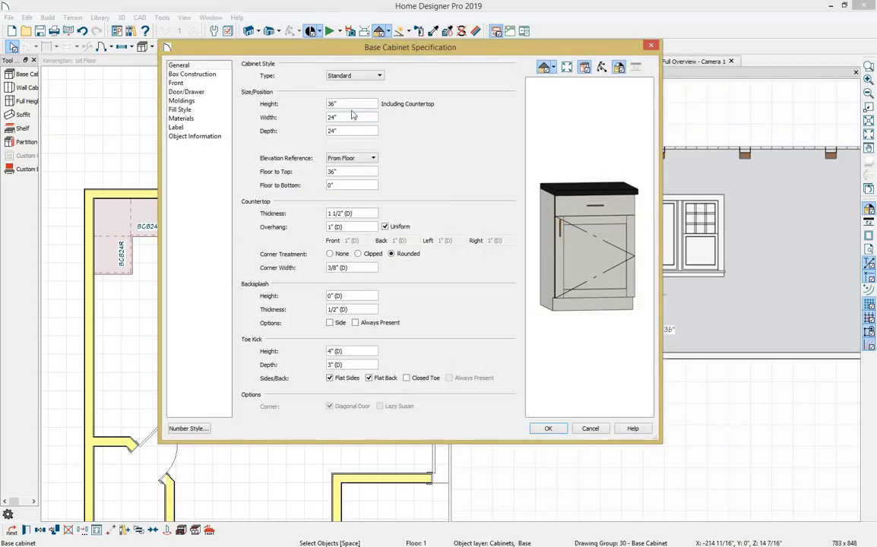
pyautogui.moveTo(336, 104); pyautogui.dragTo(287, 103)
pyautogui.press('Tab')
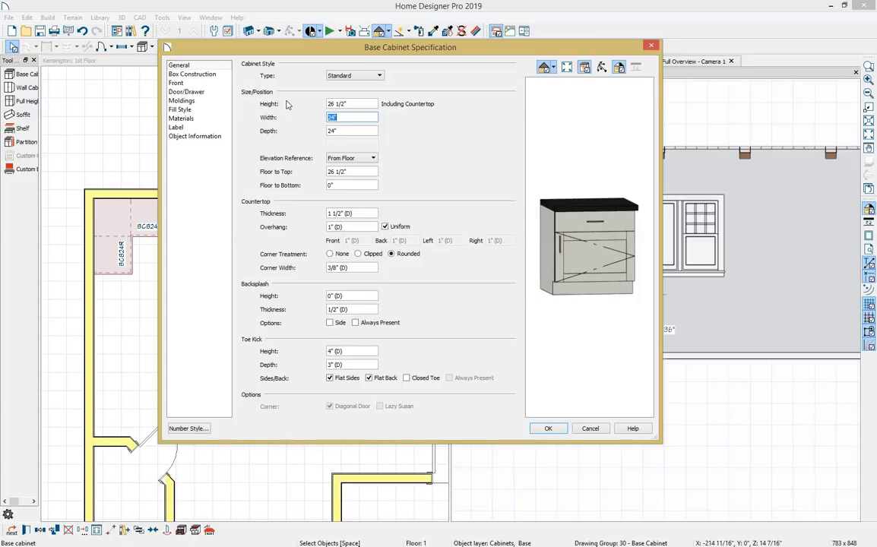
pyautogui.write('49')
pyautogui.press('Tab')
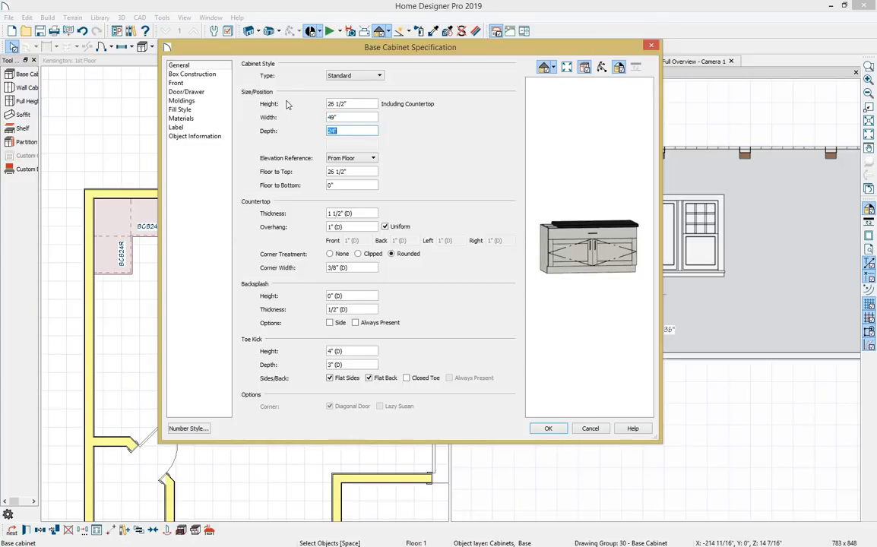
# - Delete the drawer from the front of the 49" cabinet so only the doors remain
pyautogui.moveTo(608, 237); pyautogui.dragTo(606, 233)
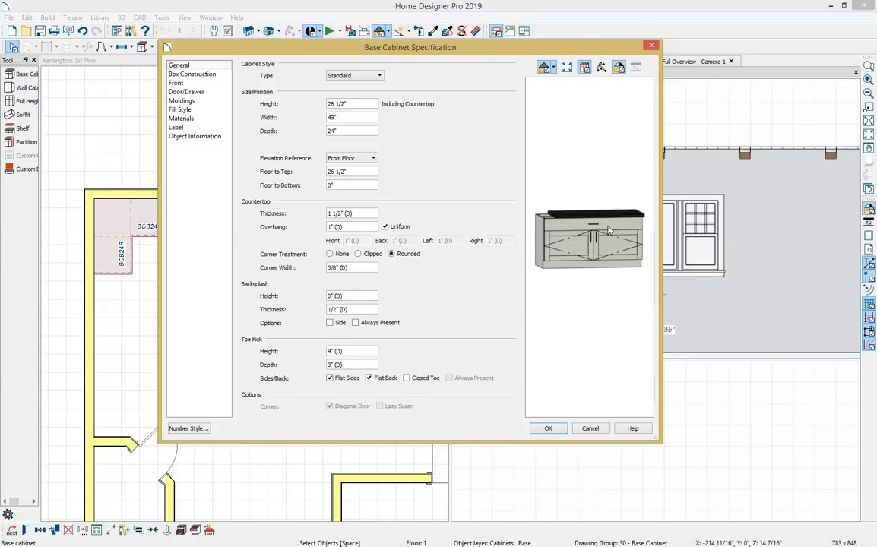
pyautogui.click(608, 231)
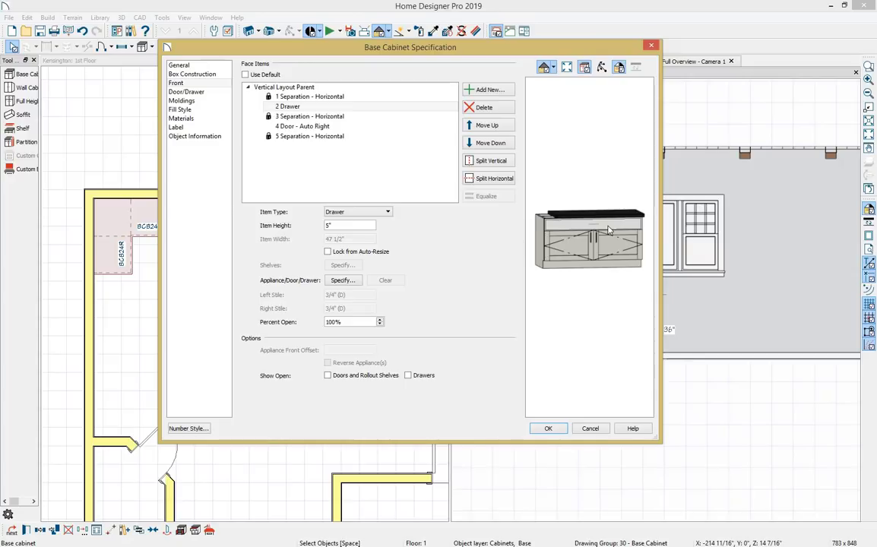
pyautogui.press('Delete')
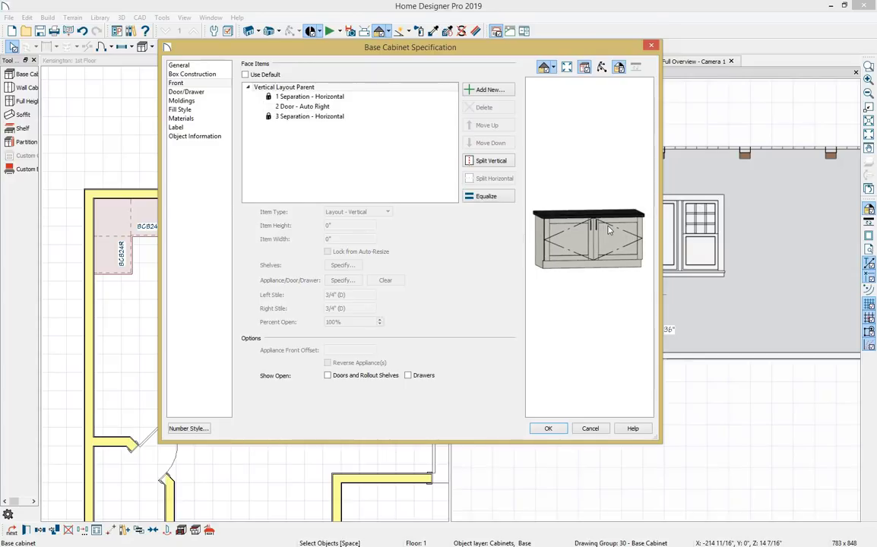
# - Set the 49" cabinet's countertop thickness to 0" and accept its specification
pyautogui.click(180, 65)
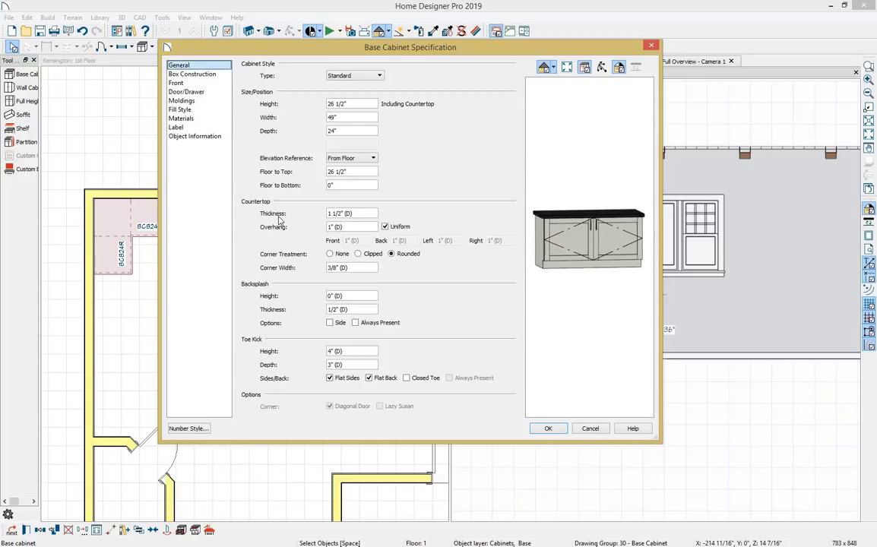
pyautogui.moveTo(357, 213); pyautogui.dragTo(316, 204)
pyautogui.write('0')
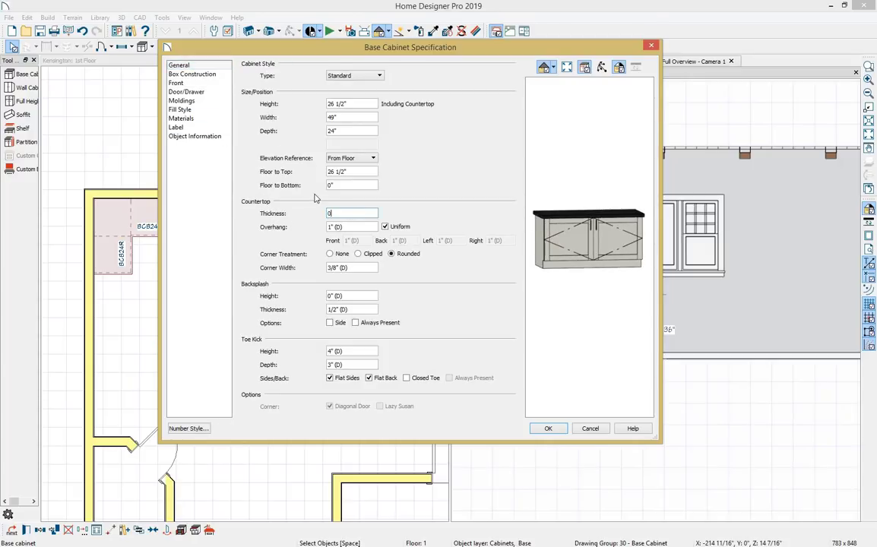
pyautogui.press('Tab')
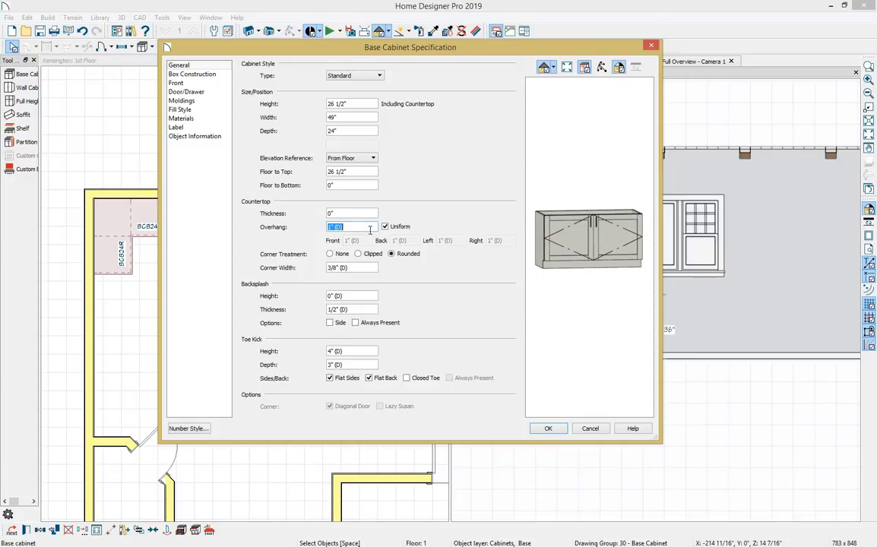
pyautogui.click(549, 429)
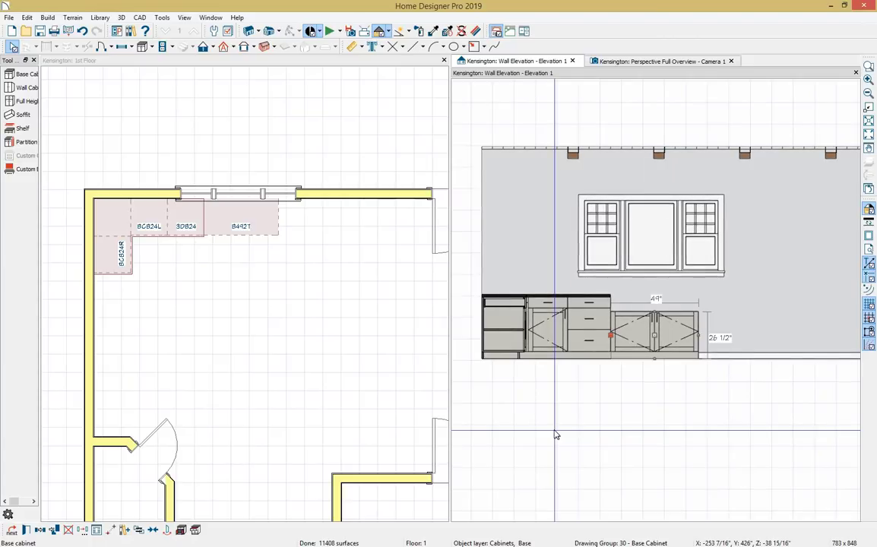
# - Show the library and collapse its open Appliances and Materials categories, leaving the Architectural categories of the core catalogs listed
pyautogui.click(131, 30)
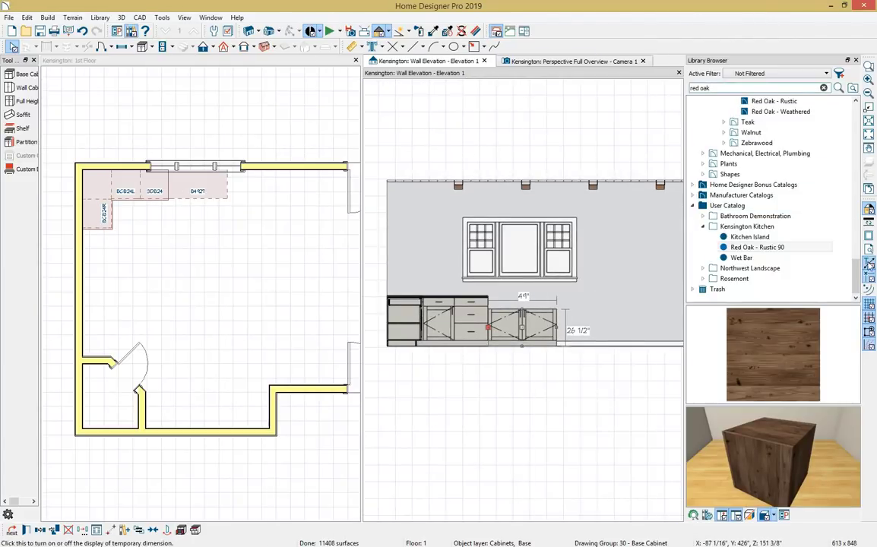
pyautogui.scroll(10, 836, 133)
pyautogui.scroll(5, 836, 133)
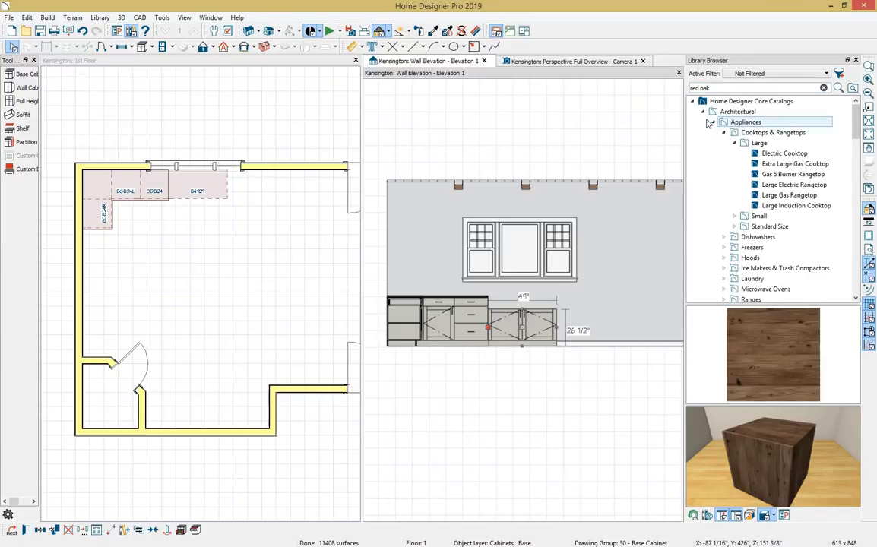
pyautogui.click(713, 121)
pyautogui.click(703, 111)
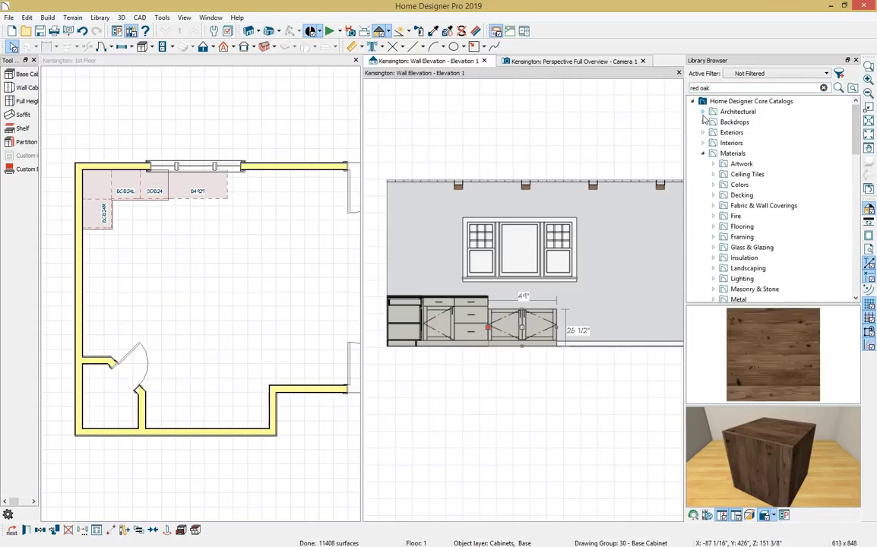
pyautogui.click(703, 154)
pyautogui.click(703, 112)
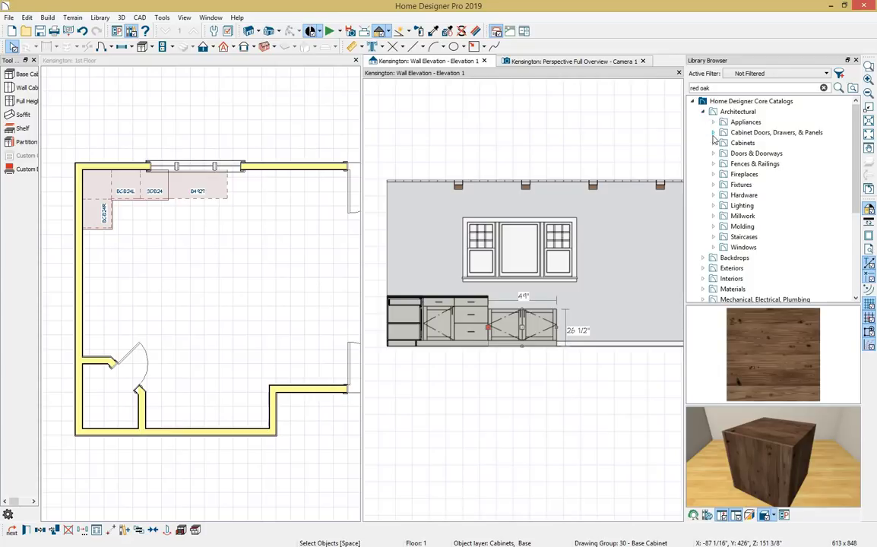
# - Choose the Apron Front Sink from the apron-front kitchen sinks under Fixtures and place it on the 49" cabinet in the elevation
pyautogui.click(713, 185)
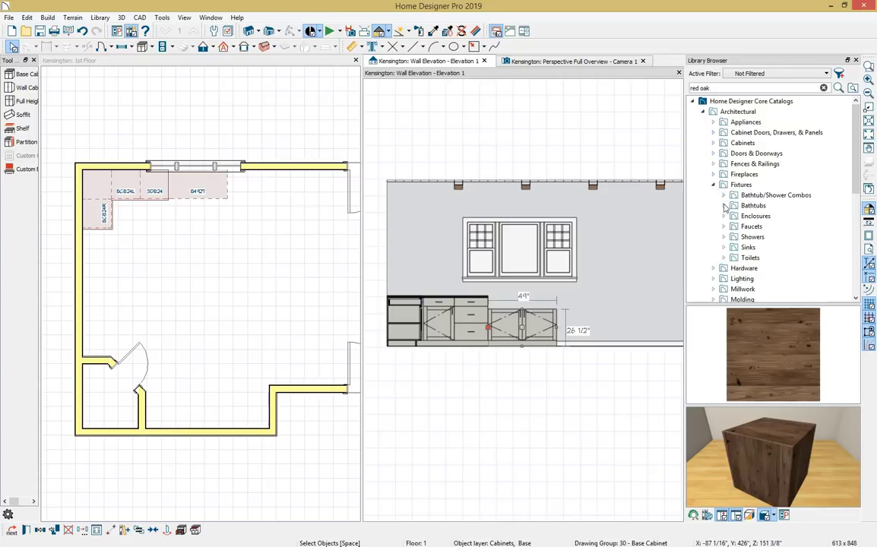
pyautogui.click(723, 247)
pyautogui.scroll(-1, 727, 252)
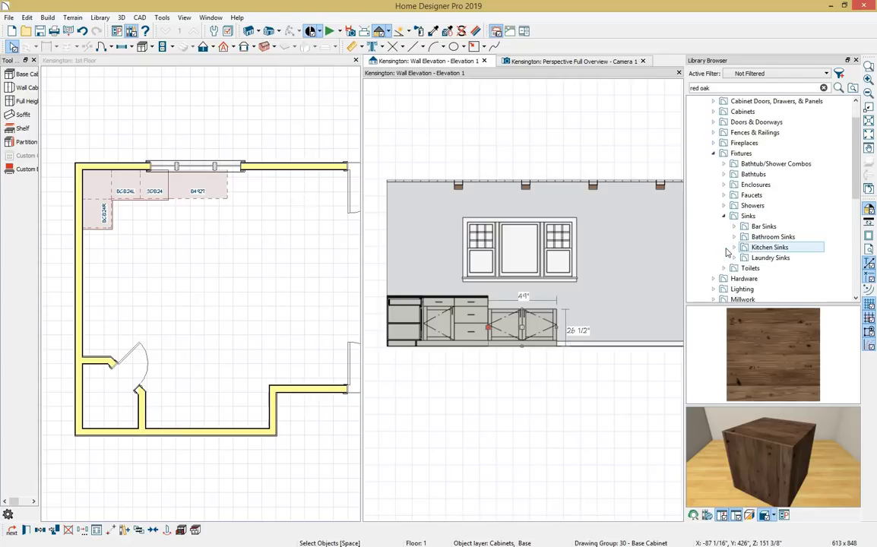
pyautogui.click(735, 249)
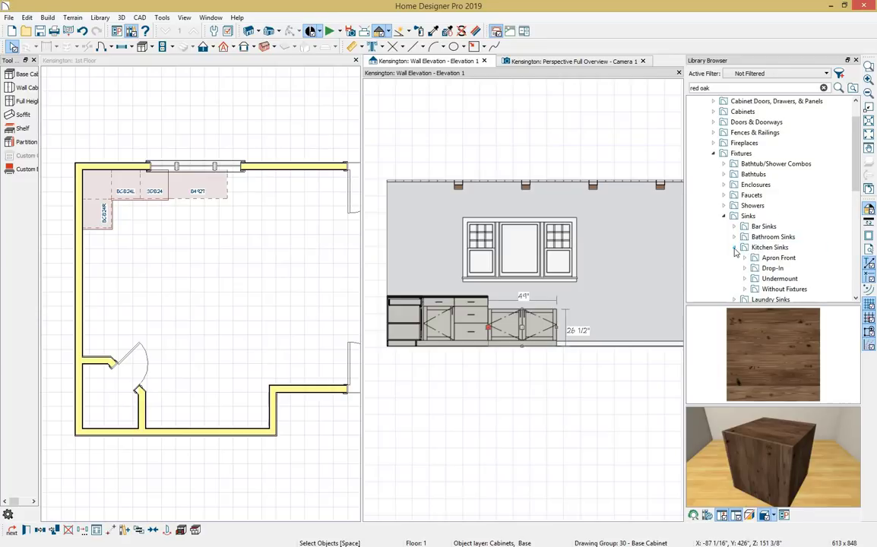
pyautogui.scroll(-1, 736, 253)
pyautogui.click(745, 227)
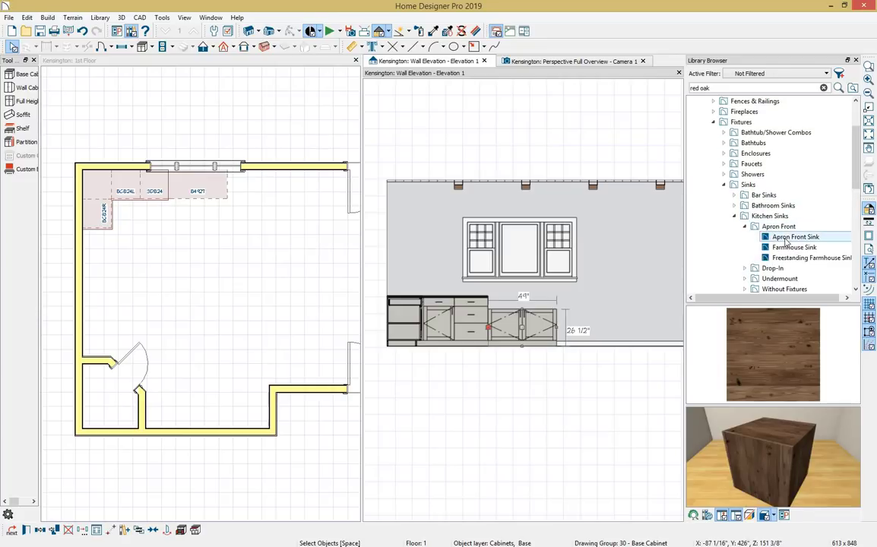
pyautogui.click(786, 240)
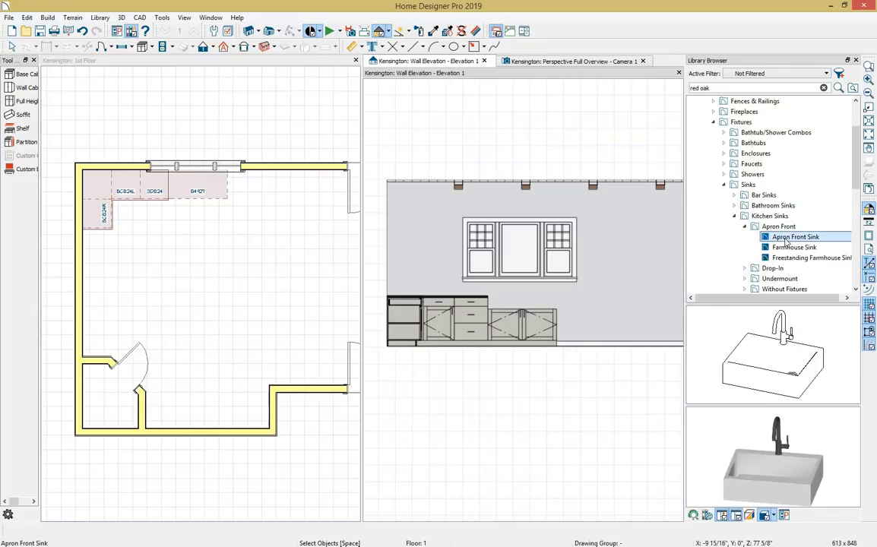
pyautogui.click(523, 308)
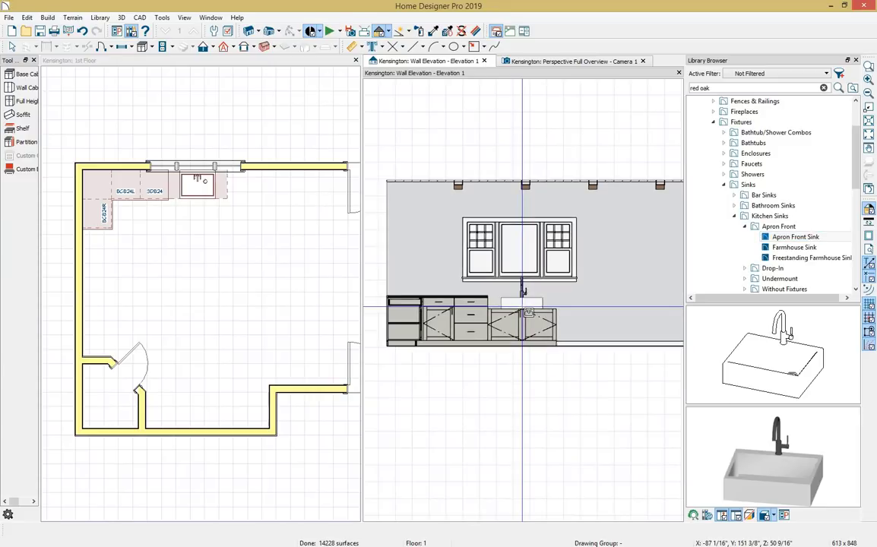
# - Widen the apron front sink in the floor plan to 49" so it spans the full width of its cabinet
pyautogui.scroll(4, 193, 205)
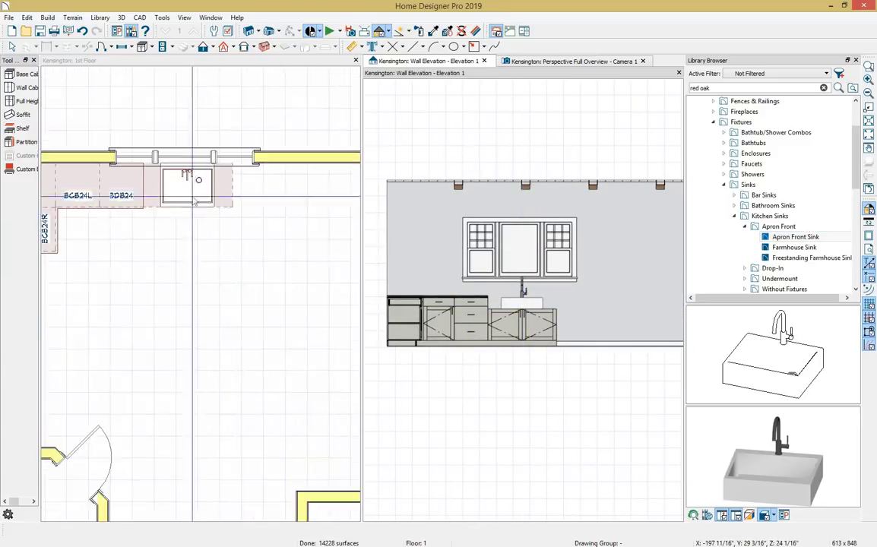
pyautogui.click(221, 180)
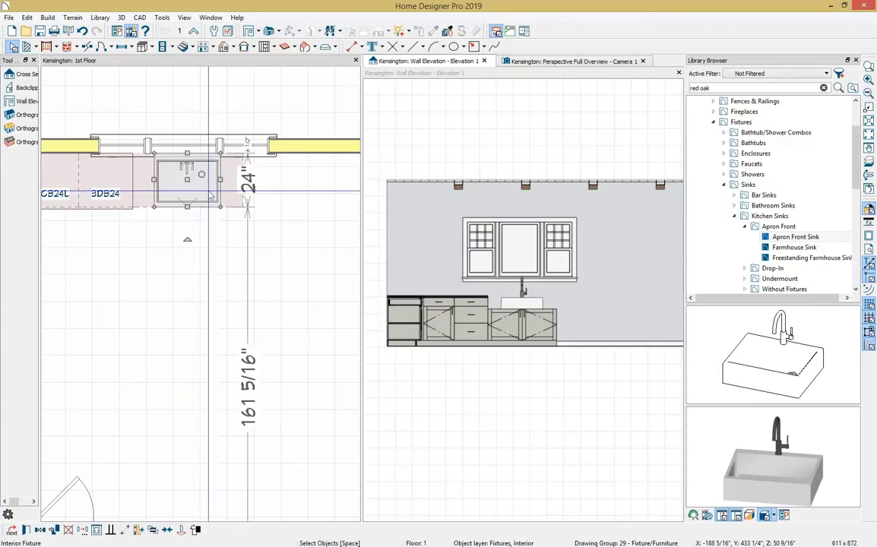
pyautogui.moveTo(237, 179); pyautogui.dragTo(132, 180)
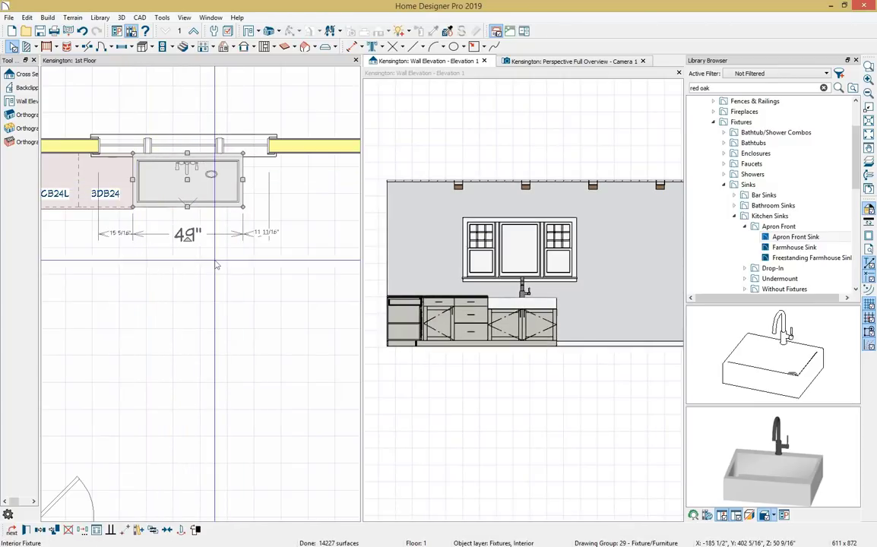
pyautogui.press('Escape')
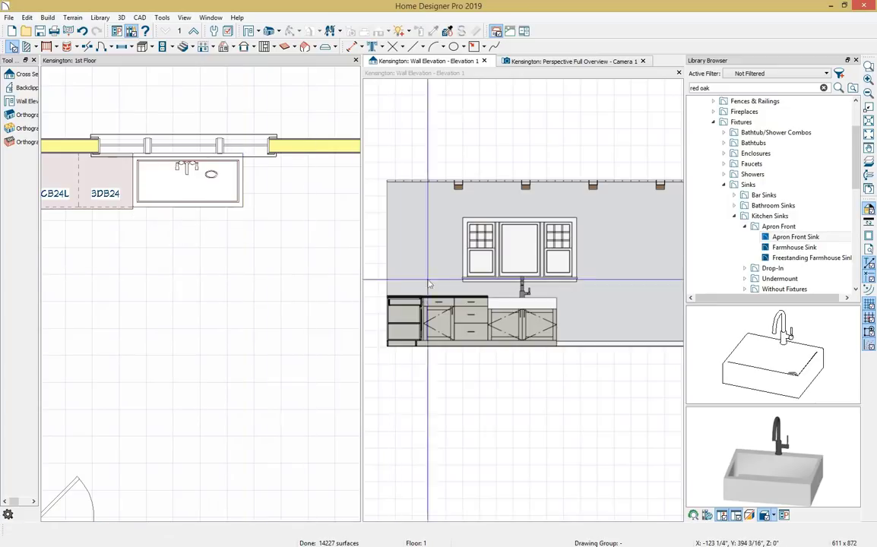
# - Select the 49" cabinet together with the sink in the elevation and make them an architectural block
pyautogui.scroll(1, 544, 326)
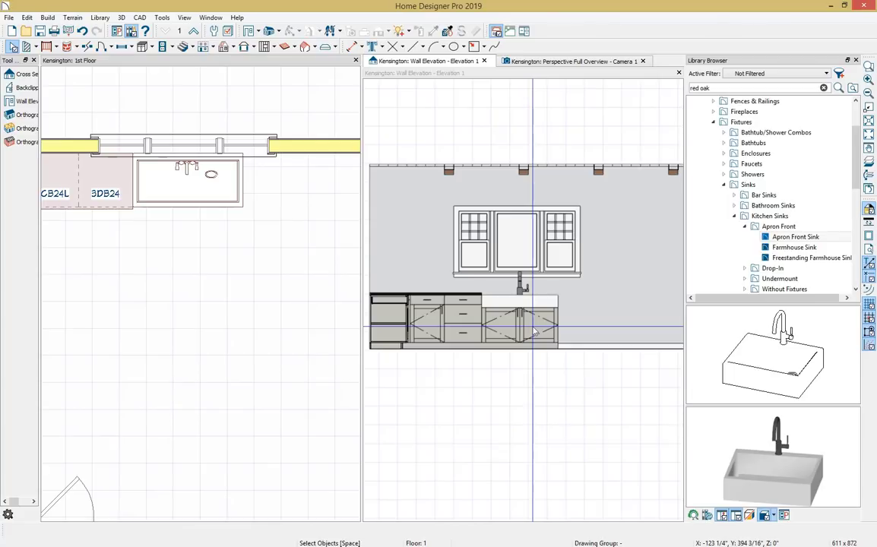
pyautogui.click(535, 332)
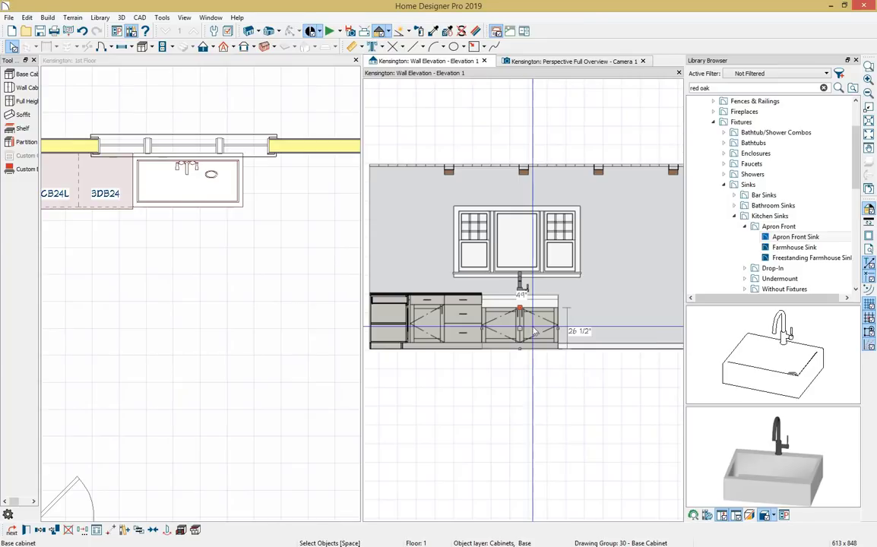
pyautogui.press('Escape')
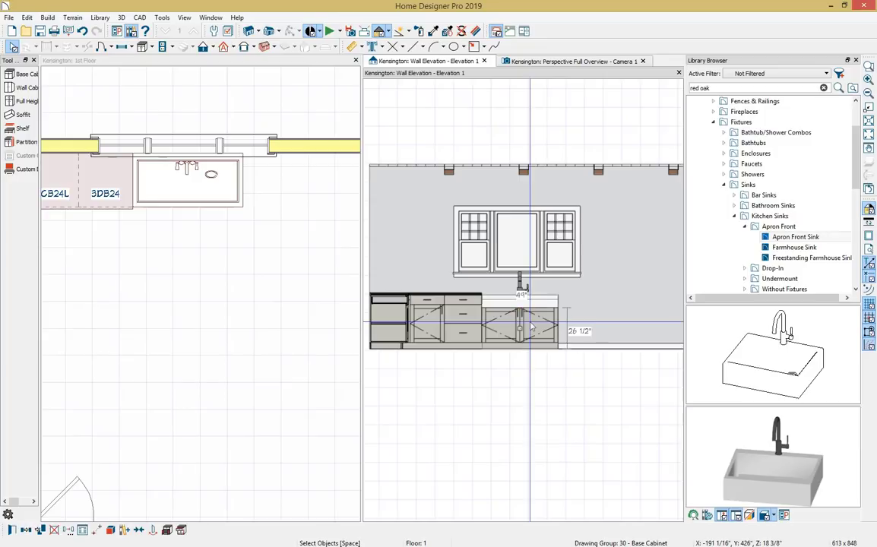
pyautogui.click(545, 305)
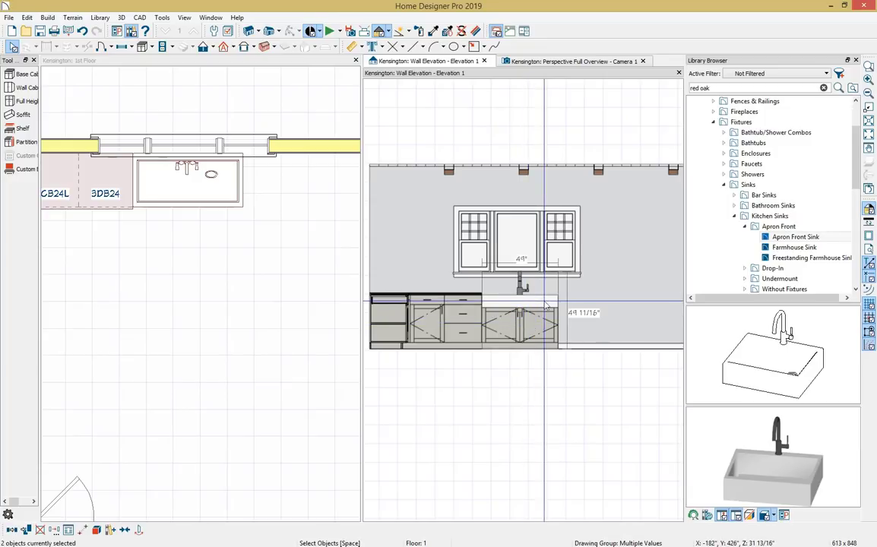
pyautogui.click(96, 530)
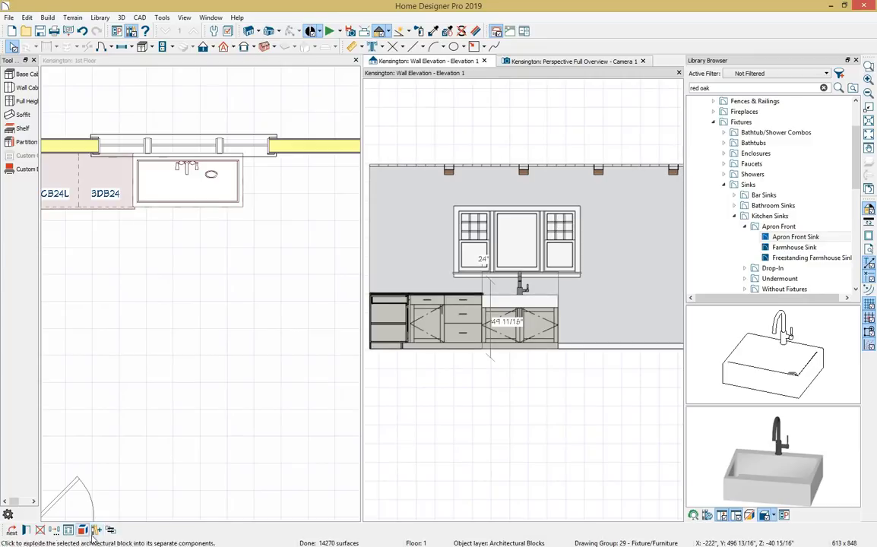
# - Add the sink-and-cabinet block to the User Catalog in the library
pyautogui.click(520, 318)
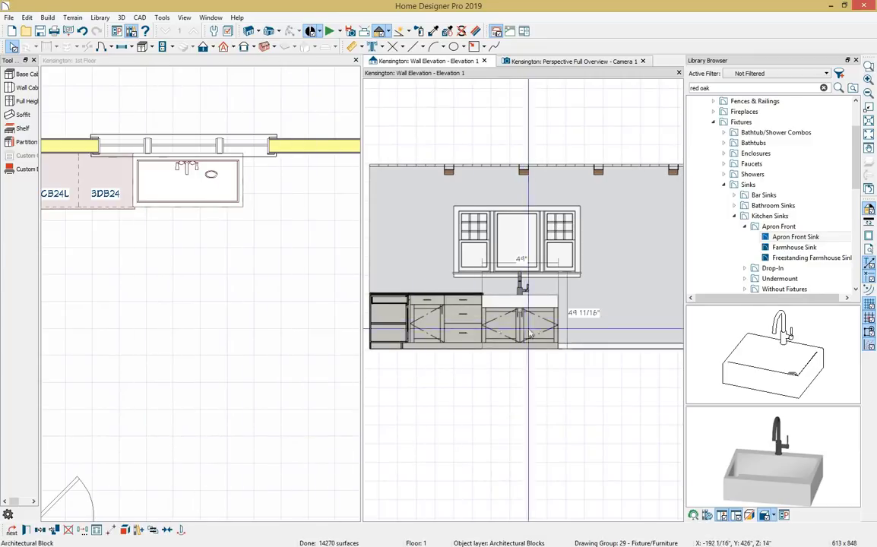
pyautogui.click(139, 530)
pyautogui.scroll(-1, 770, 177)
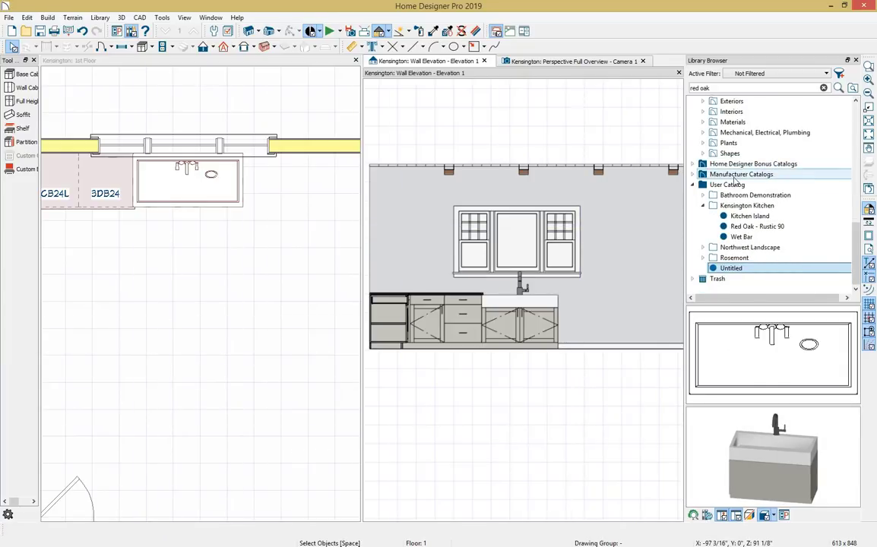
# - Rename the new catalog item as Apron Front Sink and move it into the Kensington Kitchen folder
pyautogui.rightClick(740, 274)
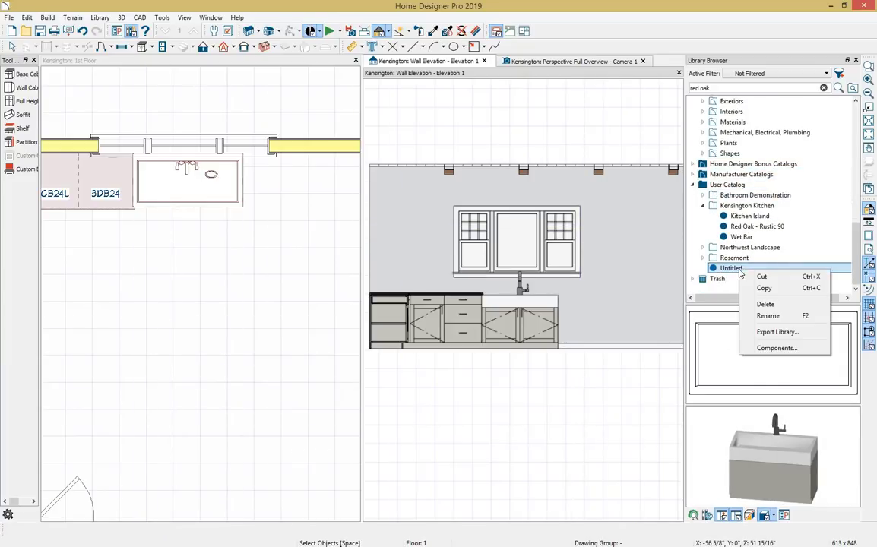
pyautogui.click(768, 316)
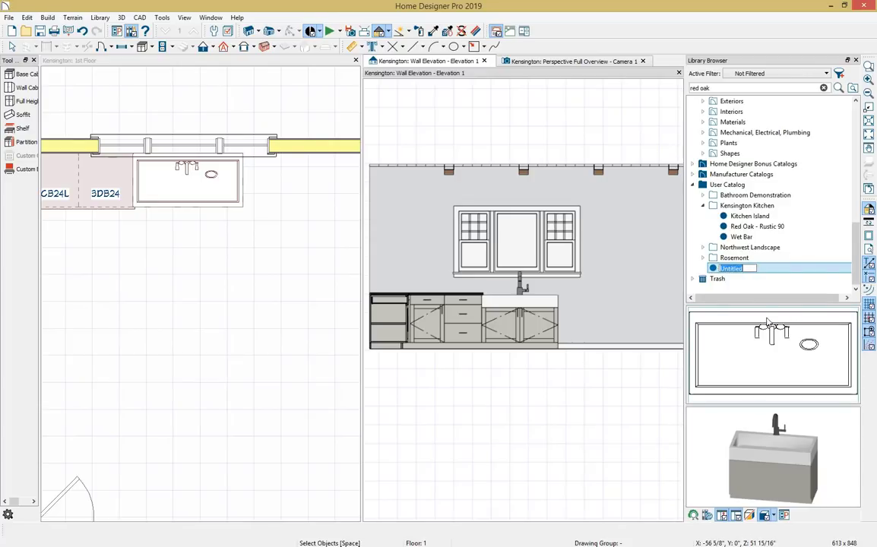
pyautogui.write('Apron')
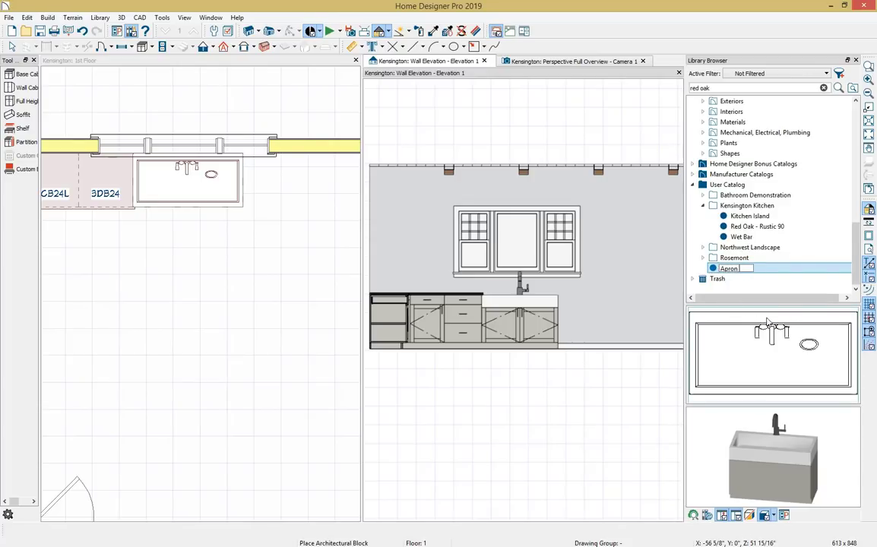
pyautogui.write(' Front Sink')
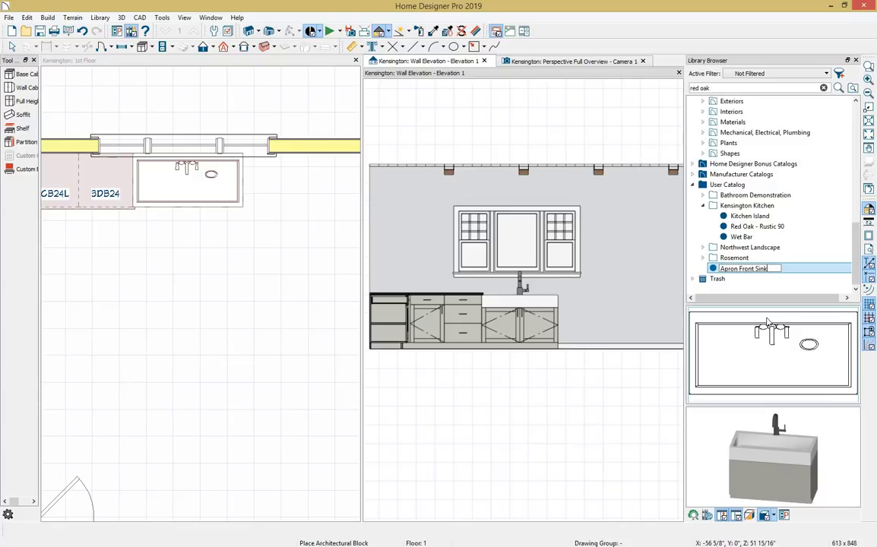
pyautogui.press('Return')
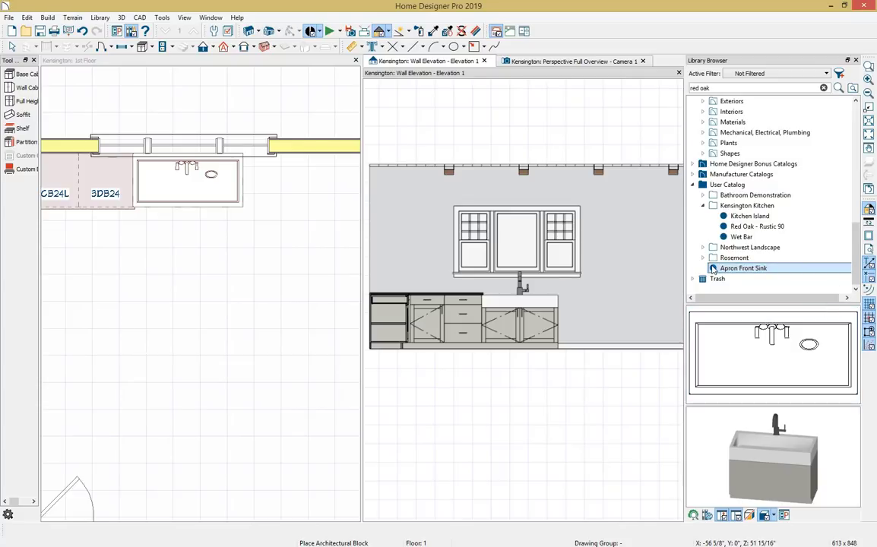
pyautogui.moveTo(730, 268); pyautogui.dragTo(735, 218)
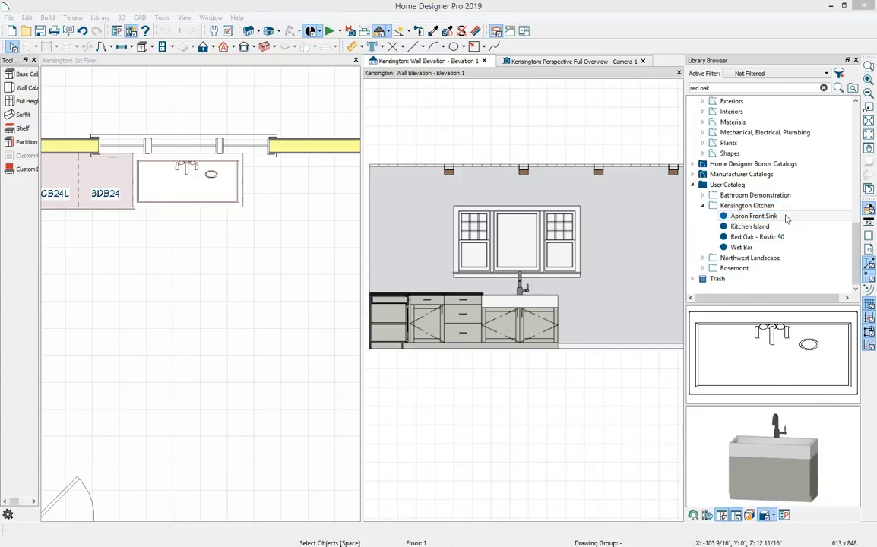
# - Place a base cabinet in the elevation beside the sink block, on the side opposite the three-drawer cabinet
pyautogui.click(147, 47)
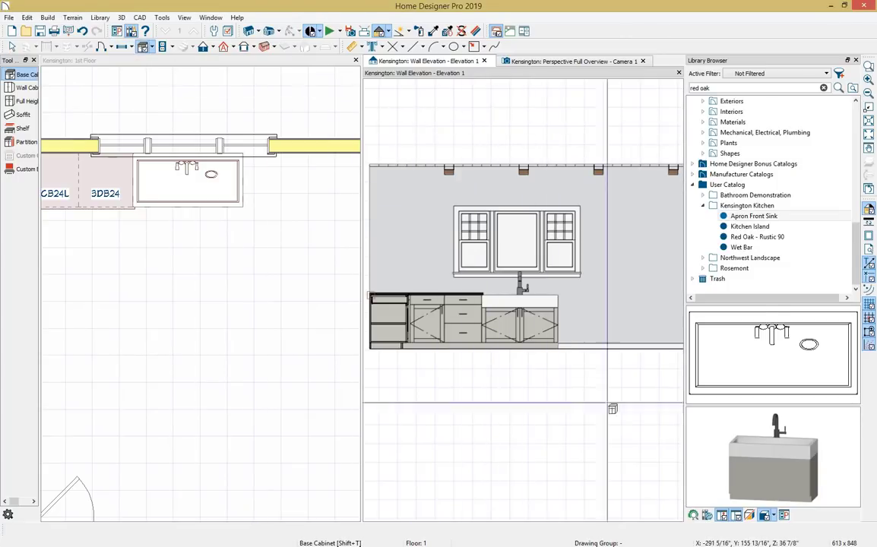
pyautogui.click(569, 328)
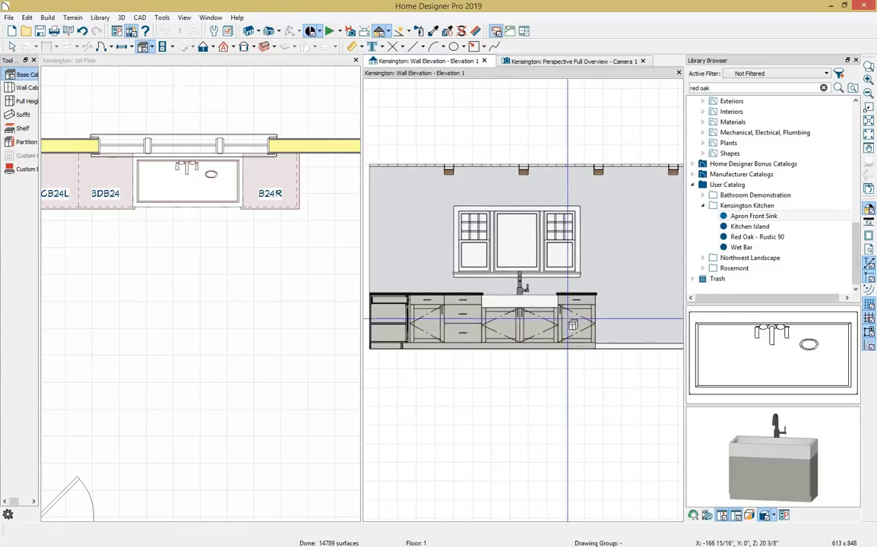
# - Insert the ChefSeries Dishwasher from the library's appliances into the newly placed base cabinet beside the sink block
pyautogui.scroll(4, 787, 217)
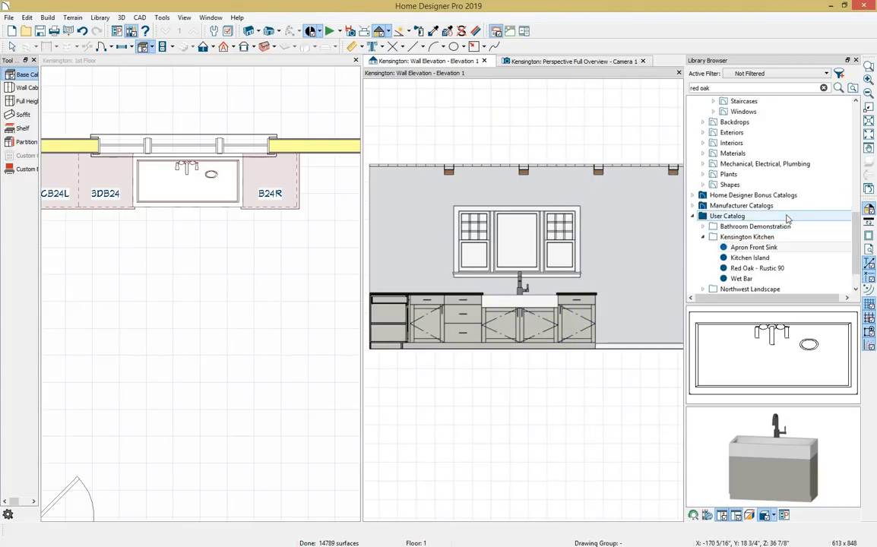
pyautogui.scroll(8, 787, 219)
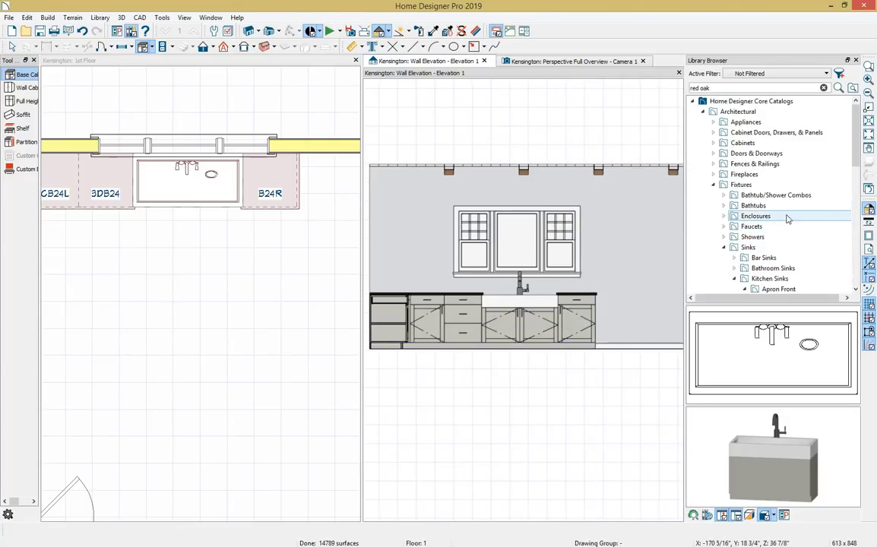
pyautogui.click(714, 185)
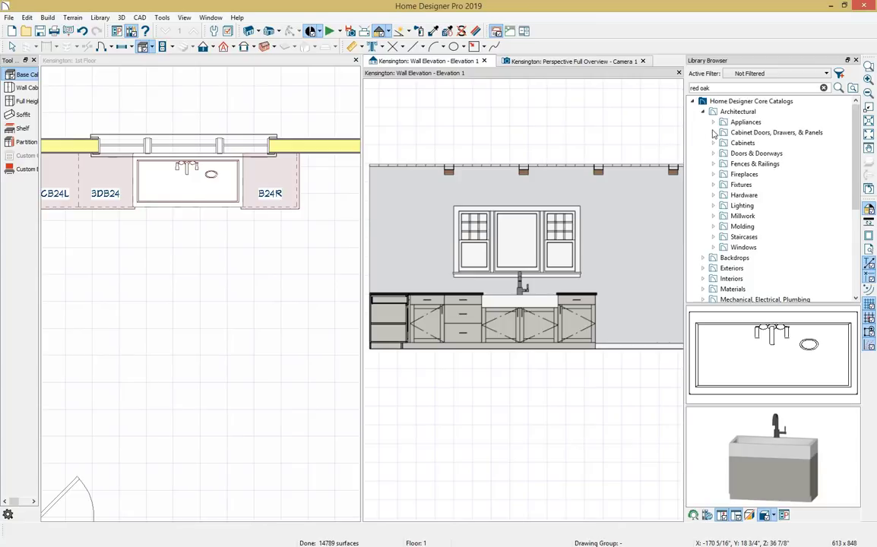
pyautogui.click(714, 122)
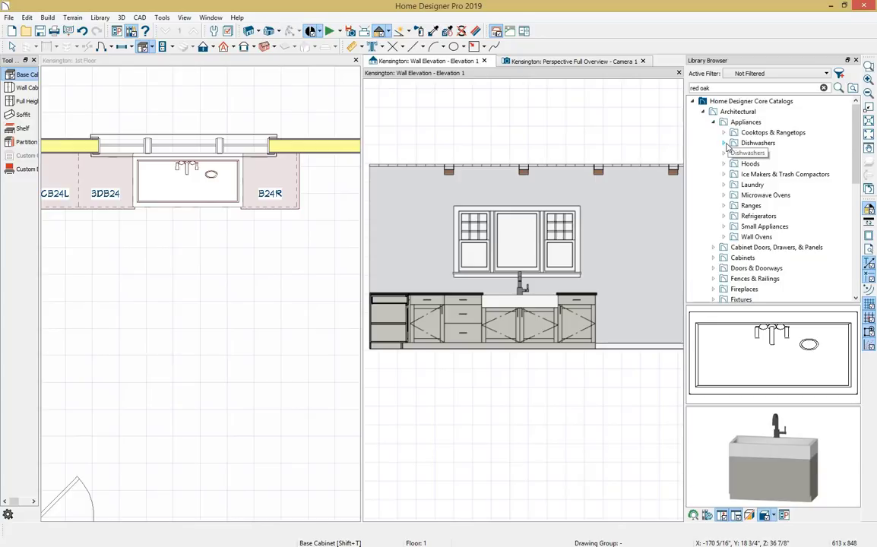
pyautogui.click(724, 143)
pyautogui.click(776, 154)
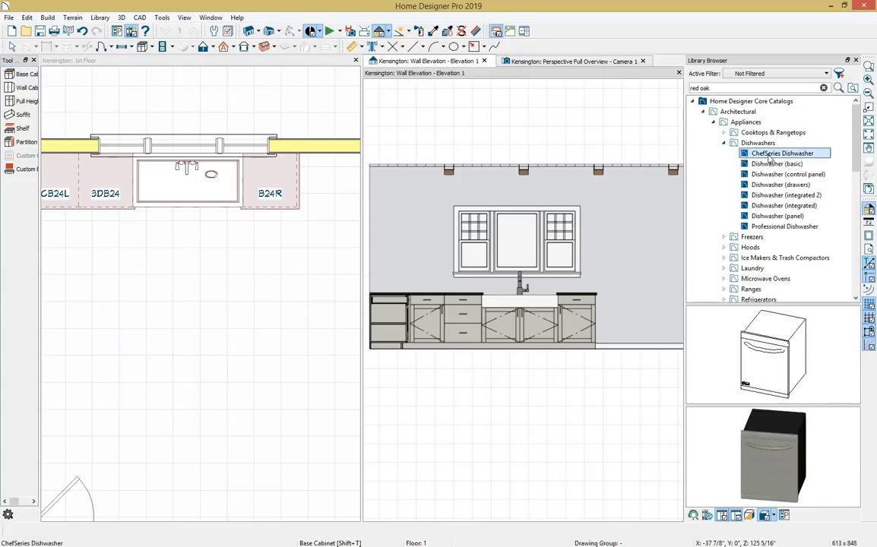
pyautogui.click(773, 354)
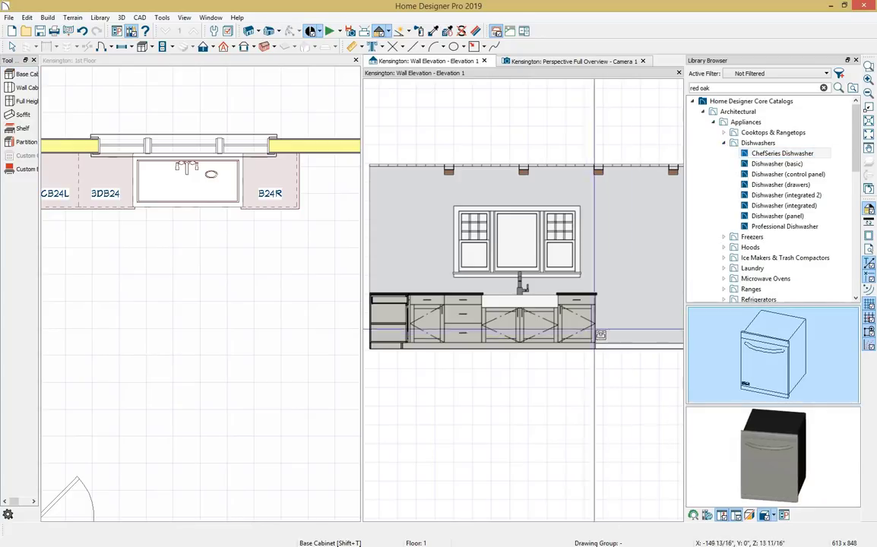
pyautogui.click(584, 323)
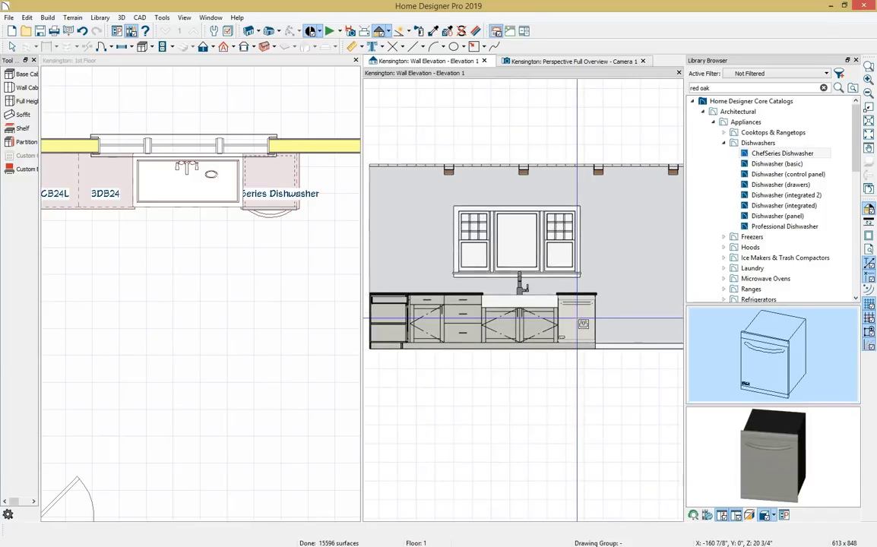
# - Place a base cabinet in the floor plan against the window wall, directly beside the dishwasher
pyautogui.scroll(4, 583, 324)
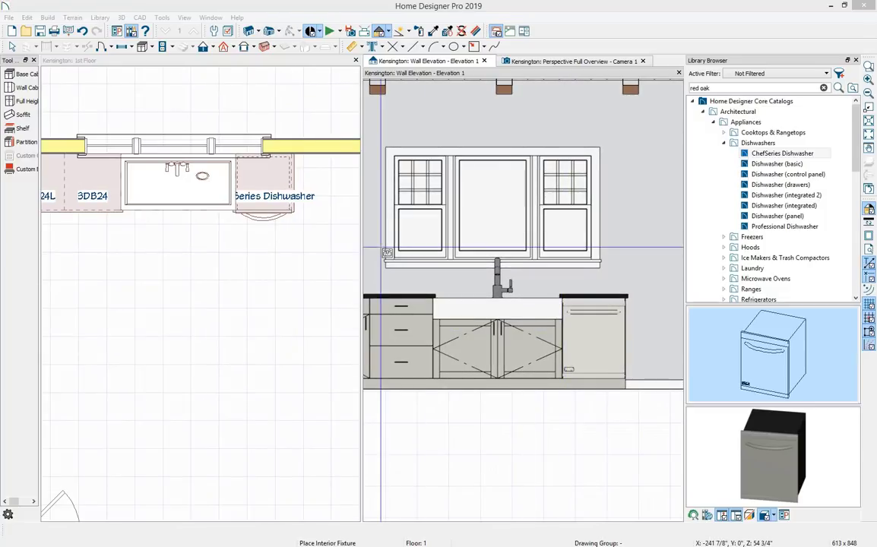
pyautogui.click(142, 47)
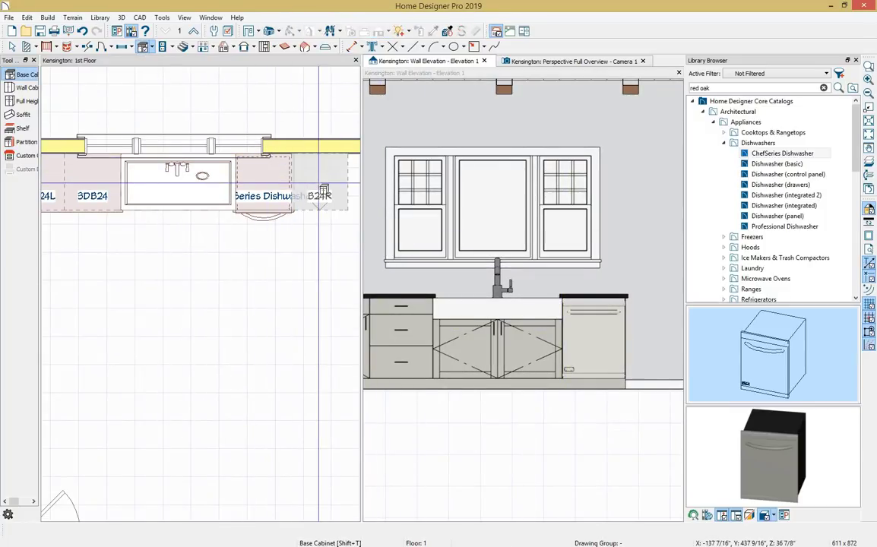
pyautogui.click(324, 190)
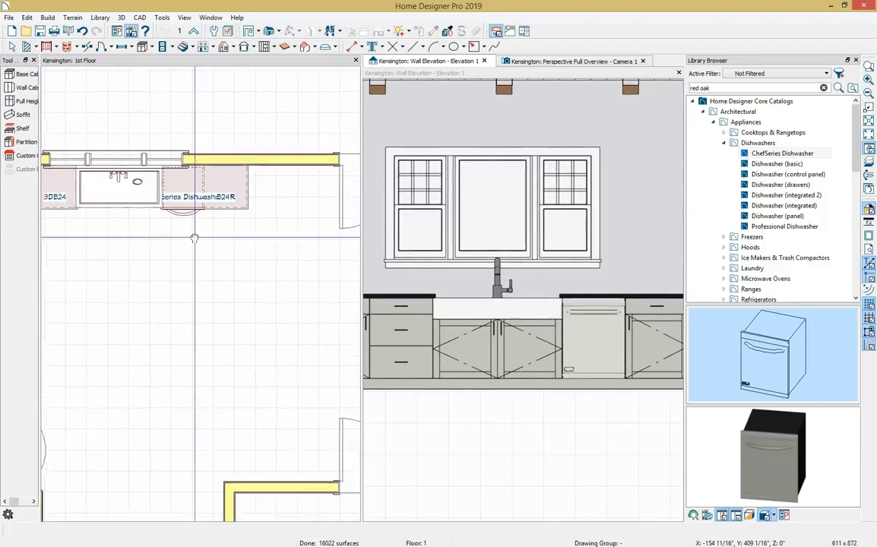
# - Add another base cabinet at the open end of the run in the elevation and widen it to 36"
pyautogui.moveTo(523, 342); pyautogui.dragTo(530, 344, button='middle')
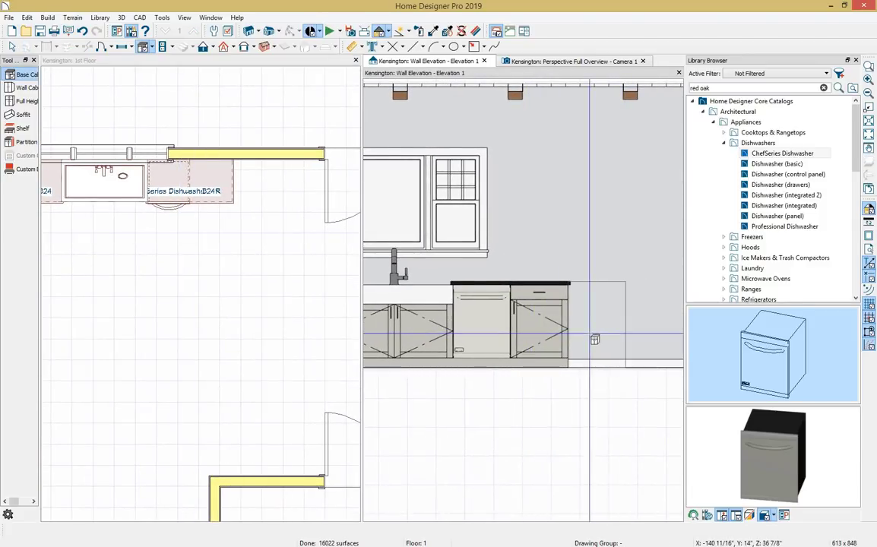
pyautogui.click(623, 327)
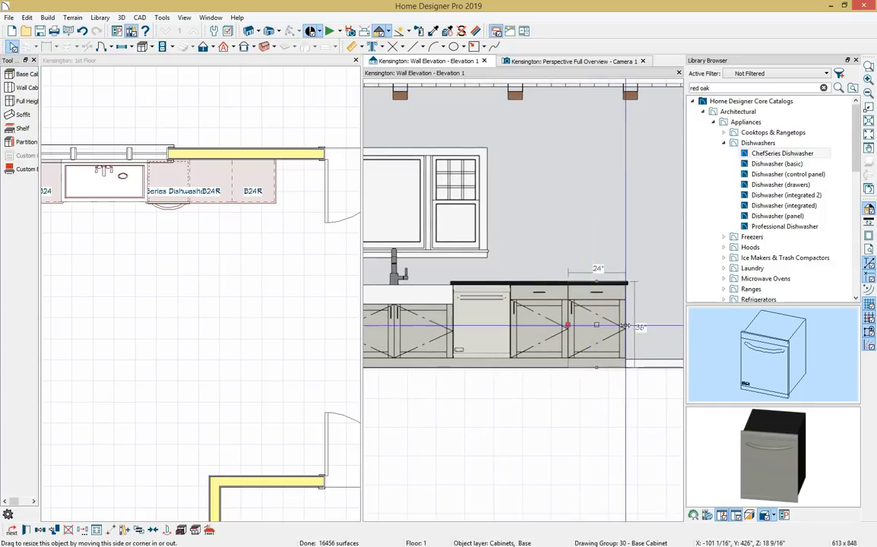
pyautogui.moveTo(624, 327); pyautogui.dragTo(652, 325)
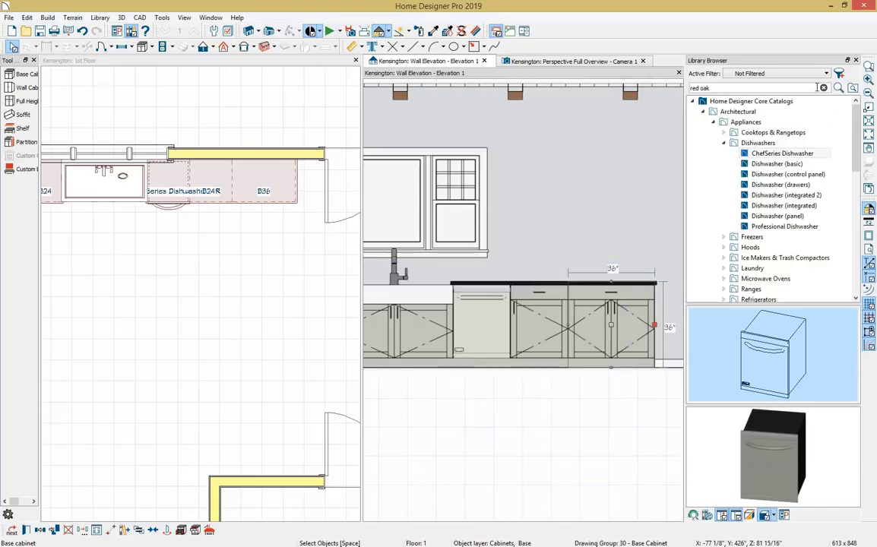
# - Close the Library Browser and return to the floor plan view
pyautogui.click(856, 60)
pyautogui.scroll(-2, 478, 399)
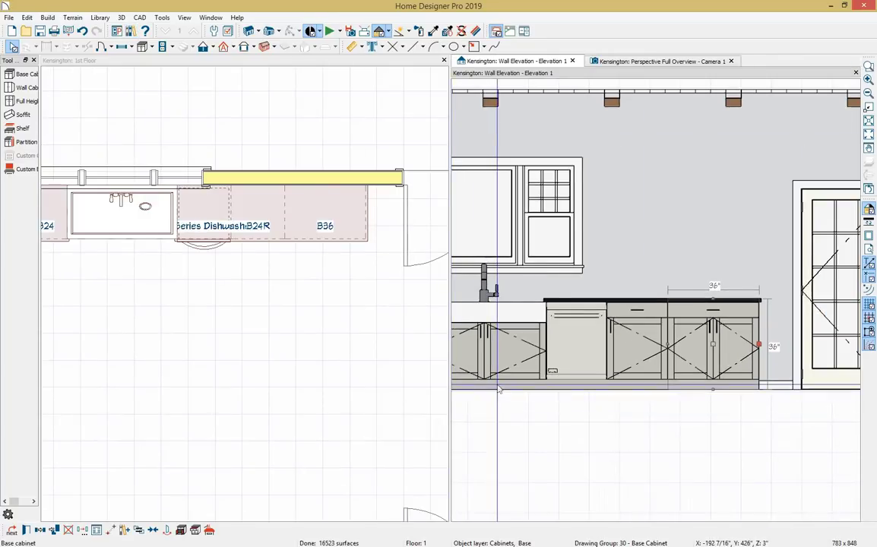
pyautogui.moveTo(499, 388); pyautogui.dragTo(682, 371, button='middle')
pyautogui.scroll(-1, 682, 371)
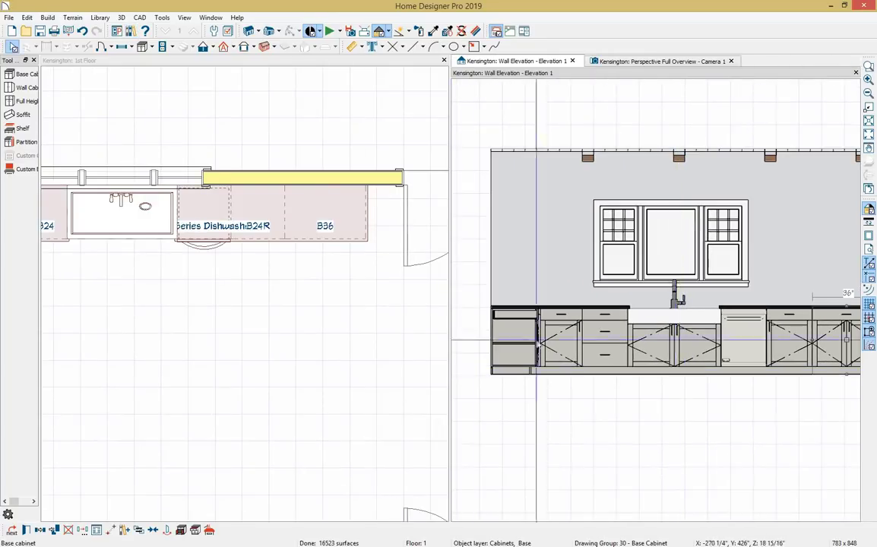
pyautogui.scroll(-1, 210, 294)
pyautogui.moveTo(210, 293); pyautogui.dragTo(298, 284, button='middle')
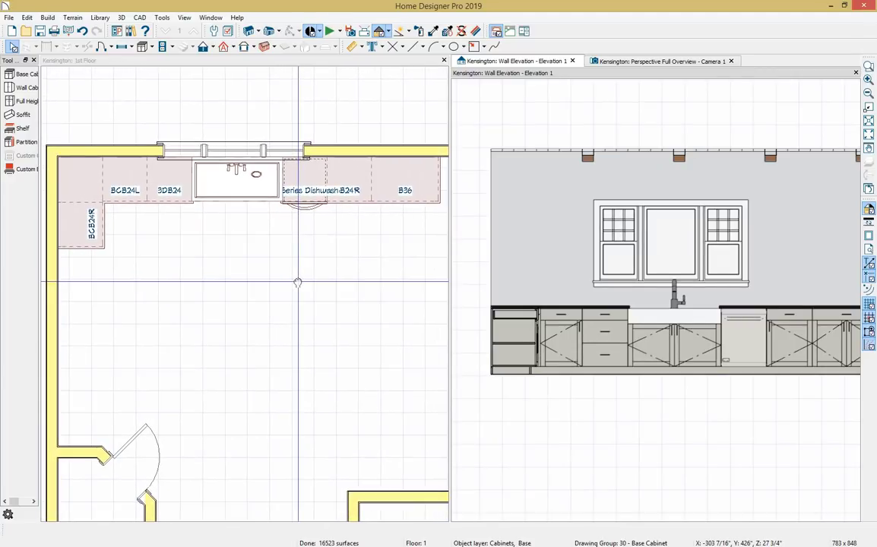
pyautogui.click(298, 285)
# - Open the wall cabinet defaults and turn off Backsplash to Base Below
pyautogui.click(27, 17)
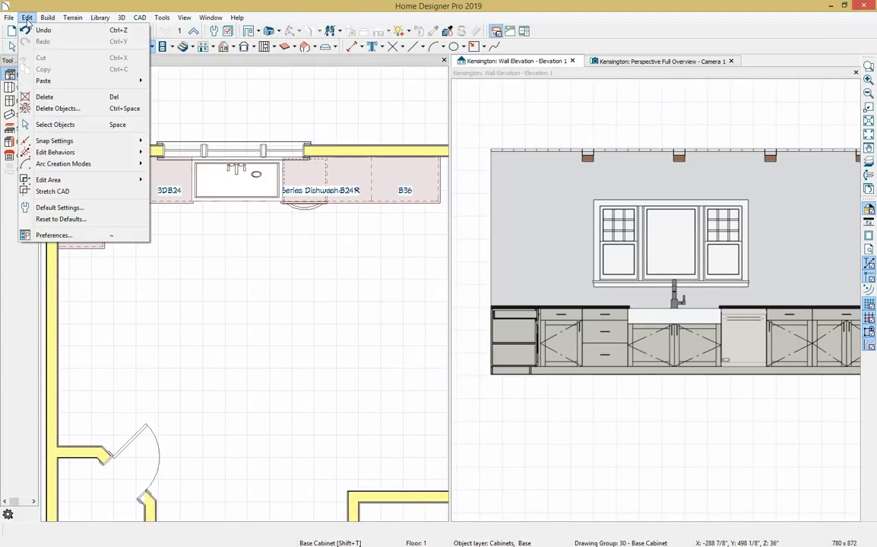
pyautogui.click(65, 208)
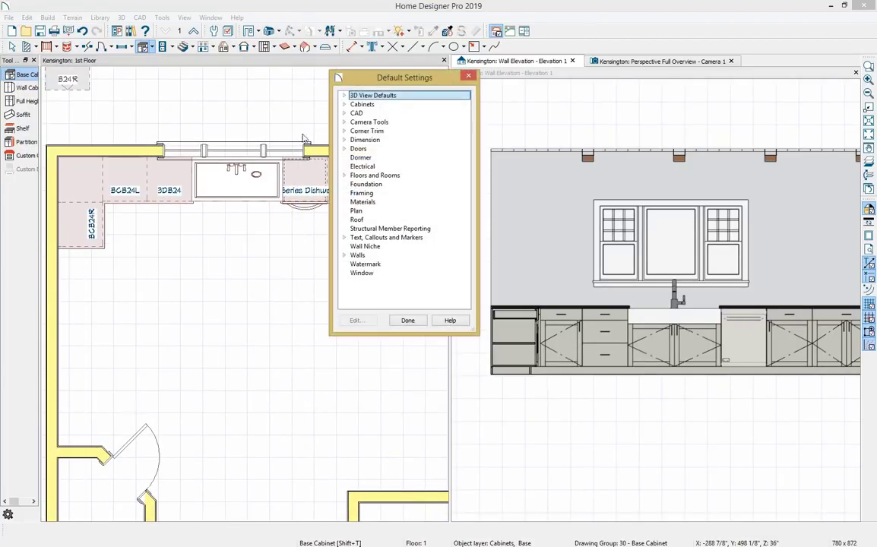
pyautogui.click(343, 106)
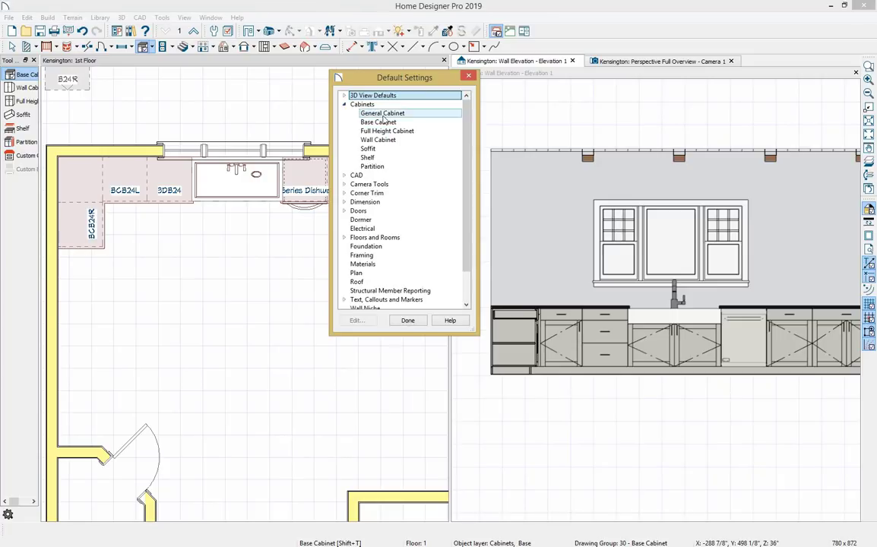
pyautogui.click(376, 140)
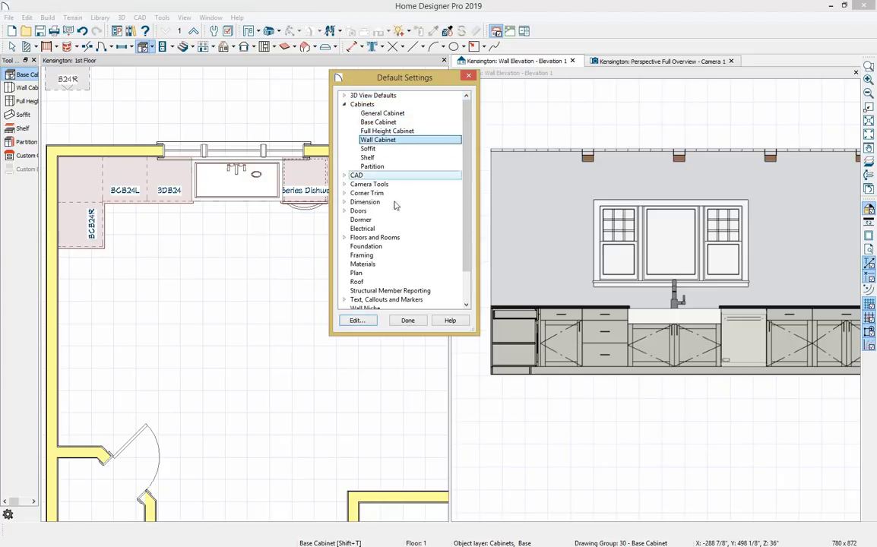
pyautogui.click(358, 320)
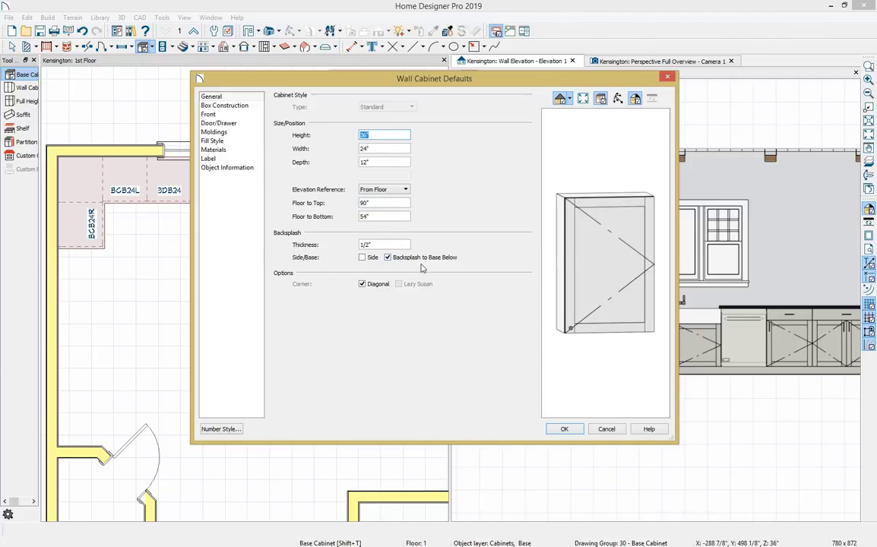
pyautogui.click(391, 260)
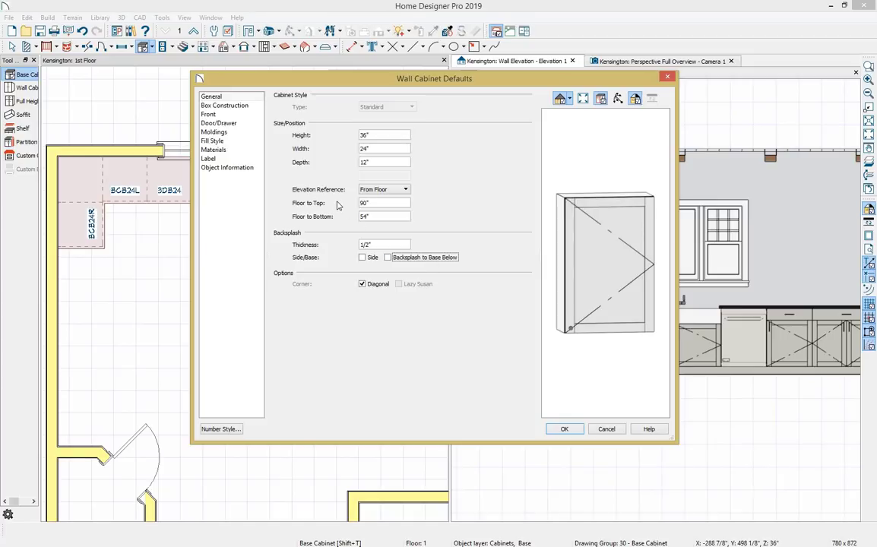
# - Set the default wall cabinet door handle to the vertical CP05V Bar Pull from the library's Bar Pulls
pyautogui.click(217, 123)
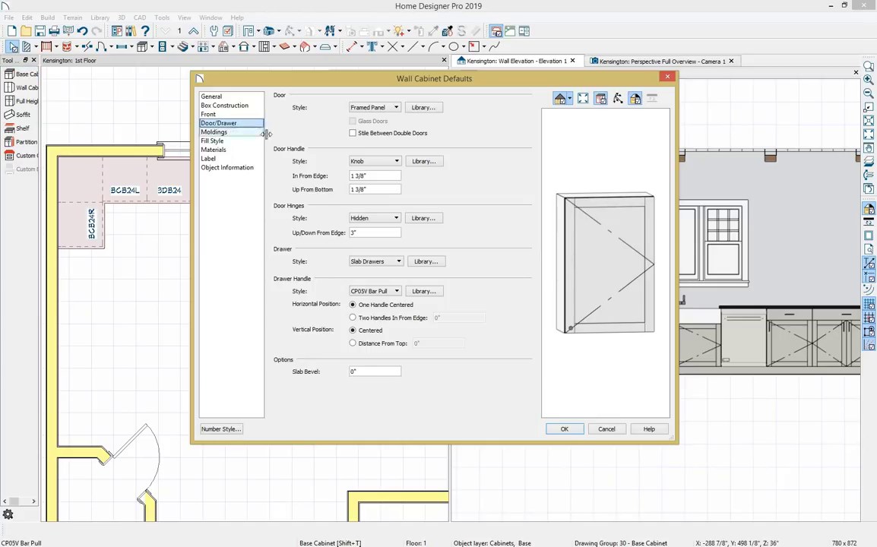
pyautogui.click(423, 161)
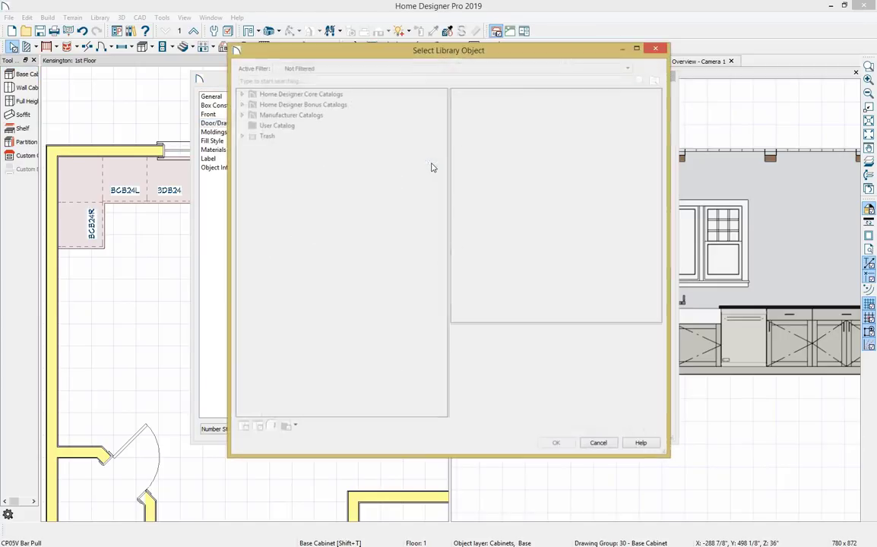
pyautogui.click(243, 95)
pyautogui.click(254, 105)
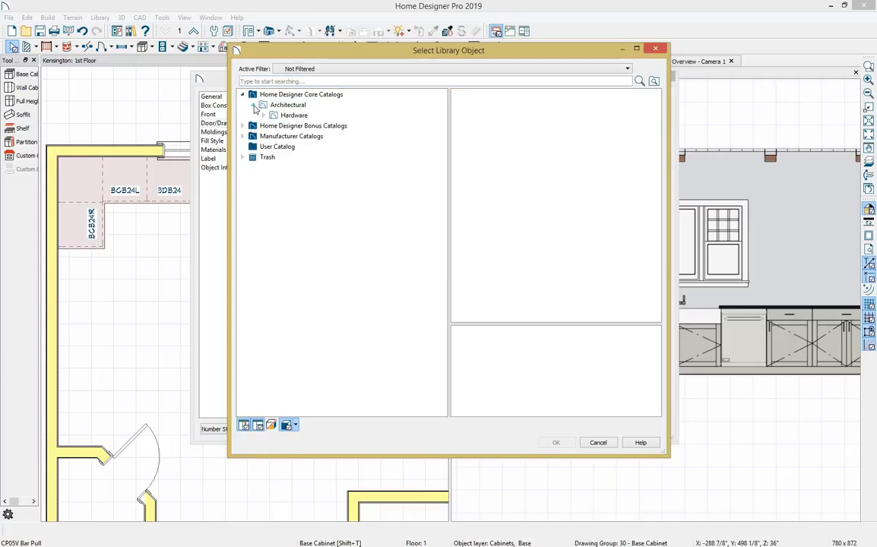
pyautogui.click(264, 115)
pyautogui.click(274, 127)
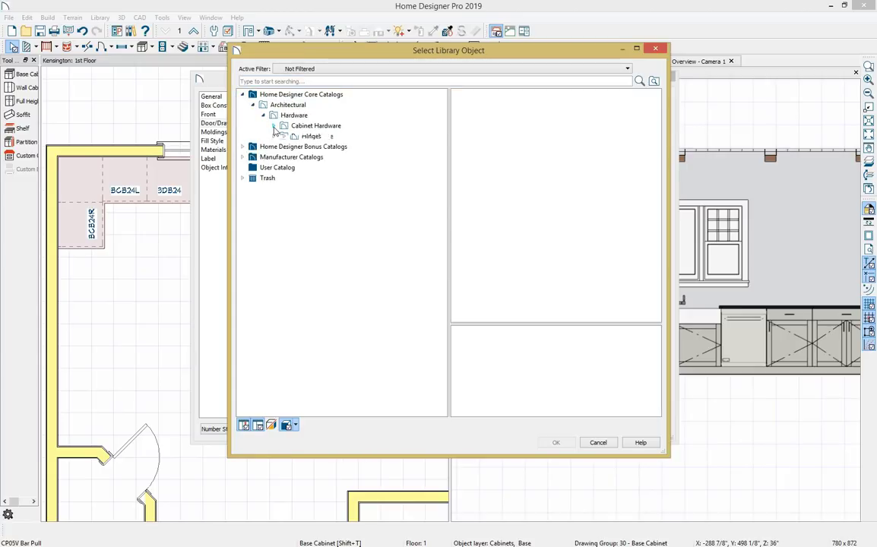
pyautogui.click(284, 157)
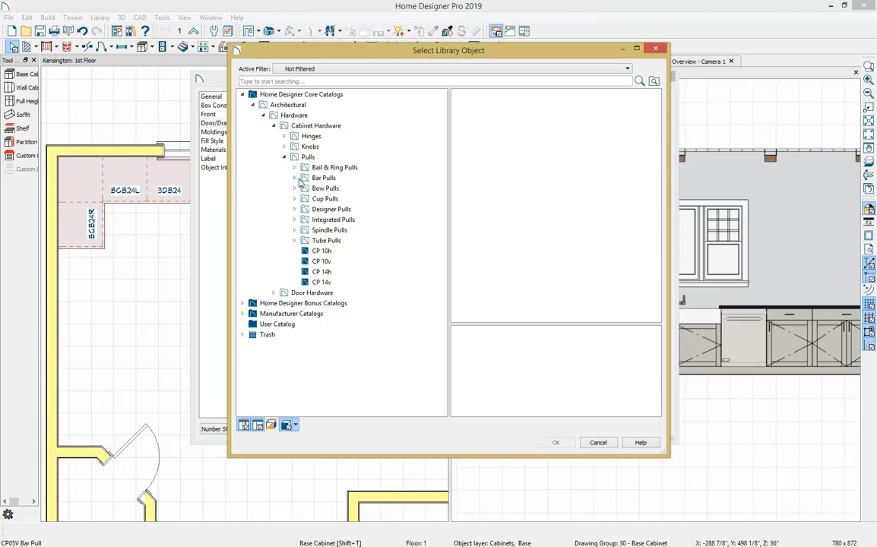
pyautogui.click(324, 177)
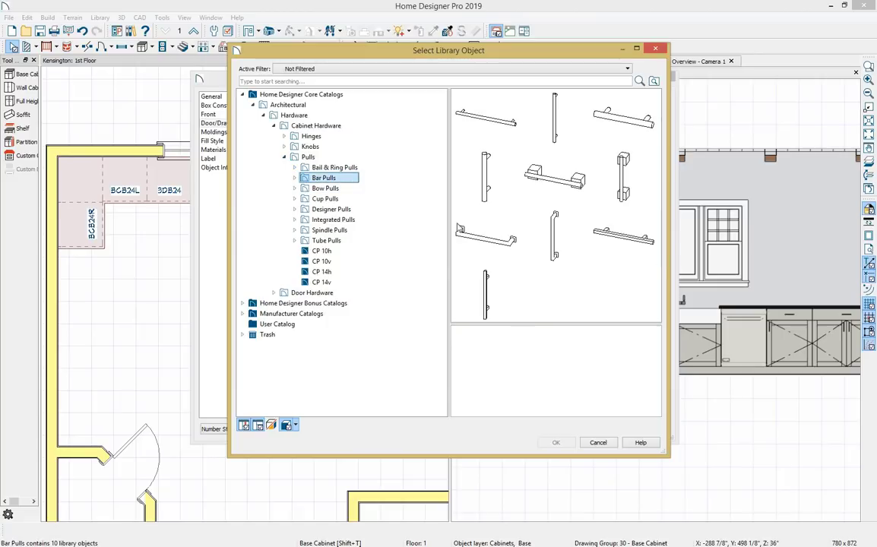
pyautogui.click(499, 295)
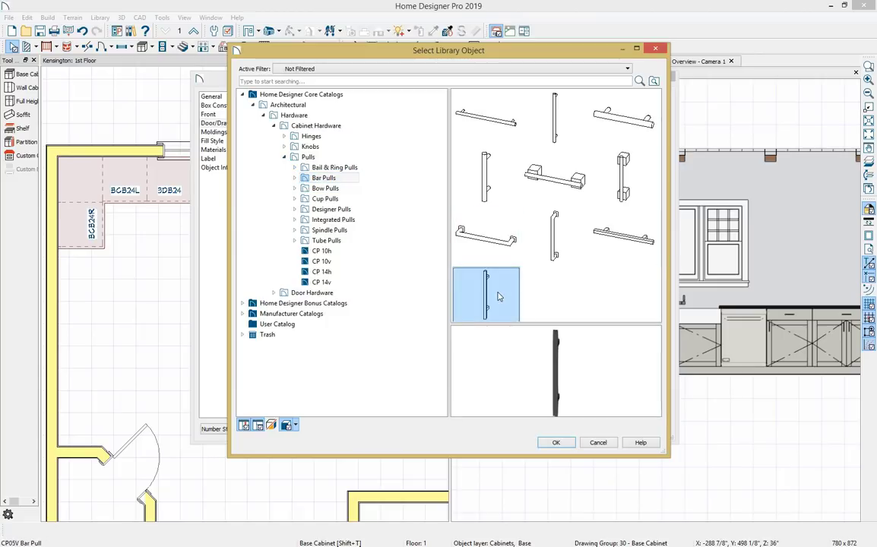
pyautogui.click(557, 444)
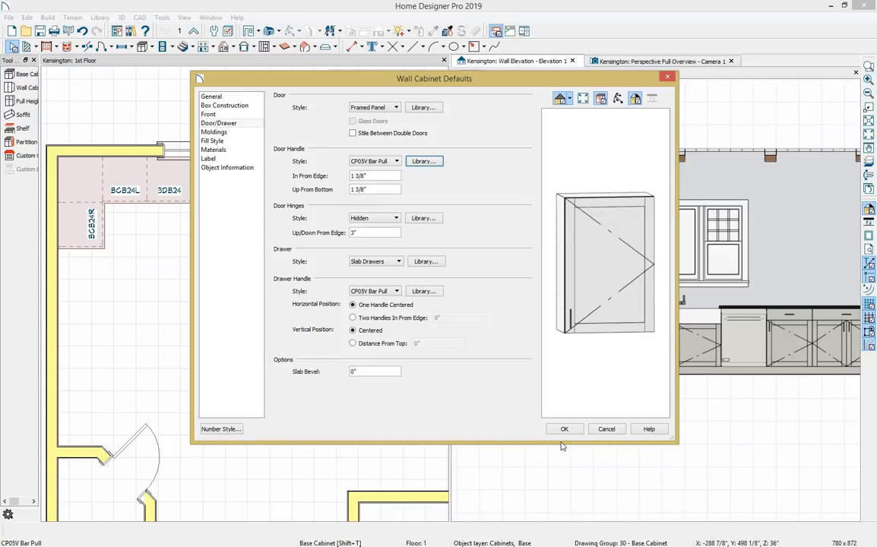
# - Add the CM-01 crown molding profile from the library's Crown Molding folder to the wall cabinet defaults
pyautogui.click(215, 132)
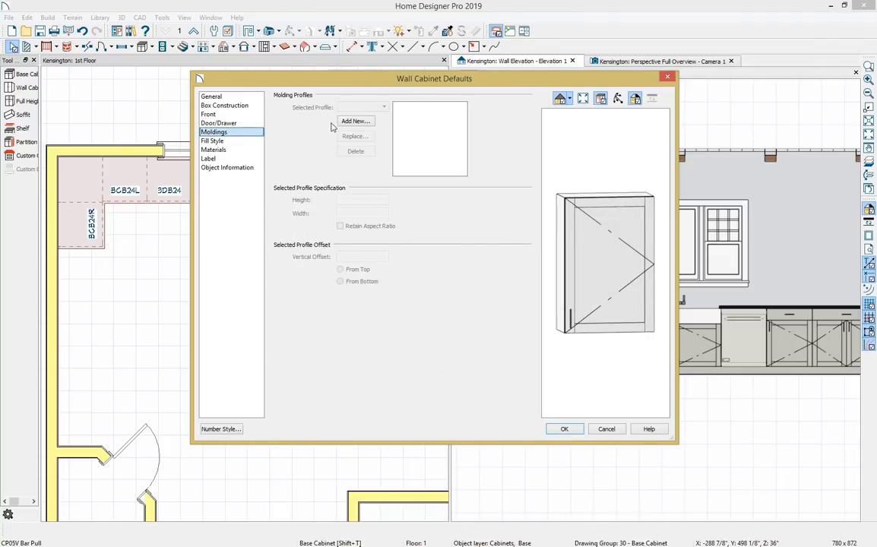
pyautogui.click(370, 124)
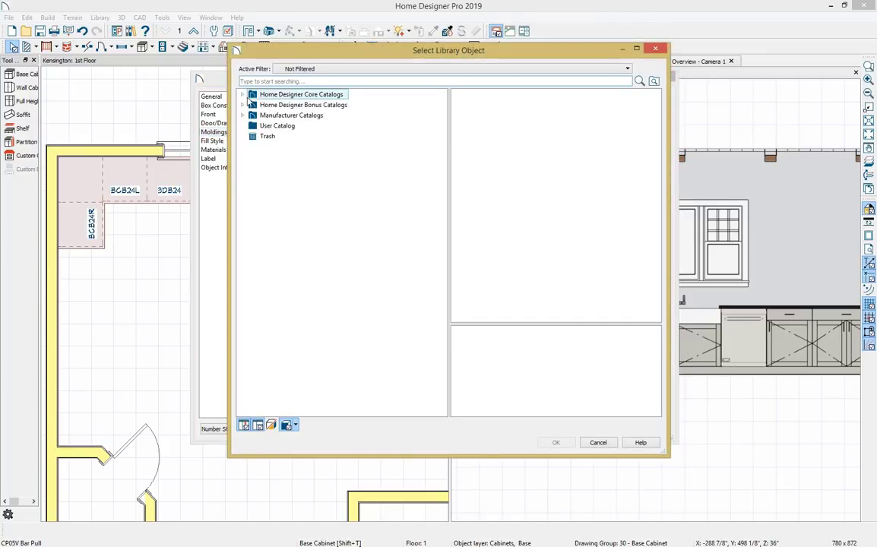
pyautogui.click(242, 95)
pyautogui.click(252, 105)
pyautogui.click(264, 114)
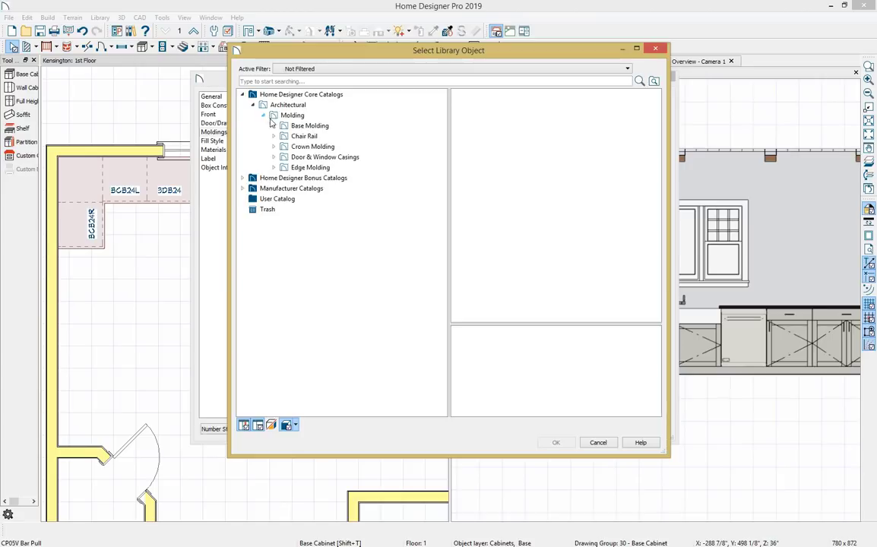
pyautogui.click(274, 146)
pyautogui.click(315, 147)
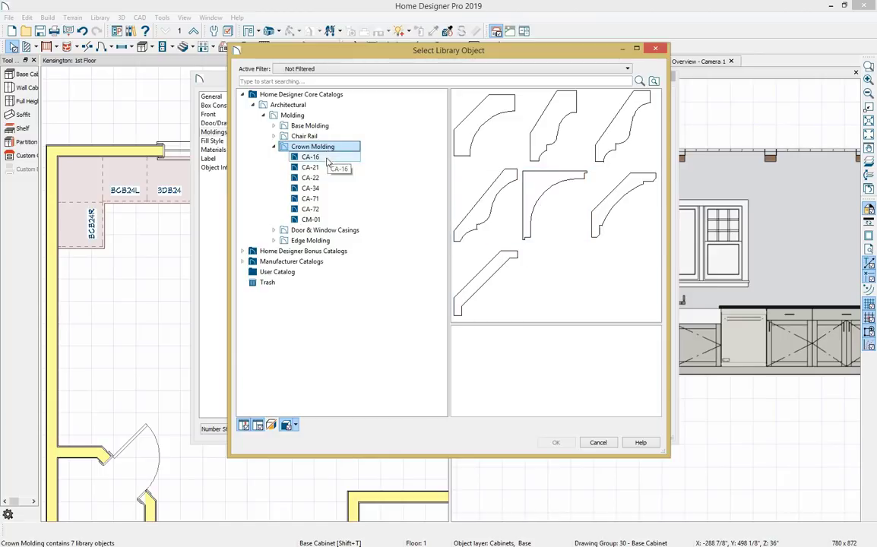
pyautogui.click(320, 220)
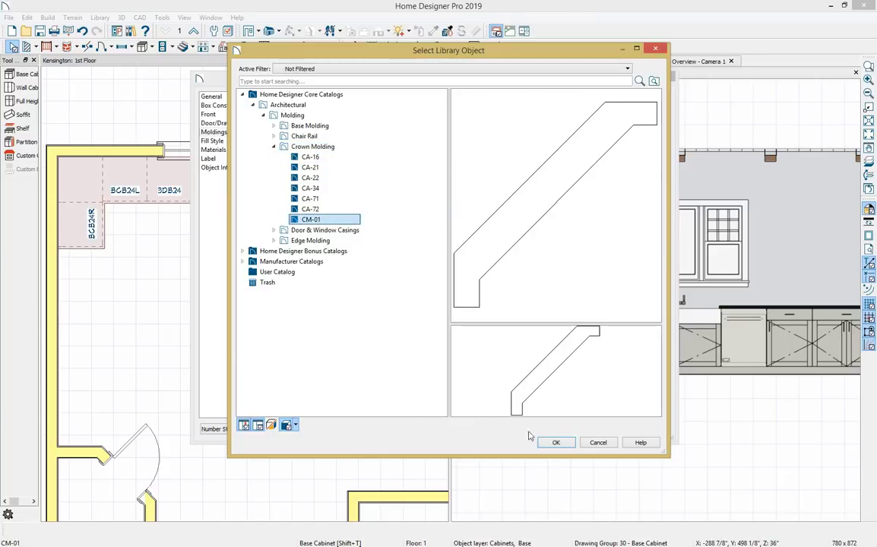
pyautogui.click(556, 443)
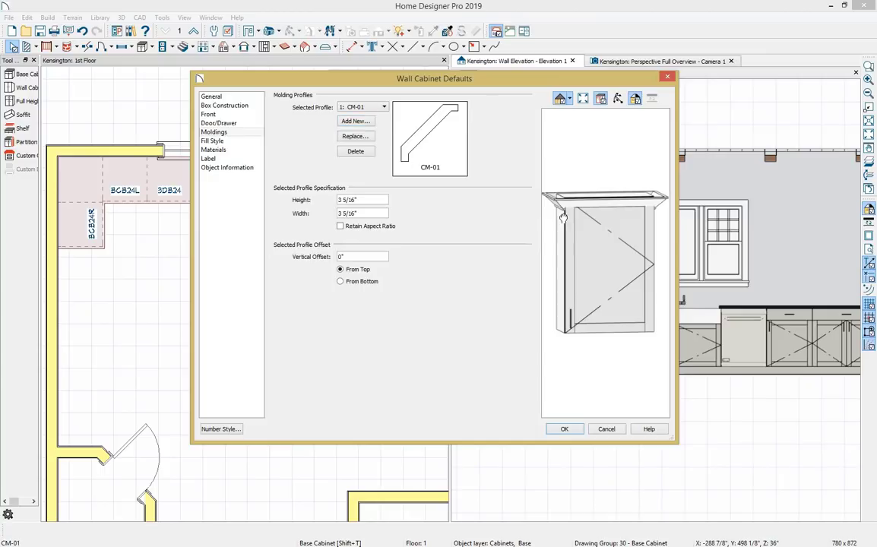
# - Set the CM-01 molding's height and width to 4" and its vertical offset from the top to -4"
pyautogui.moveTo(561, 208); pyautogui.dragTo(596, 169)
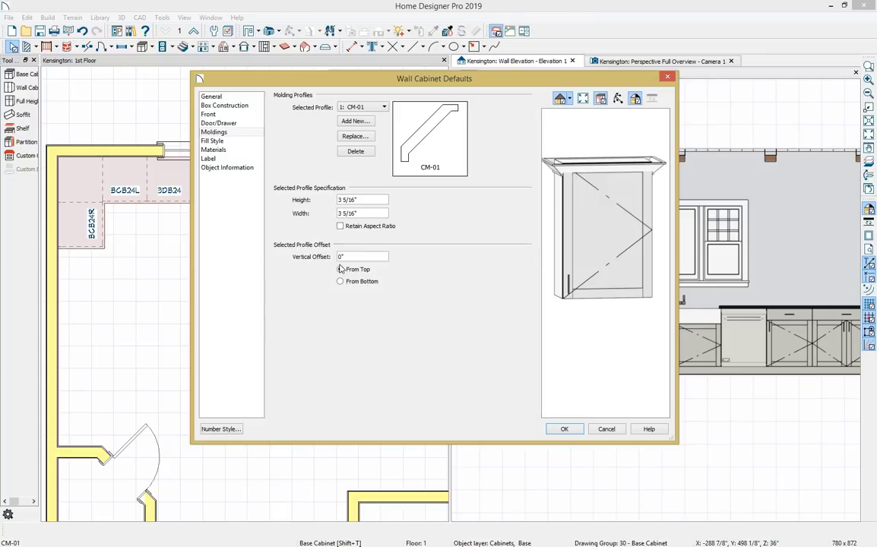
pyautogui.press('Tab')
pyautogui.write('4')
pyautogui.press('Tab')
pyautogui.write('4')
pyautogui.press('Tab')
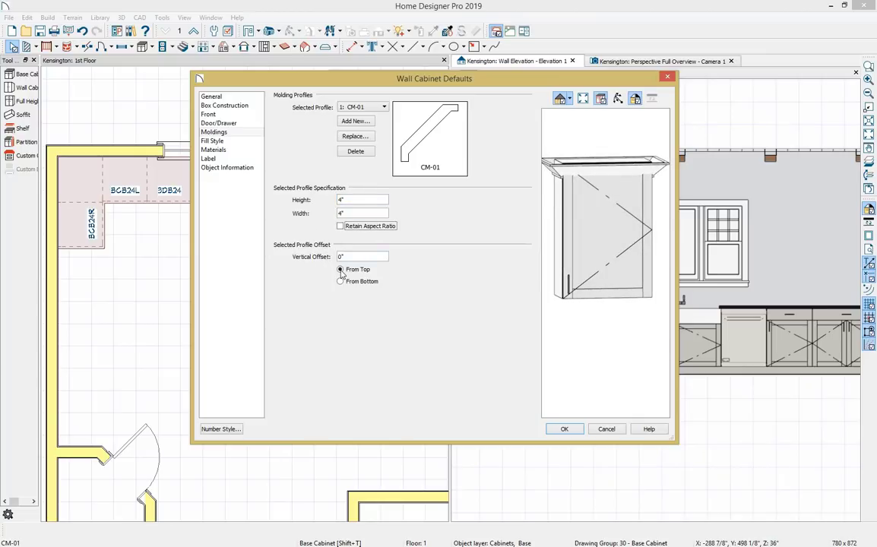
pyautogui.press('Tab')
pyautogui.write('-4')
pyautogui.press('Tab')
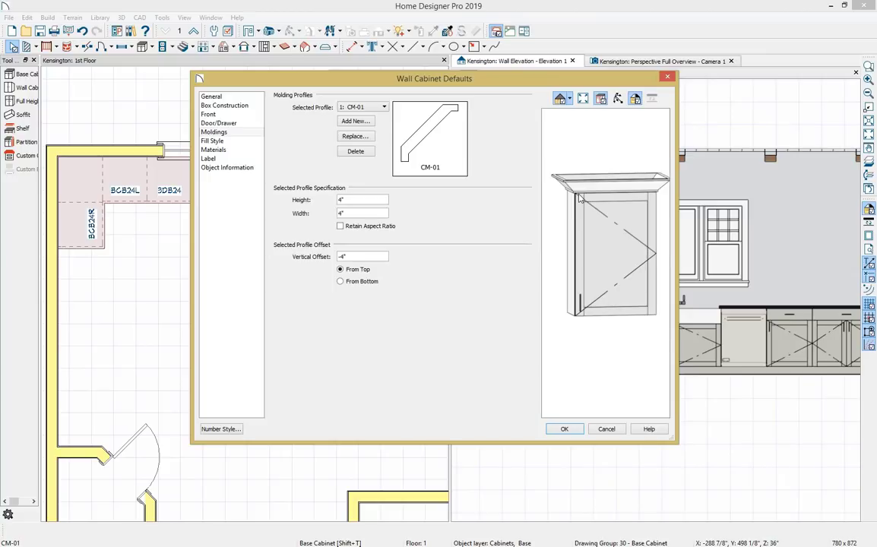
# - Assign Copper Brushed to the default wall cabinet's hardware and both bar pulls, and accept the defaults
pyautogui.click(213, 150)
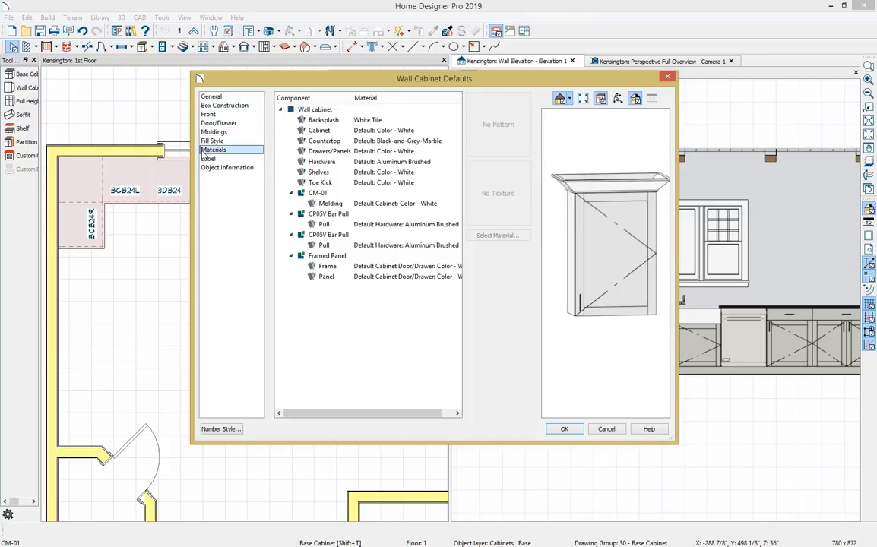
pyautogui.click(372, 162)
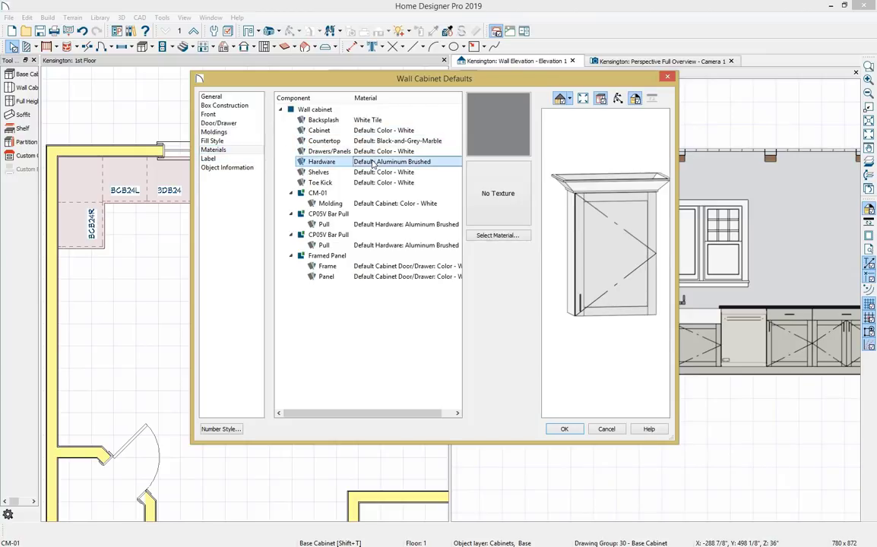
pyautogui.keyDown('ctrl'); pyautogui.click(380, 224); pyautogui.keyUp('ctrl')
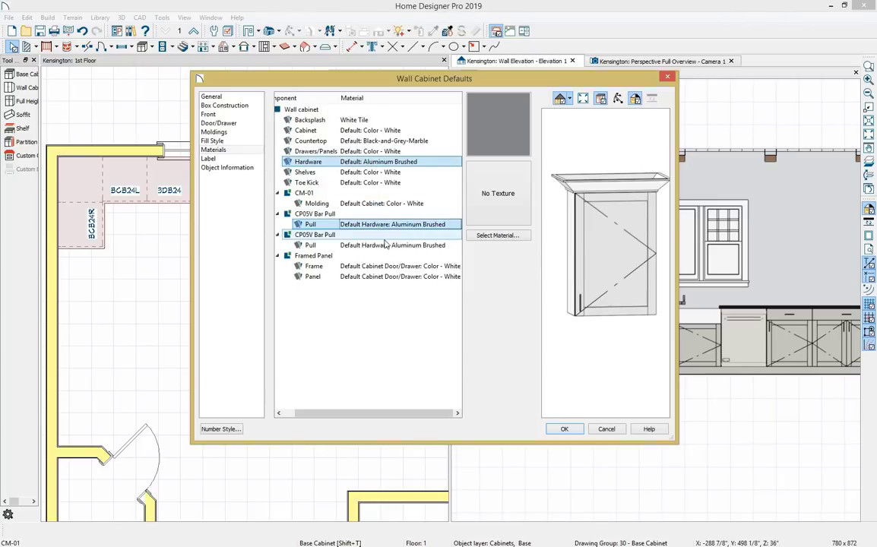
pyautogui.keyDown('ctrl'); pyautogui.click(380, 245); pyautogui.keyUp('ctrl')
pyautogui.click(498, 236)
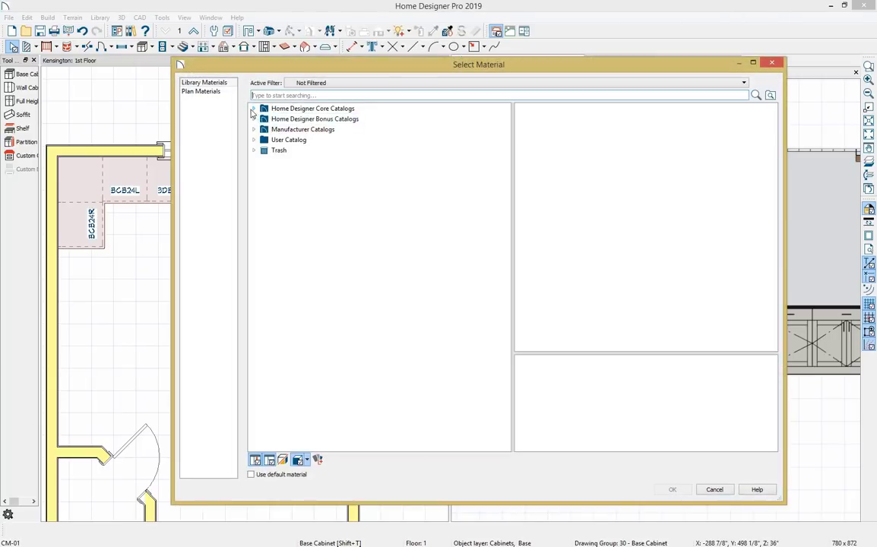
pyautogui.click(254, 108)
pyautogui.click(264, 119)
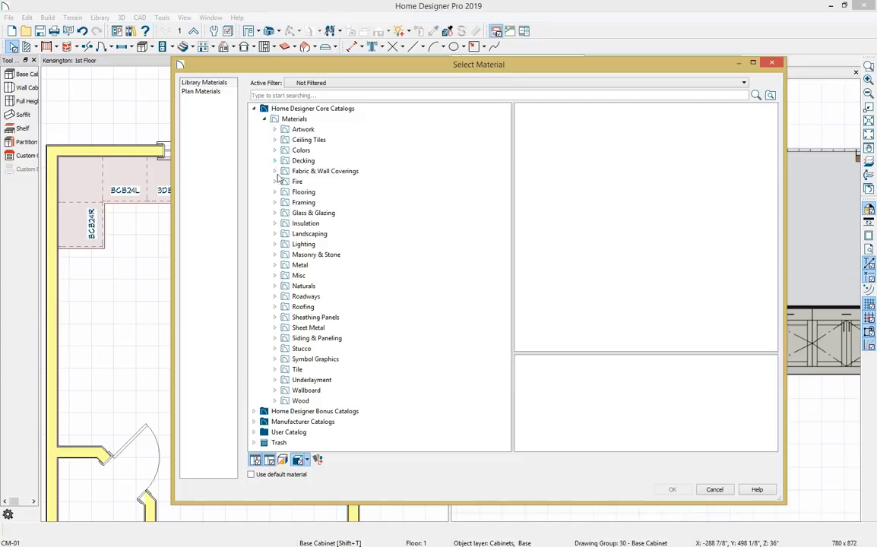
pyautogui.click(275, 264)
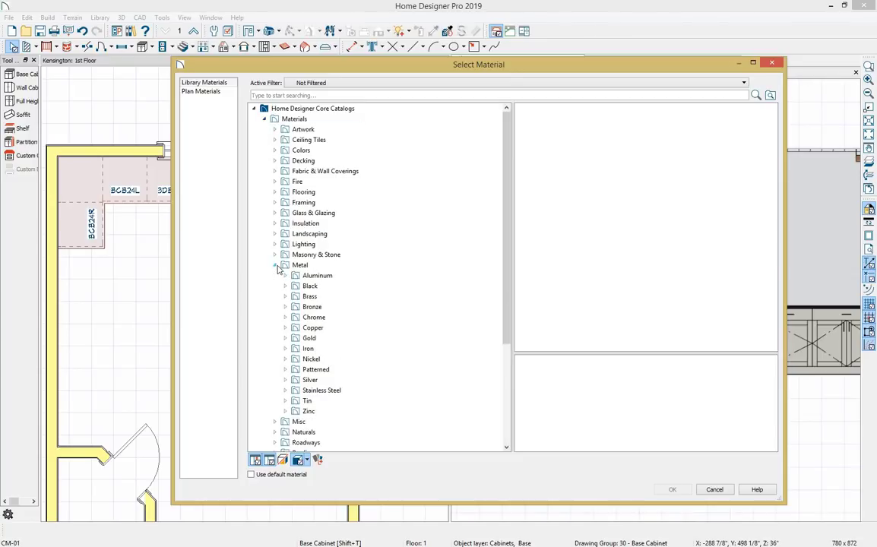
pyautogui.click(285, 328)
pyautogui.click(334, 338)
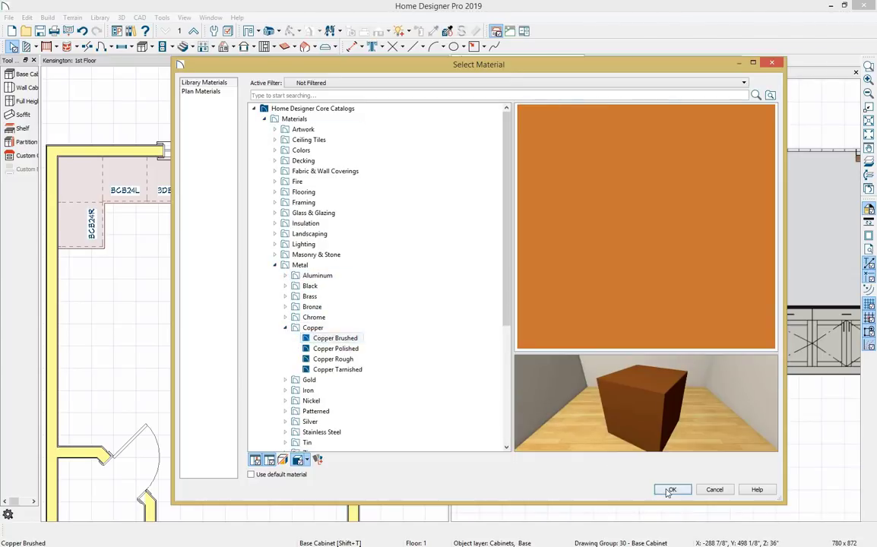
pyautogui.click(672, 489)
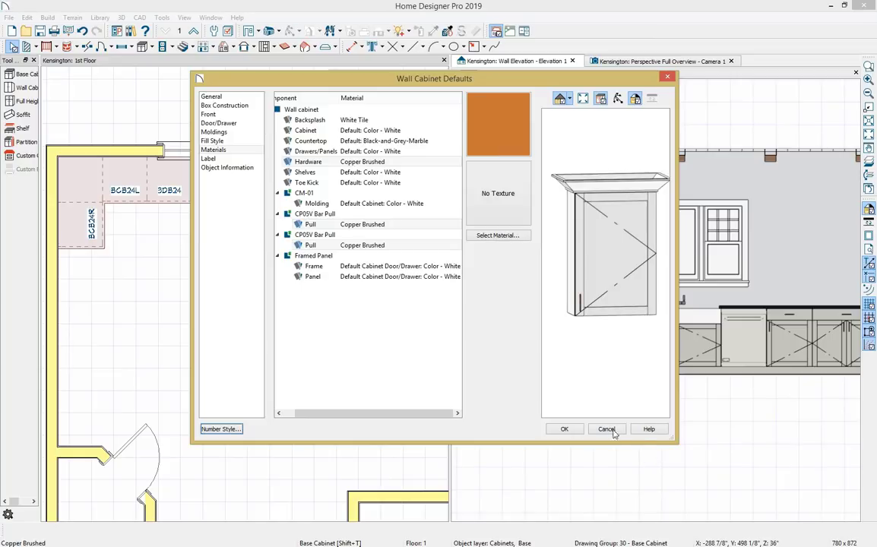
pyautogui.click(575, 432)
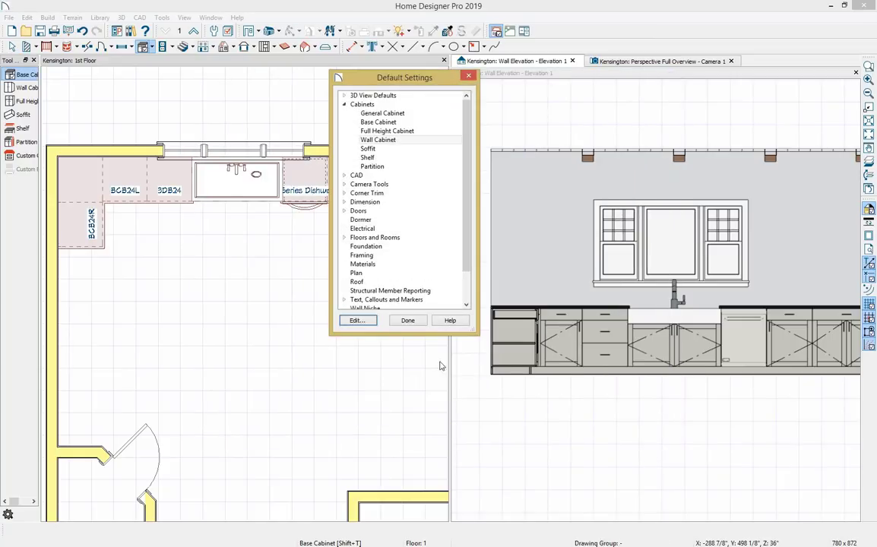
pyautogui.click(408, 320)
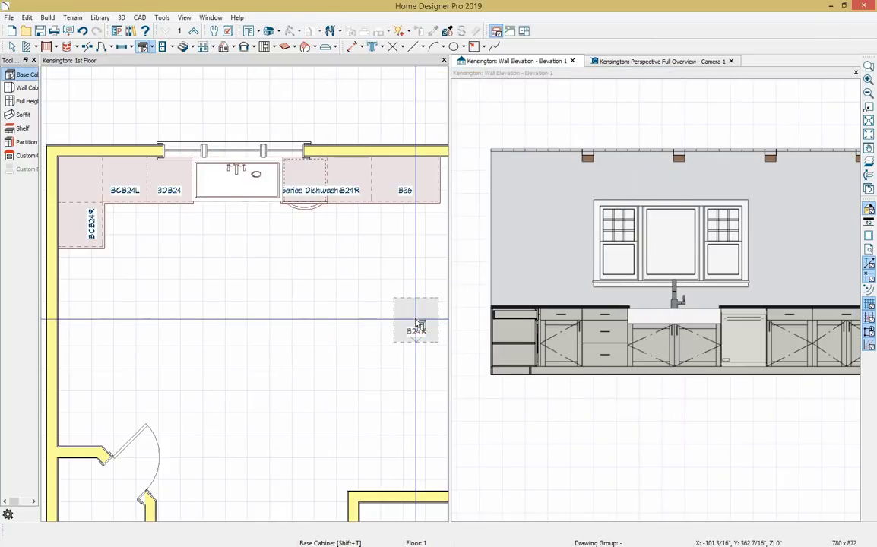
# - Place a wall cabinet above the BCB24L base cabinet in the plan and widen it toward the corner to 36"
pyautogui.click(28, 89)
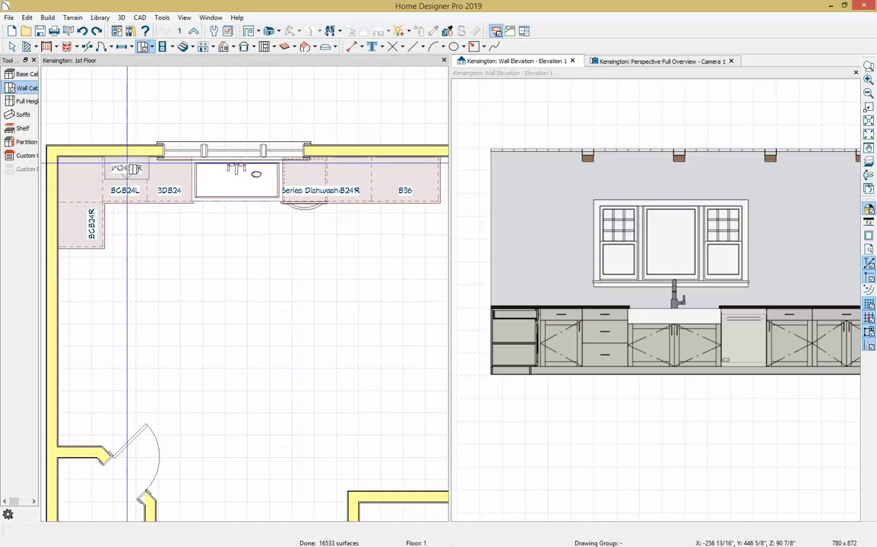
pyautogui.click(124, 168)
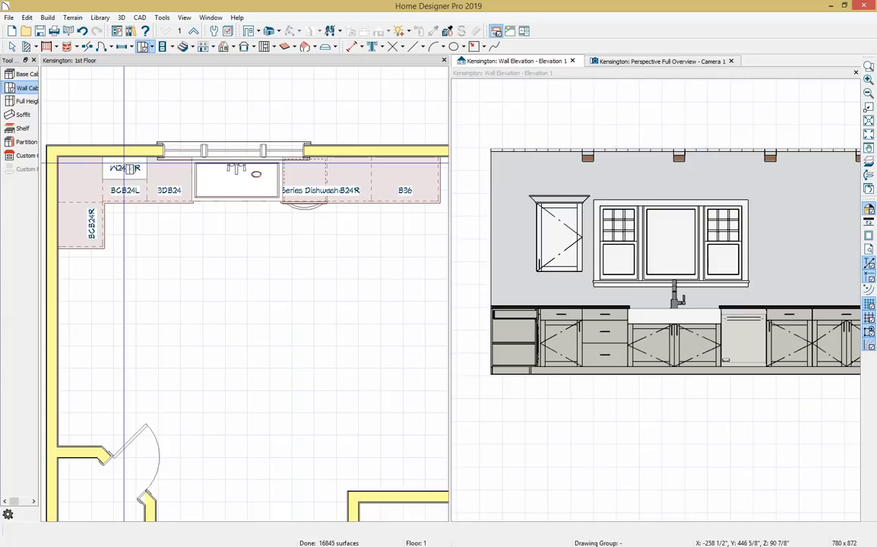
pyautogui.click(125, 168)
pyautogui.moveTo(103, 168); pyautogui.dragTo(79, 167)
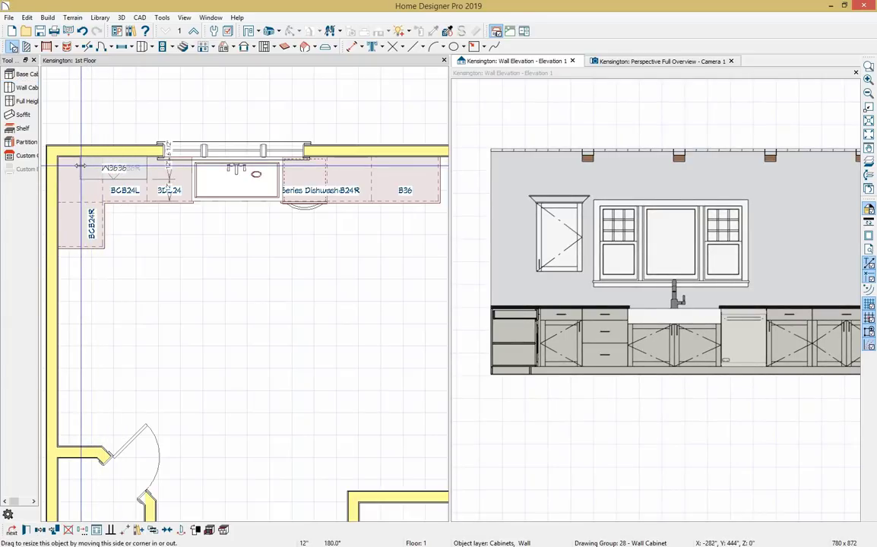
# - Place a second wall cabinet on the adjacent side wall, above the BCB24R base cabinet and against the first one
pyautogui.click(25, 87)
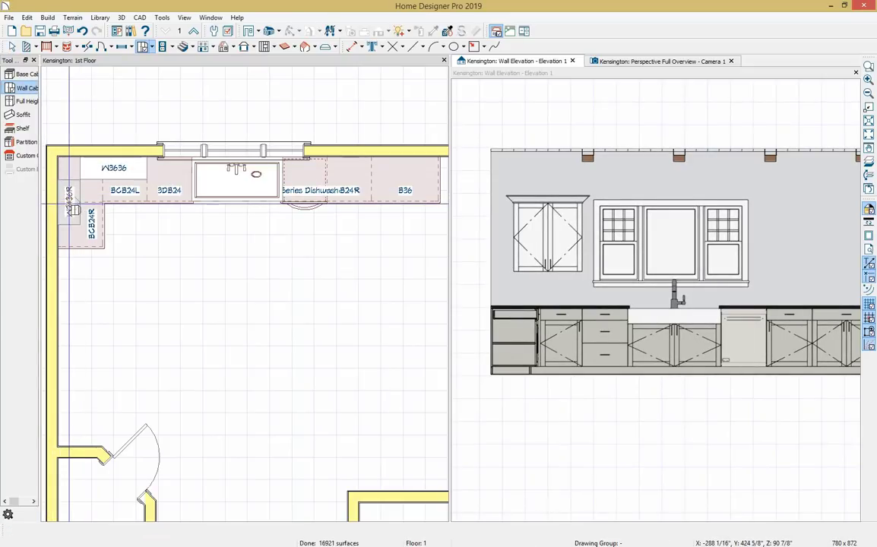
pyautogui.click(70, 204)
pyautogui.press('space')
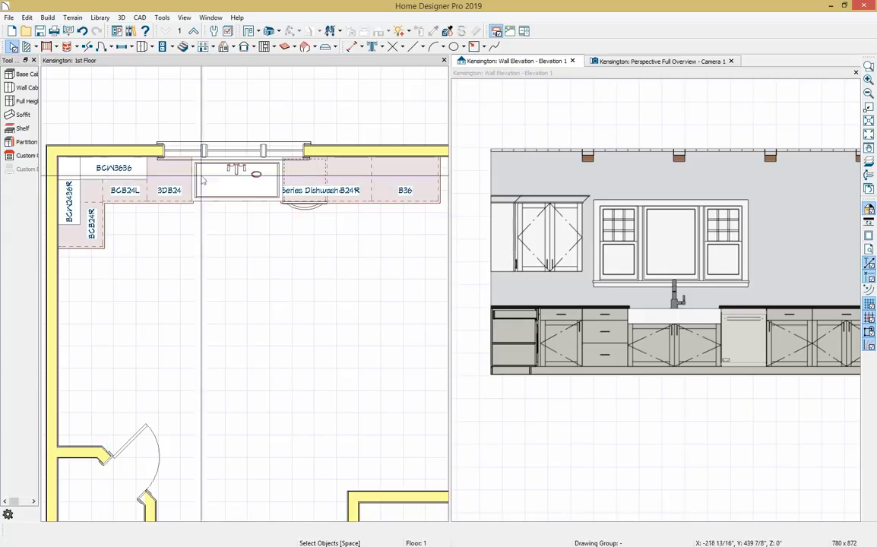
# - Change the 36" wall cabinet's door style to the library's Cross Double Beaded Door
pyautogui.click(552, 238)
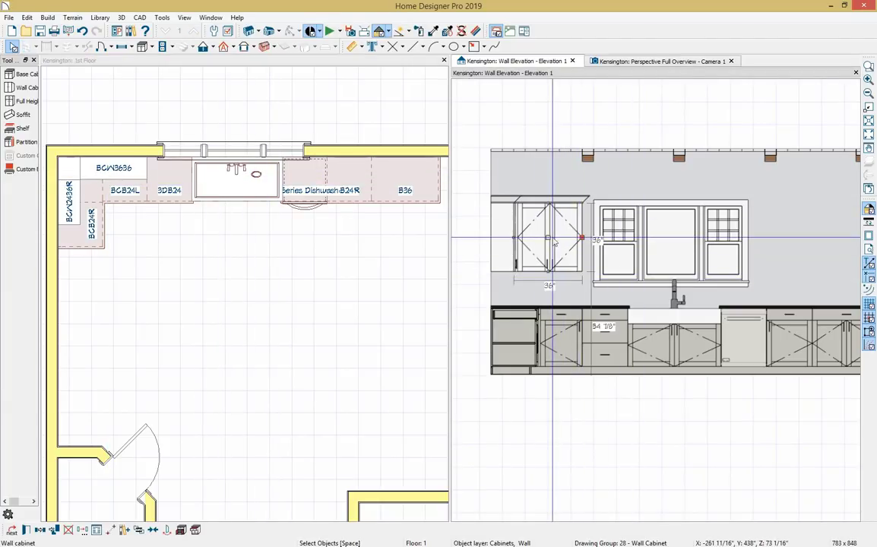
pyautogui.doubleClick(554, 242)
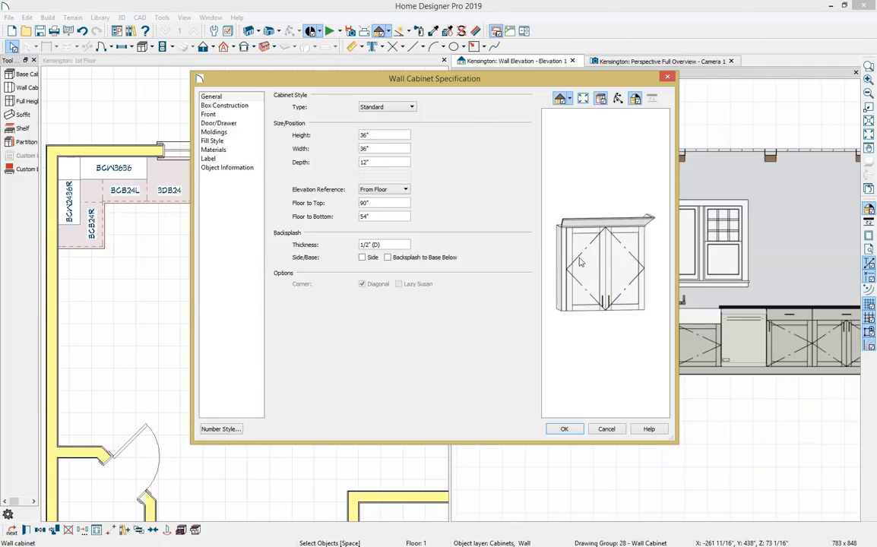
pyautogui.click(599, 268)
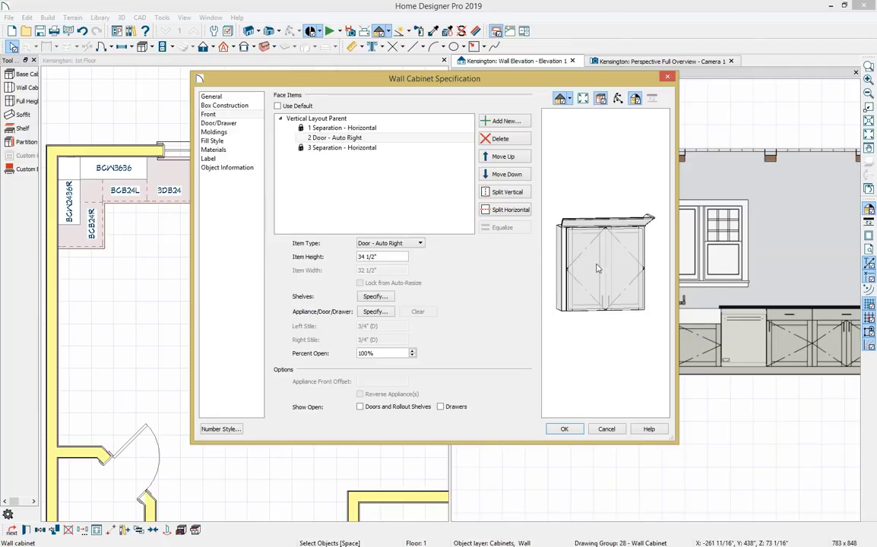
pyautogui.click(238, 123)
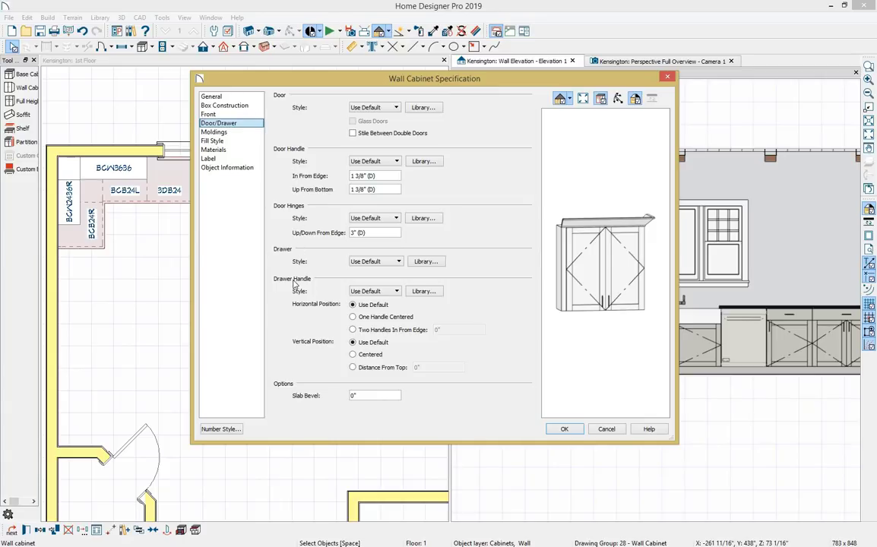
pyautogui.click(424, 107)
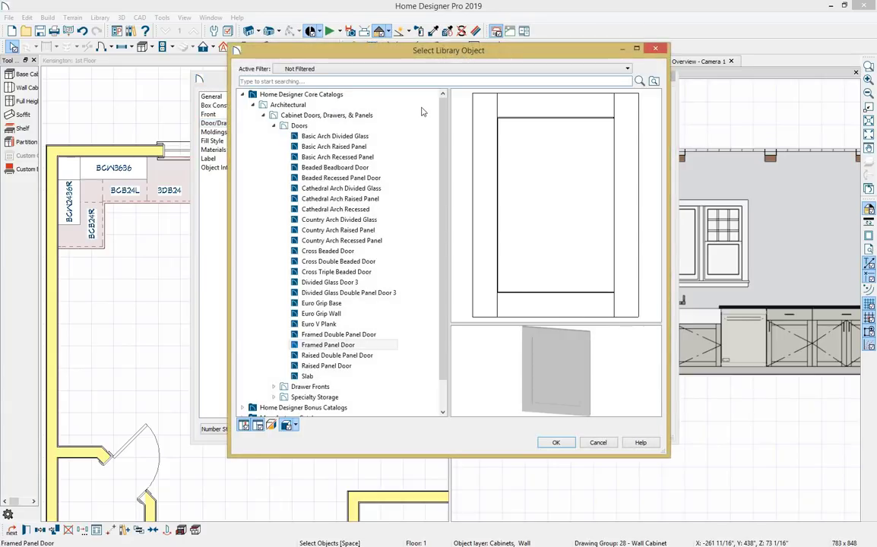
pyautogui.click(312, 127)
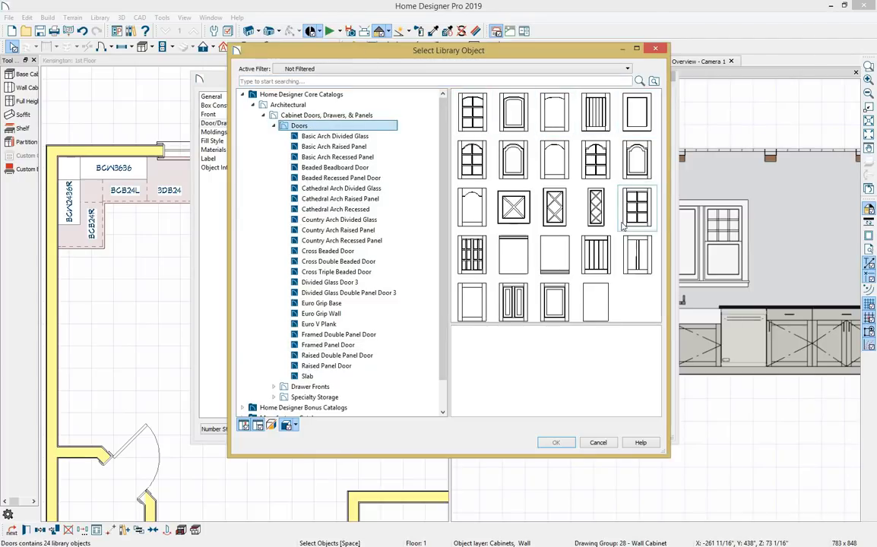
pyautogui.click(555, 215)
pyautogui.click(555, 442)
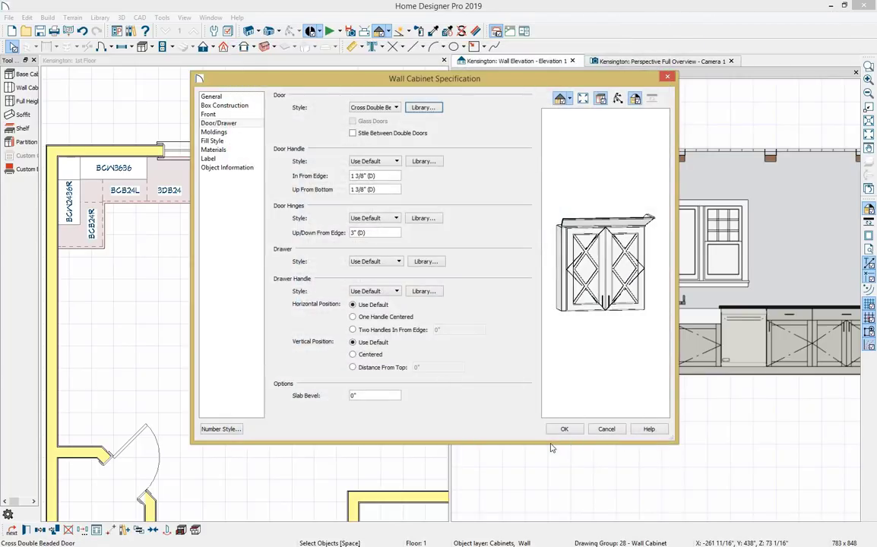
pyautogui.click(564, 429)
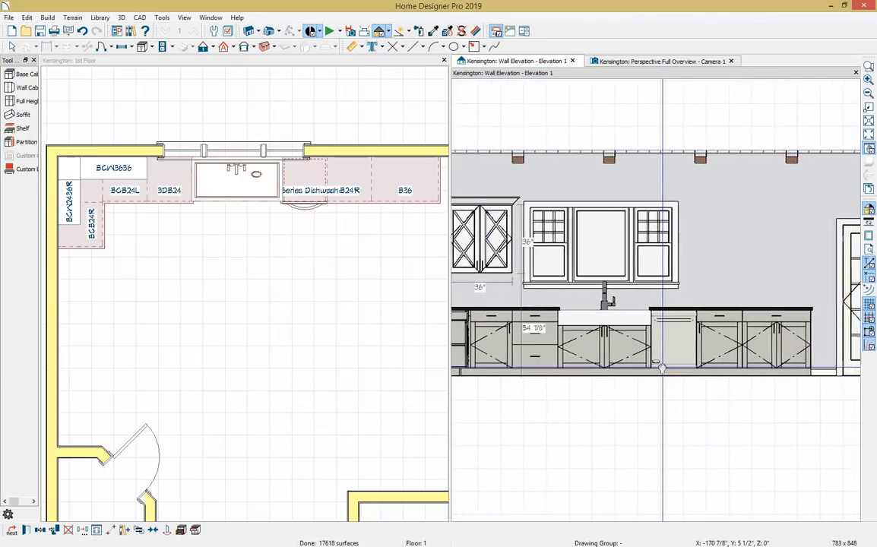
# - Place a shelf on the window wall above the B24R base cabinet beside the dishwasher
pyautogui.moveTo(338, 247); pyautogui.dragTo(297, 254, button='middle')
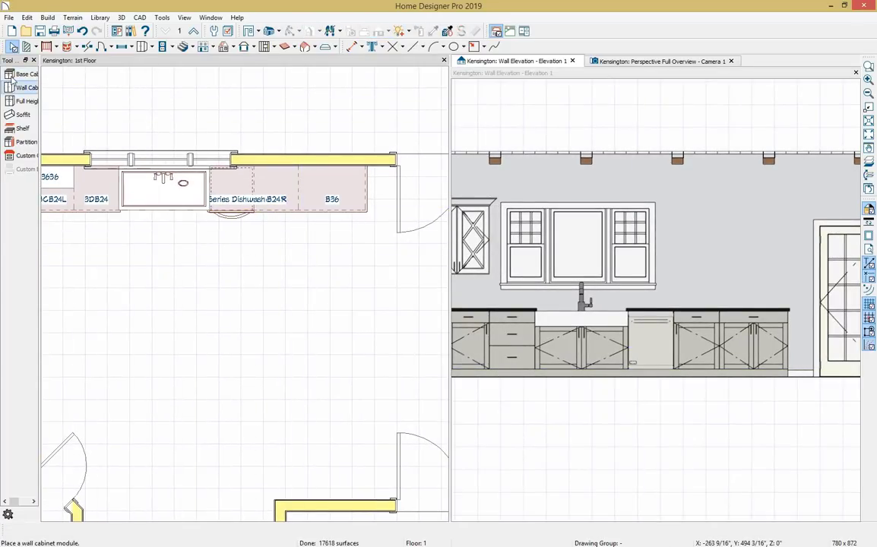
pyautogui.click(21, 128)
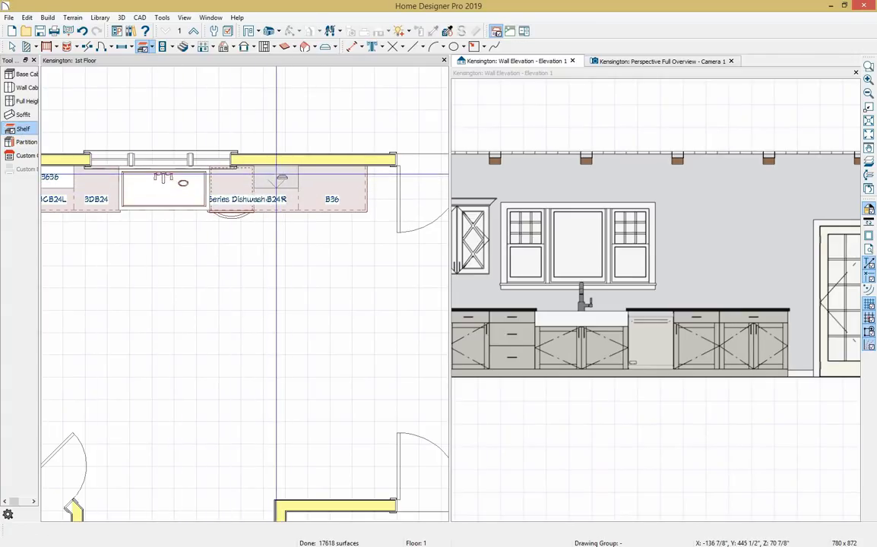
pyautogui.click(279, 178)
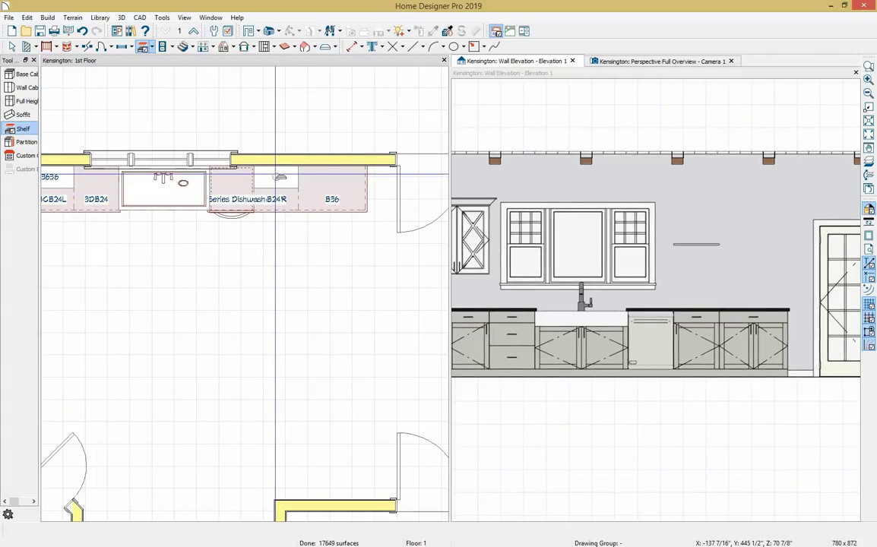
# - Set the shelf's width to 50" and its floor-to-top height to 90", and shift it to centre over the B24R and B36 cabinet joint
pyautogui.press('space')
pyautogui.doubleClick(280, 178)
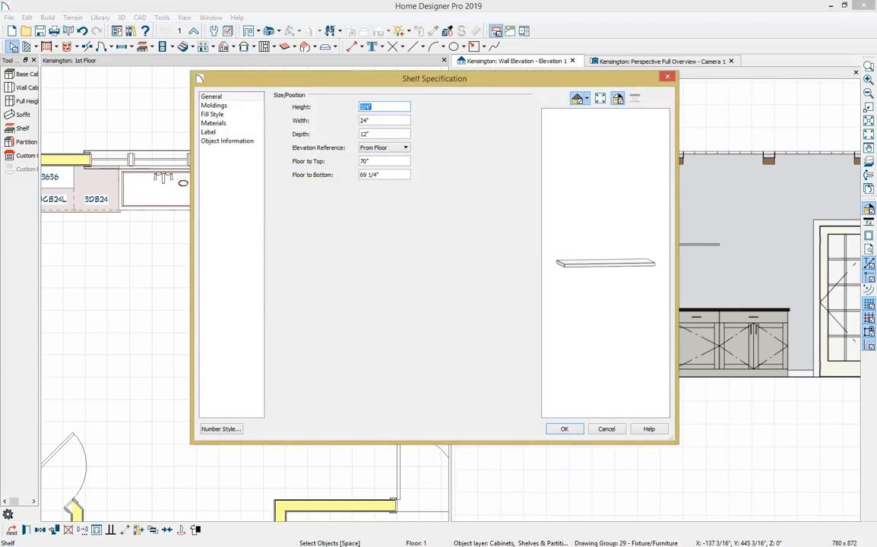
pyautogui.press('Tab')
pyautogui.write('50')
pyautogui.press('Tab')
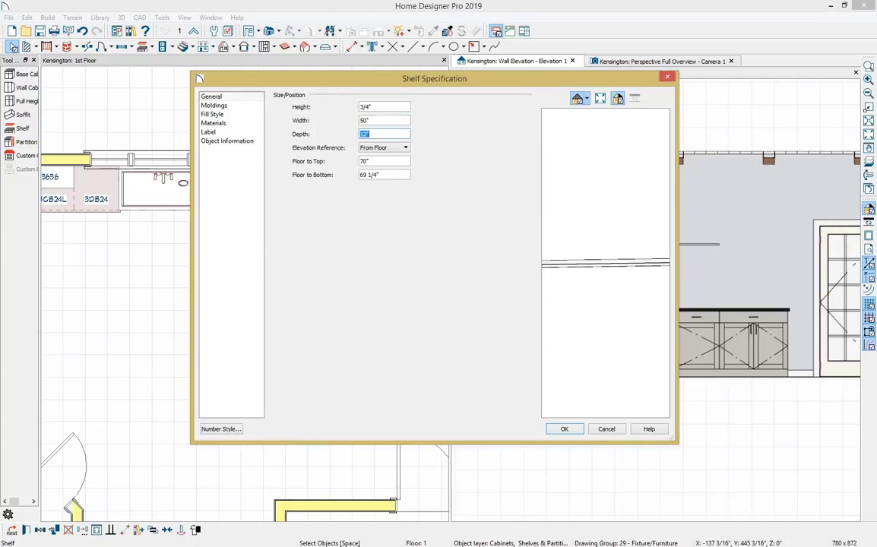
pyautogui.press('Tab')
pyautogui.press('Tab')
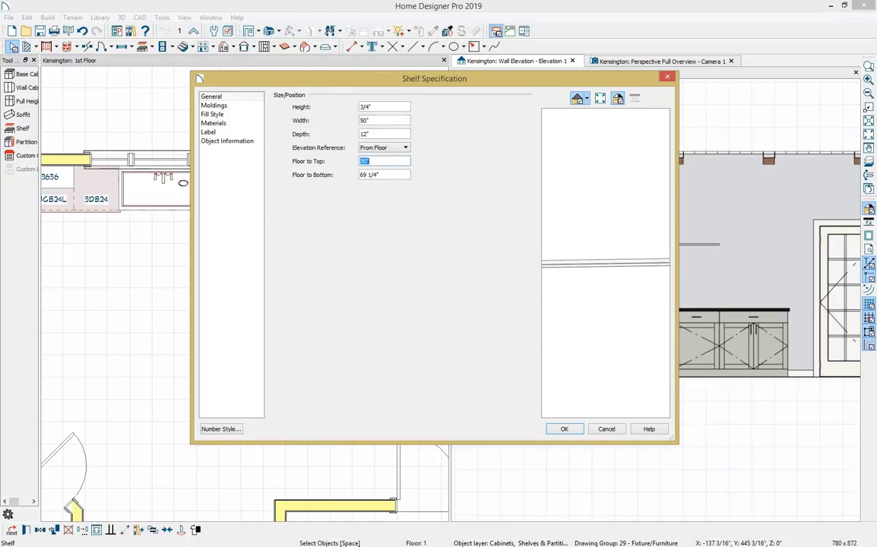
pyautogui.write('90')
pyautogui.press('Tab')
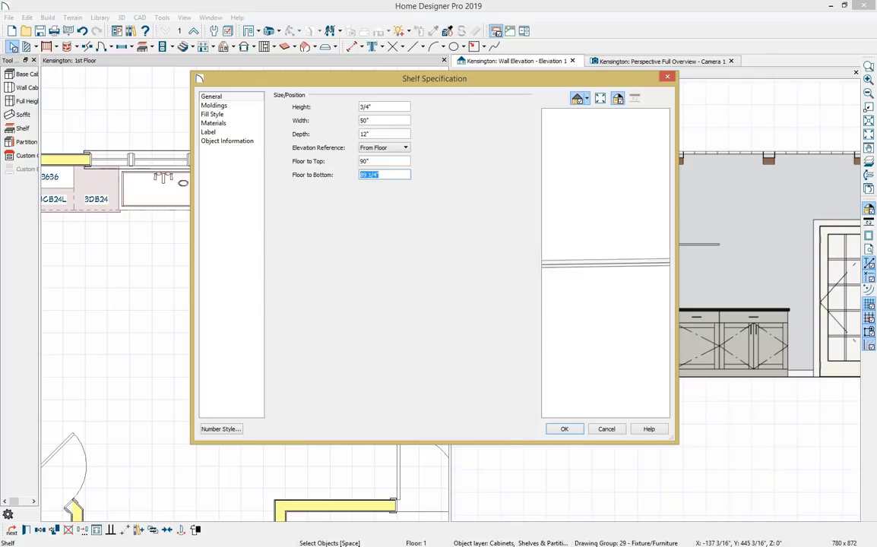
pyautogui.click(570, 429)
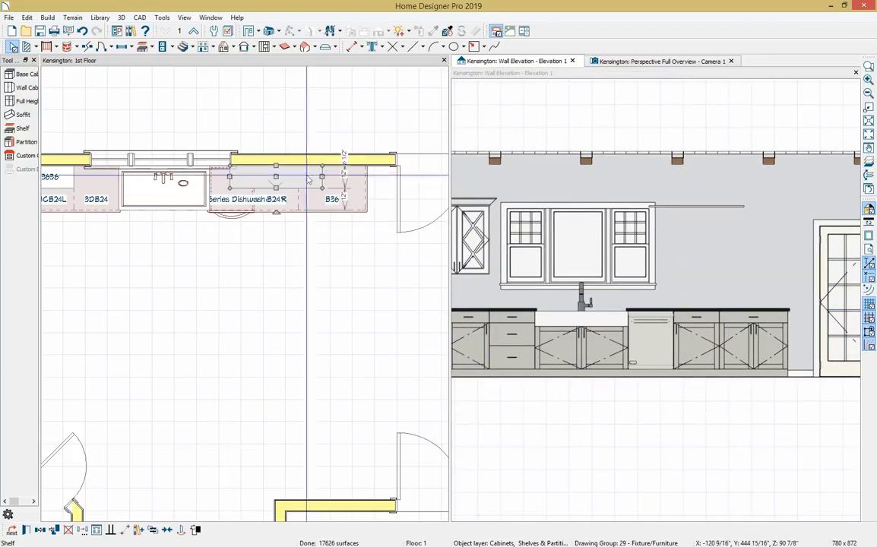
pyautogui.moveTo(276, 177); pyautogui.dragTo(296, 179)
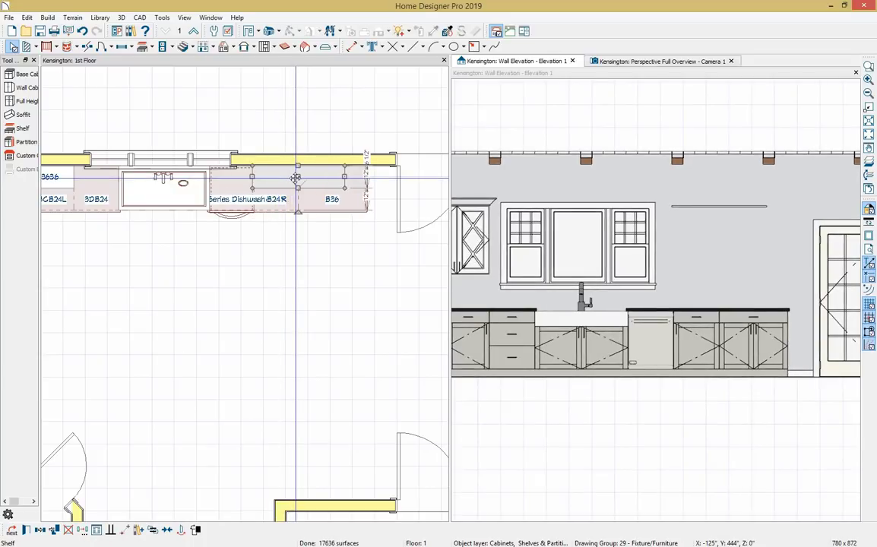
# - Replicate the shelf with 3 copies, each offset by a Z delta of -12"
pyautogui.click(81, 530)
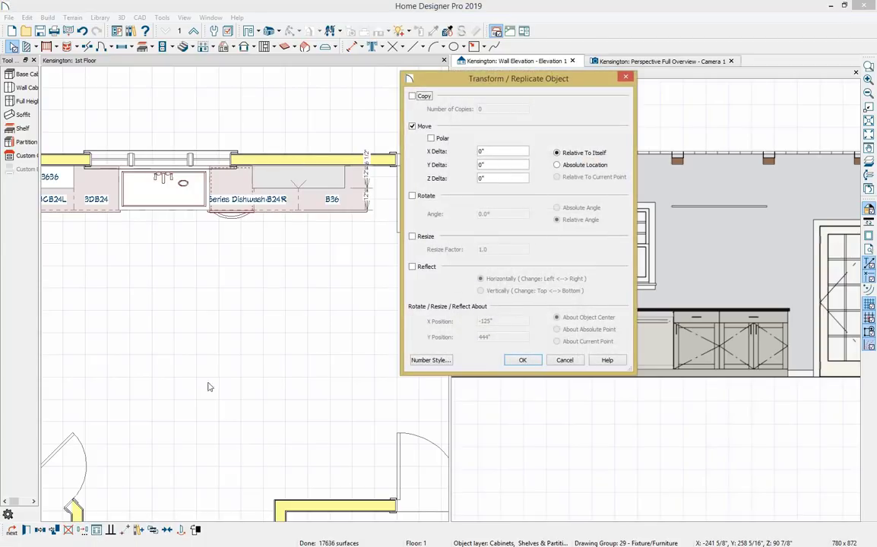
pyautogui.click(412, 96)
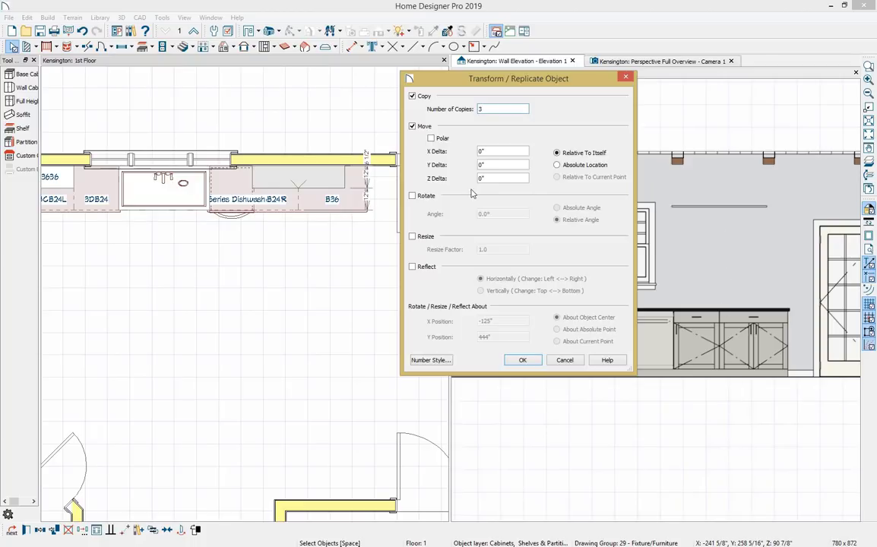
pyautogui.moveTo(493, 178); pyautogui.dragTo(446, 181)
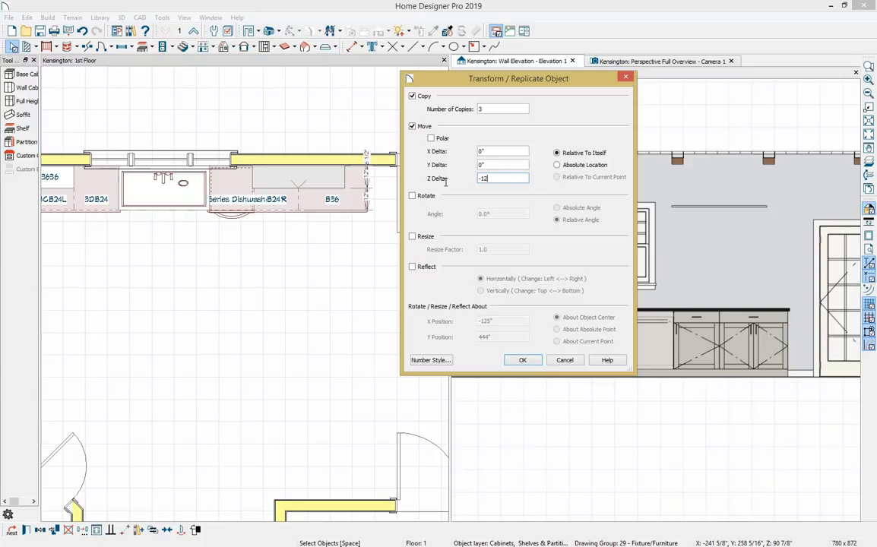
pyautogui.click(523, 361)
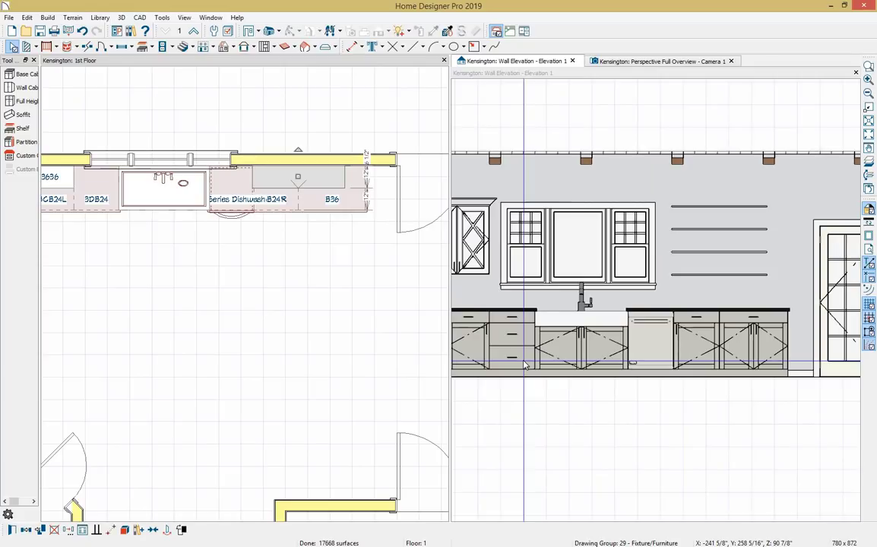
# - Save the camera of the window wall elevation with the whole cabinet run in view, and close that elevation
pyautogui.scroll(3, 525, 363)
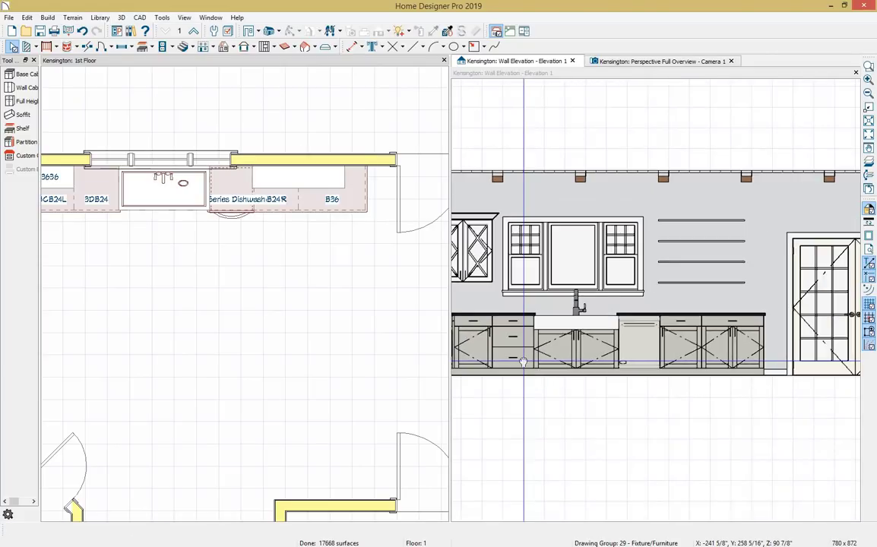
pyautogui.moveTo(550, 355); pyautogui.dragTo(583, 349, button='middle')
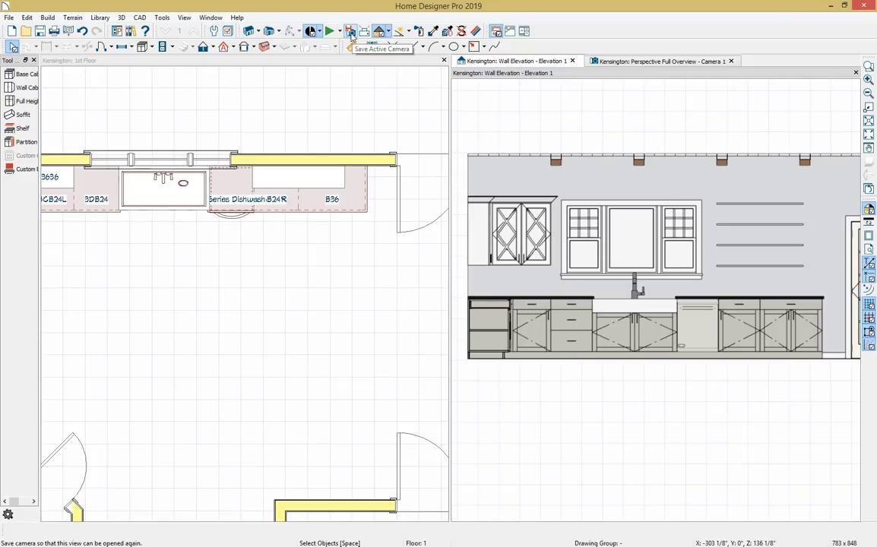
pyautogui.click(351, 32)
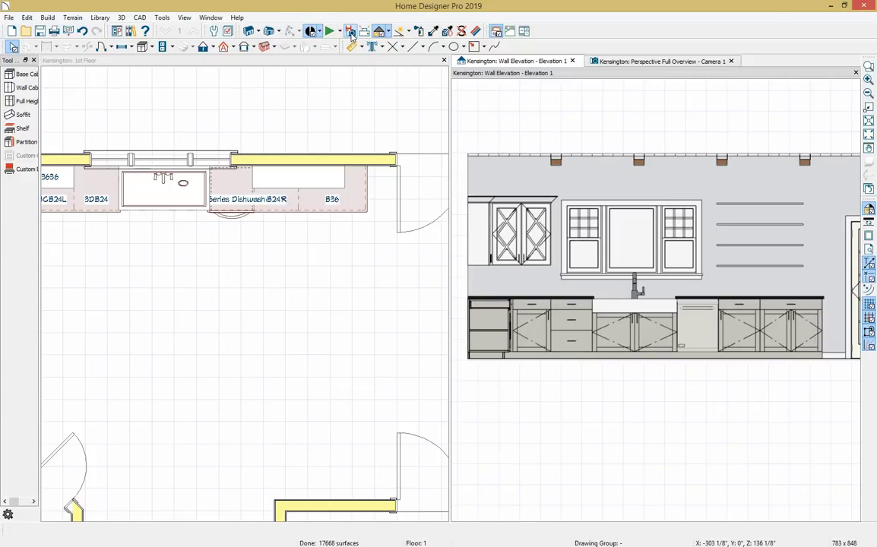
pyautogui.click(574, 61)
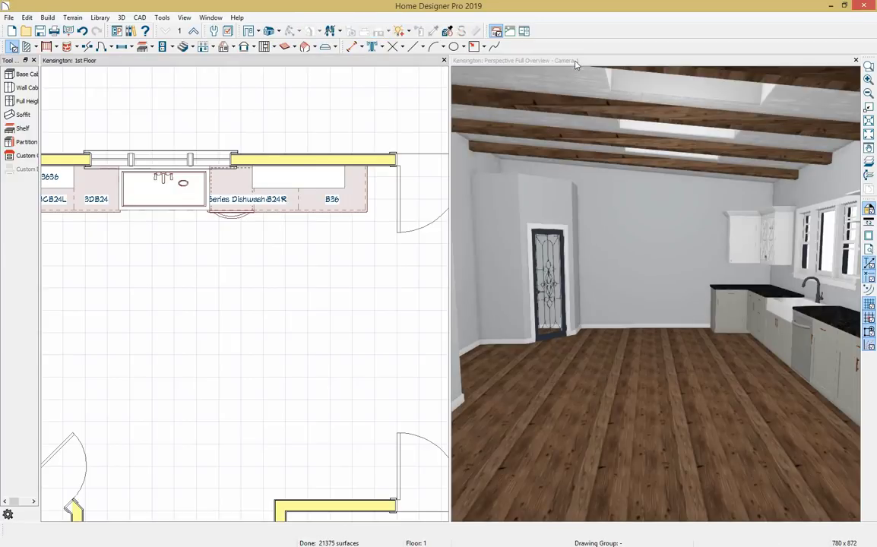
# - Create a wall elevation view facing the side wall that holds the BCB24R base cabinet
pyautogui.scroll(-4, 205, 333)
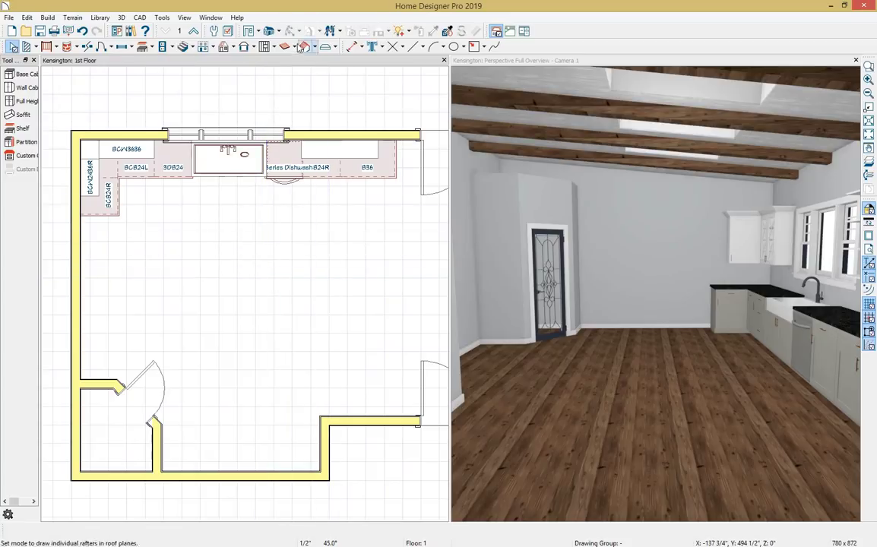
pyautogui.click(250, 32)
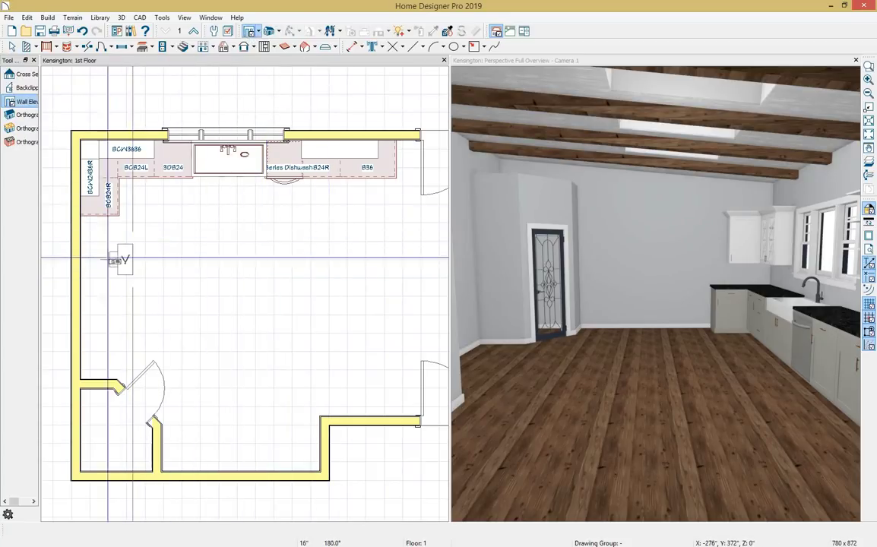
pyautogui.moveTo(114, 260); pyautogui.dragTo(76, 259)
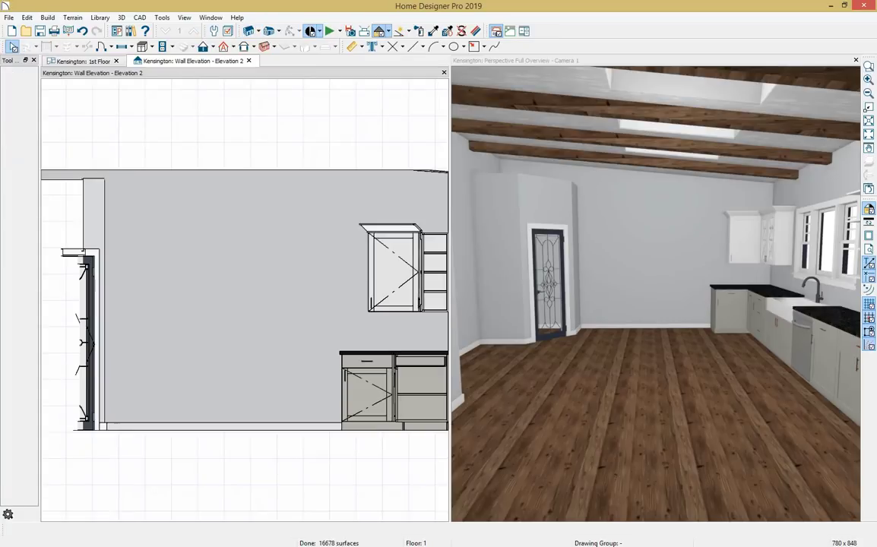
pyautogui.moveTo(246, 330); pyautogui.dragTo(239, 311, button='middle')
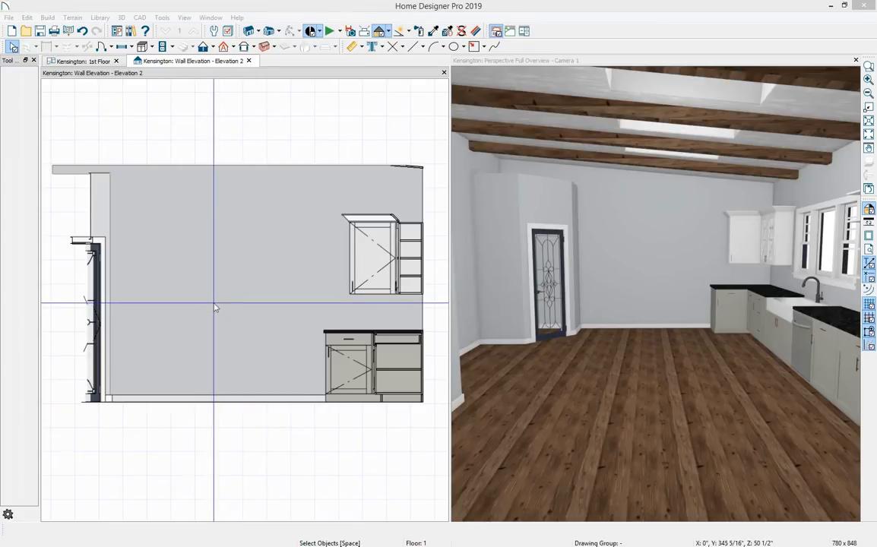
# - Place the standard-size stand-alone Professional Range from the library on the side wall, against the end of the base cabinet
pyautogui.click(346, 368)
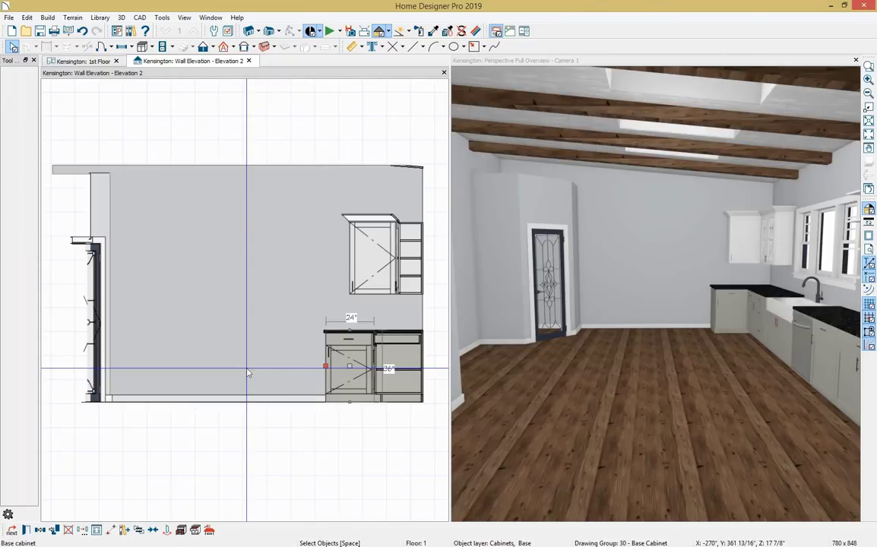
pyautogui.click(119, 31)
pyautogui.click(723, 143)
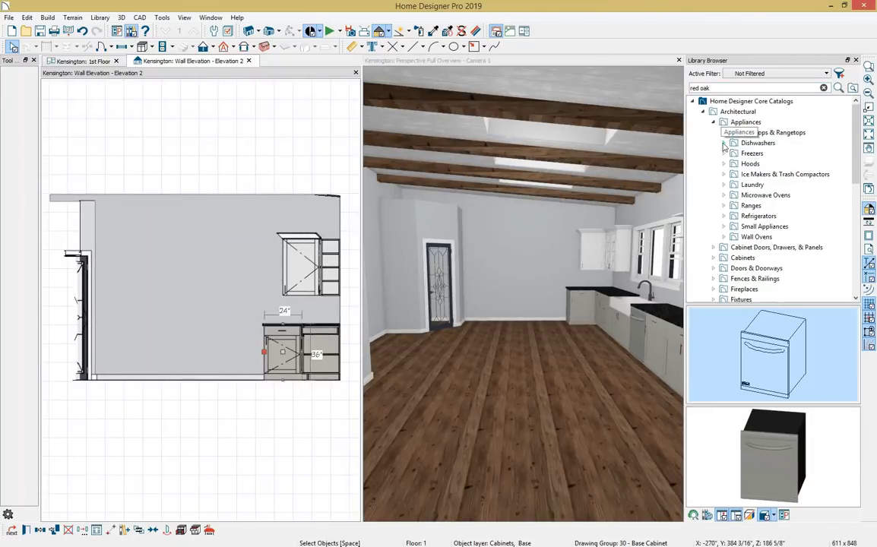
pyautogui.click(724, 205)
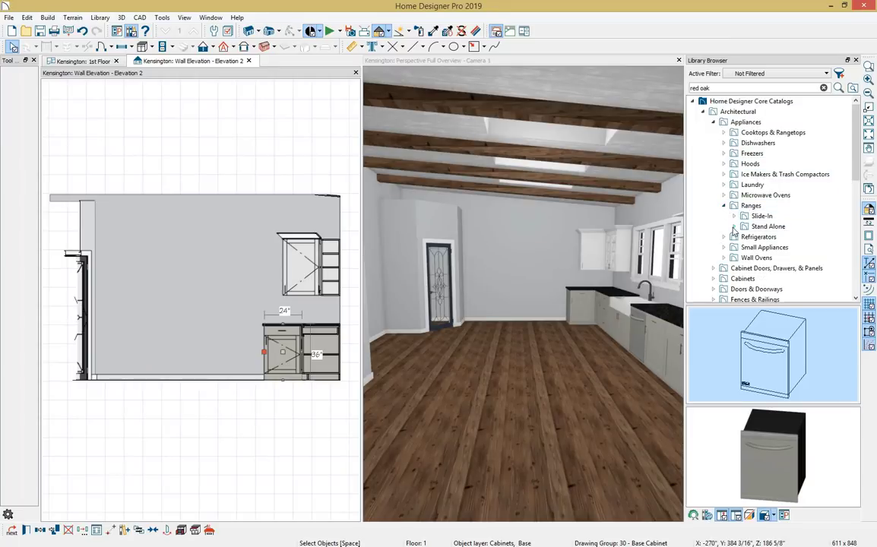
pyautogui.click(734, 226)
pyautogui.click(745, 248)
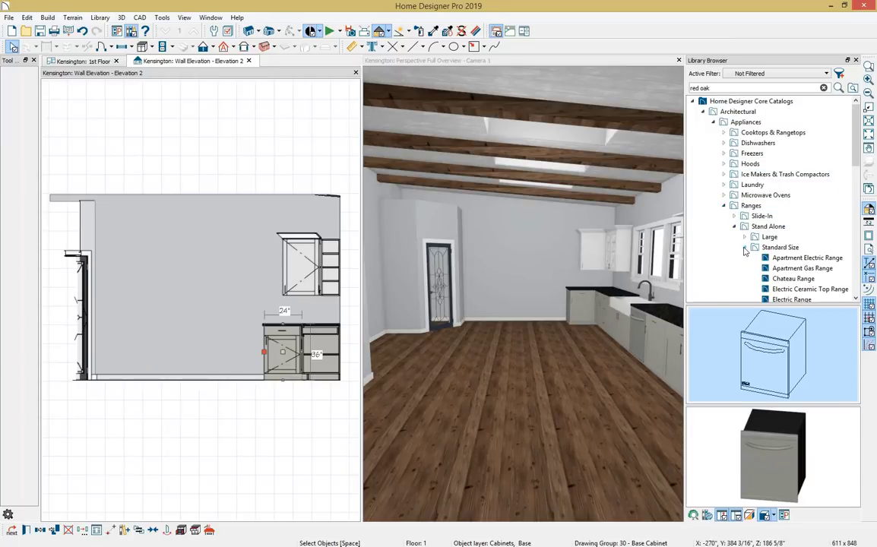
pyautogui.scroll(-2, 745, 251)
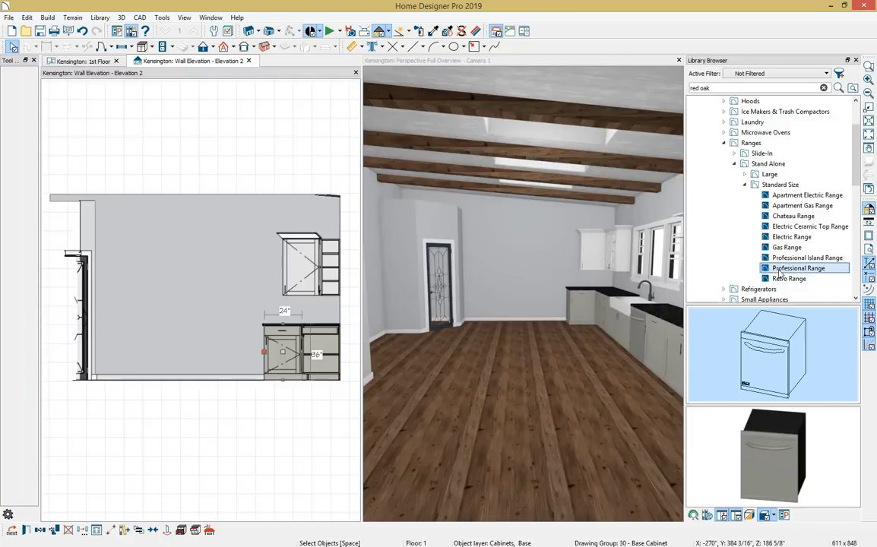
pyautogui.click(770, 273)
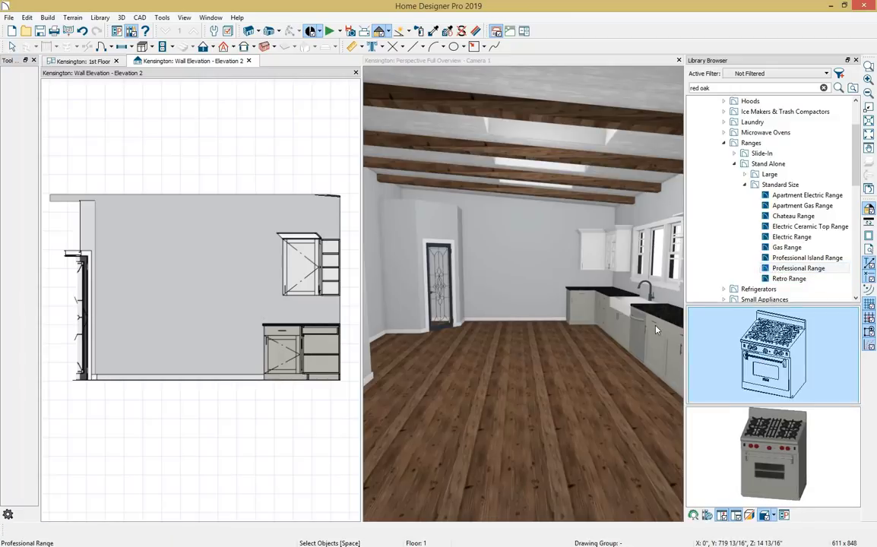
pyautogui.click(251, 351)
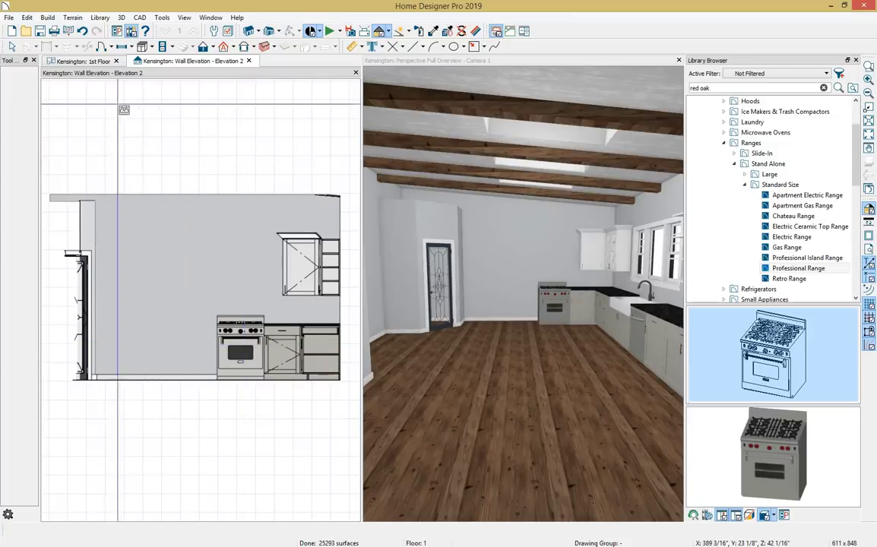
# - Place a base cabinet on the open side of the range, and show the side wall elevation beside the floor plan
pyautogui.click(141, 46)
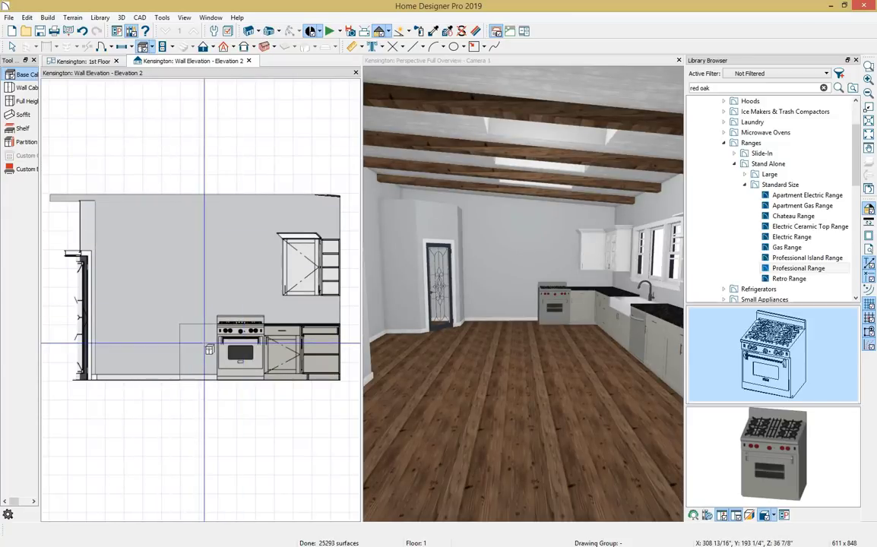
pyautogui.click(209, 349)
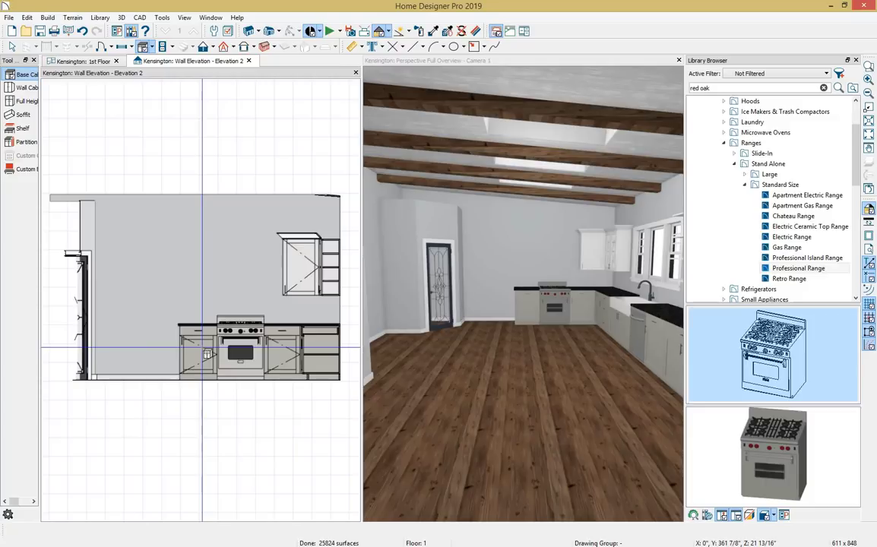
pyautogui.moveTo(190, 61); pyautogui.dragTo(532, 228)
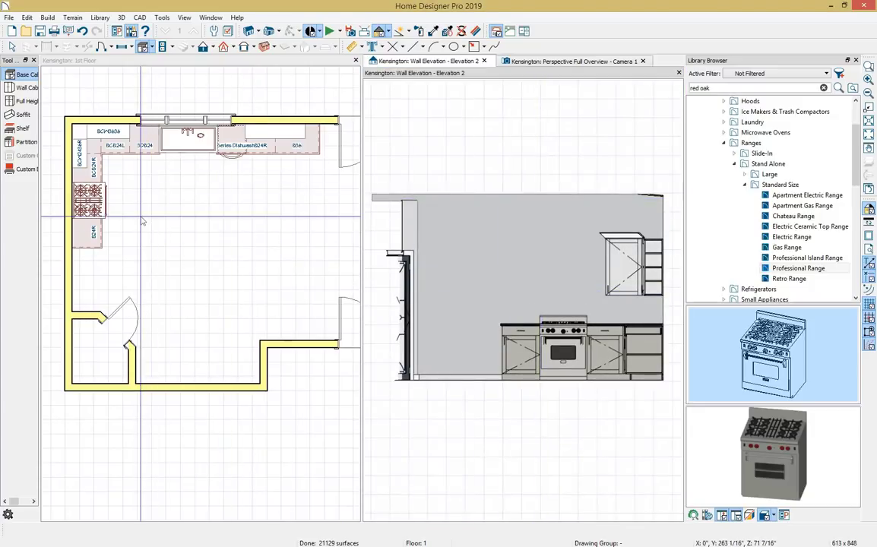
# - Copy the properties of the 3DB24 drawer cabinet beside the sink to the new base cabinet next to the range with the Object Eyedropper
pyautogui.scroll(3, 141, 221)
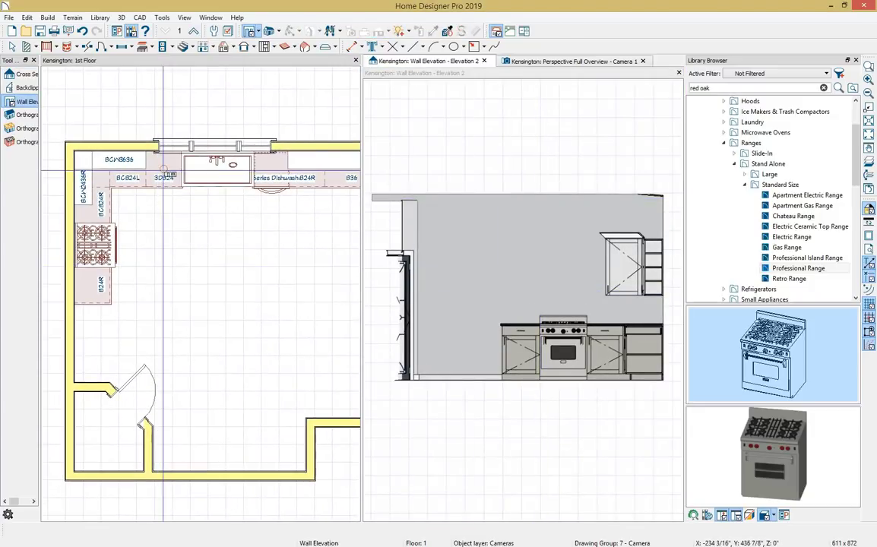
pyautogui.doubleClick(156, 175)
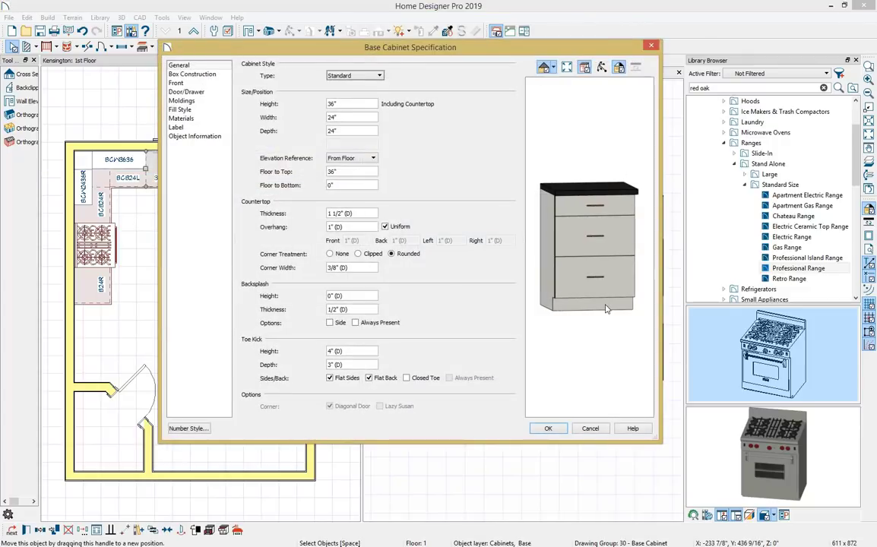
pyautogui.press('Return')
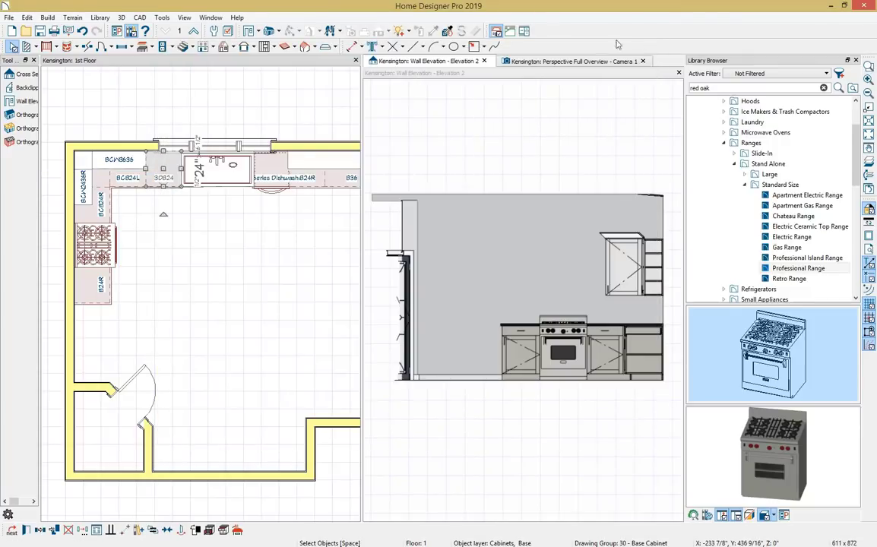
pyautogui.click(448, 32)
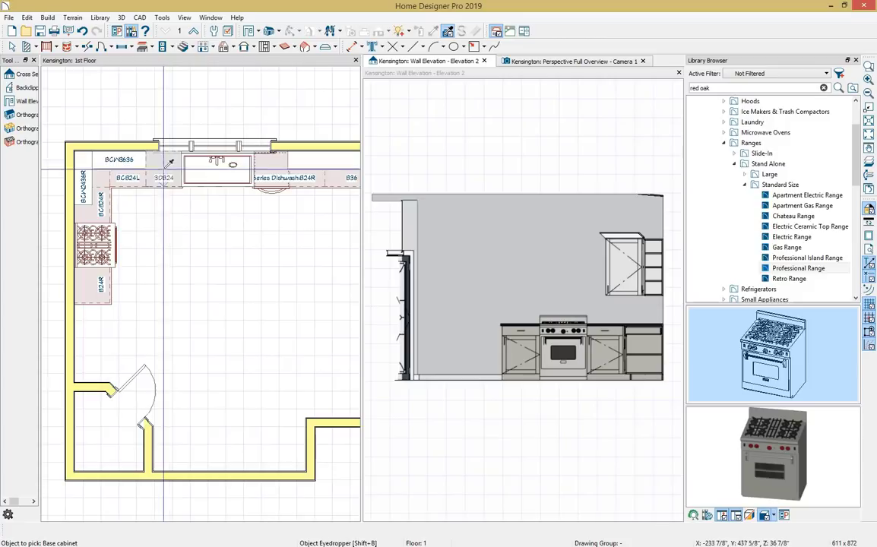
pyautogui.click(172, 171)
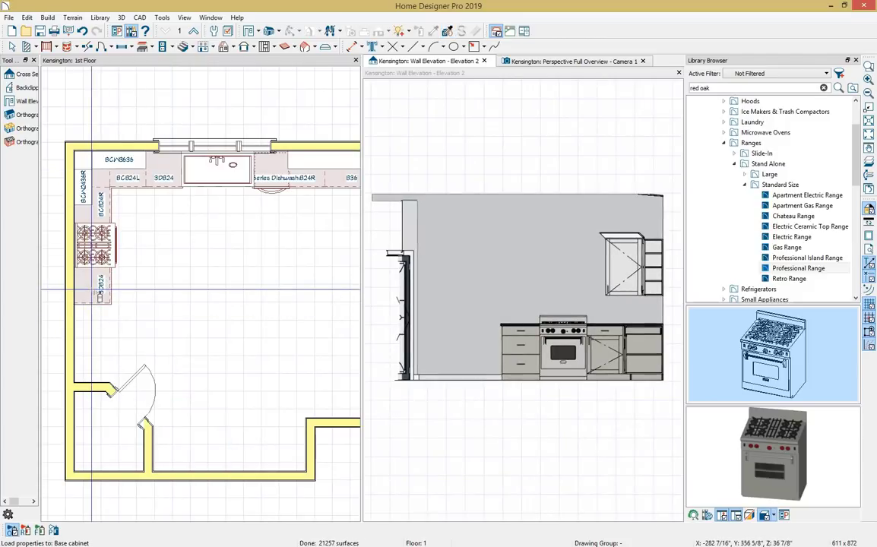
pyautogui.click(91, 289)
# - Set the drawer cabinet on the open side of the range to 16" wide with a non-uniform countertop overhang of 0" at left
pyautogui.doubleClick(88, 290)
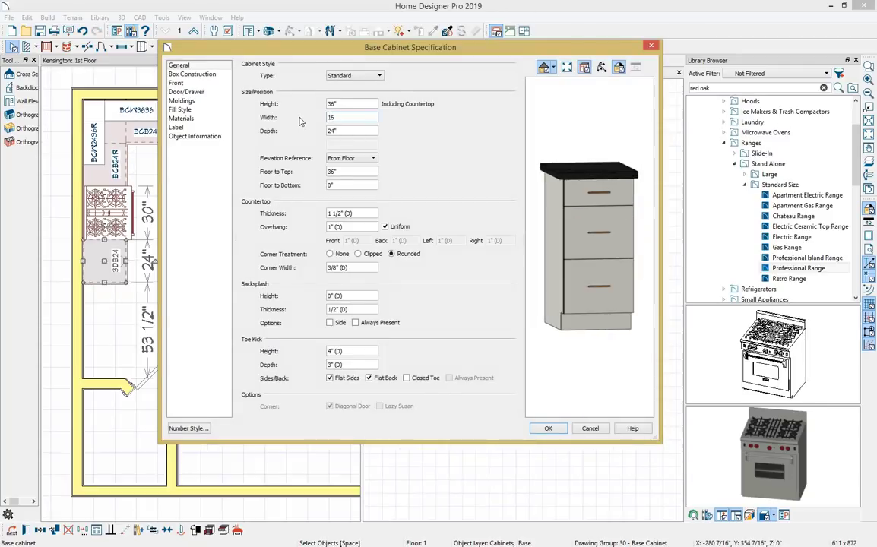
pyautogui.press('Tab')
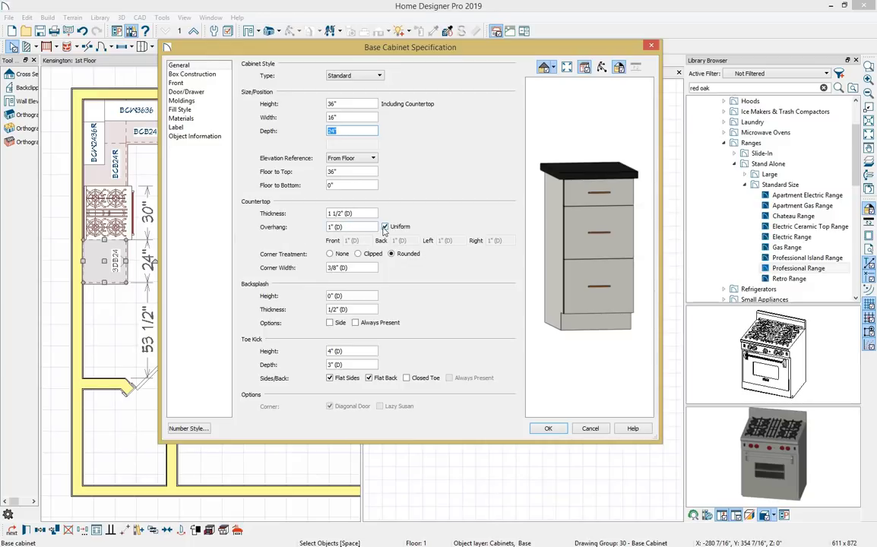
pyautogui.click(386, 227)
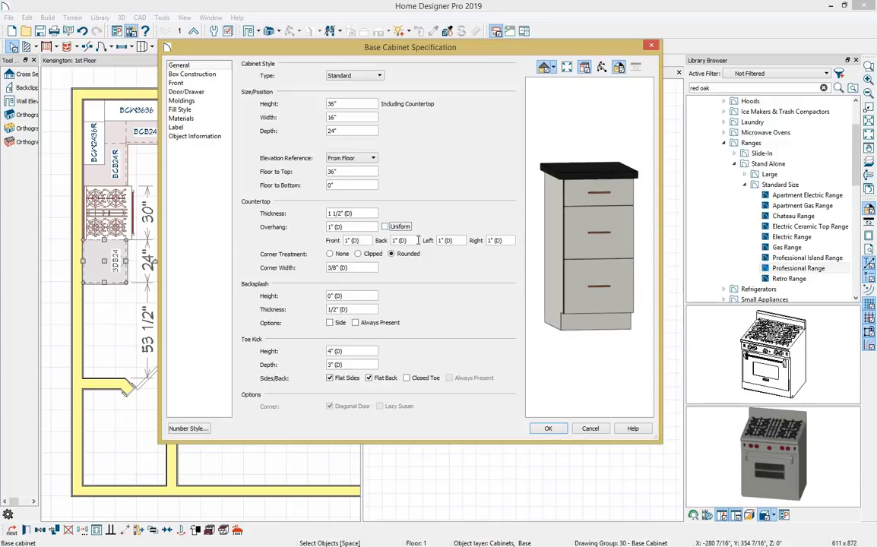
pyautogui.moveTo(457, 240); pyautogui.dragTo(419, 245)
pyautogui.write('0')
pyautogui.press('Tab')
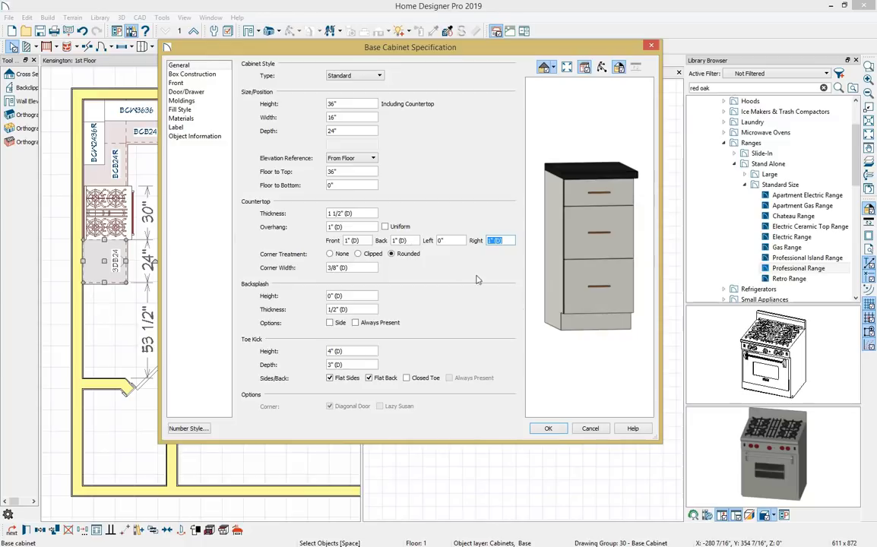
pyautogui.click(549, 429)
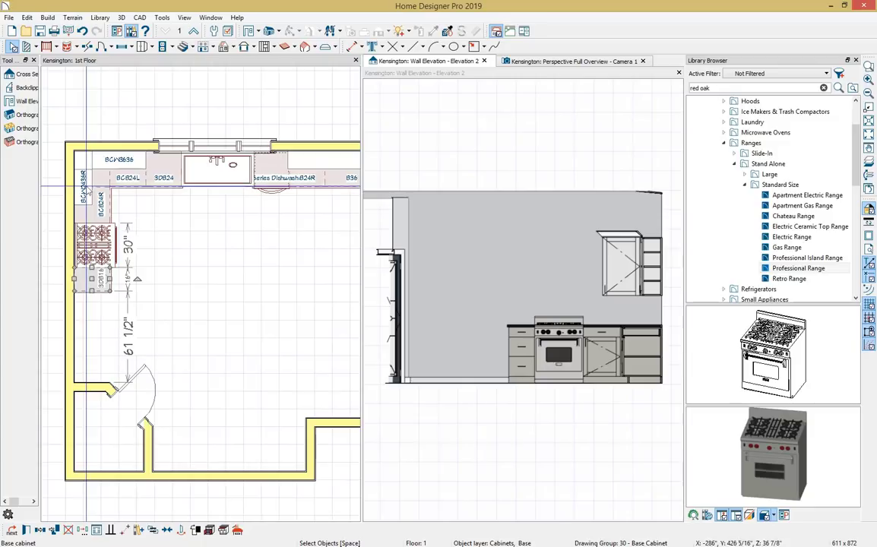
# - Copy the BCW3636 wall cabinet's properties to the BCW2436R wall cabinet with the Object Eyedropper, and move the changed cabinet down to the range's edge
pyautogui.click(413, 47)
pyautogui.hotkey('shift', 'b')
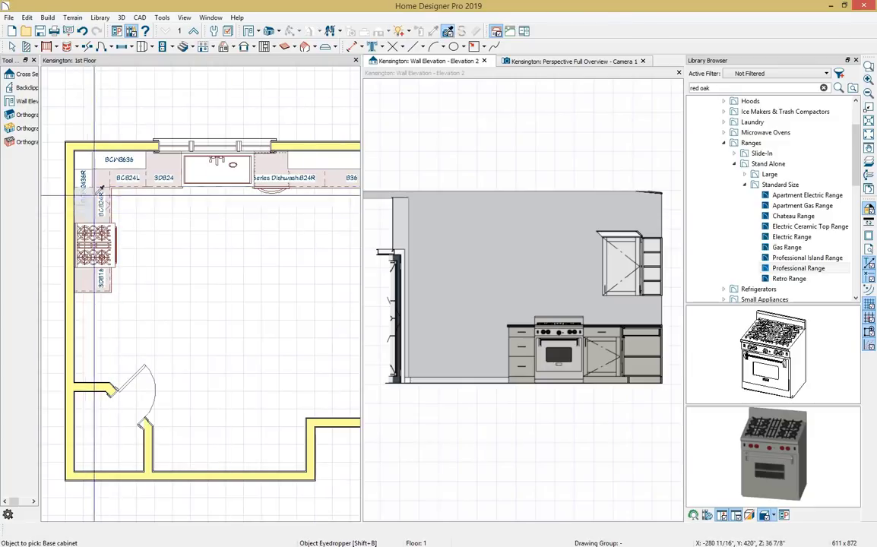
pyautogui.click(128, 161)
pyautogui.click(85, 187)
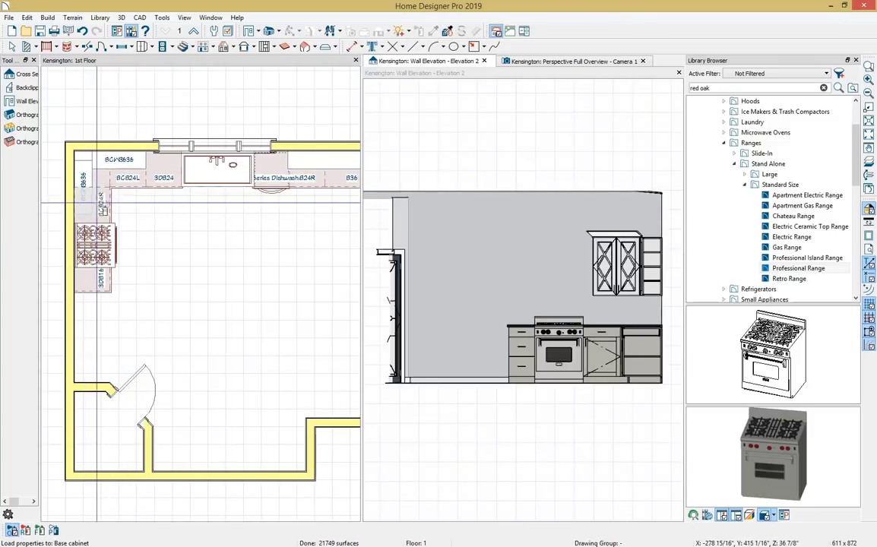
pyautogui.press('space')
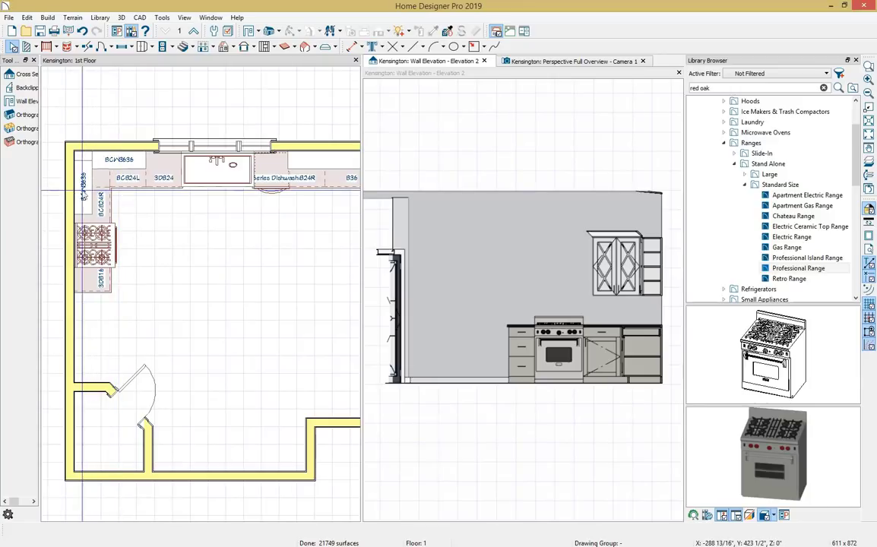
pyautogui.click(84, 186)
pyautogui.moveTo(85, 187); pyautogui.dragTo(90, 226)
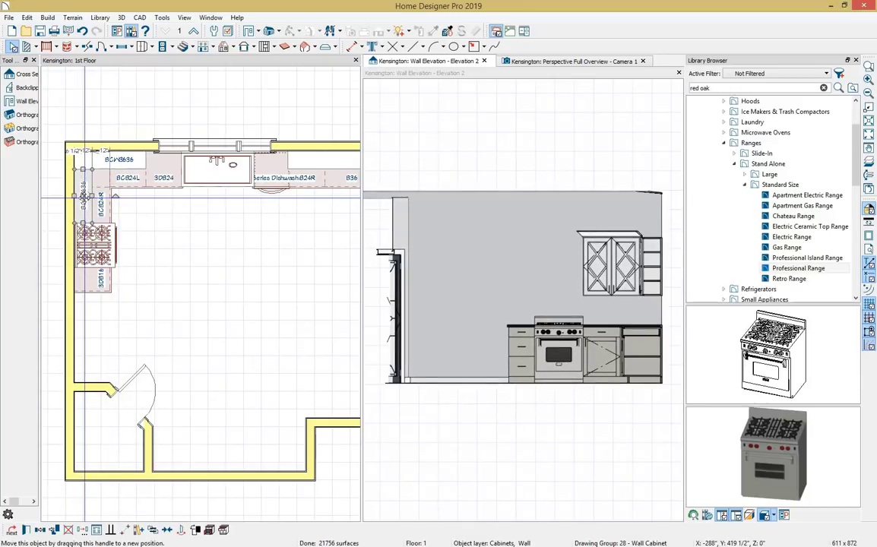
pyautogui.press('Escape')
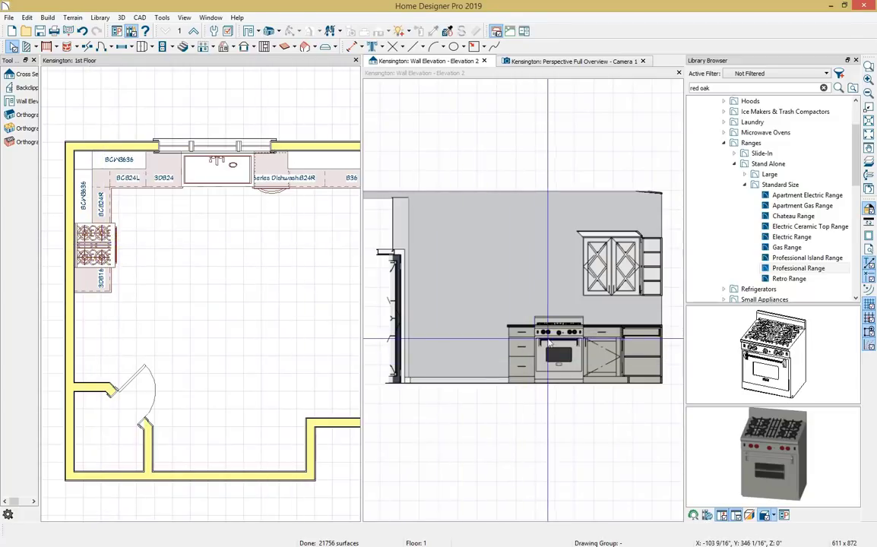
# - Place the Over the Range Microwave from the library above the range in the wall elevation, accepting the position conflict
pyautogui.click(723, 143)
pyautogui.scroll(2, 727, 155)
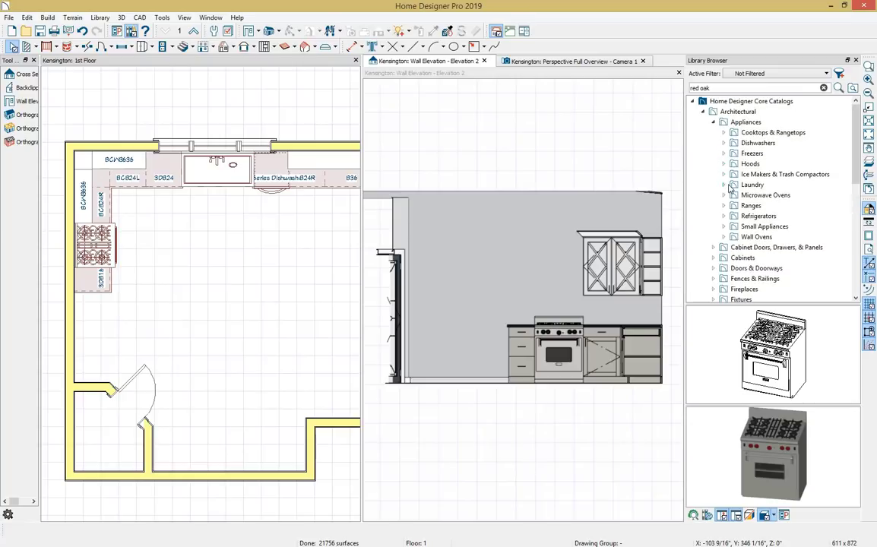
pyautogui.click(724, 195)
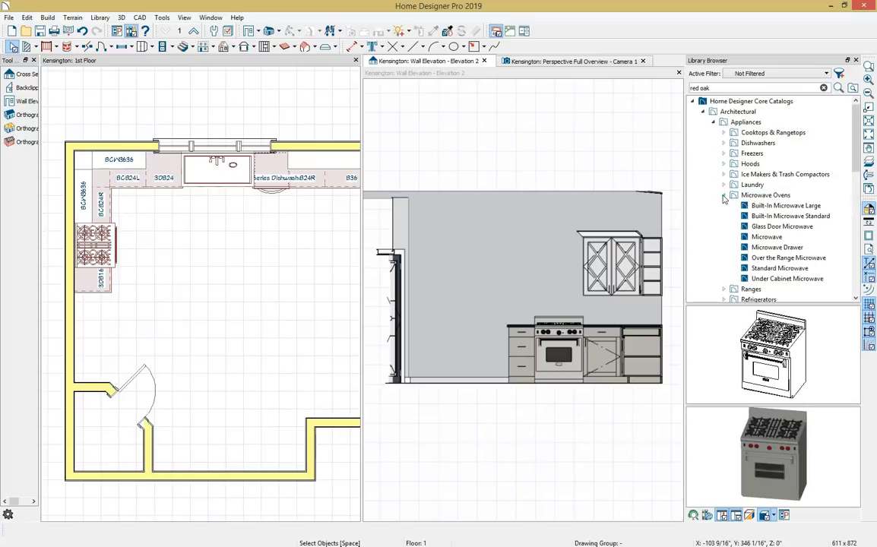
pyautogui.click(775, 258)
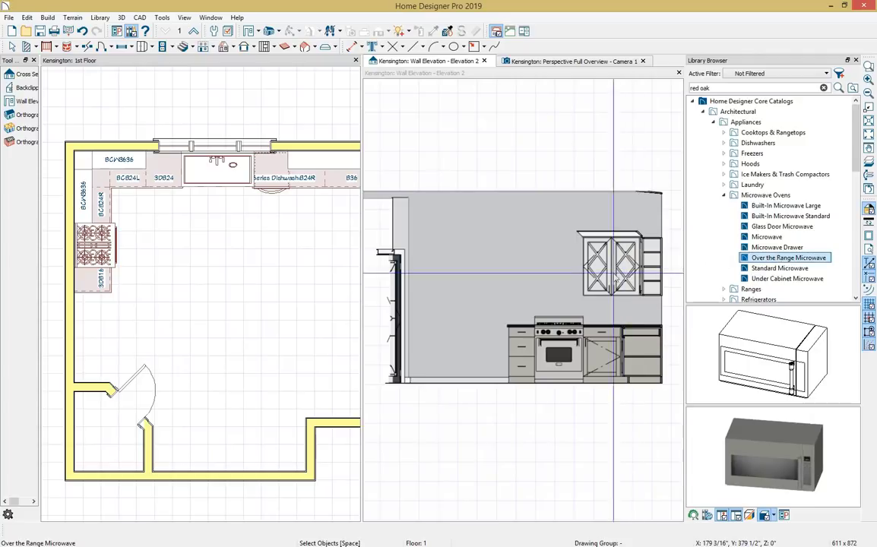
pyautogui.click(557, 276)
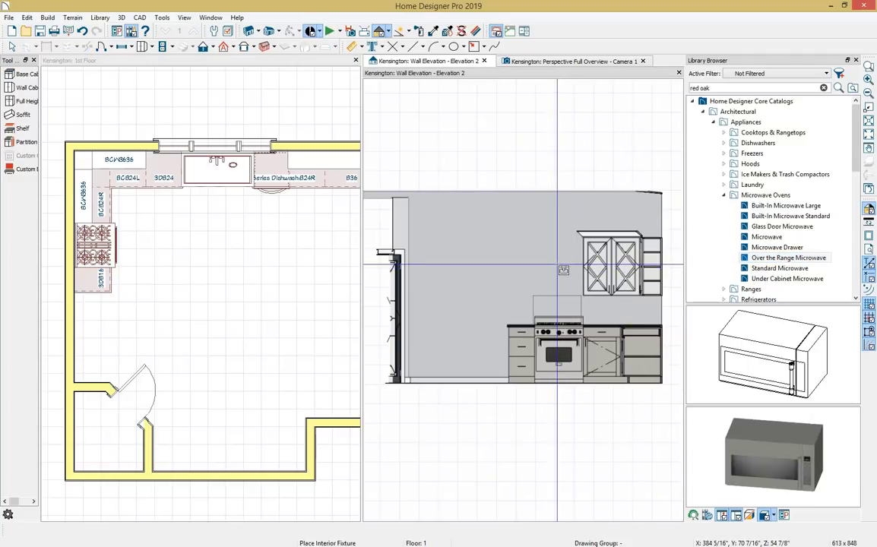
pyautogui.click(559, 266)
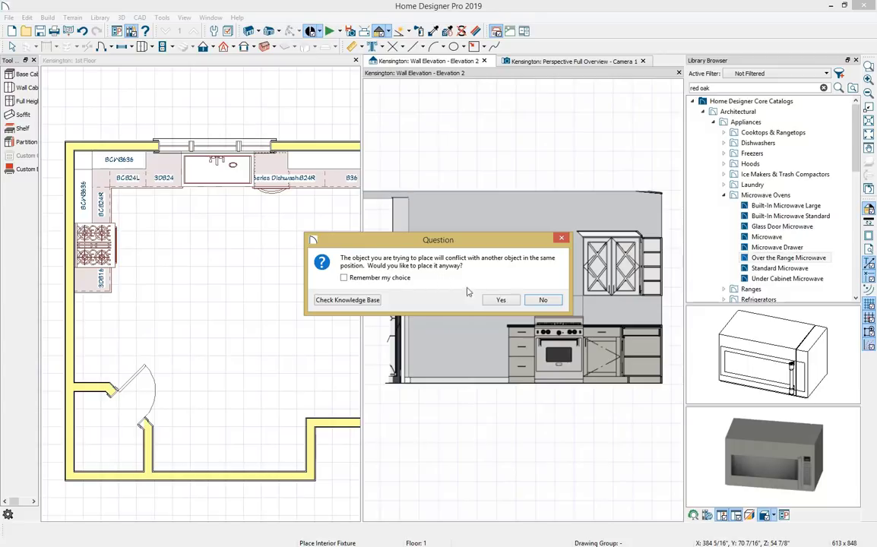
pyautogui.click(510, 302)
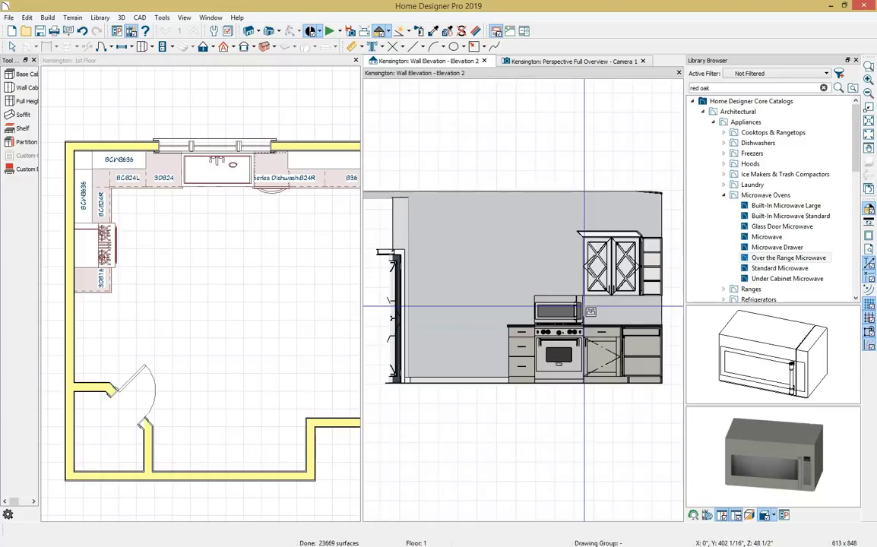
# - Raise the over-the-range microwave through its floor-to-bottom height so its underside sits about 66 7/8" above the floor
pyautogui.doubleClick(565, 311)
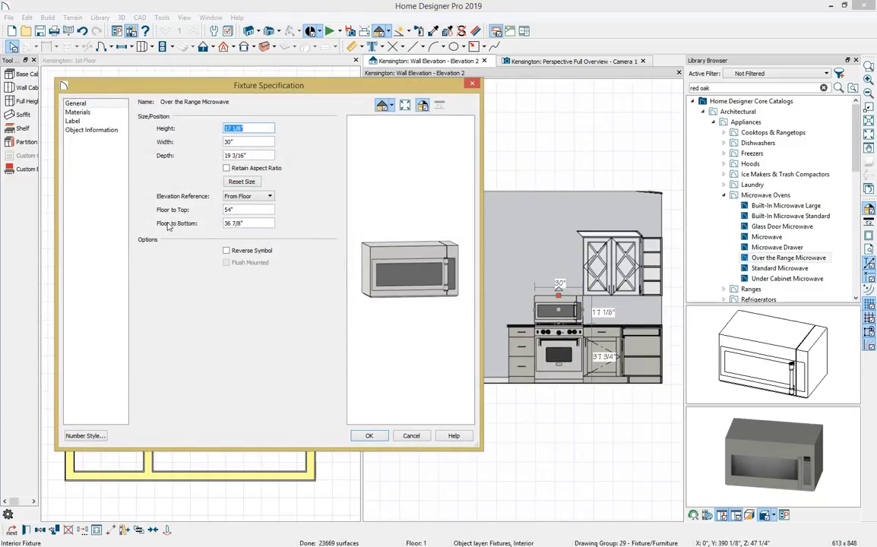
pyautogui.moveTo(247, 223); pyautogui.dragTo(221, 223)
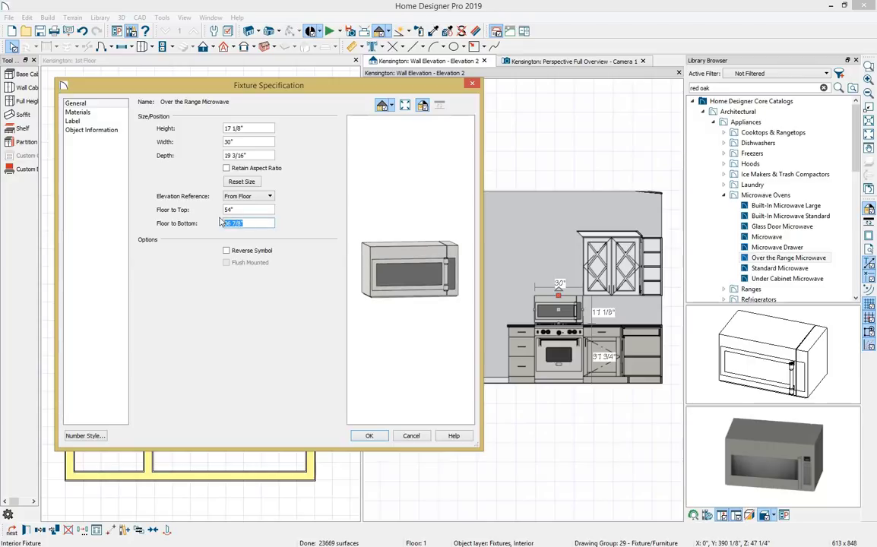
pyautogui.press('Return')
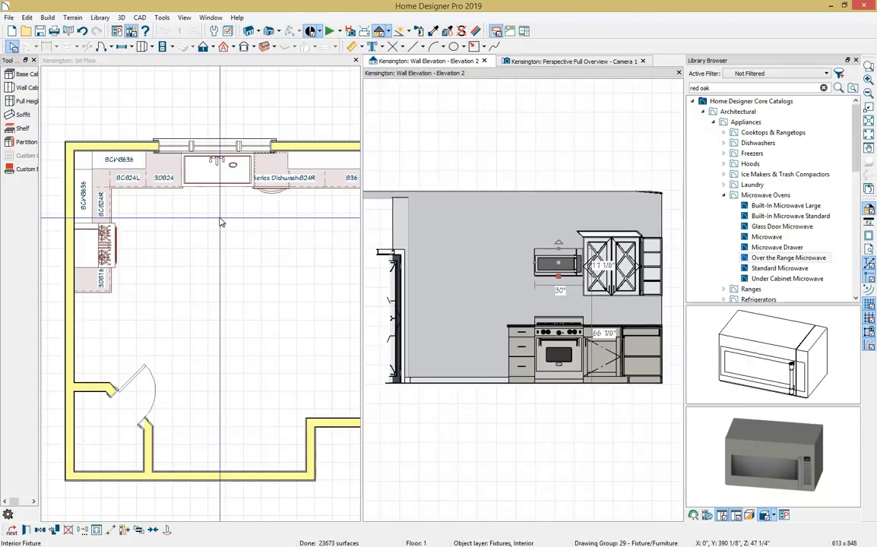
# - Place a wall cabinet directly above the microwave and resize it to 30" wide and 12" high
pyautogui.click(22, 87)
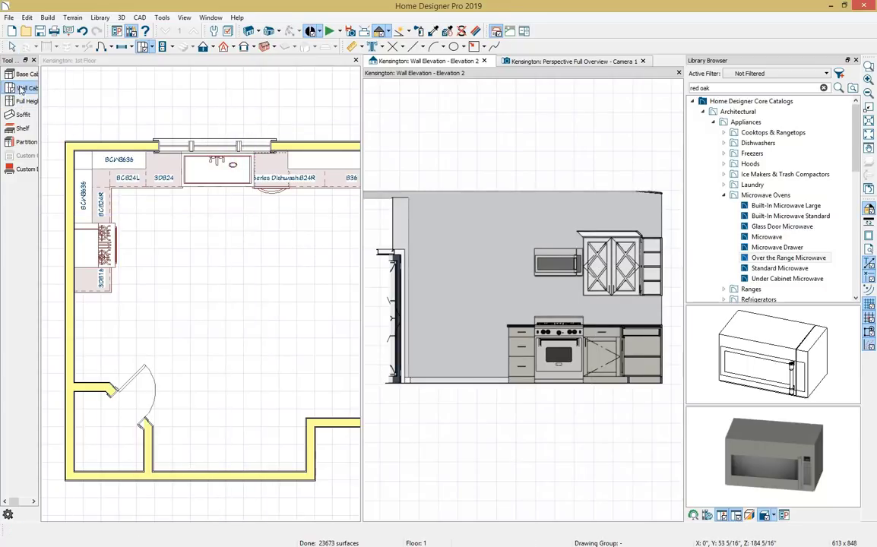
pyautogui.click(568, 247)
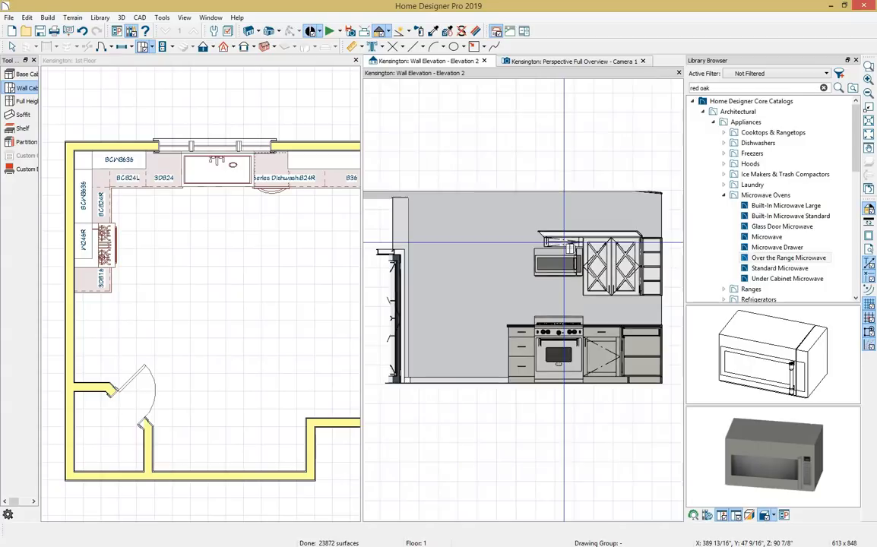
pyautogui.press('space')
pyautogui.click(566, 244)
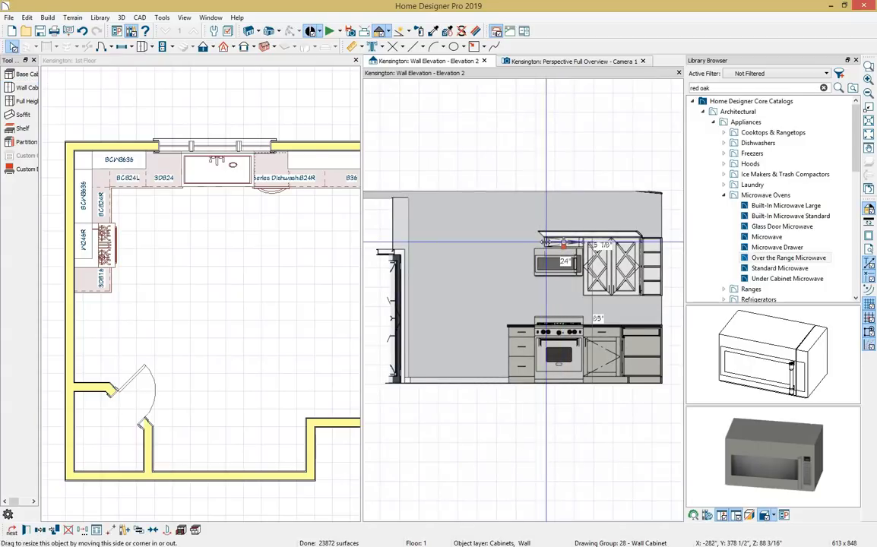
pyautogui.moveTo(534, 243); pyautogui.dragTo(558, 228)
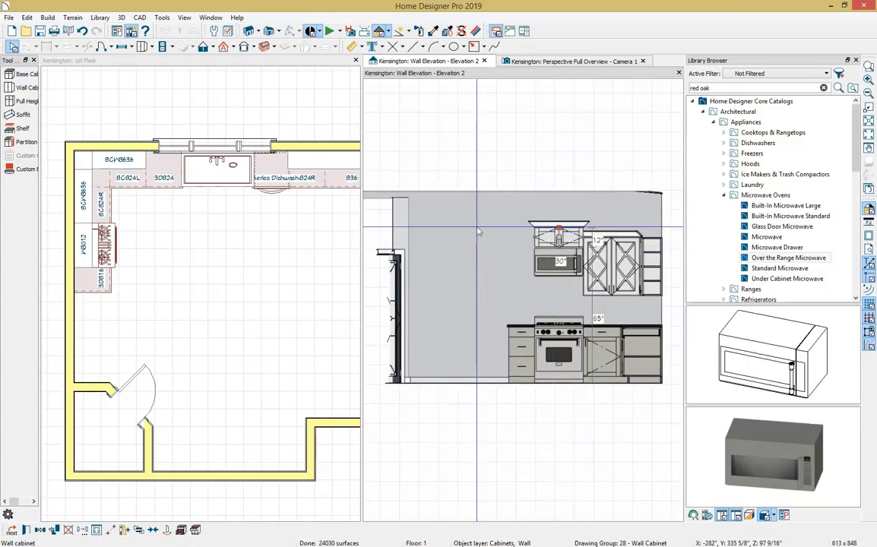
# - Add a wall cabinet on the open side of the microwave, 16" wide, with its door set to Door - Auto Left
pyautogui.click(27, 88)
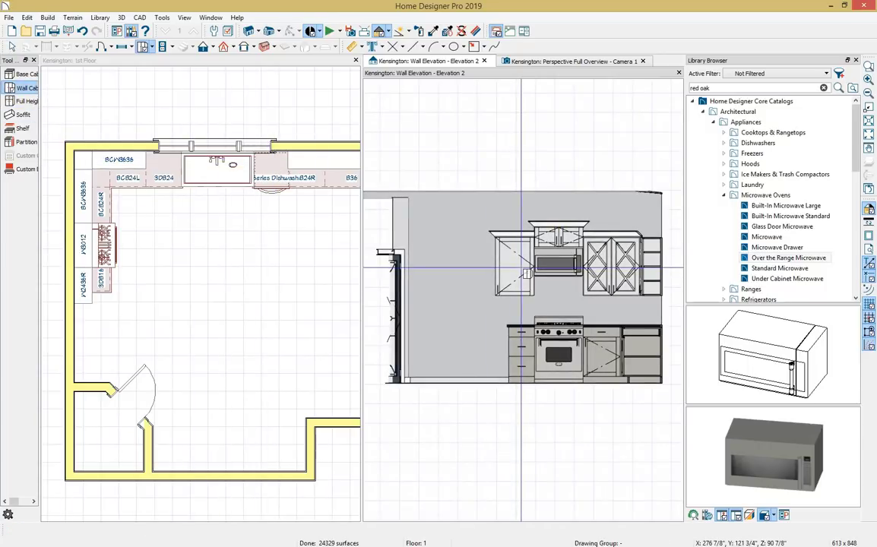
pyautogui.doubleClick(376, 190)
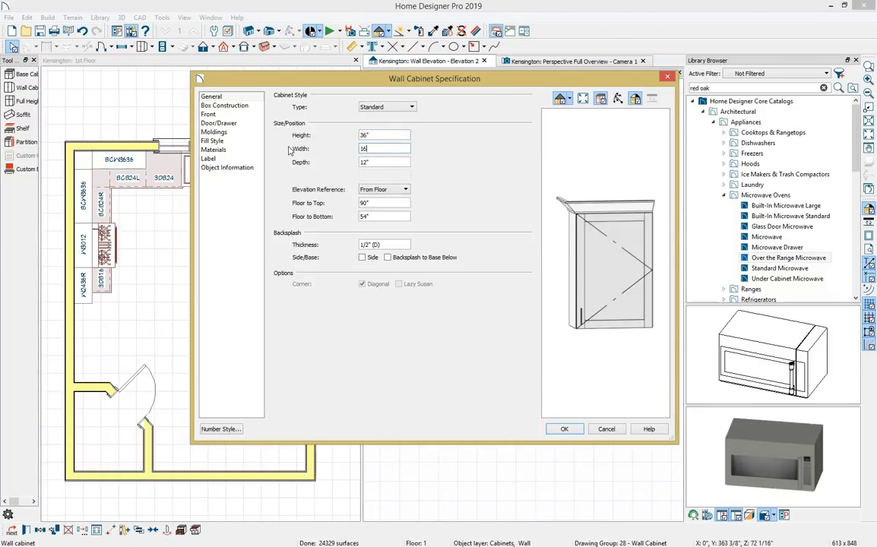
pyautogui.click(207, 114)
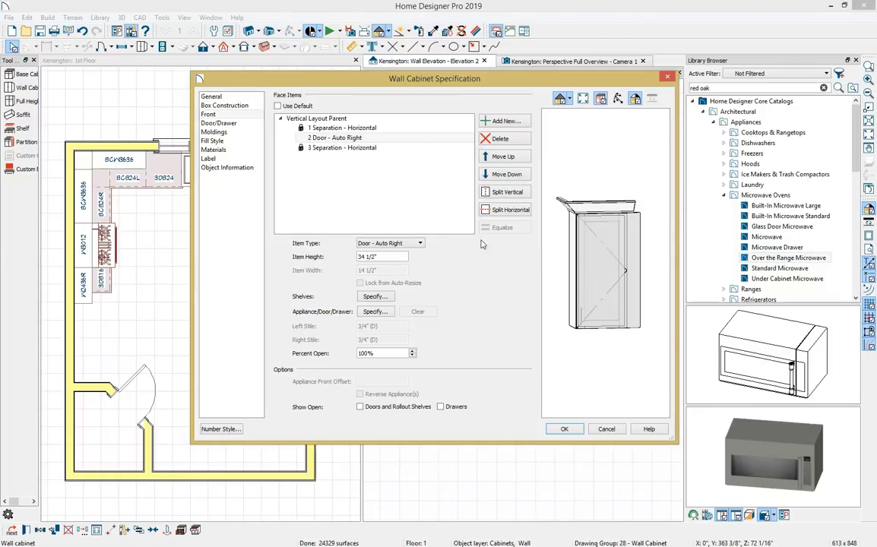
pyautogui.click(410, 243)
pyautogui.click(372, 277)
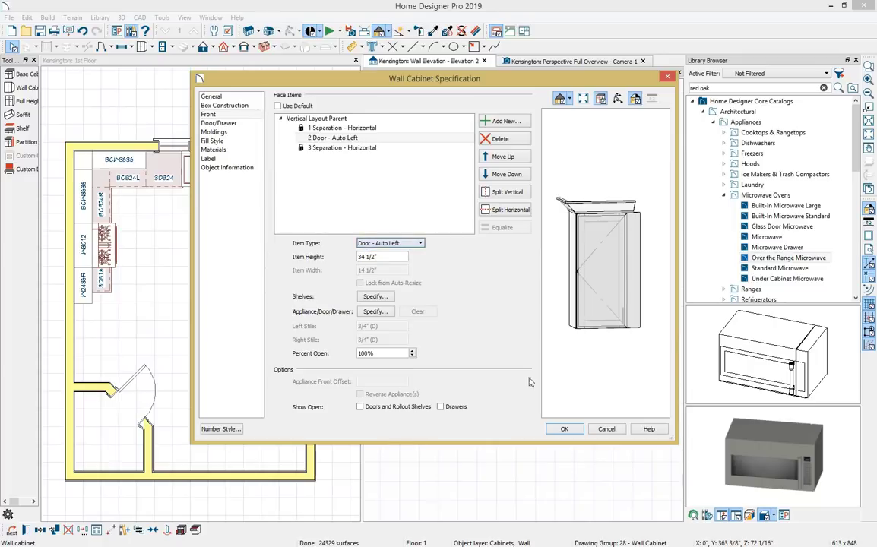
pyautogui.click(564, 429)
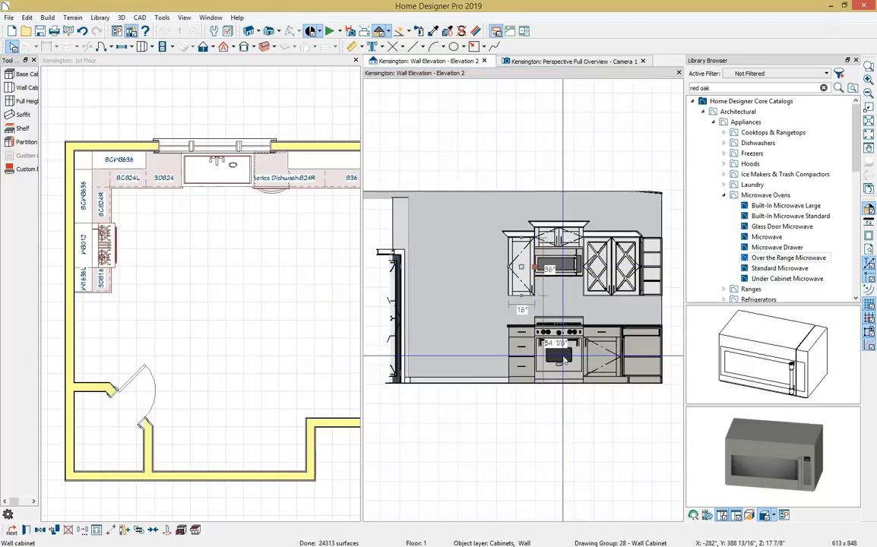
pyautogui.press('Escape')
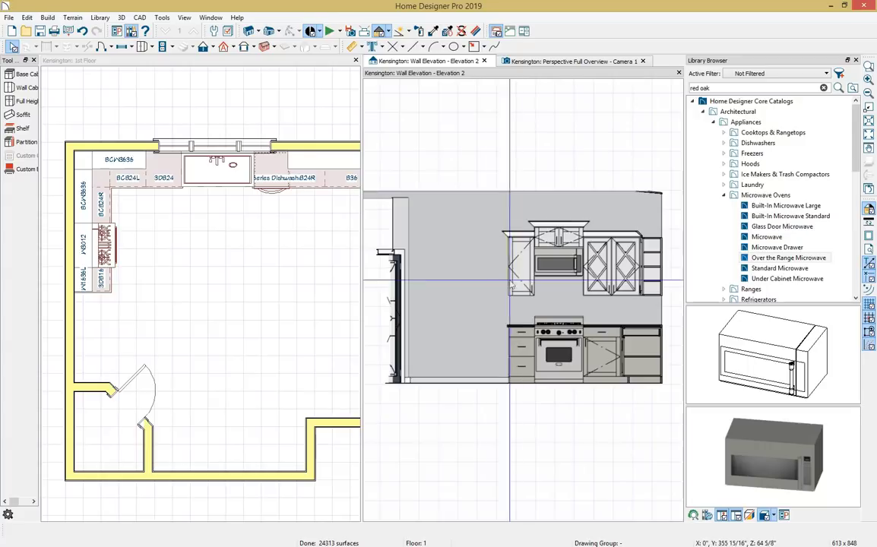
# - Place a partition in the floor plan against the exposed end of the 16" base and wall cabinets beside the range
pyautogui.click(121, 371)
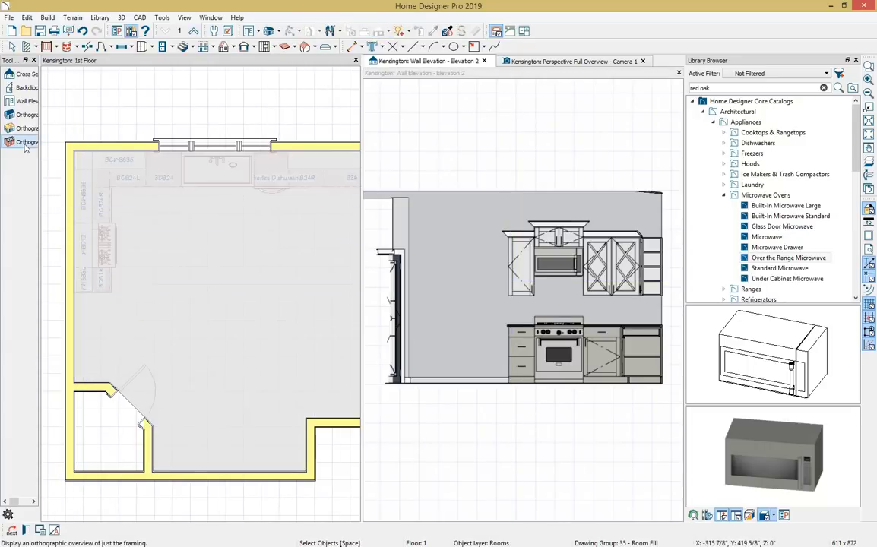
pyautogui.click(142, 47)
pyautogui.click(23, 143)
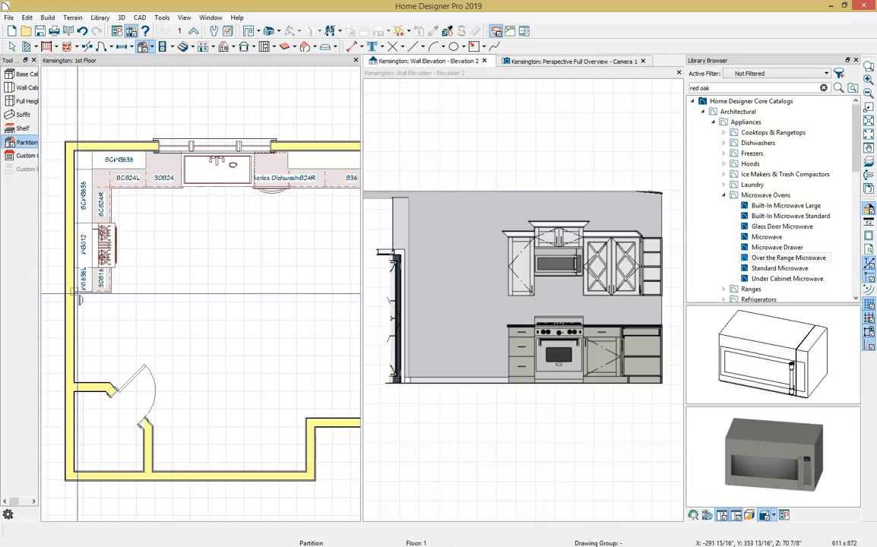
pyautogui.scroll(2, 79, 299)
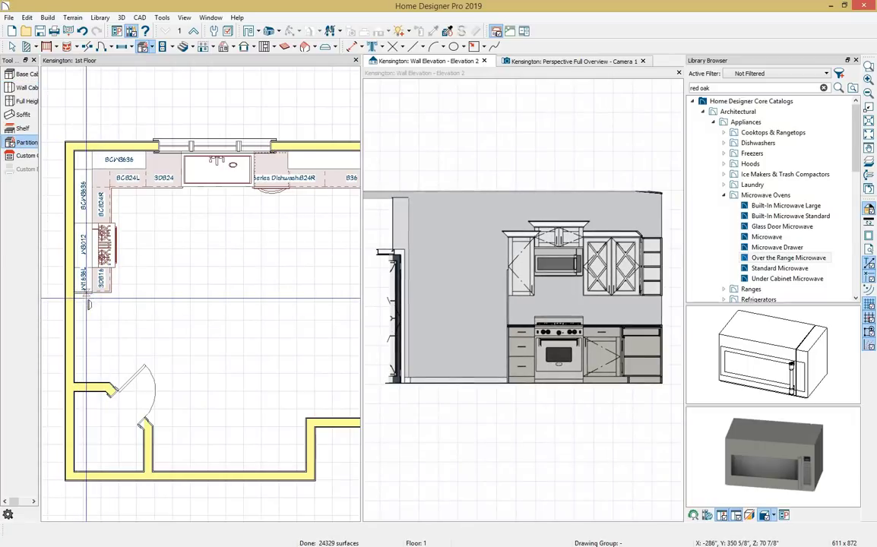
pyautogui.scroll(3, 86, 301)
pyautogui.press('space')
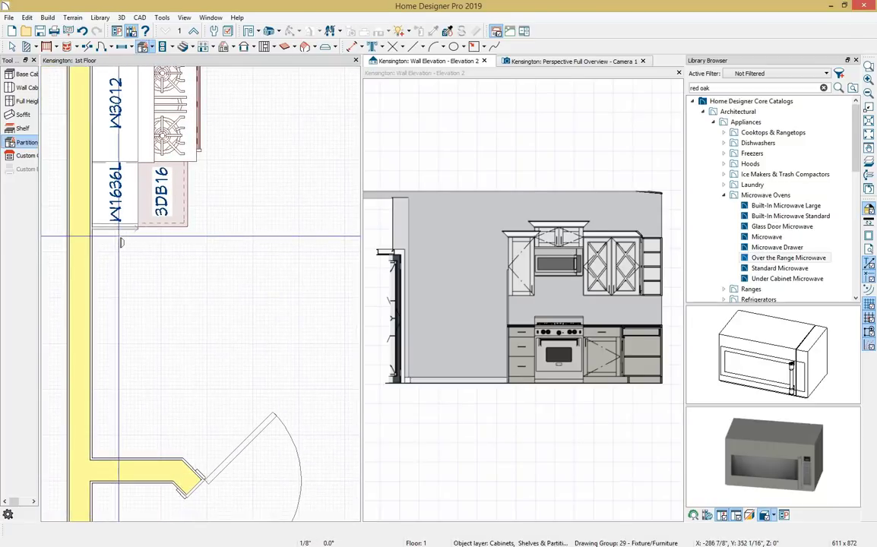
# - Set the partition's height to 81" and extend its depth to 24" to cover the base cabinet's side
pyautogui.click(120, 232)
pyautogui.doubleClick(119, 232)
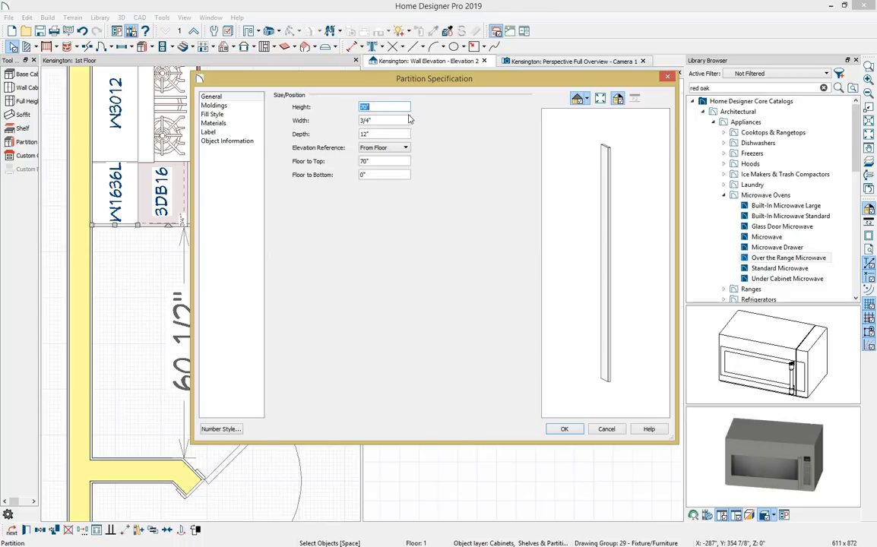
pyautogui.press('Tab')
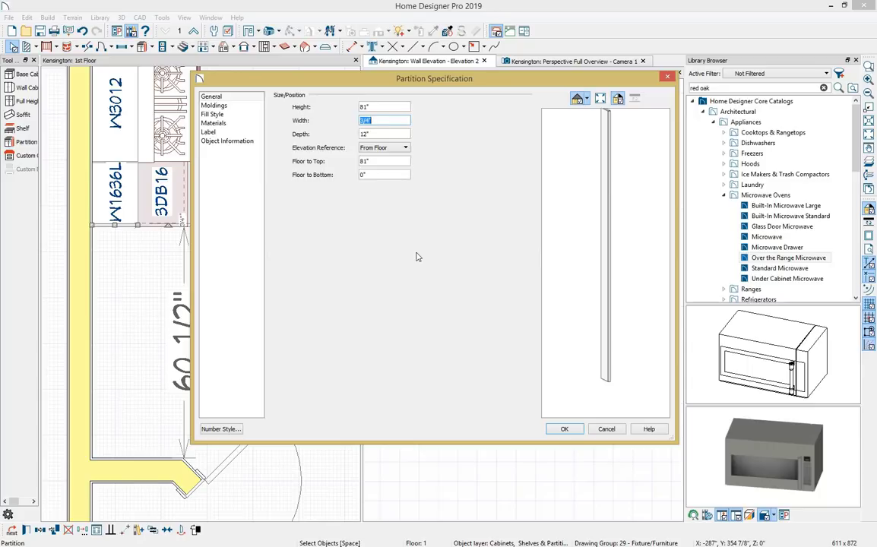
pyautogui.click(569, 430)
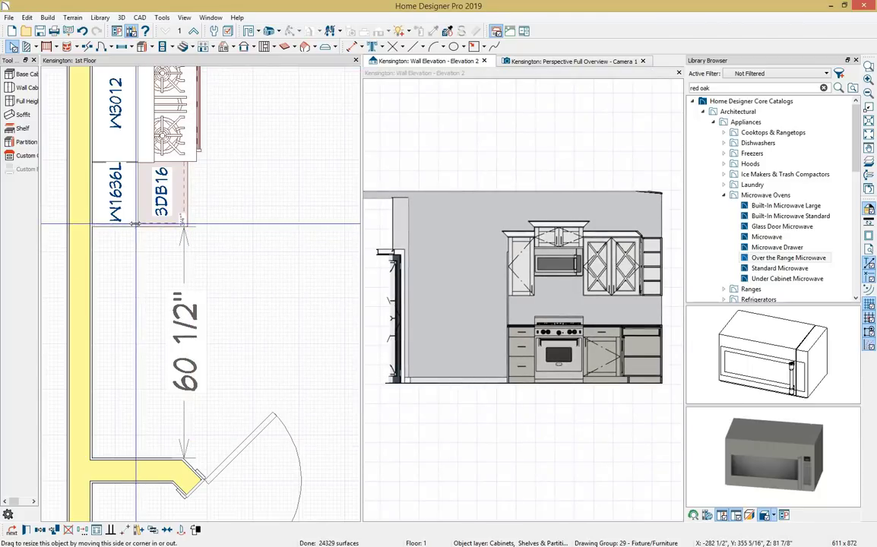
pyautogui.moveTo(135, 224); pyautogui.dragTo(187, 225)
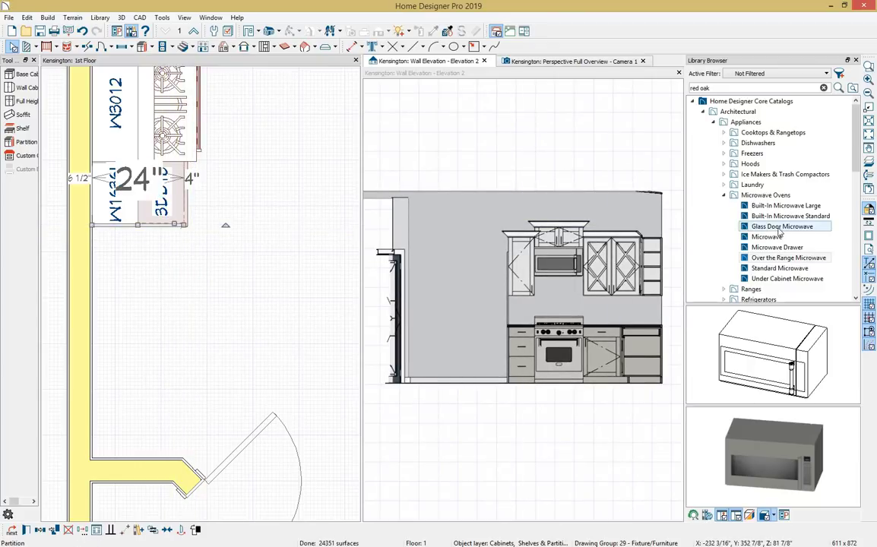
# - Open the Refrigerators category among the library's appliances
pyautogui.click(725, 195)
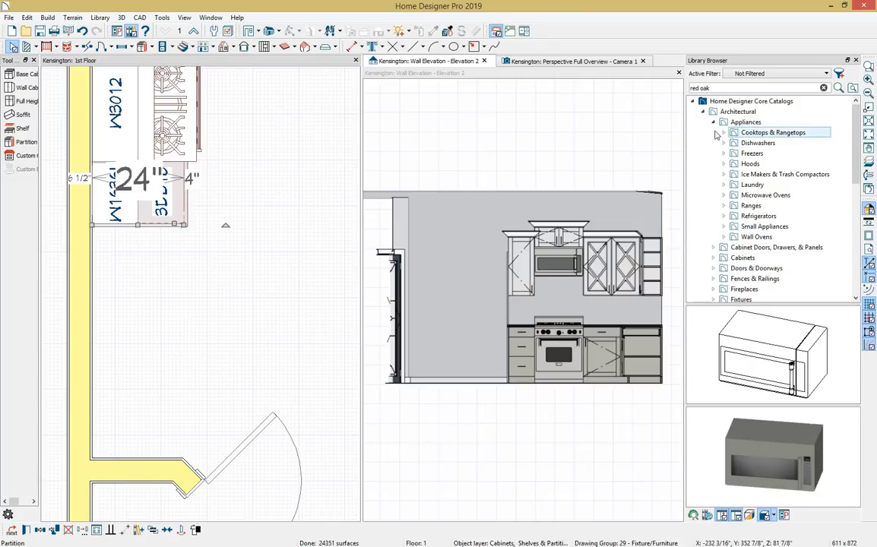
pyautogui.click(724, 217)
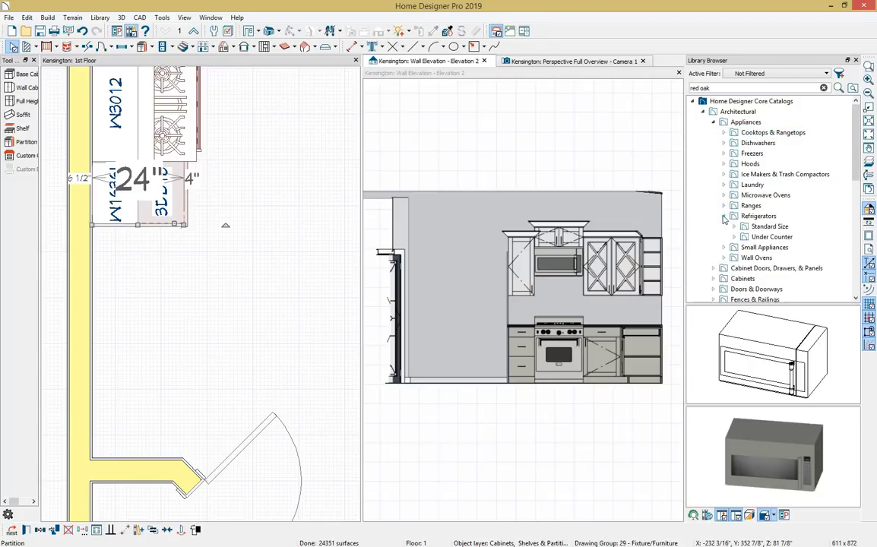
# - Place a Side-by-Side Refrigerator 1 from the standard size refrigerators against the wall beside the base and wall cabinets
pyautogui.click(733, 227)
pyautogui.scroll(-3, 737, 231)
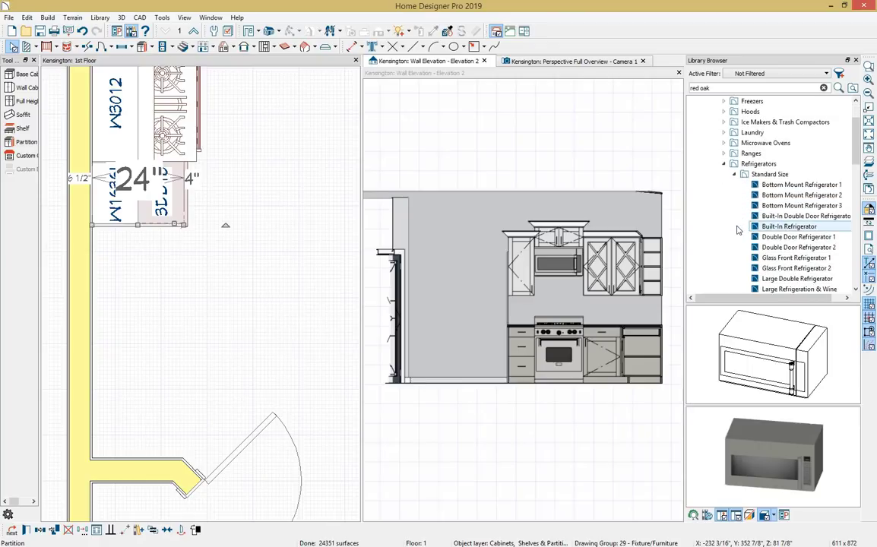
pyautogui.scroll(-2, 737, 230)
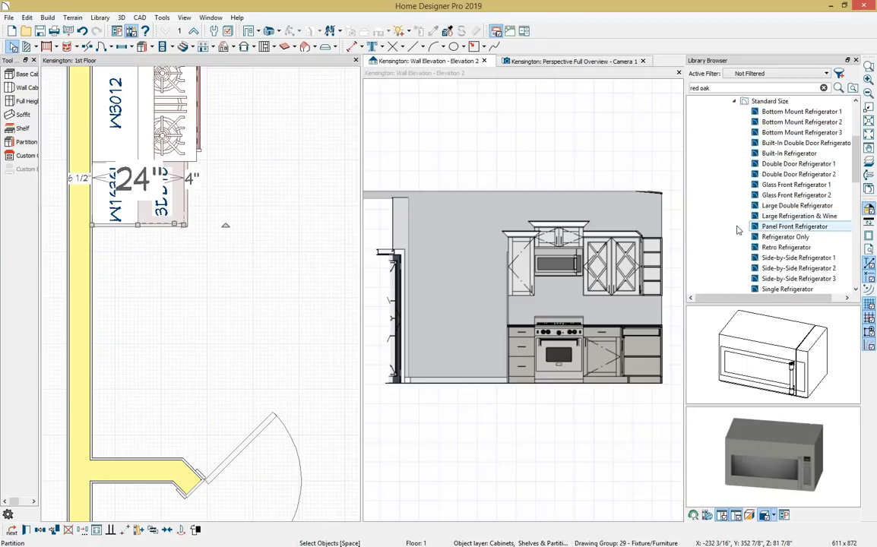
pyautogui.click(791, 248)
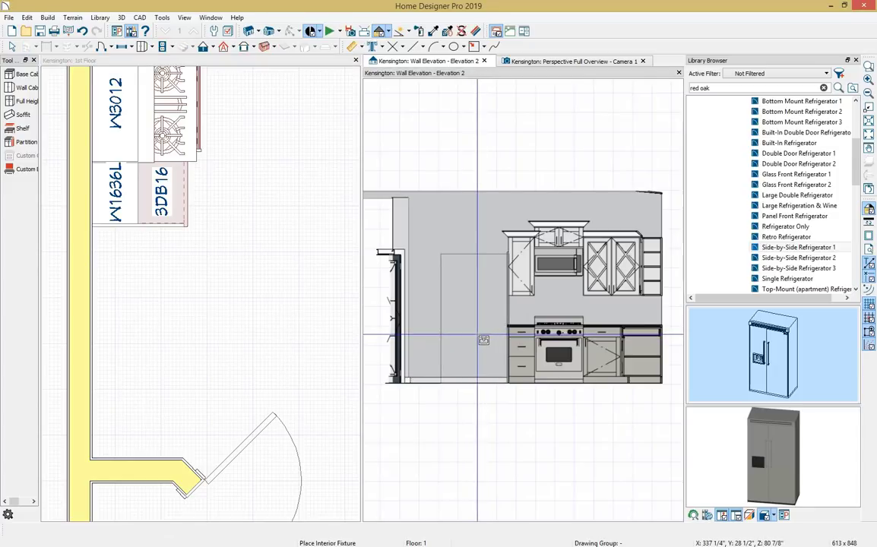
pyautogui.click(474, 338)
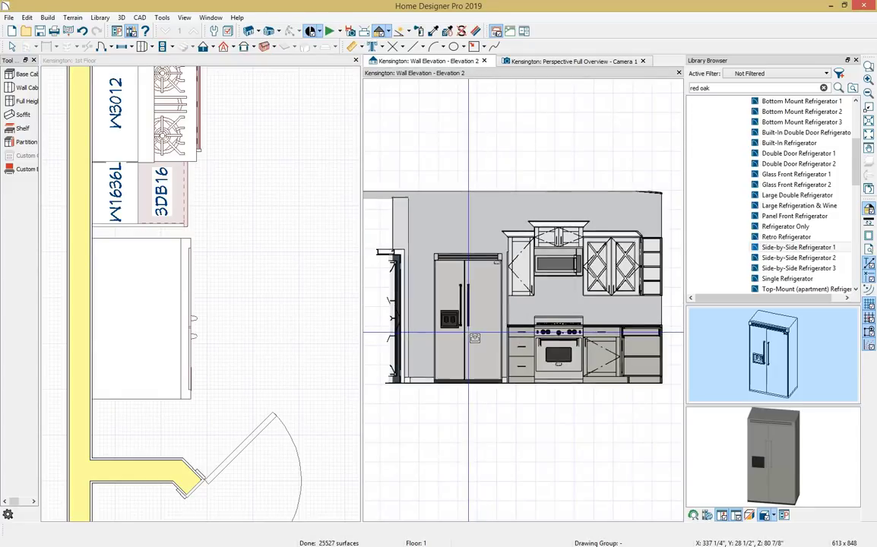
# - Move the refrigerator flush against the partition and copy the partition to the refrigerator's other side
pyautogui.click(136, 302)
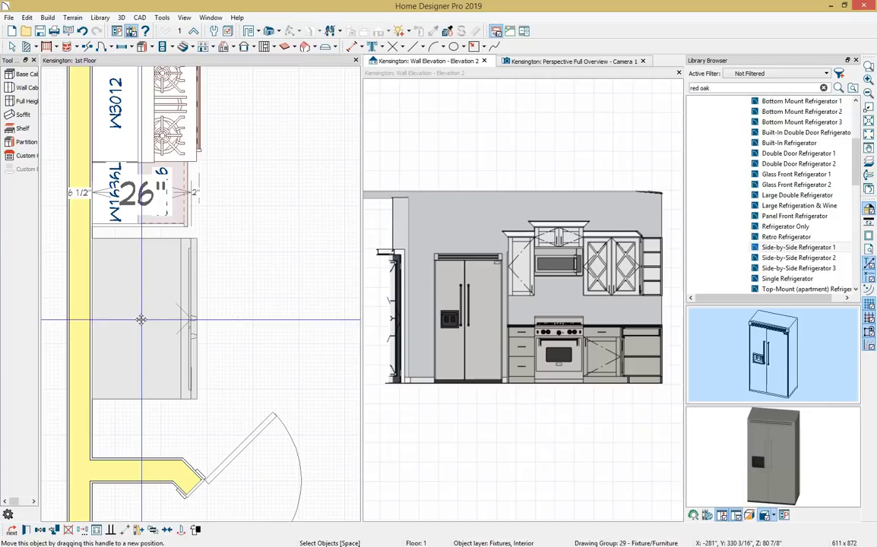
pyautogui.moveTo(137, 300); pyautogui.dragTo(157, 225)
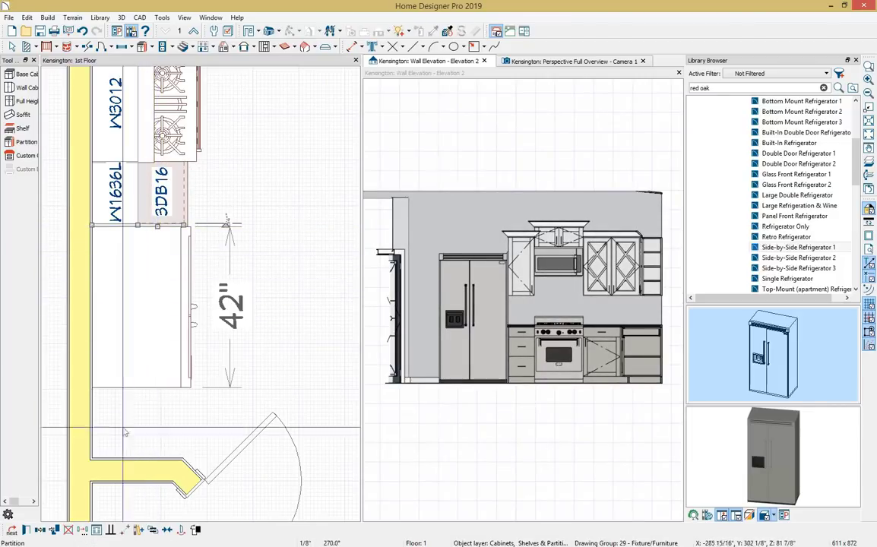
pyautogui.click(41, 531)
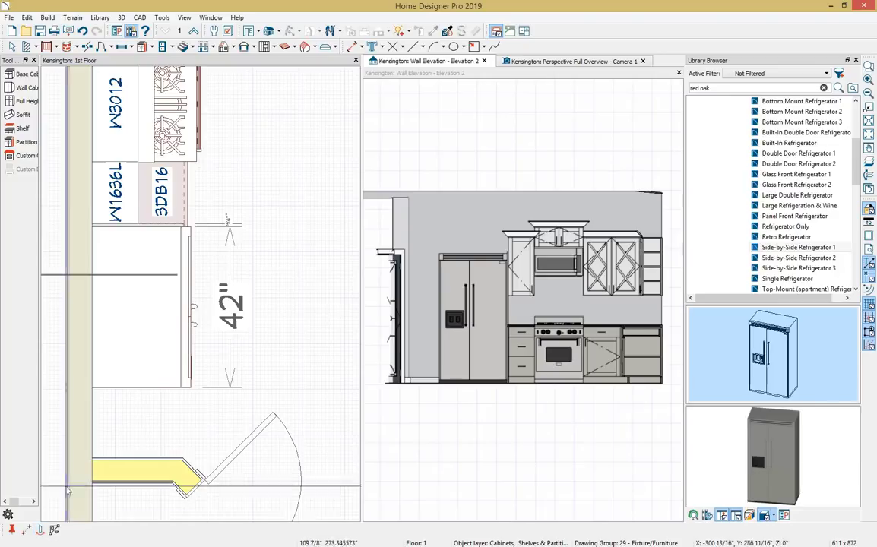
pyautogui.click(145, 325)
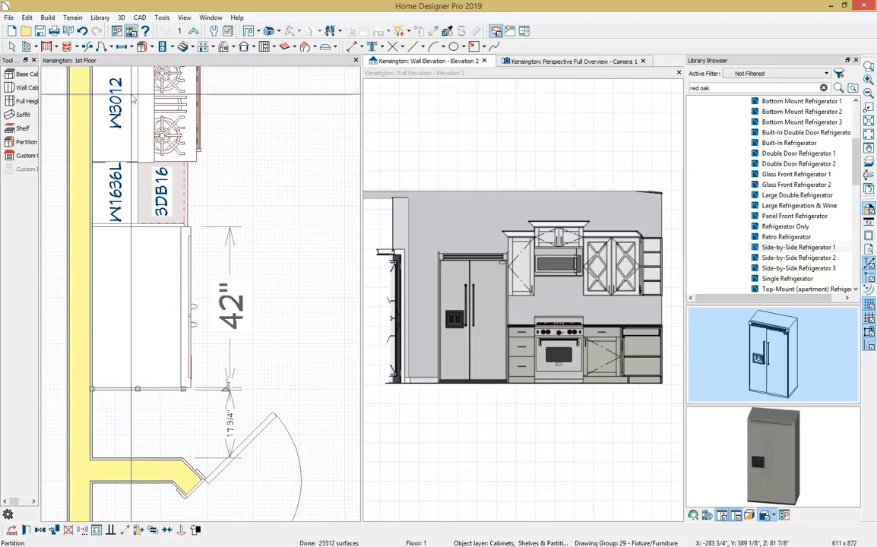
# - Place a wall cabinet above the refrigerator, 24" deep and 43 1/2" wide, spanning to the outer partition
pyautogui.click(15, 88)
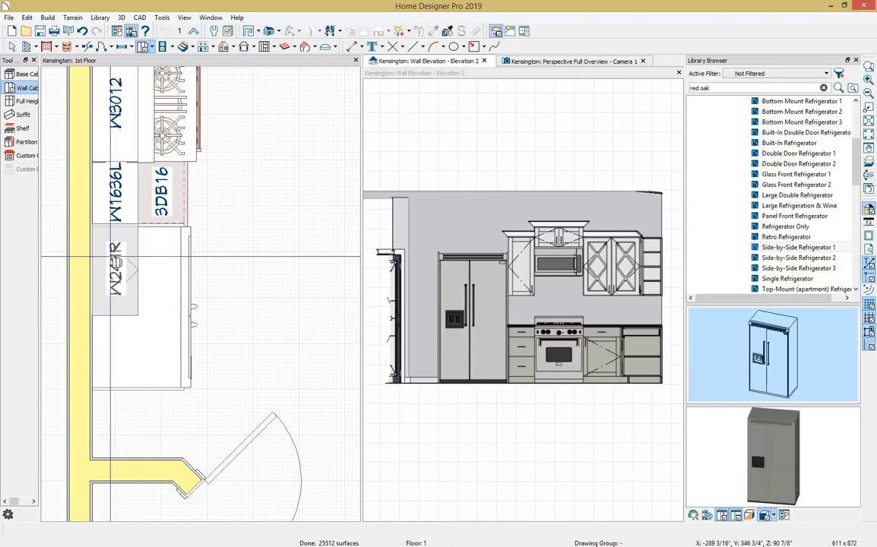
pyautogui.click(111, 260)
pyautogui.click(114, 262)
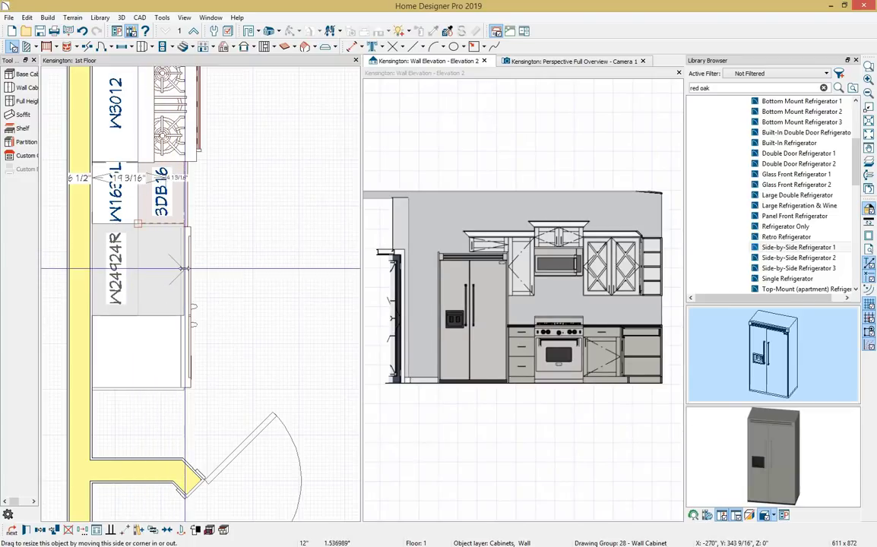
pyautogui.moveTo(150, 266); pyautogui.dragTo(138, 390)
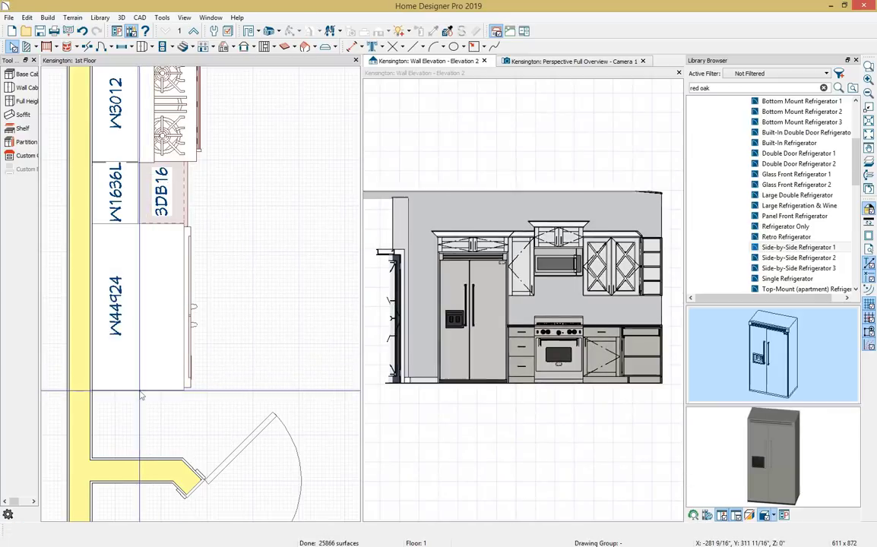
# - Raise the top of the wall cabinet over the refrigerator to make the cabinet 15" high
pyautogui.scroll(-2, 494, 387)
pyautogui.scroll(1, 494, 387)
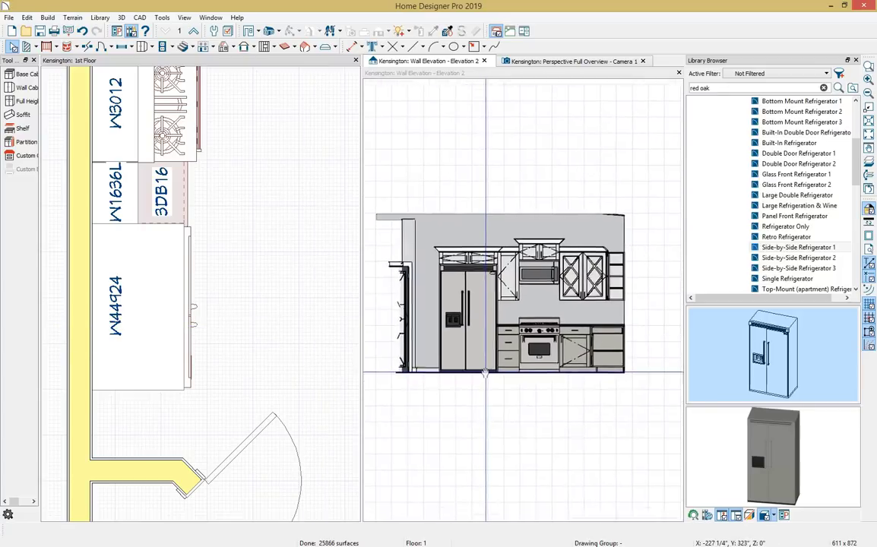
pyautogui.click(458, 236)
pyautogui.scroll(-1, 458, 236)
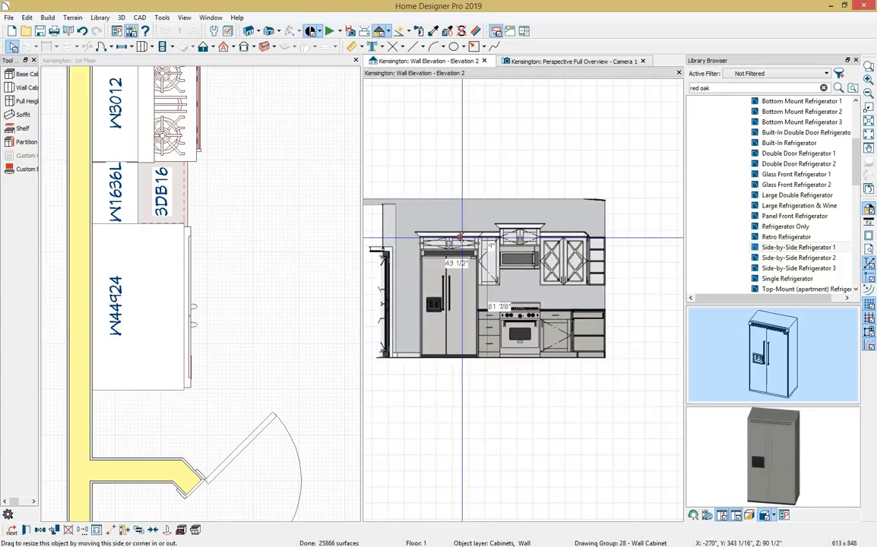
pyautogui.moveTo(458, 228); pyautogui.dragTo(459, 228)
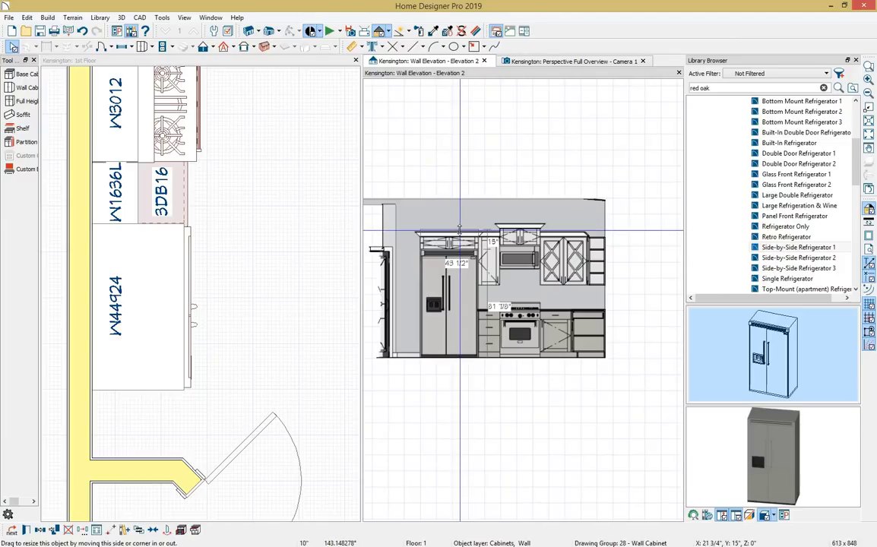
pyautogui.click(524, 362)
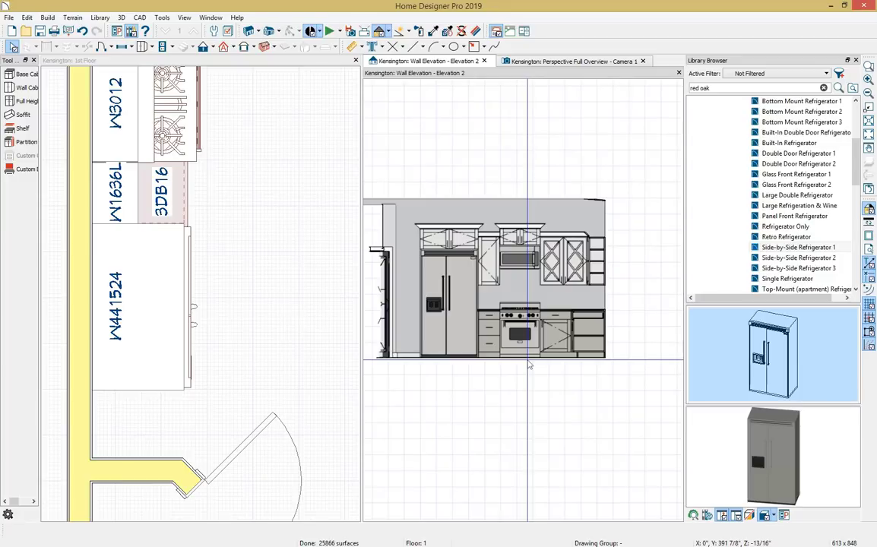
pyautogui.scroll(1, 508, 393)
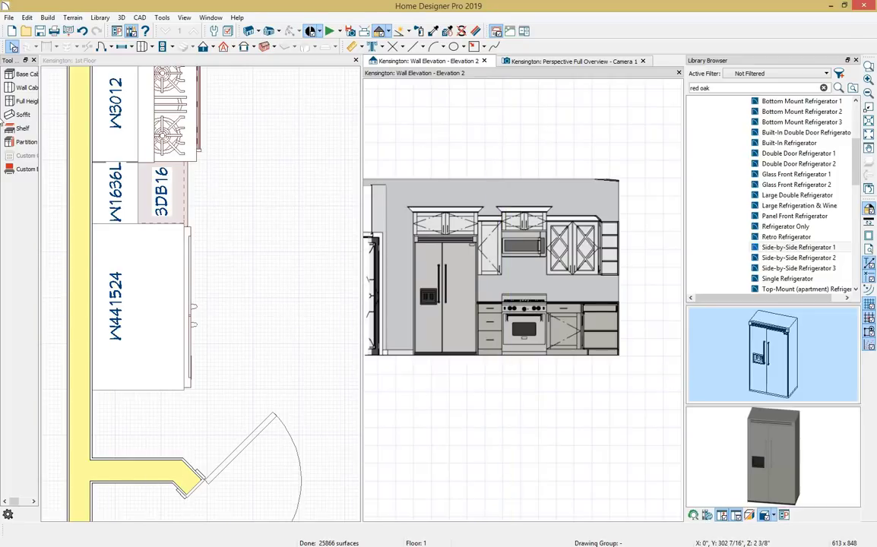
pyautogui.click(23, 171)
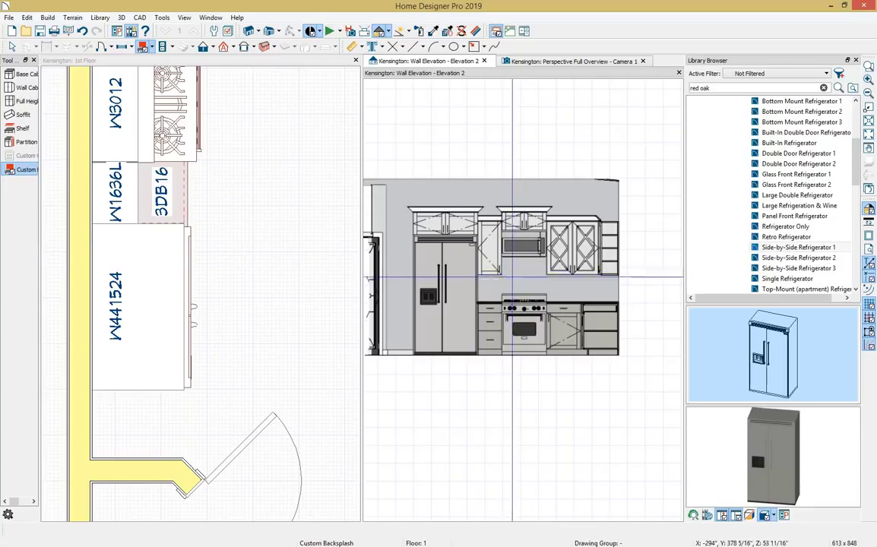
pyautogui.moveTo(488, 283)
pyautogui.mouseDown()
pyautogui.moveTo(432, 283)
pyautogui.moveTo(604, 298)
pyautogui.moveTo(613, 307)
pyautogui.mouseUp()
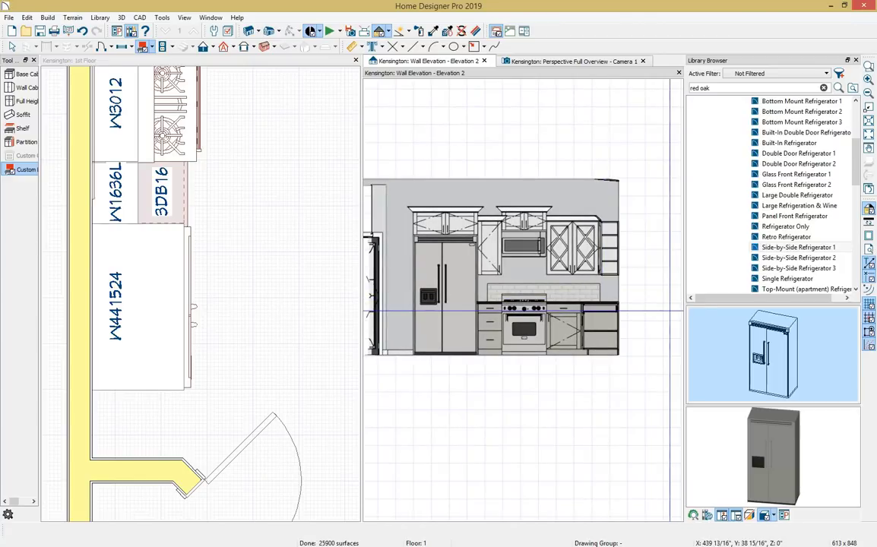
pyautogui.click(82, 31)
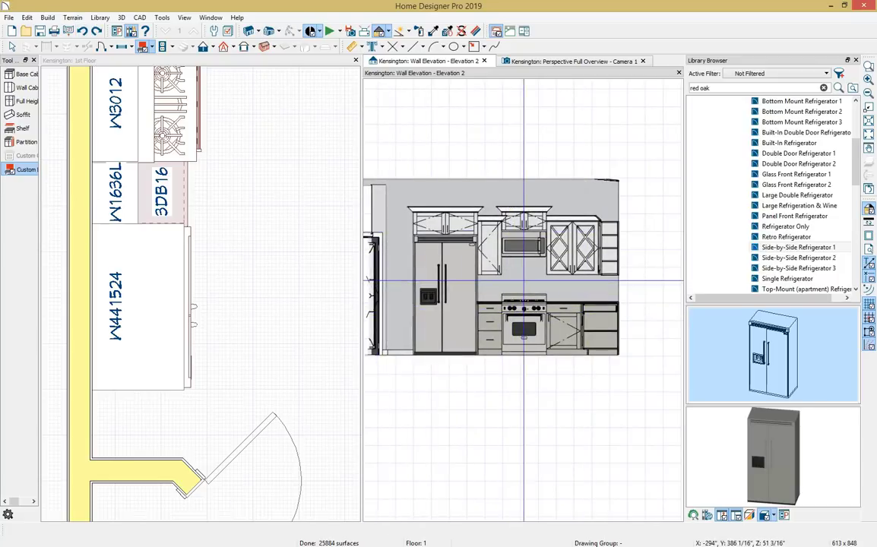
# - Fill the wall area between the base and wall cabinets with a custom backsplash and extend its edge to the end of the cabinet run
pyautogui.hotkey('ctrl', 'y')
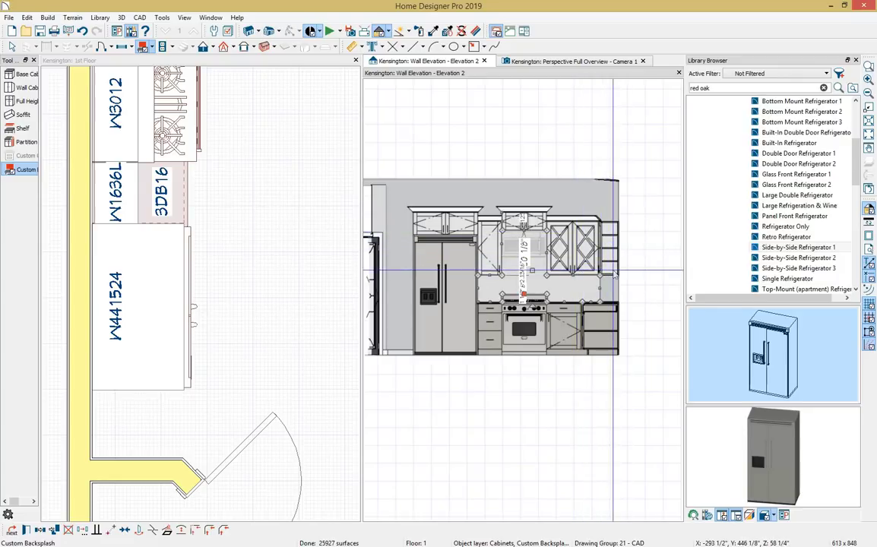
pyautogui.moveTo(609, 288); pyautogui.dragTo(620, 288)
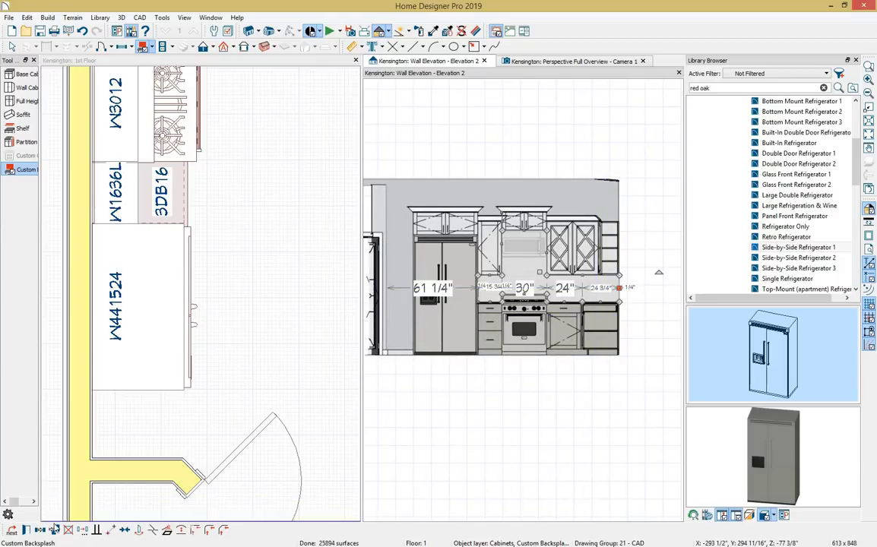
# - Open the material selection for the custom backsplash's single material layer
pyautogui.click(54, 530)
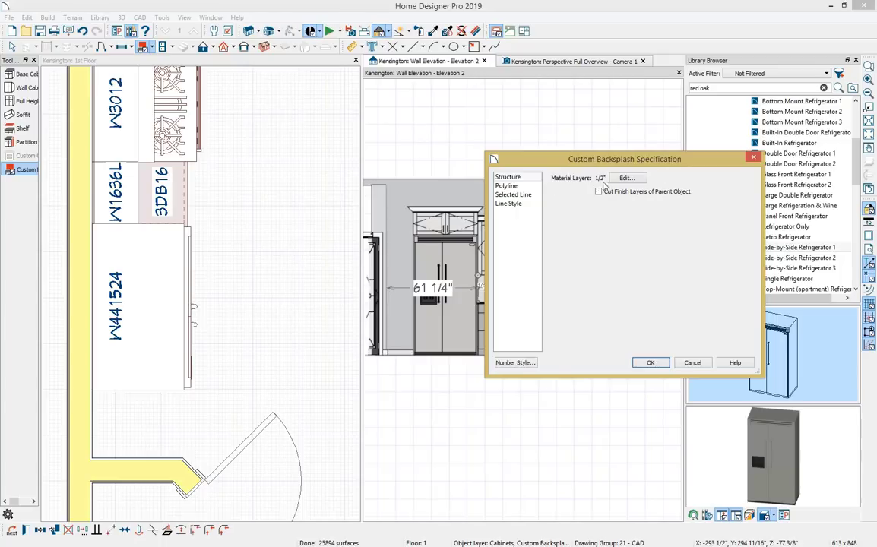
pyautogui.click(627, 178)
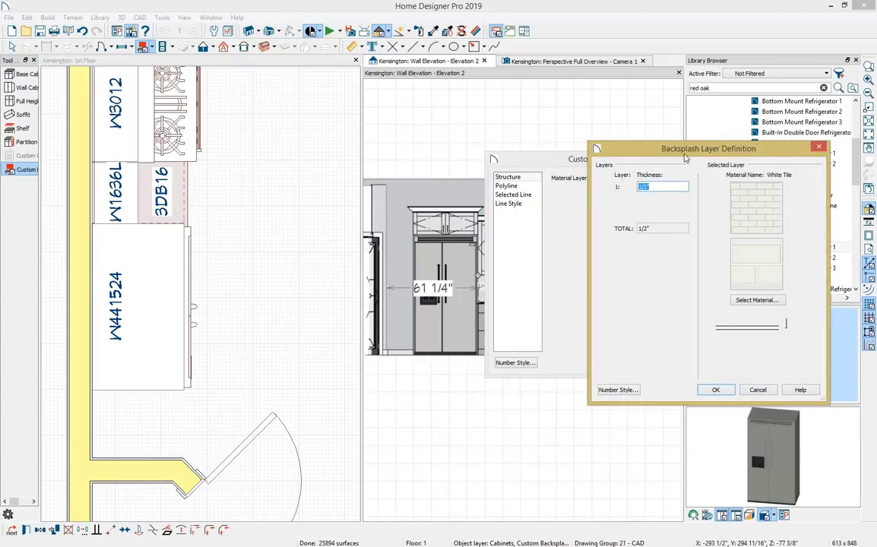
pyautogui.moveTo(685, 157); pyautogui.dragTo(453, 78)
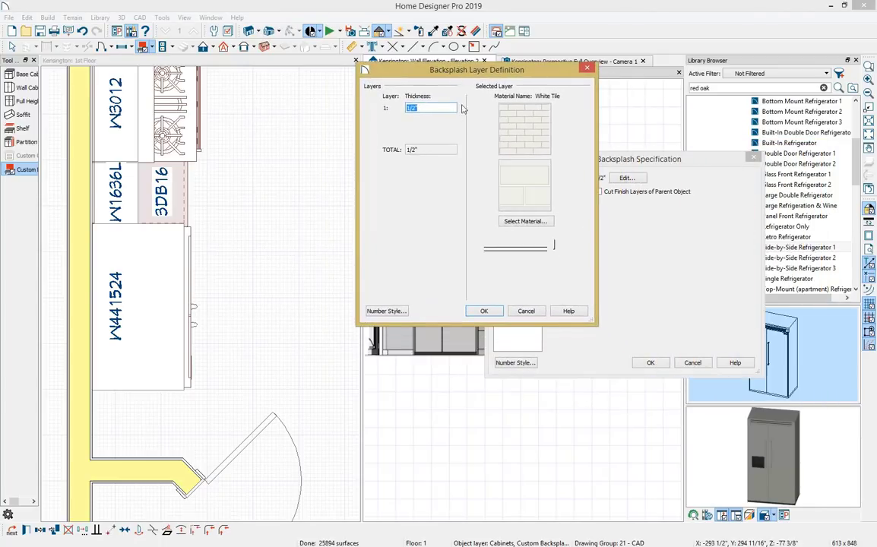
pyautogui.click(527, 222)
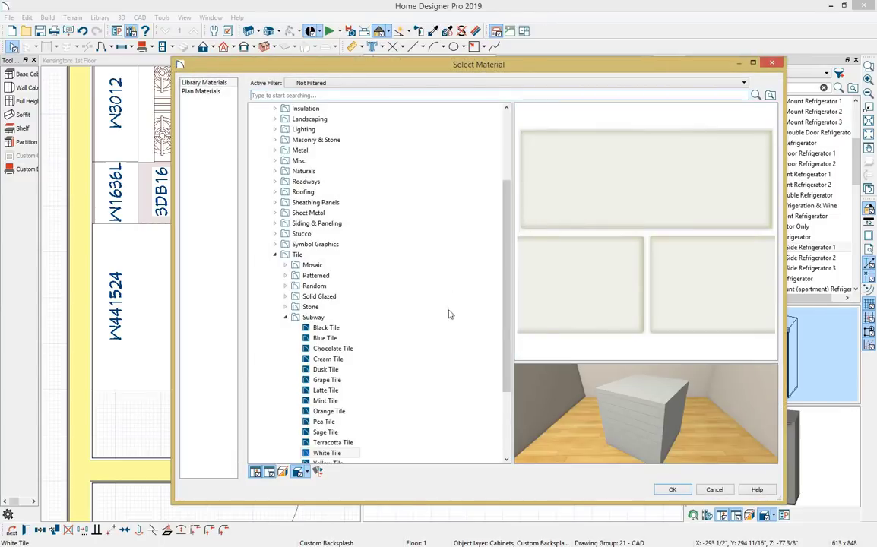
# - Browse the Home Designer Bonus Catalogs to the Tile folder of Materials Chevrons and Herringbone
pyautogui.scroll(4, 506, 237)
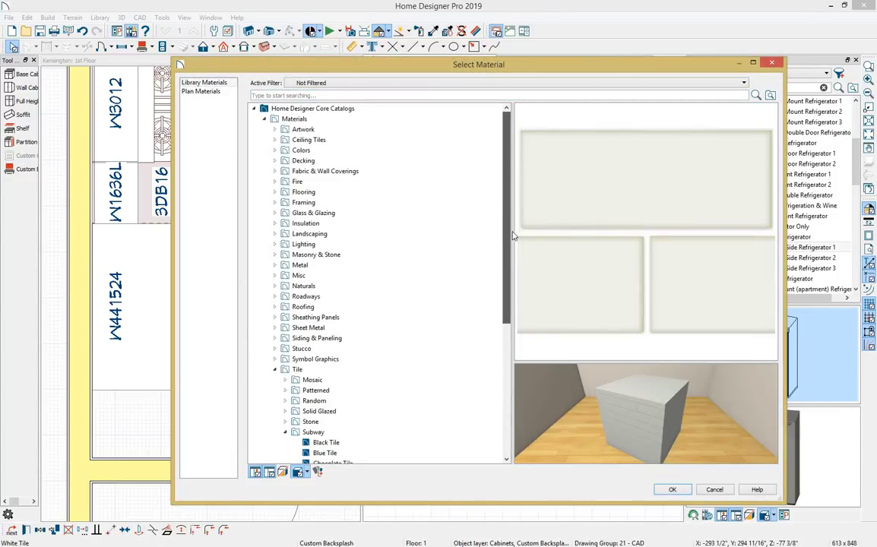
pyautogui.click(265, 119)
pyautogui.click(254, 109)
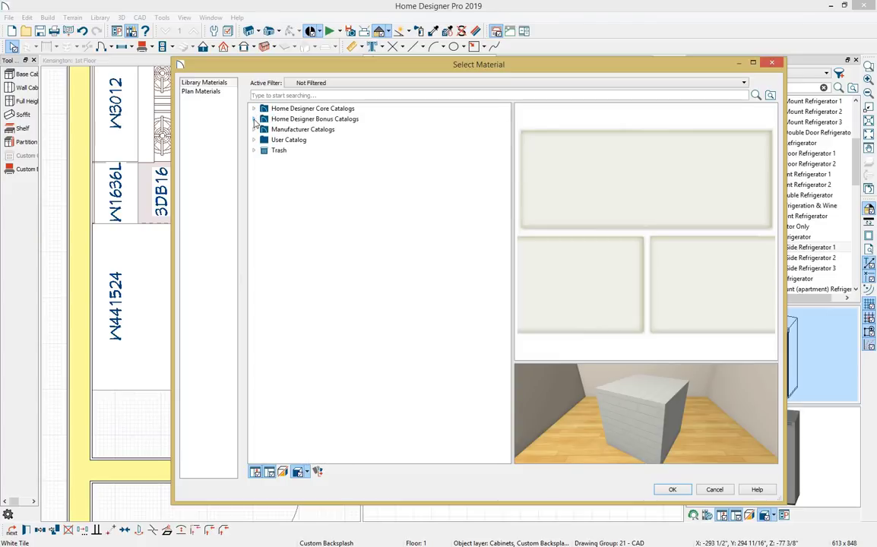
pyautogui.click(254, 120)
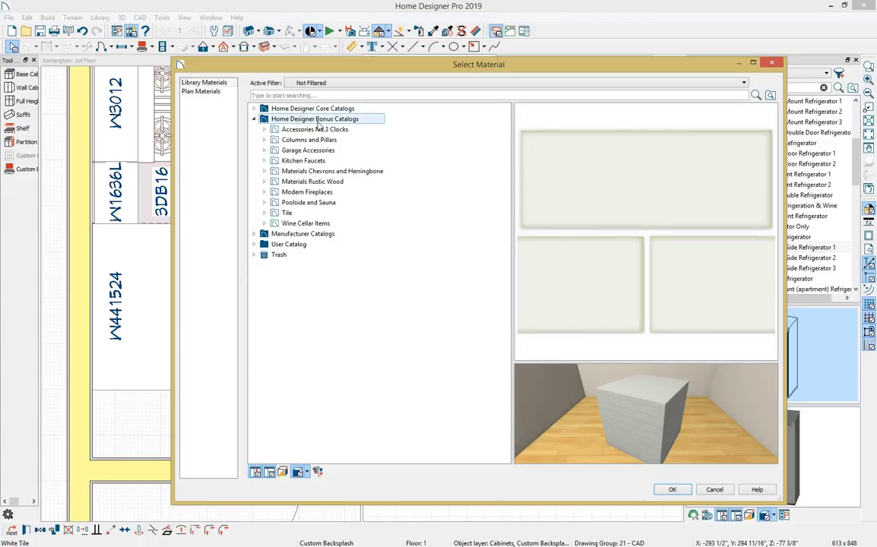
pyautogui.click(294, 172)
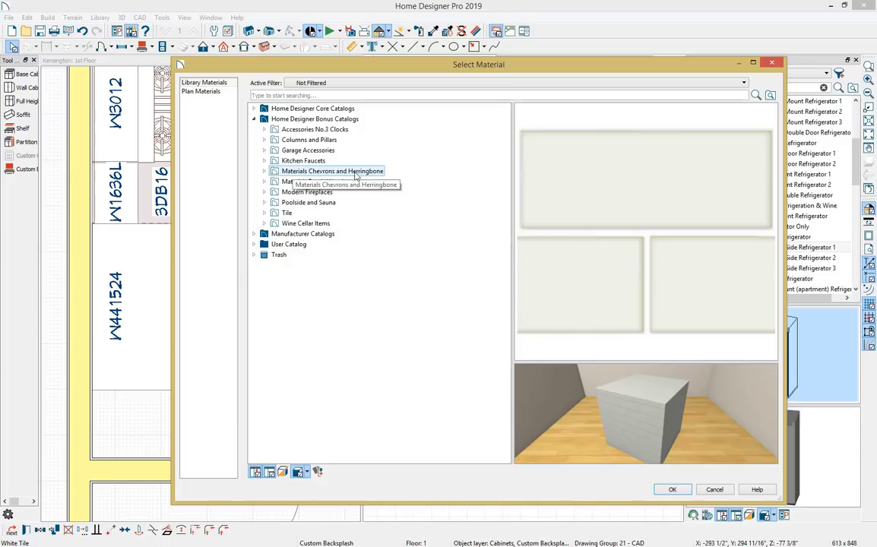
pyautogui.click(307, 173)
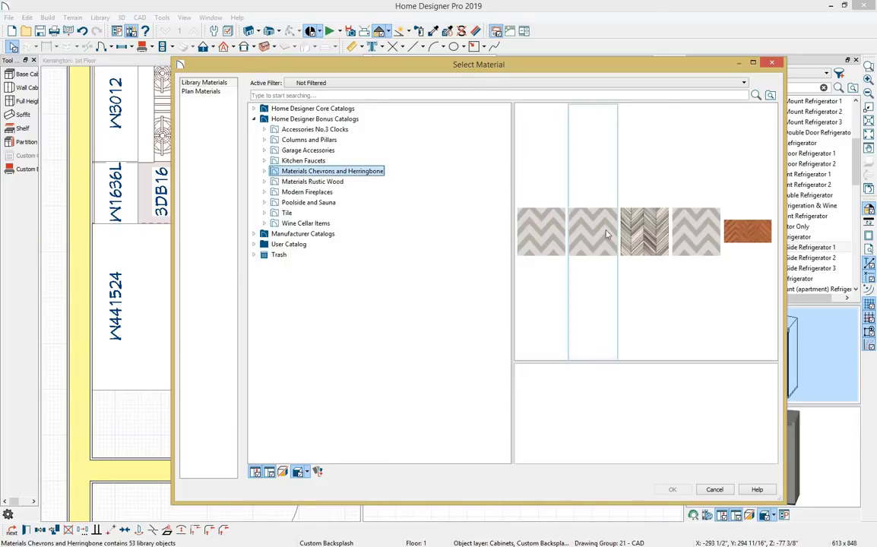
pyautogui.press('Right')
pyautogui.press('Right')
pyautogui.press('Down')
pyautogui.press('Down')
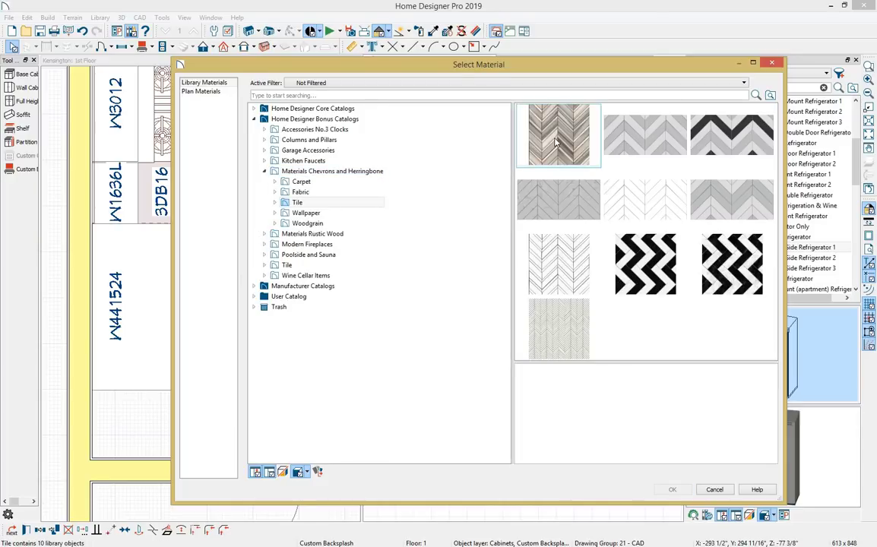
# - Apply the Chevron Tiles Alternating Beige material to the backsplash and close the wall elevation to show the perspective view
pyautogui.click(555, 142)
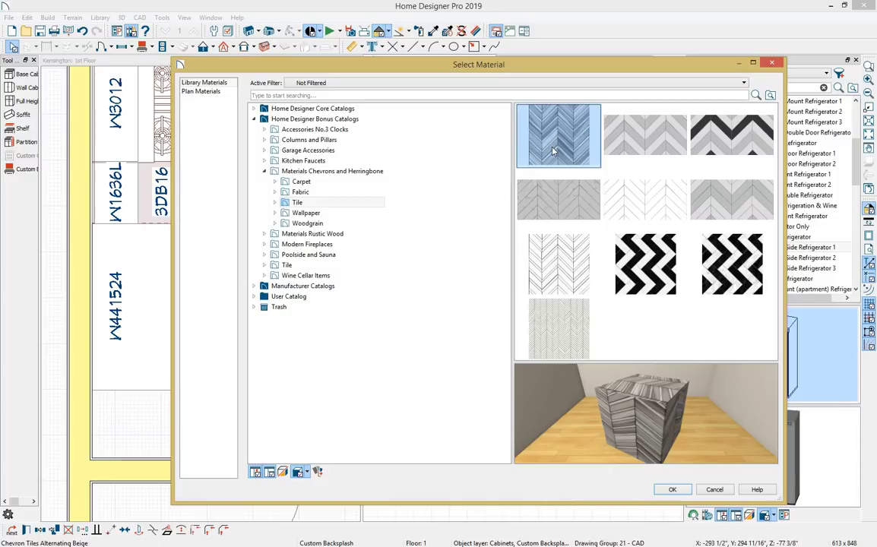
pyautogui.click(672, 491)
pyautogui.click(483, 311)
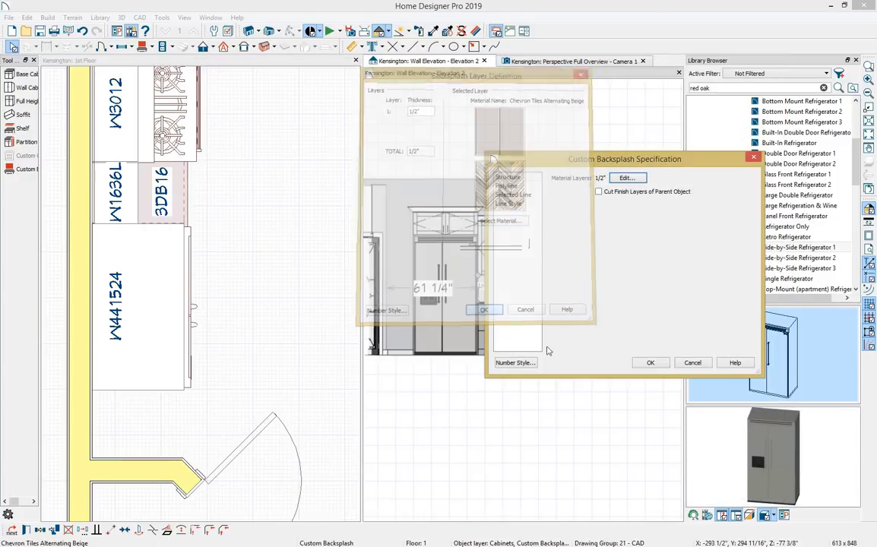
pyautogui.click(649, 364)
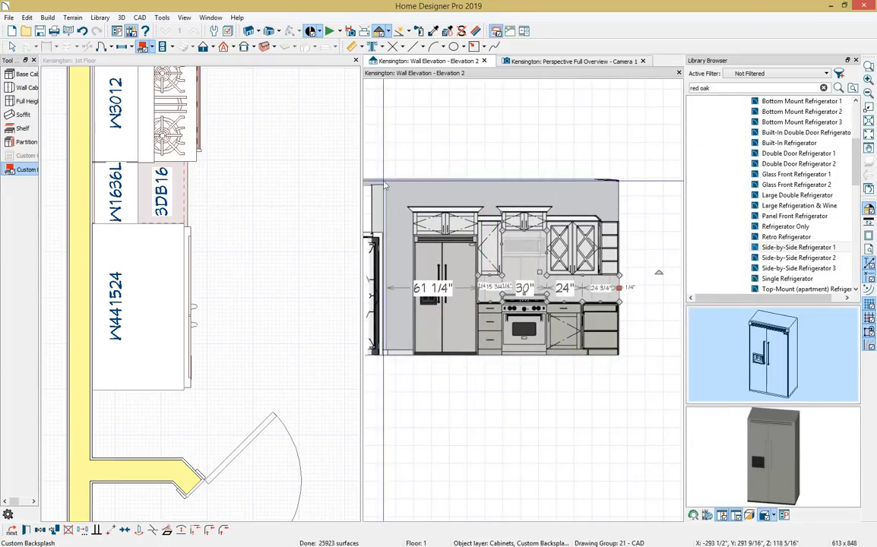
pyautogui.click(485, 60)
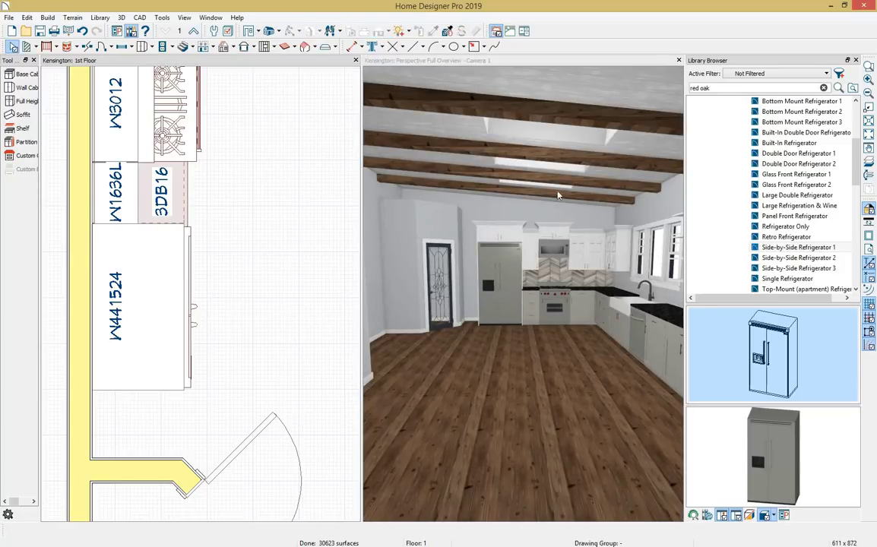
# - Fill the wall area around the window and open shelves above the sink run with a custom backsplash
pyautogui.click(532, 359)
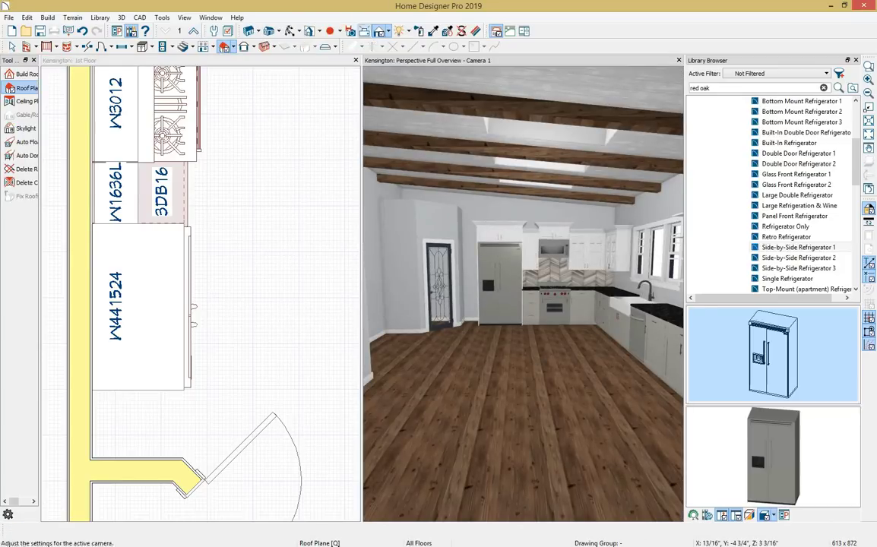
pyautogui.moveTo(476, 314); pyautogui.dragTo(532, 304)
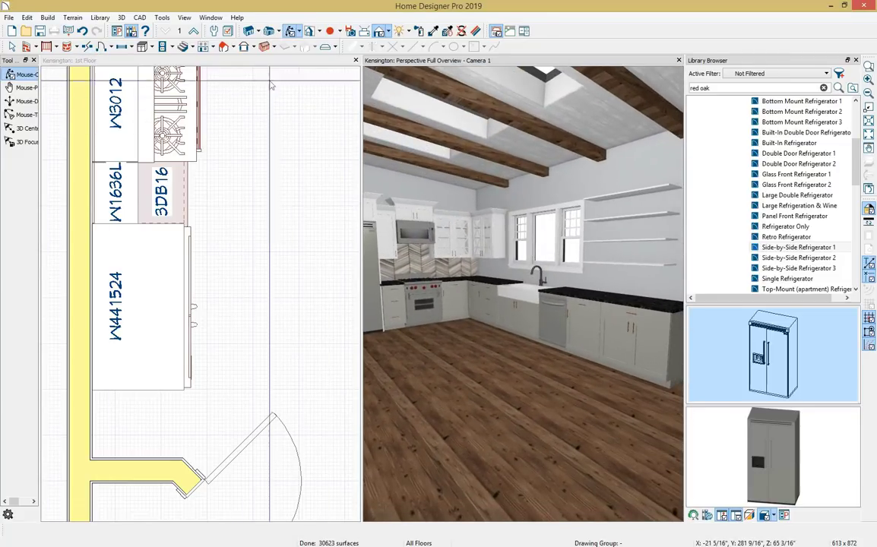
pyautogui.click(143, 47)
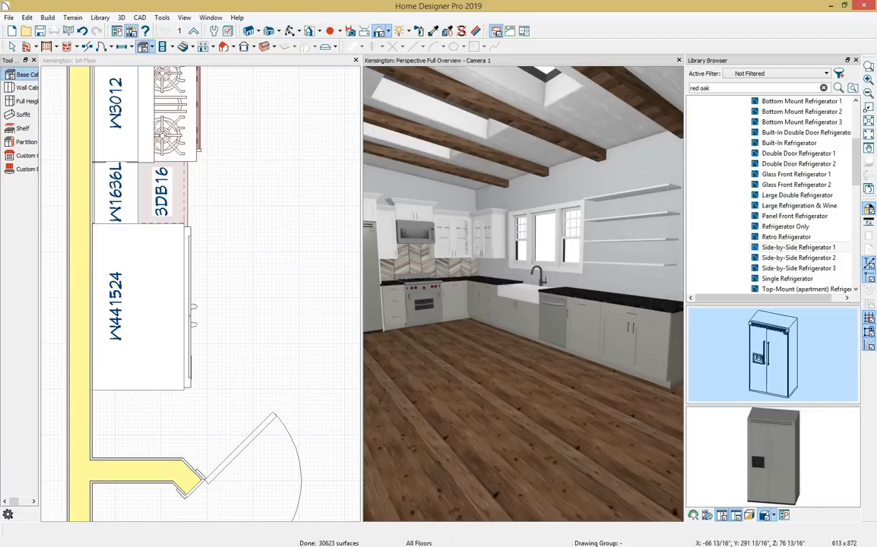
pyautogui.click(23, 169)
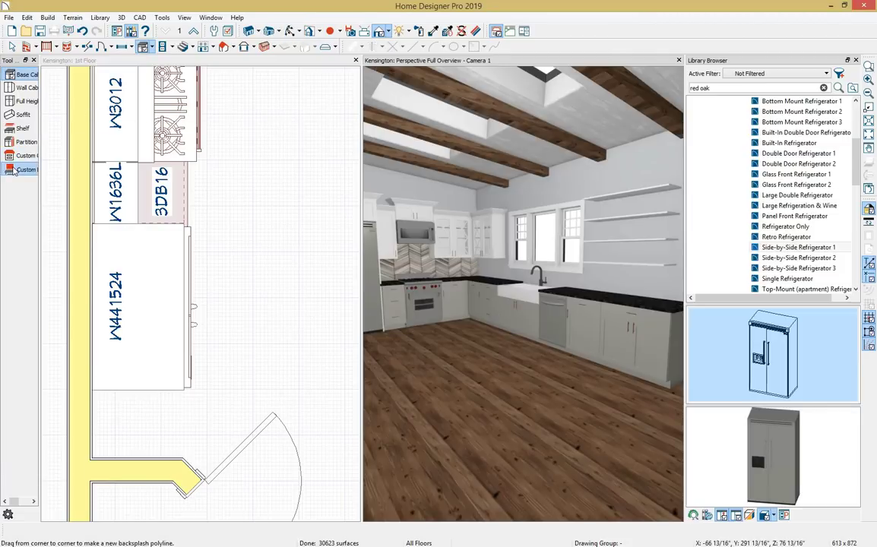
pyautogui.click(605, 280)
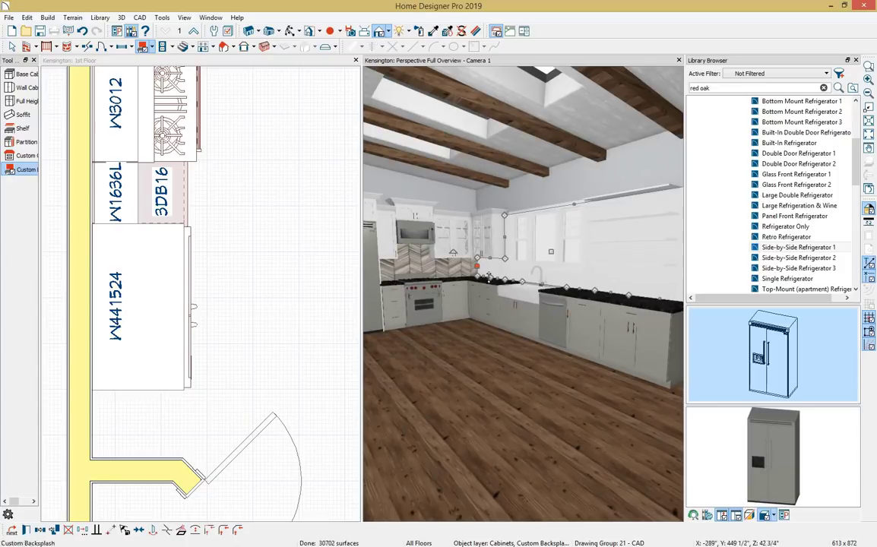
pyautogui.click(501, 286)
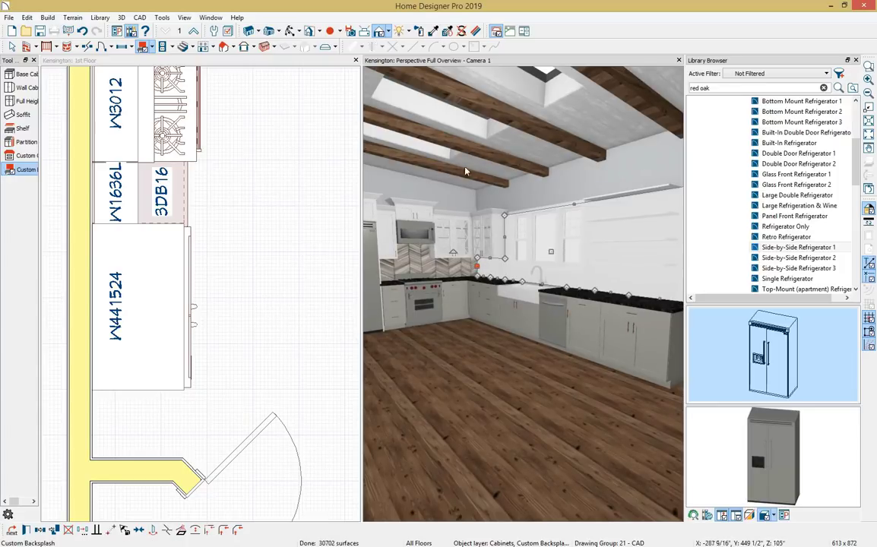
# - Pick up the Chevron Tiles Alternating Beige material behind the range and apply it to the sink wall's custom backsplash
pyautogui.click(431, 32)
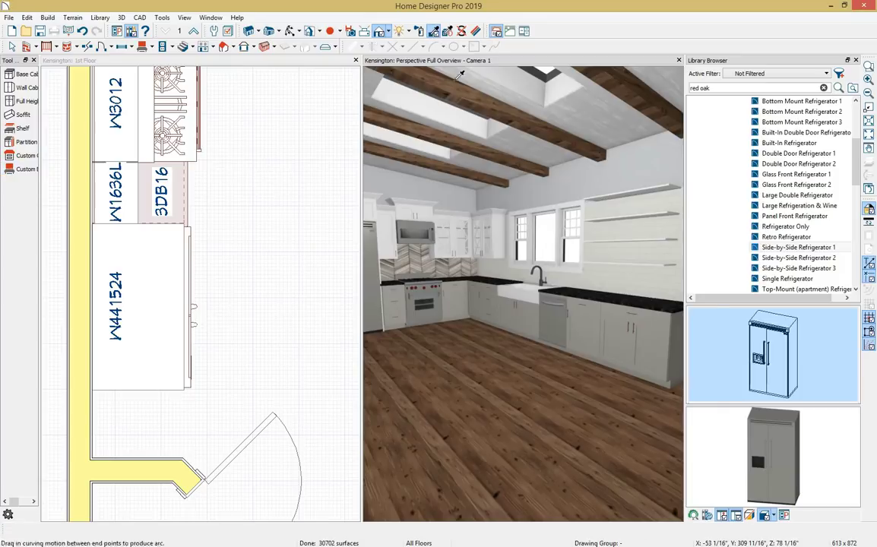
pyautogui.click(428, 254)
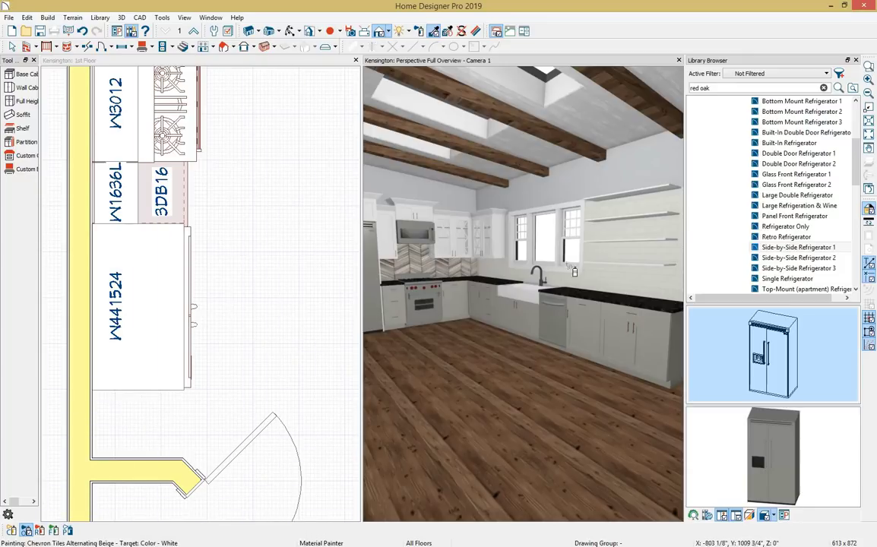
pyautogui.click(596, 284)
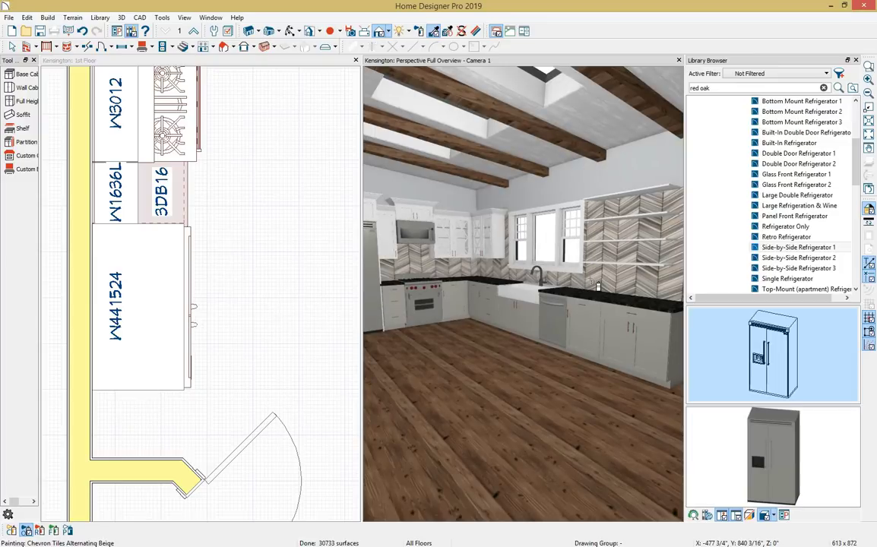
pyautogui.moveTo(597, 285)
pyautogui.mouseDown(button='middle')
pyautogui.moveTo(554, 320)
pyautogui.moveTo(562, 327)
pyautogui.mouseUp(button='middle')
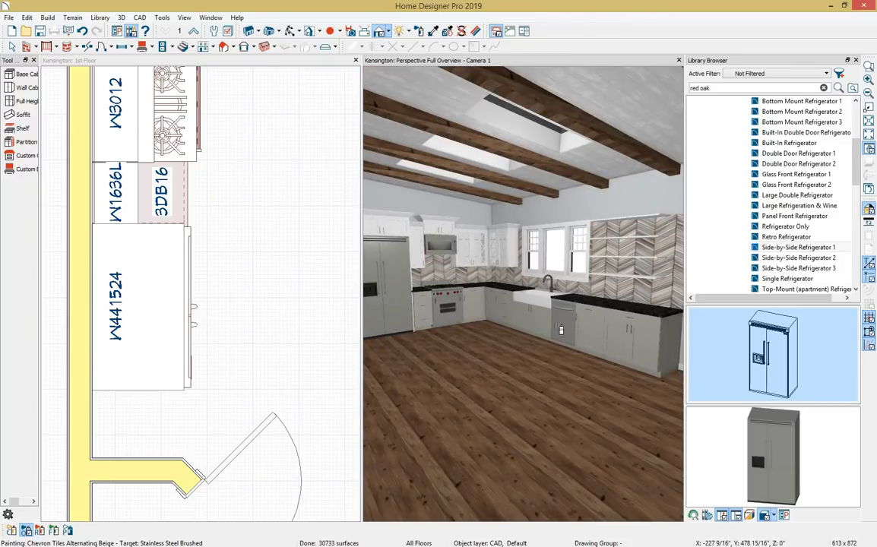
pyautogui.press('space')
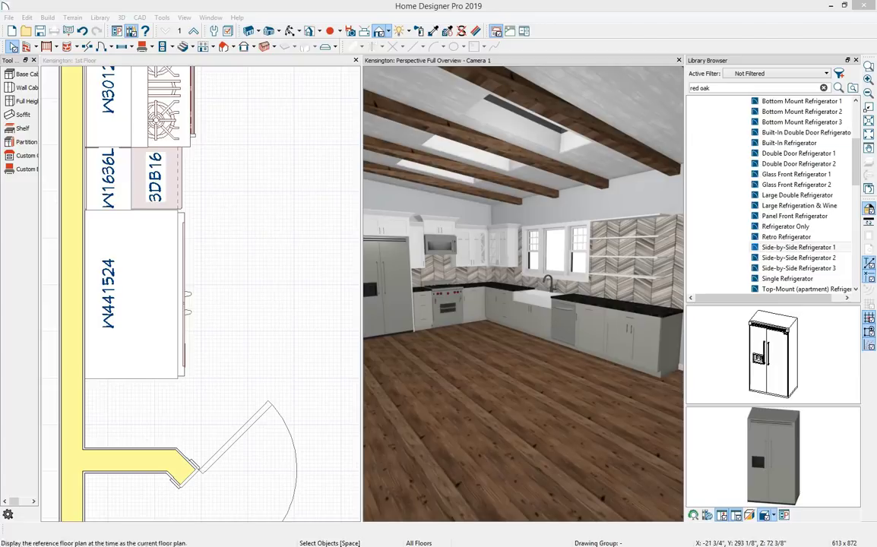
# - Place the Kitchen Island from the User Catalog's Kensington Kitchen folder in the middle of the kitchen floor plan
pyautogui.click(798, 247)
pyautogui.moveTo(857, 163); pyautogui.dragTo(862, 268)
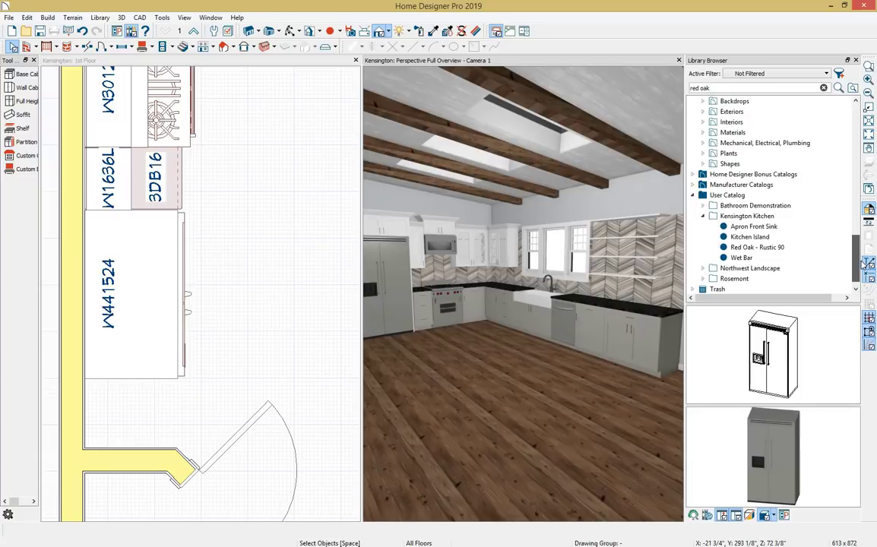
pyautogui.click(749, 237)
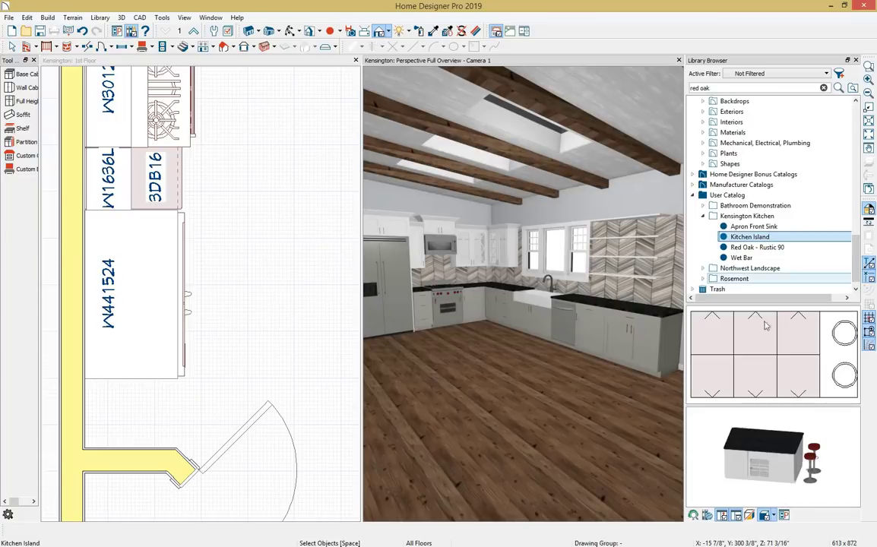
pyautogui.scroll(-2, 251, 202)
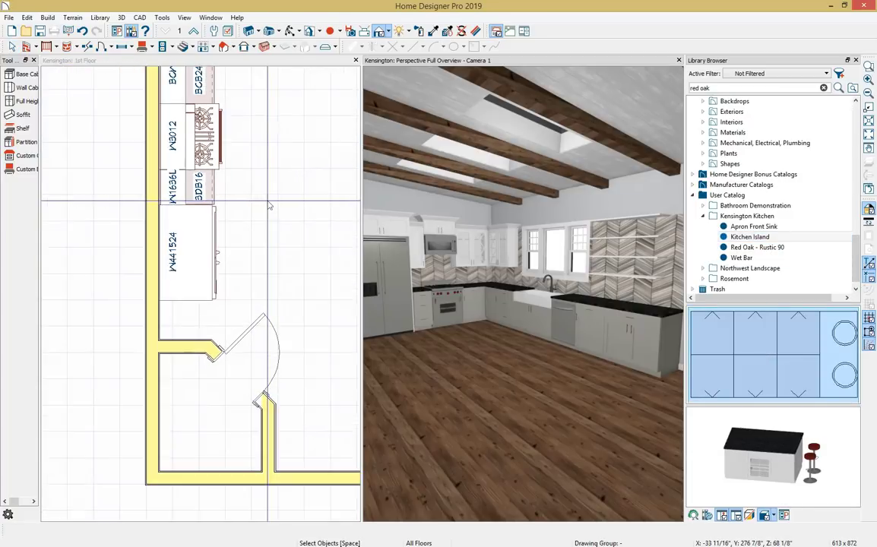
pyautogui.moveTo(251, 202); pyautogui.dragTo(164, 315, button='middle')
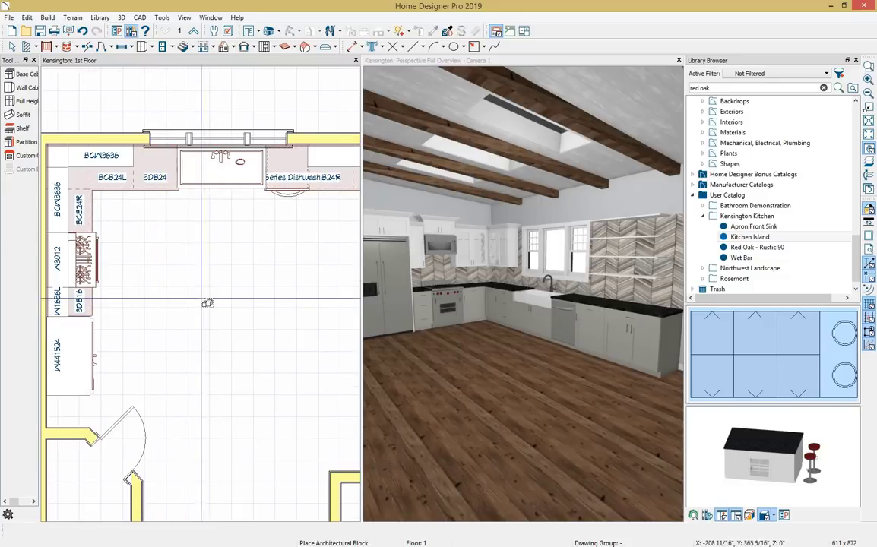
pyautogui.click(212, 309)
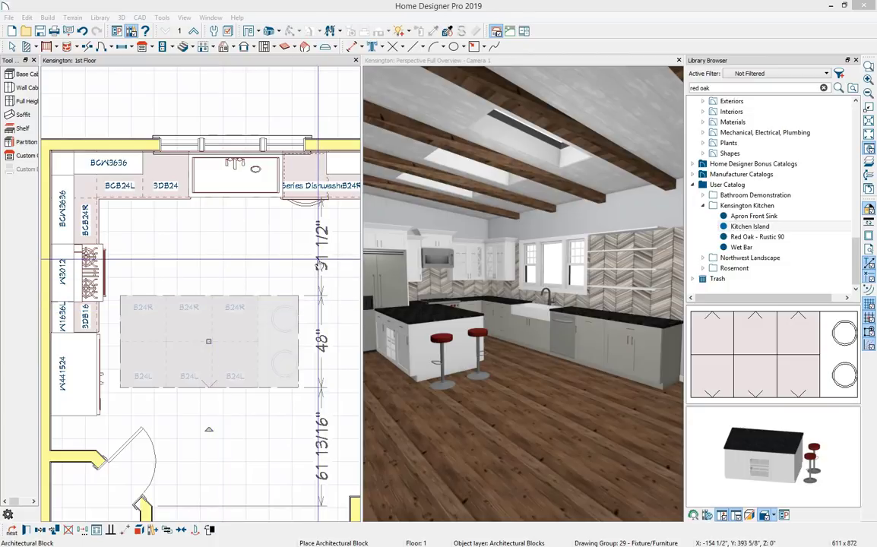
# - Set the island's clearance from the sink-wall cabinets to 48 inches and move it farther from the refrigerator
pyautogui.click(319, 256)
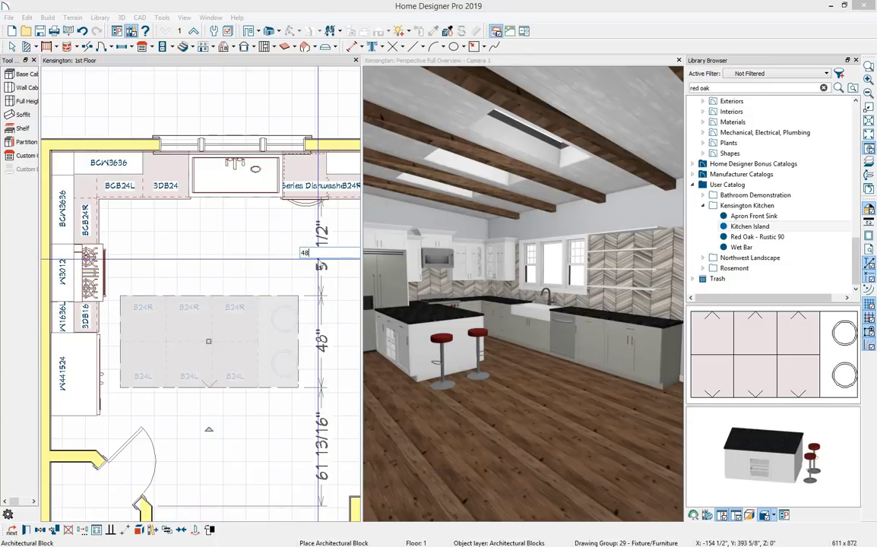
pyautogui.write('48')
pyautogui.press('Return')
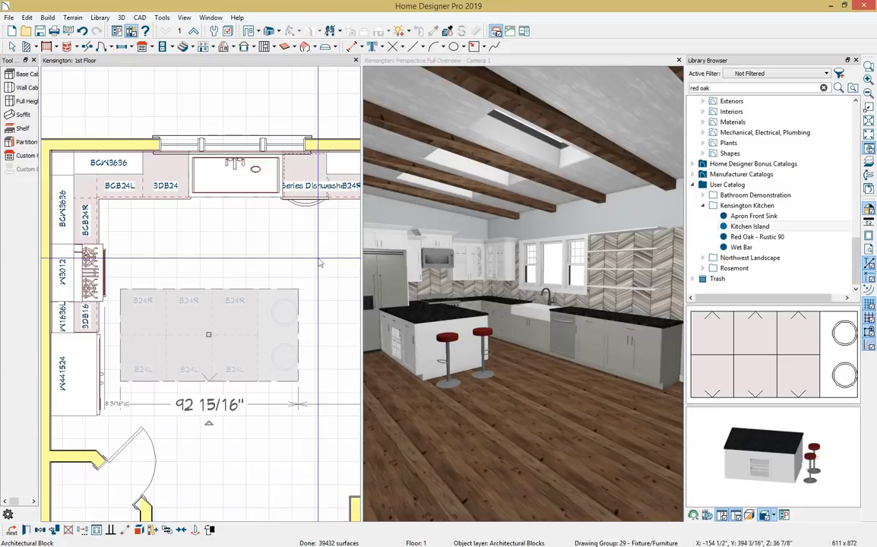
pyautogui.click(114, 404)
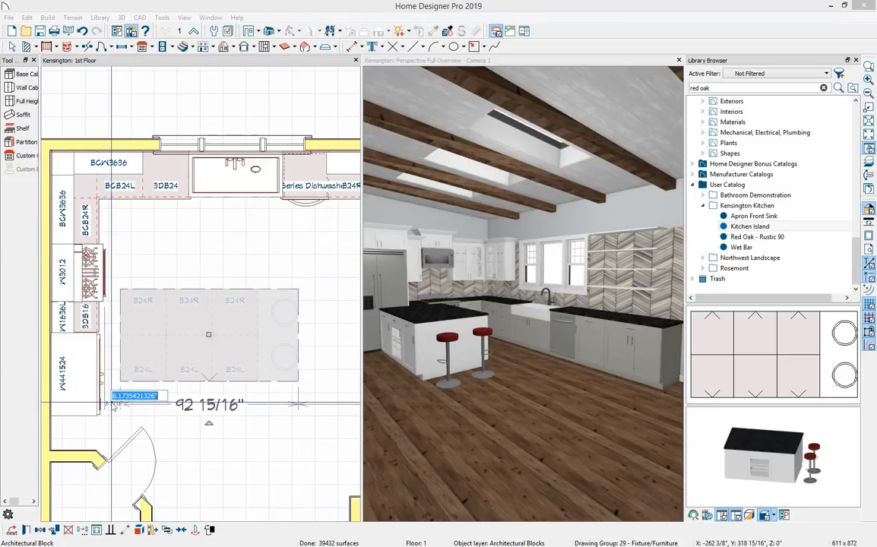
pyautogui.press('Return')
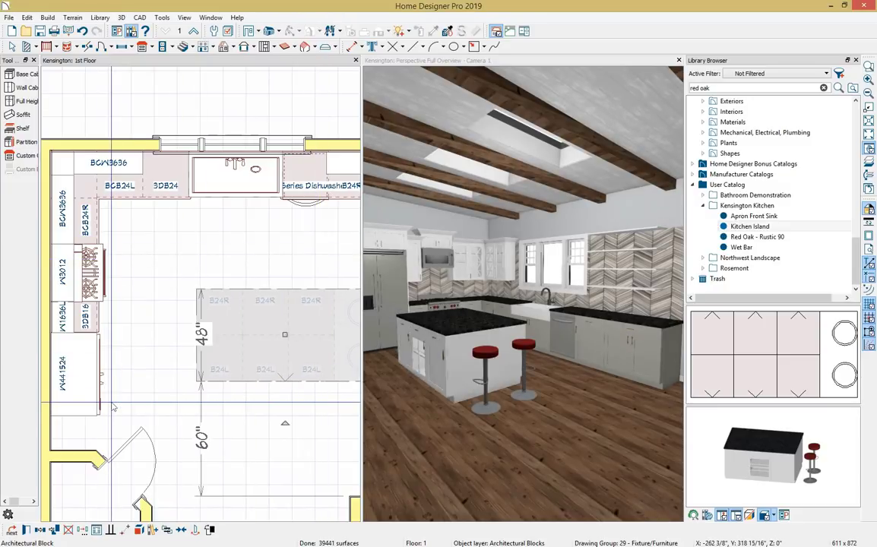
pyautogui.scroll(-3, 207, 361)
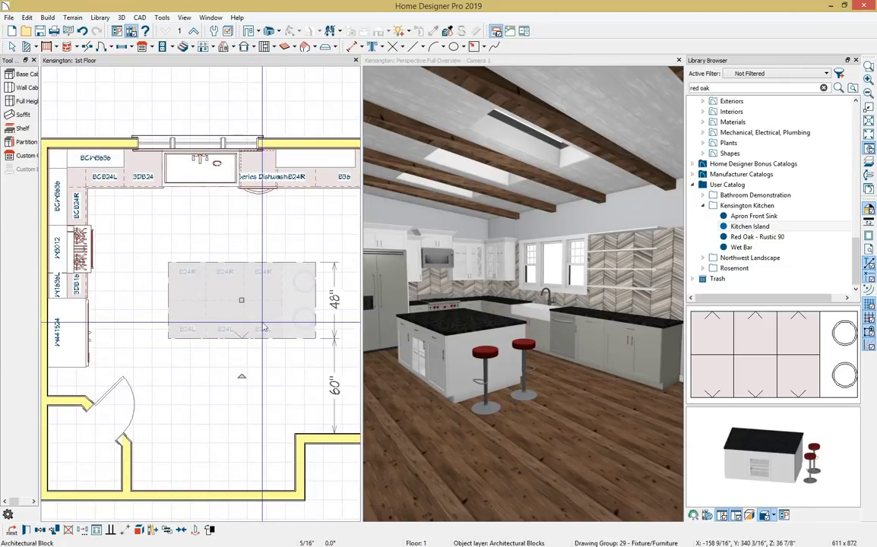
# - Explode the kitchen island block so its base cabinets and bar stools can be selected individually
pyautogui.click(138, 531)
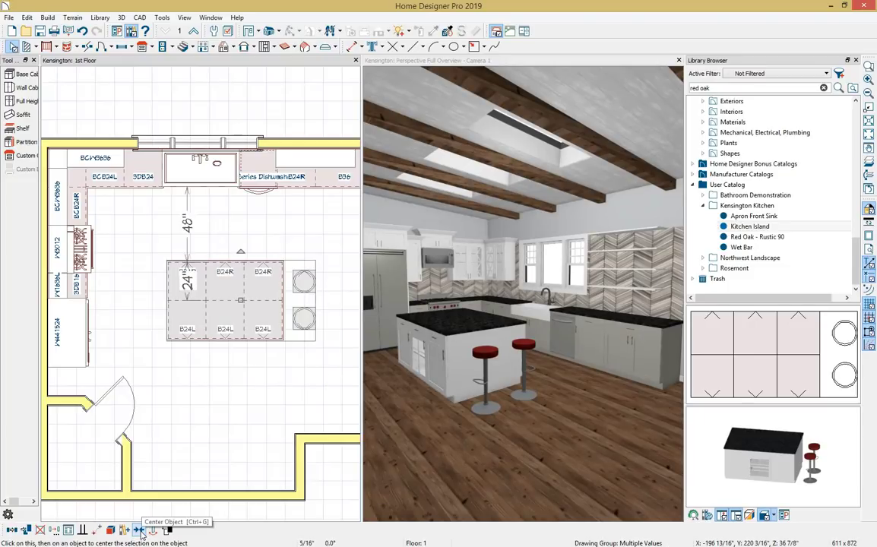
pyautogui.click(146, 530)
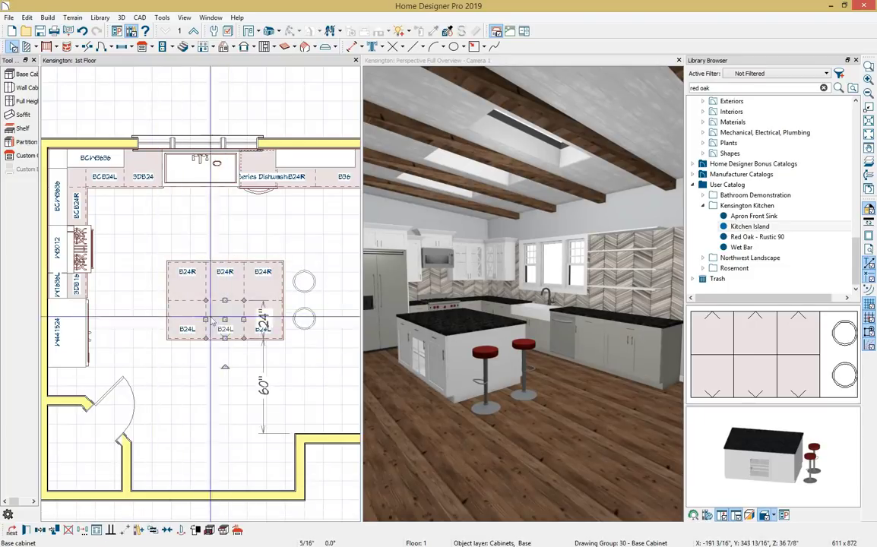
pyautogui.click(190, 262)
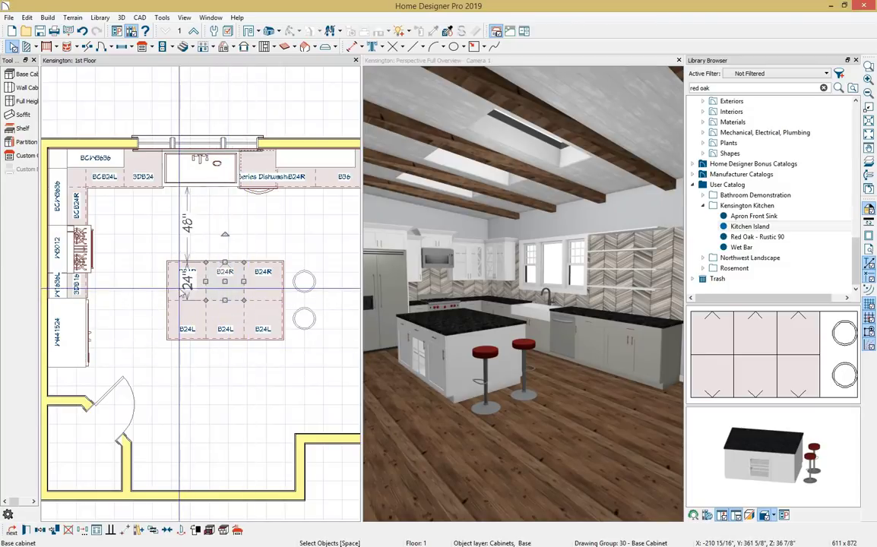
# - Try drawing a rectangular custom countertop around the island's base cabinets with an overhang on every side
pyautogui.click(26, 157)
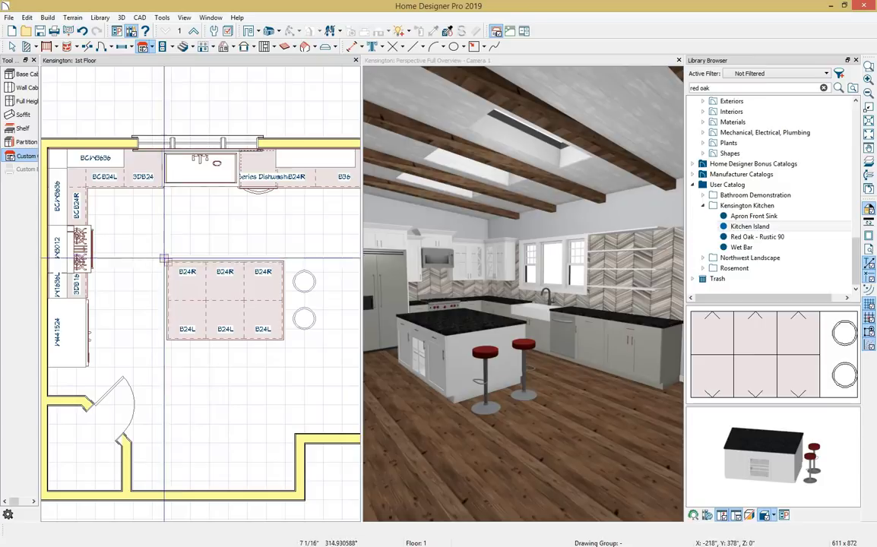
pyautogui.moveTo(161, 257); pyautogui.dragTo(293, 344)
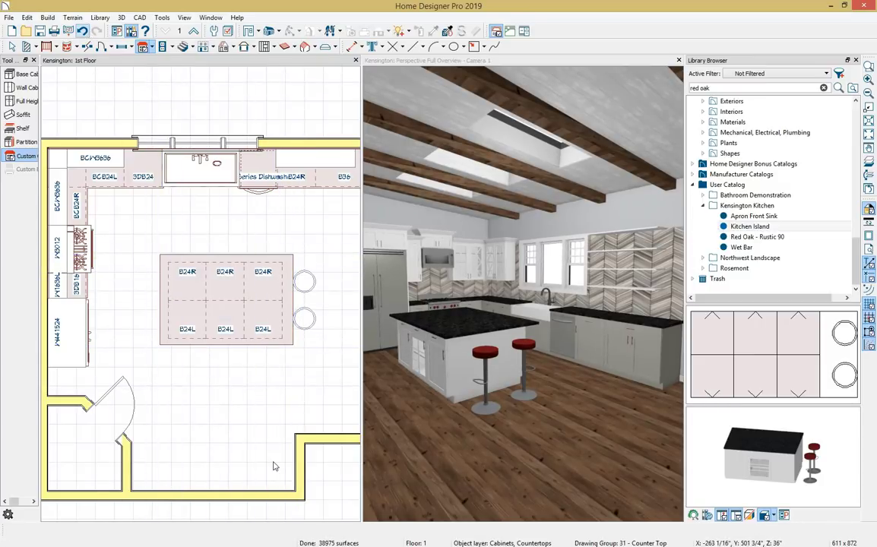
pyautogui.hotkey('ctrl', 'z')
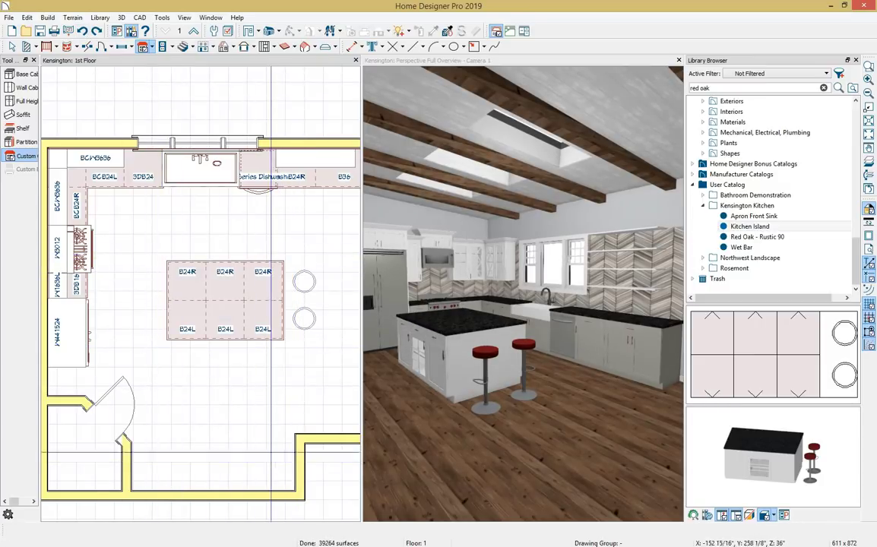
pyautogui.press('space')
# - Generate a custom countertop from all six island base cabinets and inspect it in the perspective view
pyautogui.click(187, 292)
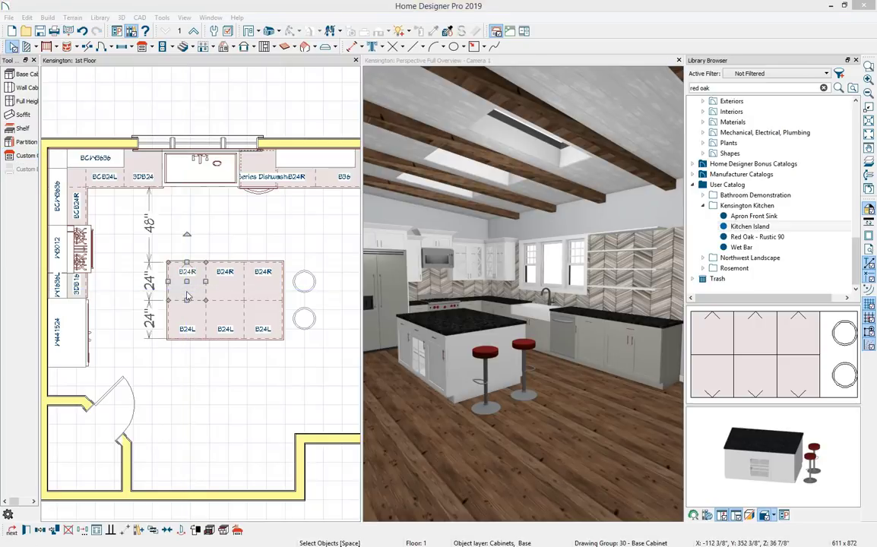
pyautogui.click(218, 294)
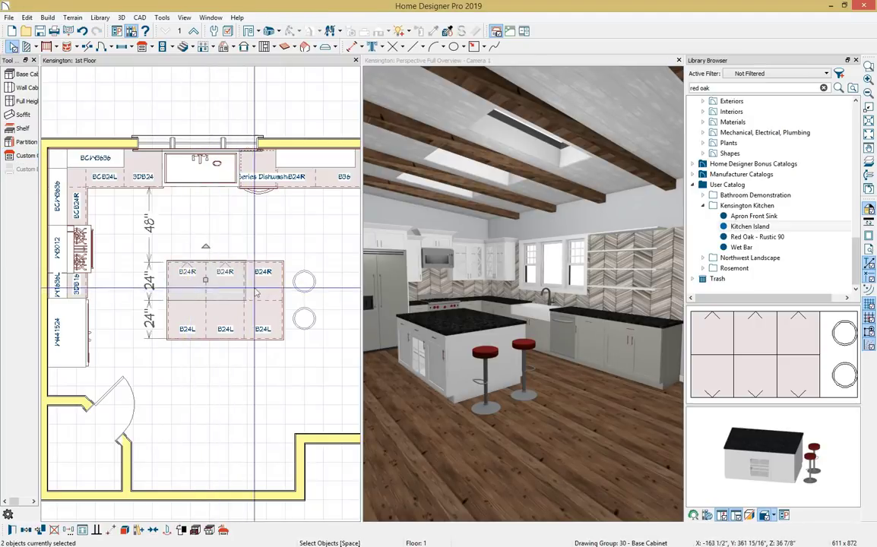
pyautogui.keyDown('shift'); pyautogui.moveTo(256, 266); pyautogui.dragTo(181, 320); pyautogui.keyUp('shift')
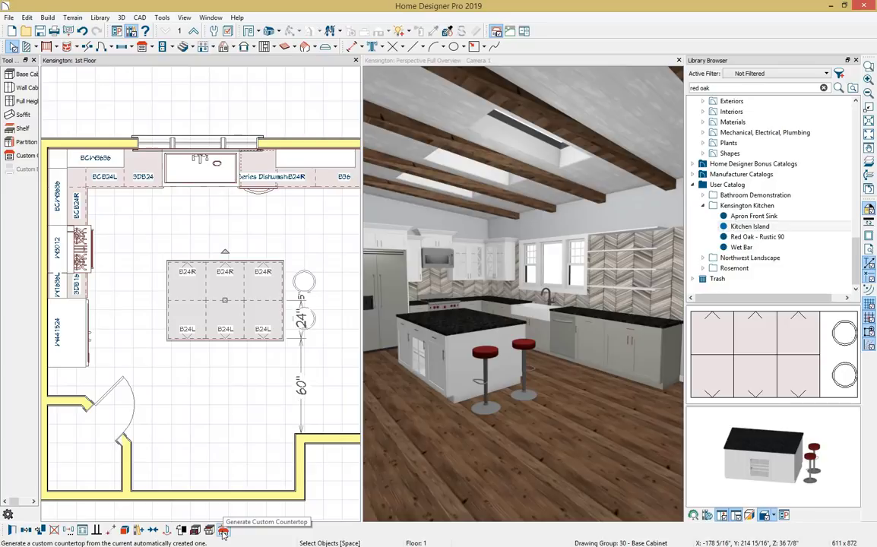
pyautogui.click(223, 534)
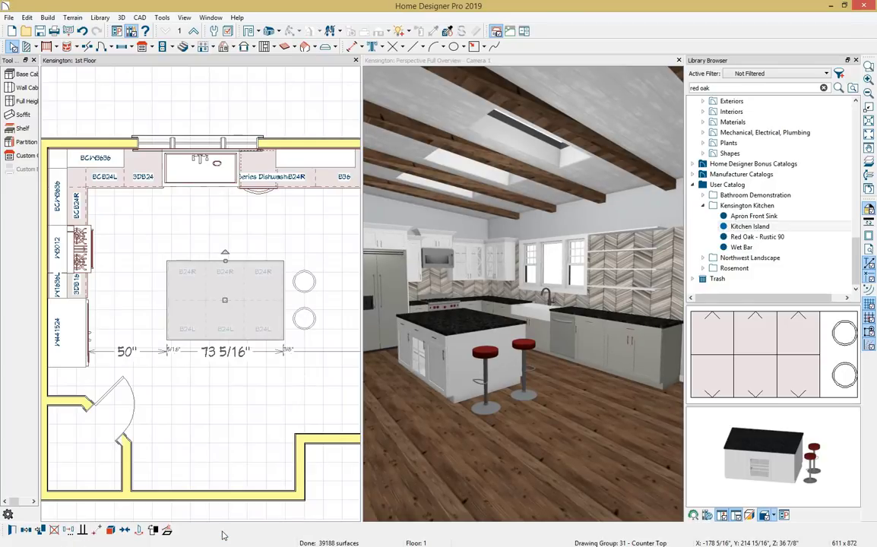
pyautogui.click(475, 325)
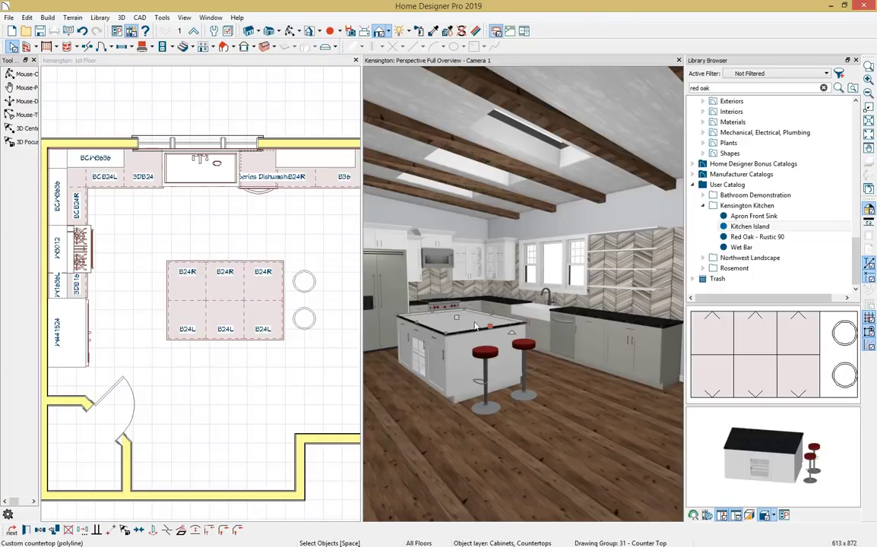
pyautogui.scroll(3, 462, 336)
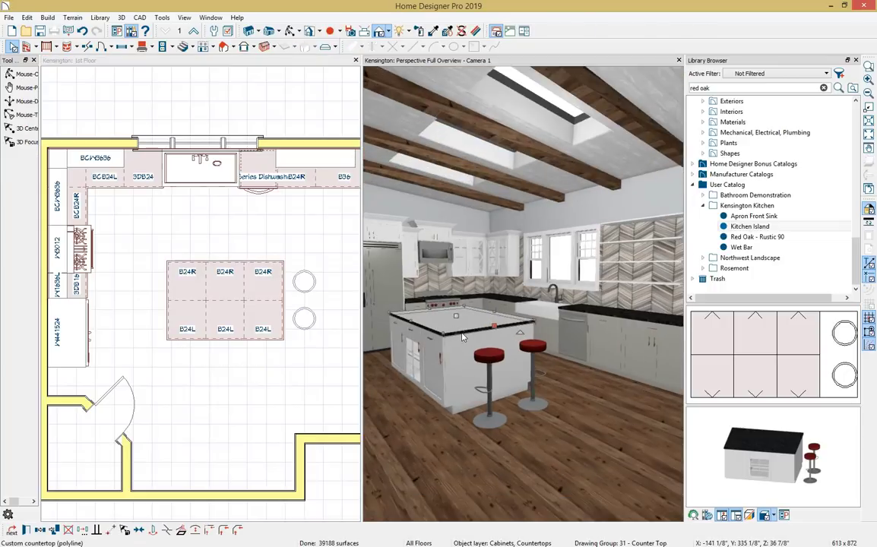
# - Extend the island countertop's seating end toward the bar stools until it is about 85 5/16 inches long
pyautogui.click(273, 313)
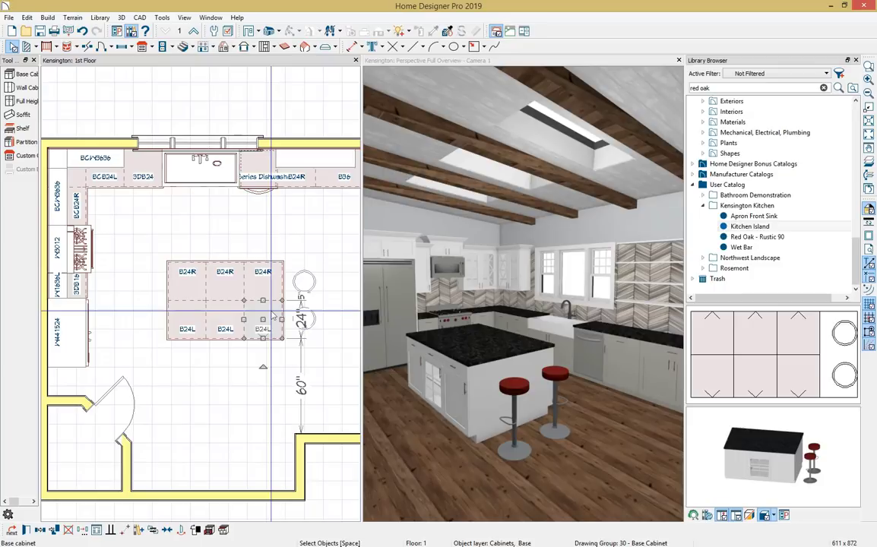
pyautogui.click(272, 315)
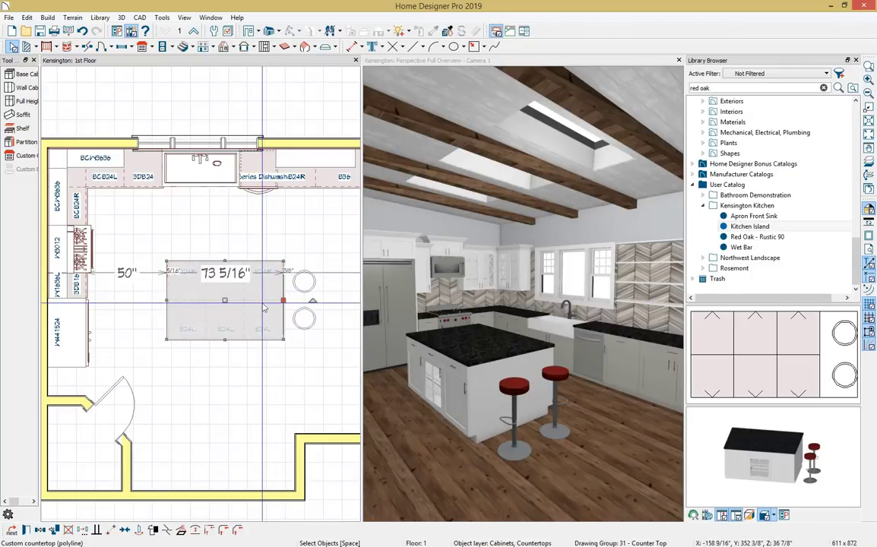
pyautogui.moveTo(282, 301); pyautogui.dragTo(303, 301)
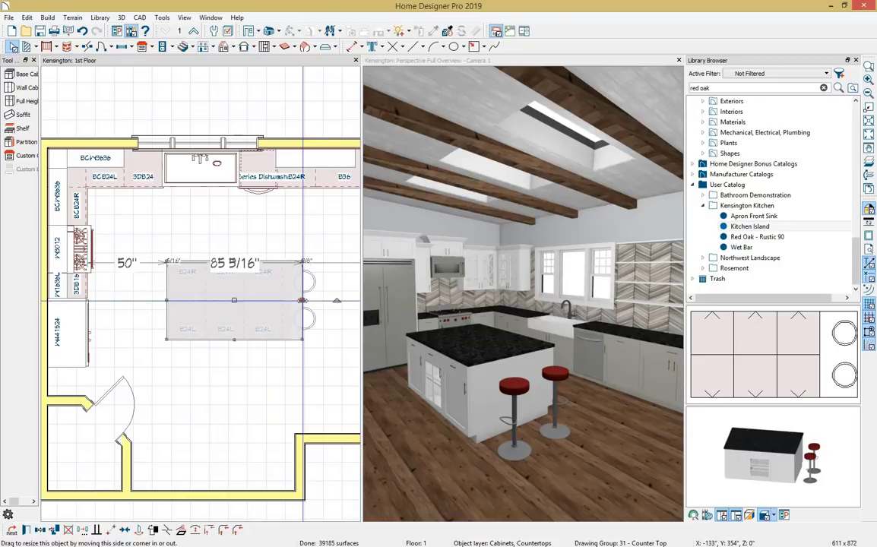
pyautogui.click(327, 374)
pyautogui.press('Escape')
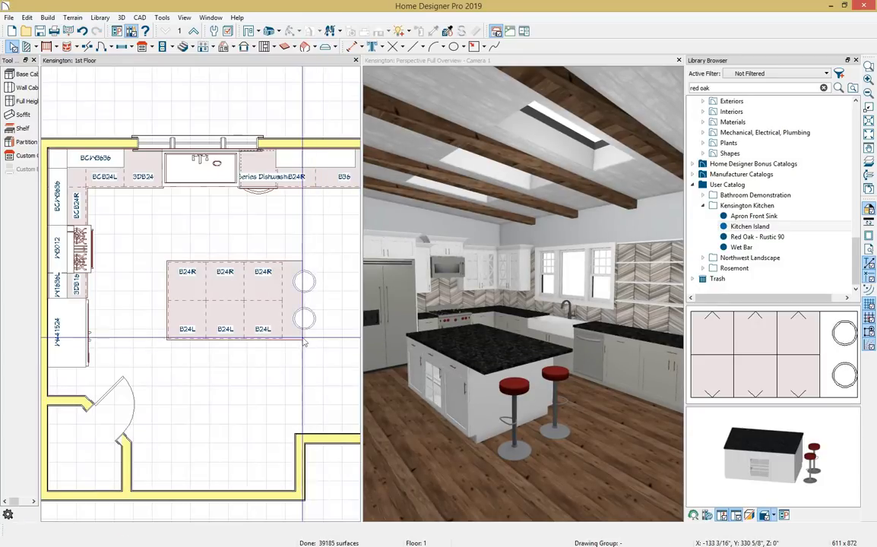
# - Chamfer the island countertop's seating-end corner farthest from the sink wall with a 7-inch chamfer distance
pyautogui.scroll(3, 304, 343)
pyautogui.moveTo(304, 344); pyautogui.dragTo(286, 327, button='middle')
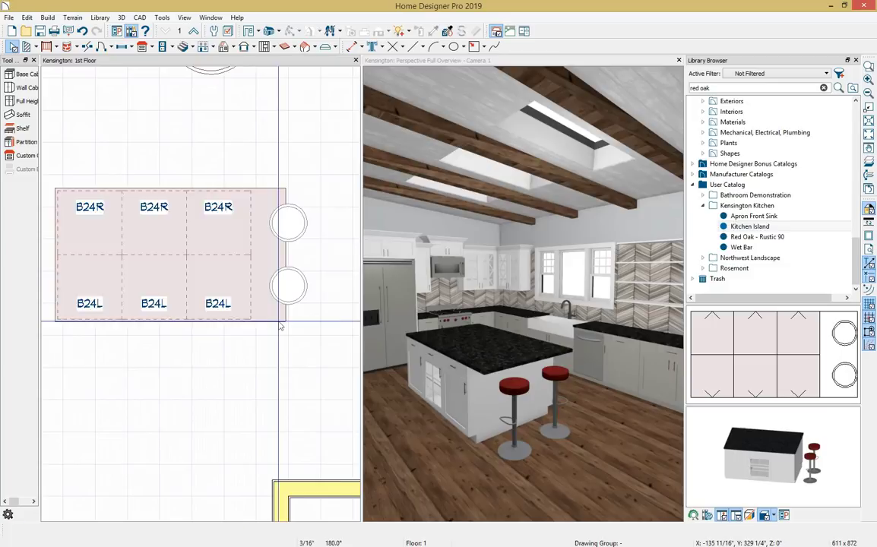
pyautogui.click(281, 323)
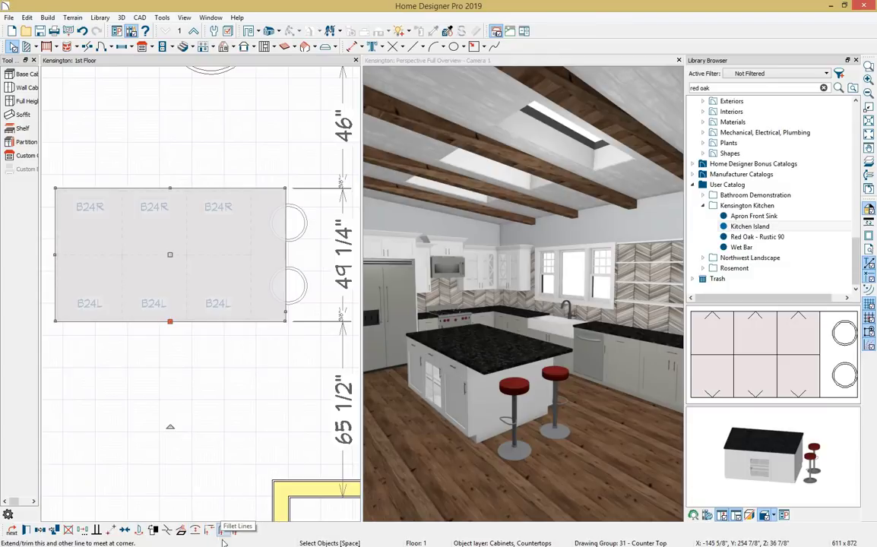
pyautogui.press('Escape')
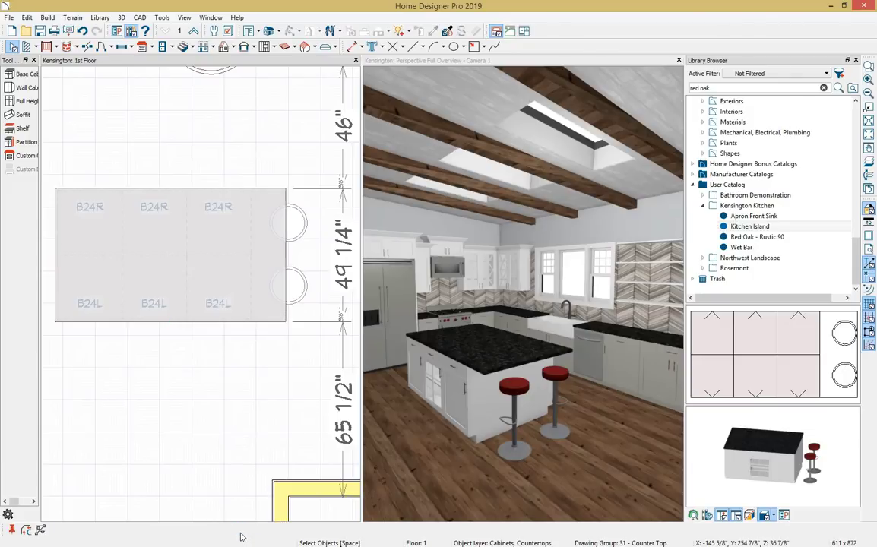
pyautogui.click(26, 531)
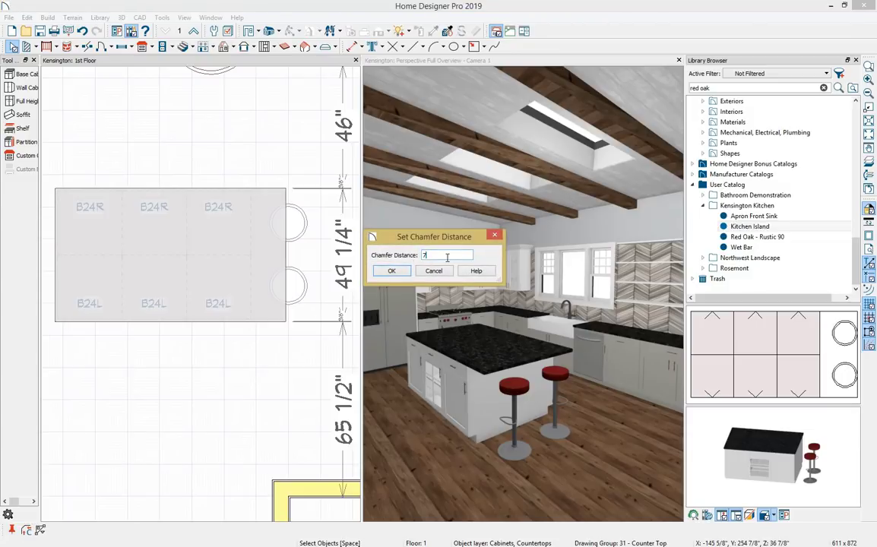
pyautogui.write('7')
pyautogui.click(392, 271)
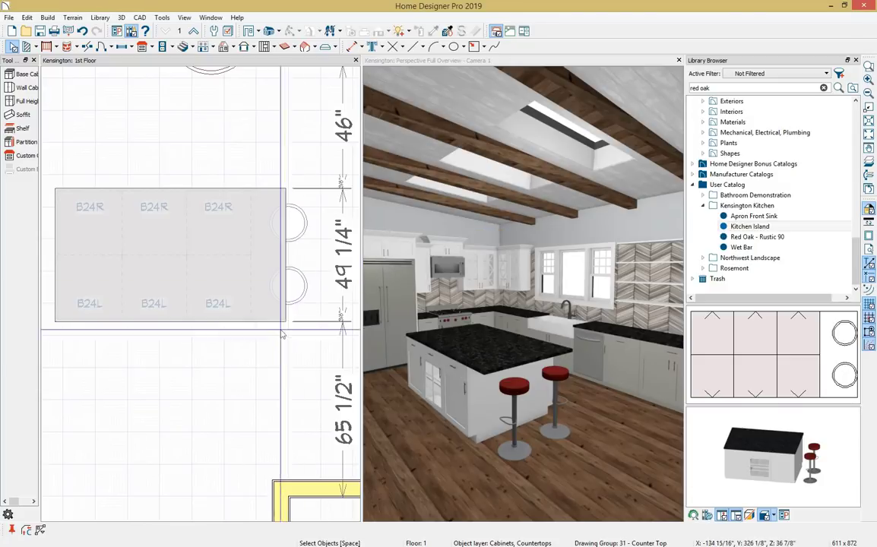
pyautogui.click(255, 320)
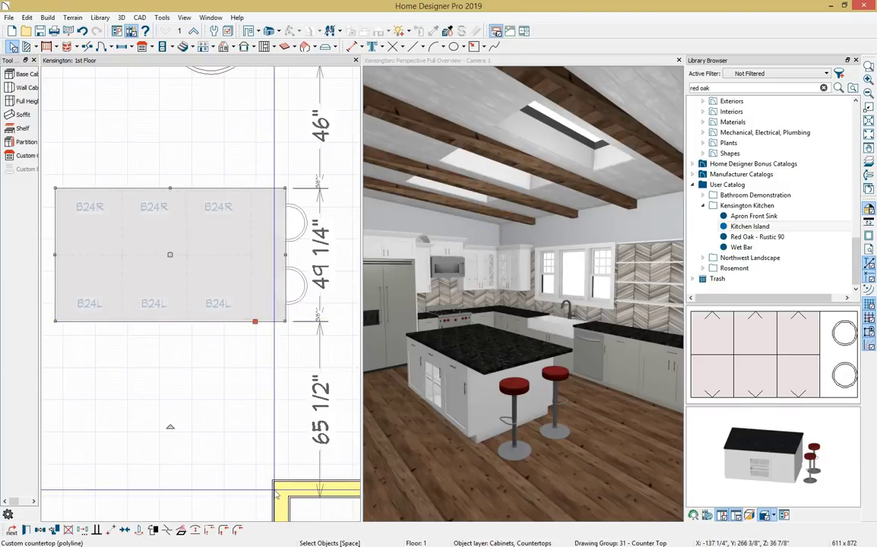
pyautogui.press('Escape')
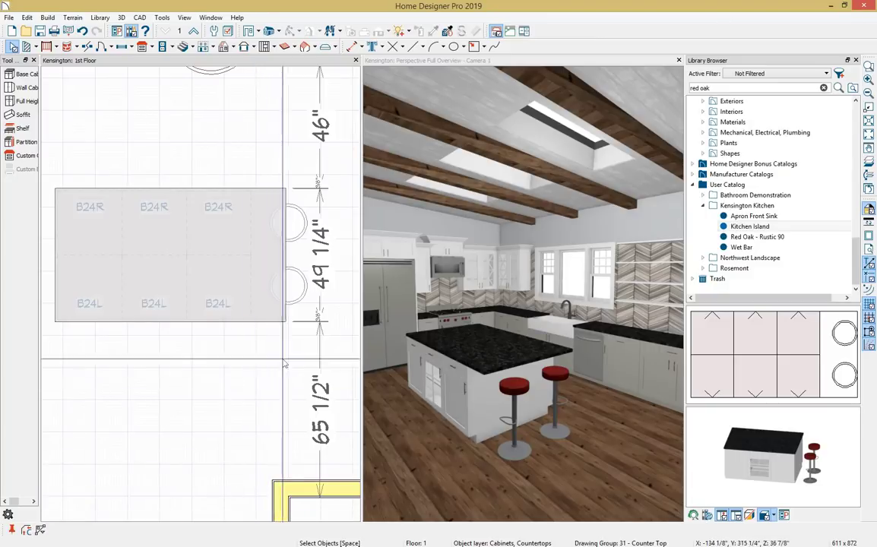
pyautogui.click(285, 295)
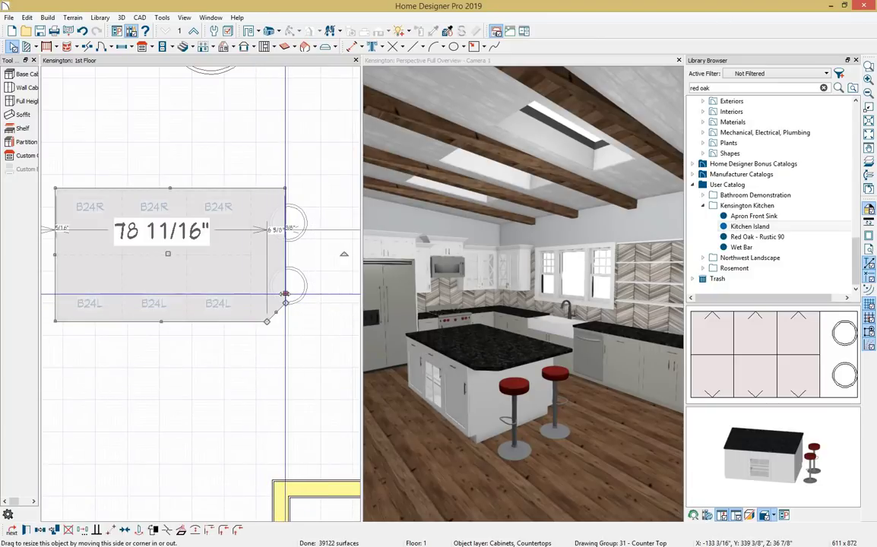
# - Chamfer the countertop's other seating-end corner, nearest the sink wall, with the same distance
pyautogui.click(288, 217)
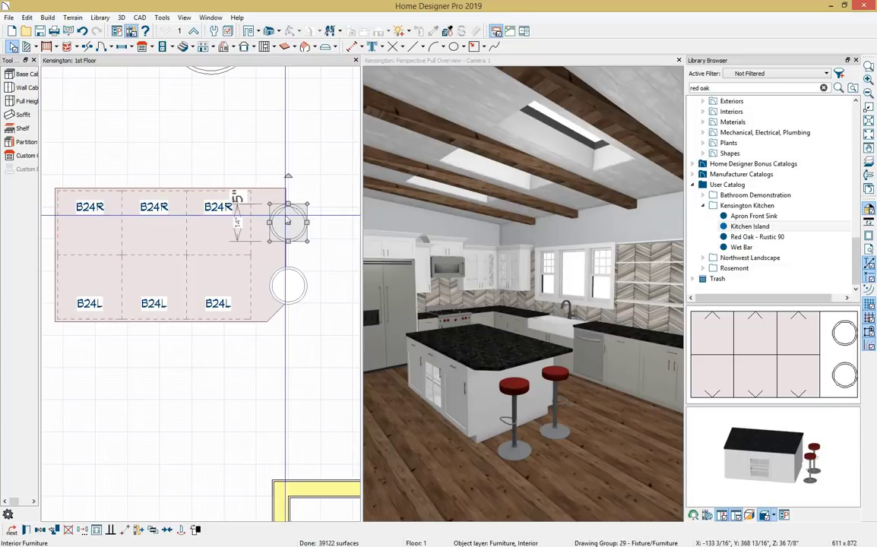
pyautogui.click(288, 217)
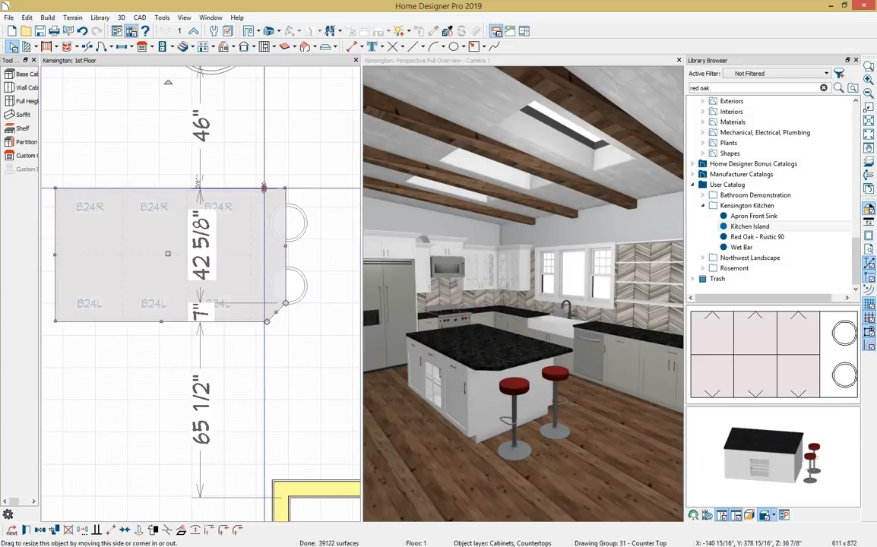
pyautogui.press('Escape')
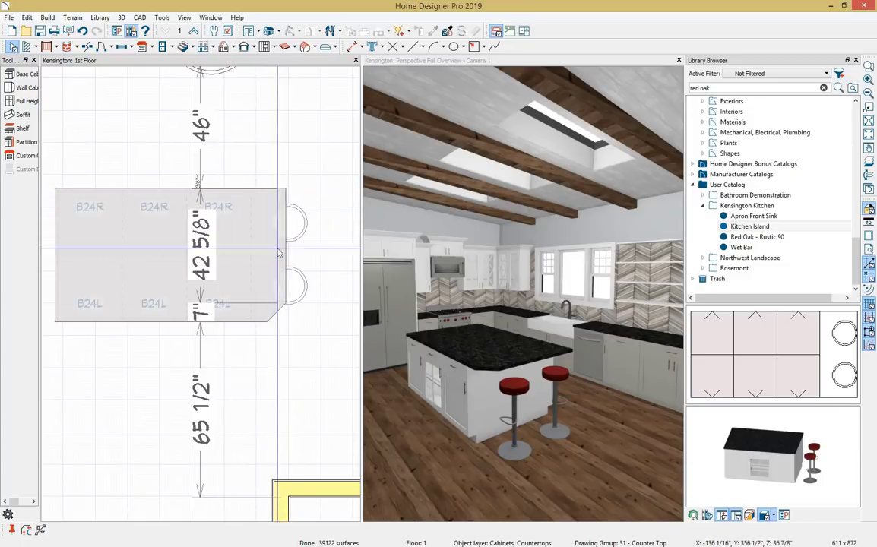
pyautogui.click(305, 213)
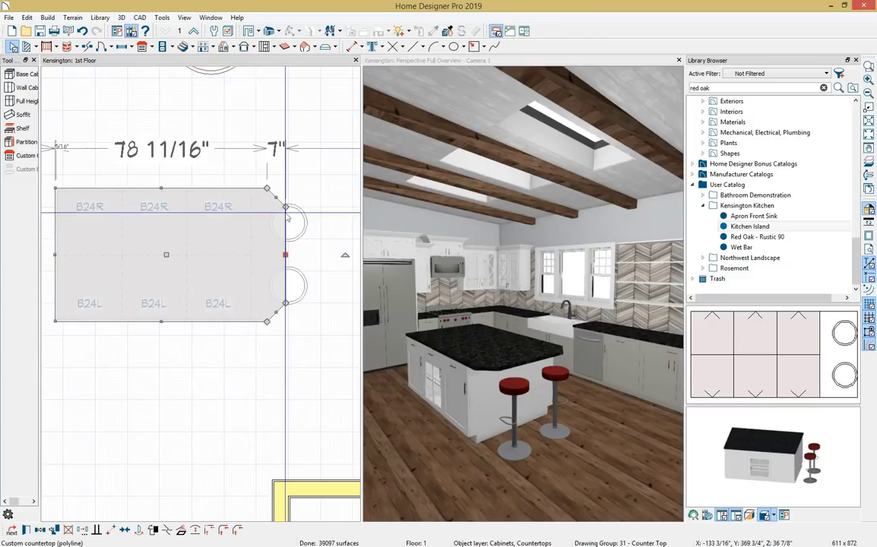
pyautogui.press('Escape')
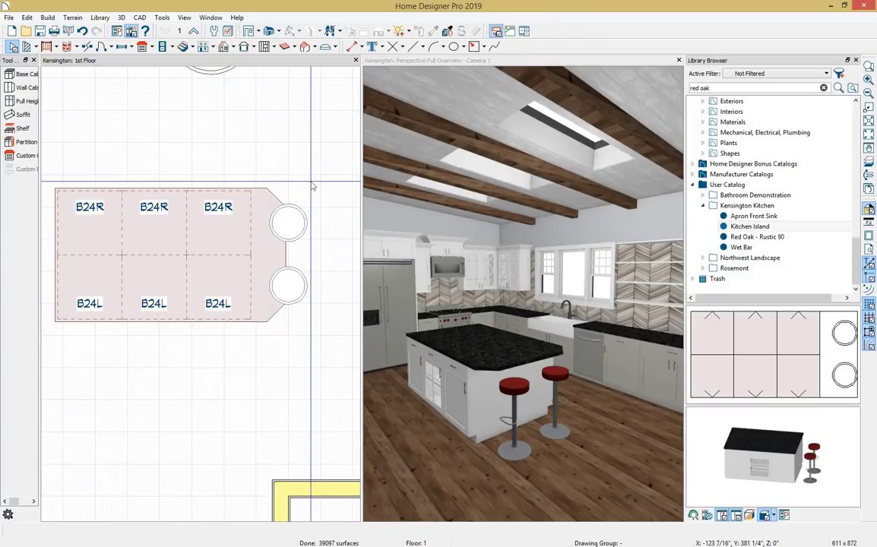
# - Change the island's custom countertop material to Greystoke-Marble from the grey marbles in the material library
pyautogui.doubleClick(283, 216)
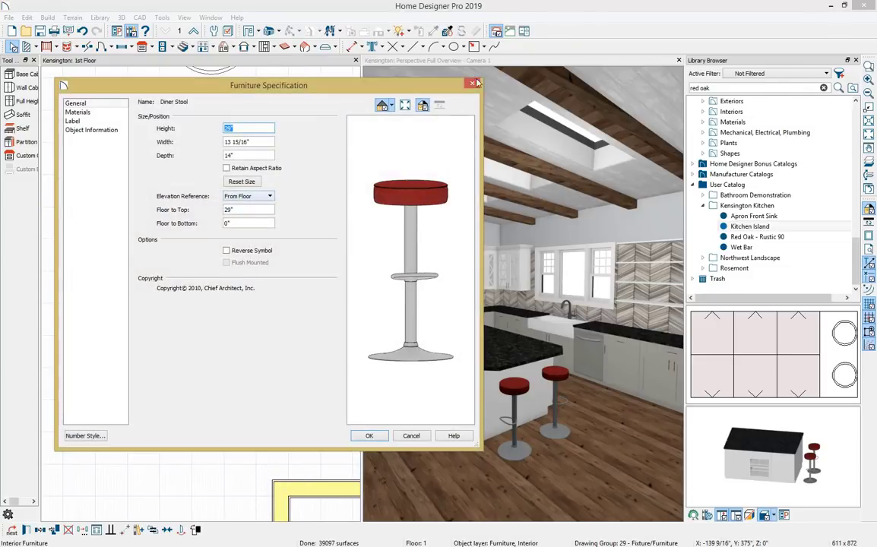
pyautogui.click(473, 85)
pyautogui.click(260, 196)
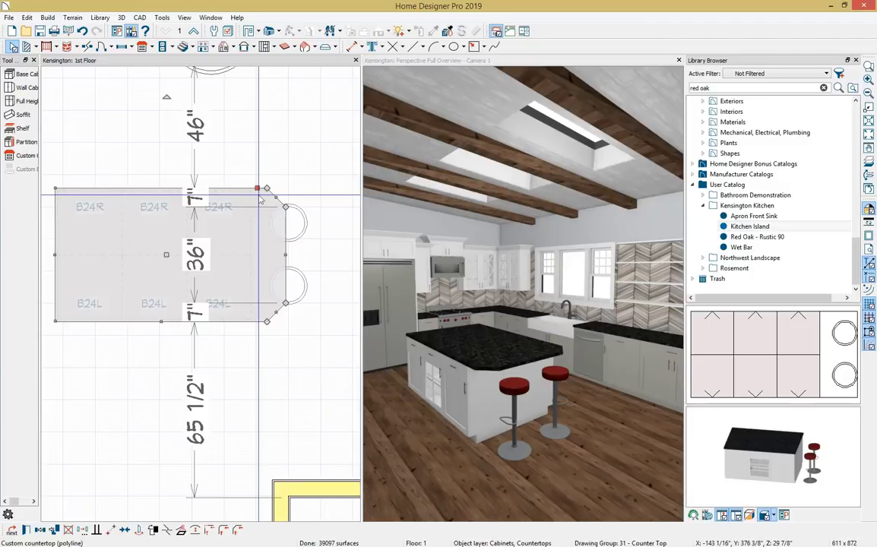
pyautogui.doubleClick(260, 199)
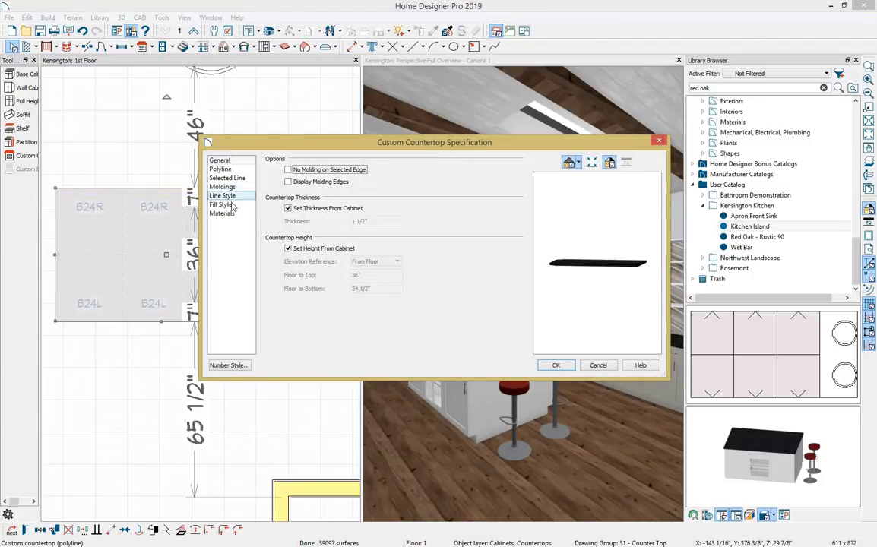
pyautogui.click(231, 215)
pyautogui.click(342, 184)
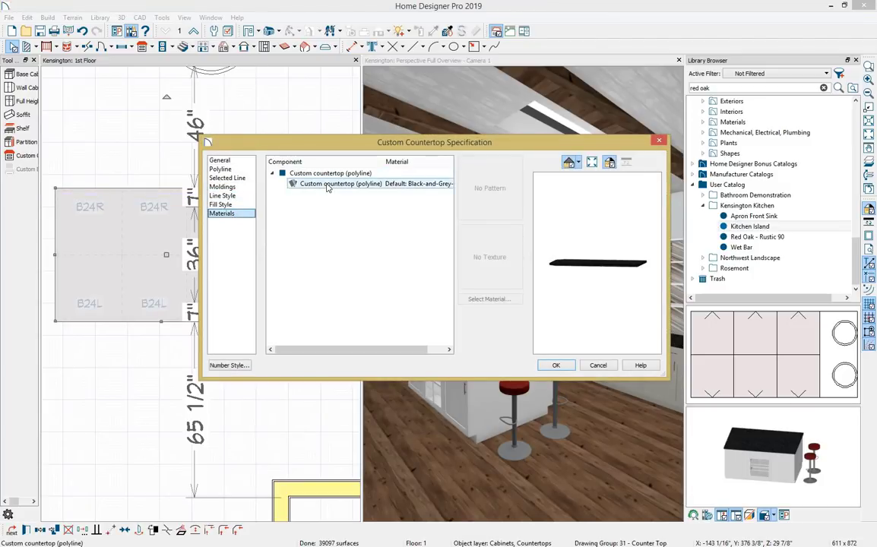
pyautogui.click(481, 301)
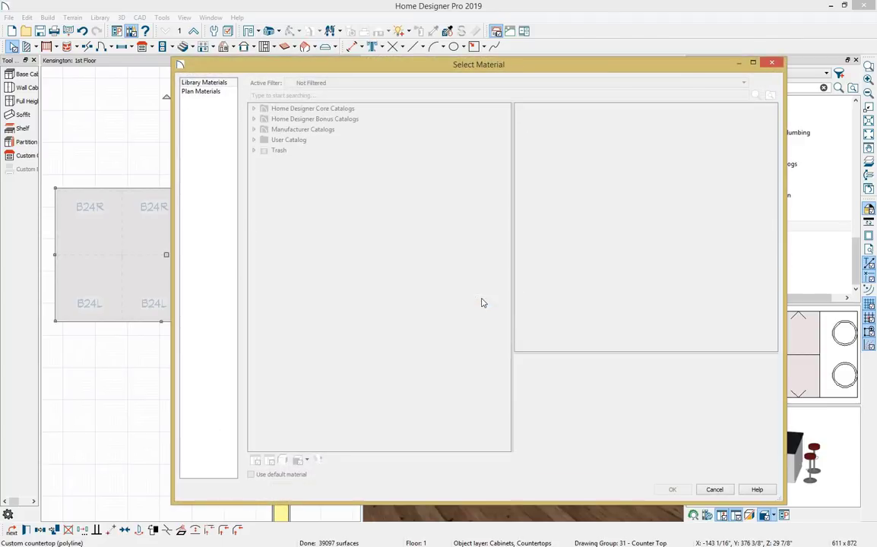
pyautogui.scroll(-3, 427, 327)
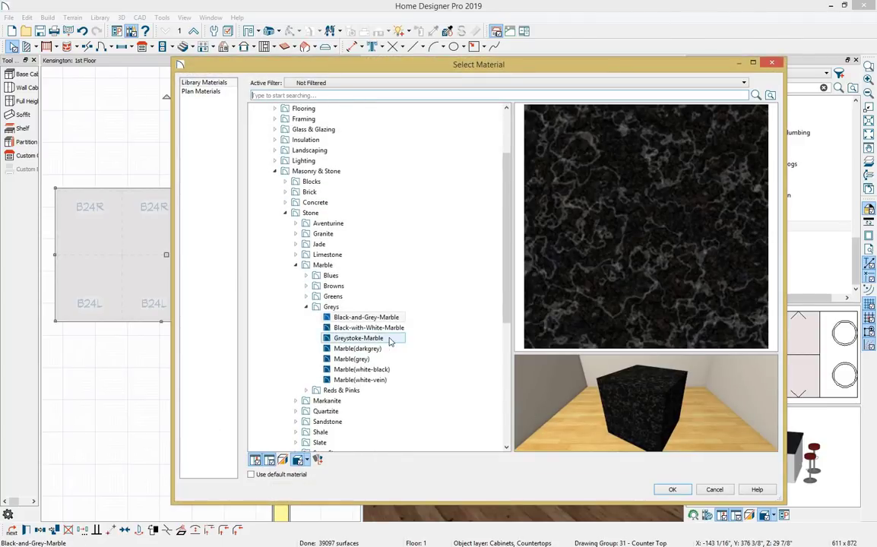
pyautogui.click(390, 342)
pyautogui.click(672, 490)
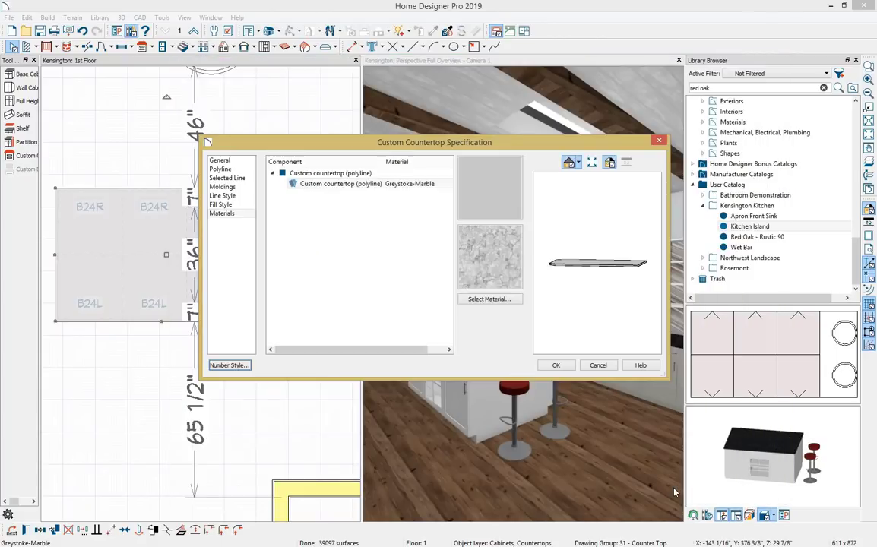
pyautogui.click(555, 366)
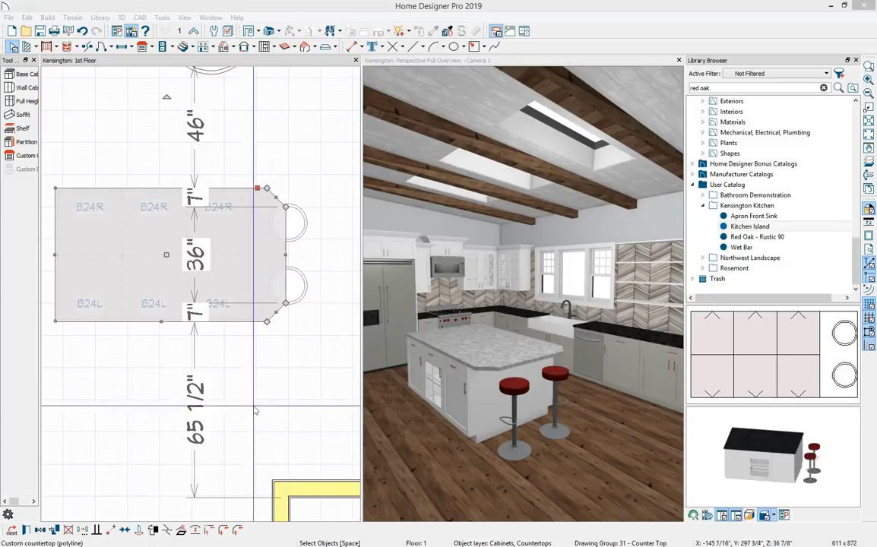
# - Place the Wet Bar block from the Kensington Kitchen user catalog in the wall alcove opposite the sink wall
pyautogui.scroll(-2, 260, 399)
pyautogui.moveTo(261, 400); pyautogui.dragTo(310, 289, button='middle')
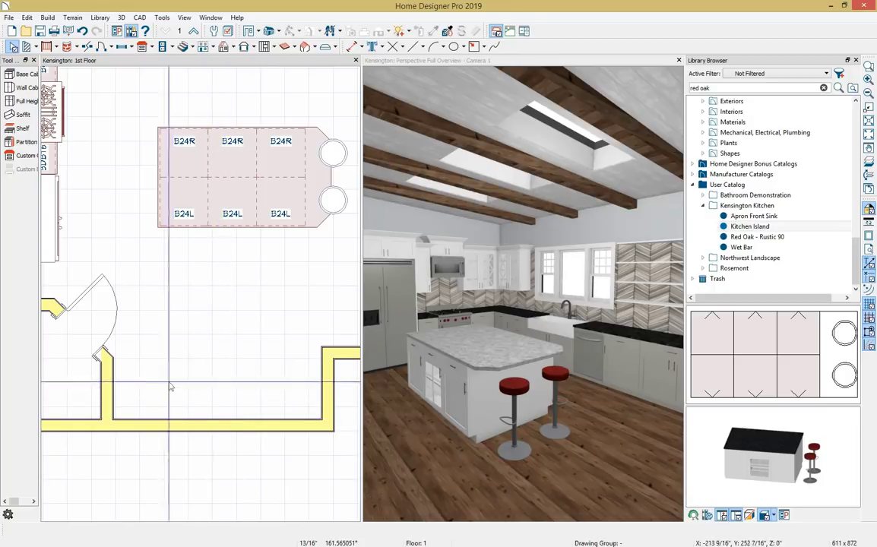
pyautogui.click(741, 247)
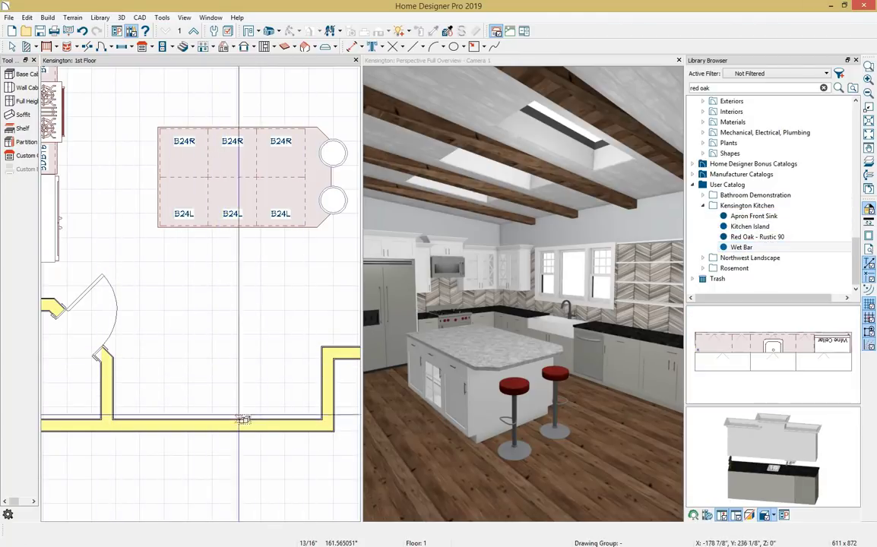
pyautogui.click(220, 394)
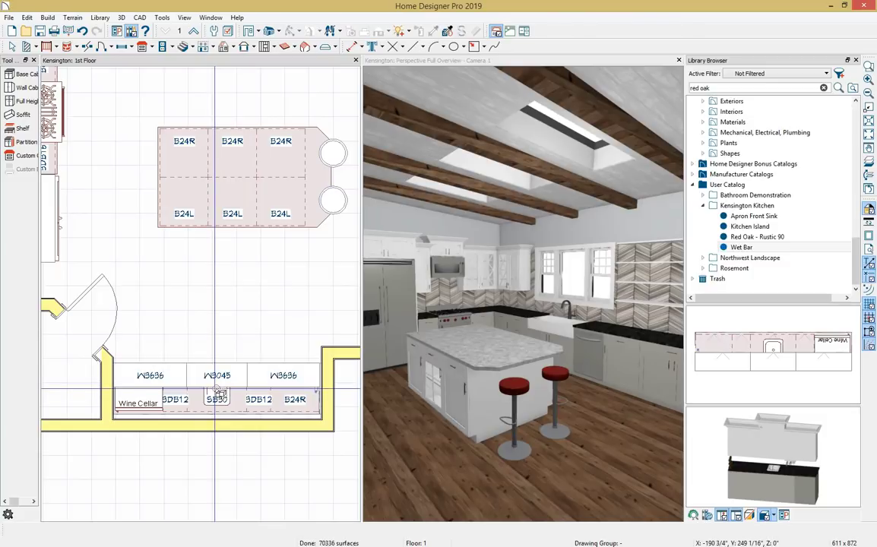
pyautogui.press('Escape')
# - Rotate the wet bar block 180 degrees to face the island and move it against the alcove's back wall
pyautogui.click(217, 393)
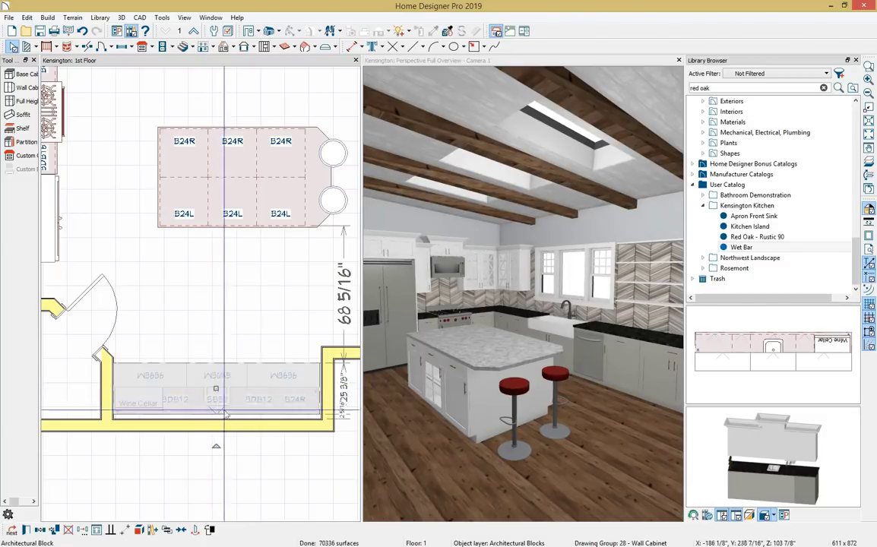
pyautogui.moveTo(214, 448); pyautogui.dragTo(221, 298)
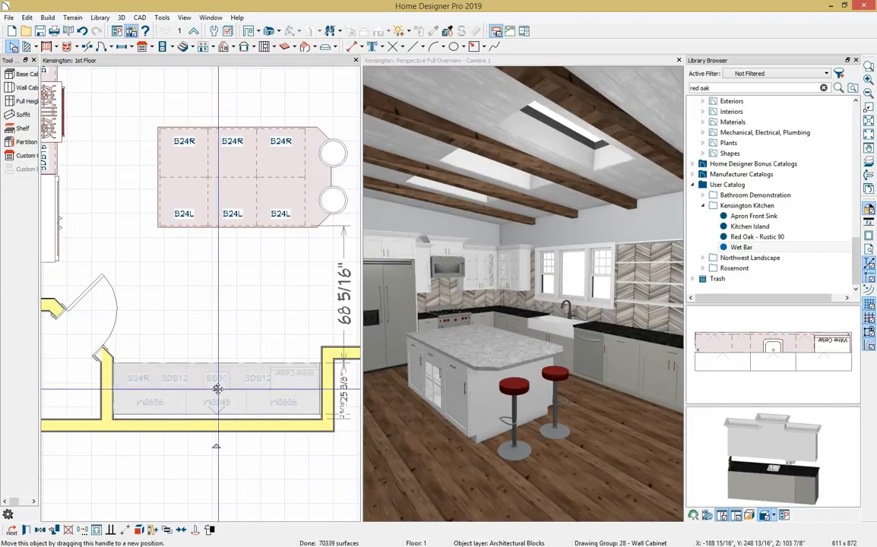
pyautogui.moveTo(218, 389); pyautogui.dragTo(218, 390)
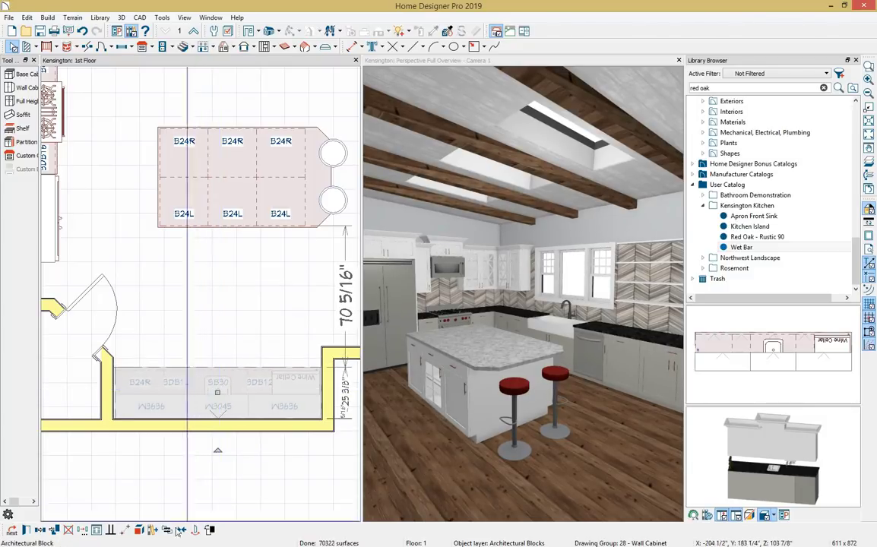
# - Explode the wet bar block and orbit the perspective camera until the wet bar is in view behind the island
pyautogui.click(139, 531)
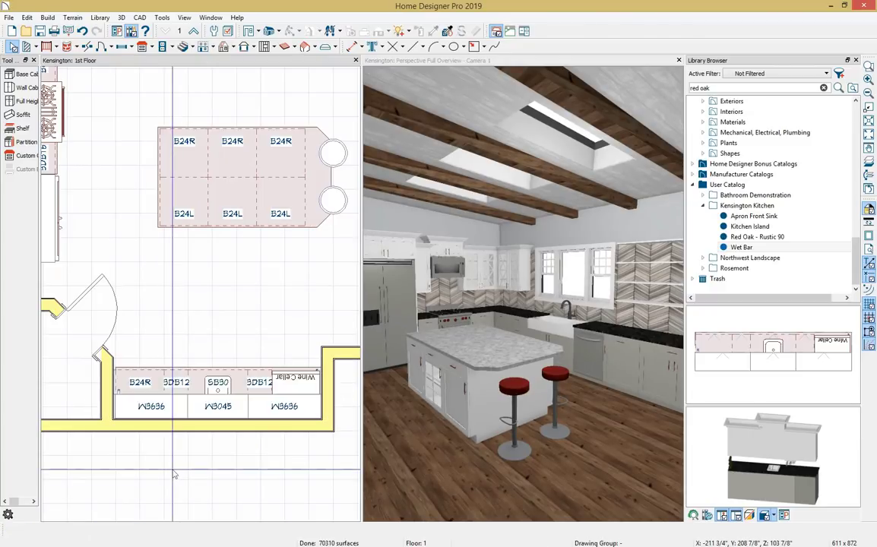
pyautogui.click(491, 400)
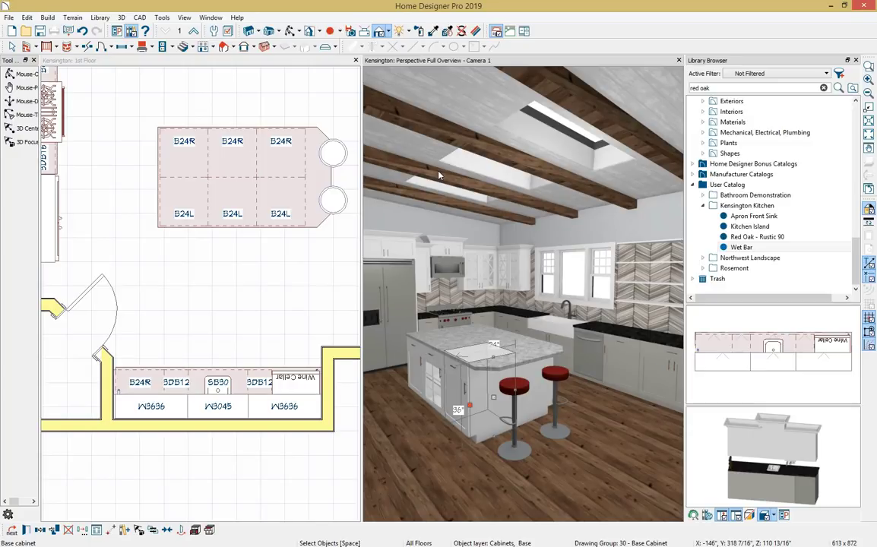
pyautogui.hotkey('alt', 'o')
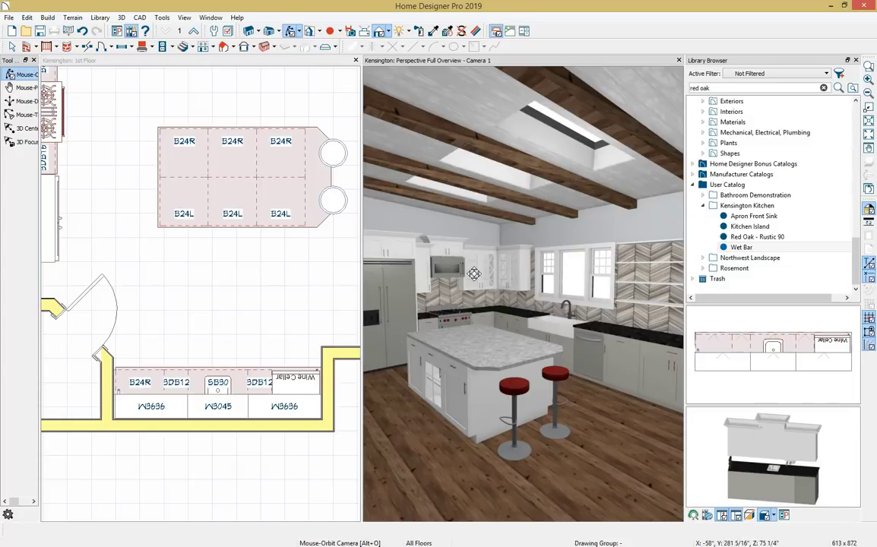
pyautogui.moveTo(423, 266); pyautogui.dragTo(288, 288)
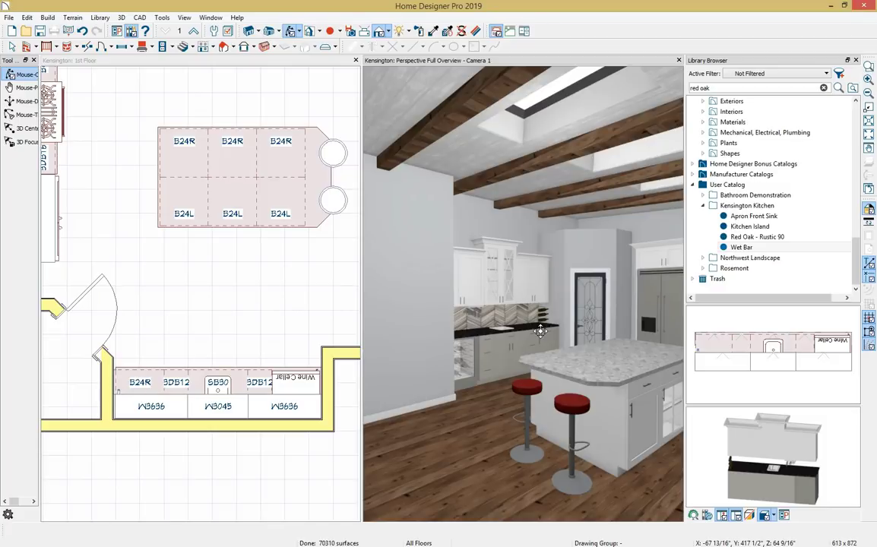
# - Turn on the display of the "Roofs, Openings" and "Cabinets, Soffits" layers in the floor plan
pyautogui.moveTo(493, 348); pyautogui.dragTo(517, 327)
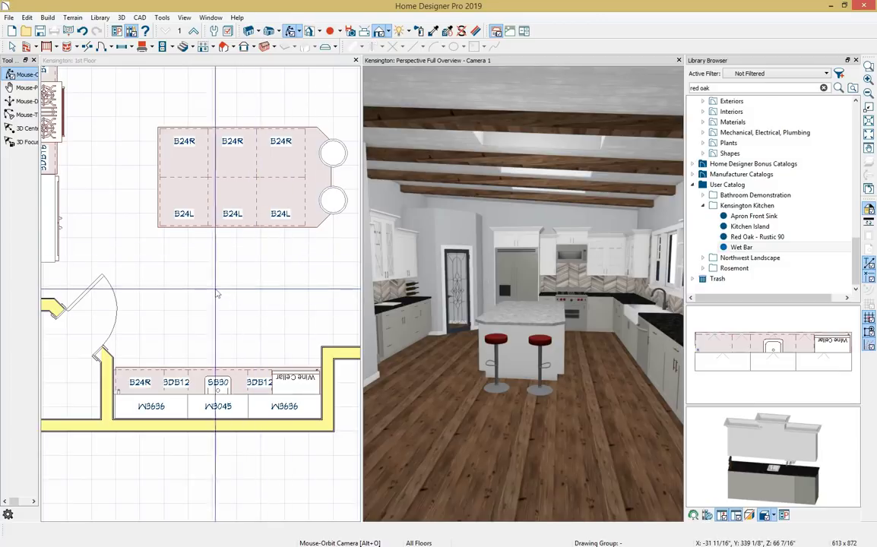
pyautogui.click(209, 262)
pyautogui.scroll(-2, 212, 267)
pyautogui.scroll(-3, 199, 283)
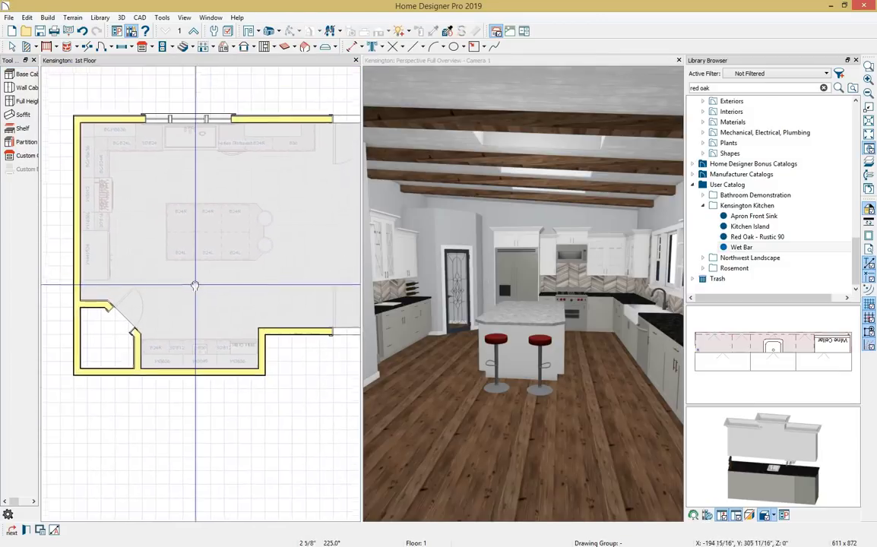
pyautogui.click(162, 18)
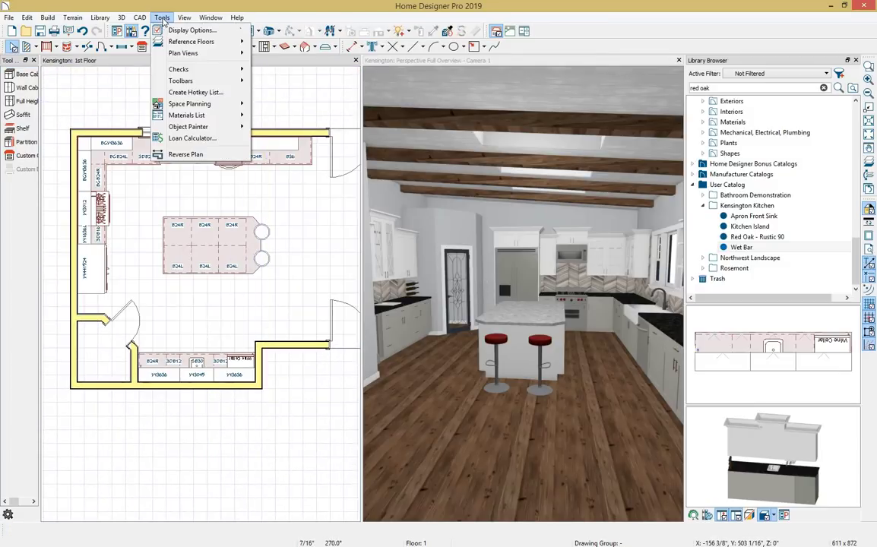
pyautogui.click(171, 32)
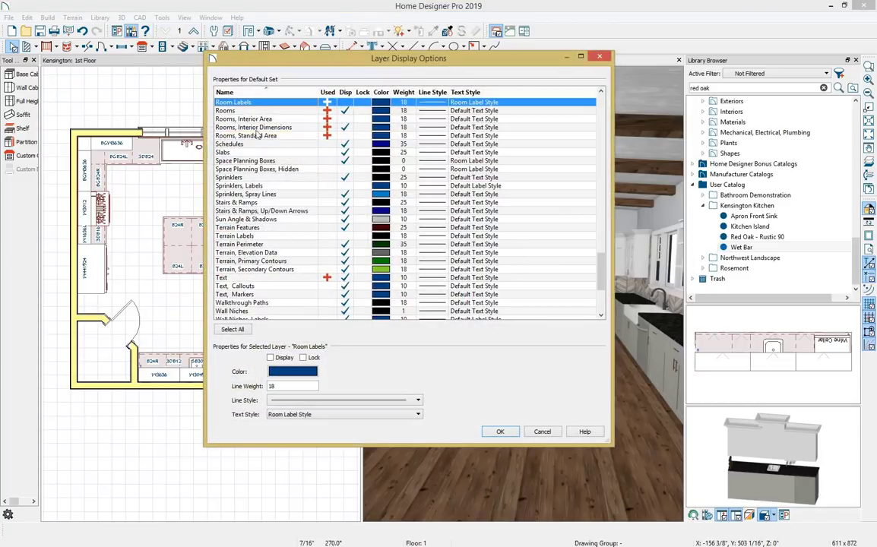
pyautogui.scroll(3, 286, 186)
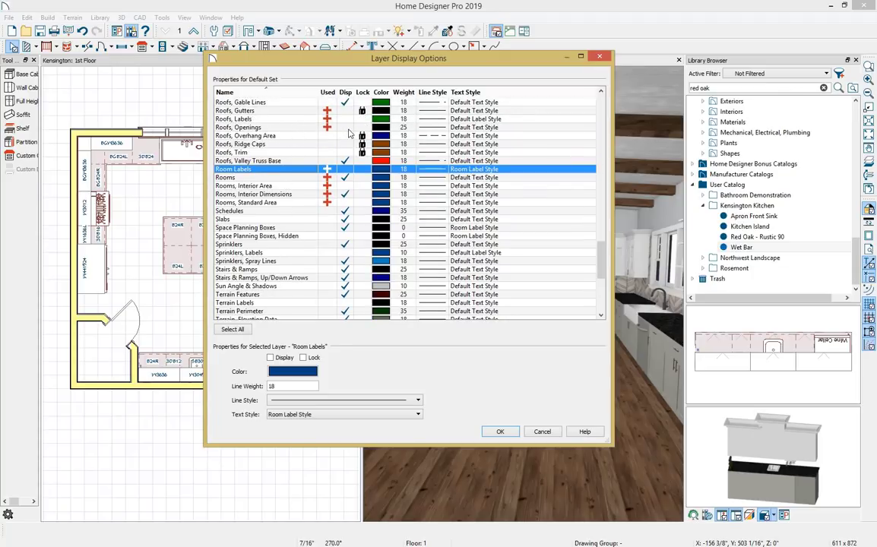
pyautogui.click(347, 128)
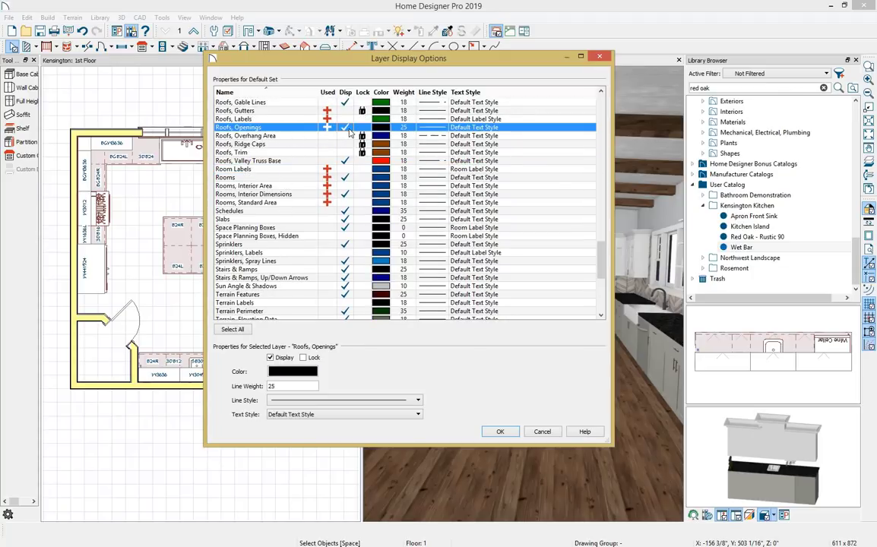
pyautogui.press('Home')
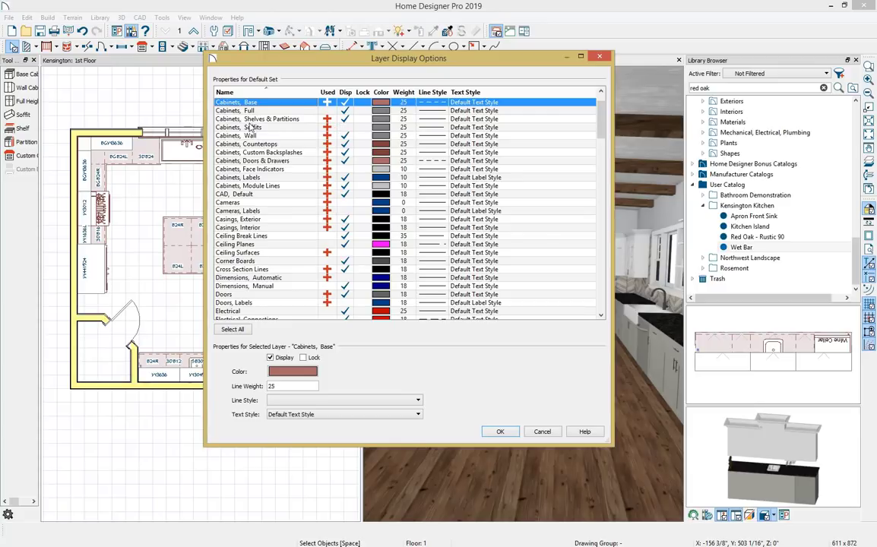
pyautogui.click(346, 128)
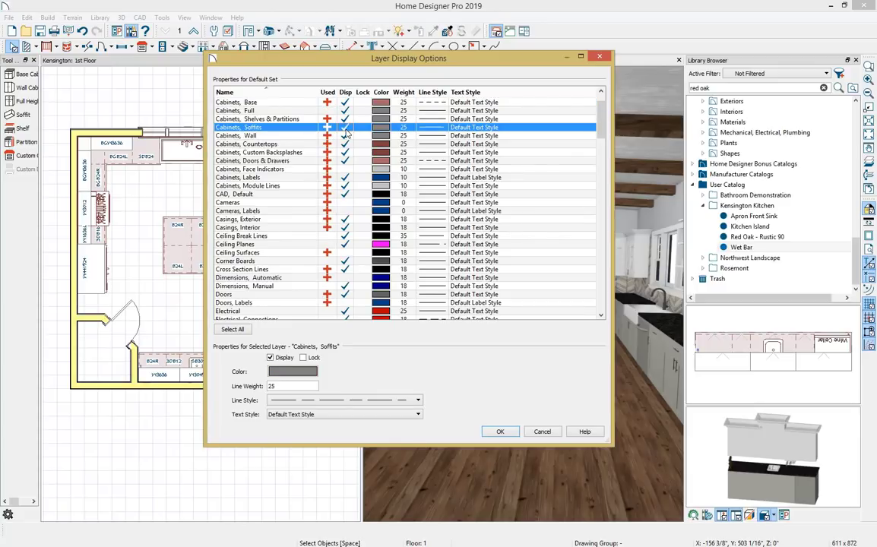
pyautogui.click(498, 432)
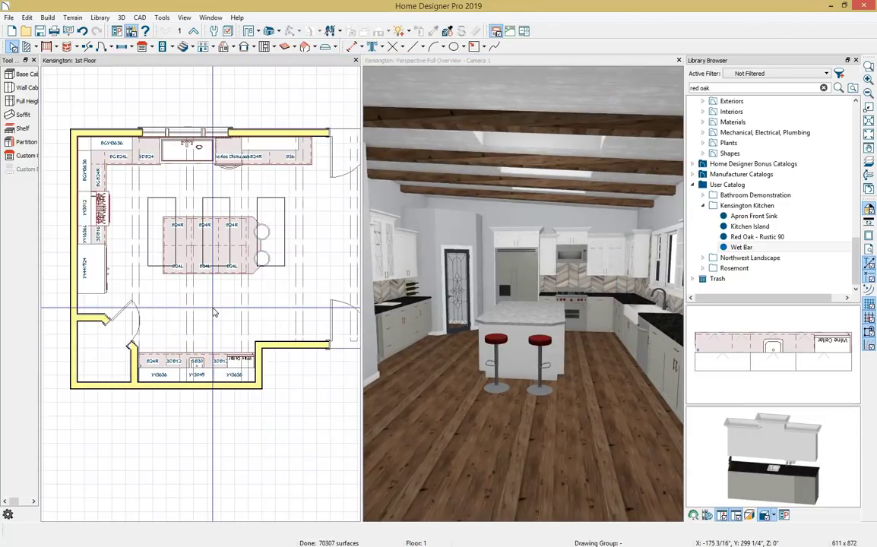
# - Place a ceiling light in the floor plan between the range and the sink-wall corner cabinets
pyautogui.click(162, 48)
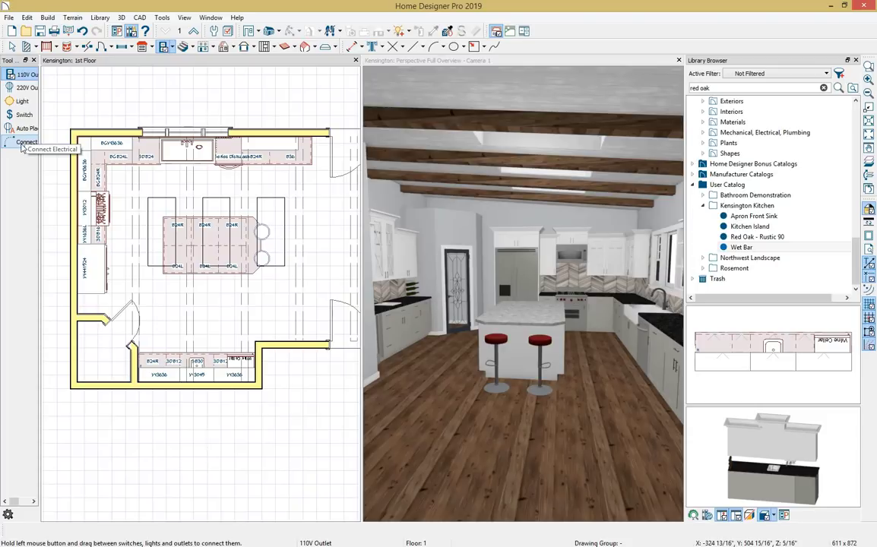
pyautogui.click(21, 102)
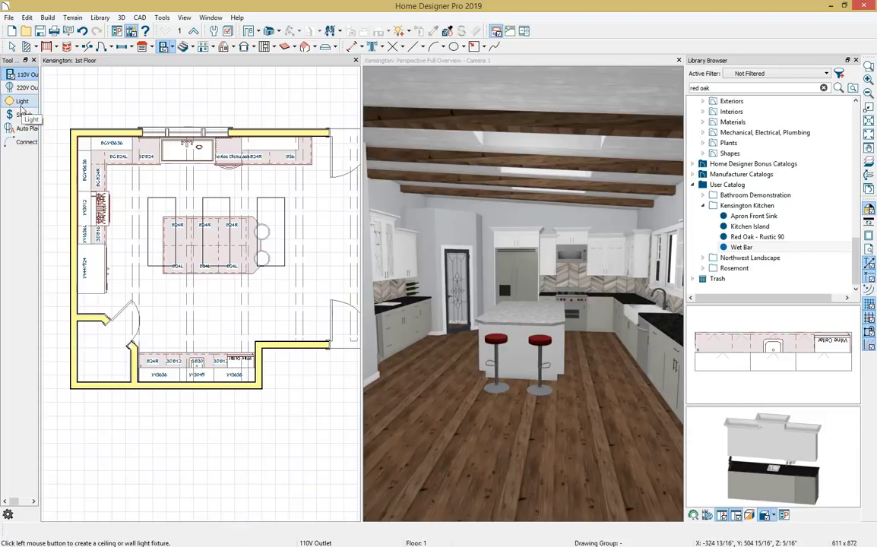
pyautogui.click(120, 185)
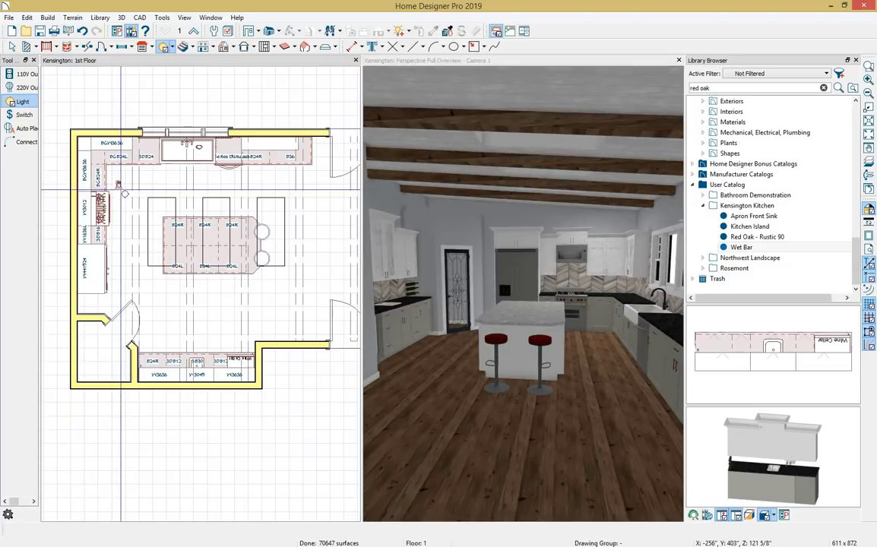
pyautogui.press('space')
# - Replicate the ceiling light with 3 copies spaced 48 inches apart in the X direction
pyautogui.scroll(4, 120, 185)
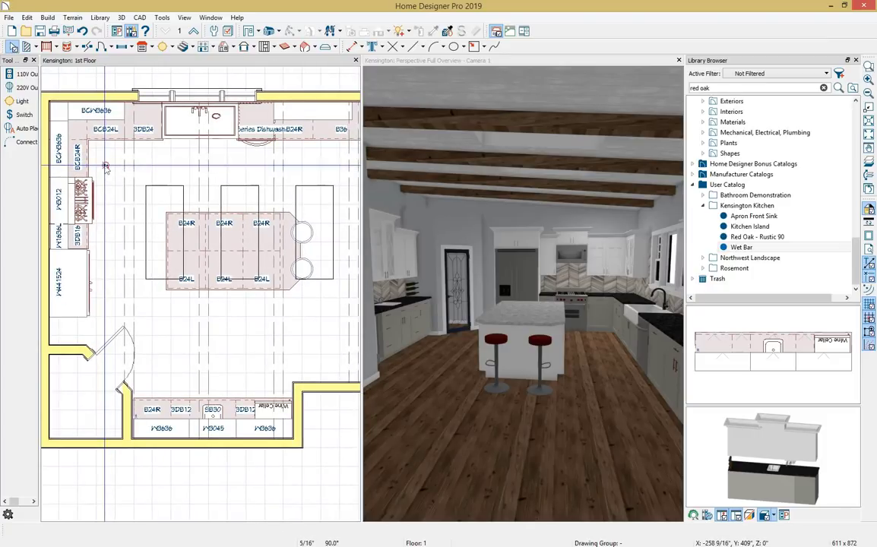
pyautogui.click(105, 166)
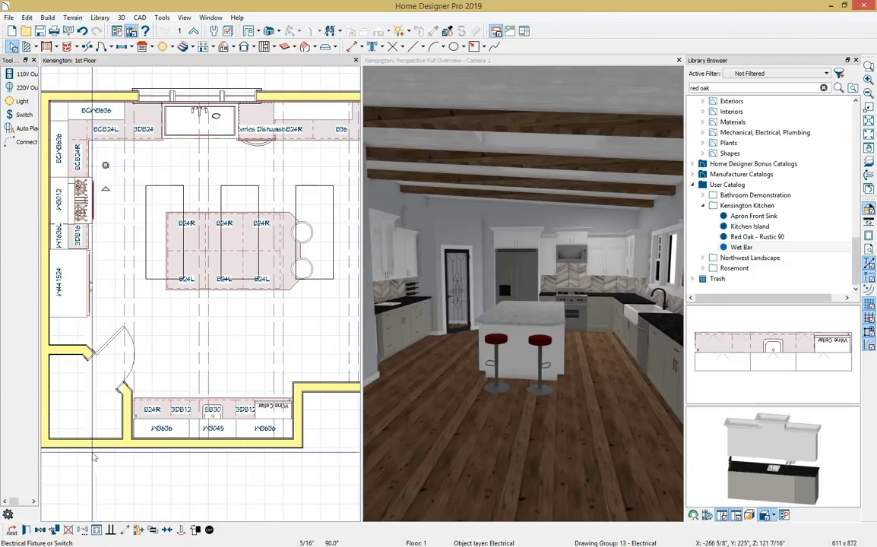
pyautogui.click(84, 531)
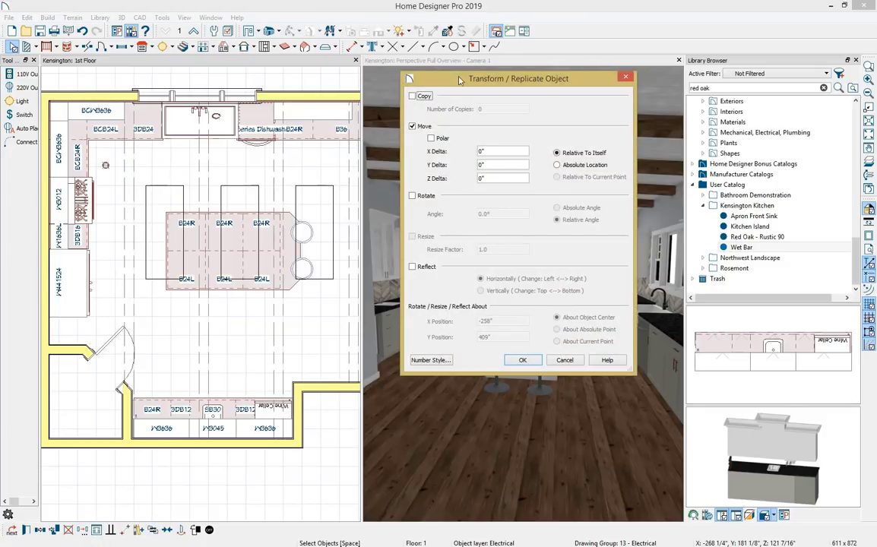
pyautogui.click(413, 97)
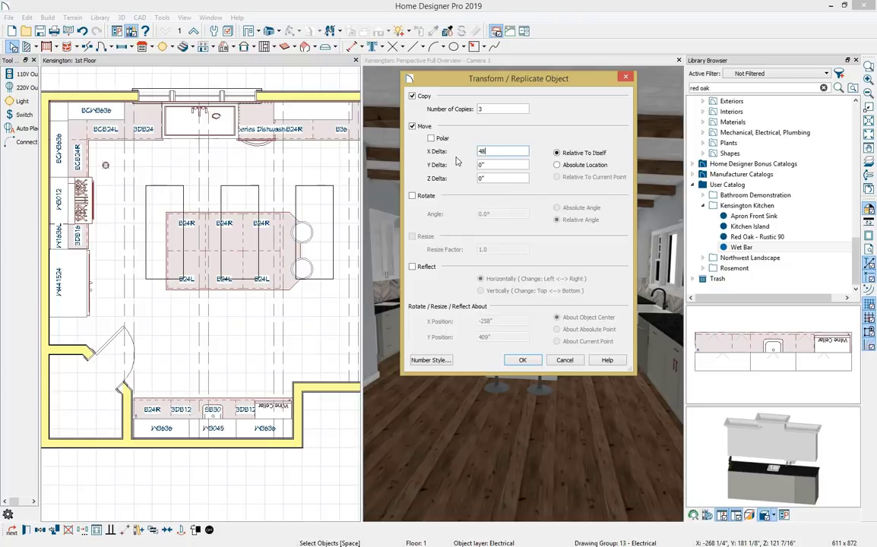
pyautogui.click(523, 359)
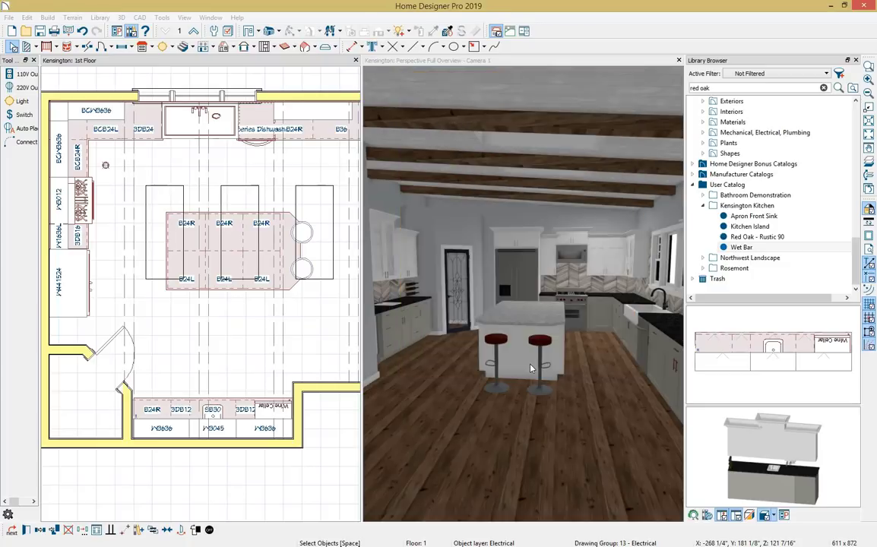
# - Select the whole row of four ceiling lights and replicate it with 3 copies at a Y delta of -48 inches
pyautogui.scroll(-2, 245, 310)
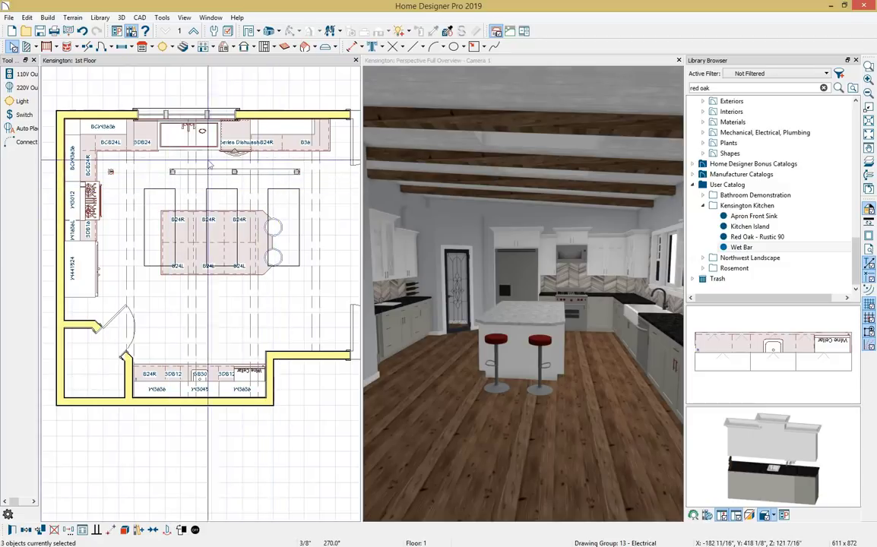
pyautogui.keyDown('shift'); pyautogui.click(111, 172); pyautogui.keyUp('shift')
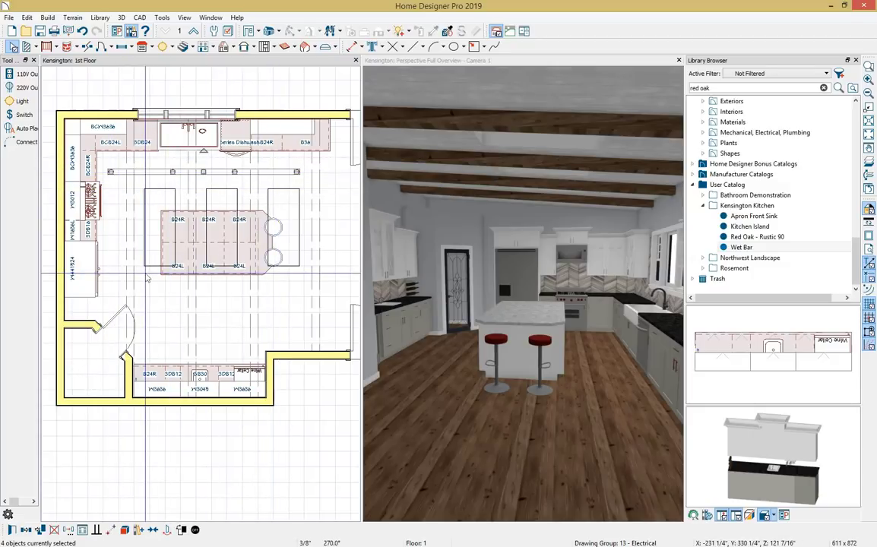
pyautogui.click(68, 531)
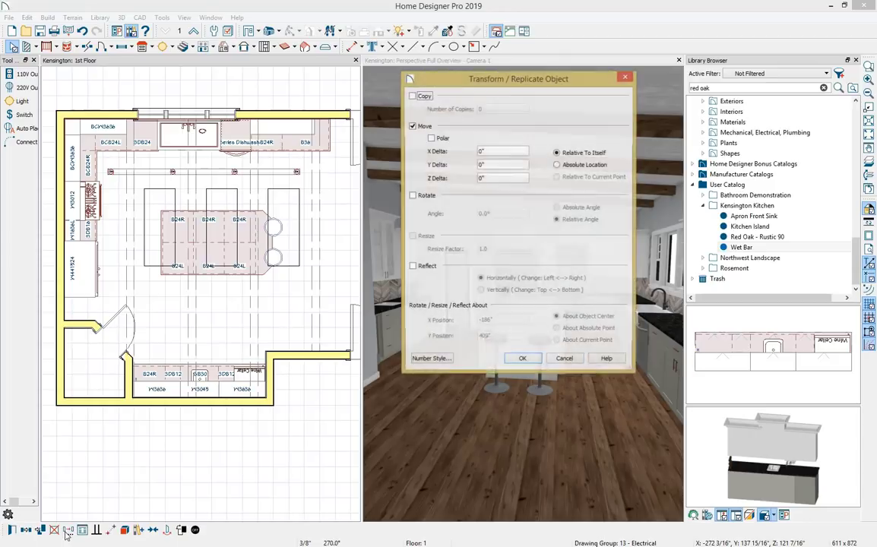
pyautogui.click(420, 98)
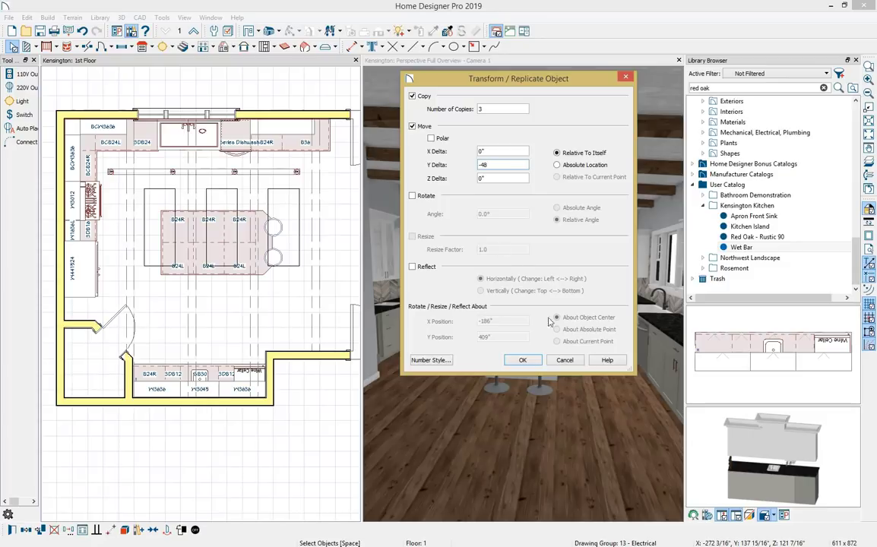
pyautogui.click(524, 361)
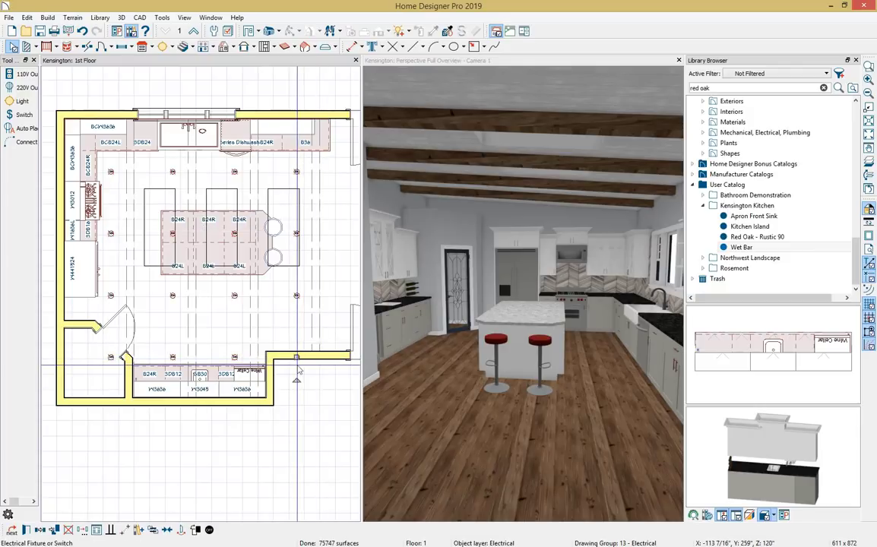
# - Delete the light on the wall beside the wet bar alcove and move the one by the angled door into the small corner room
pyautogui.press('Delete')
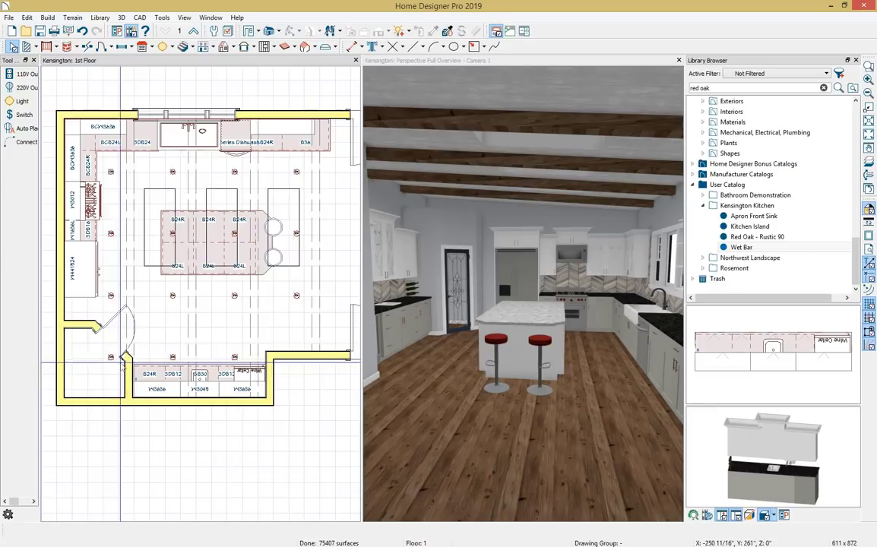
pyautogui.moveTo(110, 357); pyautogui.dragTo(89, 371)
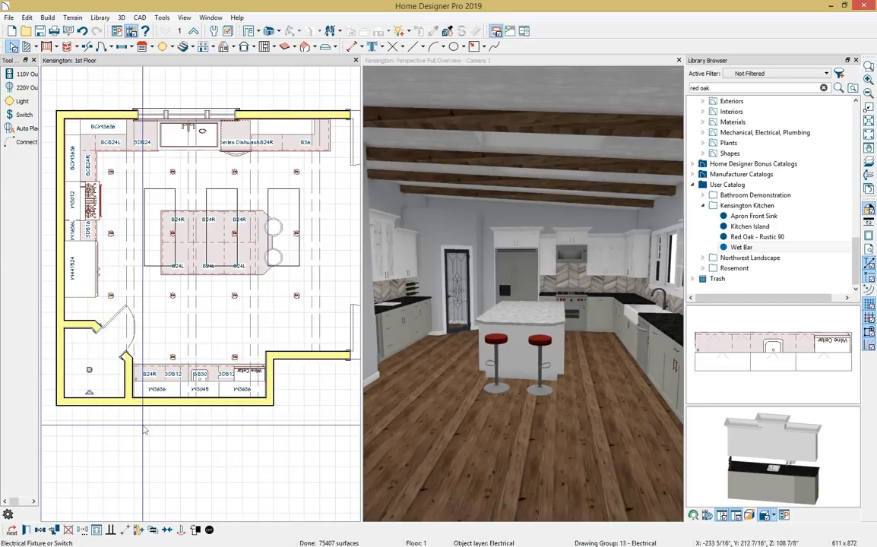
# - Delete the two ceiling lights located directly above the kitchen island
pyautogui.scroll(1, 276, 311)
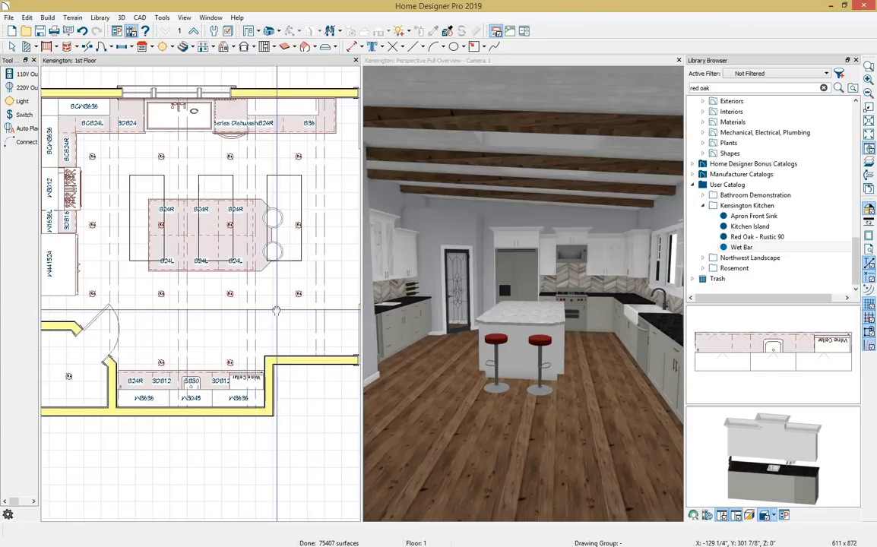
pyautogui.click(166, 237)
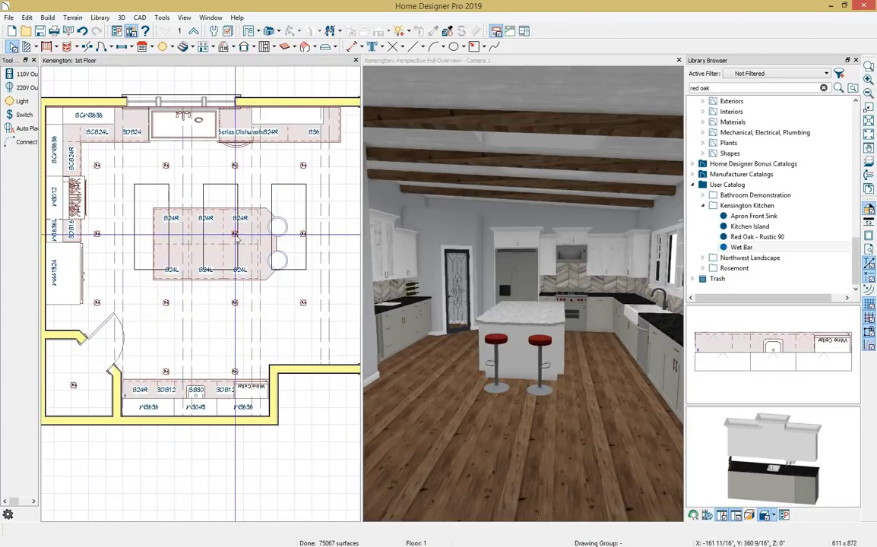
pyautogui.press('Delete')
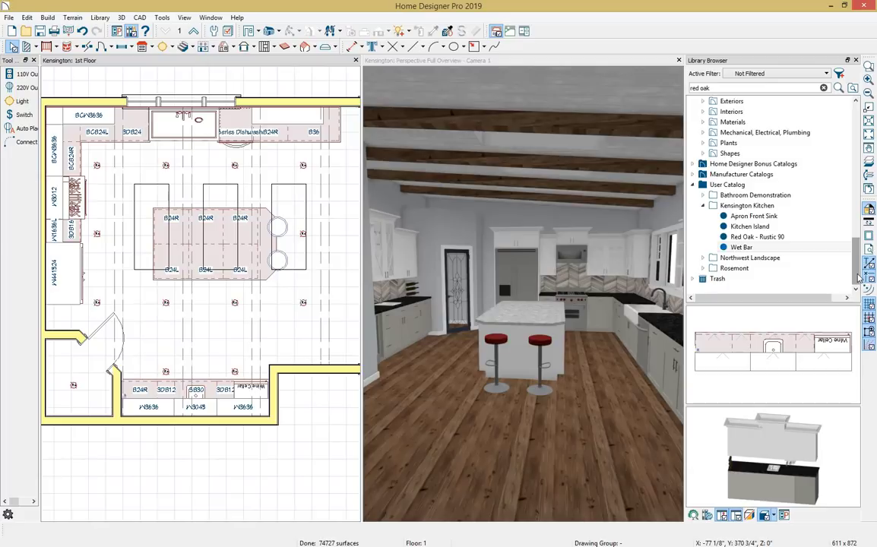
# - Open the Pendants category under Architectural Lighting in the Home Designer Core Catalogs of the library
pyautogui.scroll(10, 844, 197)
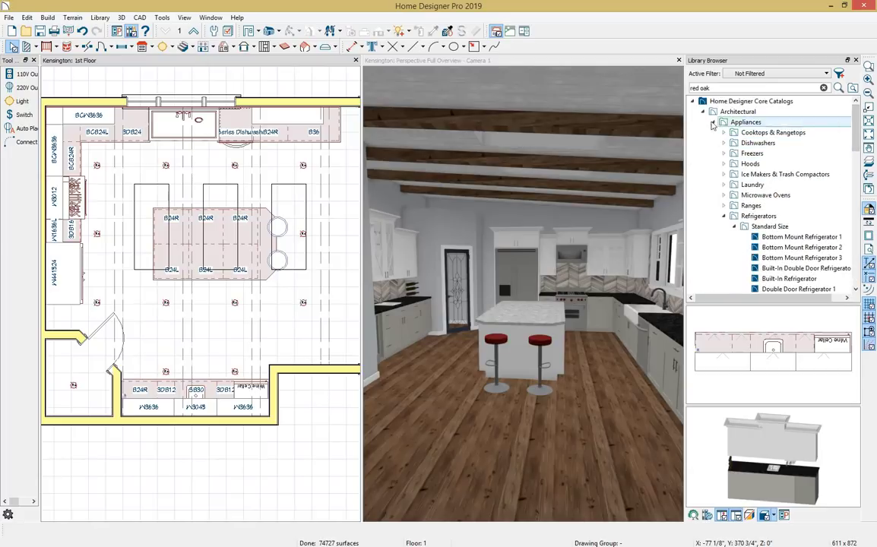
pyautogui.click(724, 216)
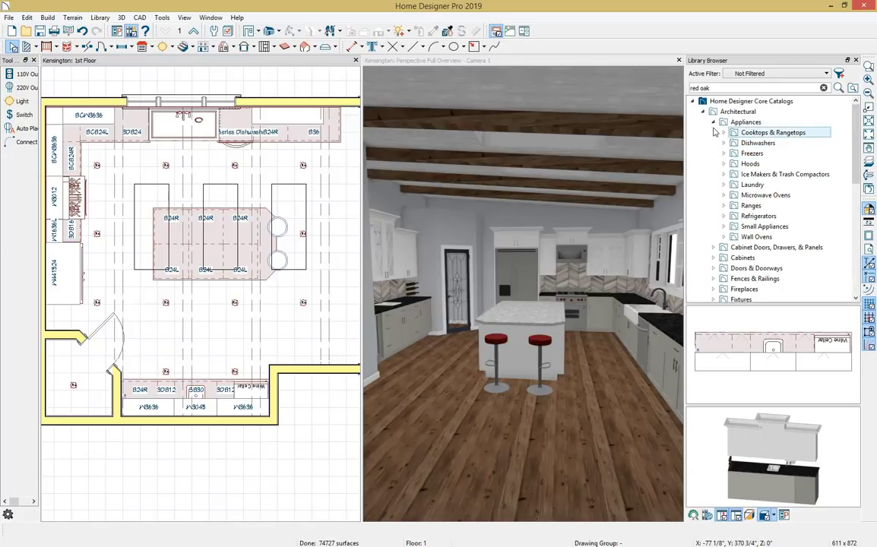
pyautogui.click(714, 123)
pyautogui.click(713, 206)
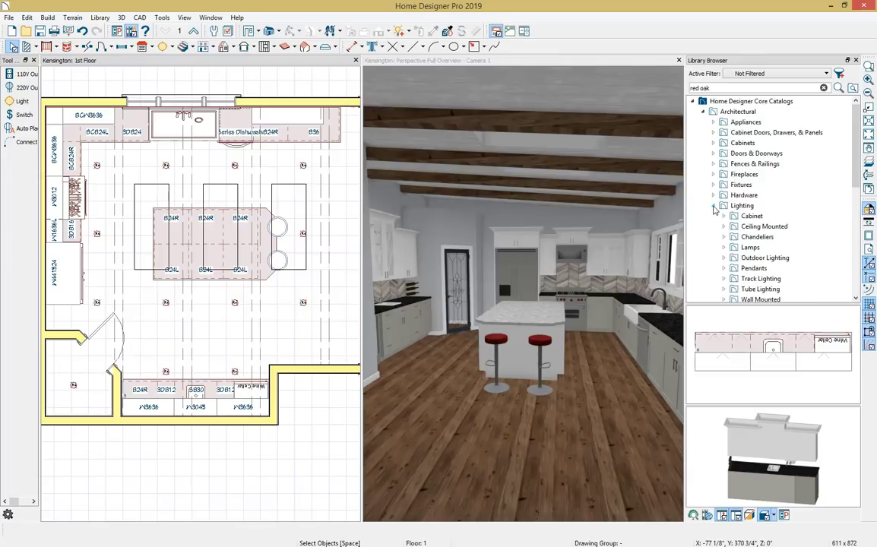
pyautogui.scroll(-1, 715, 213)
pyautogui.click(723, 237)
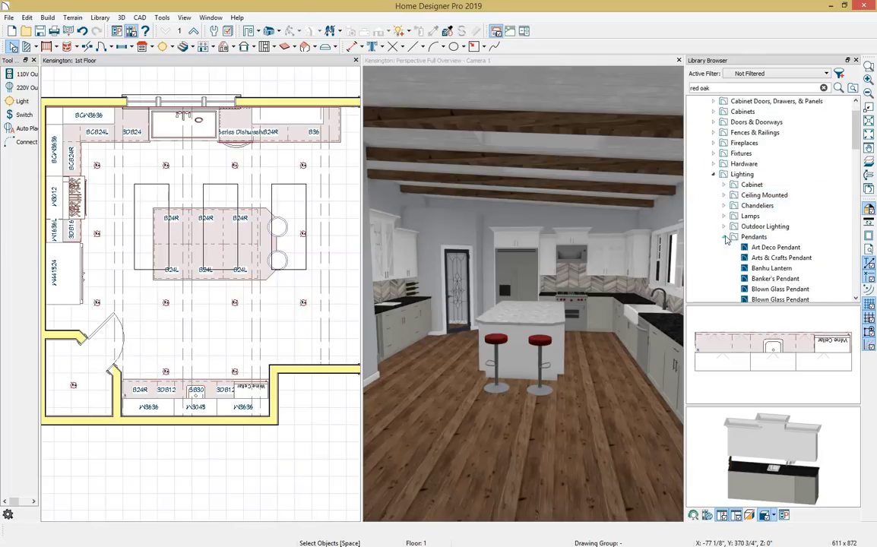
# - Place a Warehouse Pendant over the centerline of the kitchen island, at the end opposite the bar stools
pyautogui.scroll(-2, 726, 241)
pyautogui.scroll(-9, 726, 241)
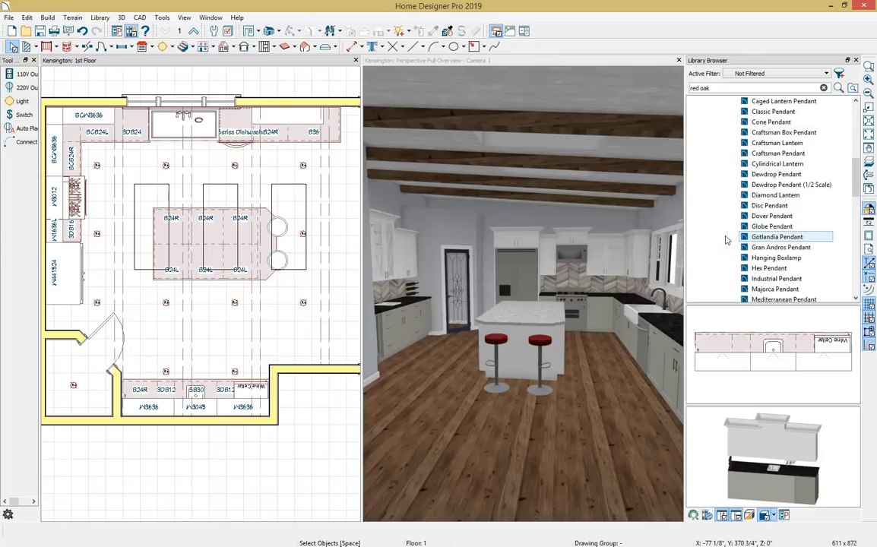
pyautogui.scroll(-4, 726, 241)
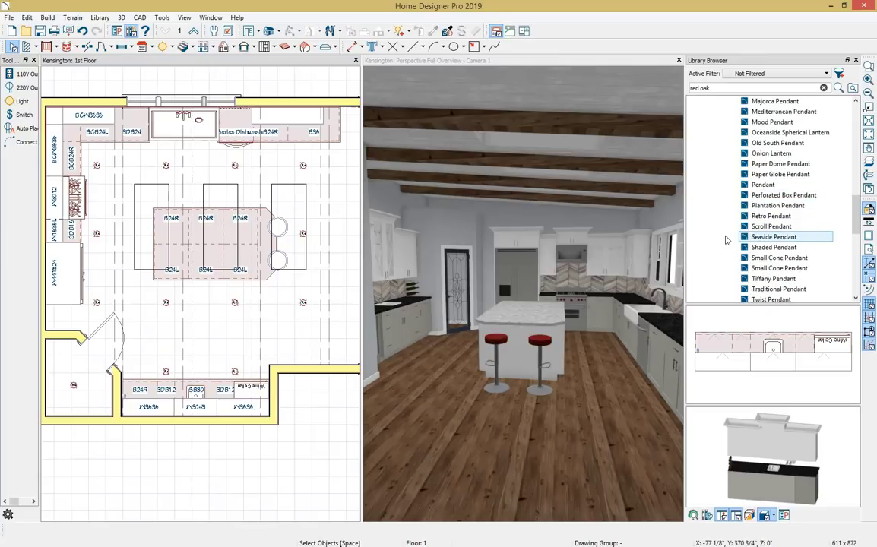
pyautogui.scroll(-1, 726, 241)
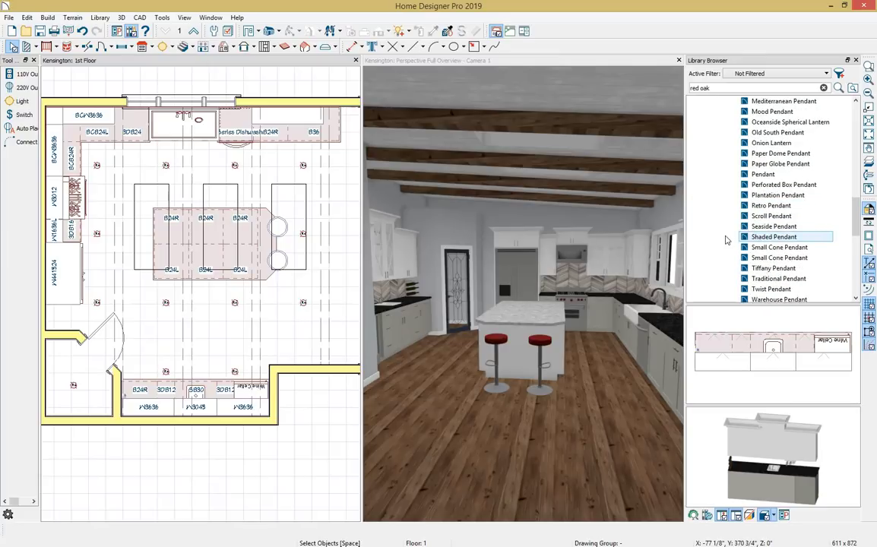
pyautogui.scroll(-1, 726, 241)
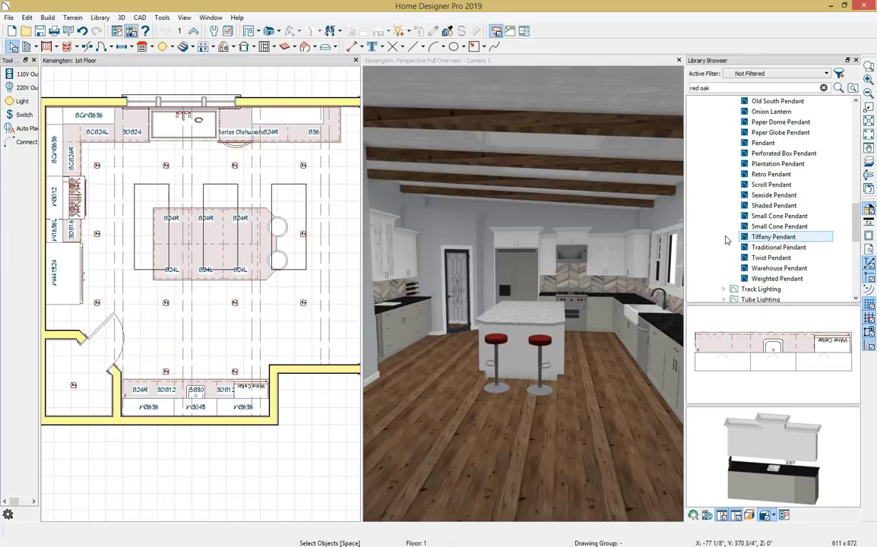
pyautogui.click(779, 268)
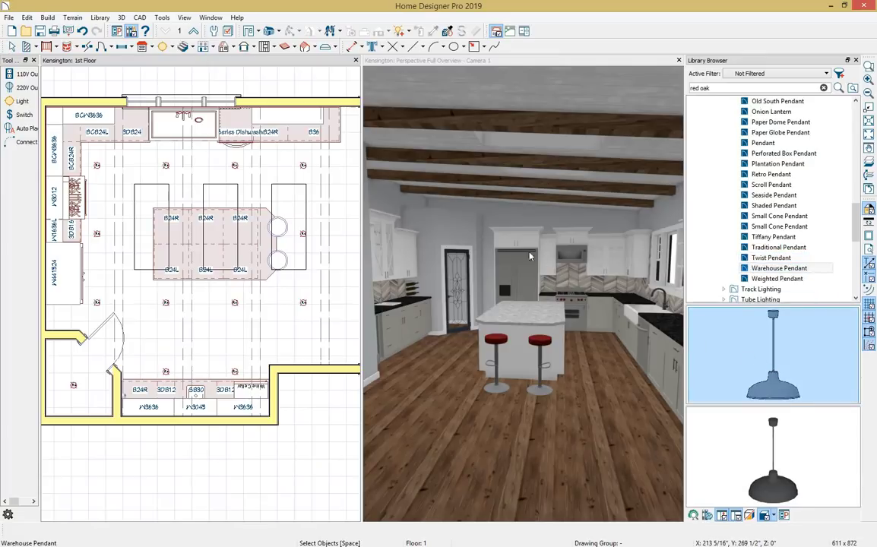
pyautogui.scroll(5, 169, 244)
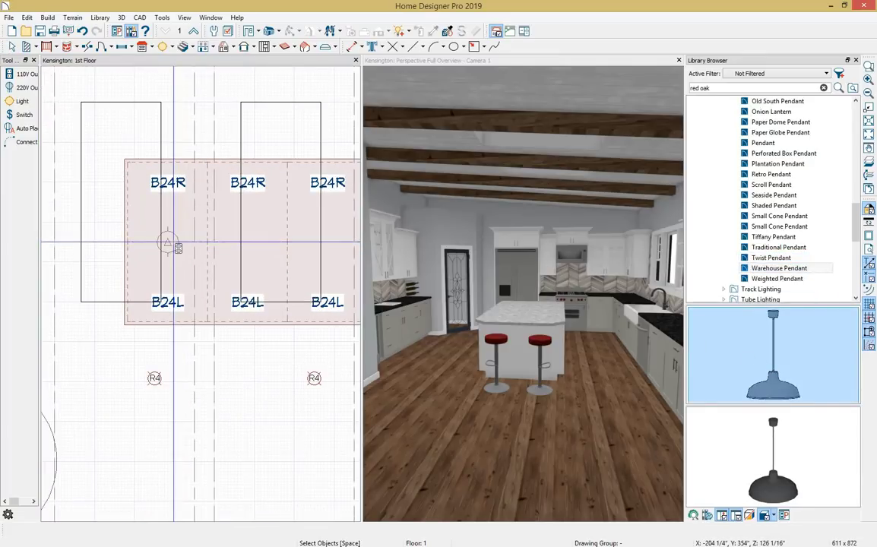
pyautogui.click(177, 243)
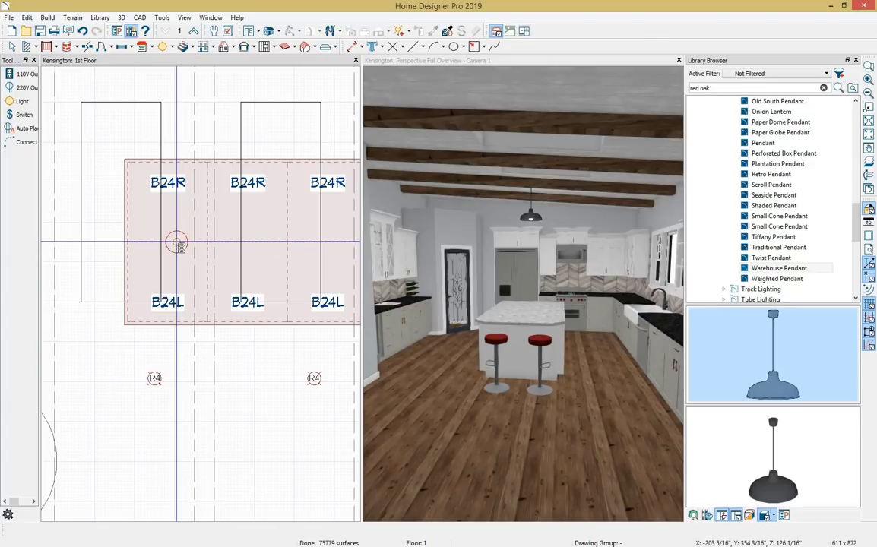
pyautogui.press('space')
# - Turn off Retain Aspect Ratio for the island pendant and set its height to 60 inches
pyautogui.click(175, 242)
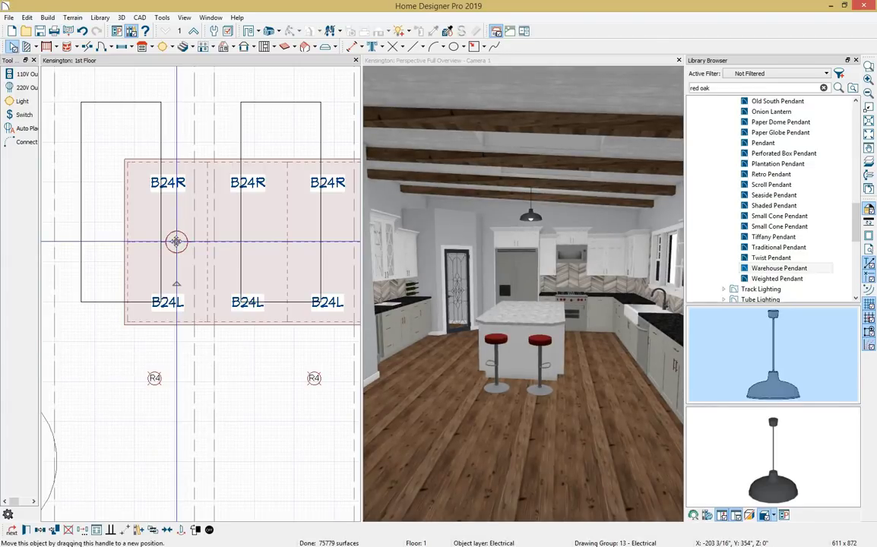
pyautogui.doubleClick(175, 241)
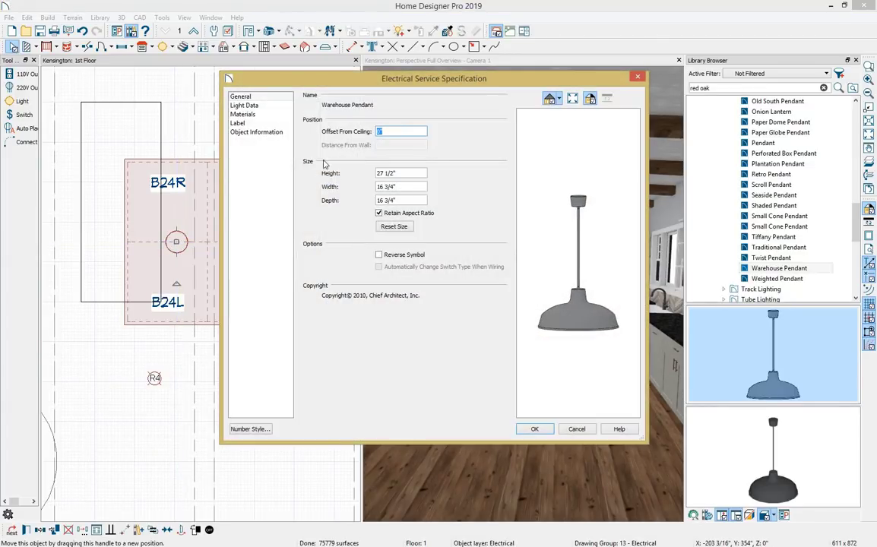
pyautogui.click(380, 214)
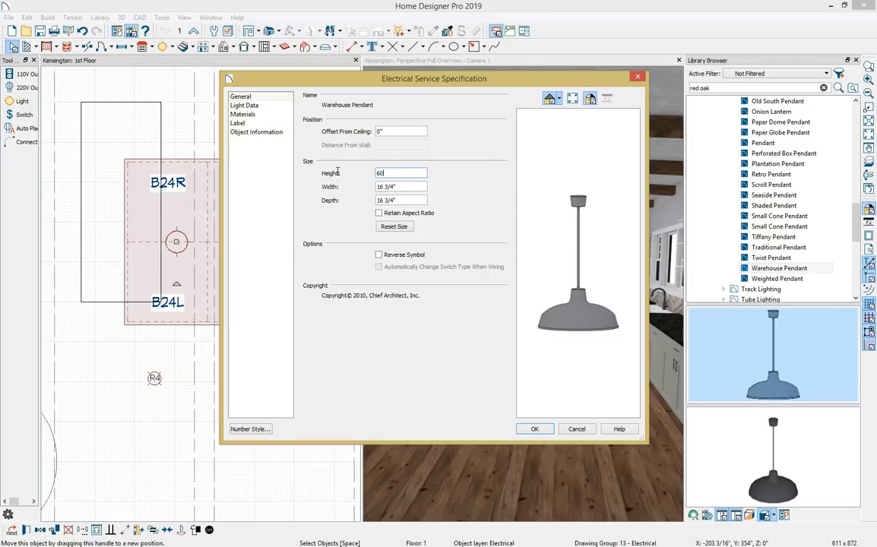
pyautogui.click(535, 431)
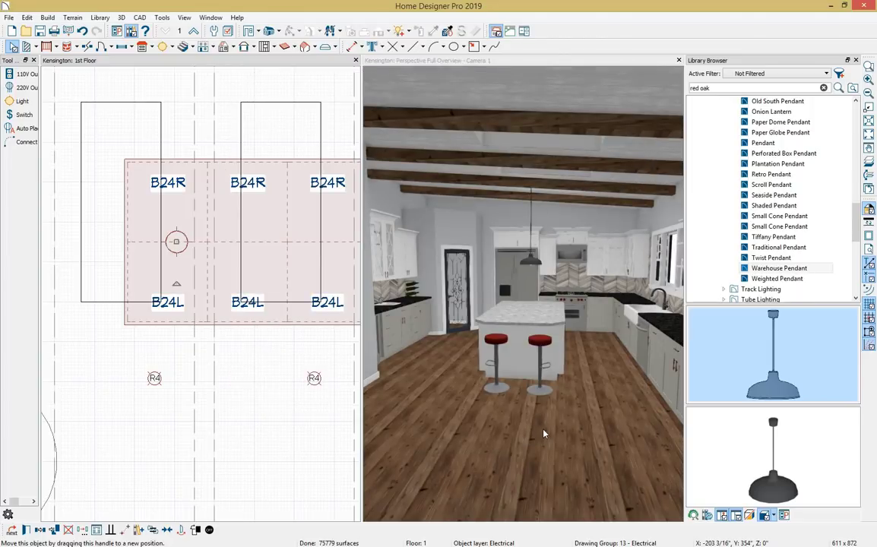
# - Copy the pendant along the island's centerline to the end near the bar stools
pyautogui.press('Right')
pyautogui.press('Right')
pyautogui.press('Down')
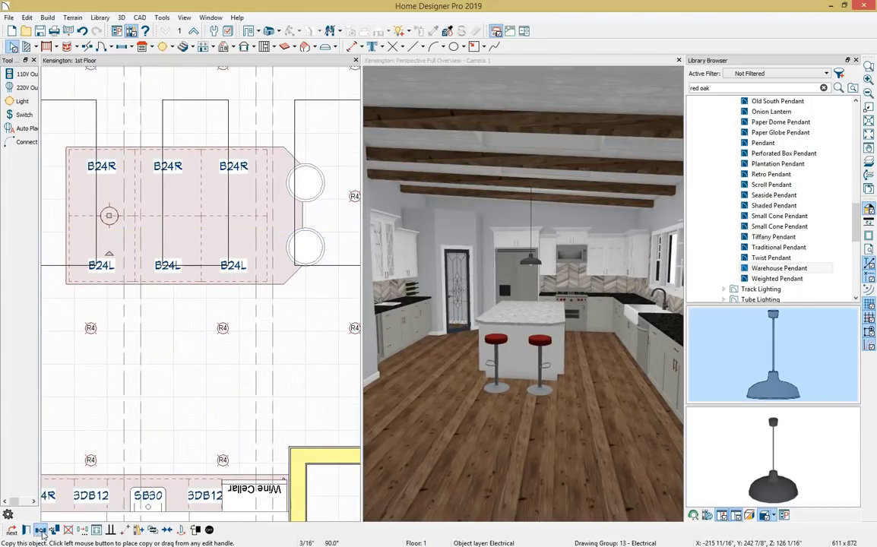
pyautogui.click(241, 215)
pyautogui.press('Escape')
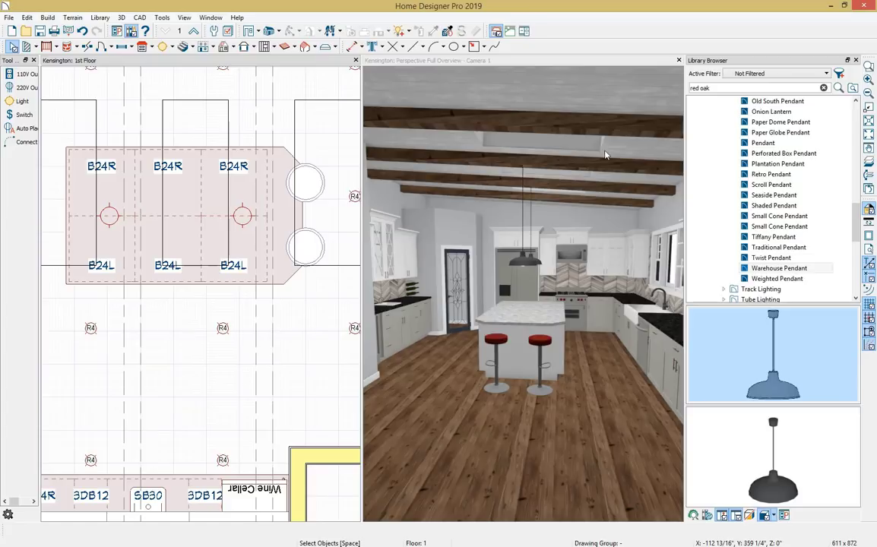
# - Place Sconce 1 from the semi-flush wall-mounted lights on the window wall, centered behind the apron sink
pyautogui.scroll(5, 758, 217)
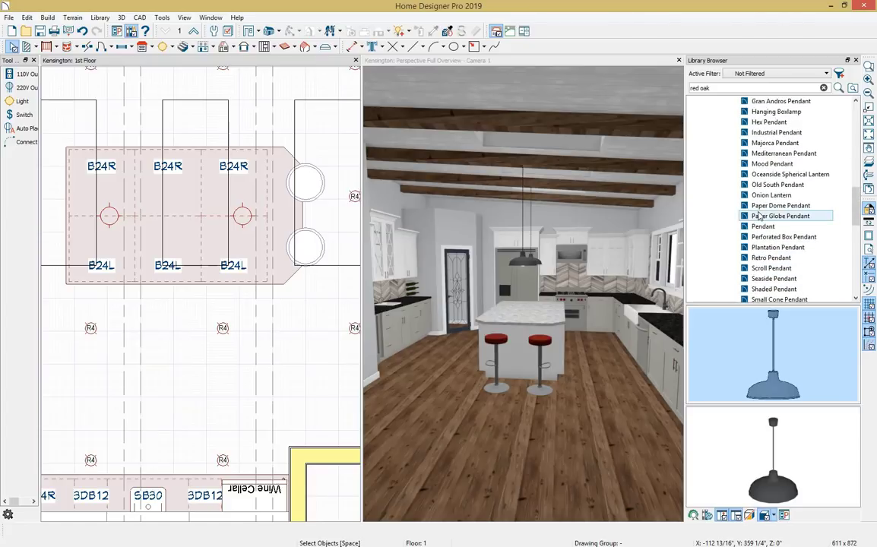
pyautogui.scroll(10, 759, 217)
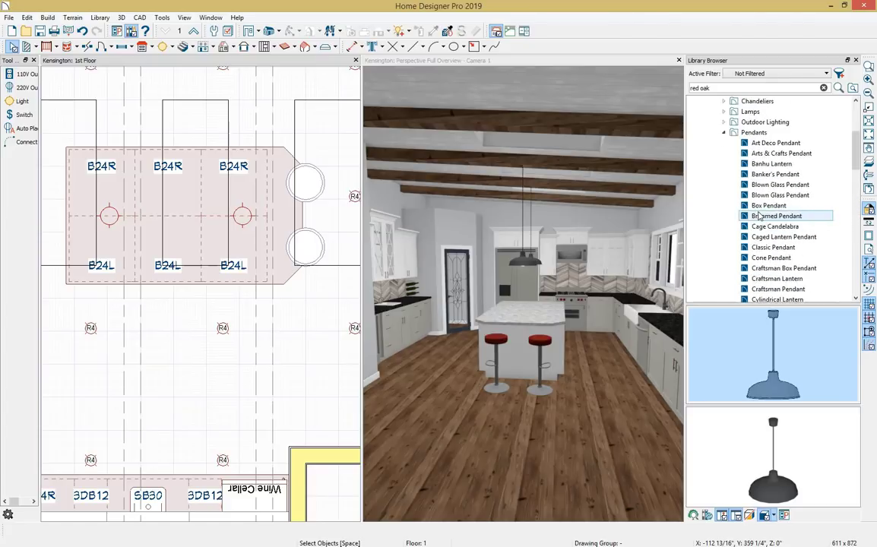
pyautogui.click(724, 186)
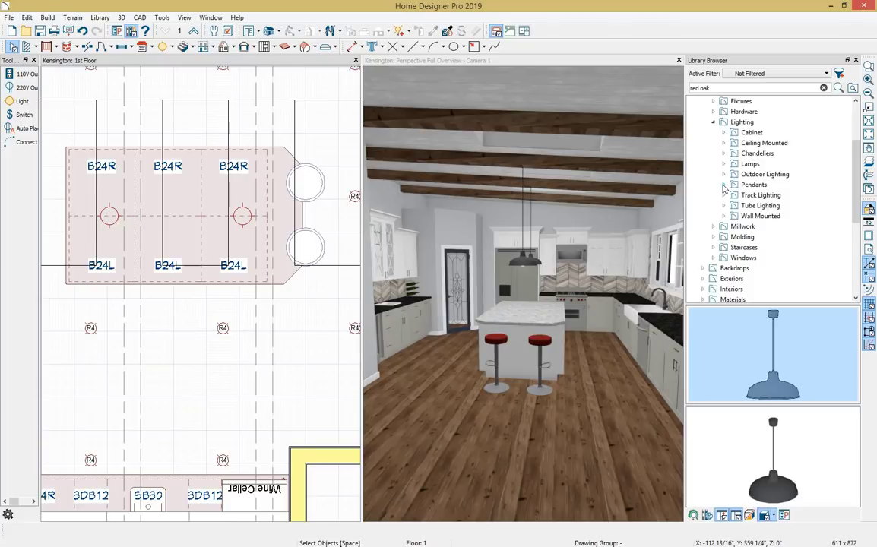
pyautogui.click(724, 216)
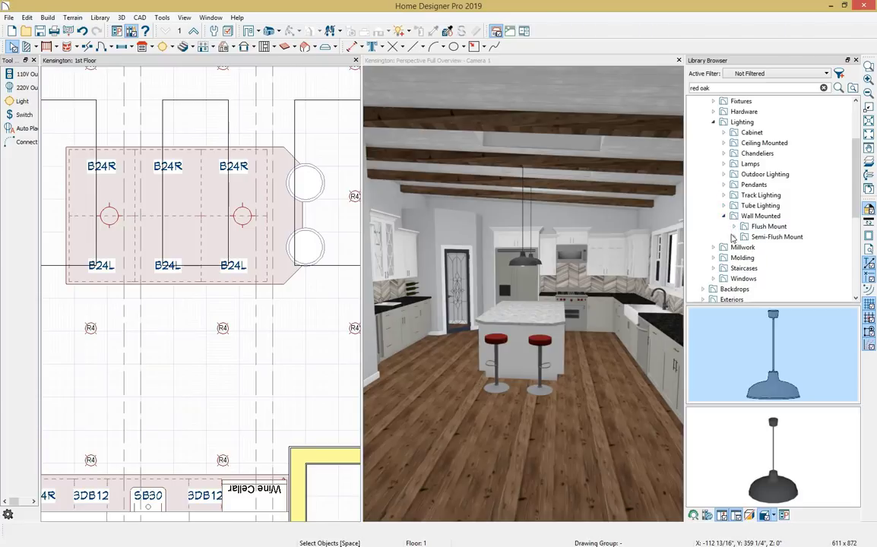
pyautogui.click(735, 237)
pyautogui.scroll(-6, 735, 238)
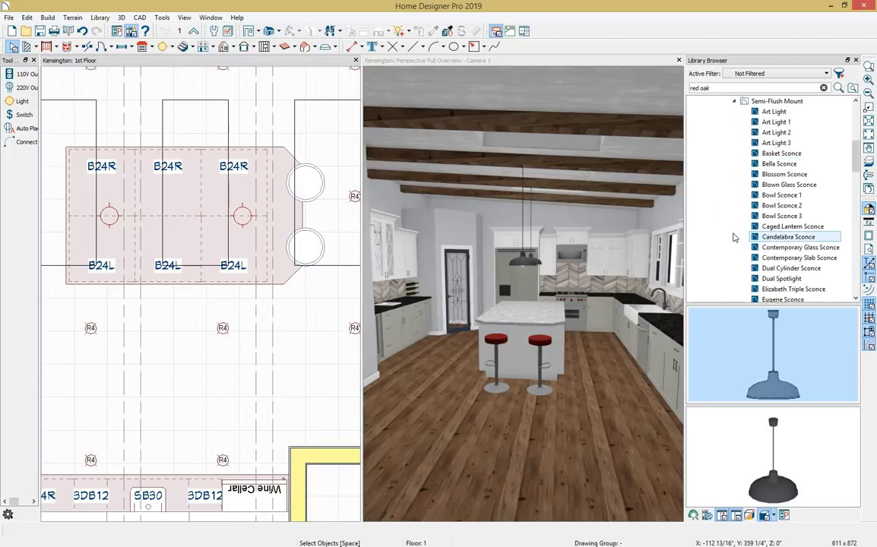
pyautogui.scroll(-12, 735, 236)
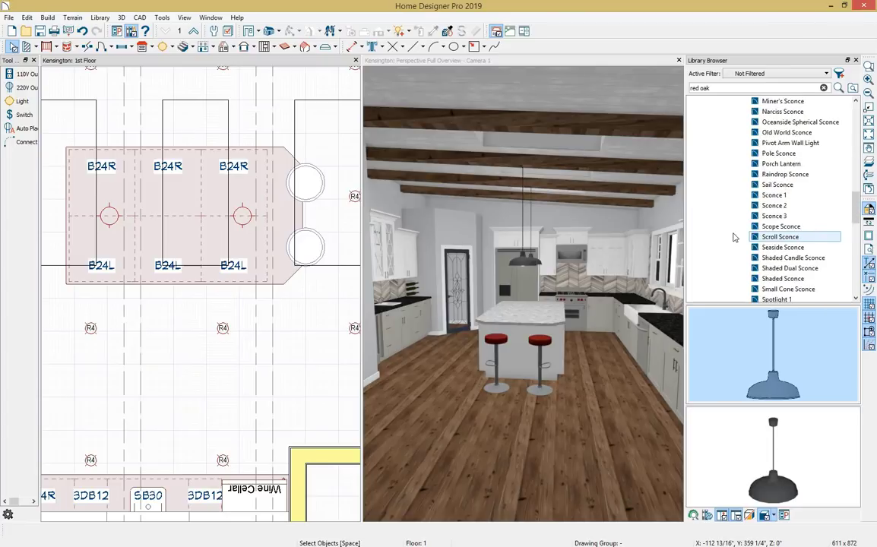
pyautogui.click(773, 195)
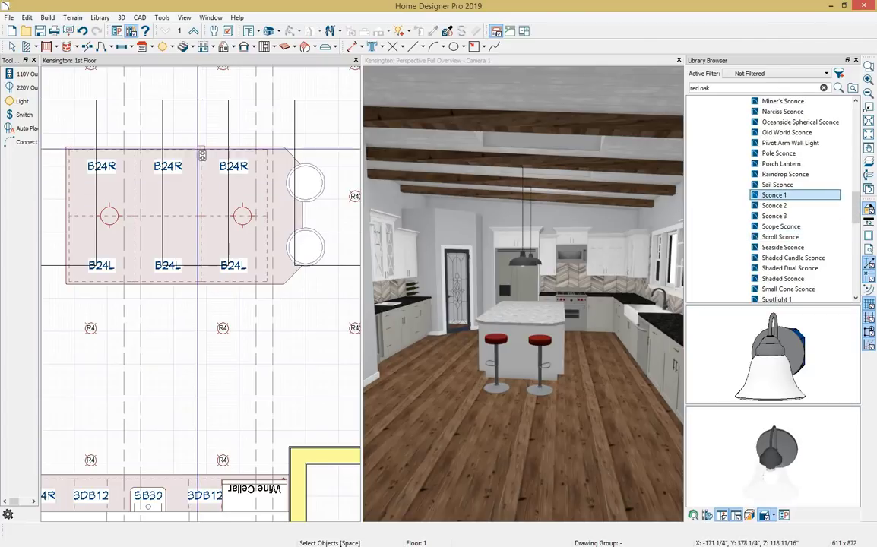
pyautogui.moveTo(196, 146); pyautogui.dragTo(247, 387, button='middle')
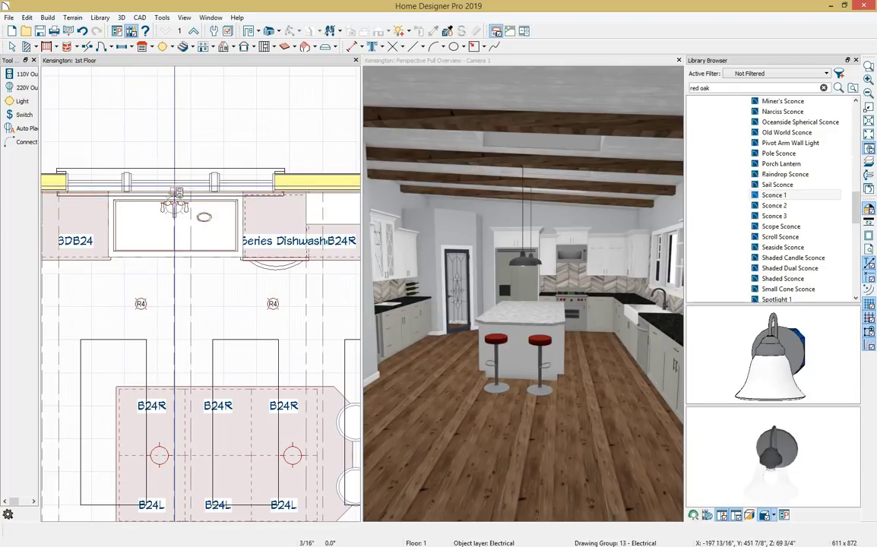
pyautogui.click(177, 194)
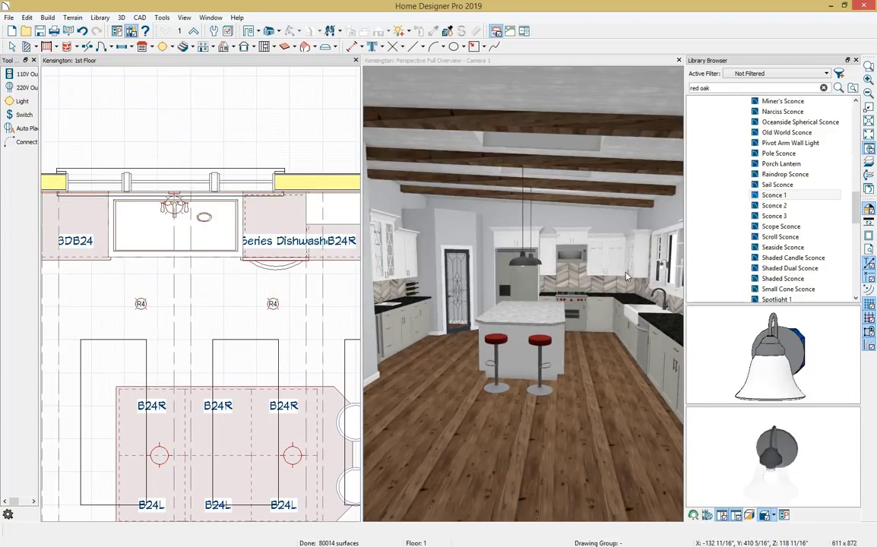
# - In the 3D camera view, set the sink sconce's height to center to 98 inches, above the window
pyautogui.scroll(3, 627, 277)
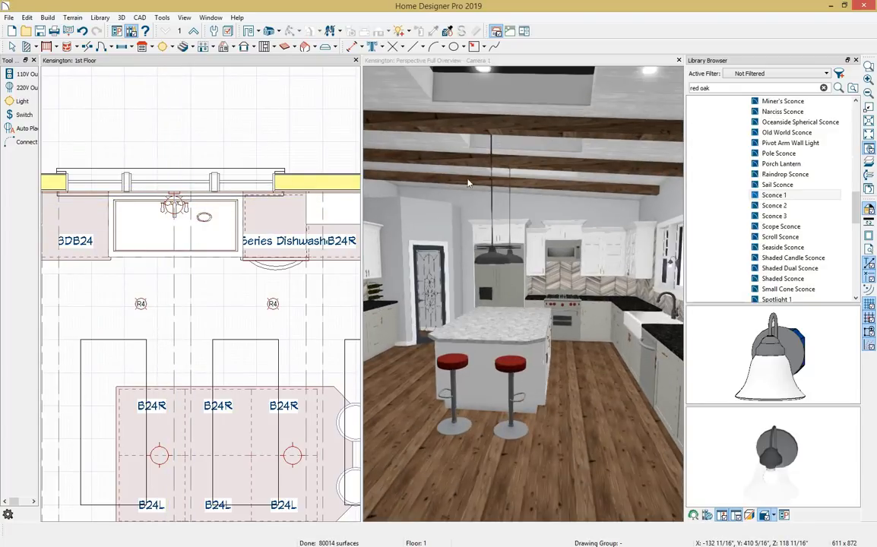
pyautogui.hotkey('ctrl', 'Tab')
pyautogui.click(291, 32)
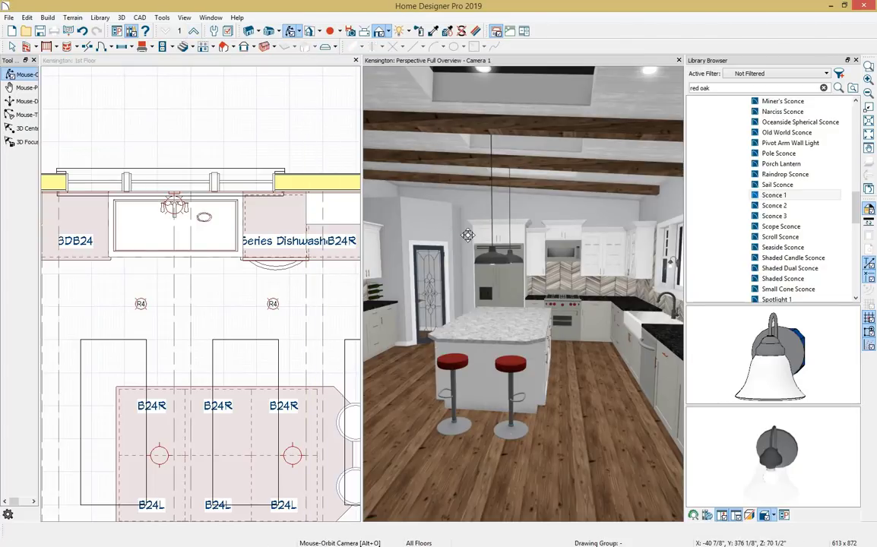
pyautogui.moveTo(421, 215); pyautogui.dragTo(573, 239)
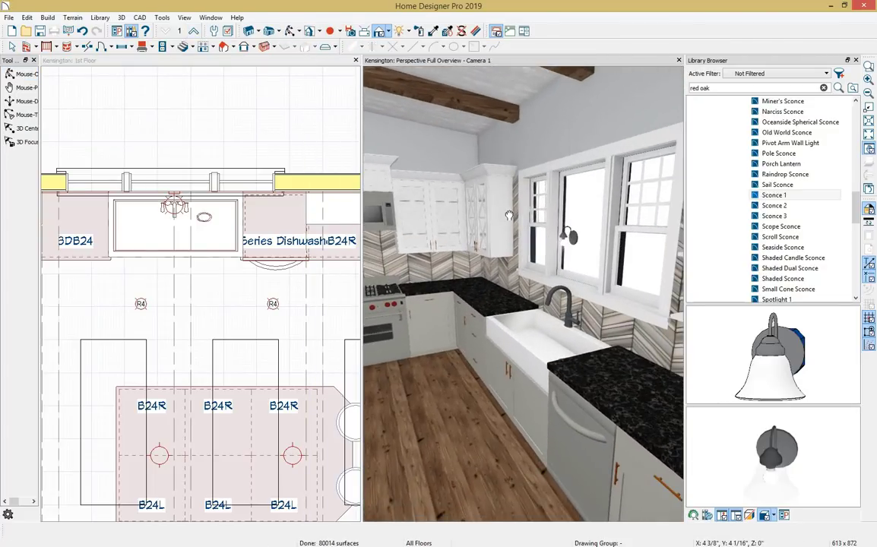
pyautogui.press('Escape')
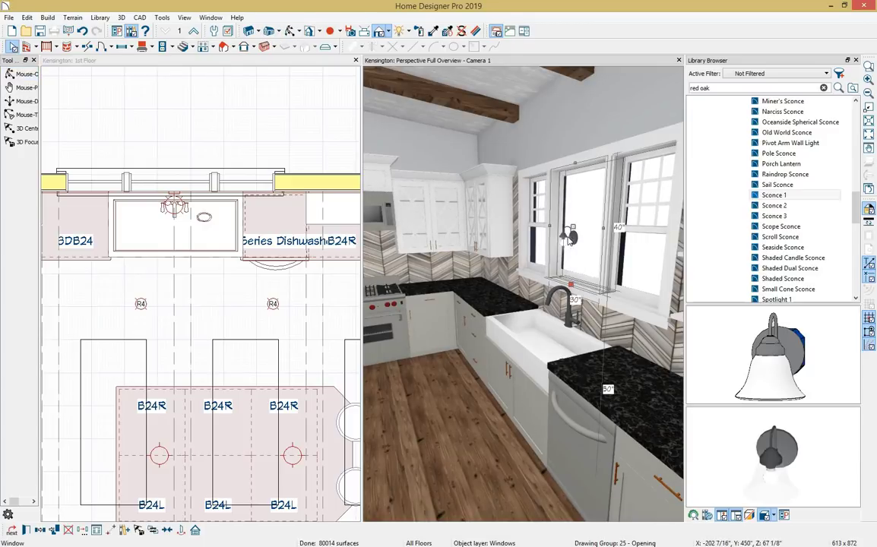
pyautogui.click(568, 237)
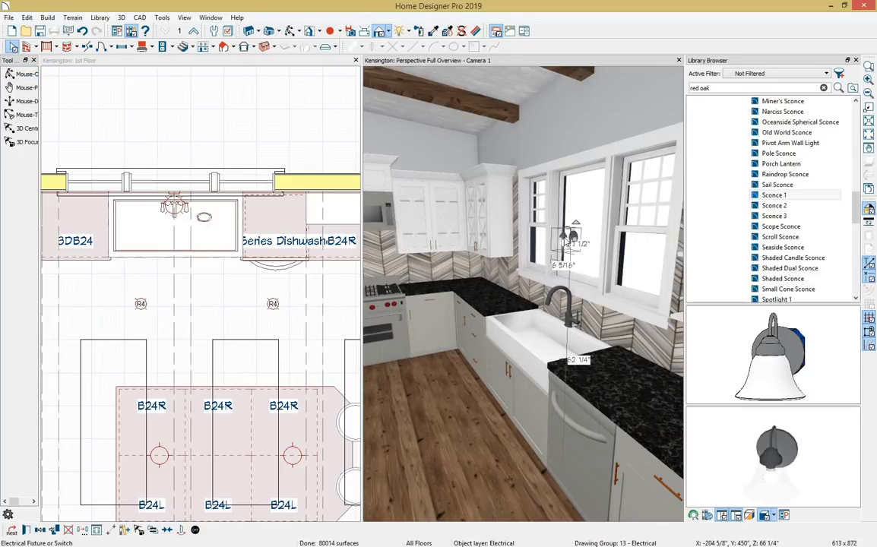
pyautogui.click(26, 530)
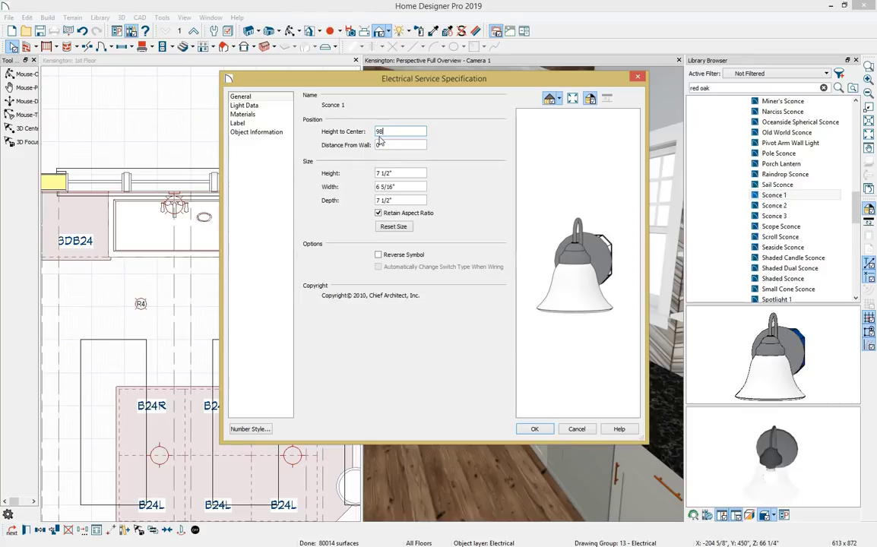
pyautogui.click(535, 429)
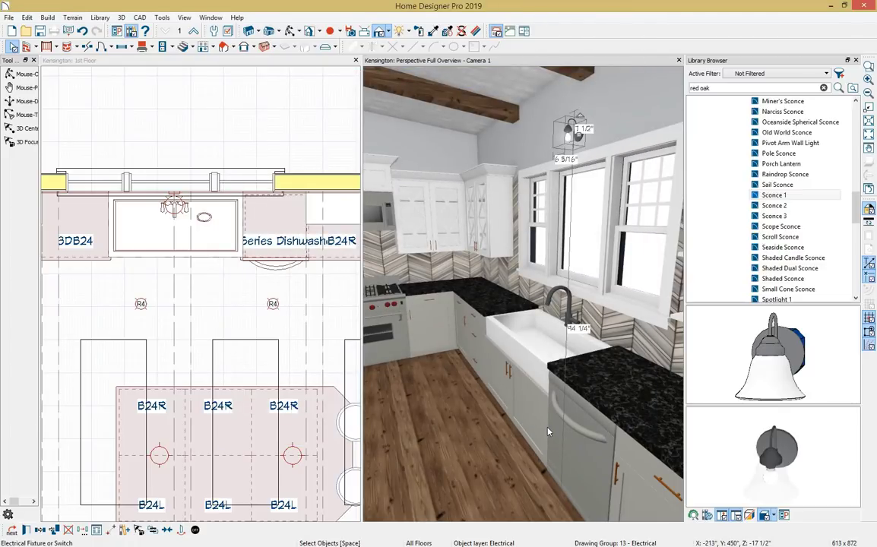
# - Close the library browser and orbit the camera to an overview of the kitchen from the bar stool end of the island
pyautogui.click(855, 60)
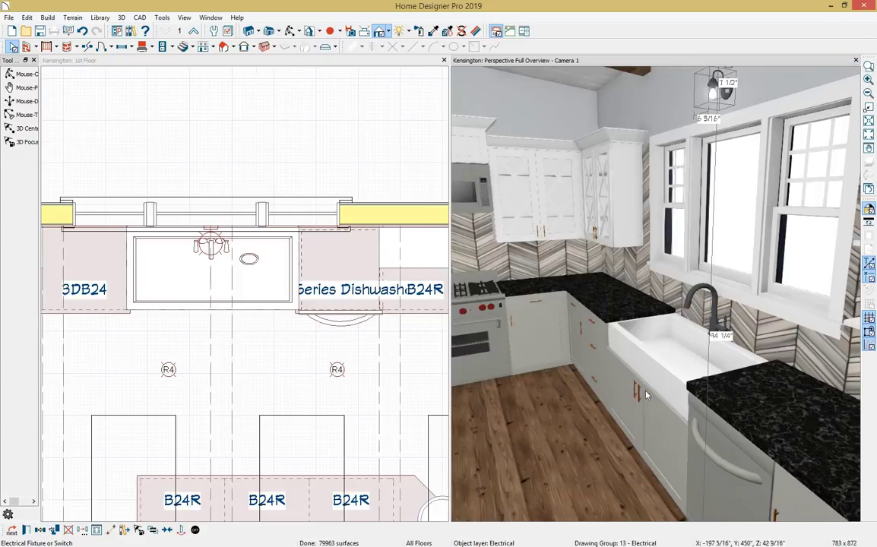
pyautogui.scroll(-5, 505, 329)
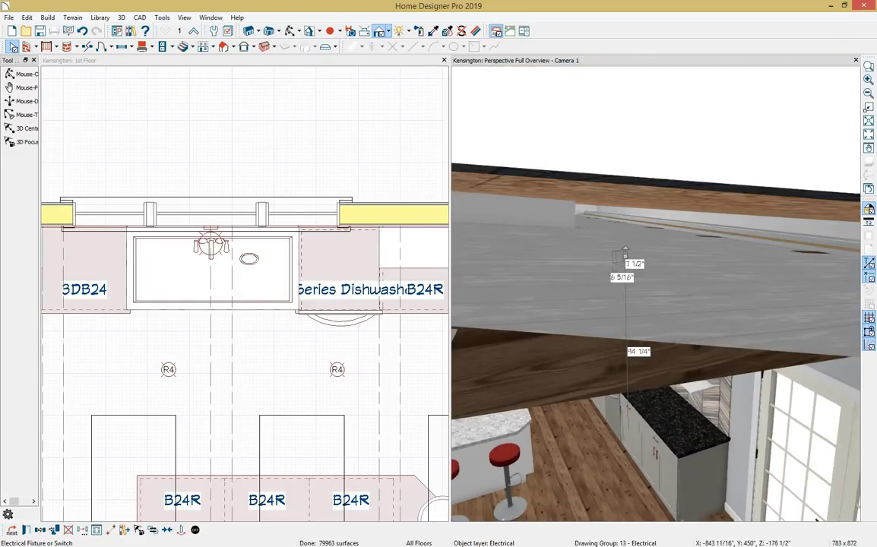
pyautogui.click(292, 30)
pyautogui.moveTo(535, 405); pyautogui.dragTo(443, 361)
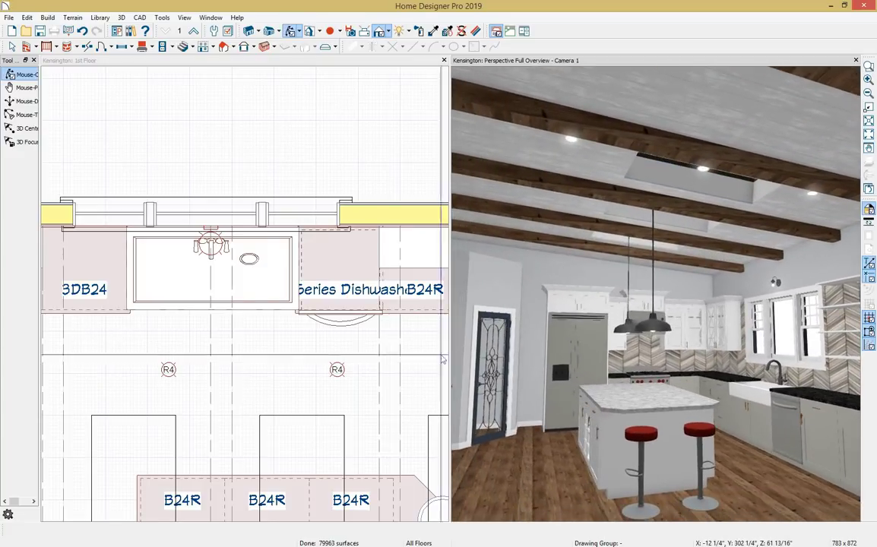
# - Place an electrical switch in the floor plan on the window wall, beside the window on the range side of the apron sink
pyautogui.scroll(-8, 241, 251)
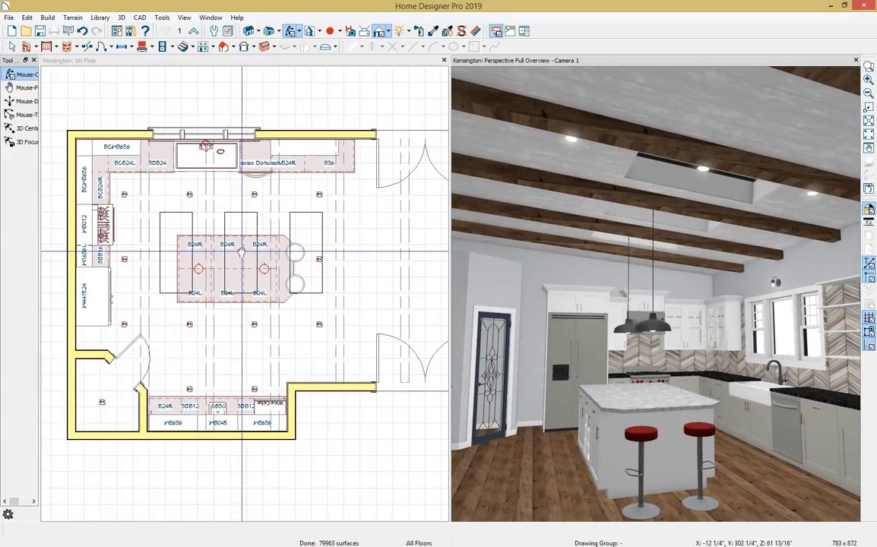
pyautogui.click(242, 251)
pyautogui.scroll(1, 241, 274)
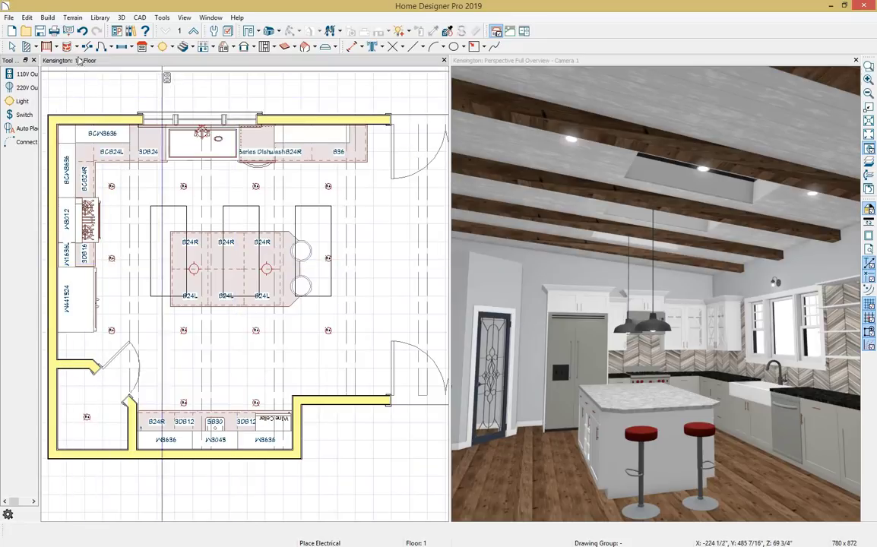
pyautogui.click(22, 117)
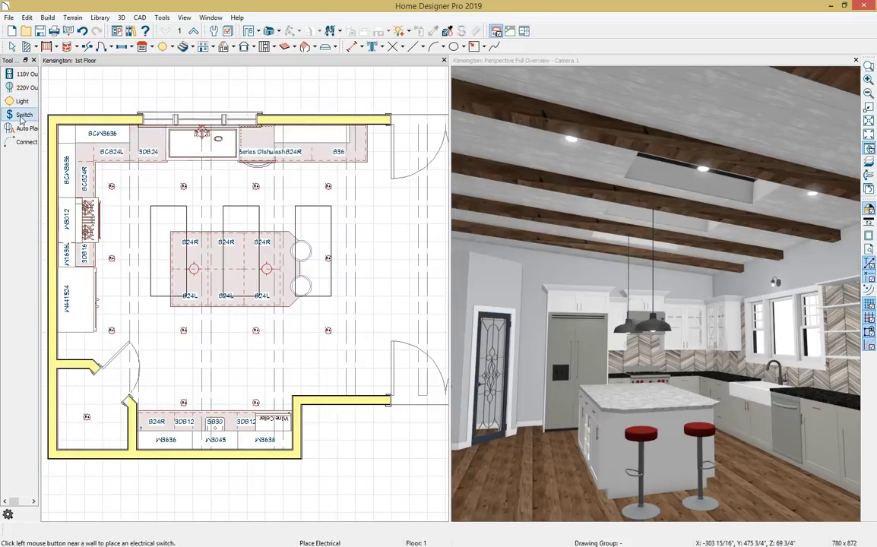
pyautogui.click(22, 116)
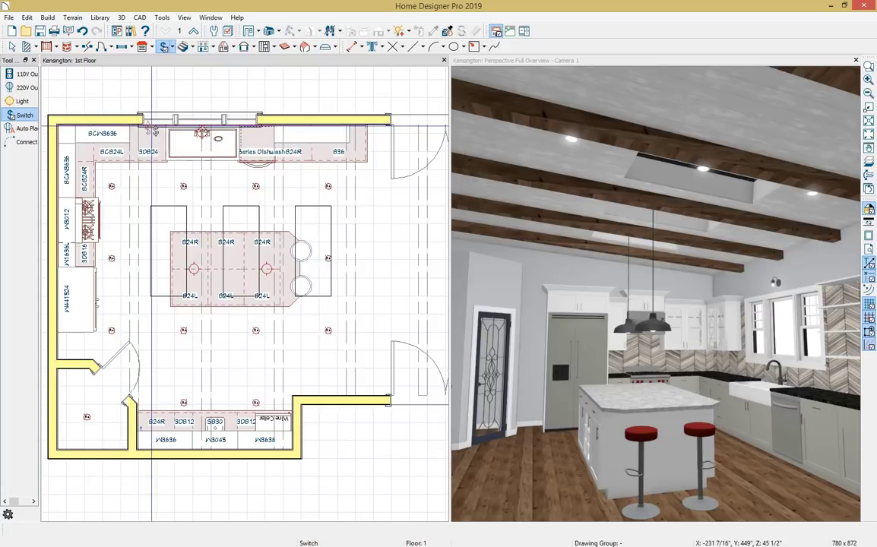
pyautogui.click(151, 131)
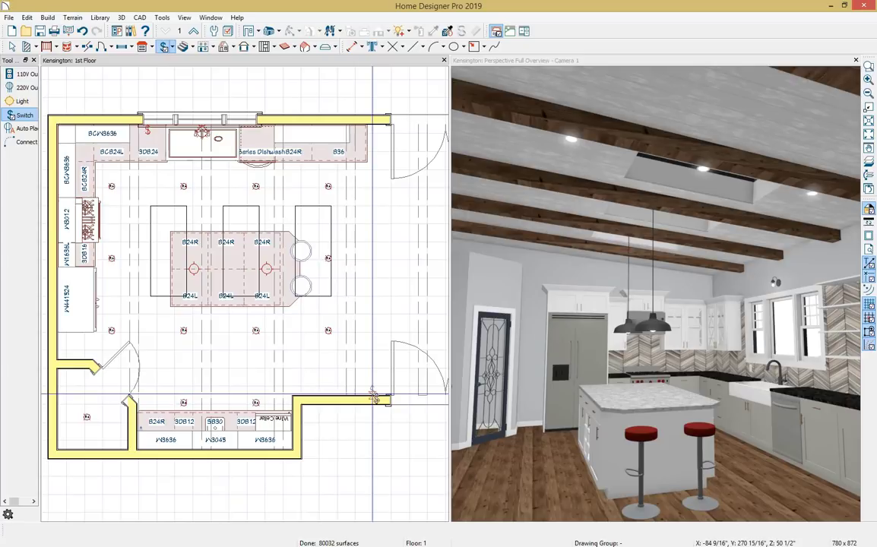
# - Place two switches side by side on the short wall near the double doors and another switch beside the pantry door
pyautogui.scroll(5, 374, 397)
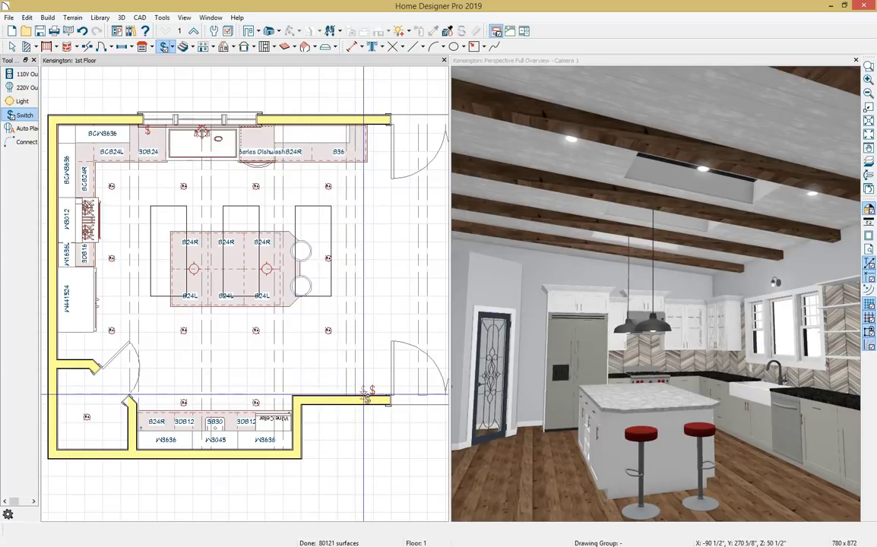
pyautogui.scroll(2, 366, 399)
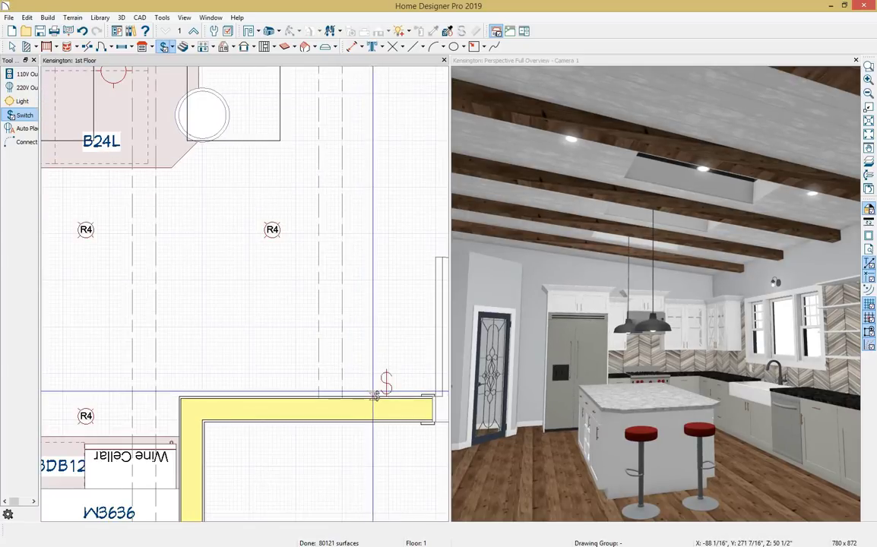
pyautogui.scroll(-5, 372, 395)
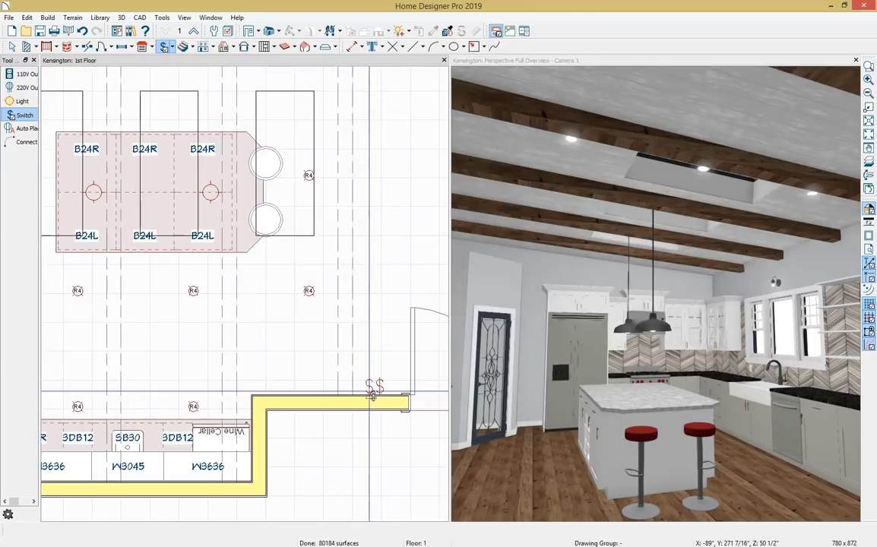
pyautogui.scroll(2, 159, 393)
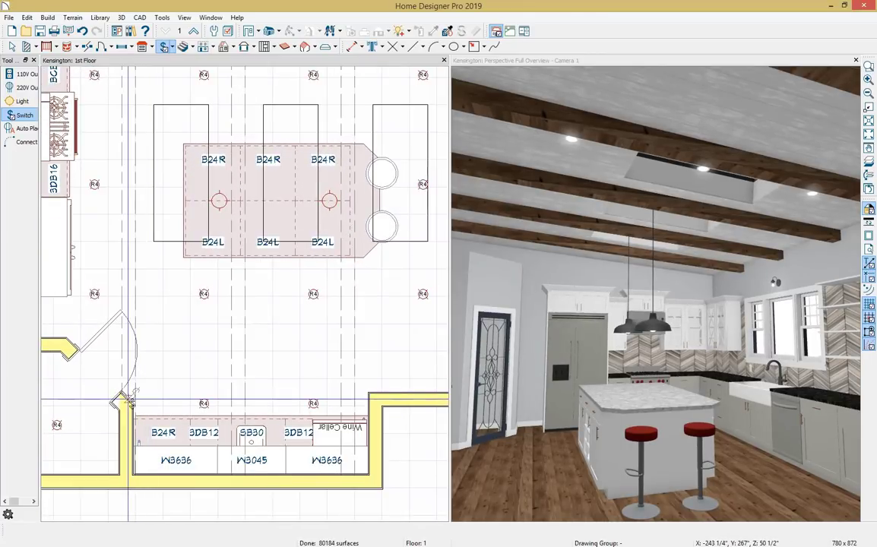
pyautogui.scroll(-3, 144, 399)
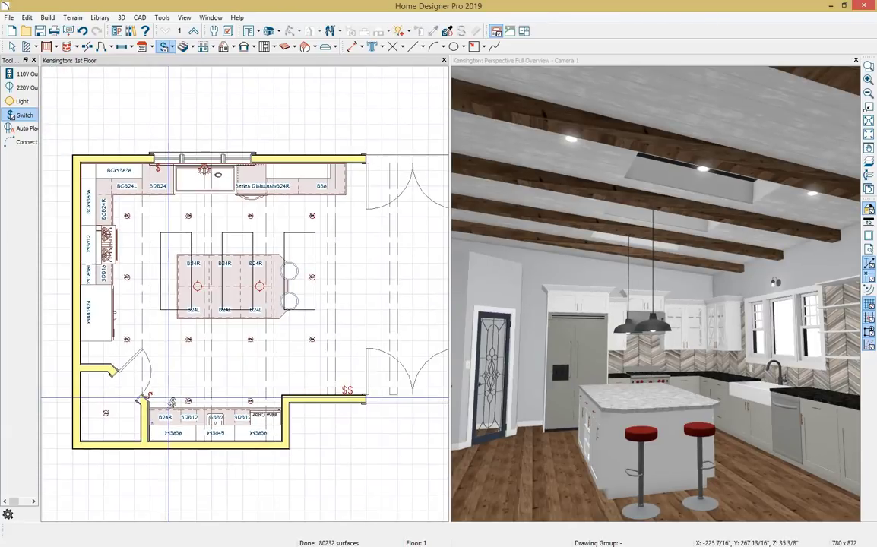
# - Connect the sink-side switch to the sconce and the pantry door switch to the pantry ceiling light
pyautogui.click(21, 144)
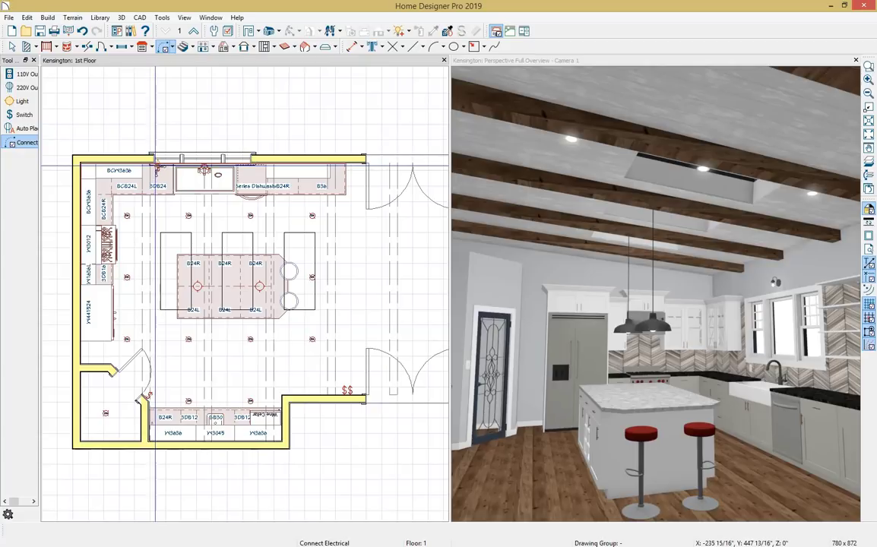
pyautogui.moveTo(156, 162); pyautogui.dragTo(204, 160)
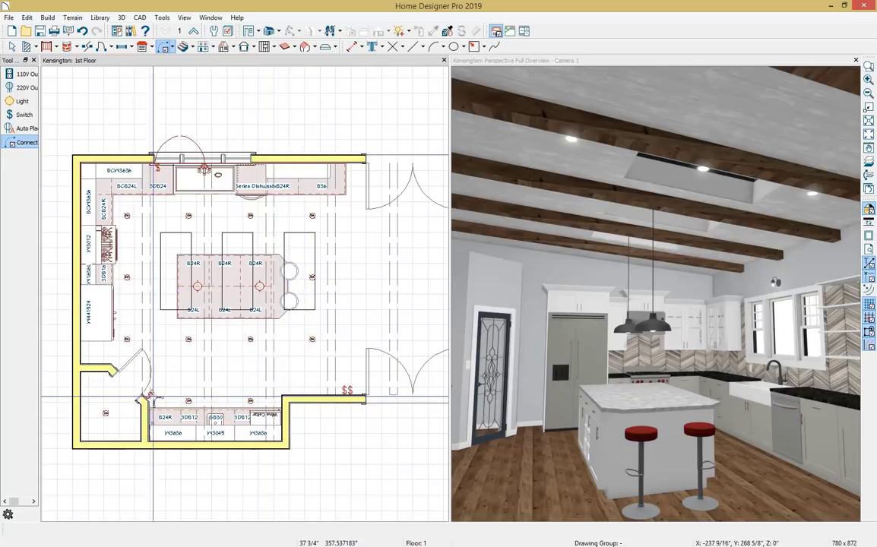
pyautogui.moveTo(150, 395); pyautogui.dragTo(122, 417)
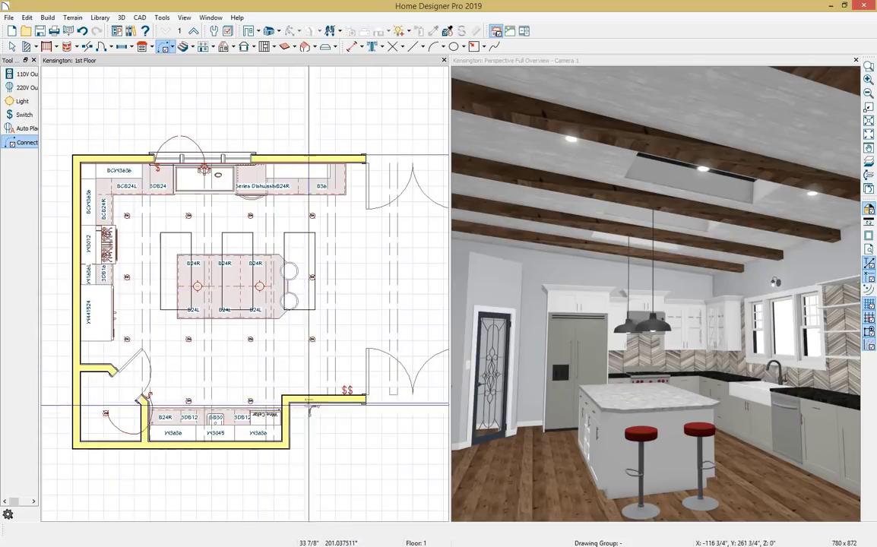
# - Connect a switch by the double doors to the nearer island pendant, link both pendants, and bow the switch connection toward the doors
pyautogui.moveTo(347, 391); pyautogui.dragTo(260, 288)
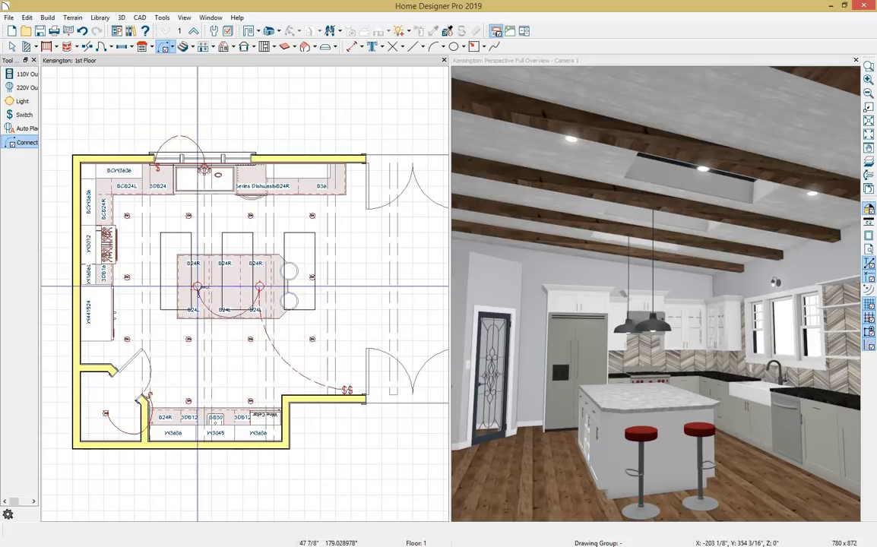
pyautogui.moveTo(197, 288); pyautogui.dragTo(259, 287)
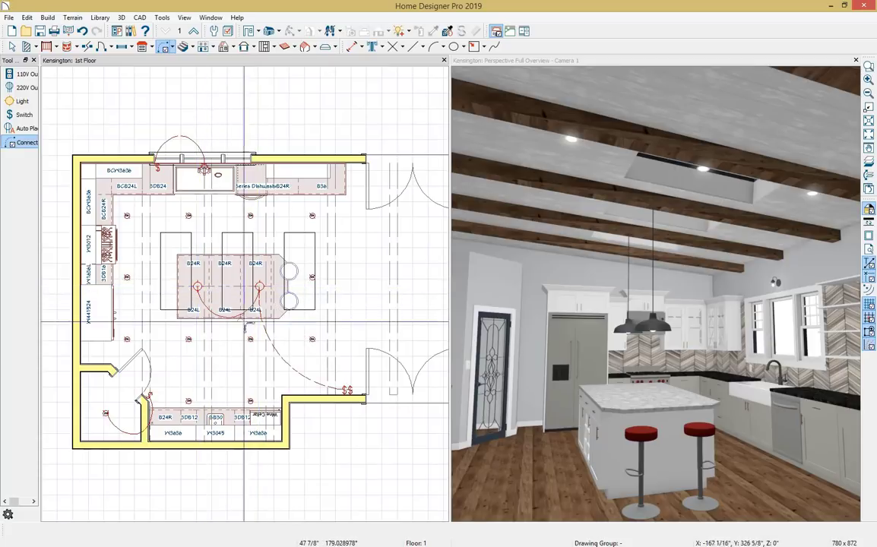
pyautogui.click(284, 359)
pyautogui.moveTo(284, 359); pyautogui.dragTo(316, 330)
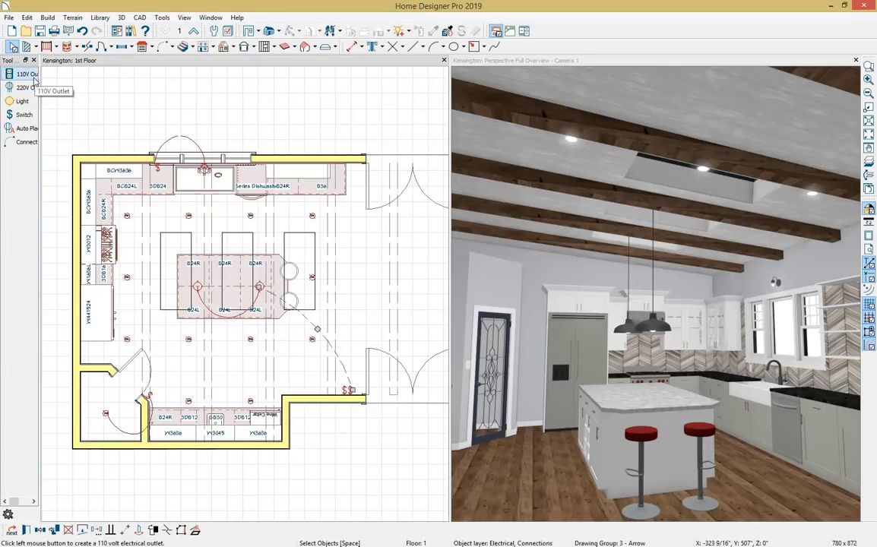
# - Auto place outlets around the kitchen walls in the floor plan
pyautogui.click(28, 133)
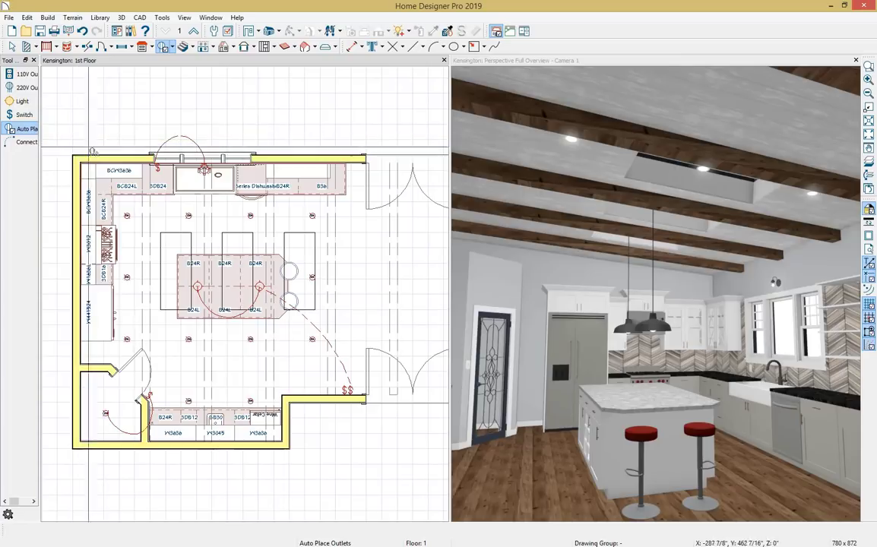
pyautogui.click(174, 352)
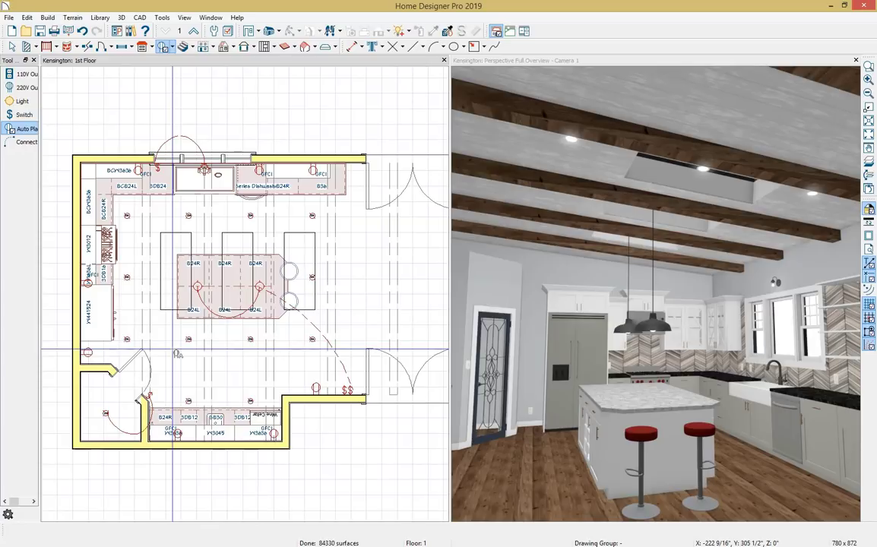
pyautogui.scroll(1, 176, 354)
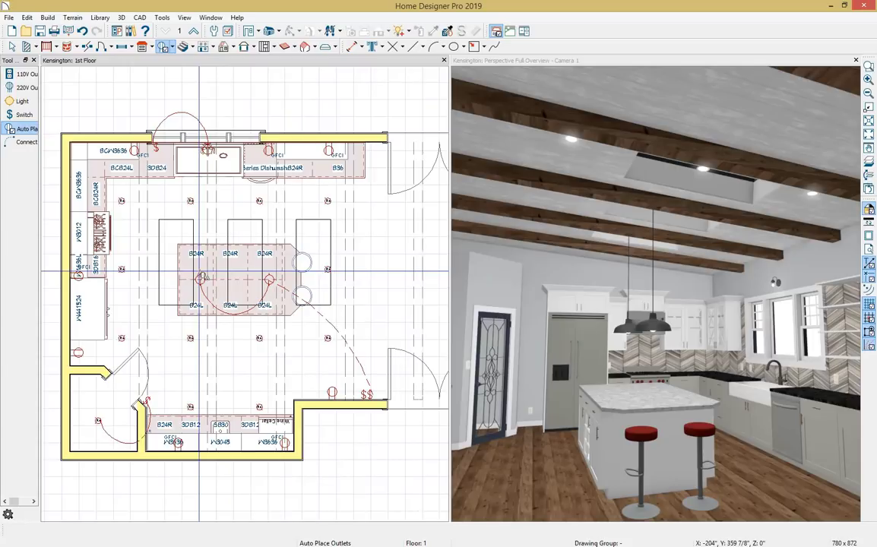
pyautogui.press('space')
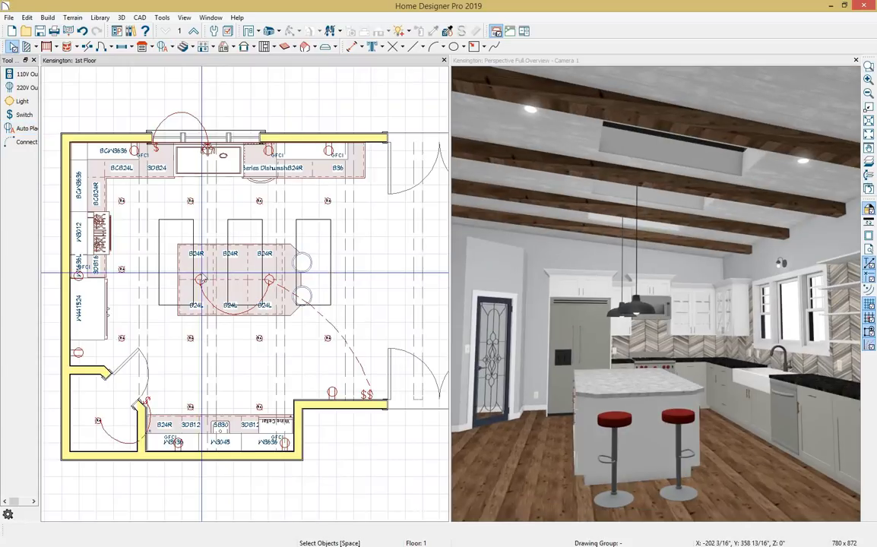
# - Turn off the display of the "Electrical" and "Electrical, Connections" layers in the floor plan
pyautogui.click(162, 17)
pyautogui.click(169, 30)
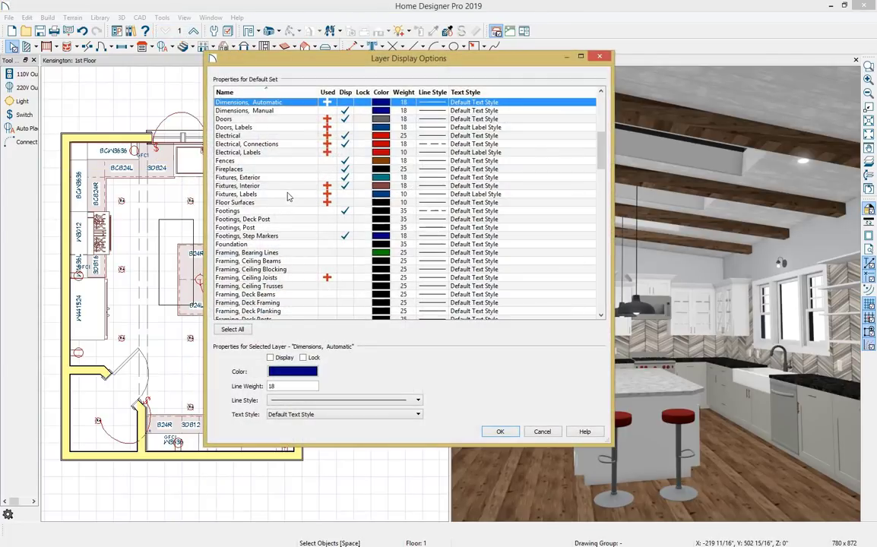
pyautogui.click(323, 135)
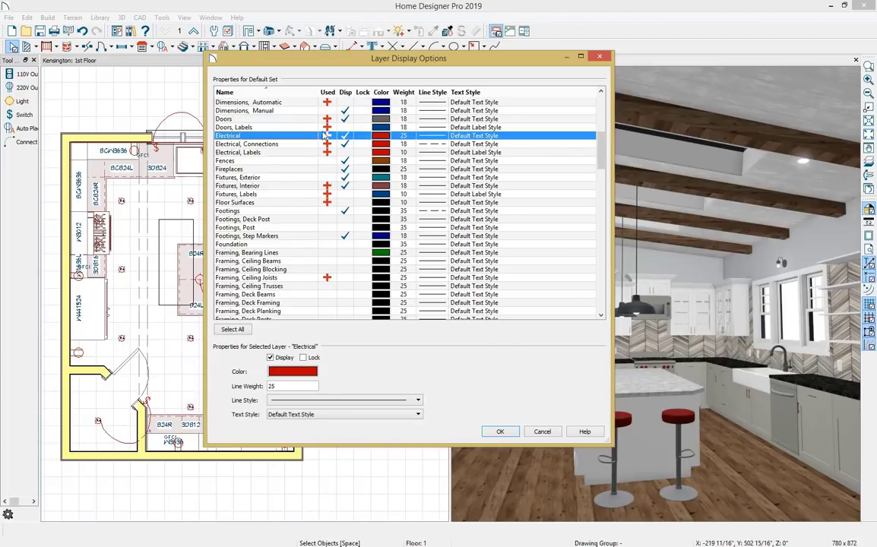
pyautogui.click(346, 136)
pyautogui.click(346, 145)
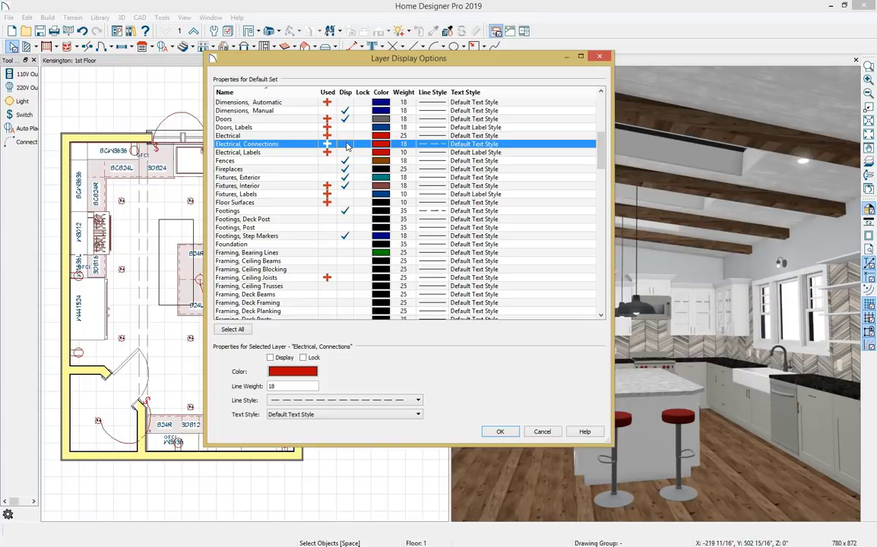
# - Turn off the display of the "Roofs, Openings" and "Cabinets, Soffits" layers and apply the layer changes
pyautogui.press('r')
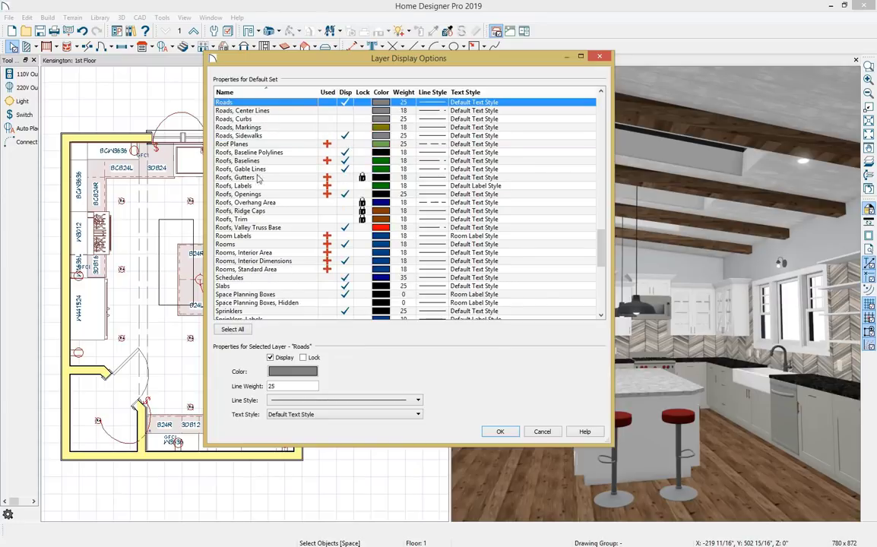
pyautogui.click(347, 195)
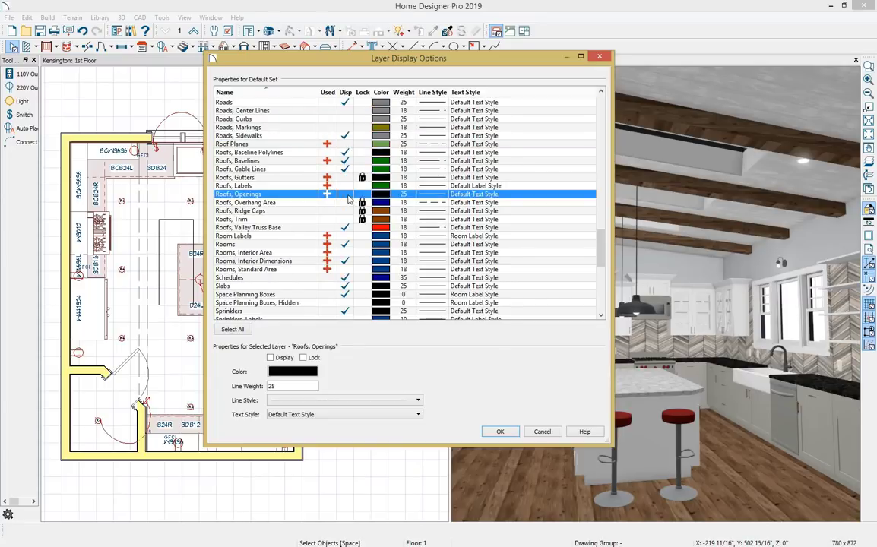
pyautogui.press('c')
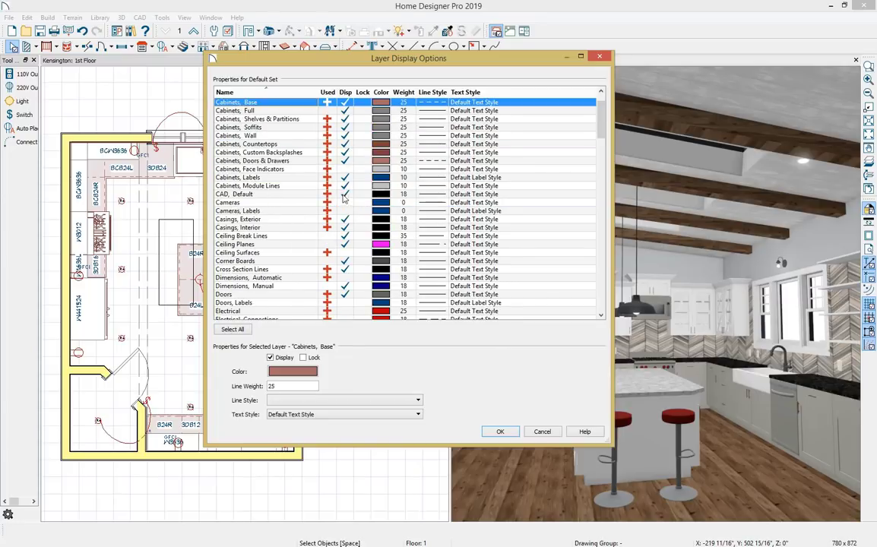
pyautogui.click(341, 129)
pyautogui.click(500, 431)
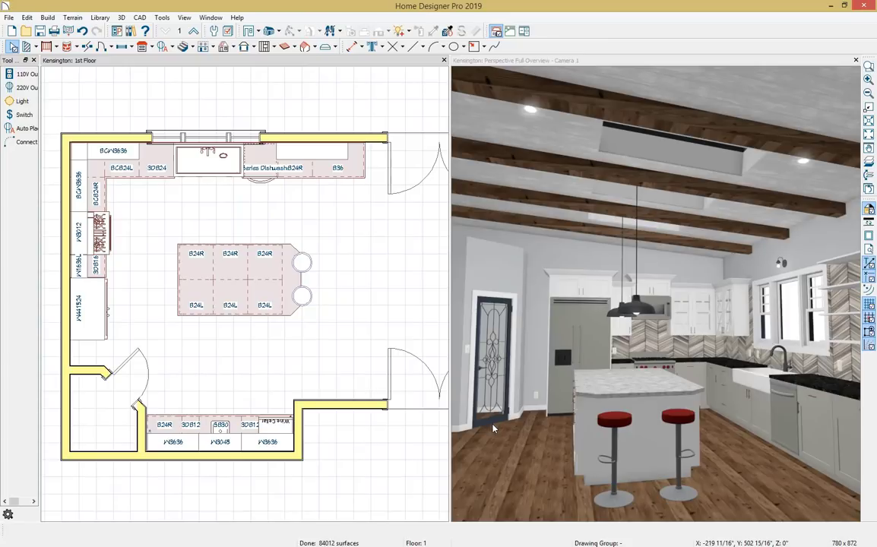
# - Enlarge the camera view to fill the workspace and orbit it to face the island from the bar stool end
pyautogui.moveTo(587, 61)
pyautogui.mouseDown()
pyautogui.moveTo(525, 81)
pyautogui.moveTo(442, 131)
pyautogui.moveTo(435, 190)
pyautogui.moveTo(422, 203)
pyautogui.mouseUp()
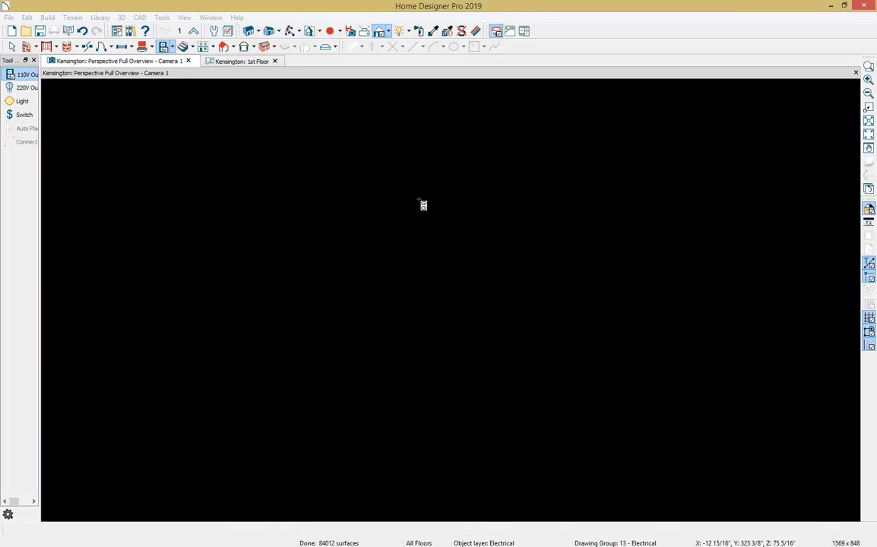
pyautogui.click(291, 32)
pyautogui.moveTo(340, 306); pyautogui.dragTo(487, 342)
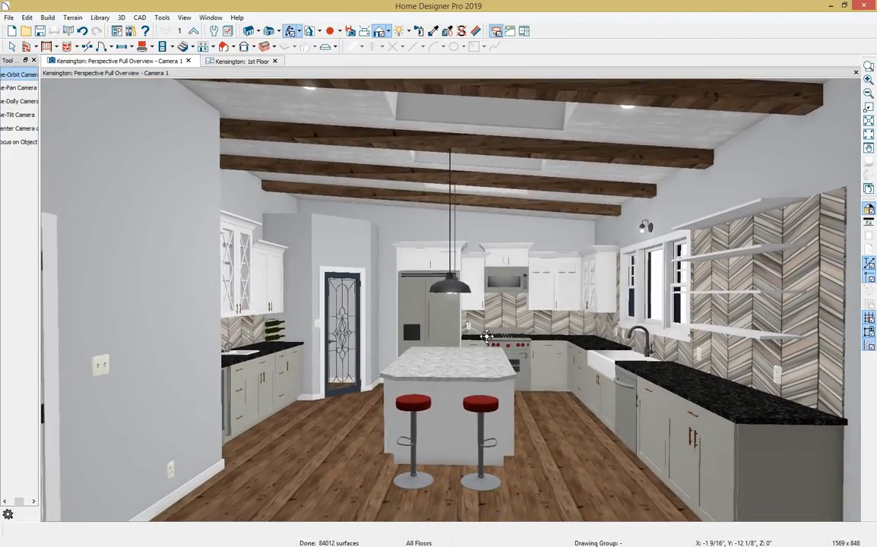
# - Preview the Vector View, Glass House, Technical Illustration and Watercolor rendering techniques in the technique options, and return to Standard
pyautogui.click(389, 32)
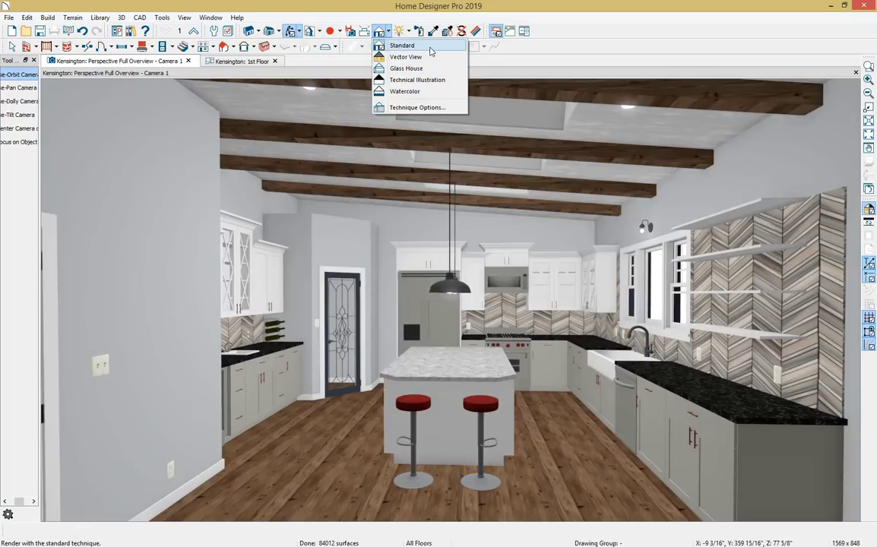
pyautogui.click(426, 108)
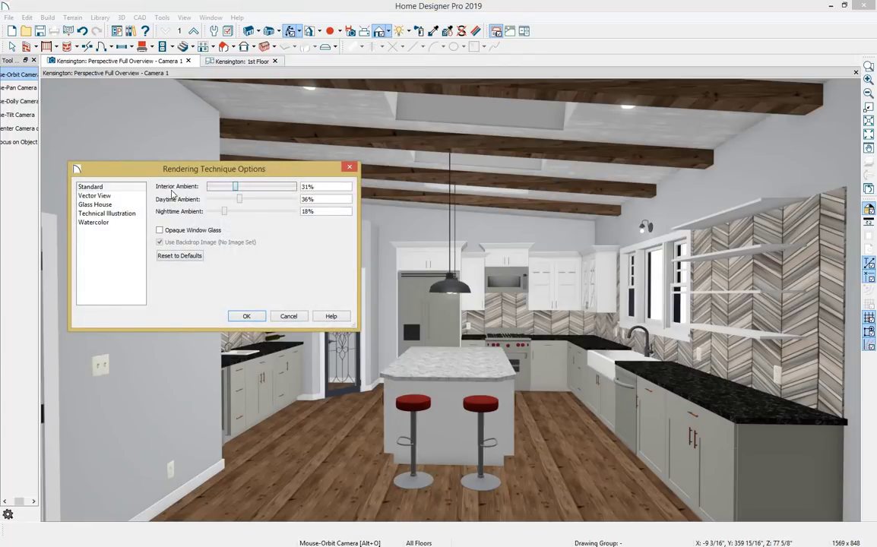
pyautogui.click(96, 197)
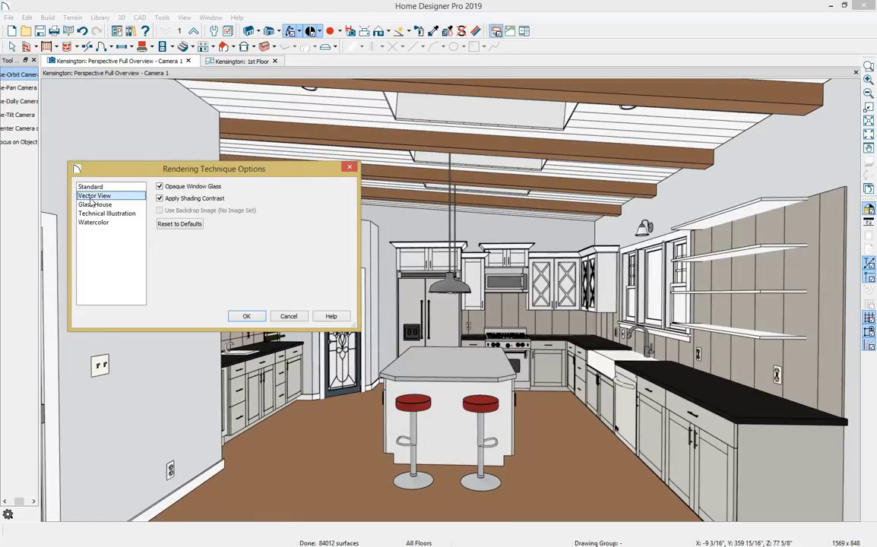
pyautogui.click(94, 205)
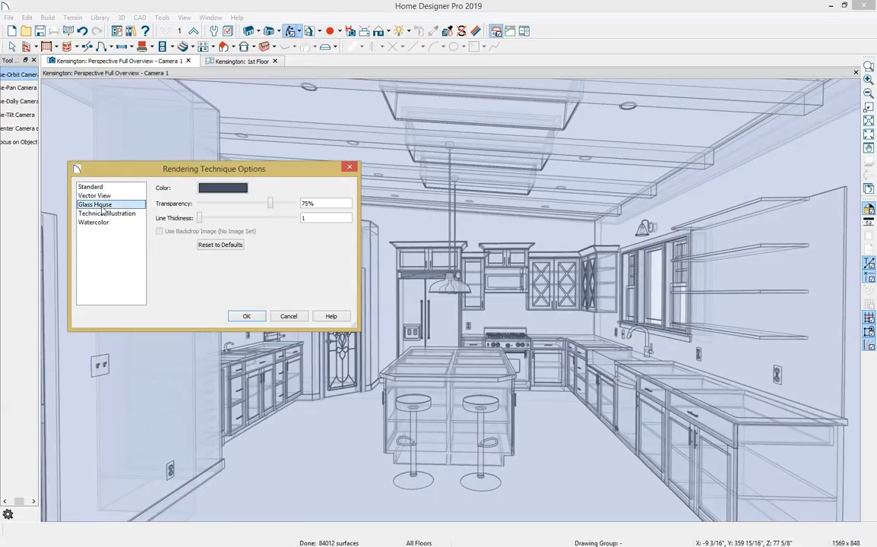
pyautogui.click(104, 213)
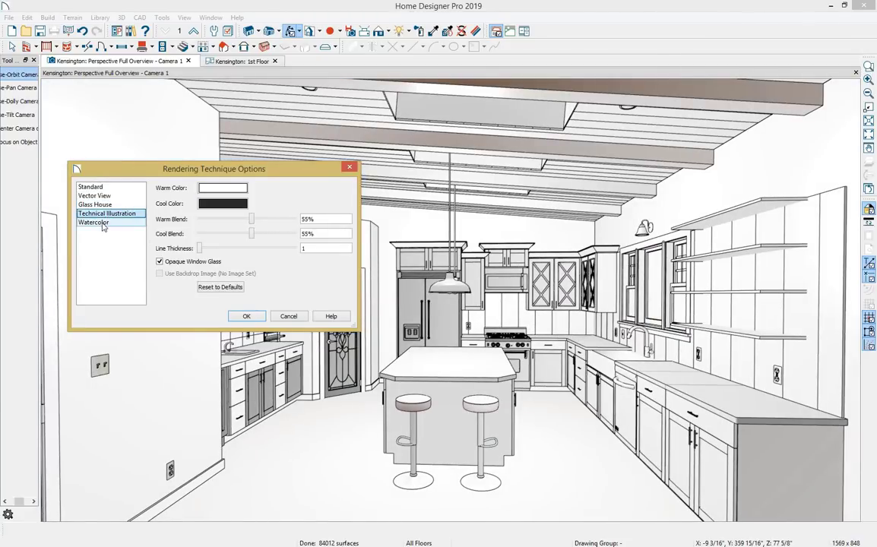
pyautogui.click(99, 222)
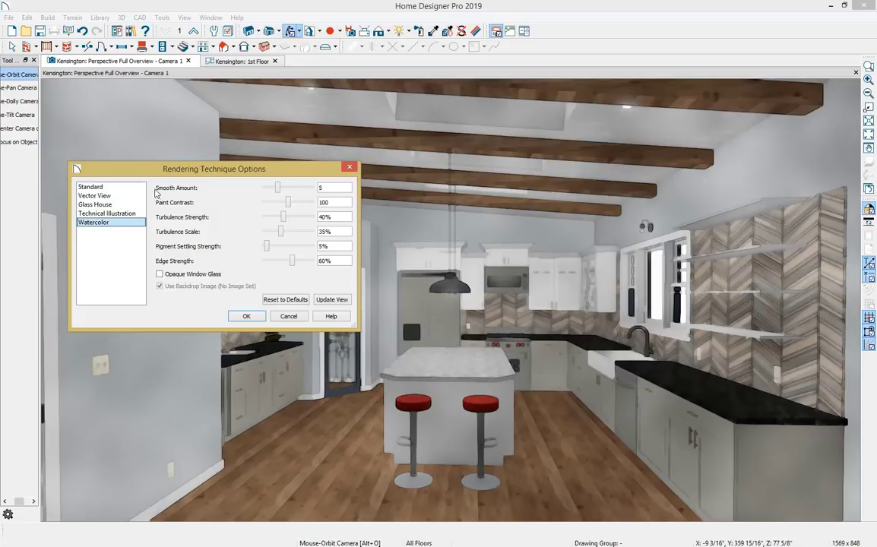
pyautogui.click(113, 187)
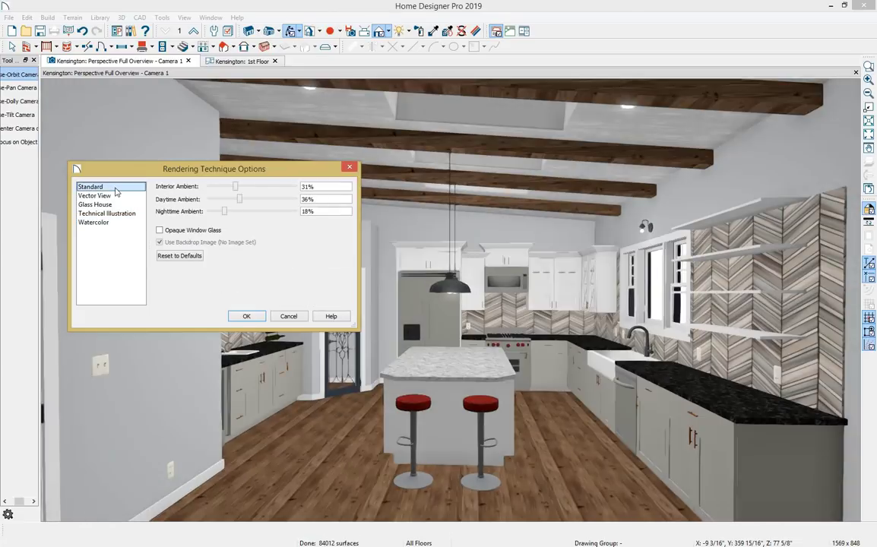
pyautogui.click(246, 316)
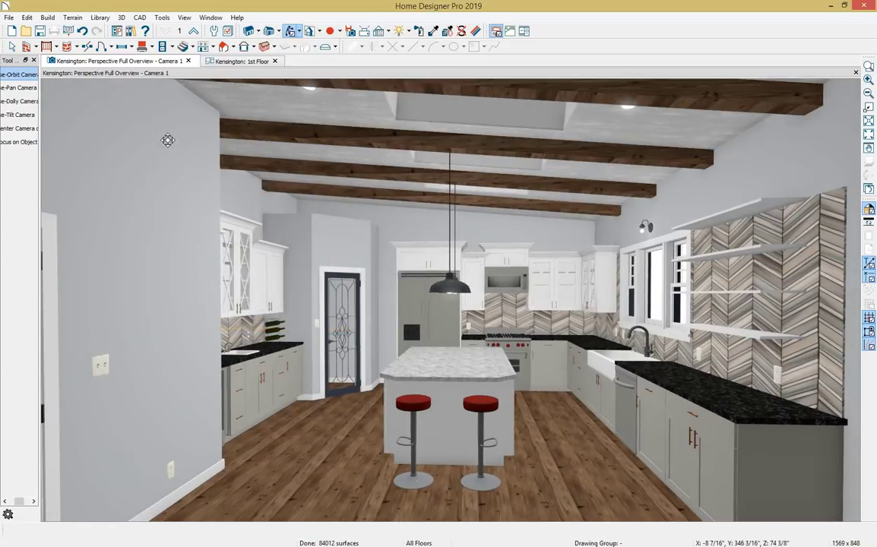
# - Turn on shadows in the kitchen camera view
pyautogui.click(120, 17)
pyautogui.moveTo(178, 210)
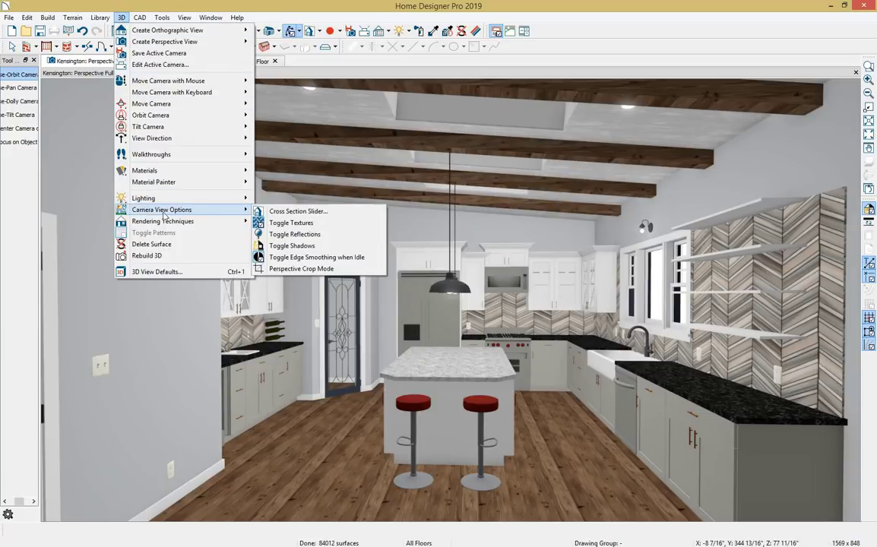
pyautogui.click(325, 247)
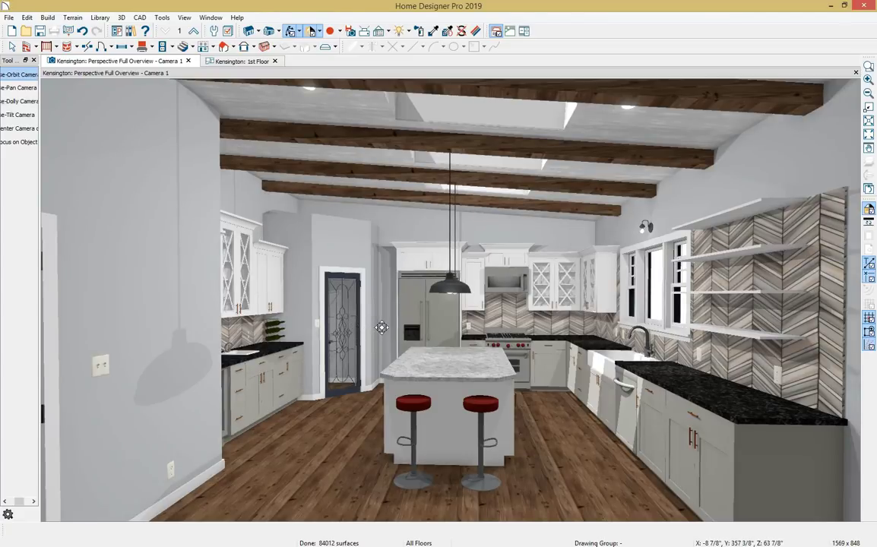
pyautogui.moveTo(367, 327); pyautogui.dragTo(448, 116)
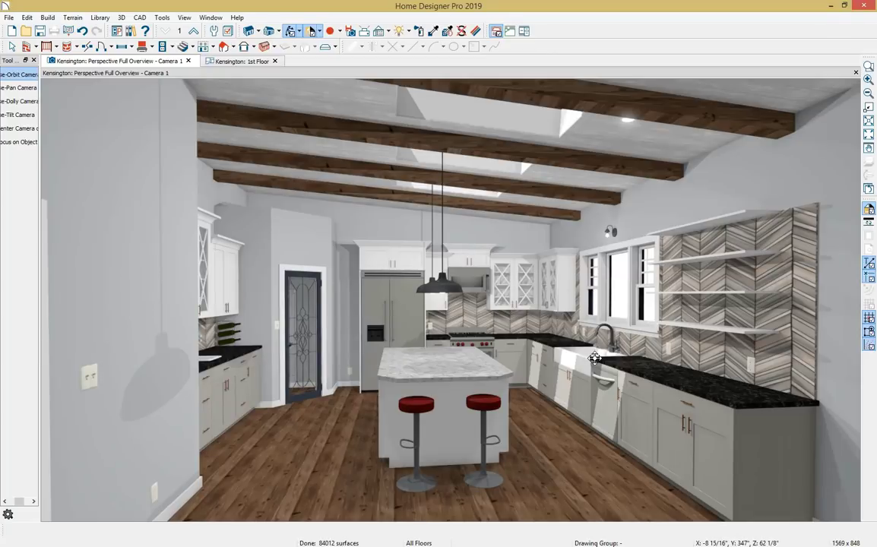
# - Adjust the camera view's sunlight to a tilt angle of -9.6° and a direction angle of 234.2°
pyautogui.click(410, 34)
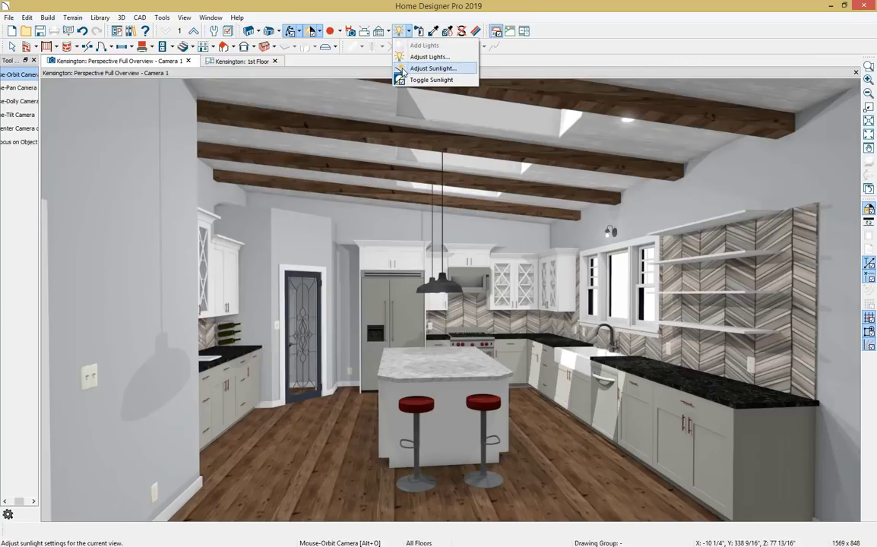
pyautogui.click(418, 68)
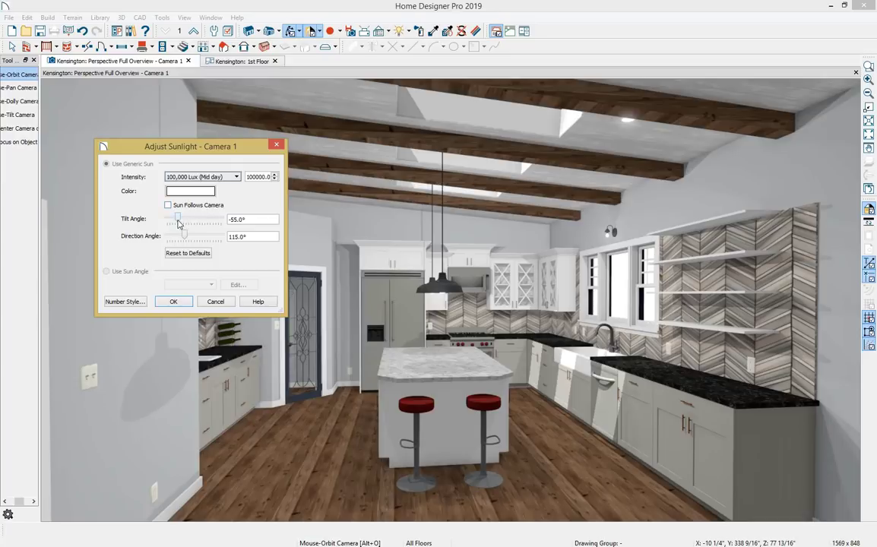
pyautogui.moveTo(178, 219); pyautogui.dragTo(202, 235)
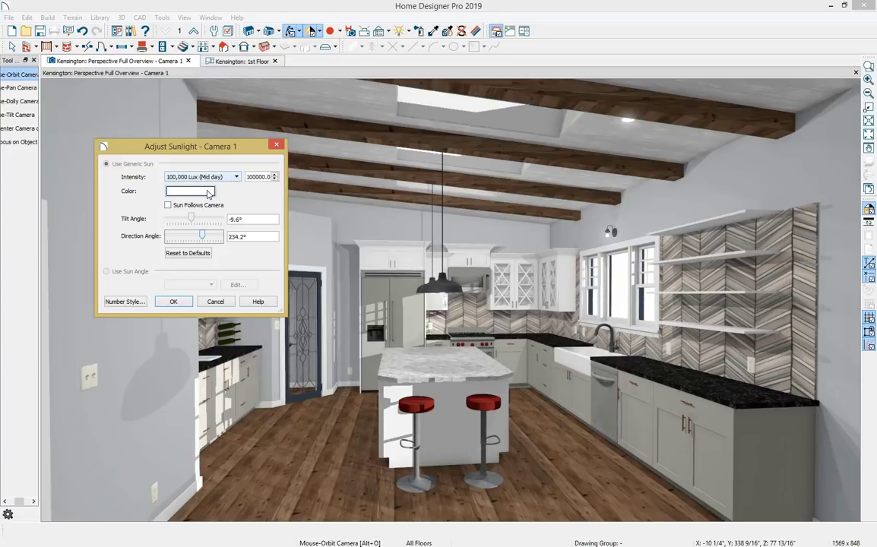
pyautogui.click(177, 302)
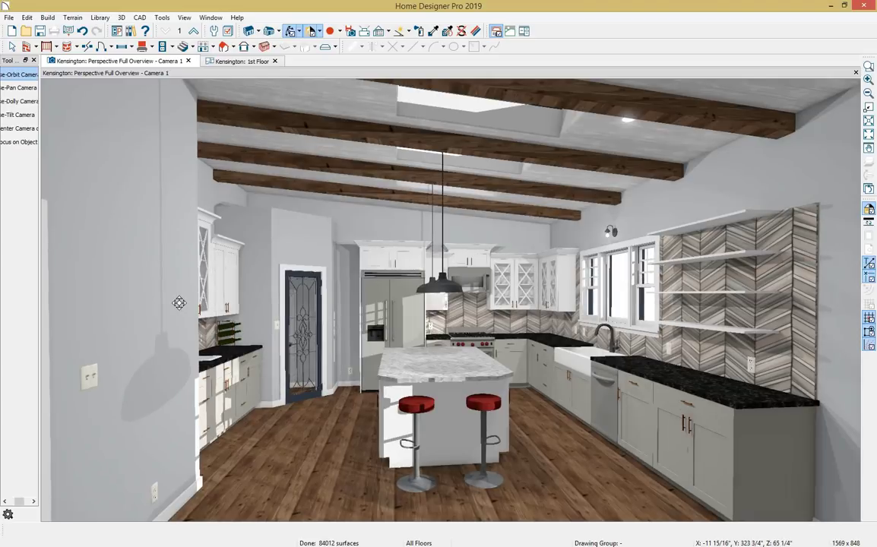
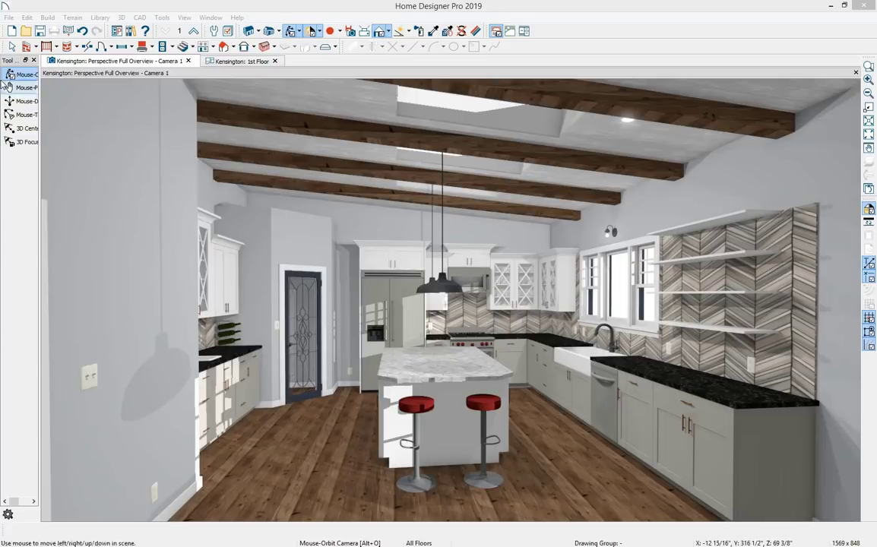
# - Open the Kitchen Layout Template and check the project name and page title text in its title block
pyautogui.click(10, 17)
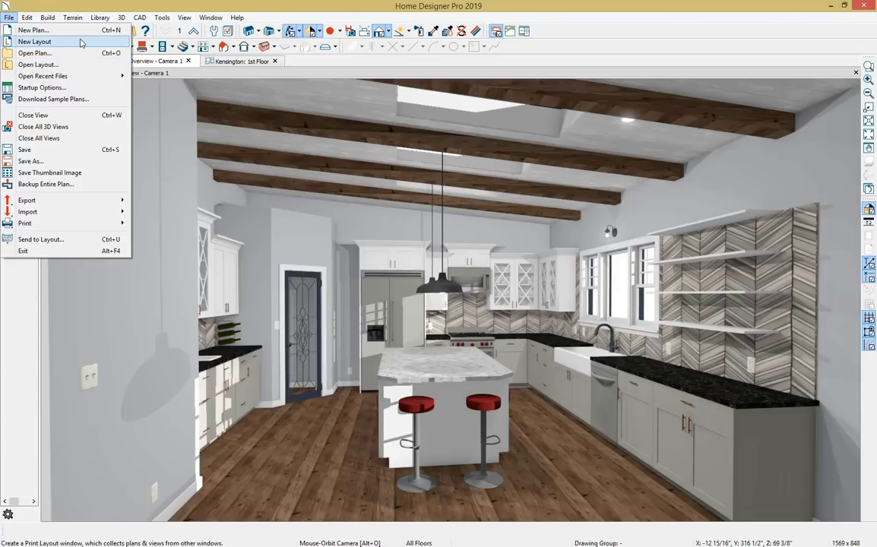
pyautogui.press('Escape')
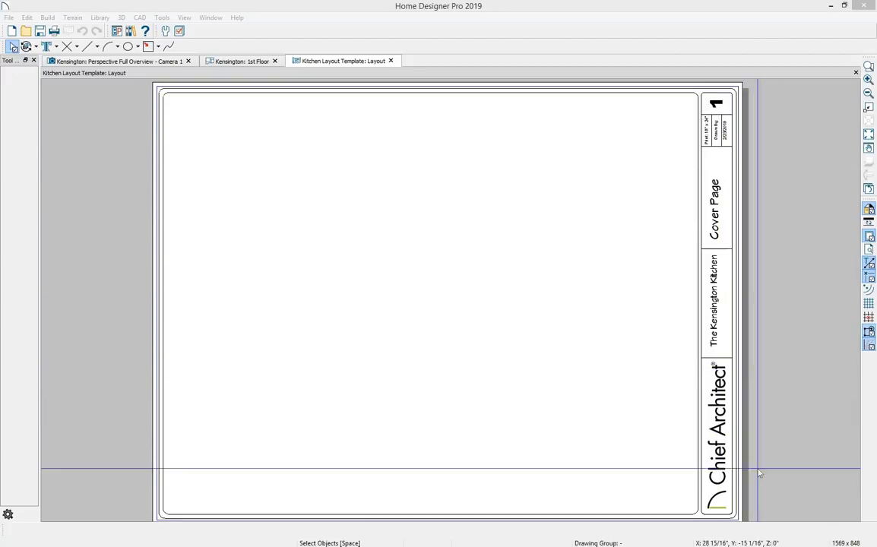
pyautogui.click(751, 423)
pyautogui.click(708, 289)
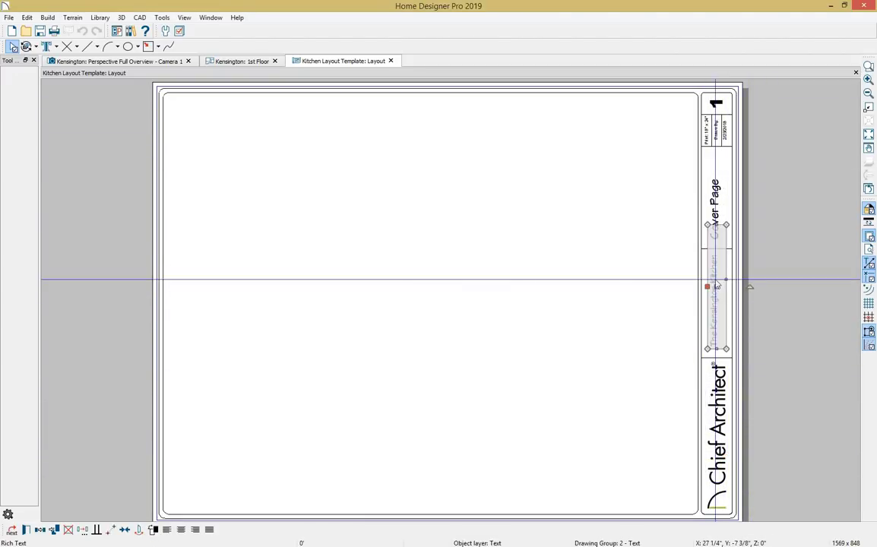
pyautogui.click(723, 198)
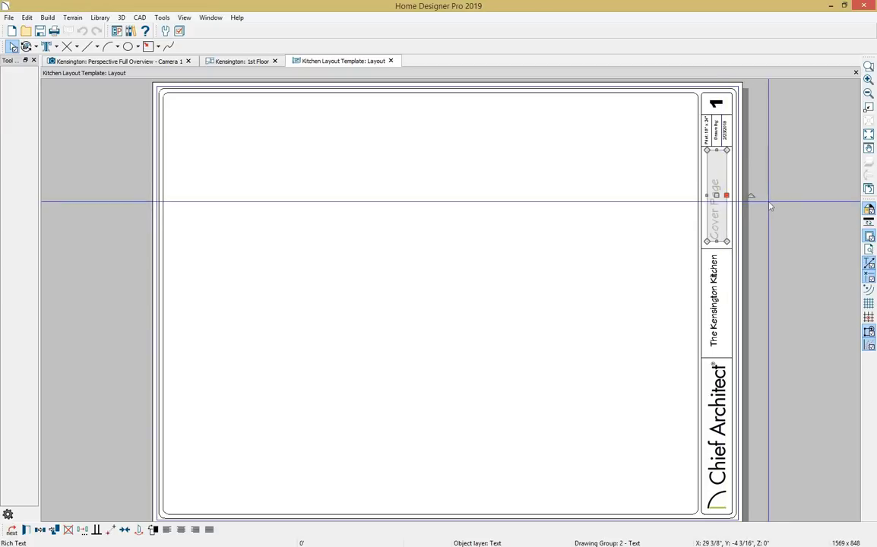
pyautogui.click(668, 243)
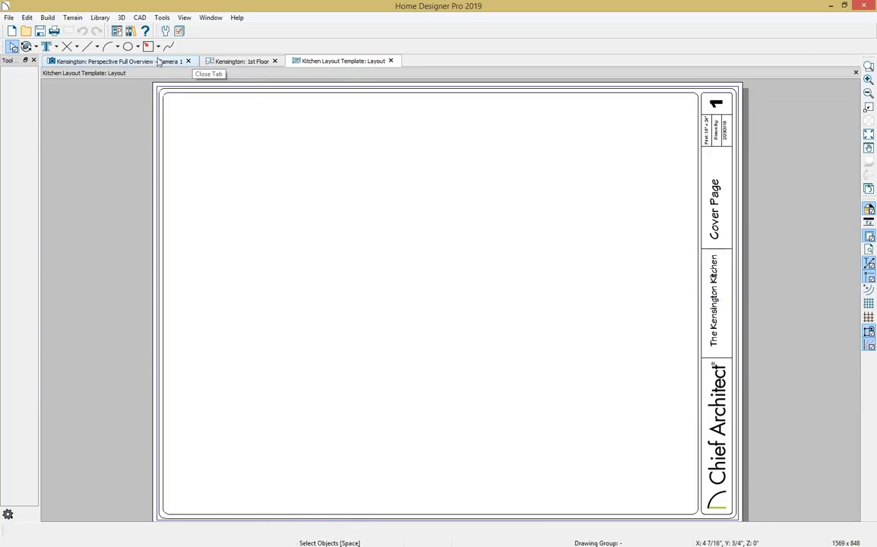
# - Turn on the display of the "Dimensions, Automatic" layer in the 1st Floor plan
pyautogui.click(210, 61)
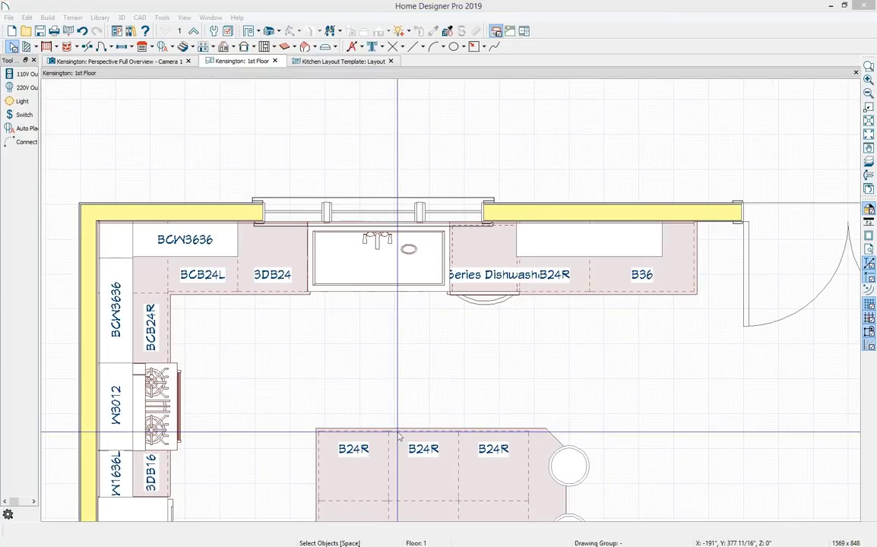
pyautogui.scroll(-5, 397, 435)
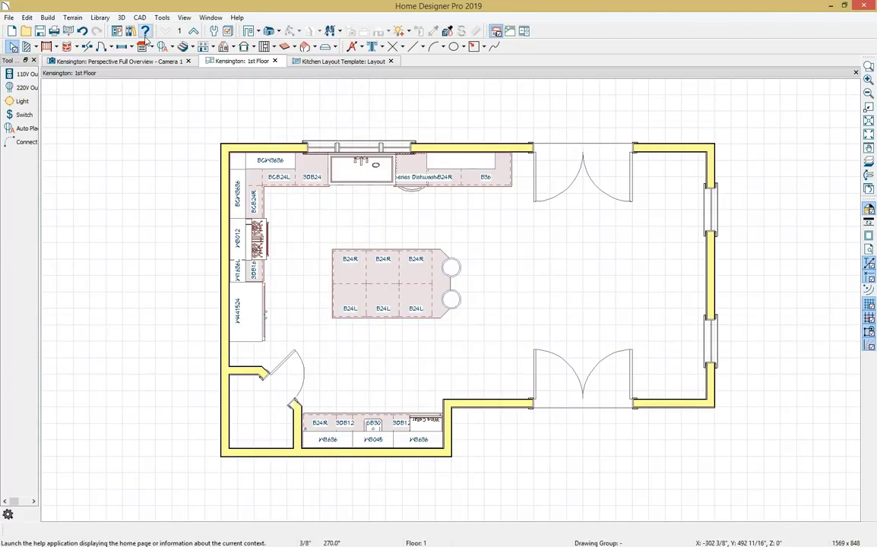
pyautogui.click(162, 17)
pyautogui.click(186, 29)
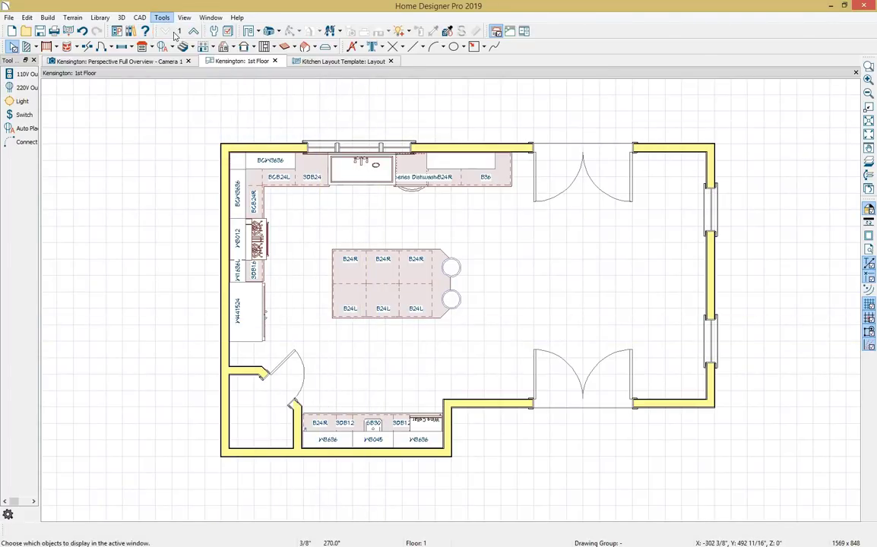
pyautogui.press('d')
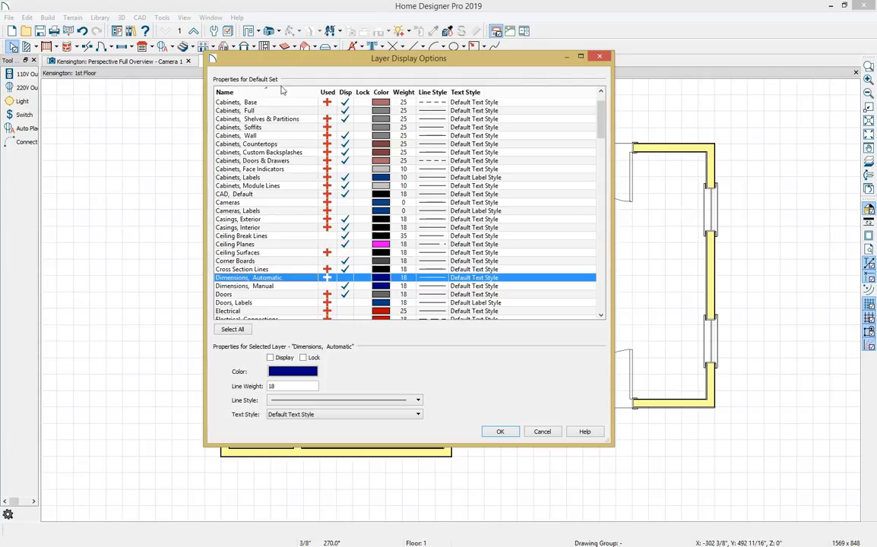
pyautogui.click(501, 432)
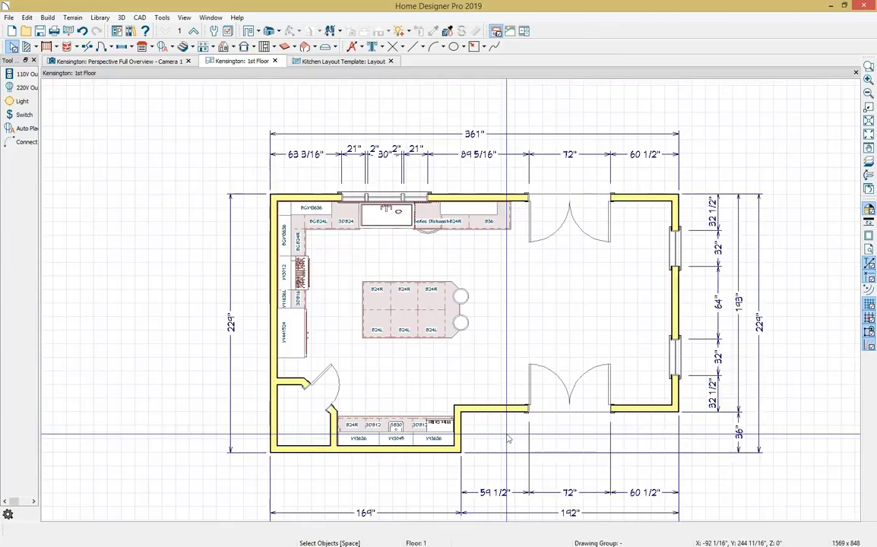
# - Send the floor plan's current screen to the layout at a scale of 1/4 in = 1 ft
pyautogui.moveTo(495, 422); pyautogui.dragTo(448, 392, button='middle')
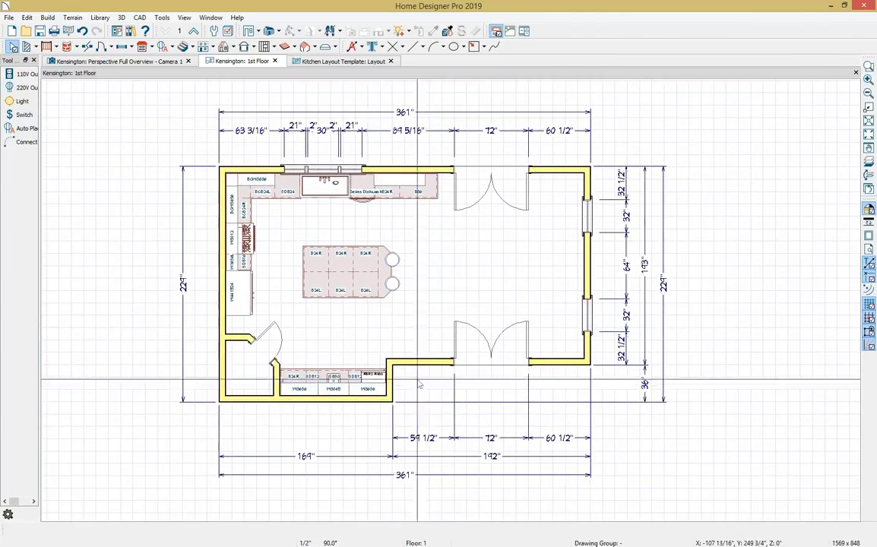
pyautogui.click(68, 32)
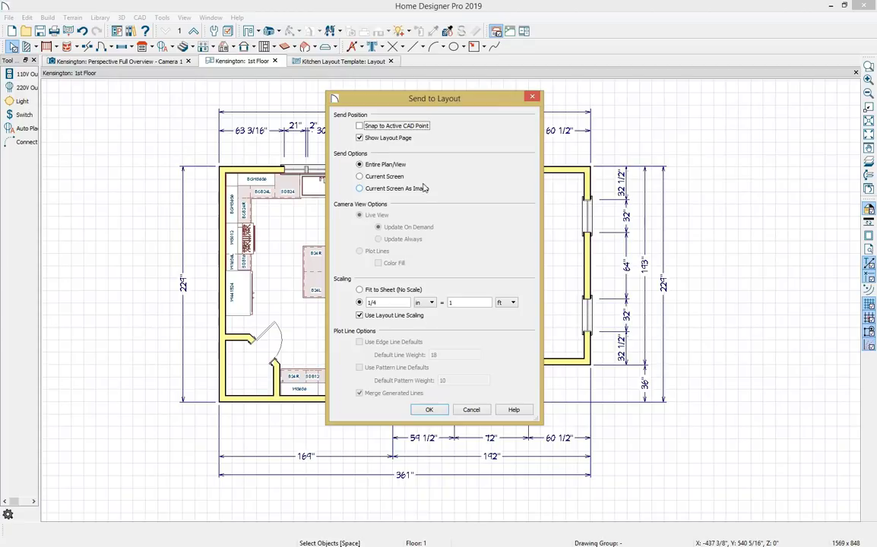
pyautogui.click(381, 177)
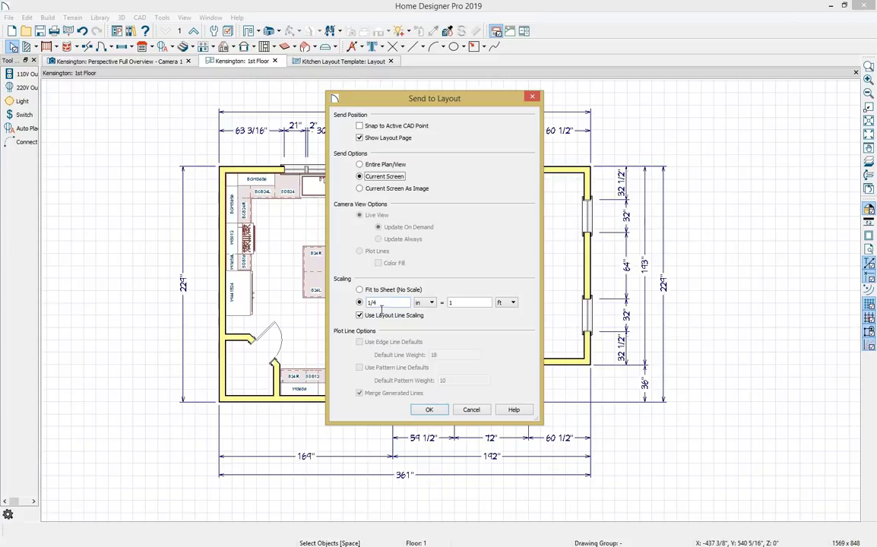
pyautogui.click(430, 411)
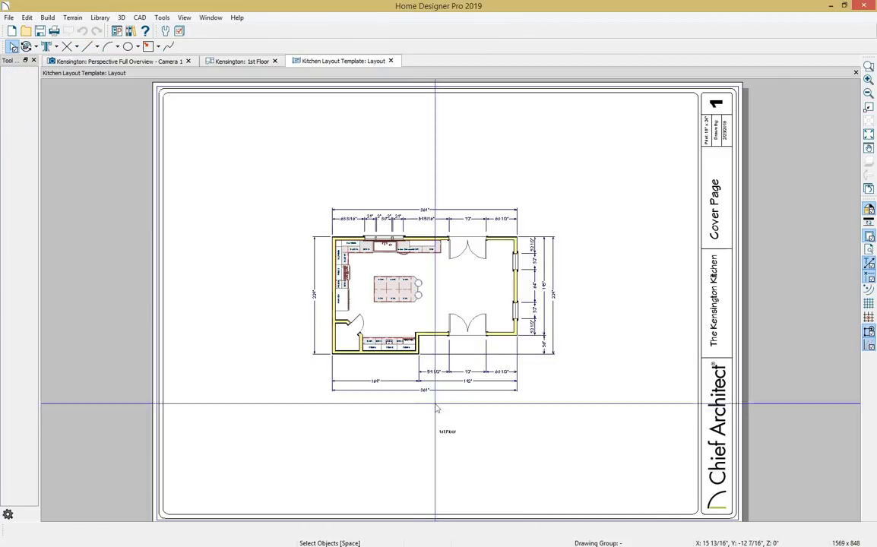
# - Crop the floor plan's layout box to about 11" wide and move it to the lower-left corner of the sheet
pyautogui.click(446, 305)
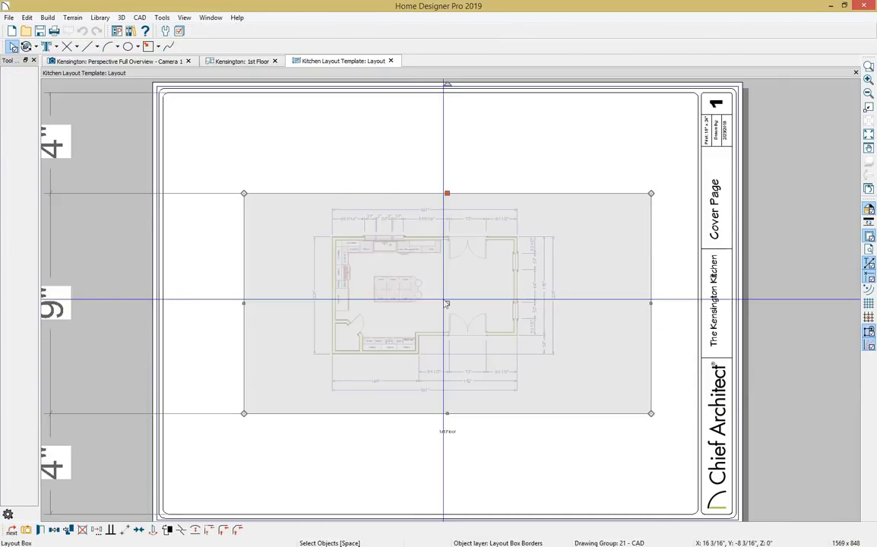
pyautogui.moveTo(652, 304); pyautogui.dragTo(564, 303)
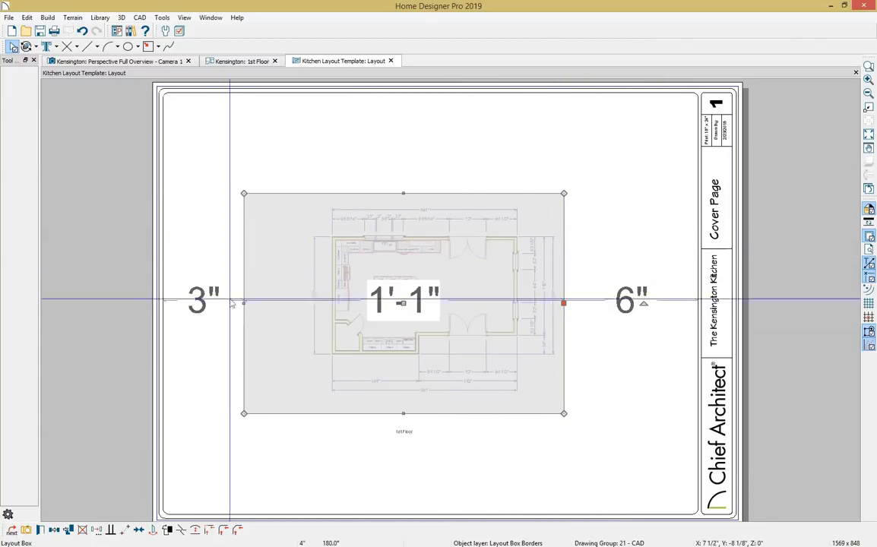
pyautogui.moveTo(244, 302); pyautogui.dragTo(299, 303)
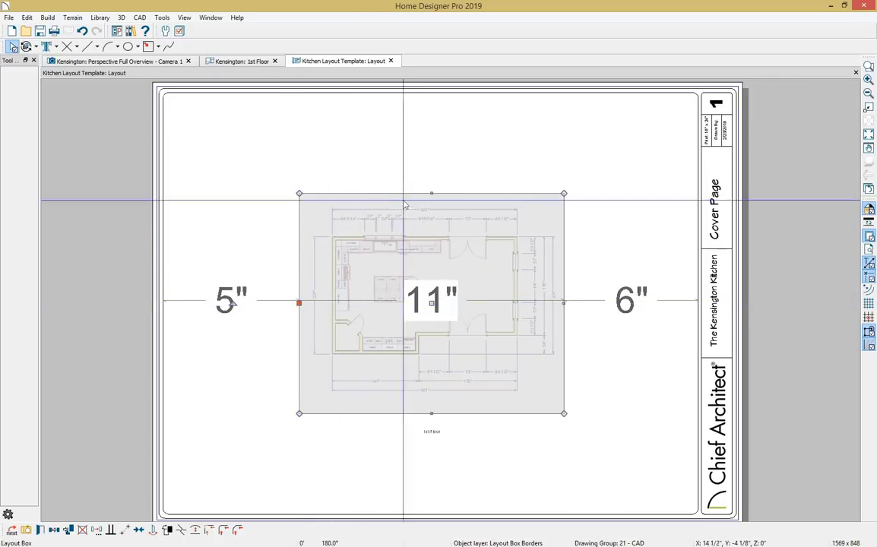
pyautogui.moveTo(432, 194); pyautogui.dragTo(418, 247)
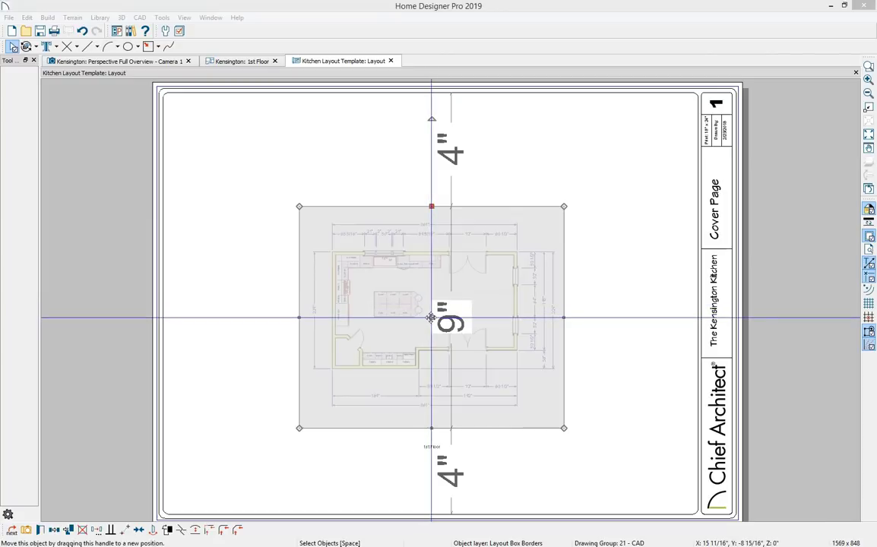
pyautogui.moveTo(431, 318); pyautogui.dragTo(304, 394)
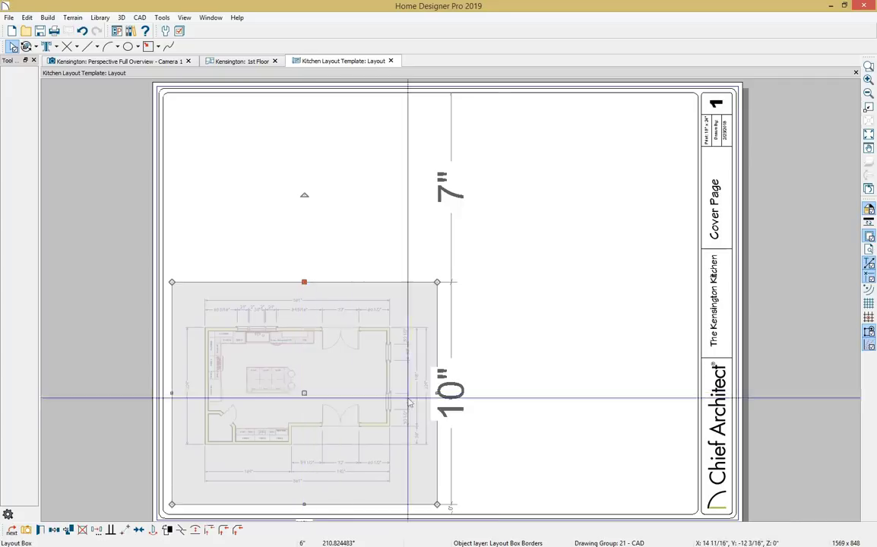
# - Turn on the display of the "Cameras" and "Cameras, Labels" layers in the 1st Floor plan
pyautogui.click(528, 411)
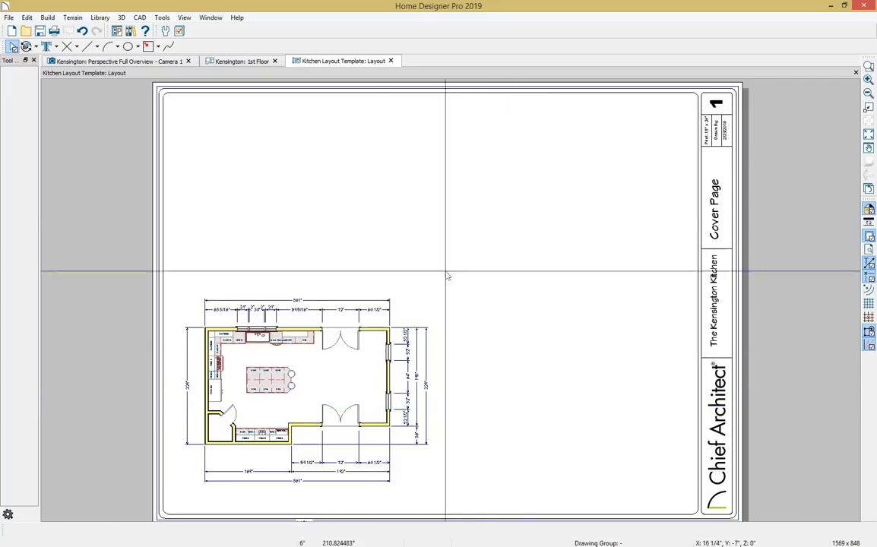
pyautogui.click(243, 62)
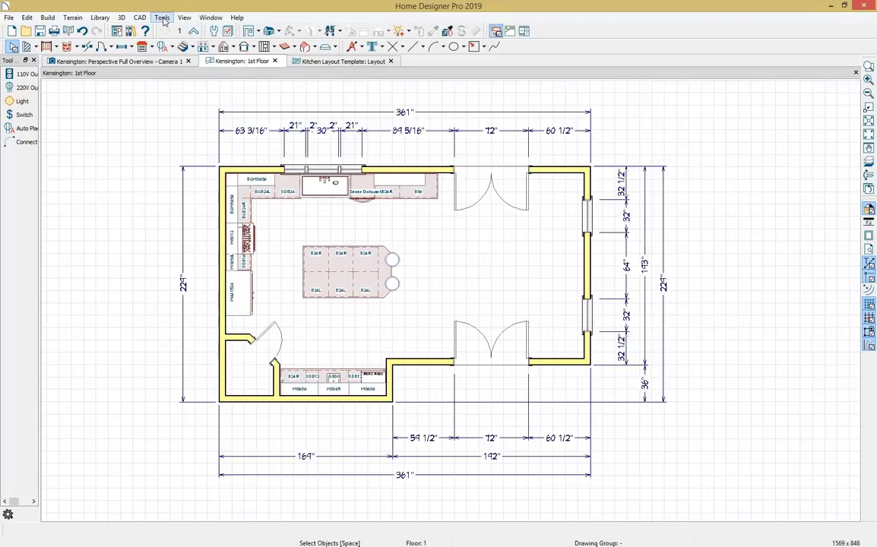
pyautogui.click(165, 17)
pyautogui.click(190, 28)
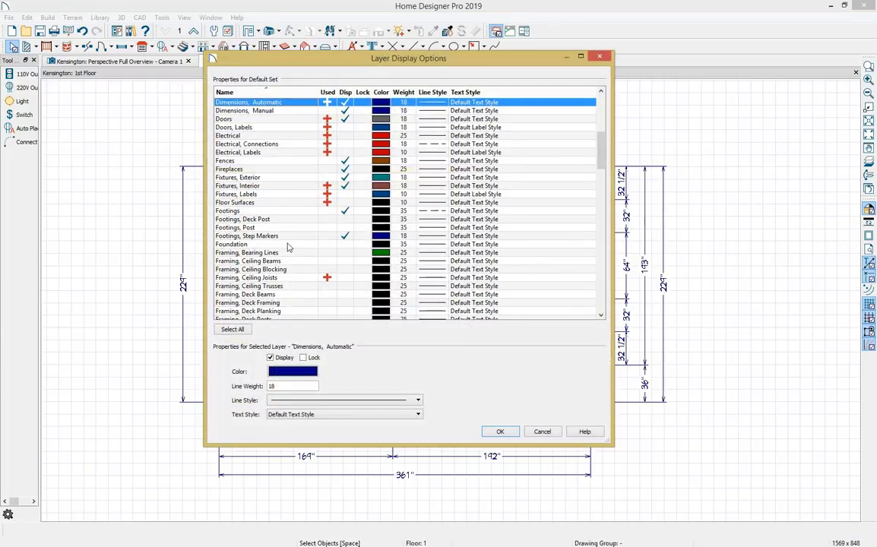
pyautogui.press('c')
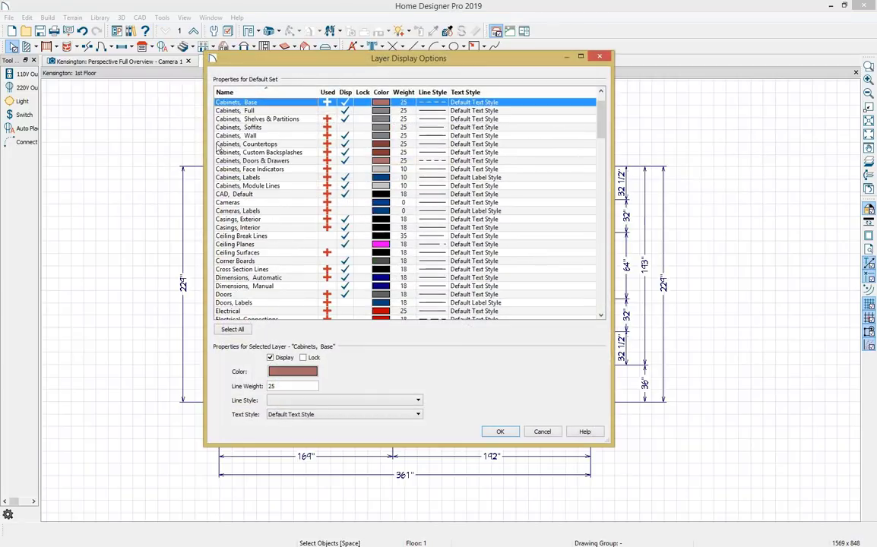
pyautogui.click(348, 204)
pyautogui.click(350, 211)
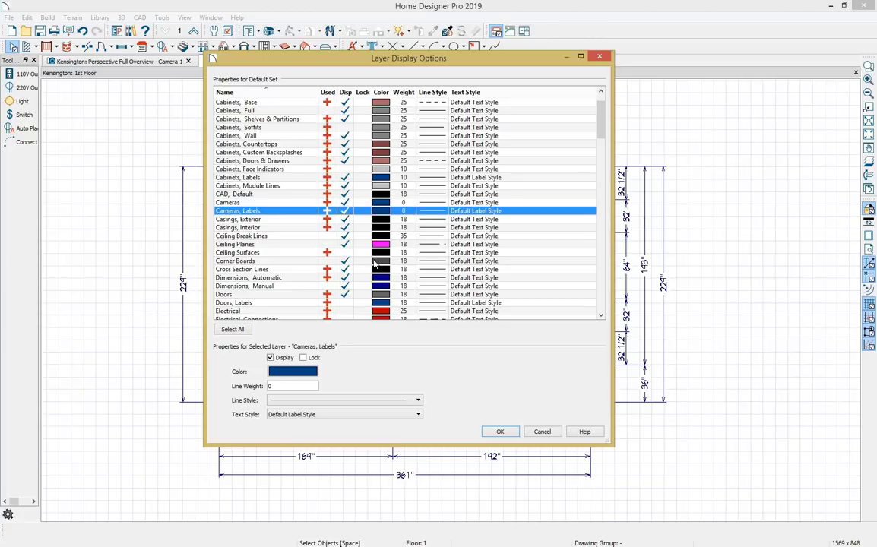
pyautogui.click(499, 432)
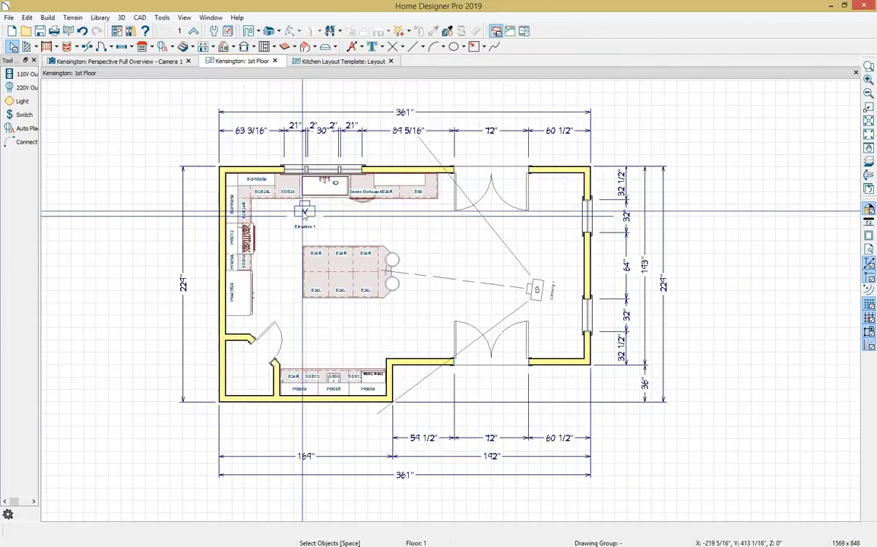
# - Open the wall elevation view of the Elevation 1 camera, which faces the kitchen's sink wall
pyautogui.click(305, 212)
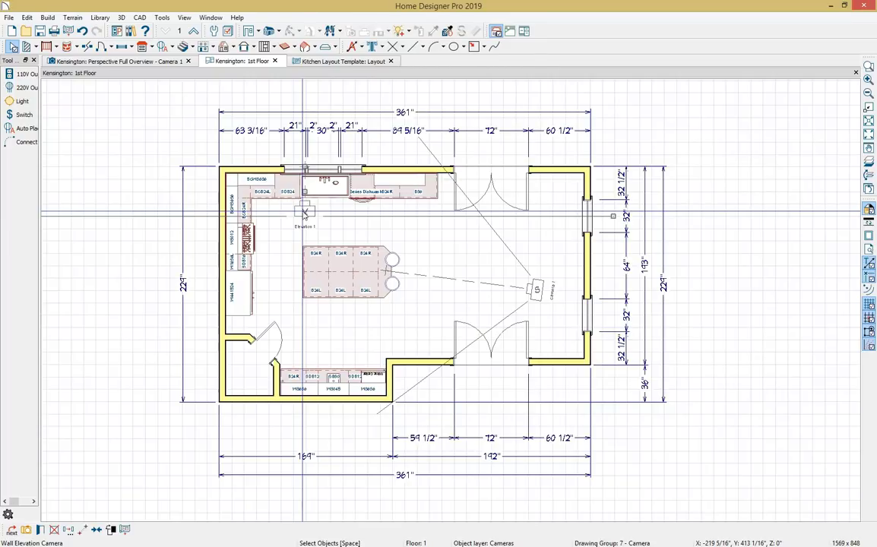
pyautogui.doubleClick(305, 212)
pyautogui.scroll(3, 184, 296)
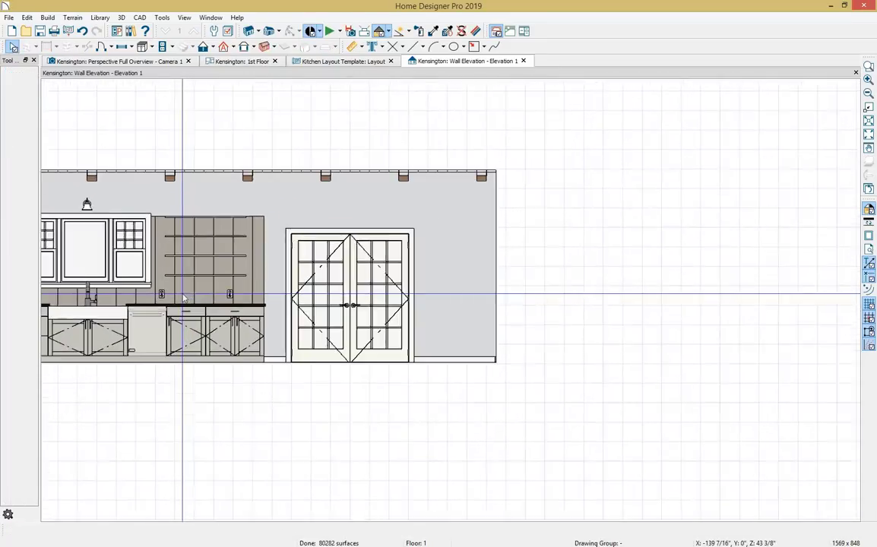
pyautogui.scroll(1, 190, 295)
pyautogui.scroll(-3, 476, 296)
pyautogui.scroll(2, 448, 302)
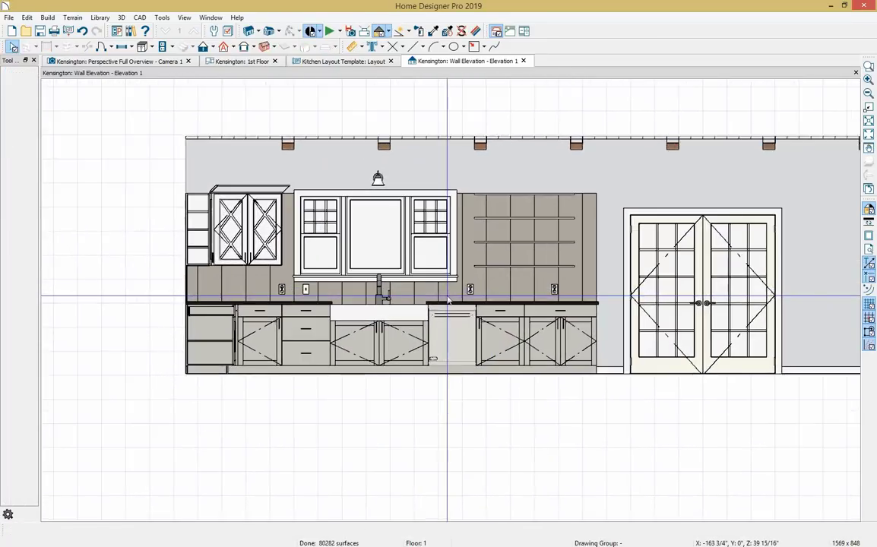
pyautogui.scroll(3, 448, 302)
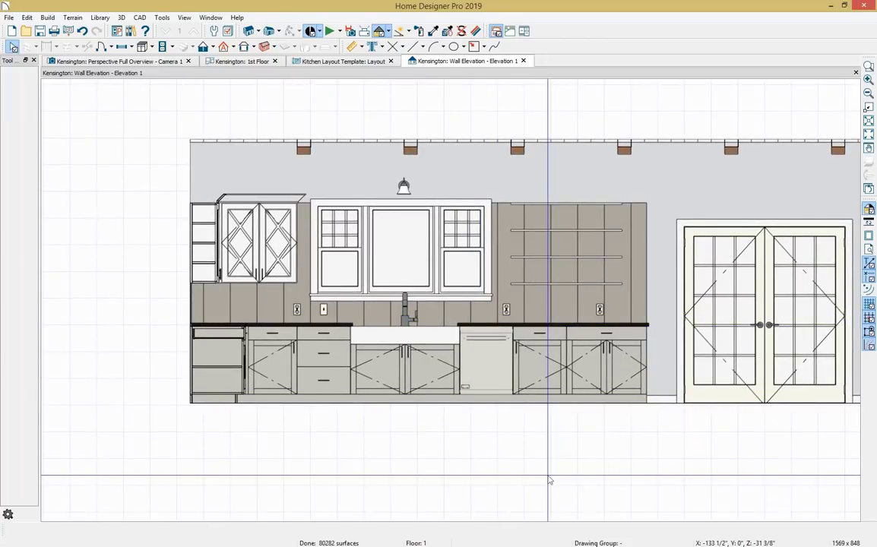
# - Add an end-to-end dimension along the full run of base cabinets and place its line well below the floor
pyautogui.click(361, 47)
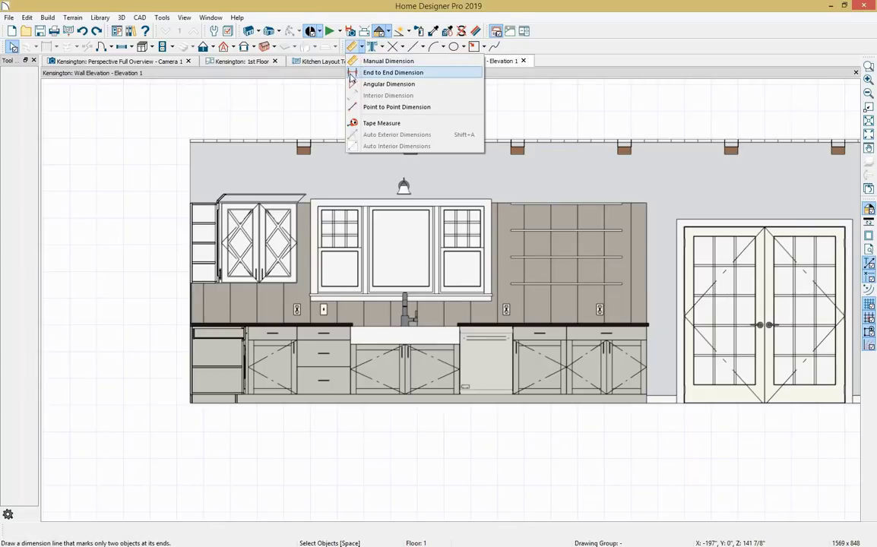
pyautogui.click(431, 74)
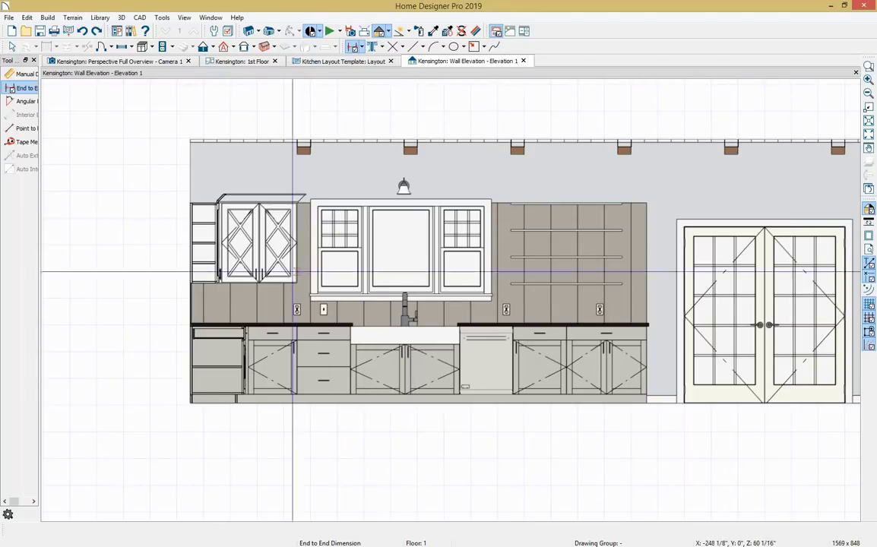
pyautogui.moveTo(190, 402); pyautogui.dragTo(644, 401)
pyautogui.press('Escape')
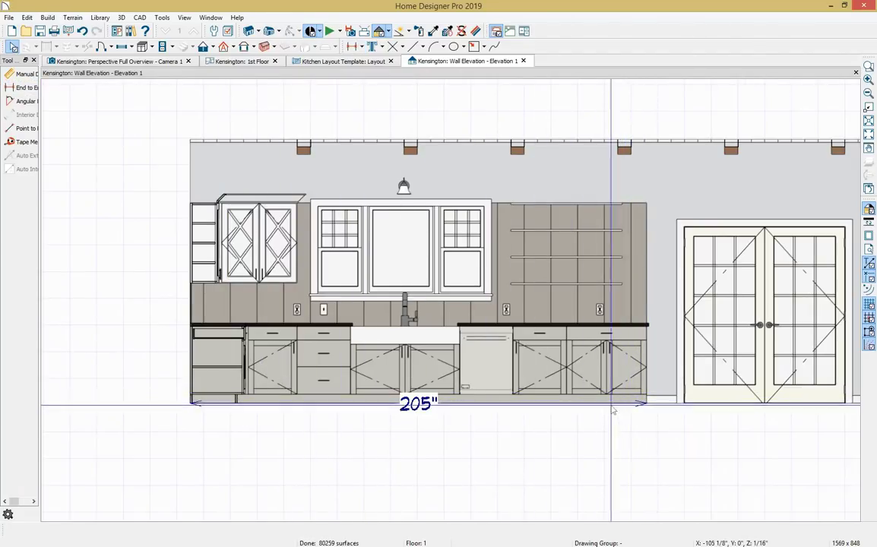
pyautogui.click(530, 411)
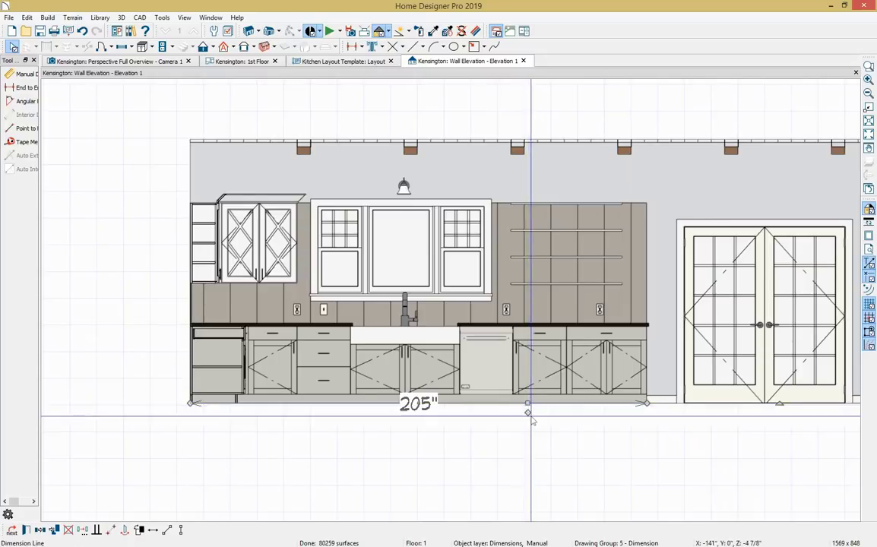
pyautogui.moveTo(528, 413); pyautogui.dragTo(534, 484)
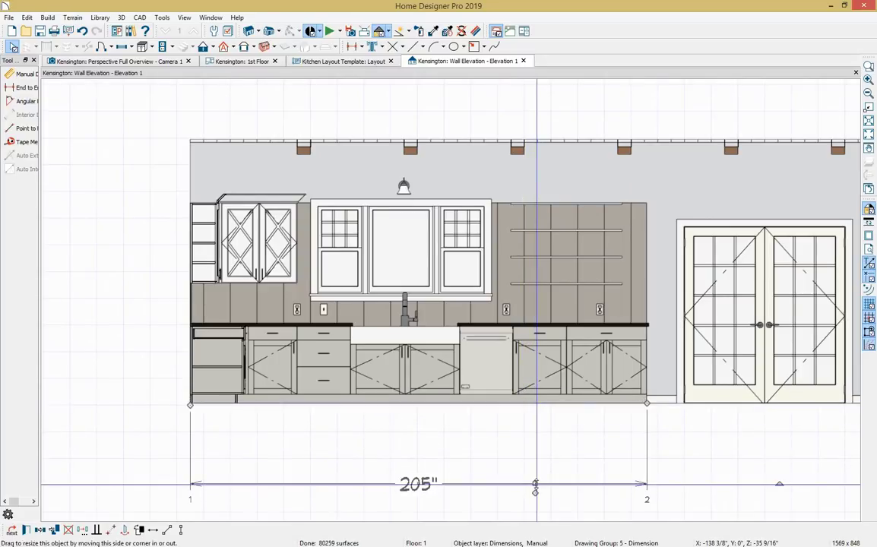
# - Add an end-to-end dimension for the wall's height from floor to ceiling and place it outside the cabinet end of the wall
pyautogui.click(29, 88)
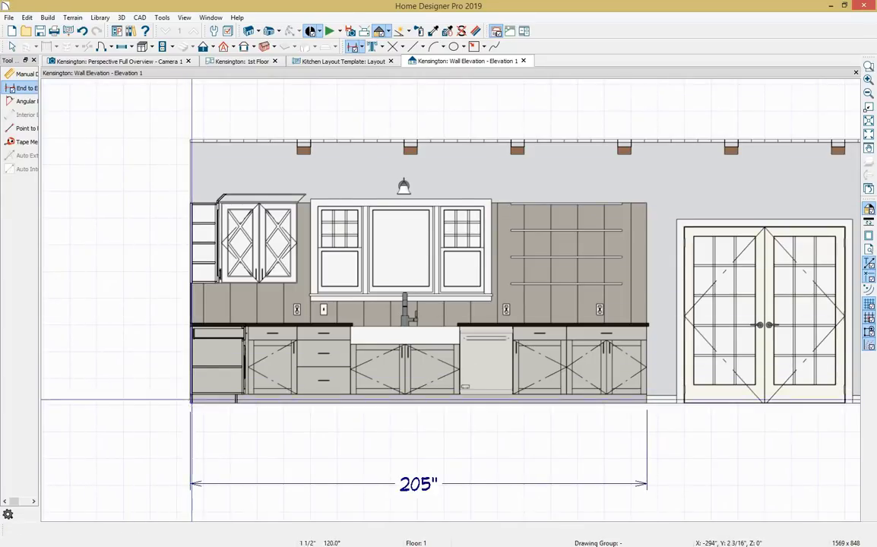
pyautogui.moveTo(191, 399); pyautogui.dragTo(190, 143)
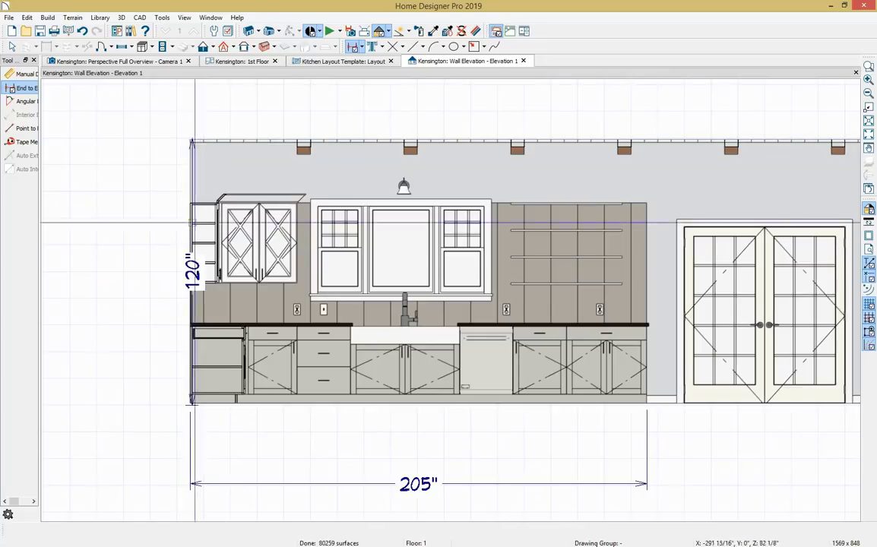
pyautogui.press('space')
pyautogui.click(188, 186)
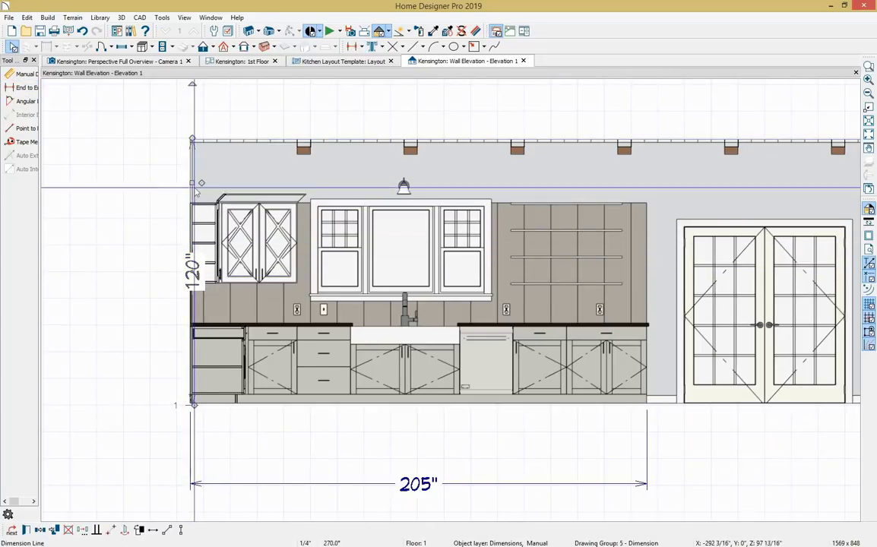
pyautogui.moveTo(190, 182); pyautogui.dragTo(97, 177)
pyautogui.press('Escape')
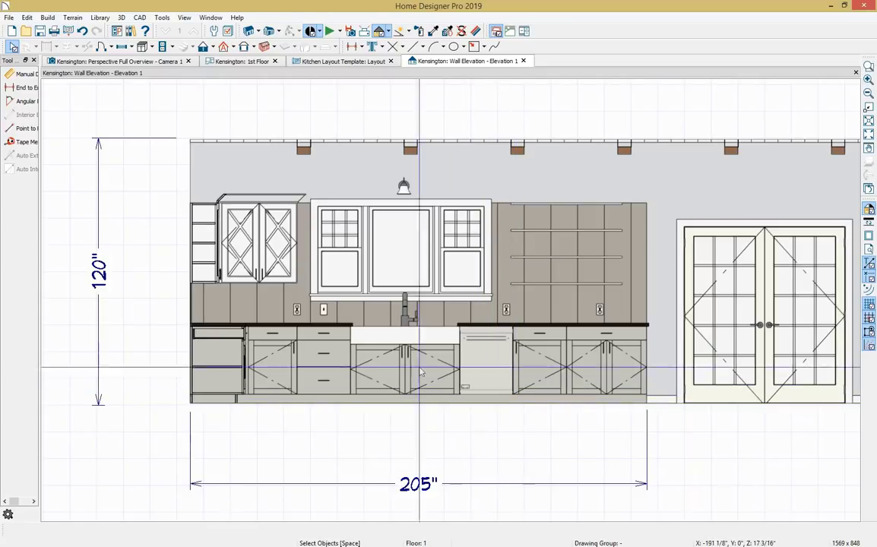
# - Open the Locate Objects settings of the default manual dimensions
pyautogui.click(27, 17)
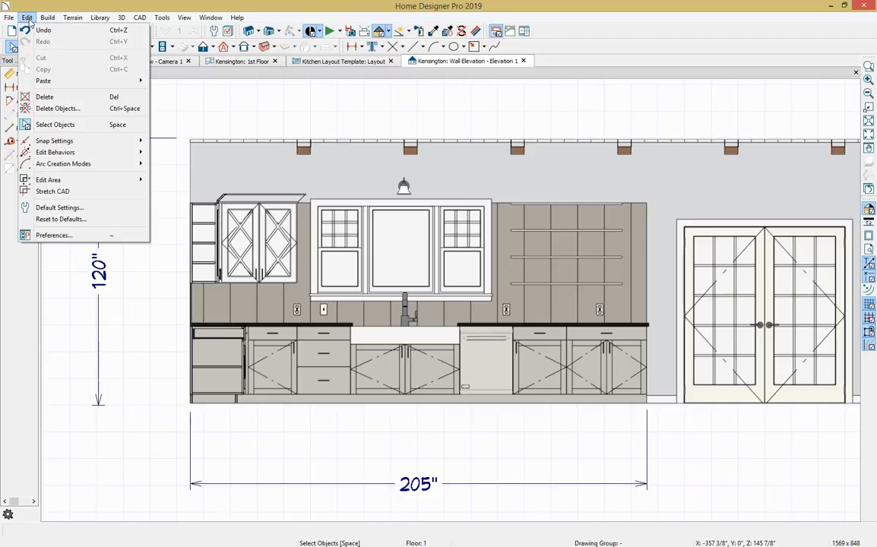
pyautogui.click(75, 208)
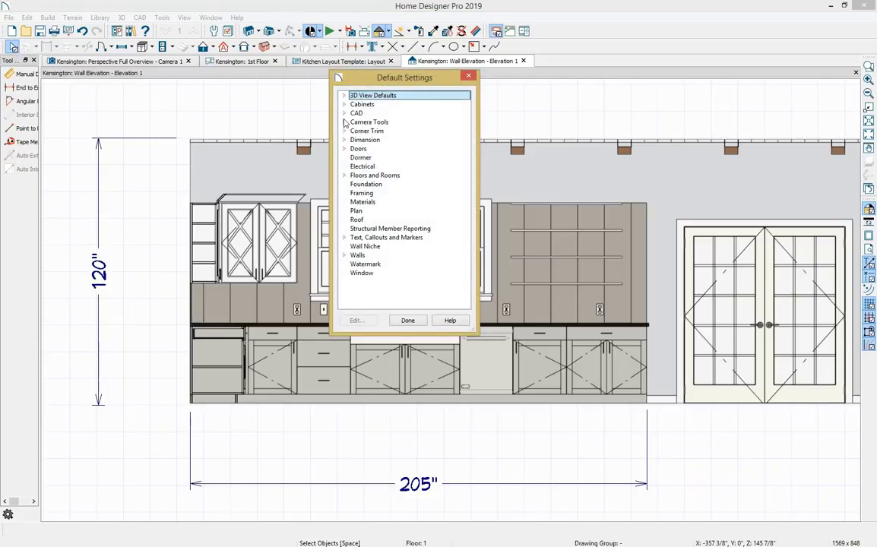
pyautogui.click(344, 141)
pyautogui.click(376, 149)
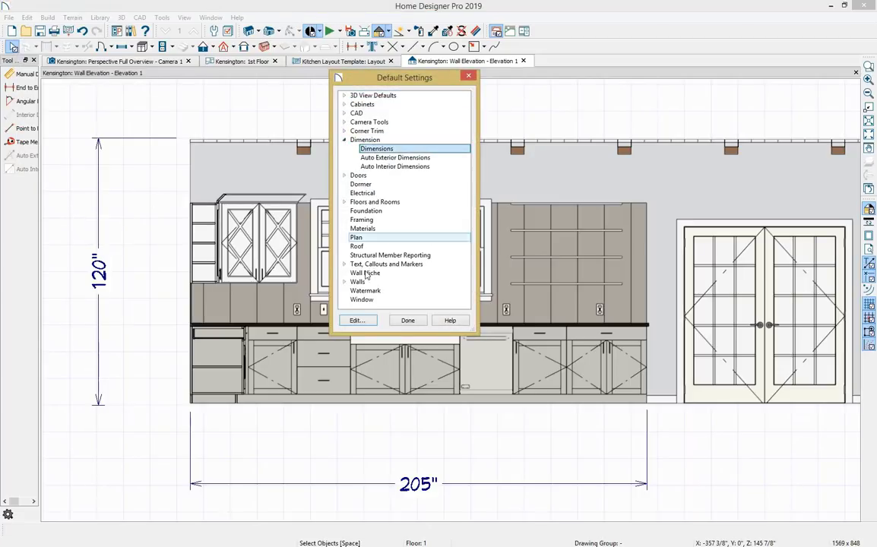
pyautogui.click(357, 321)
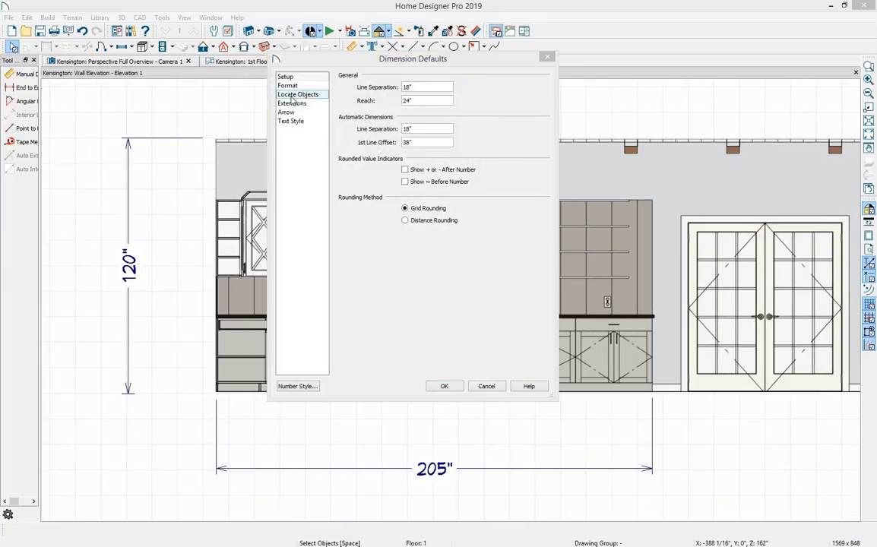
pyautogui.click(294, 96)
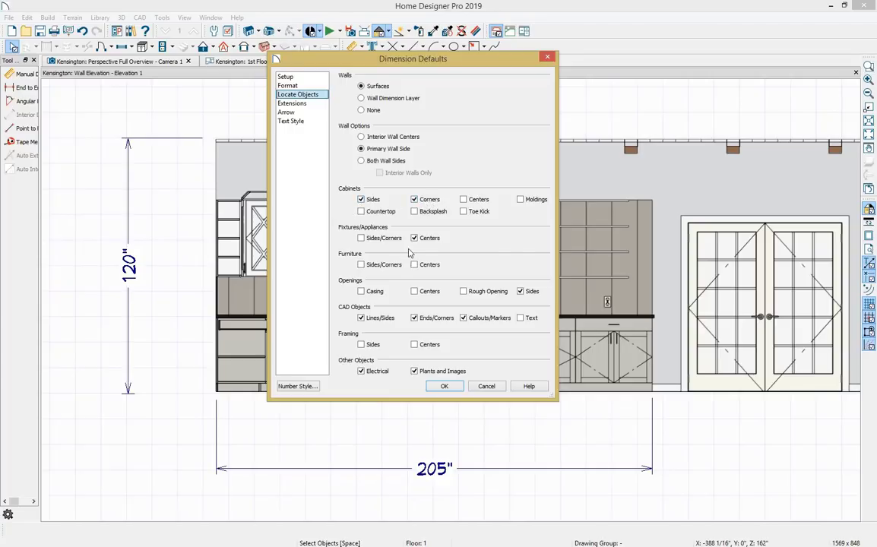
# - Turn off dimension locating for plants and images, electrical, and CAD lines/sides, ends/corners and callouts/markers, and accept the defaults
pyautogui.click(415, 371)
pyautogui.click(361, 371)
pyautogui.click(361, 318)
pyautogui.click(414, 317)
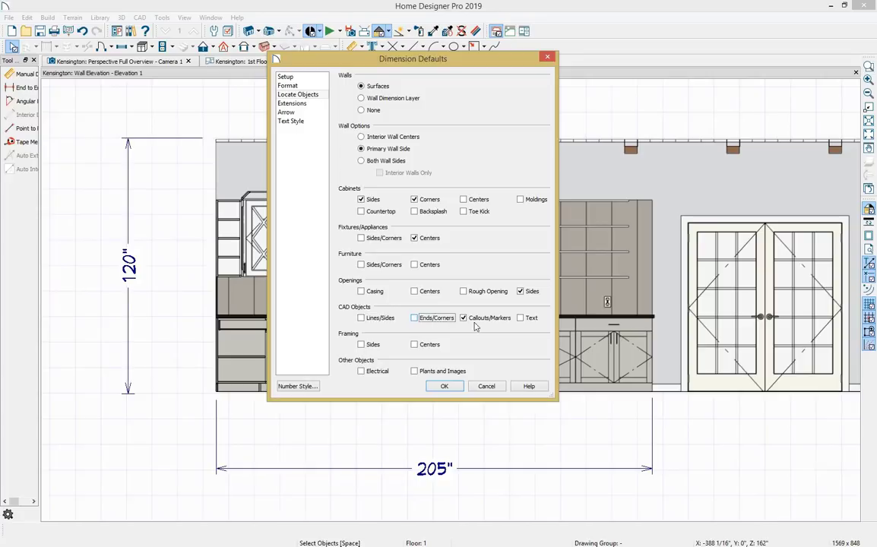
pyautogui.click(464, 318)
pyautogui.click(425, 240)
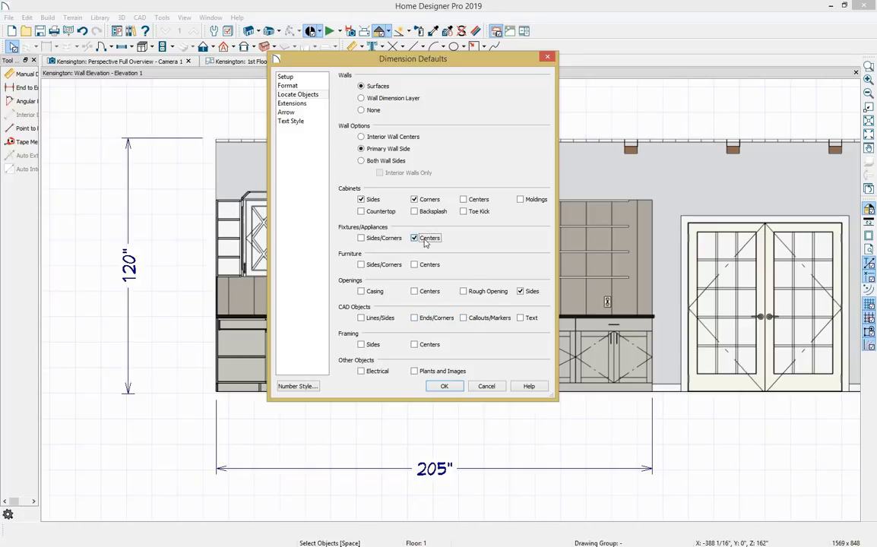
pyautogui.click(426, 200)
pyautogui.click(444, 387)
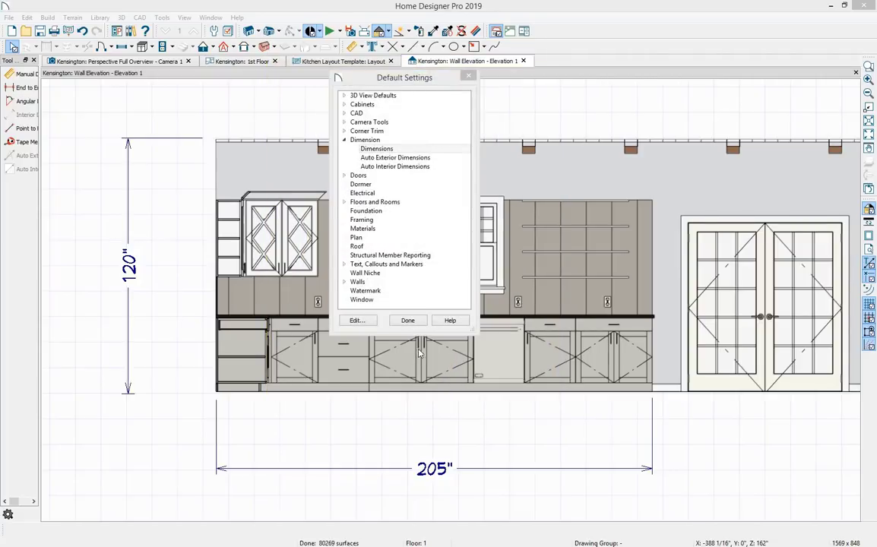
pyautogui.click(408, 320)
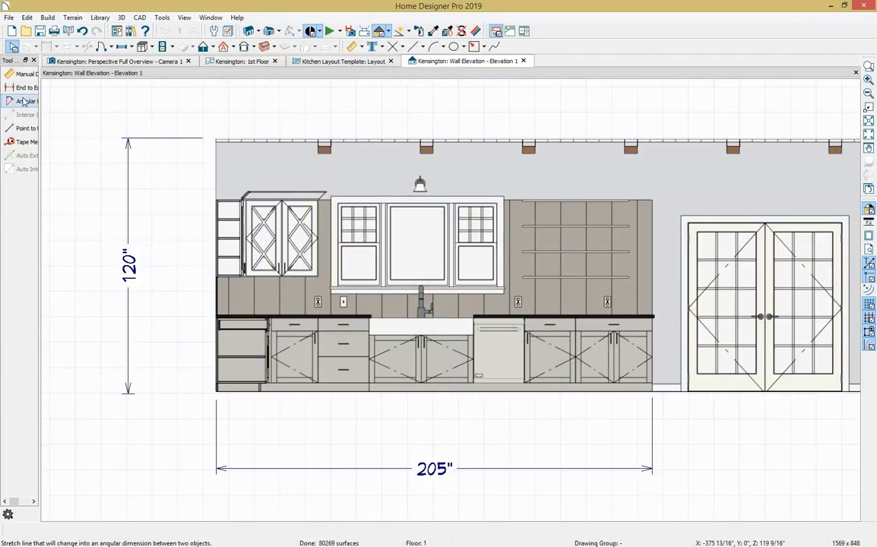
# - Add a manual dimension string across the base cabinets' widths and place it between the floor line and the overall width dimension
pyautogui.click(23, 75)
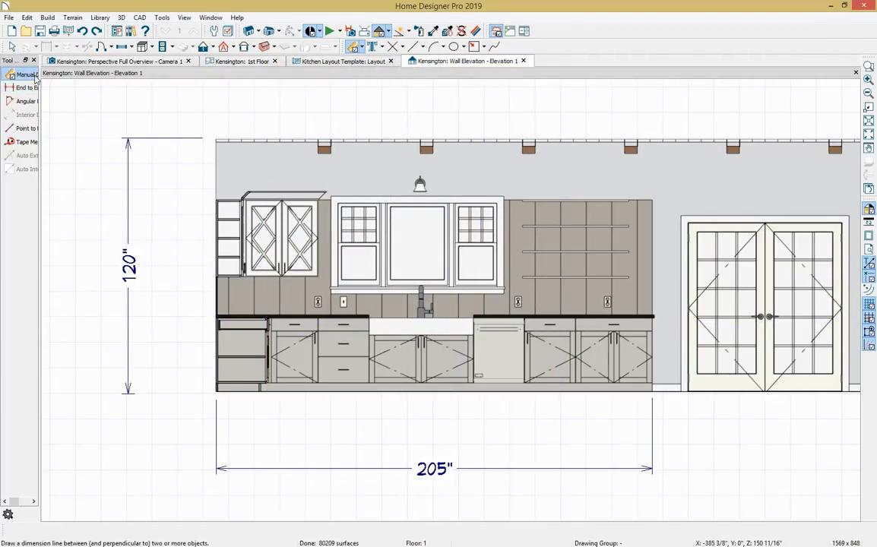
pyautogui.moveTo(178, 350); pyautogui.dragTo(652, 352)
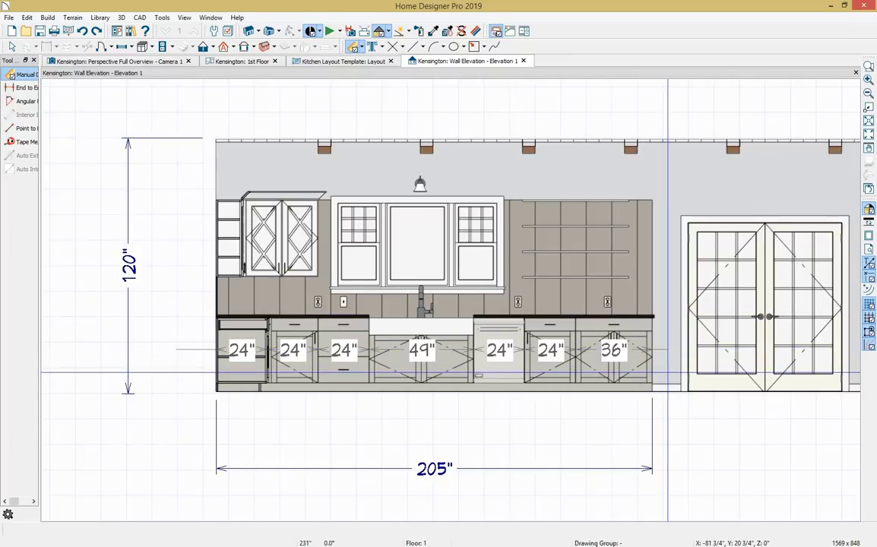
pyautogui.click(597, 351)
pyautogui.moveTo(598, 350); pyautogui.dragTo(605, 411)
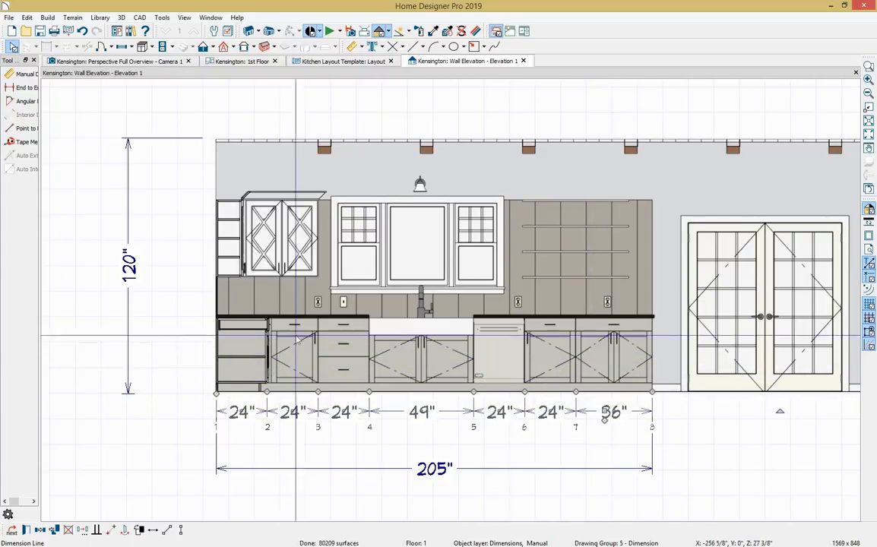
# - Add a vertical manual dimension string through the end cabinets from floor to ceiling and move it between the wall and the overall height dimension
pyautogui.click(19, 75)
pyautogui.press('F6')
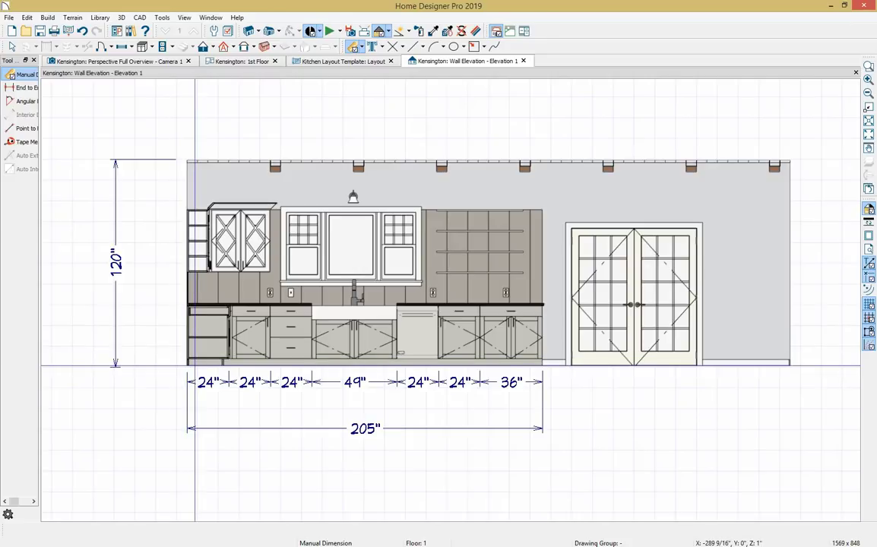
pyautogui.moveTo(196, 366); pyautogui.dragTo(196, 162)
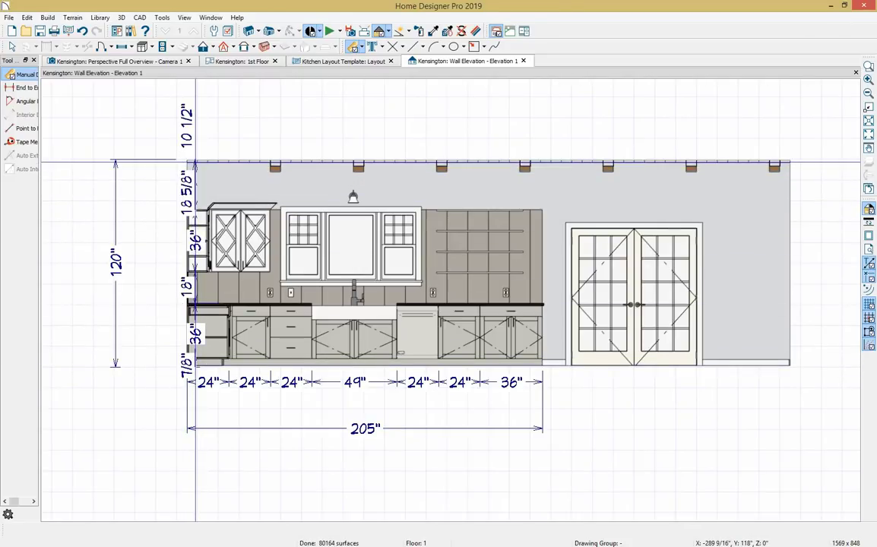
pyautogui.scroll(3, 196, 162)
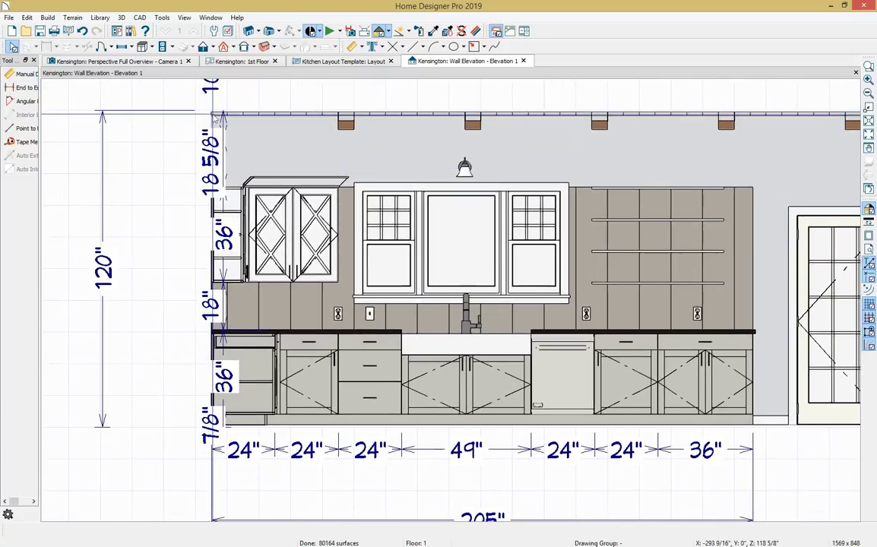
pyautogui.moveTo(221, 118); pyautogui.dragTo(181, 135)
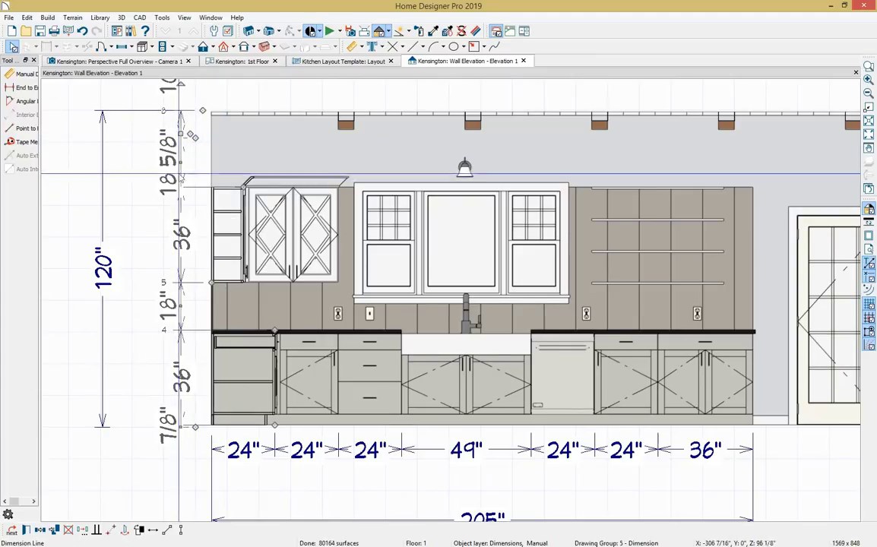
# - Remove the extra extension lines near the floor and above the wall cabinets from the vertical dimension string
pyautogui.moveTo(199, 174); pyautogui.dragTo(204, 95)
pyautogui.scroll(-1, 195, 139)
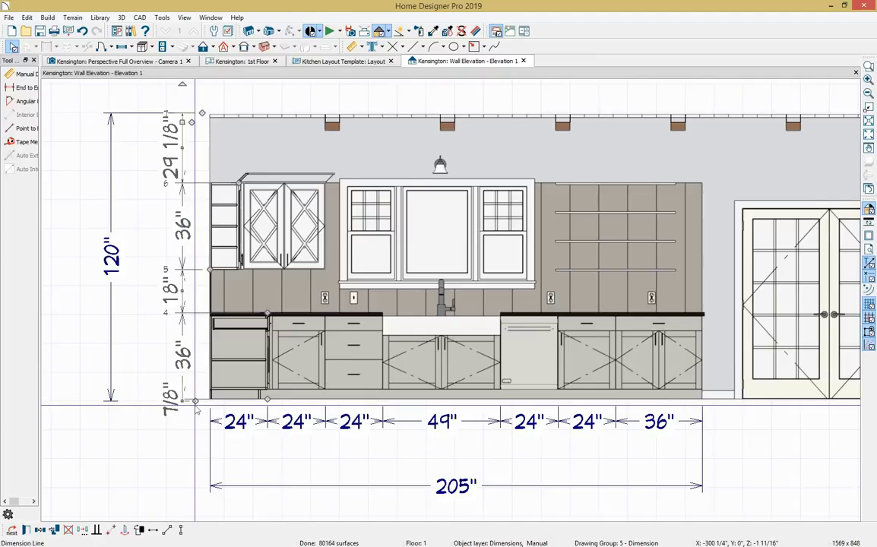
pyautogui.scroll(2, 185, 397)
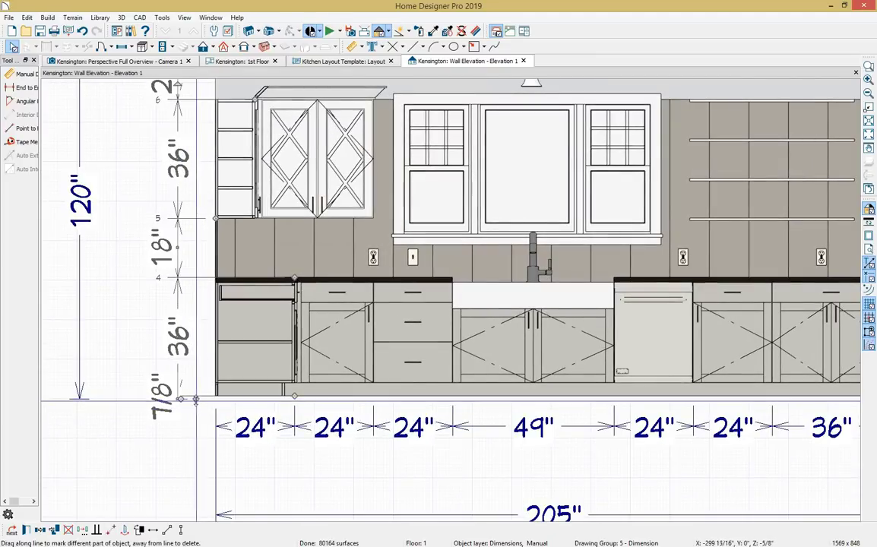
pyautogui.hotkey('ctrl', 'z')
pyautogui.scroll(-3, 278, 396)
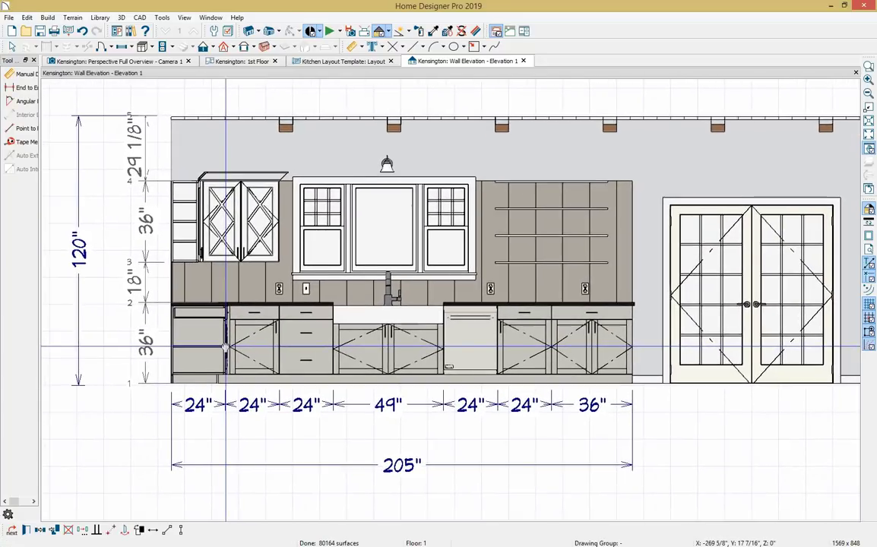
pyautogui.click(208, 398)
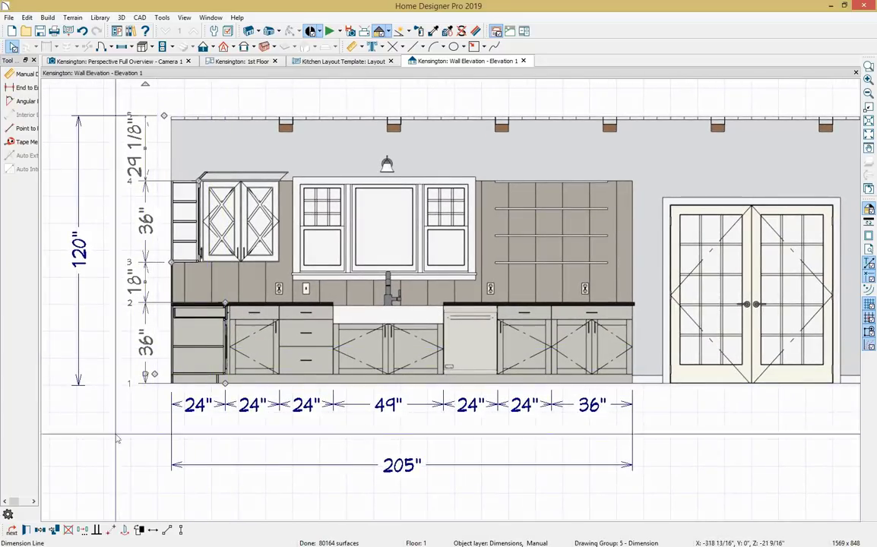
pyautogui.click(127, 456)
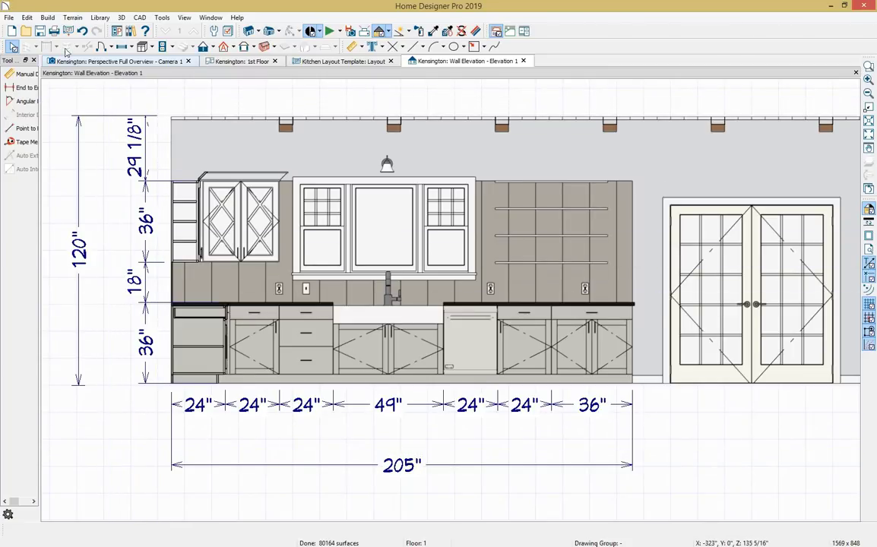
# - Set the default manual dimensions to locate fixture and appliance centers, with all cabinet location options turned off
pyautogui.click(25, 17)
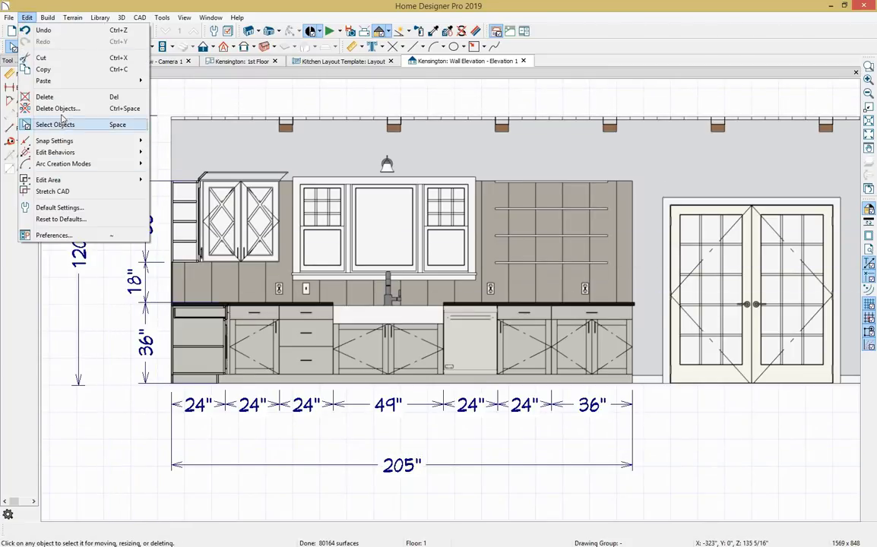
pyautogui.click(59, 207)
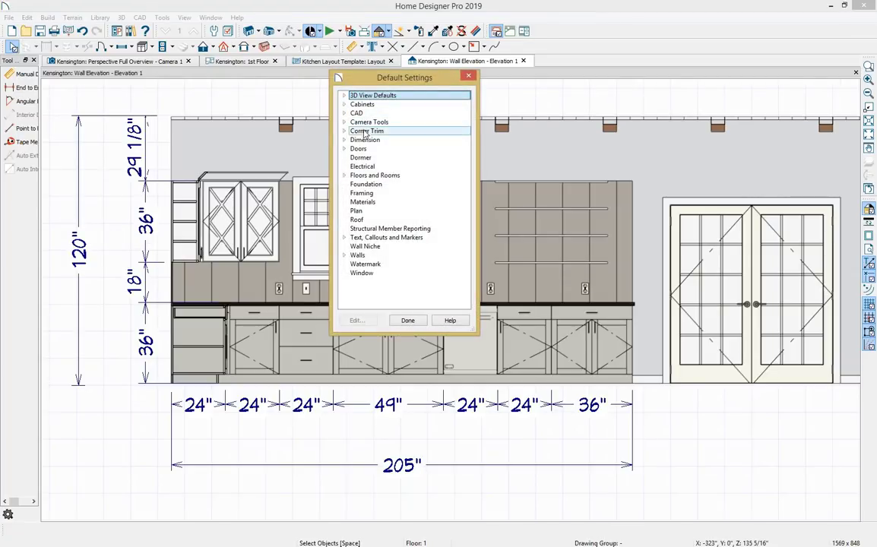
pyautogui.click(345, 140)
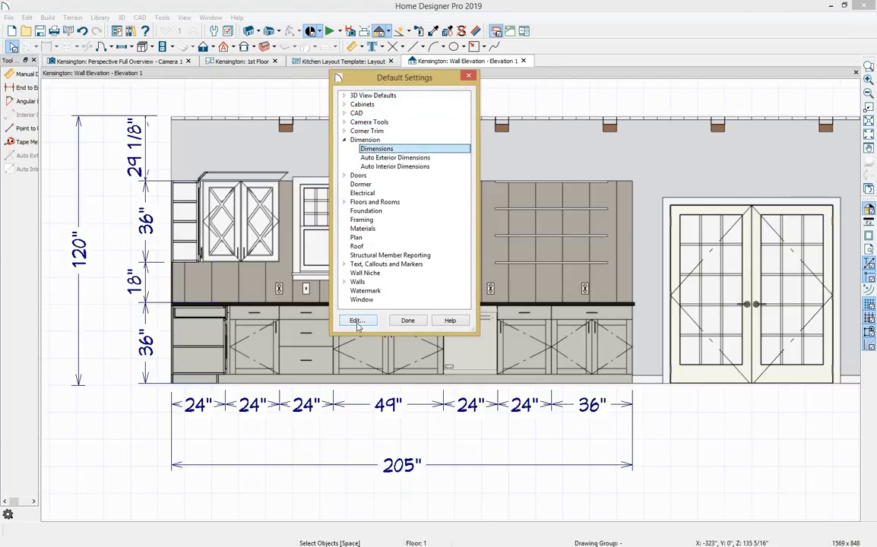
pyautogui.click(358, 322)
pyautogui.click(301, 95)
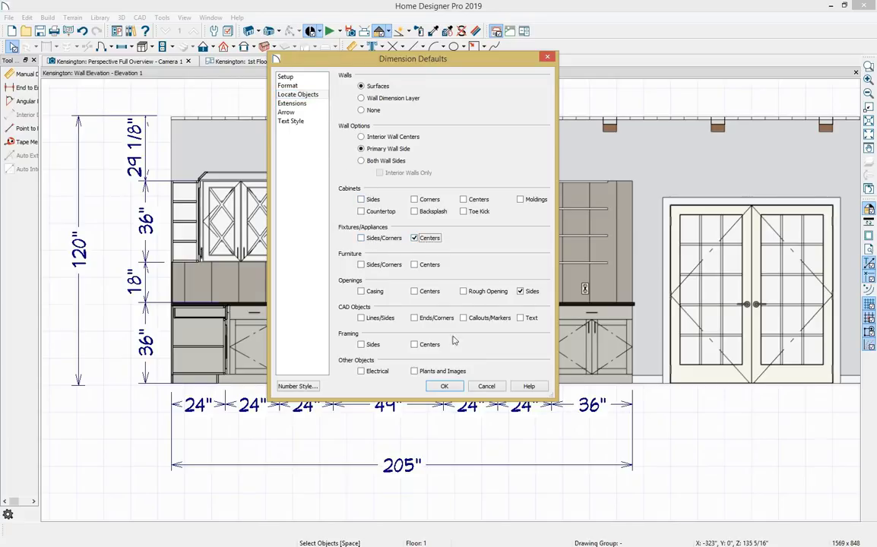
pyautogui.click(446, 387)
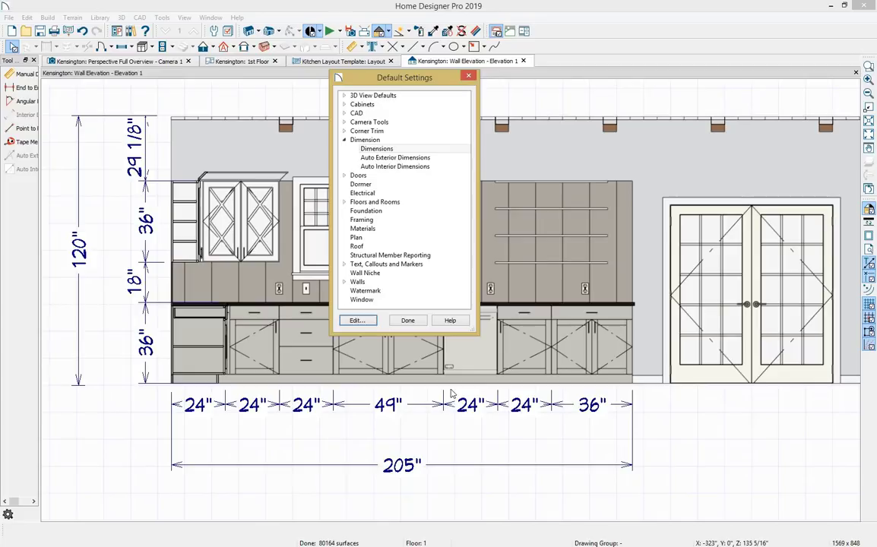
pyautogui.click(420, 324)
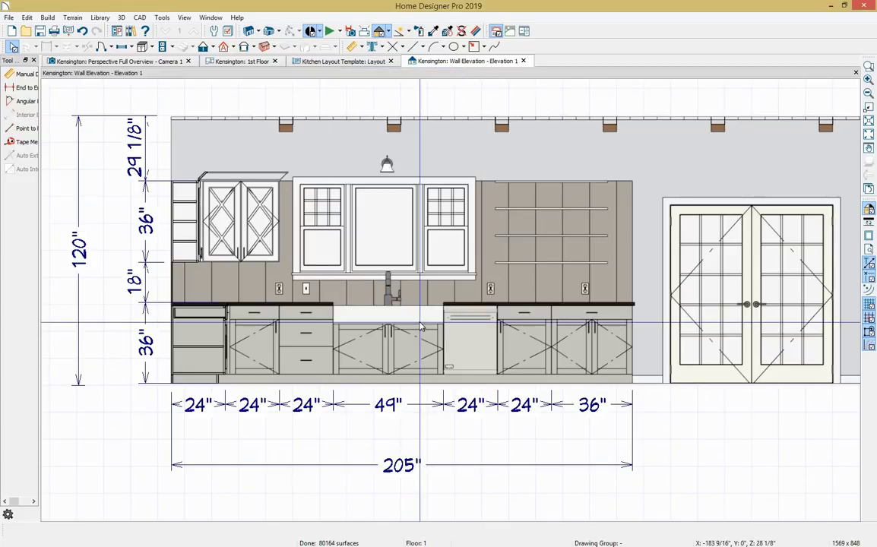
# - Add a manual dimension string from the wall to the sink and dishwasher centers, placed between the cabinet widths and the overall width
pyautogui.click(25, 74)
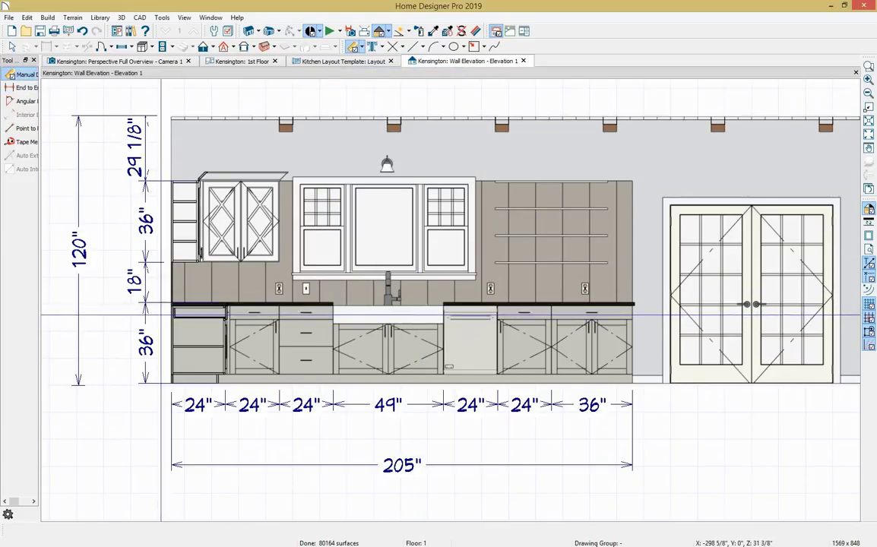
pyautogui.moveTo(189, 312); pyautogui.dragTo(470, 313)
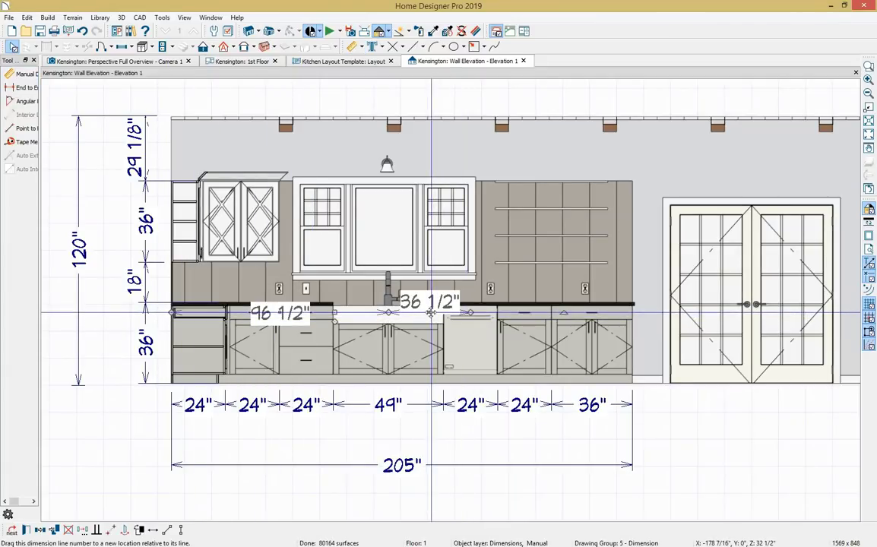
pyautogui.moveTo(353, 309); pyautogui.dragTo(344, 439)
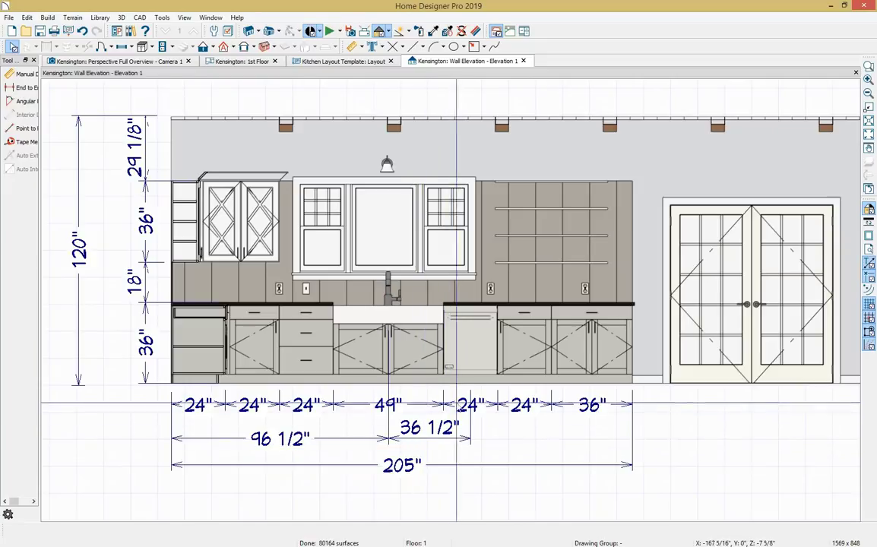
# - Send the wall elevation's current screen to the layout at 1/2 in = 1 ft and crop the double doors out of its view
pyautogui.click(67, 30)
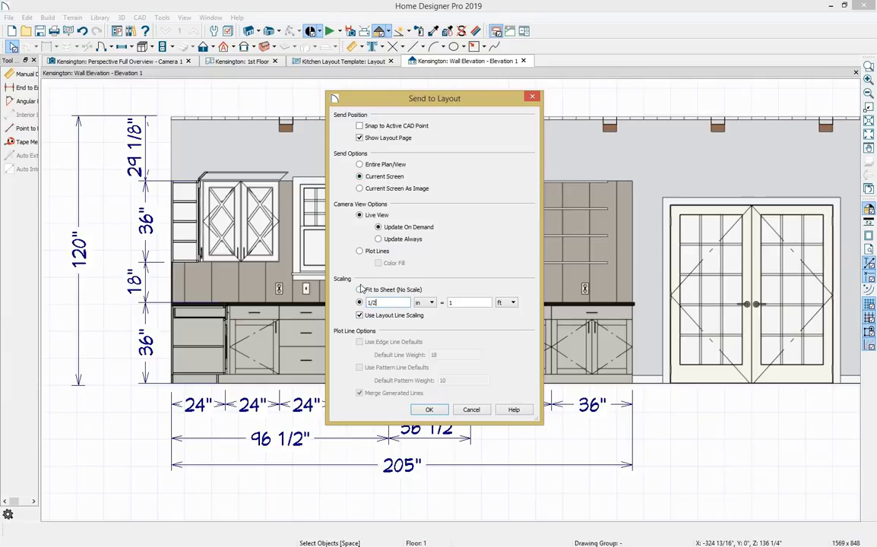
pyautogui.click(429, 411)
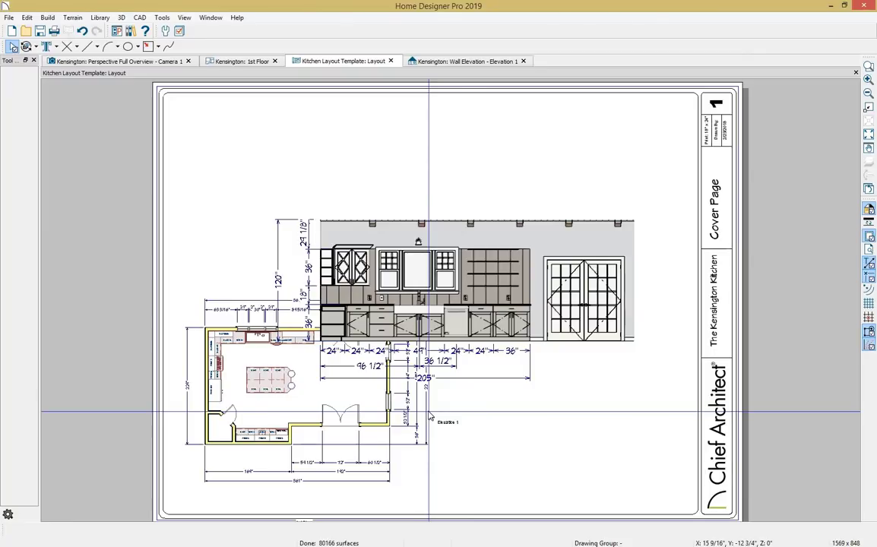
pyautogui.moveTo(633, 304); pyautogui.dragTo(536, 305)
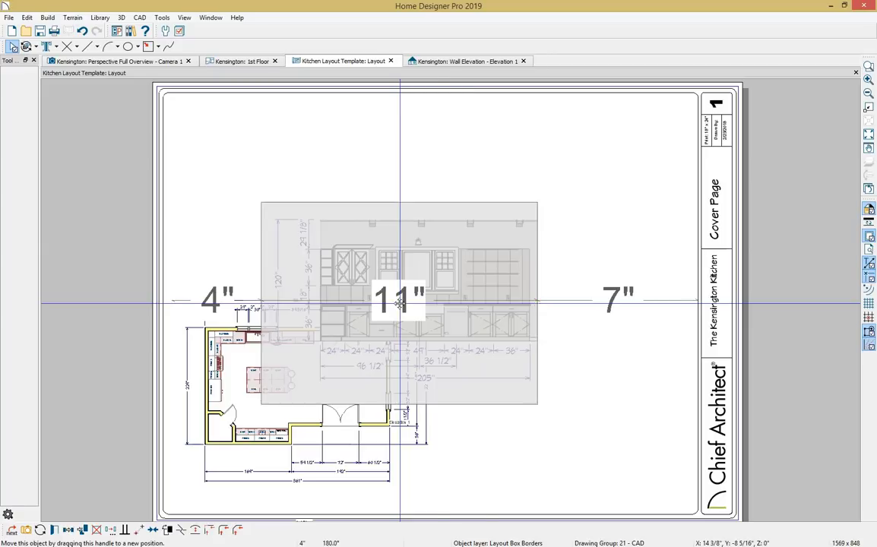
# - Move the elevation view beside the floor plan on the sheet and trim the empty margin facing the plan
pyautogui.moveTo(399, 303); pyautogui.dragTo(567, 377)
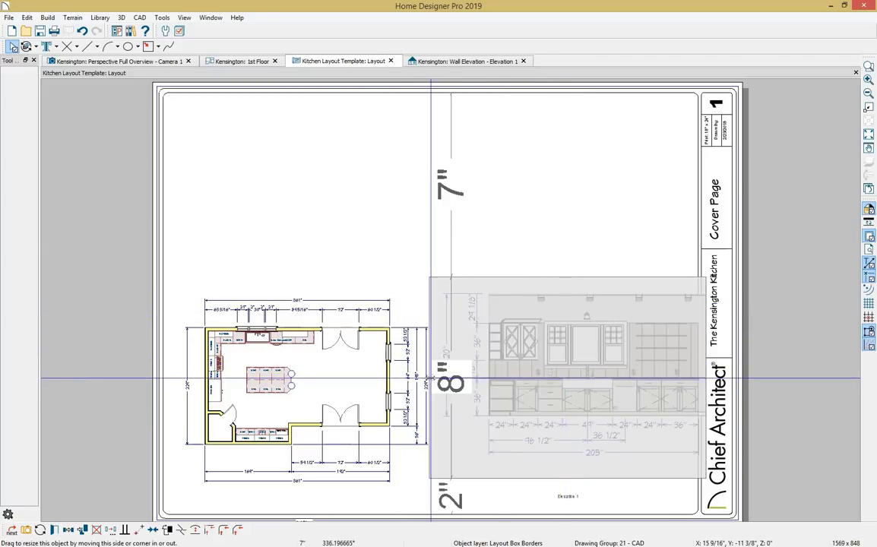
pyautogui.moveTo(430, 378); pyautogui.dragTo(437, 377)
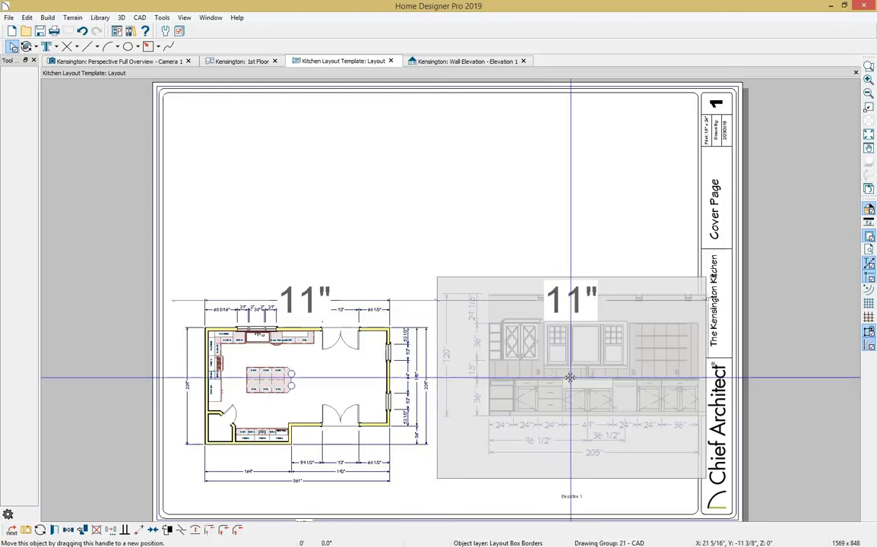
pyautogui.moveTo(570, 378); pyautogui.dragTo(563, 390)
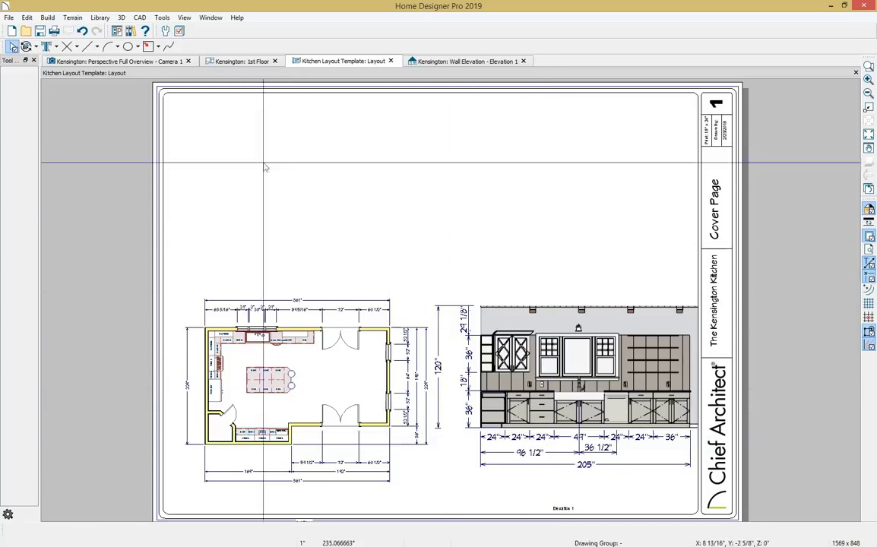
# - Send the Perspective Full Overview camera view to the layout using Current Screen As Image
pyautogui.click(161, 63)
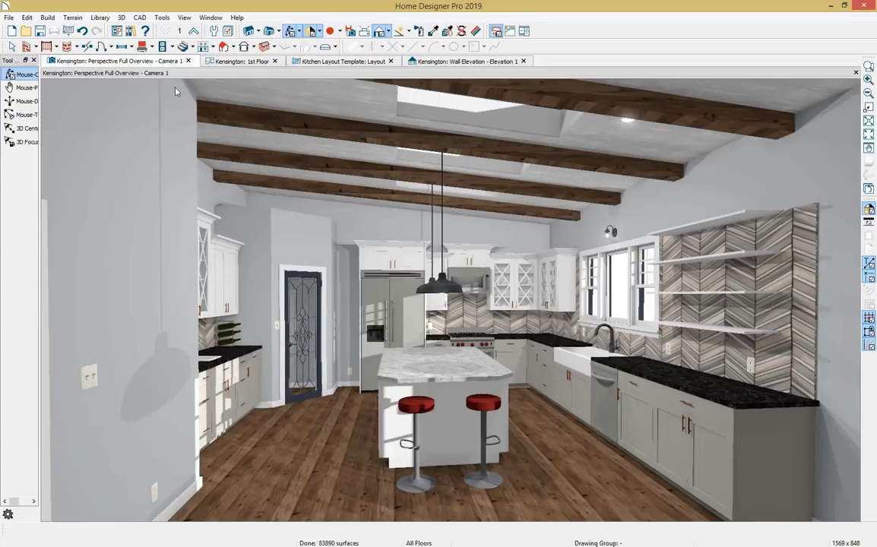
pyautogui.click(67, 32)
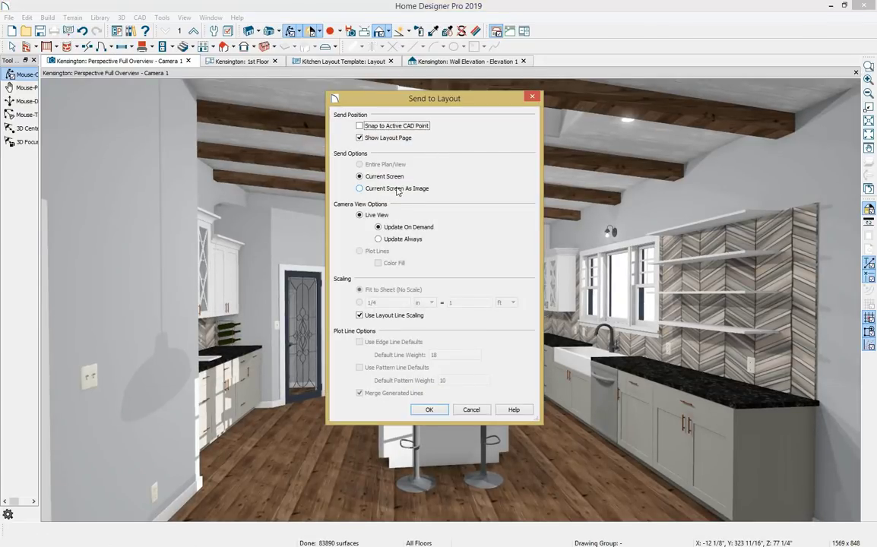
pyautogui.click(431, 410)
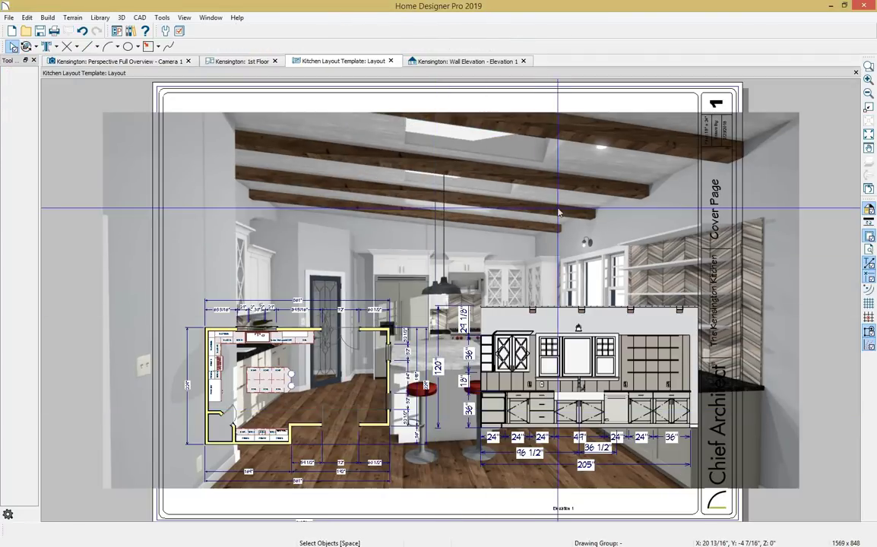
# - Shrink the perspective image to about 1'-2" wide and center it above the floor plan and elevation
pyautogui.click(437, 190)
pyautogui.moveTo(796, 488); pyautogui.dragTo(357, 191)
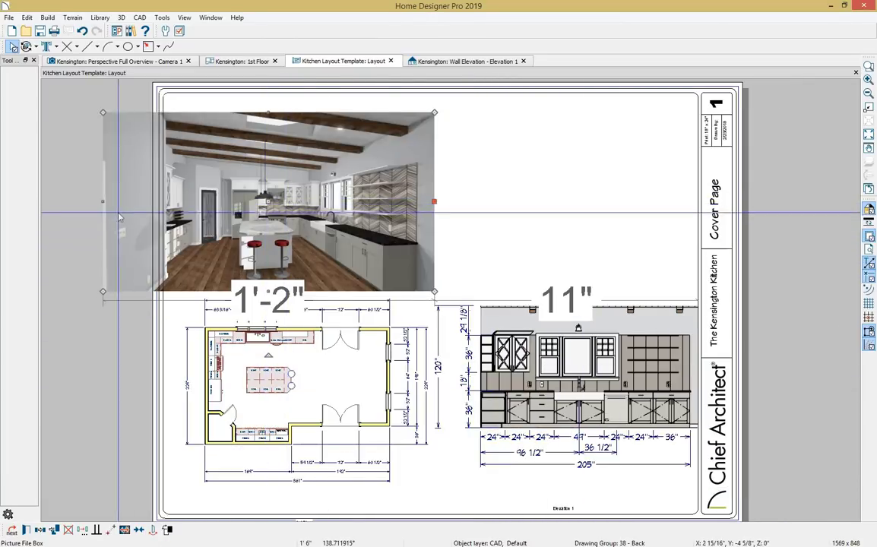
pyautogui.moveTo(272, 201); pyautogui.dragTo(428, 187)
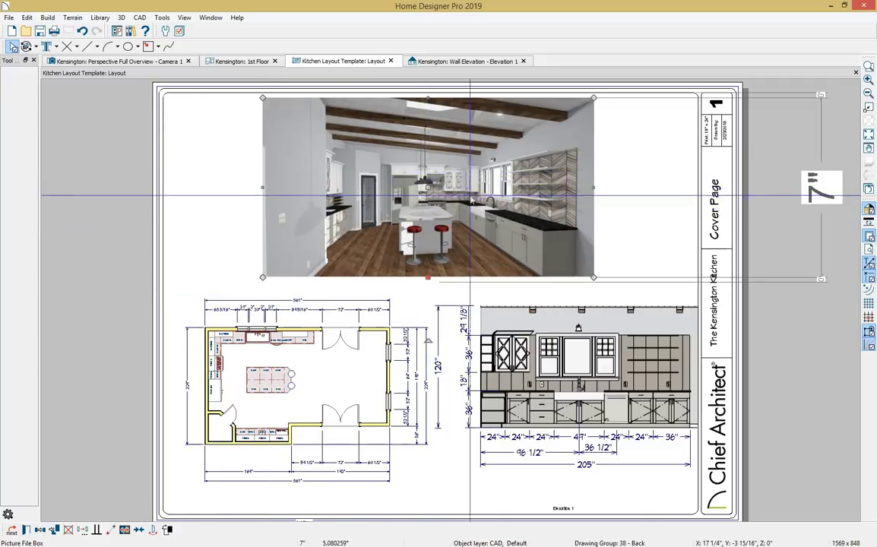
pyautogui.press('Escape')
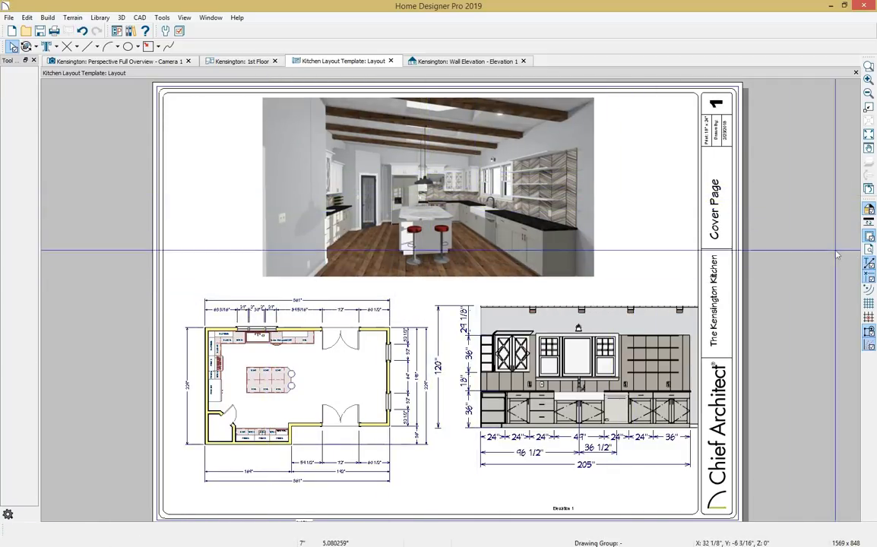